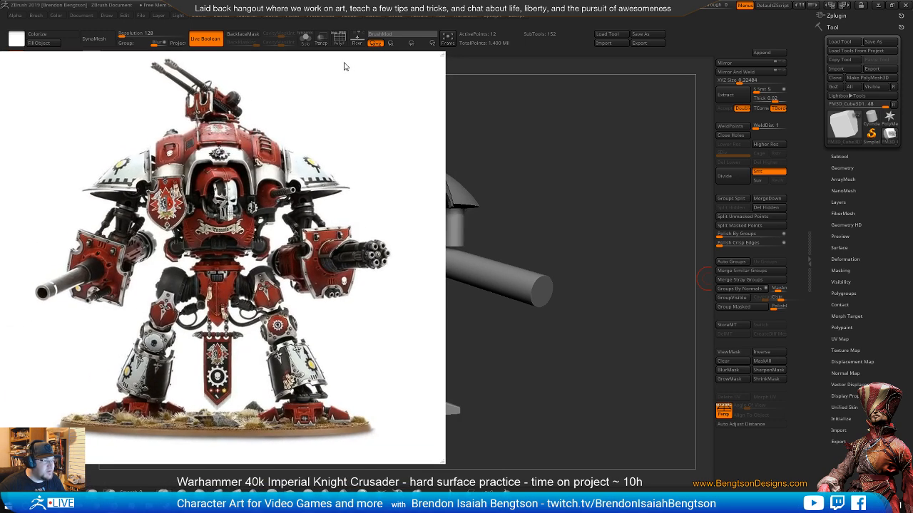
- Shift the Imperial Knight reference image to uncover the blocked-out model, and return to ZBrush
drag(344, 66, 342, 84)
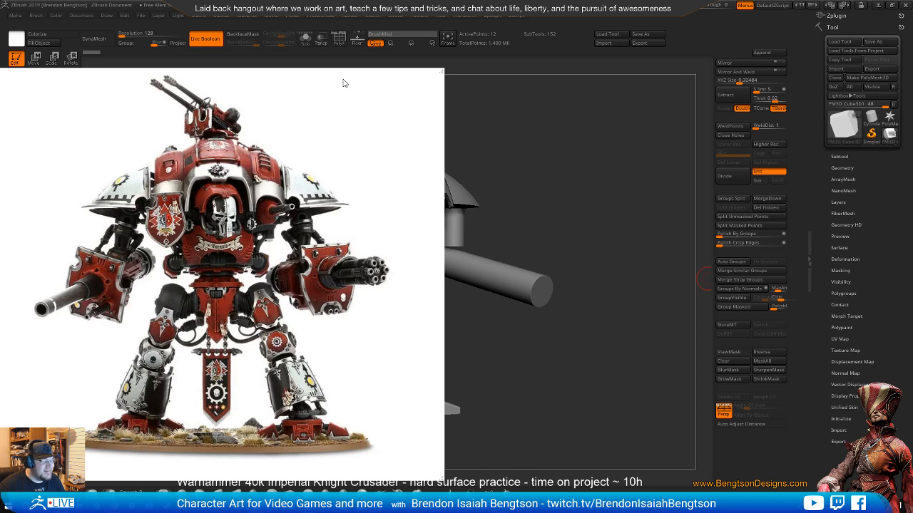
drag(343, 84, 343, 77)
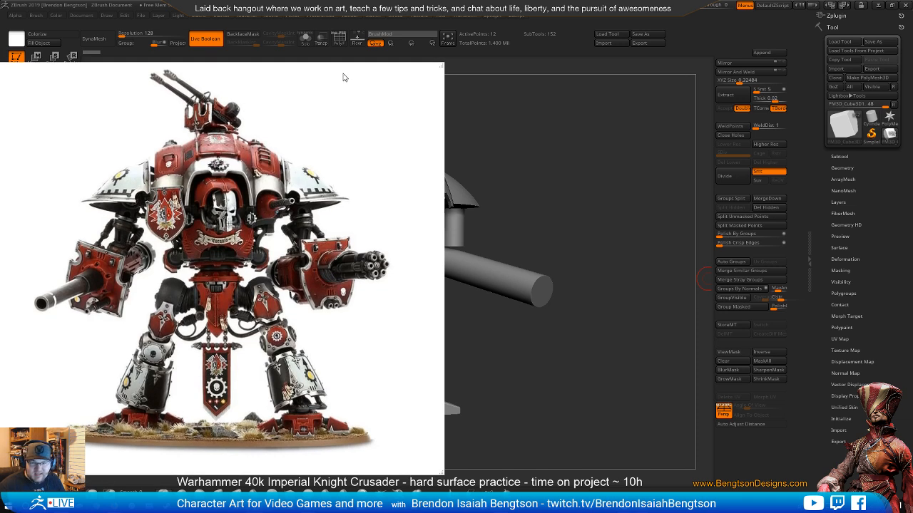
drag(343, 77, 250, 79)
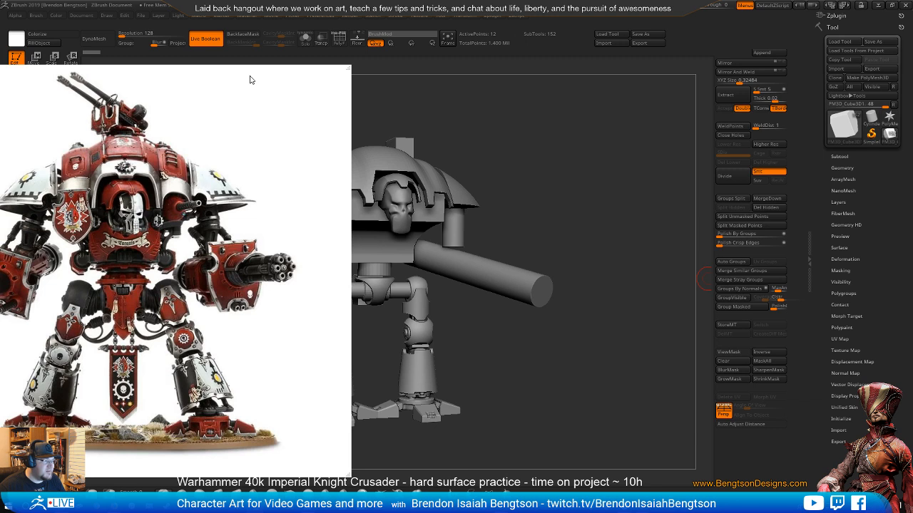
key(alt+Tab)
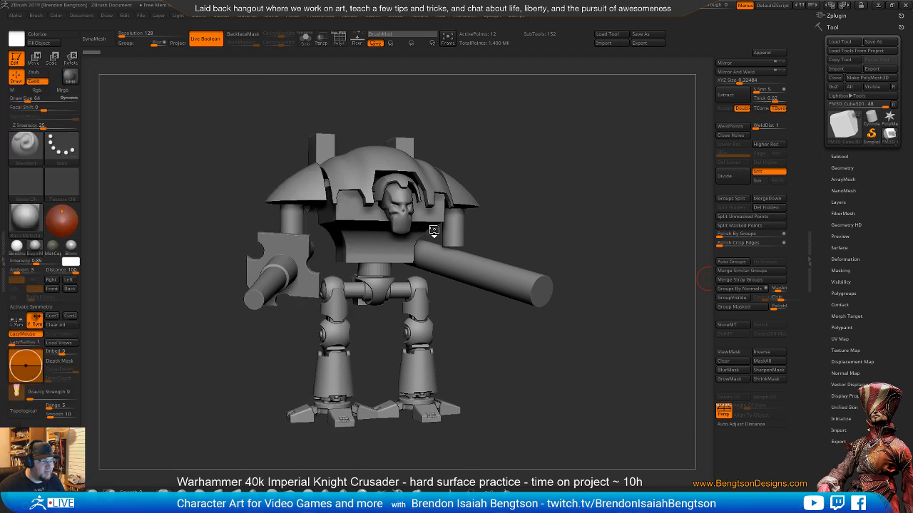
- Inspect the blocked-out knight model from the front and back, including close views of the leg pistons, knees and feet
right_drag(436, 231, 507, 302)
right_drag(420, 305, 398, 305)
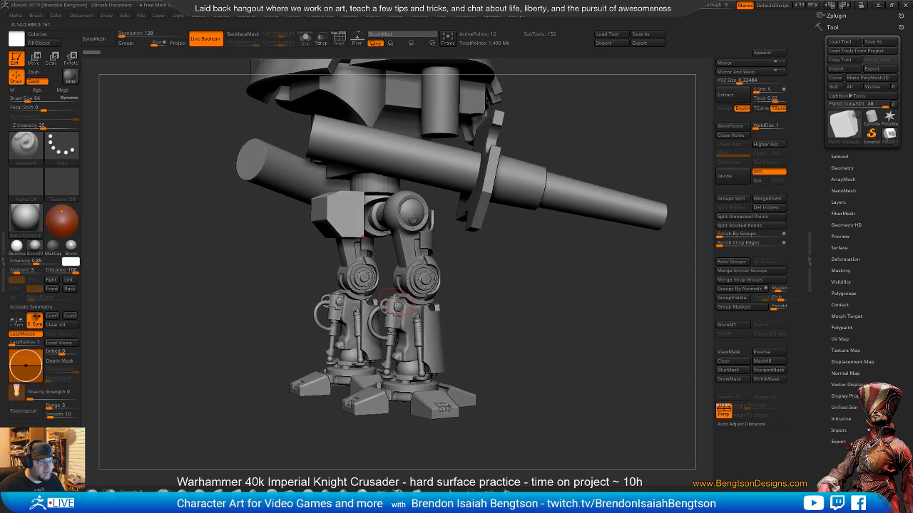
ctrl+right_drag(407, 368, 574, 285)
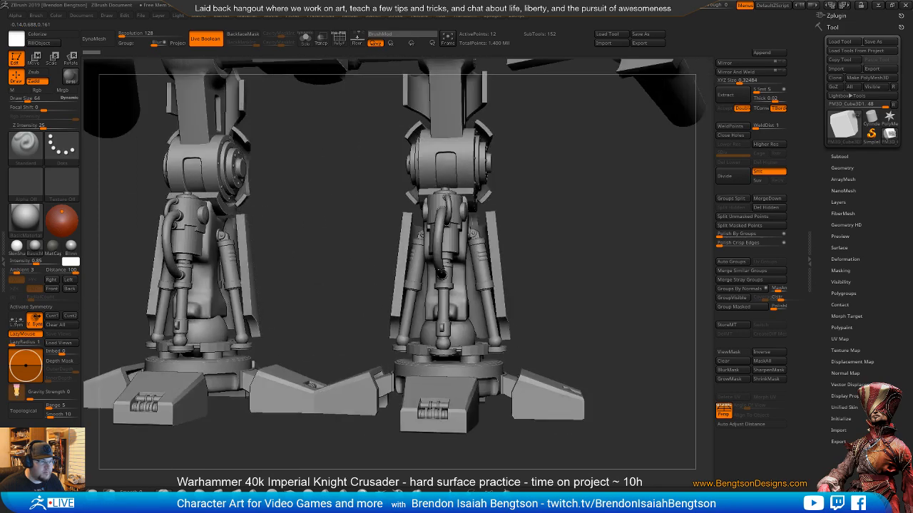
right_drag(441, 274, 406, 270)
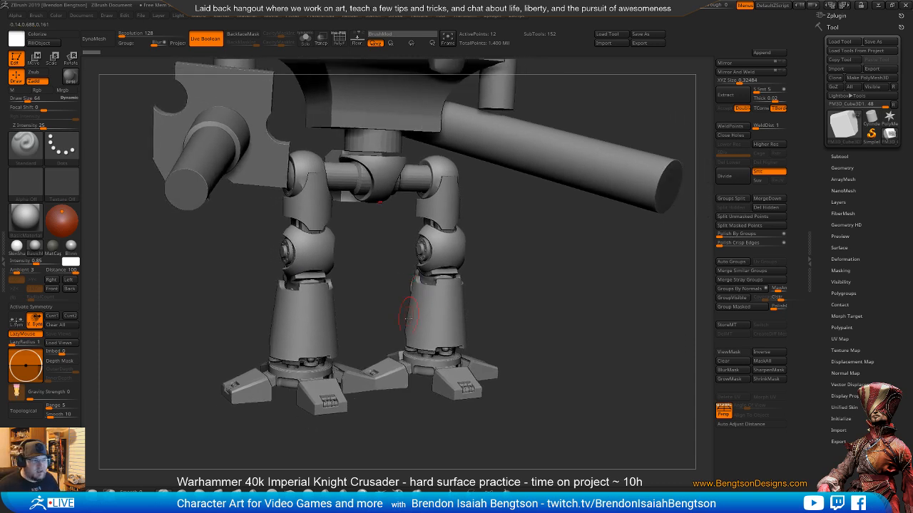
right_drag(411, 294, 571, 282)
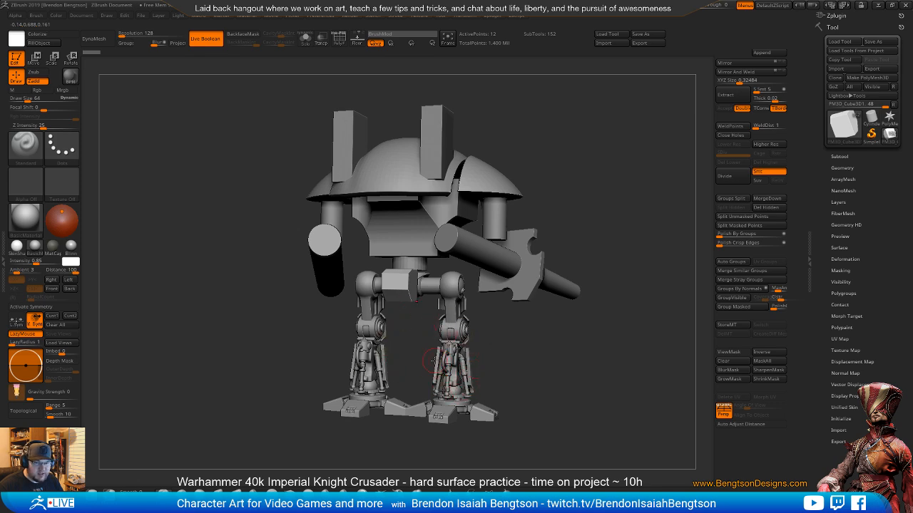
right_drag(476, 396, 465, 365)
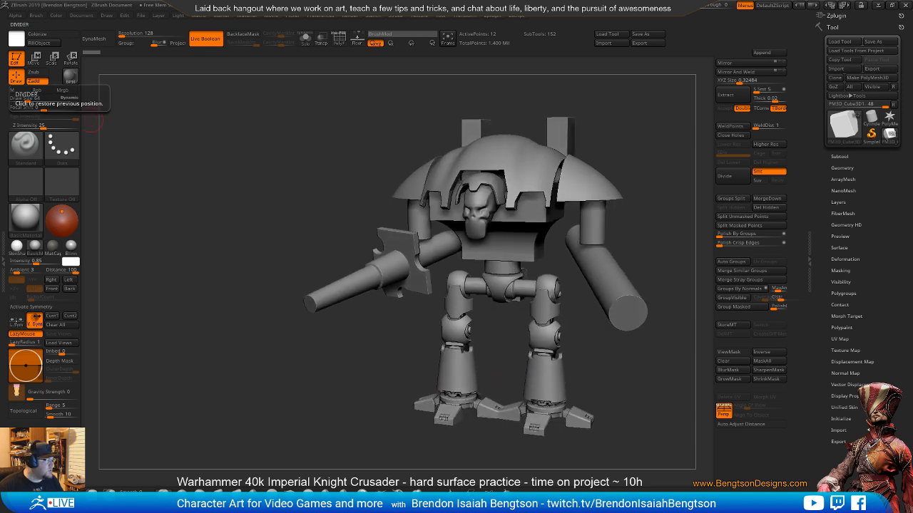
- Compare the painted Imperial Knight reference image with the model side by side, and put the image away
right_drag(1, 264, 278, 240)
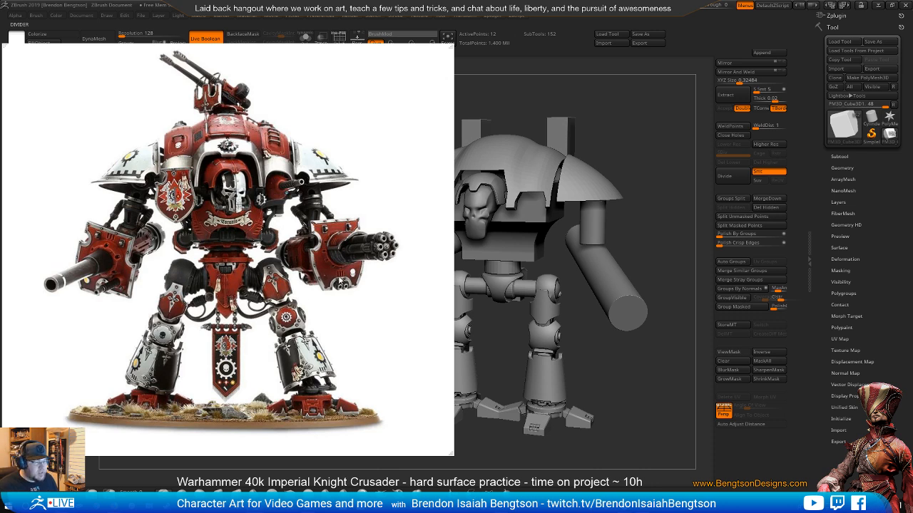
right_drag(323, 282, 257, 281)
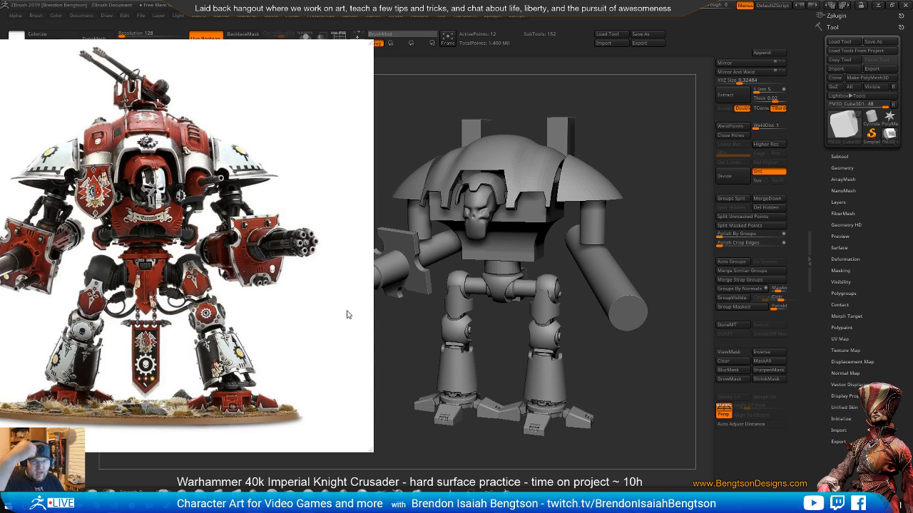
drag(281, 351, 266, 365)
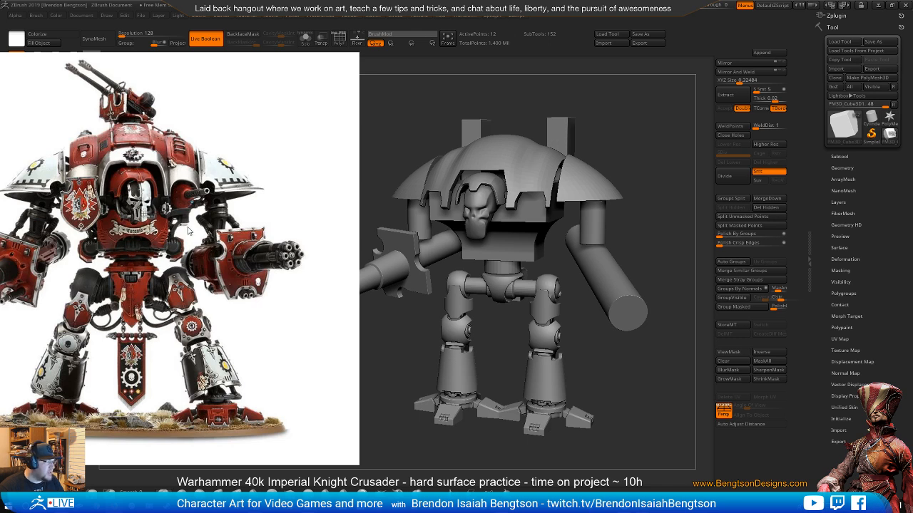
key(alt+Tab)
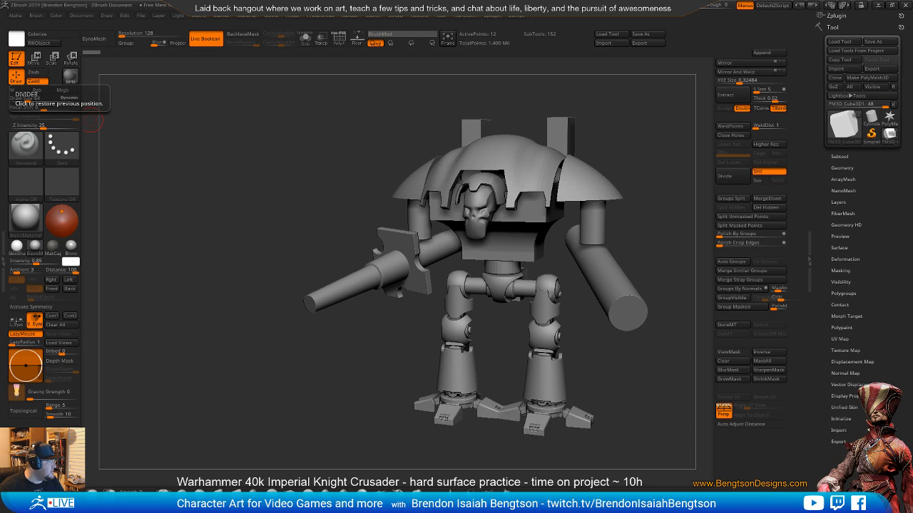
- Switch to the browser and examine the Imperial Knight Crusader's back and sides in the Games Workshop 360° product view
key(alt+Tab)
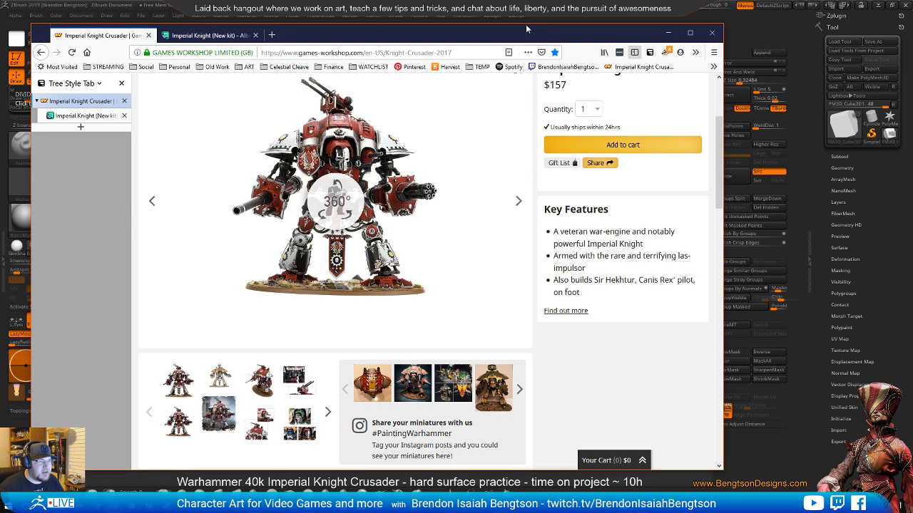
drag(525, 23, 526, 0)
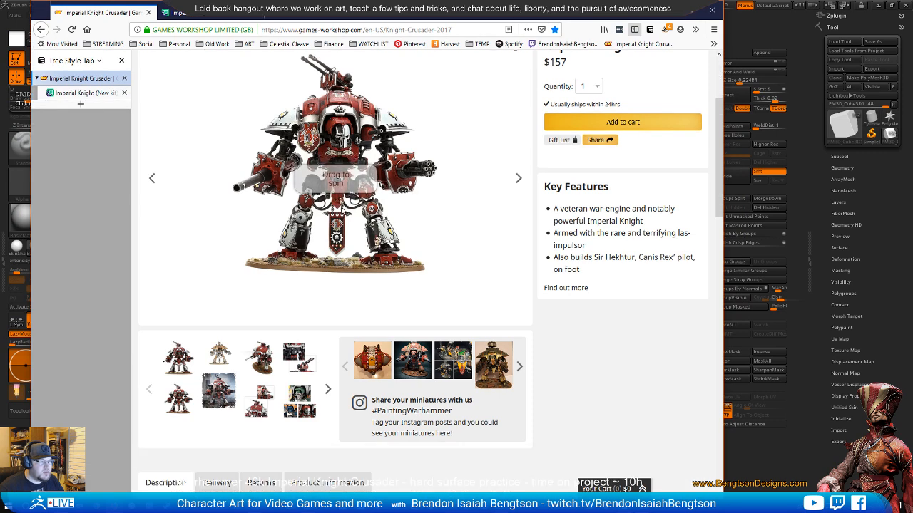
drag(345, 215, 262, 225)
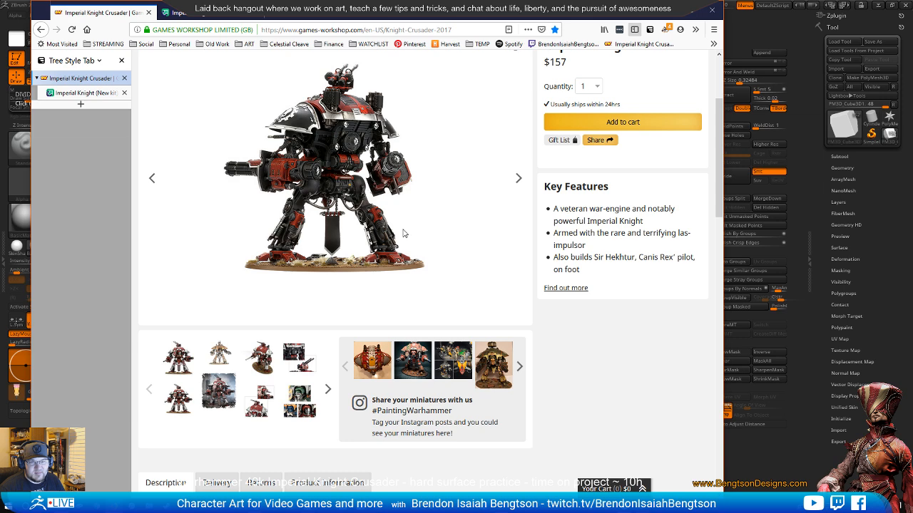
drag(397, 240, 289, 241)
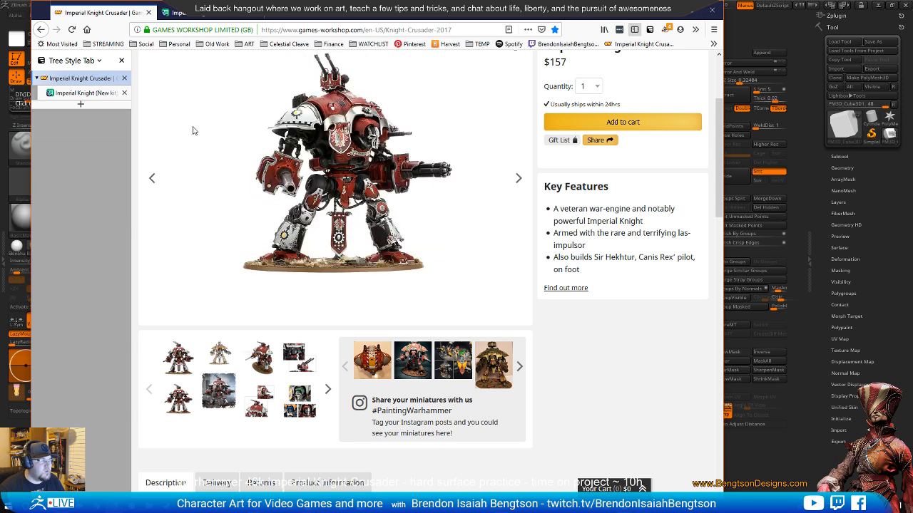
- Open the Imperial Knight (New kit) assembly instructions and examine the Knight Crusader weapon arms in stages 9 to 12
click(82, 92)
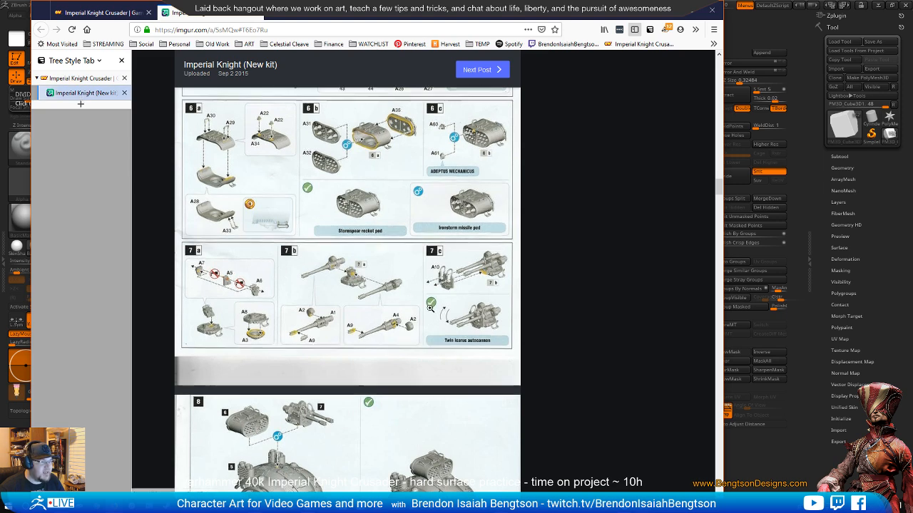
scroll(430, 308, down, 5)
scroll(443, 329, down, 2)
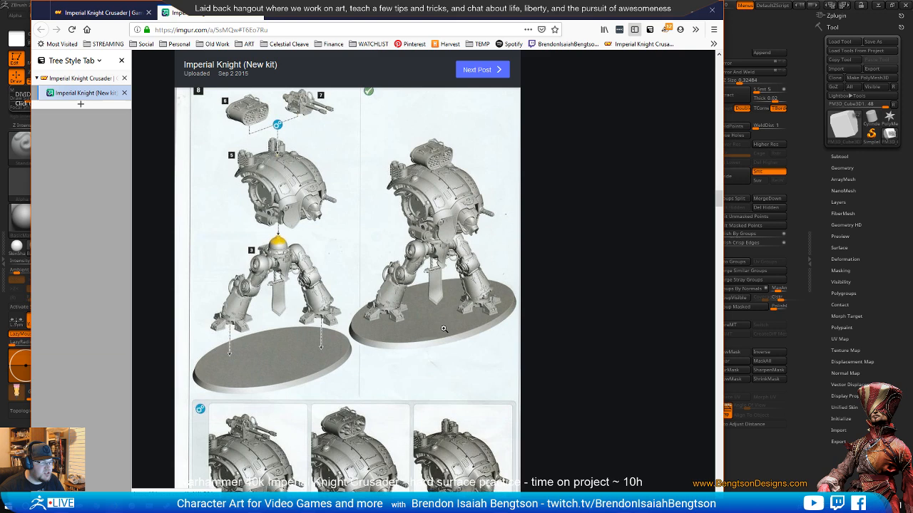
scroll(444, 329, down, 5)
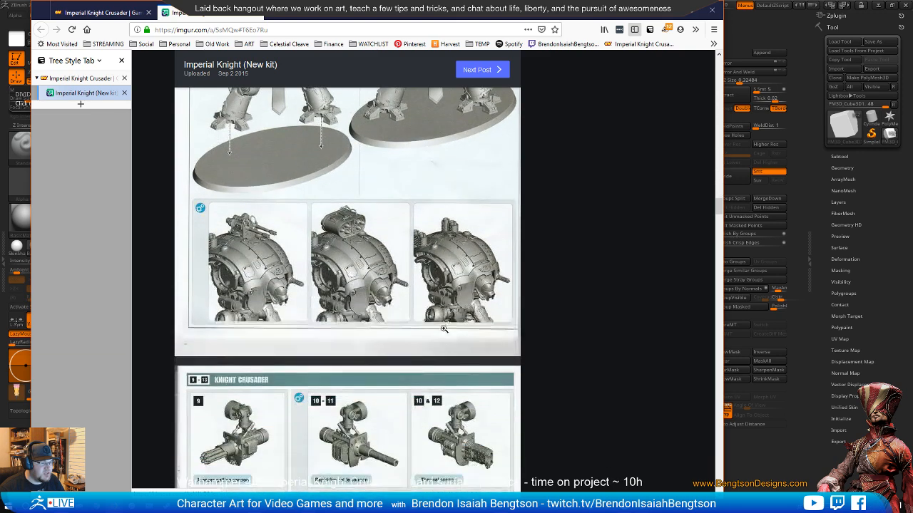
scroll(443, 329, down, 2)
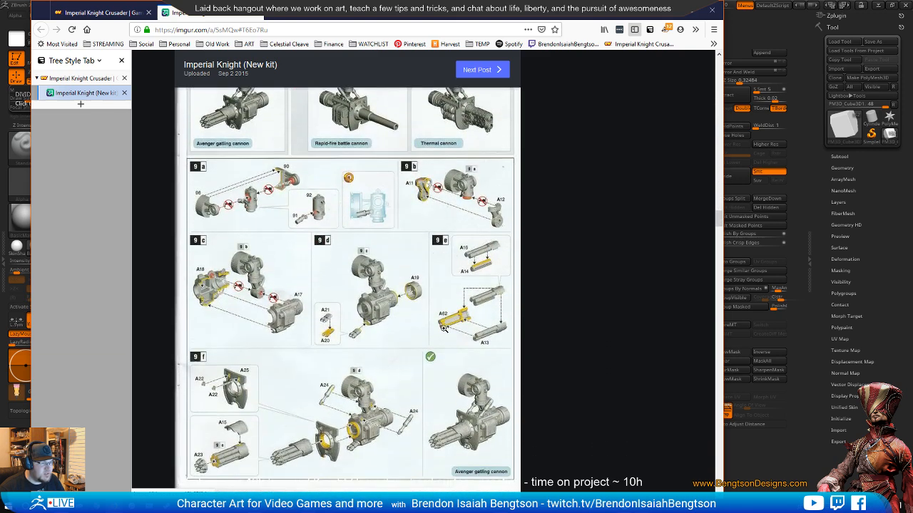
scroll(372, 312, down, 3)
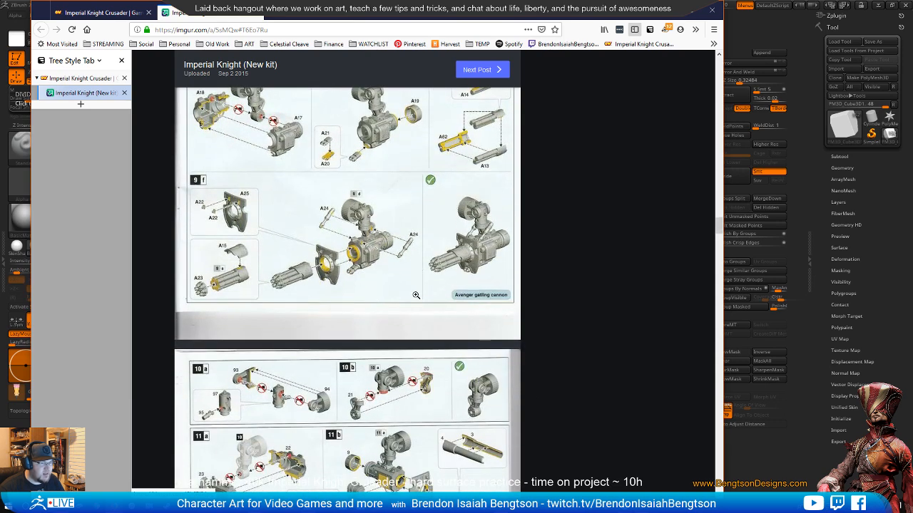
scroll(414, 303, down, 2)
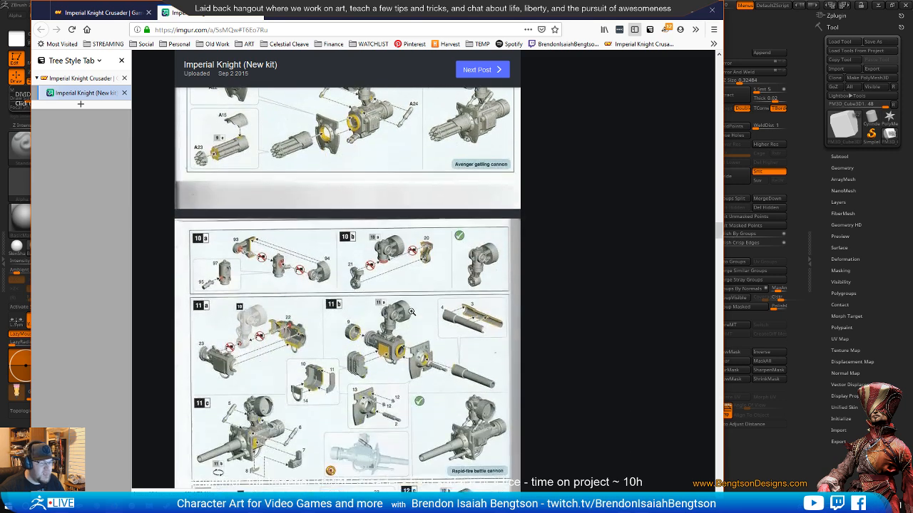
scroll(411, 312, down, 1)
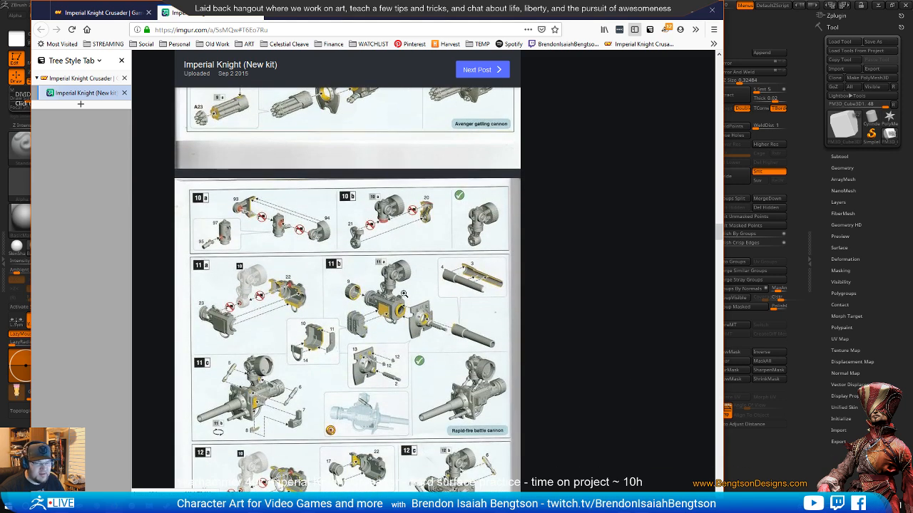
scroll(403, 294, down, 2)
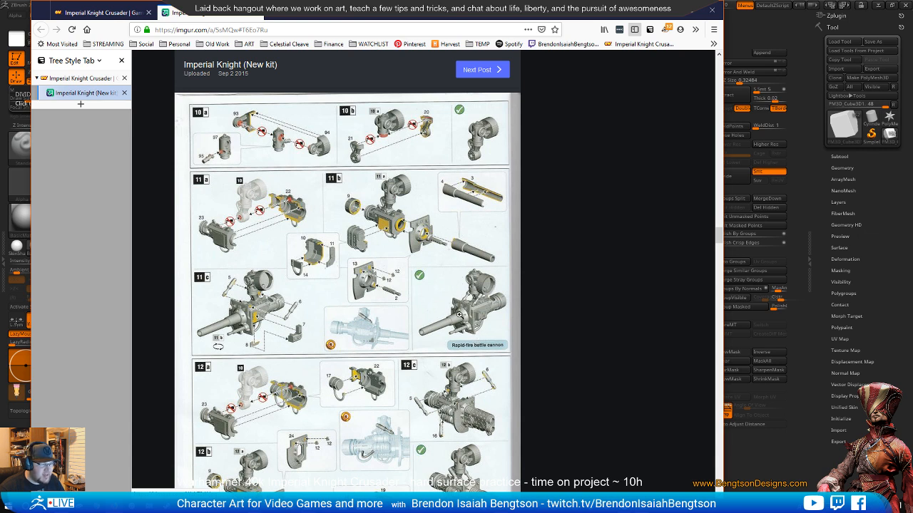
scroll(467, 308, up, 3)
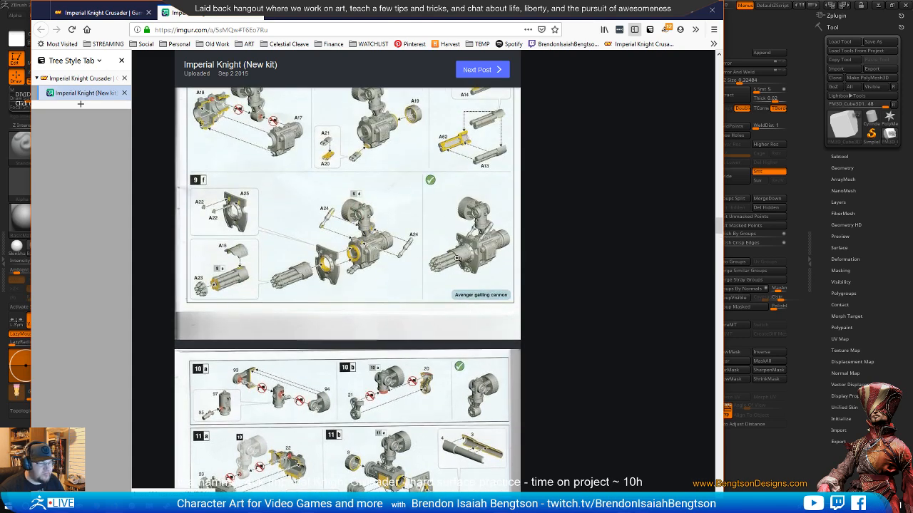
scroll(457, 258, down, 1)
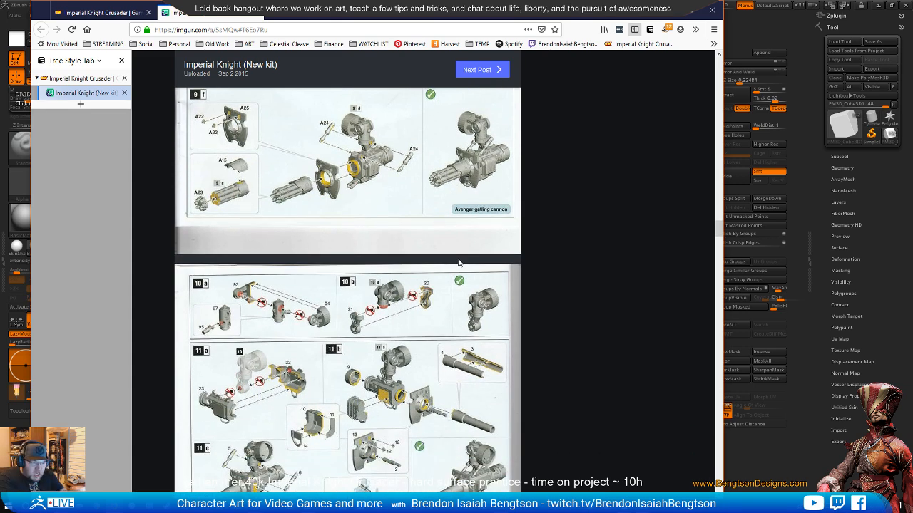
scroll(485, 298, down, 2)
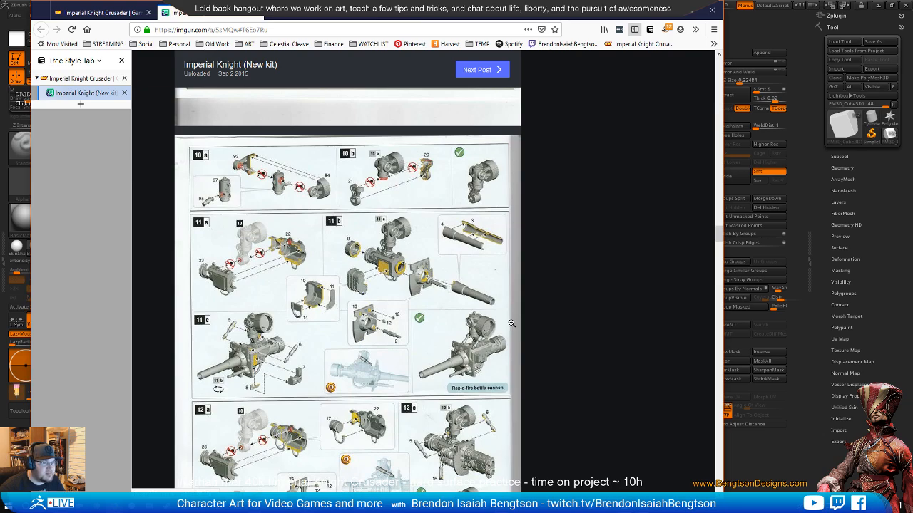
- Look over the full knight assembly in stage 13, and return to the waist and leg assembly in stage 3
scroll(512, 323, down, 8)
scroll(512, 323, down, 2)
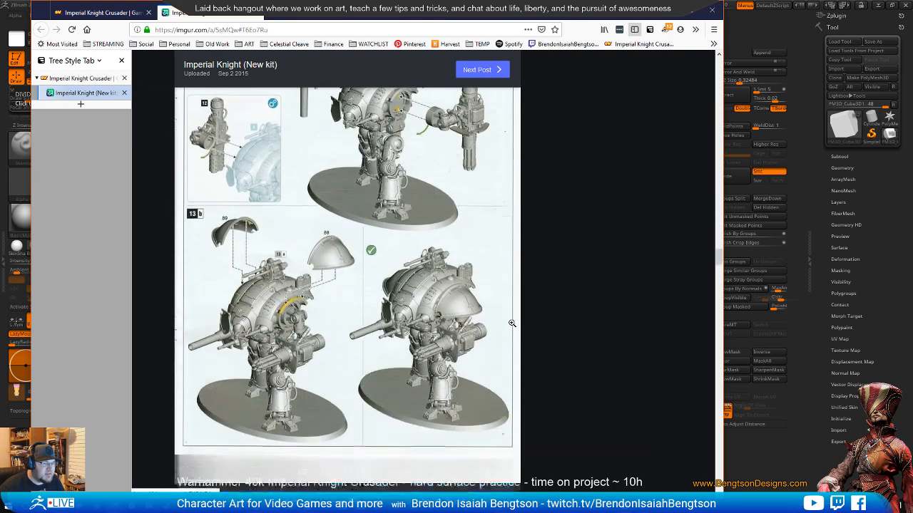
scroll(527, 354, up, 4)
scroll(527, 354, up, 10)
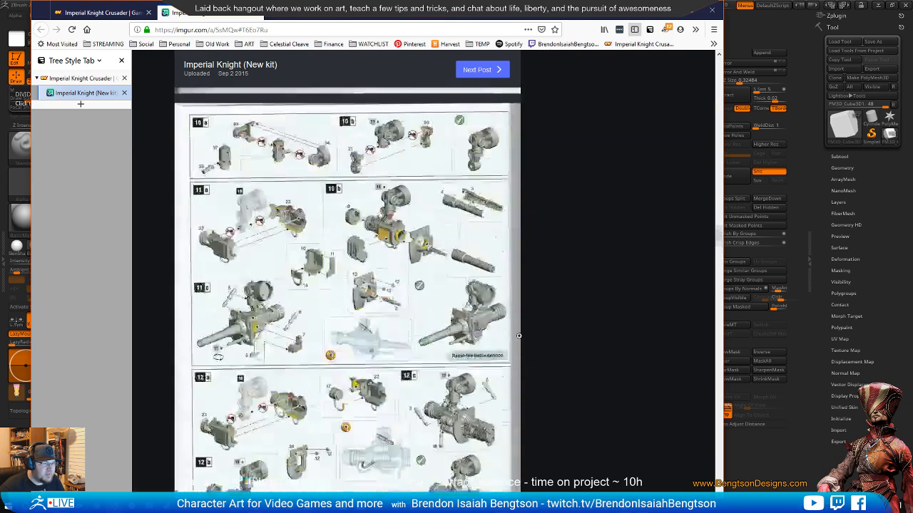
scroll(517, 336, up, 12)
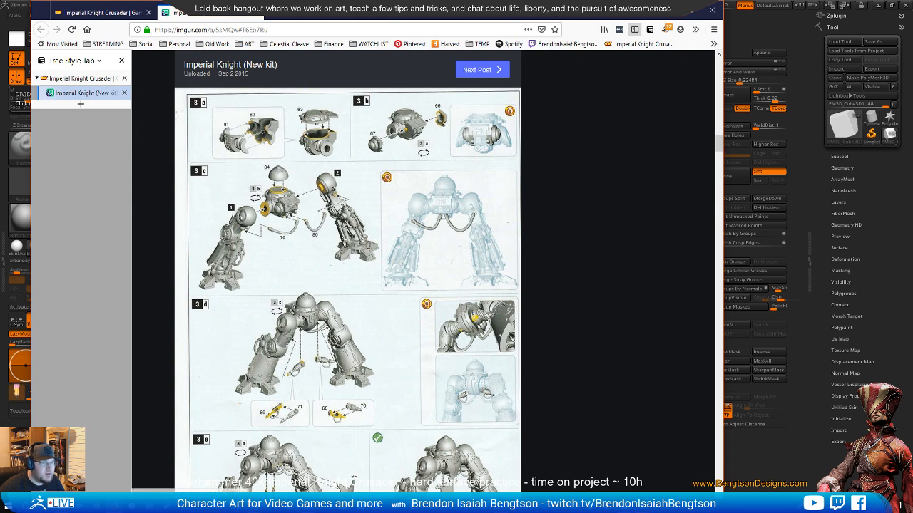
- Narrow the browser window and its tab sidebar, place it beside the knight model, and show instruction stages 3d and 3e
drag(442, 12, 426, 12)
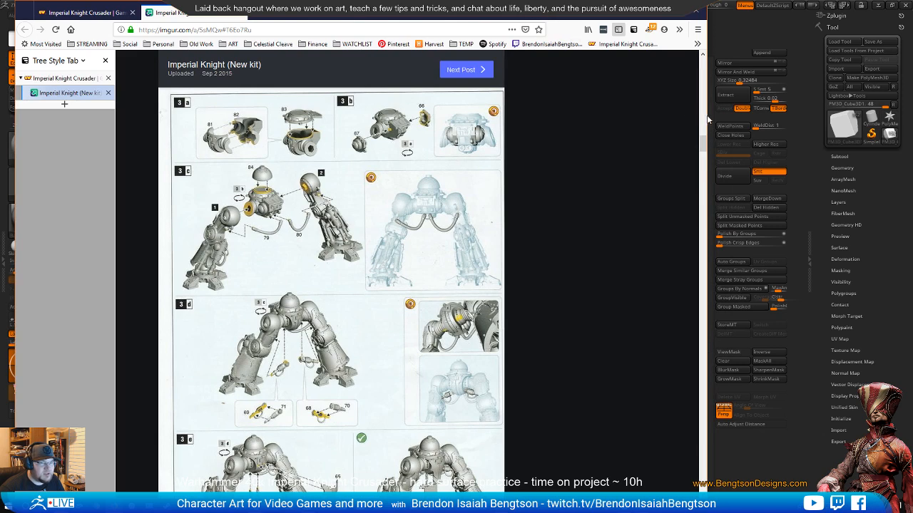
drag(707, 115, 517, 123)
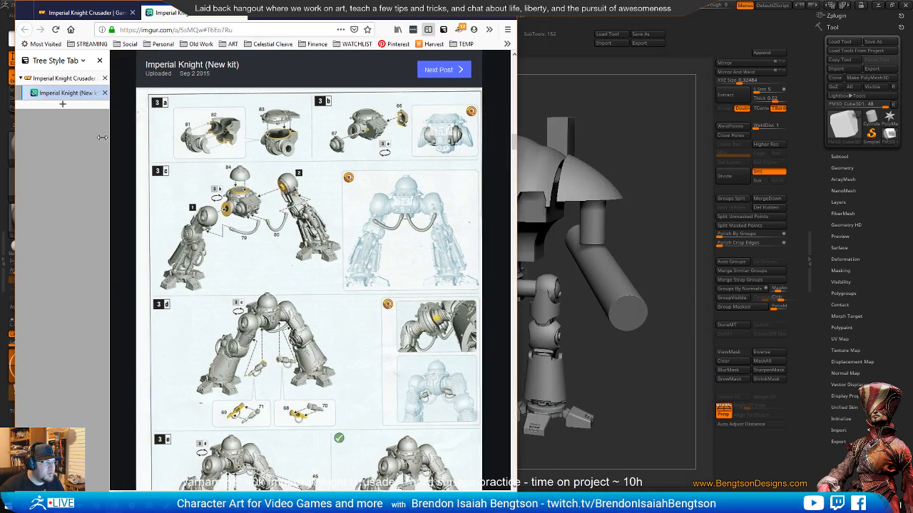
drag(114, 139, 69, 139)
drag(460, 17, 319, 15)
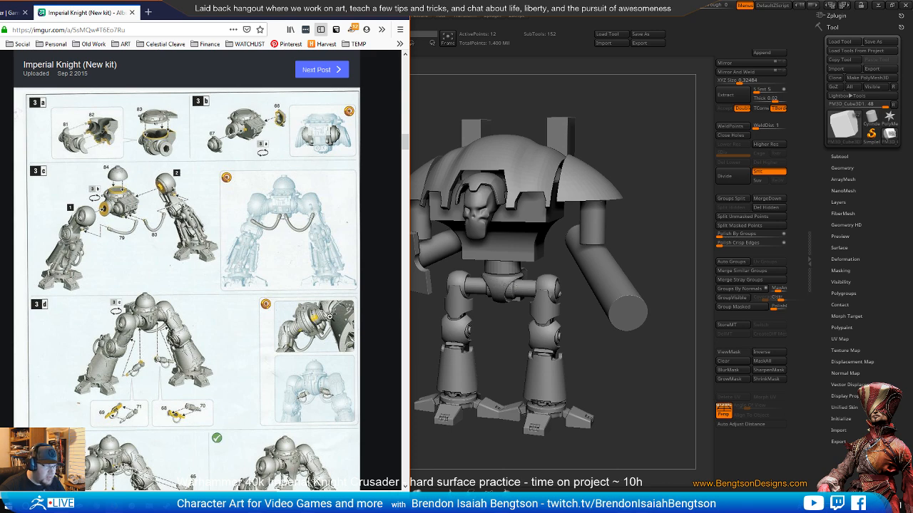
scroll(276, 387, down, 3)
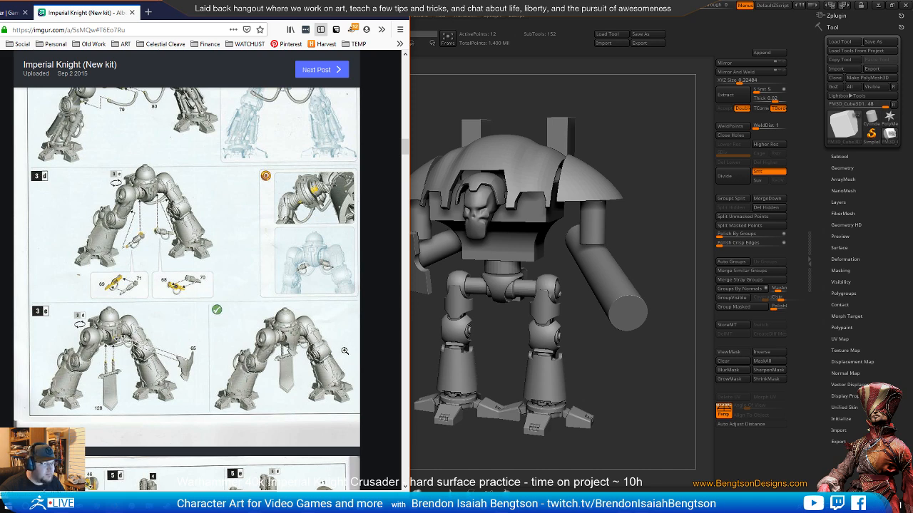
- Move the browser off the knight model and compare the whole blockout with Live Boolean off and on
drag(348, 11, 0, 11)
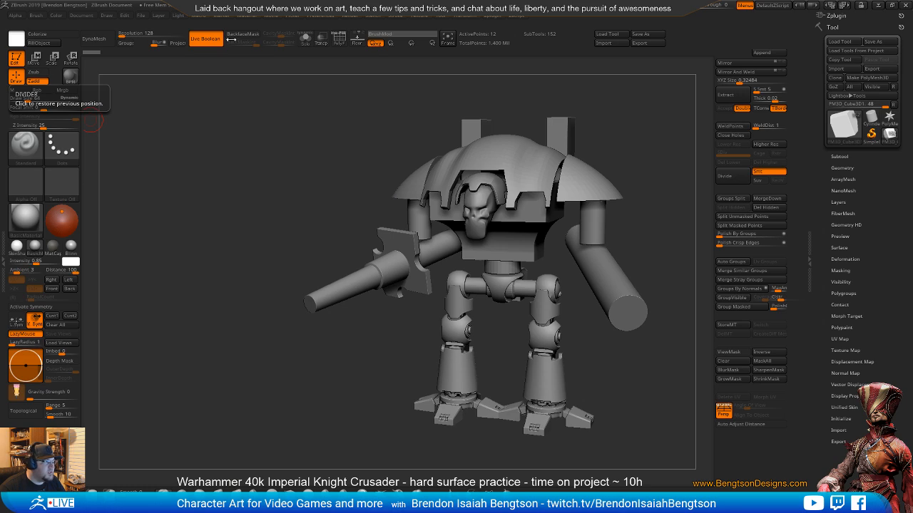
click(206, 44)
right_drag(470, 323, 345, 290)
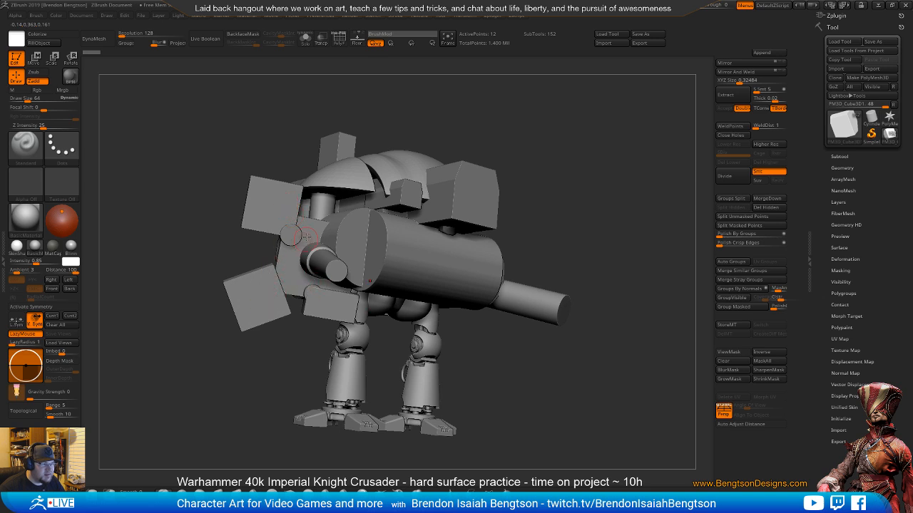
click(205, 38)
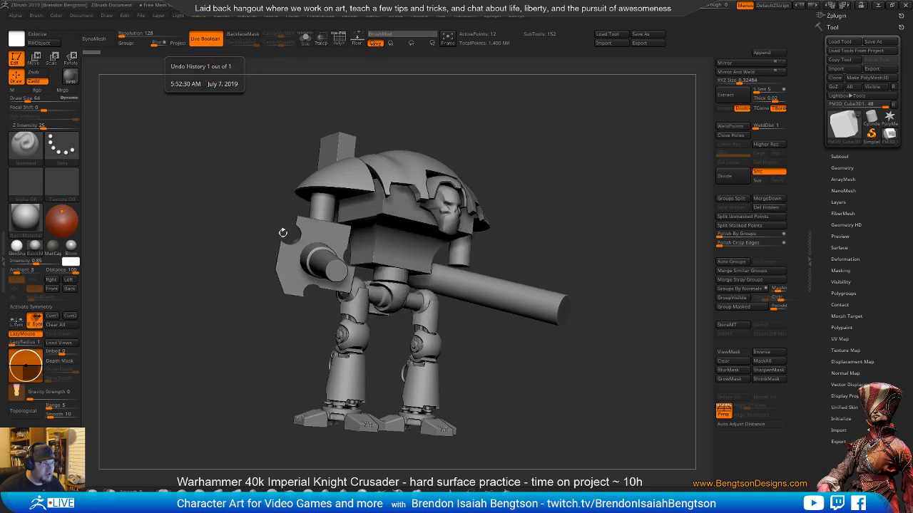
right_drag(282, 233, 387, 346)
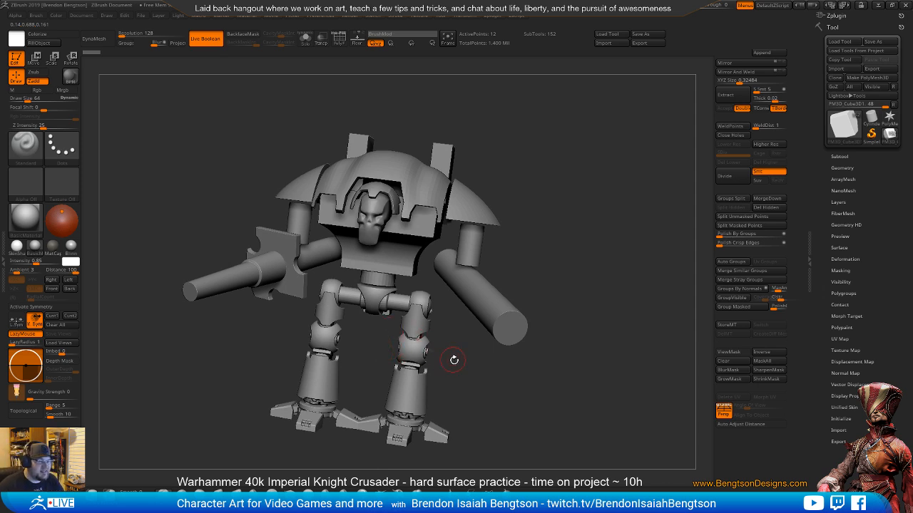
- Make the central sphere of the hip joint the active subtool in a close front view
shift+drag(469, 349, 476, 336)
alt+drag(438, 371, 456, 371)
right_drag(456, 371, 389, 249)
alt+click(390, 247)
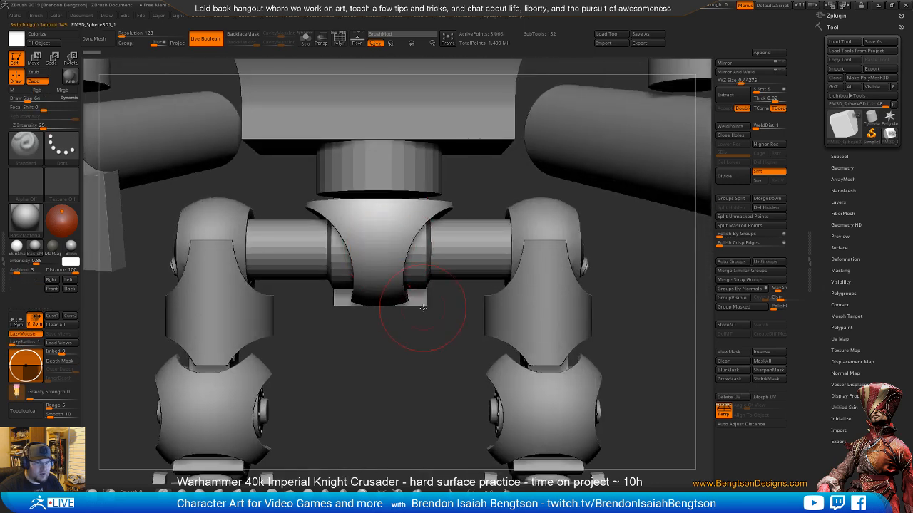
alt+right_drag(444, 267, 429, 278)
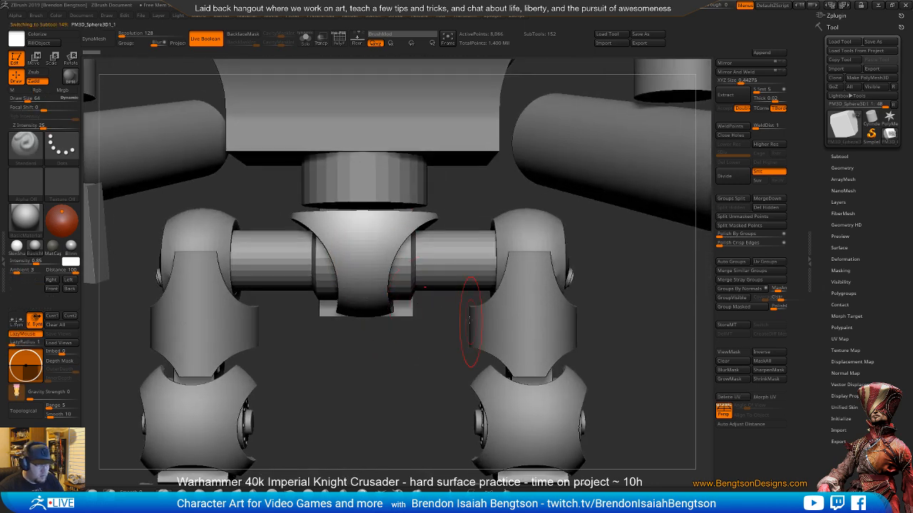
- Show the PolyFrame wireframe and select the paired cutting spheres PM3D_Sphere3D1_2 in the subtool list
click(839, 156)
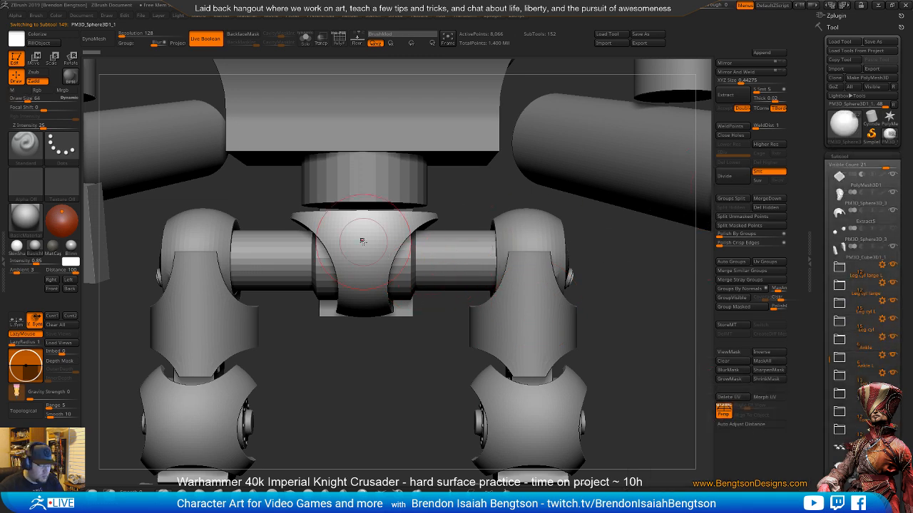
key(shift+f)
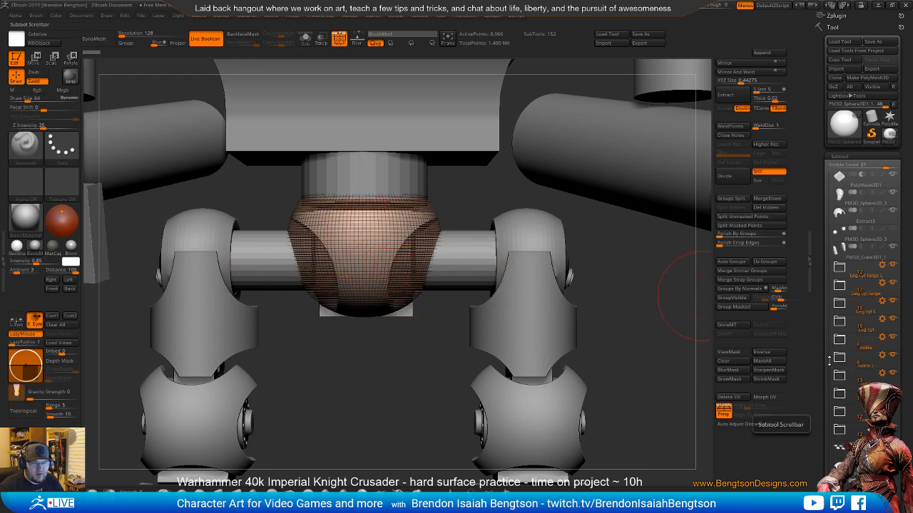
scroll(831, 360, down, 5)
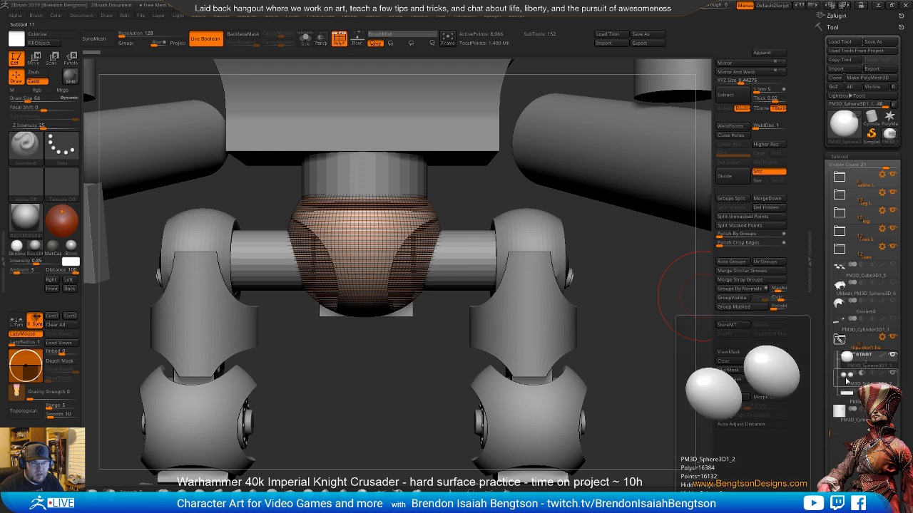
click(846, 373)
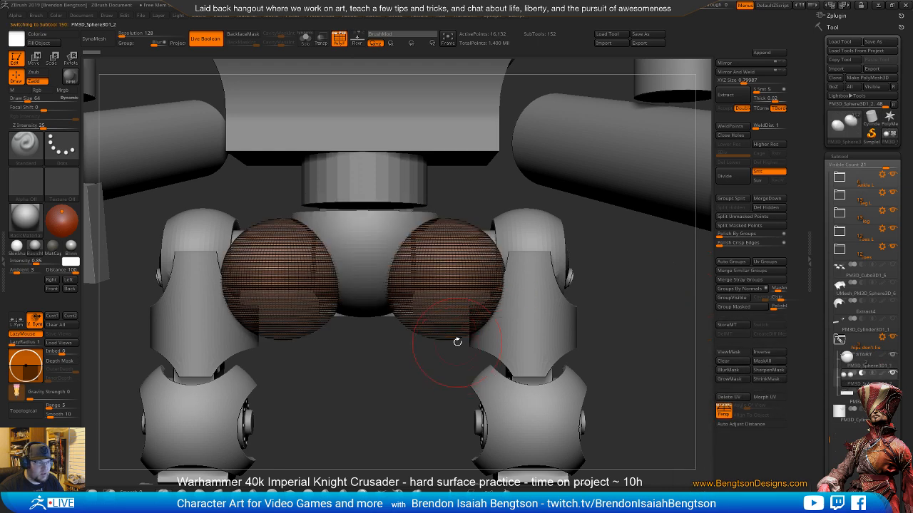
- Switch to the browser to check the waist in instruction stages 3d and 3e, and return to the hips in ZBrush
mouse_move(428, 357)
mouse_down()
mouse_move(431, 375)
mouse_move(422, 357)
mouse_up()
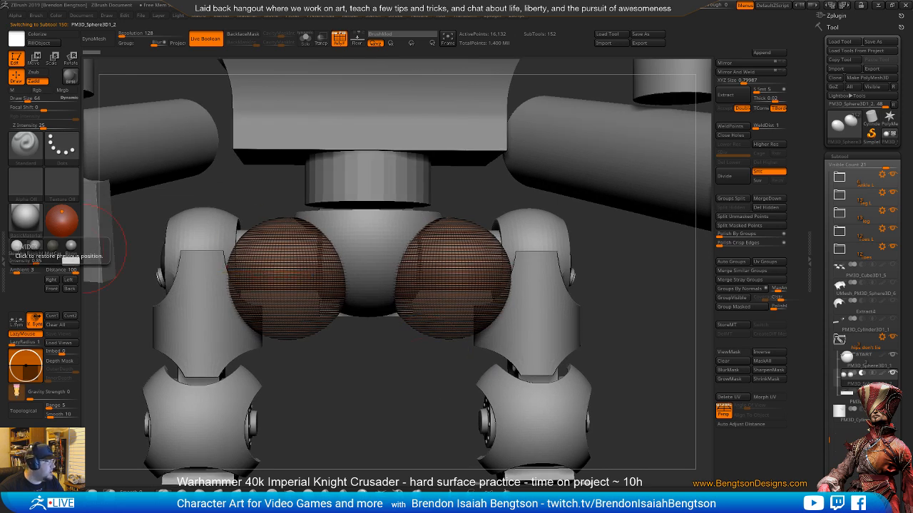
key(alt+Tab)
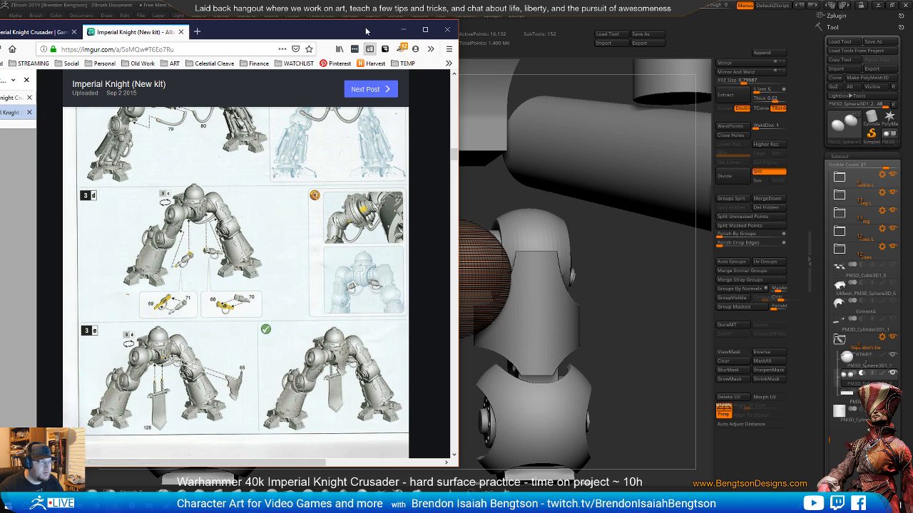
click(403, 29)
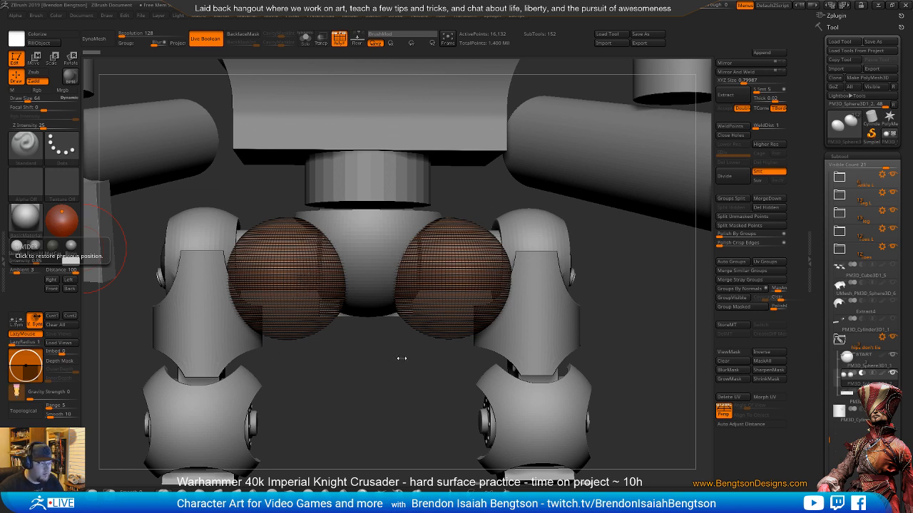
mouse_move(393, 368)
mouse_down()
mouse_move(391, 308)
mouse_move(396, 364)
mouse_move(376, 365)
mouse_move(377, 296)
mouse_move(381, 379)
mouse_up()
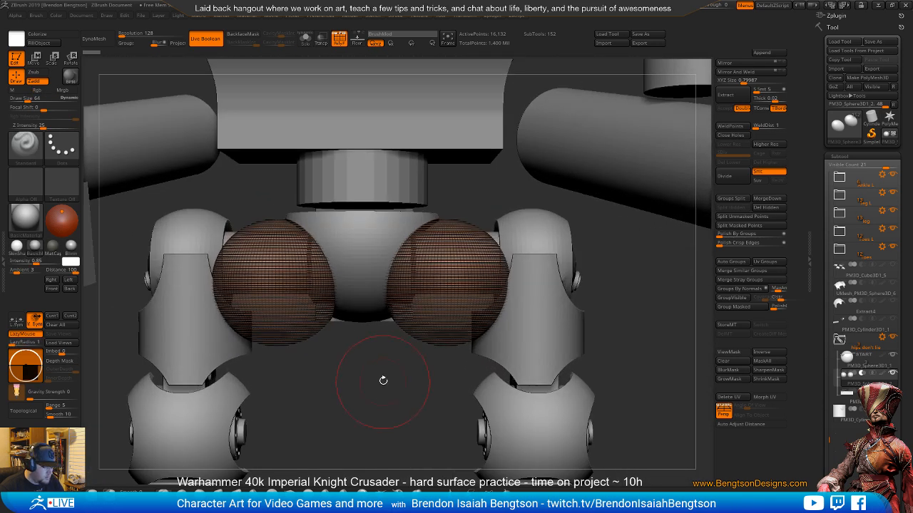
- Enlarge the paired cutting spheres with the Gizmo, keep them round, and lower them slightly beside the central hip sphere
key(w)
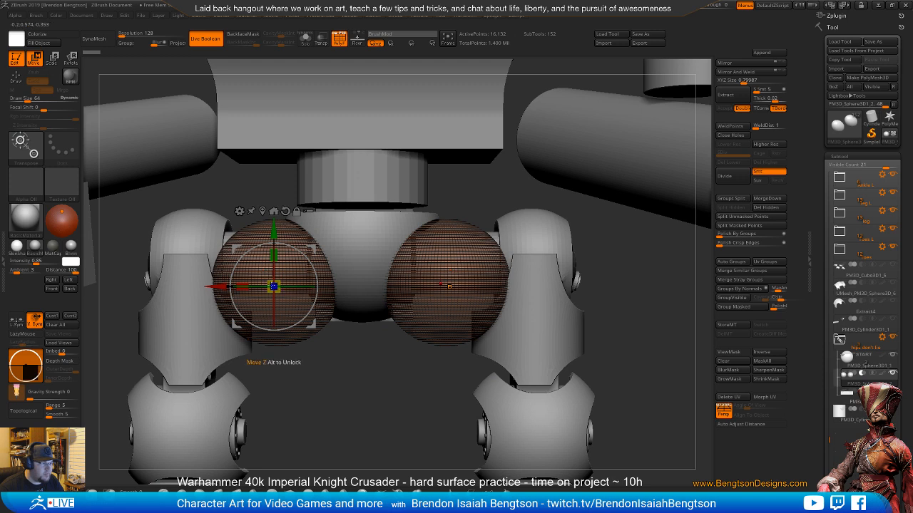
drag(243, 287, 203, 284)
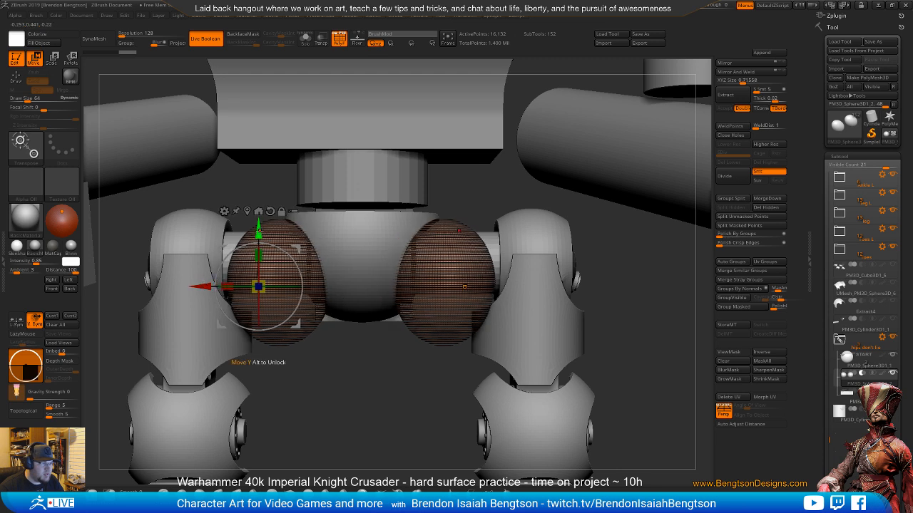
drag(260, 231, 261, 234)
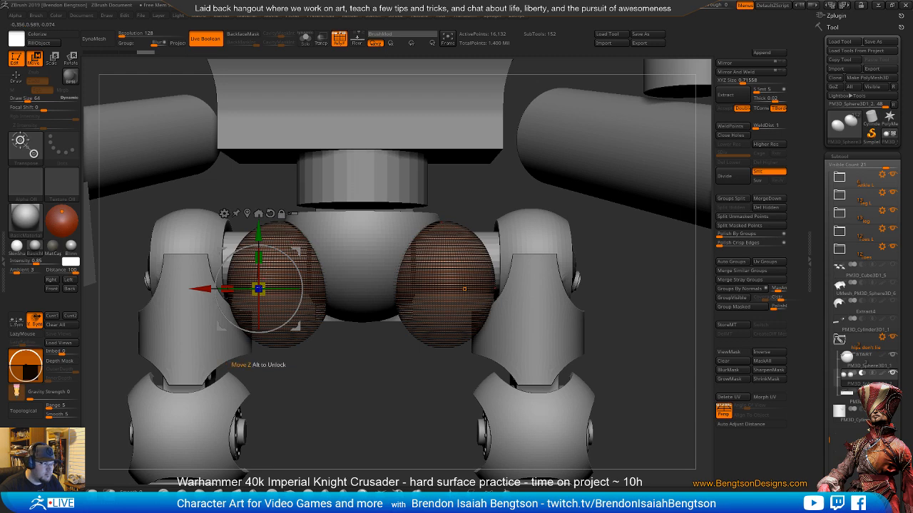
drag(259, 288, 293, 264)
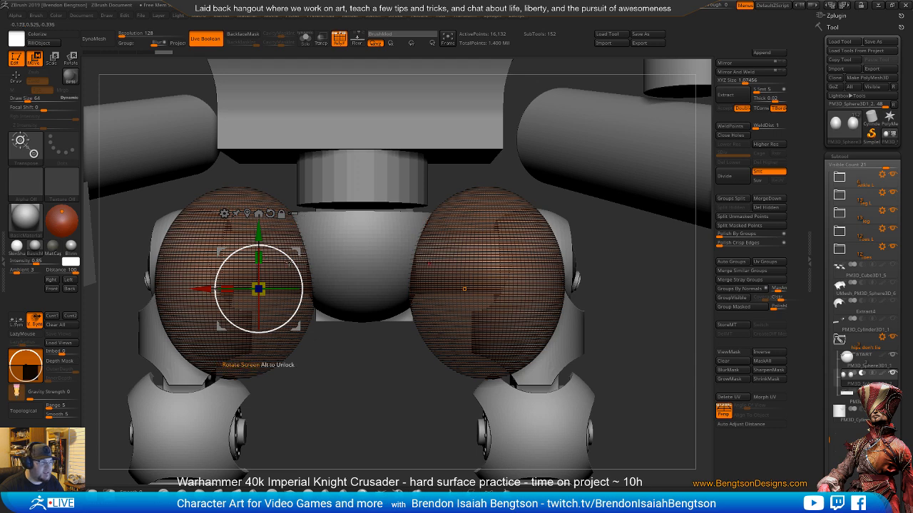
drag(299, 253, 315, 299)
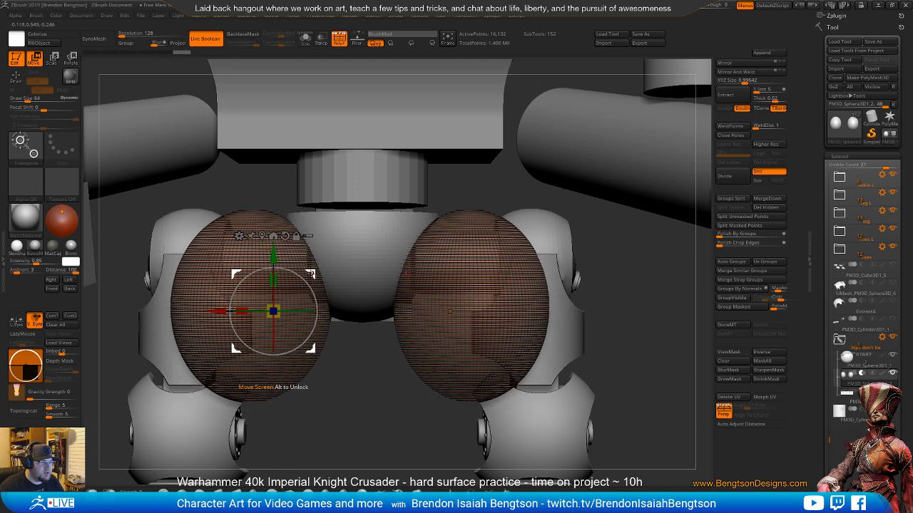
drag(273, 281, 275, 302)
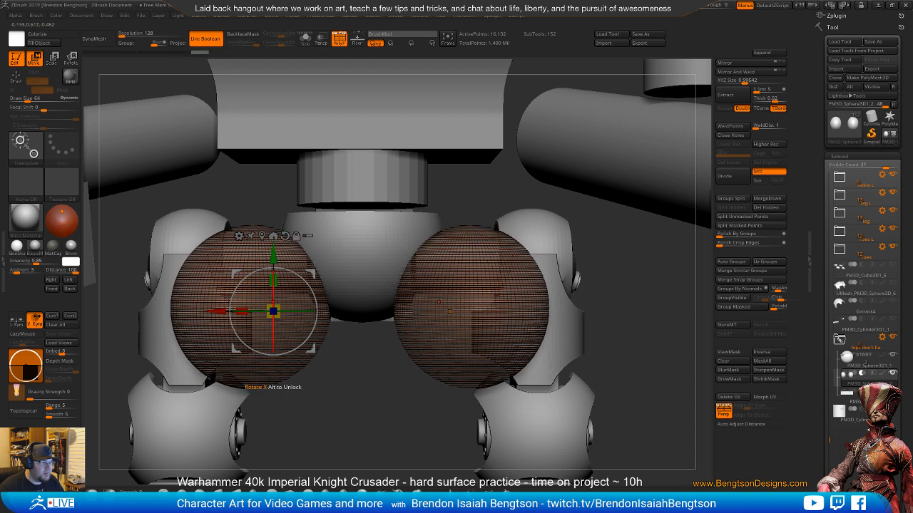
drag(311, 267, 313, 251)
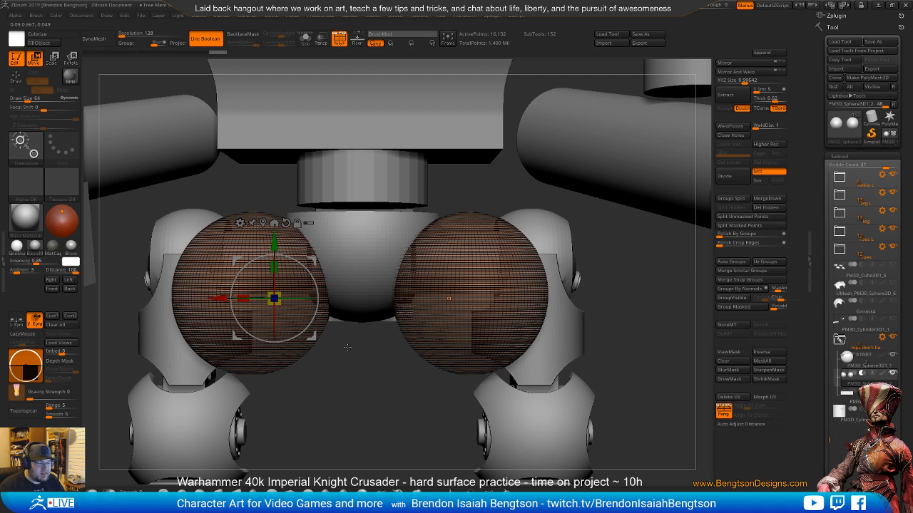
- Make the central hip sphere the active subtool again and hide the PolyFrame wireframe
right_drag(352, 349, 365, 362)
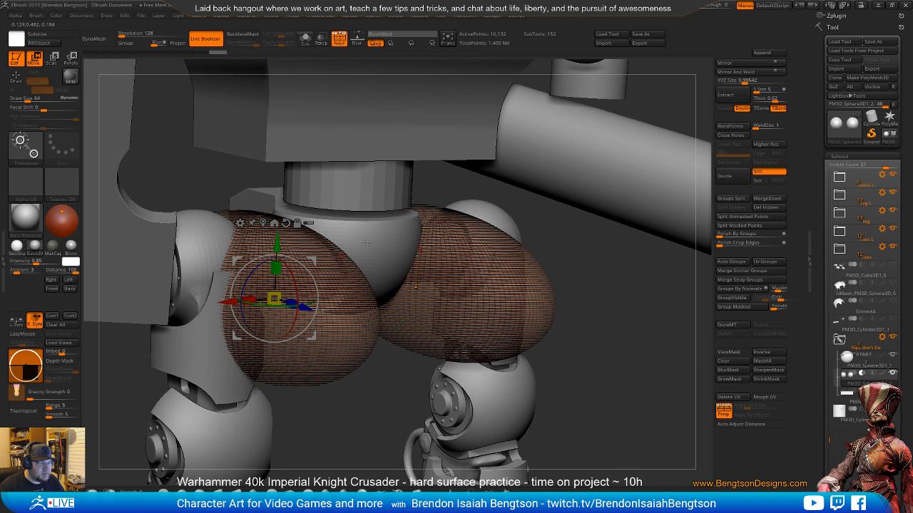
alt+click(368, 242)
key(ctrl+z)
key(ctrl+z)
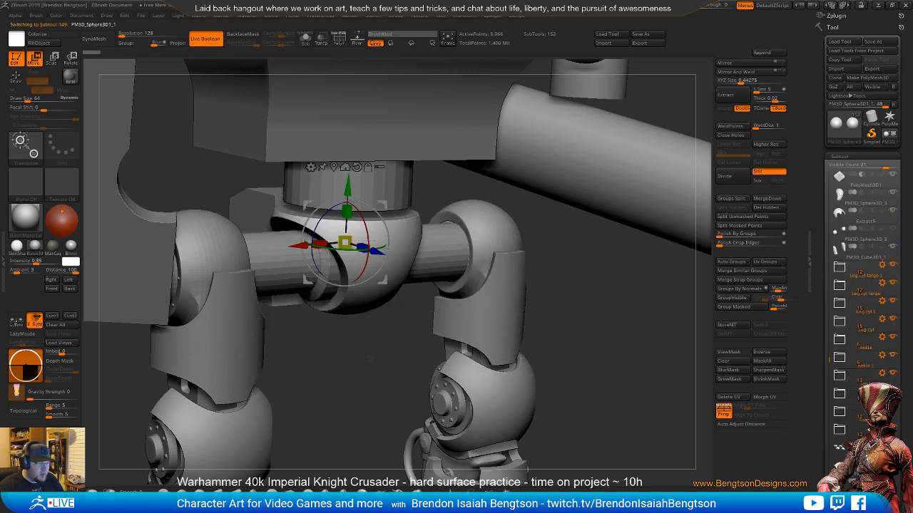
shift+right_drag(354, 379, 385, 398)
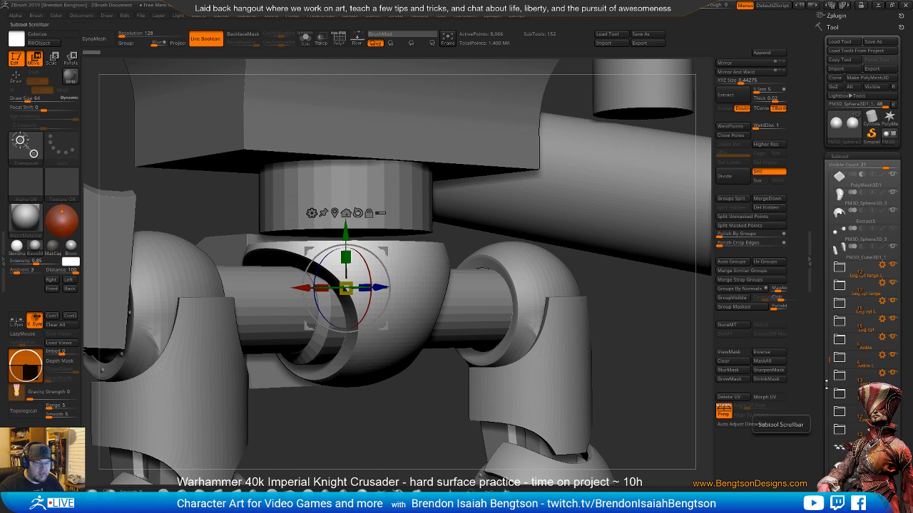
- Examine the recut hip joint from the front and sides, and compare it with instruction stages 3d and 3e in the browser
scroll(821, 379, down, 10)
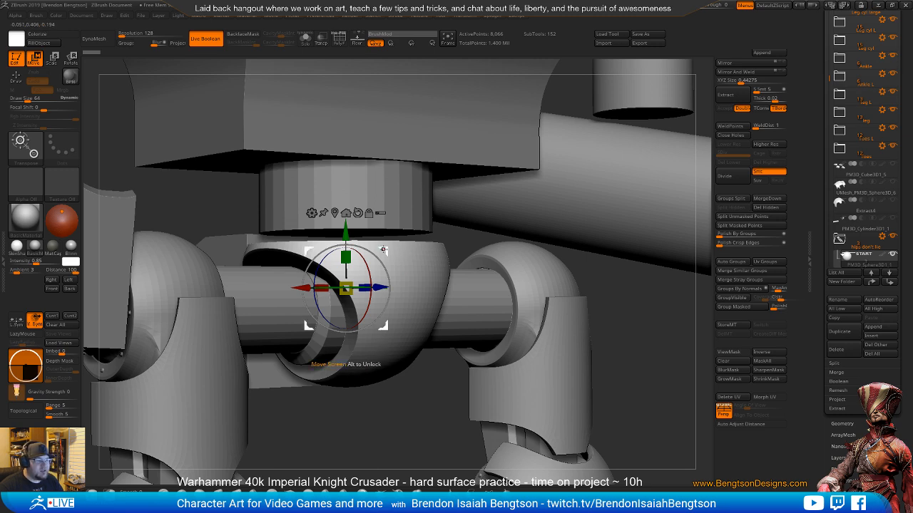
drag(398, 427, 358, 342)
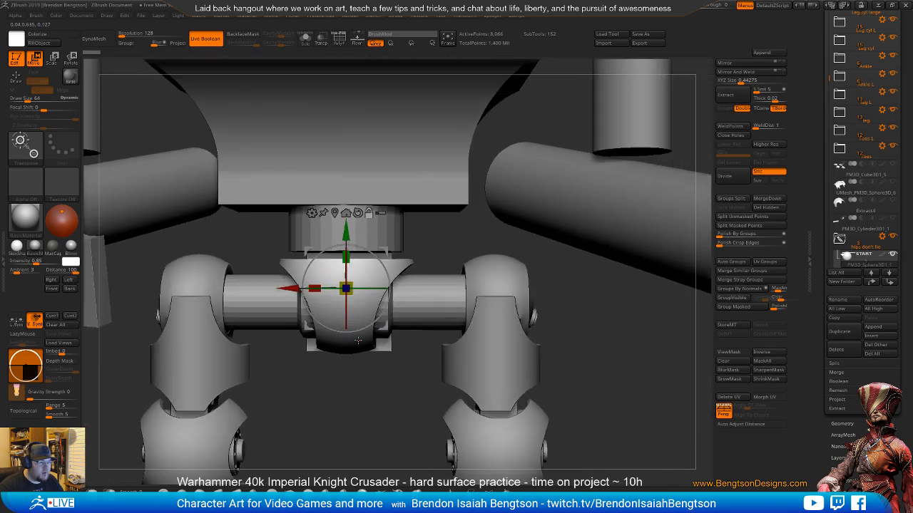
drag(375, 376, 385, 402)
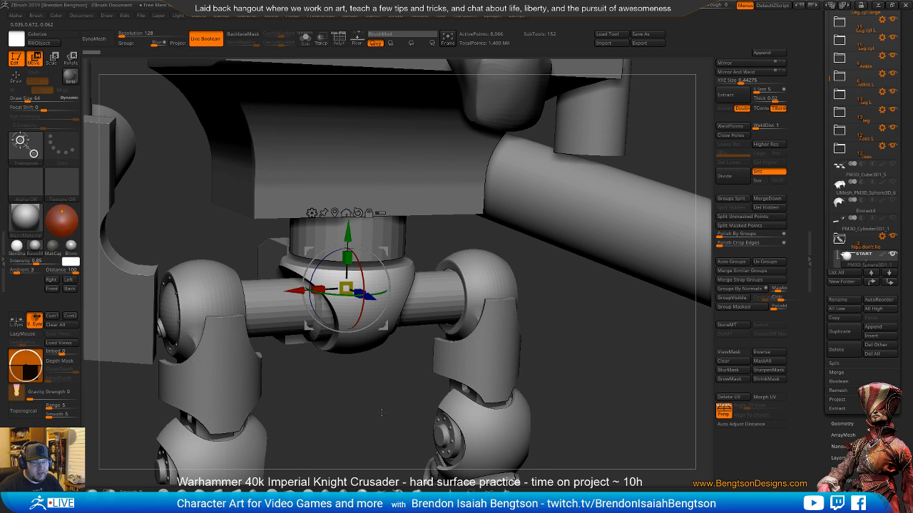
mouse_move(350, 419)
mouse_down()
mouse_move(334, 379)
mouse_move(363, 413)
mouse_move(361, 404)
mouse_up()
key(q)
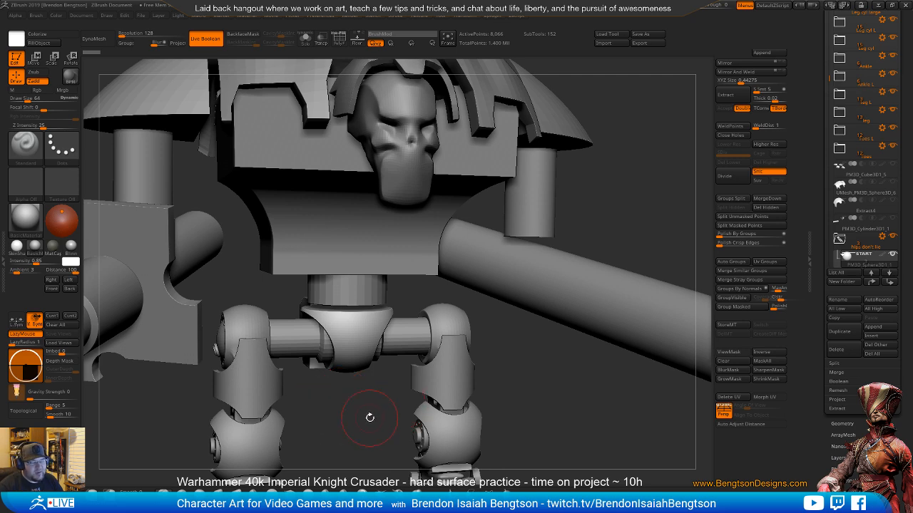
drag(354, 424, 360, 423)
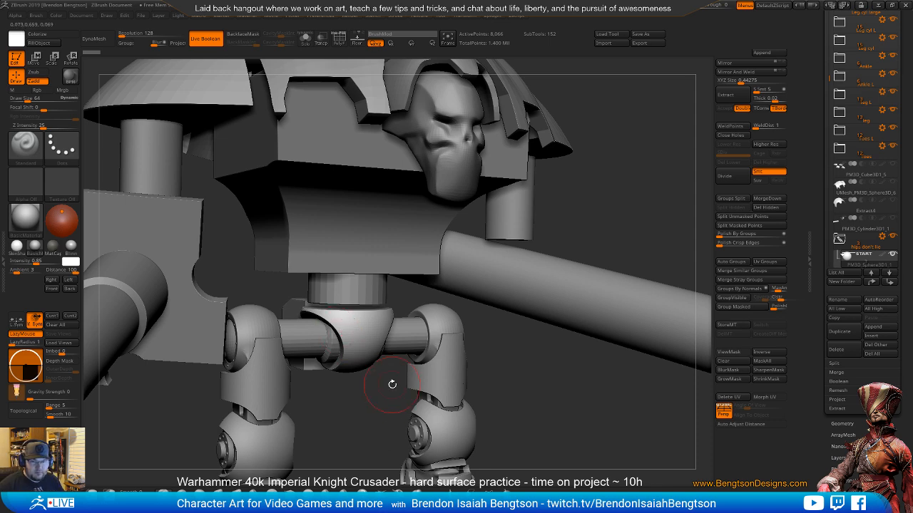
drag(375, 383, 379, 347)
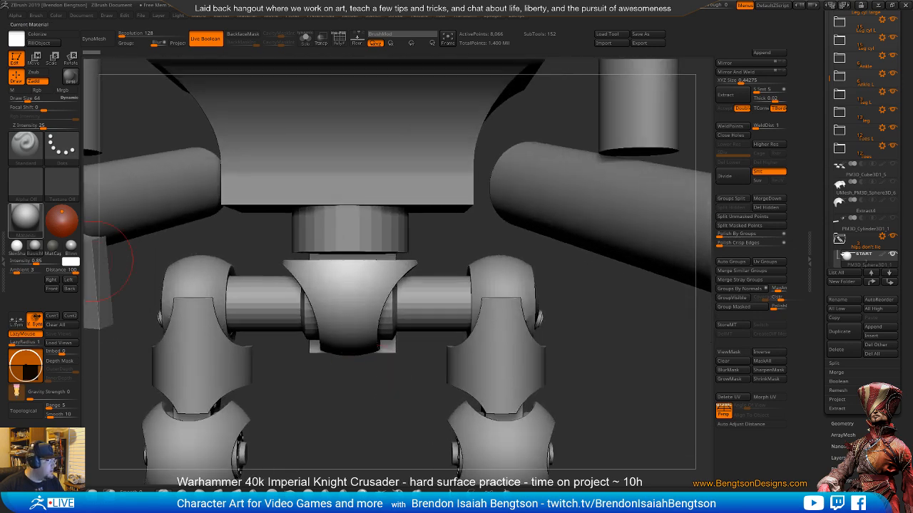
key(alt+Tab)
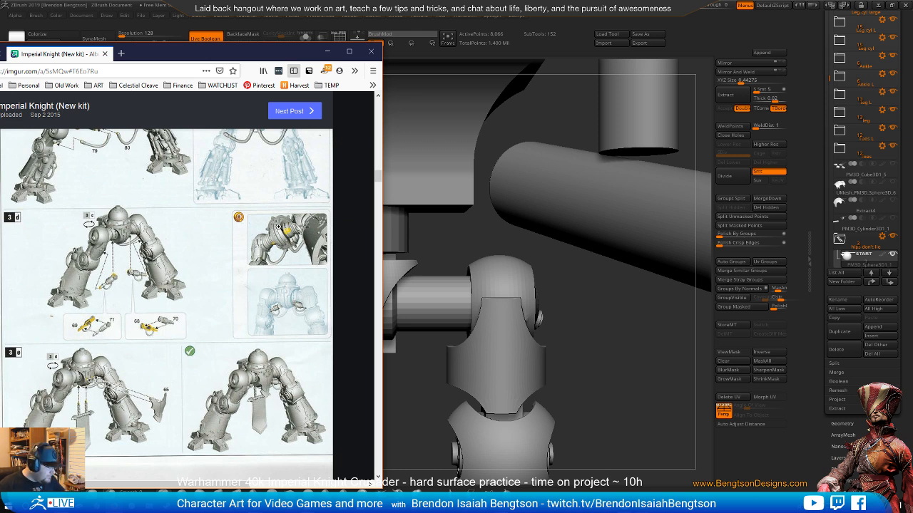
click(327, 51)
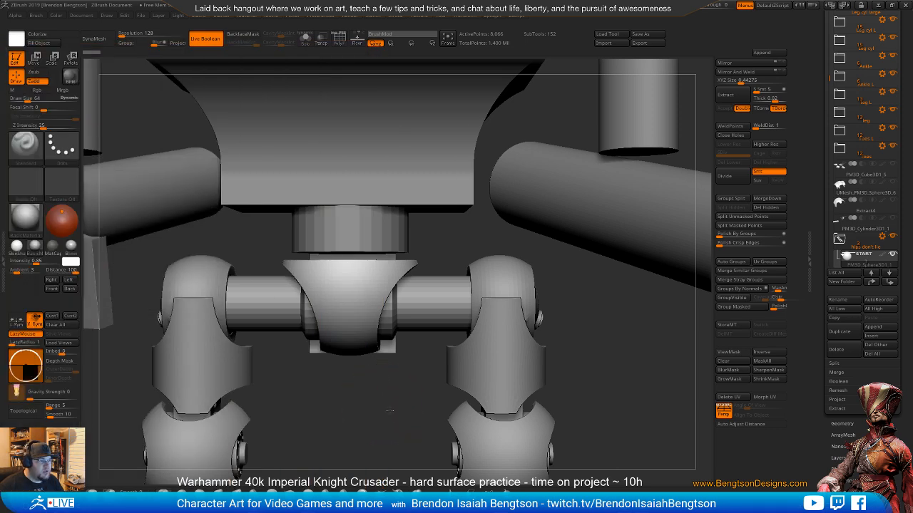
- Append a Cylinder3D primitive to the knight as a new subtool
drag(388, 409, 365, 375)
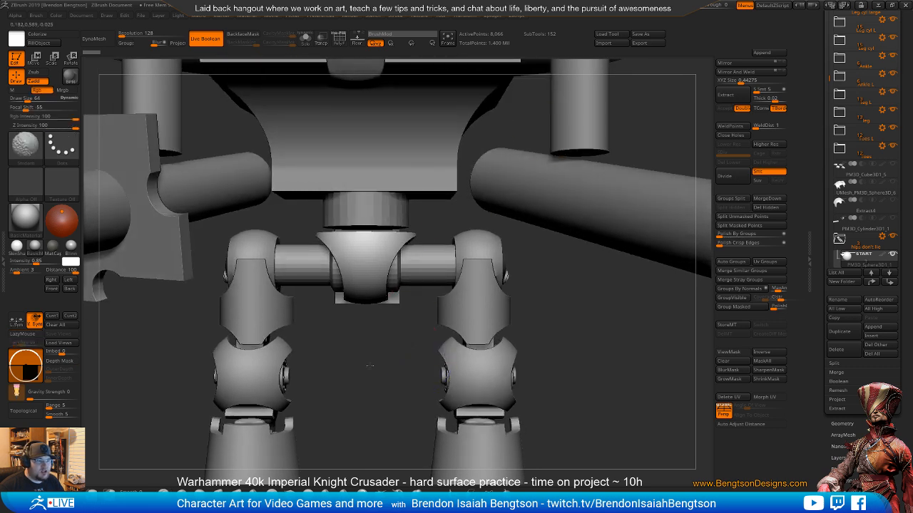
click(774, 53)
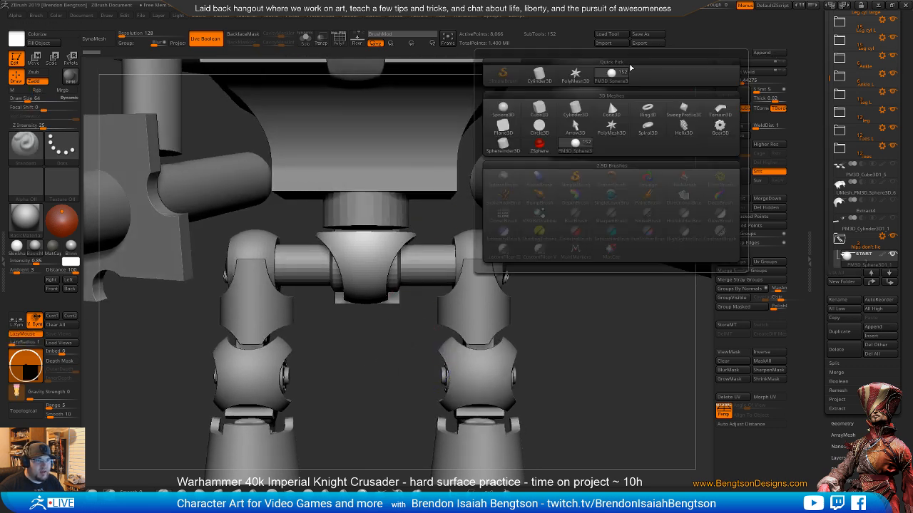
click(576, 111)
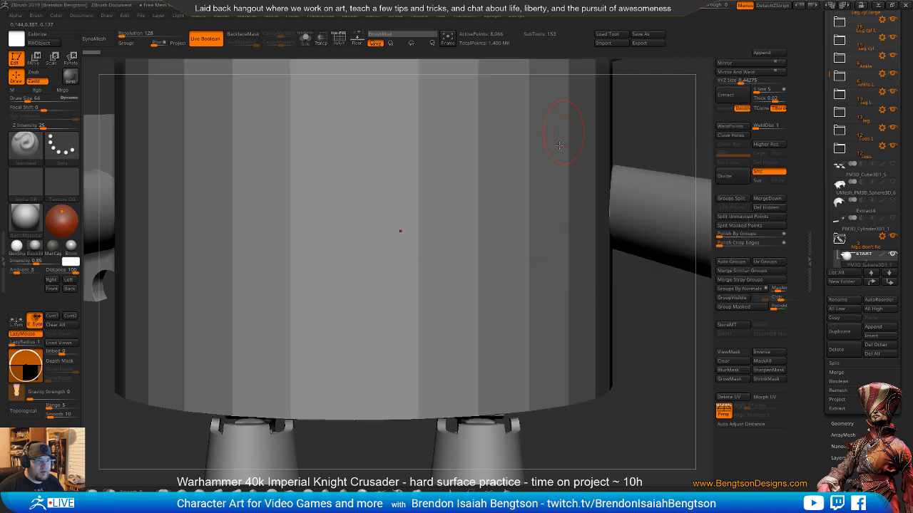
- Make the newly appended cylinder the active subtool, frame the model around it, and turn off perspective
alt+click(476, 272)
key(f)
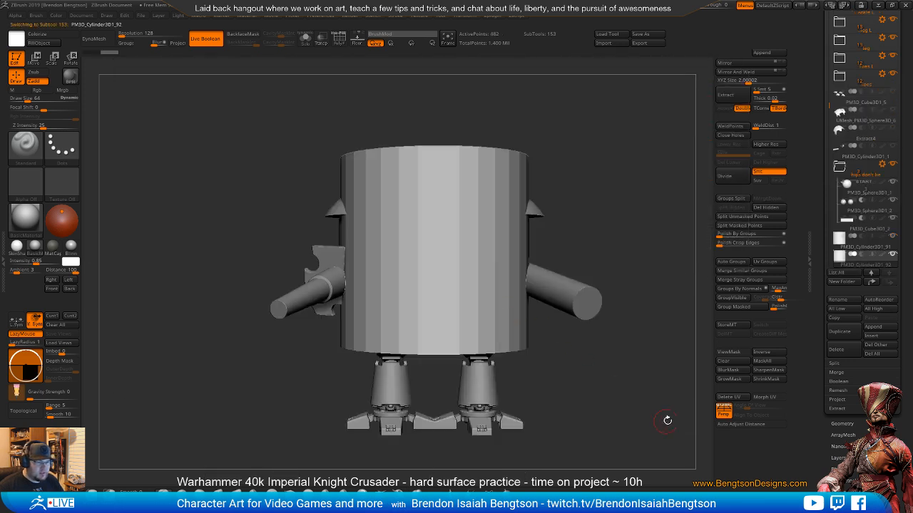
click(723, 412)
alt+drag(587, 350, 563, 343)
- Rotate the cylinder onto its side with the Gizmo so its axis runs across the hips
key(w)
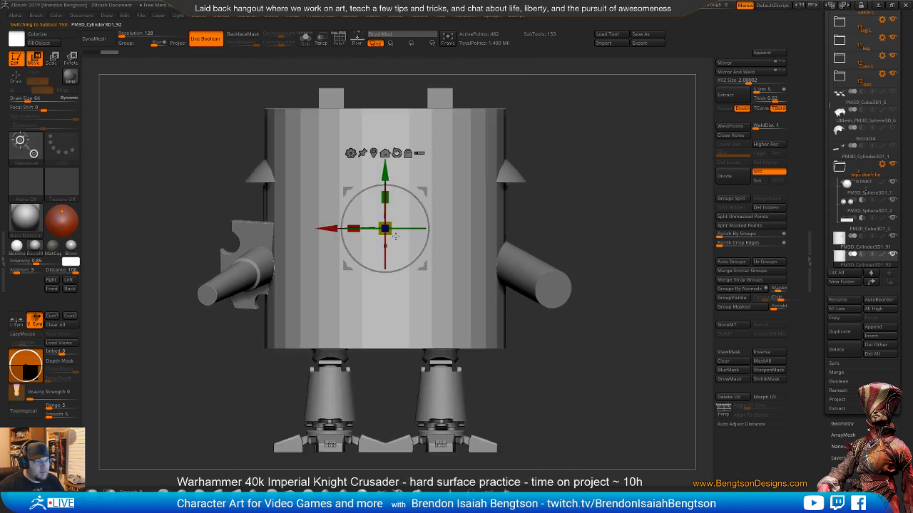
drag(632, 175, 686, 178)
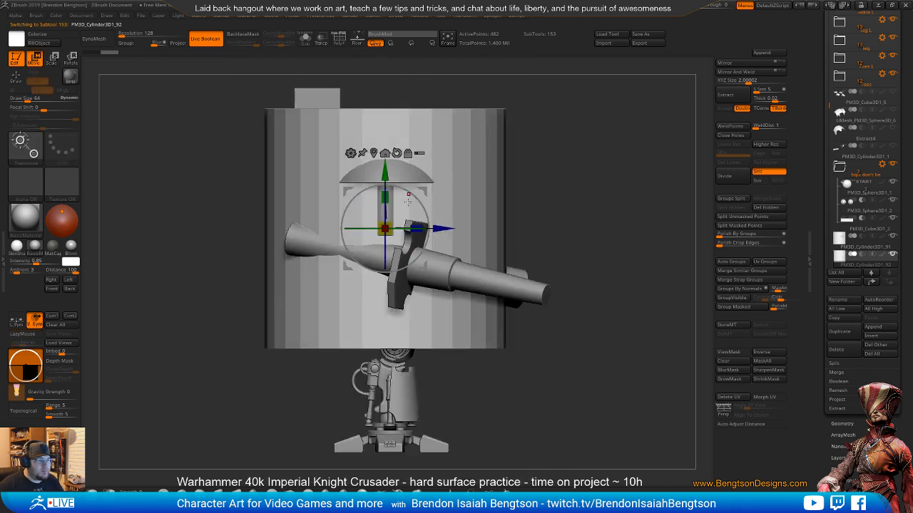
drag(420, 207, 417, 282)
drag(513, 321, 564, 268)
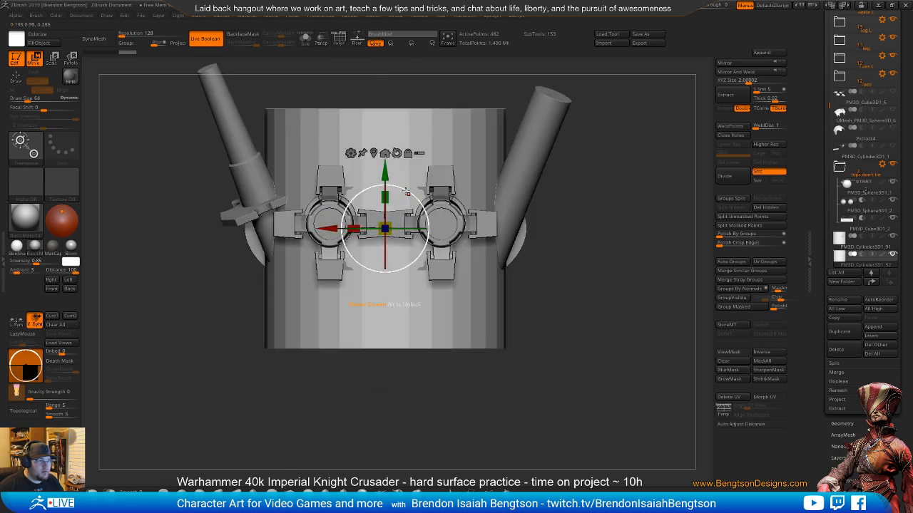
drag(406, 192, 423, 248)
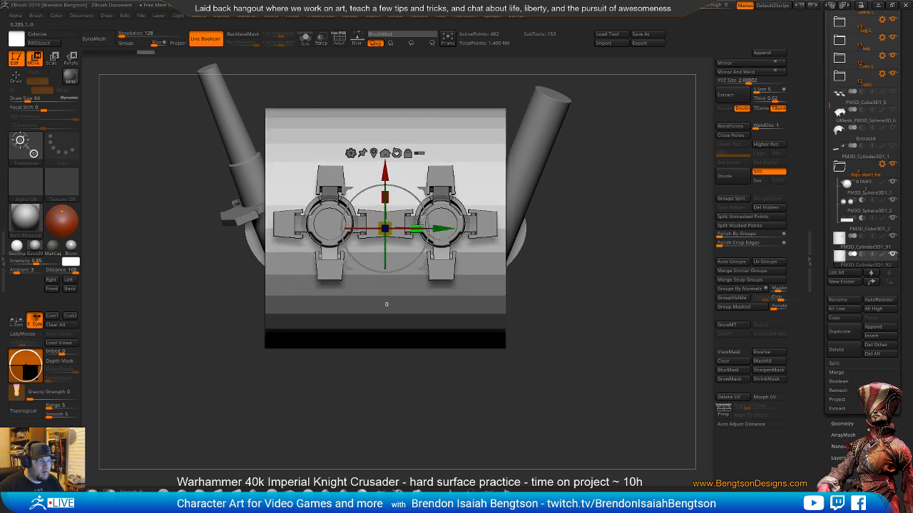
- Scale the cylinder down, narrow it along its axis, and position it at the central hip sphere between the legs
drag(416, 229, 308, 259)
right_drag(314, 249, 407, 275)
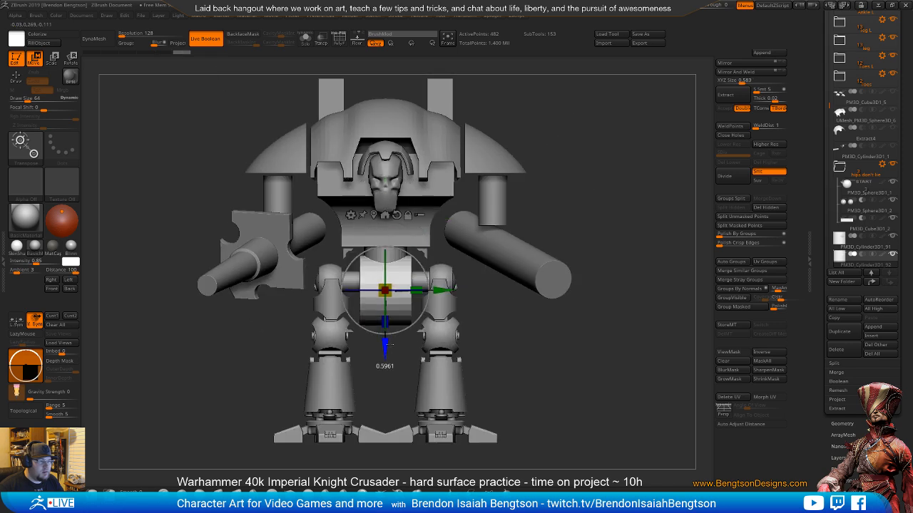
ctrl+right_drag(546, 397, 547, 431)
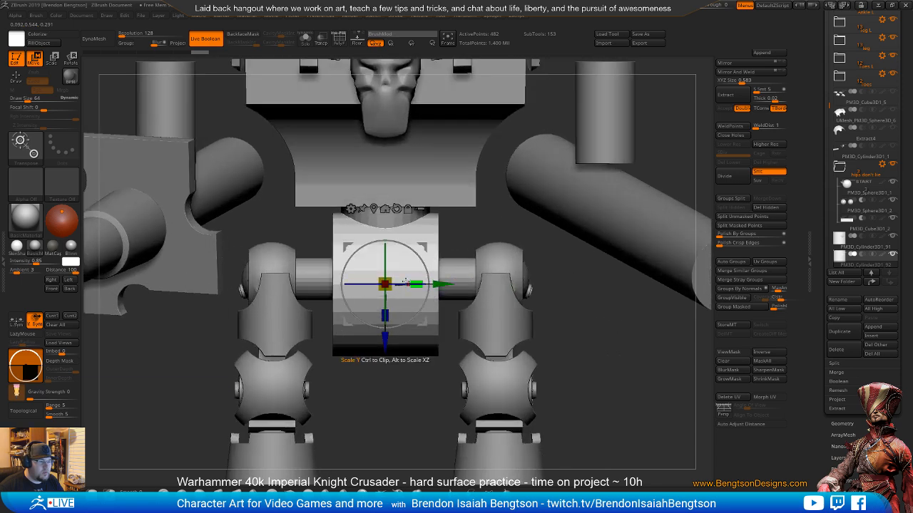
drag(406, 282, 368, 291)
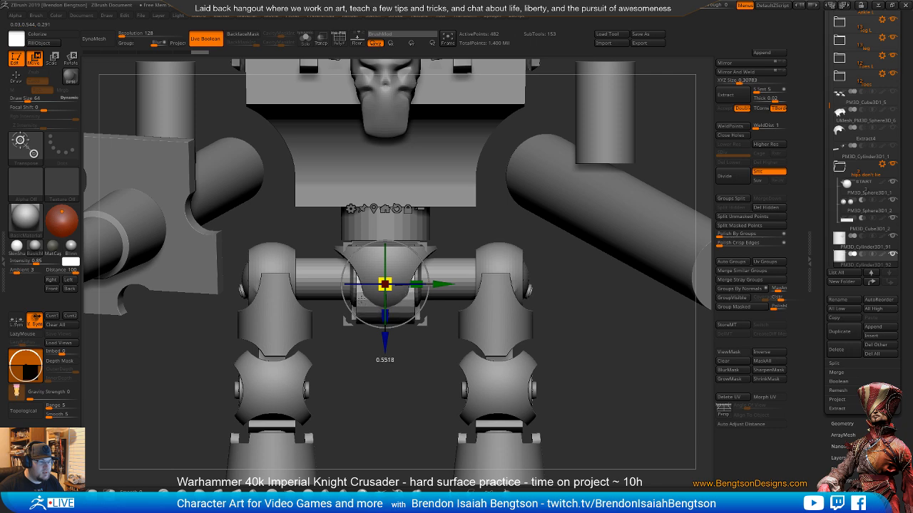
right_drag(361, 300, 419, 311)
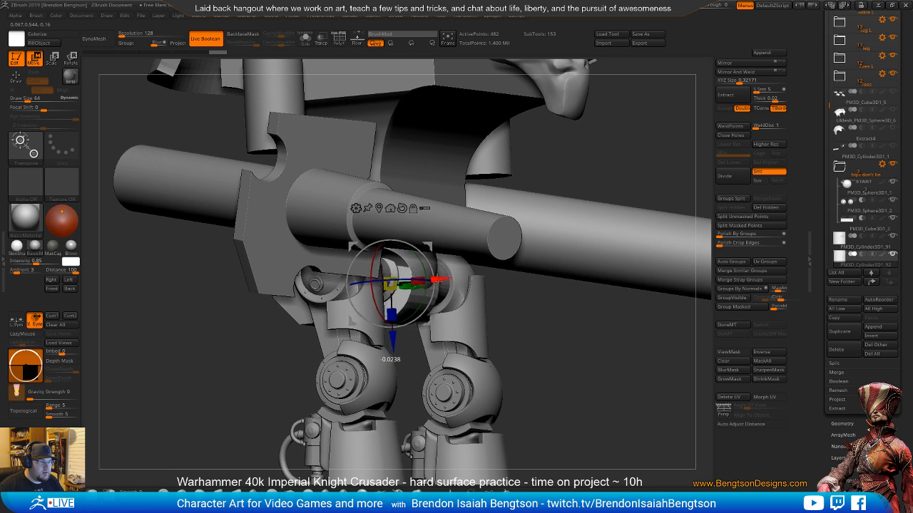
right_drag(440, 280, 428, 378)
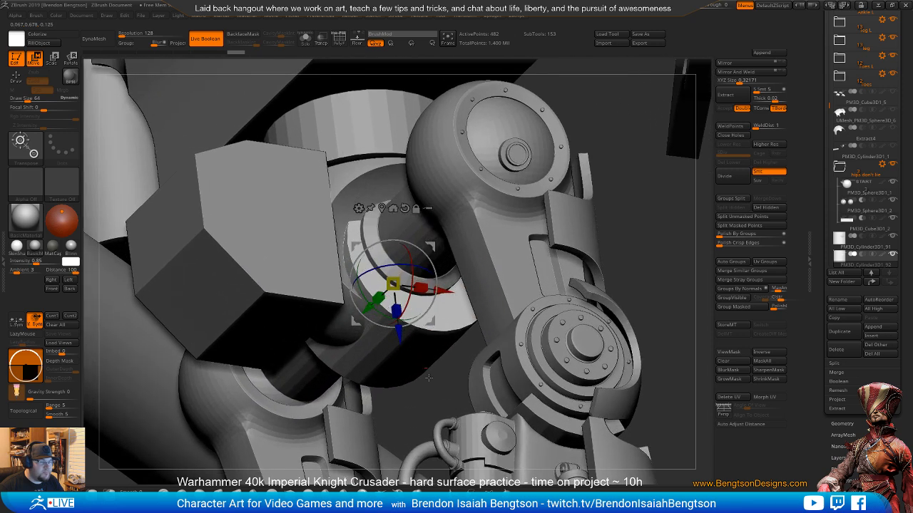
right_drag(420, 411, 425, 388)
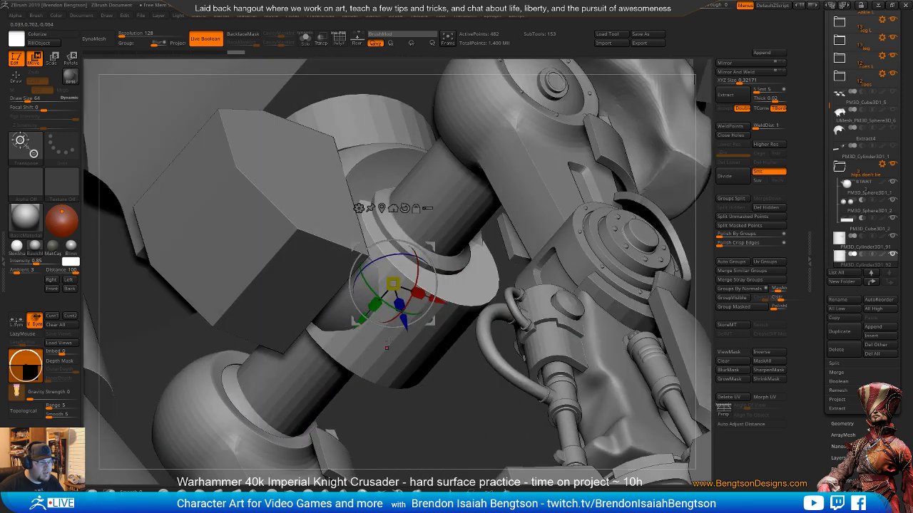
- Make the central hip sphere active, lower it slightly, and narrow it across the hips to a scale factor of about 0.91
alt+click(335, 308)
key(ctrl+shift+s)
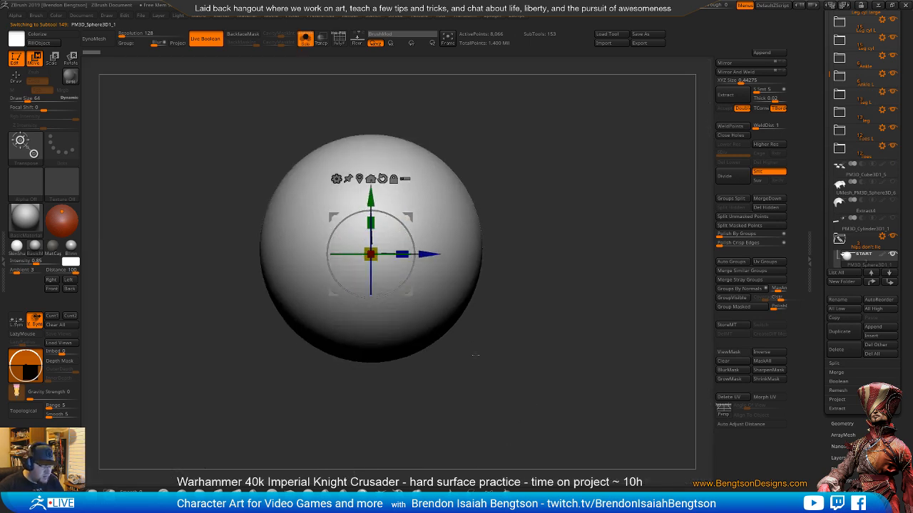
key(ctrl+shift+s)
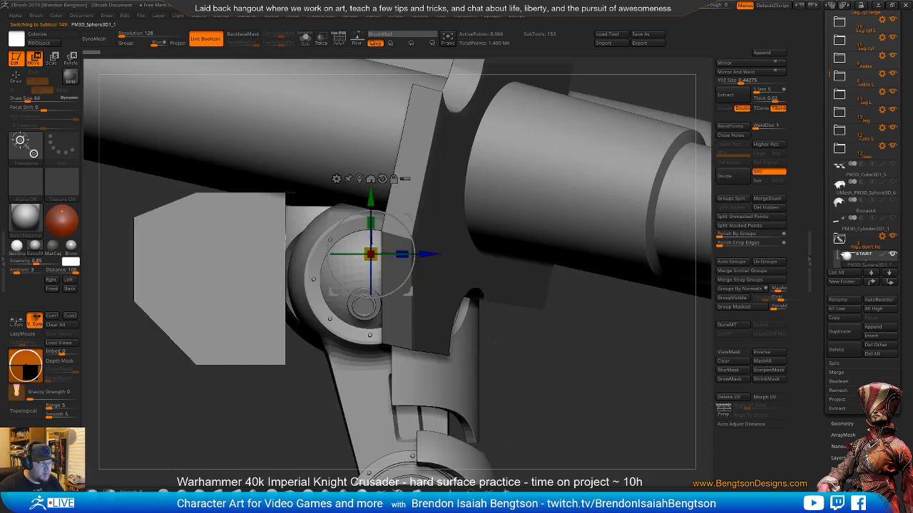
drag(373, 249, 383, 261)
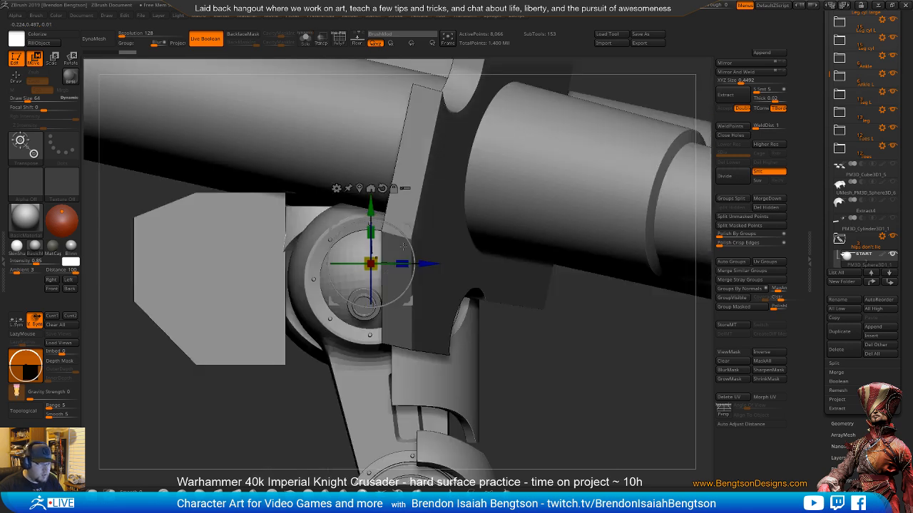
shift+drag(403, 246, 428, 317)
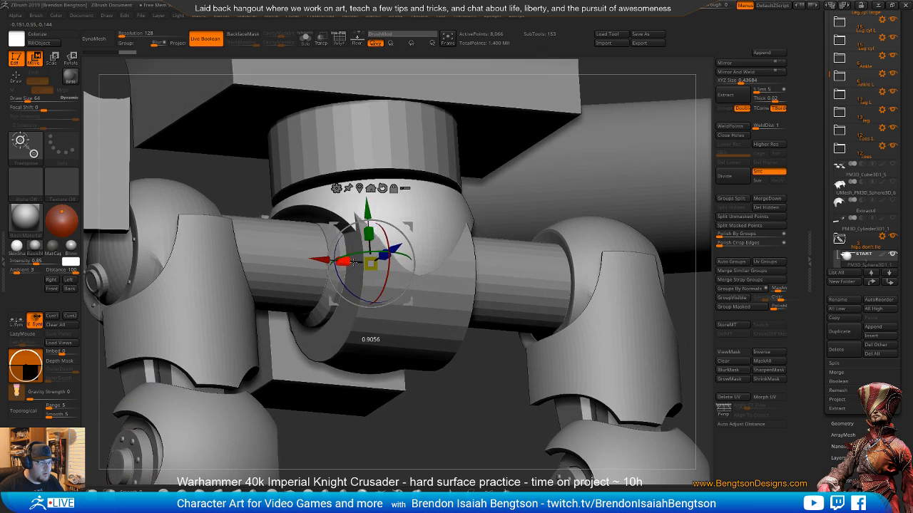
- Reselect the hip cylinder, narrow it along its axis, shift it slightly, and enlarge it evenly into a band around the sphere
alt+click(429, 311)
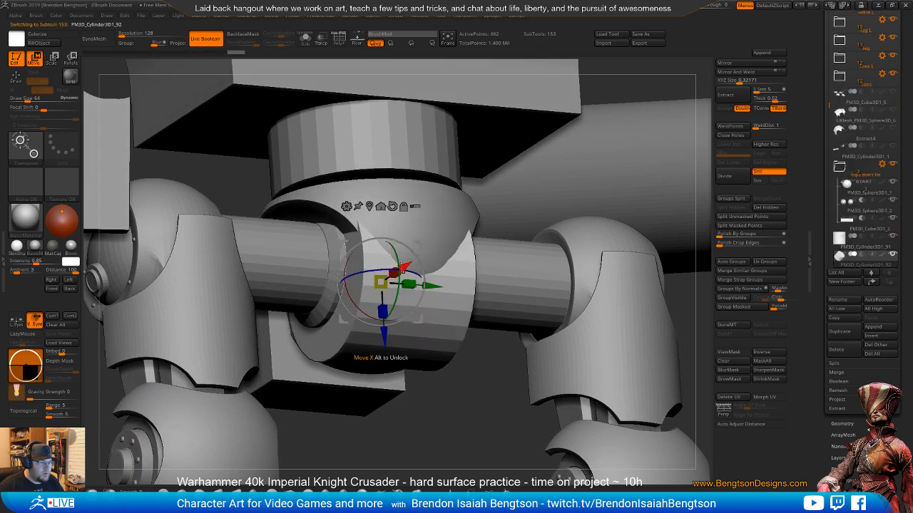
drag(394, 287, 359, 294)
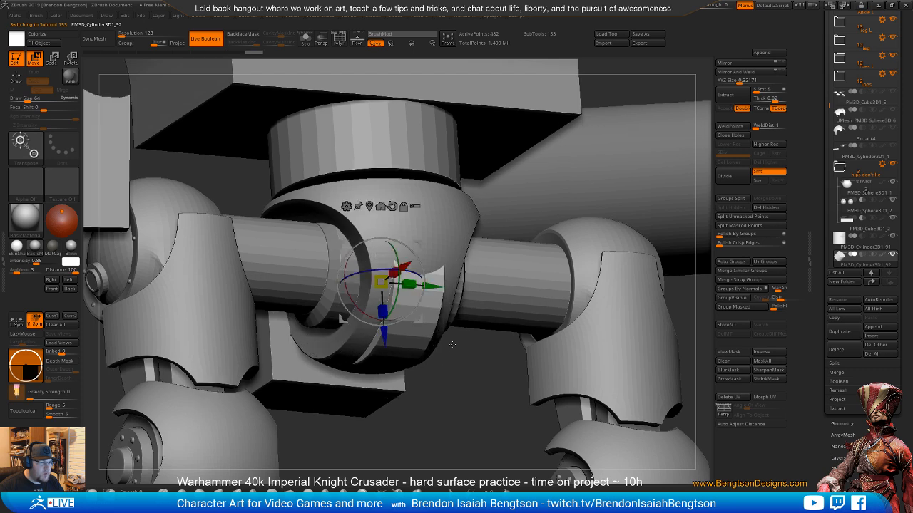
right_drag(359, 294, 443, 345)
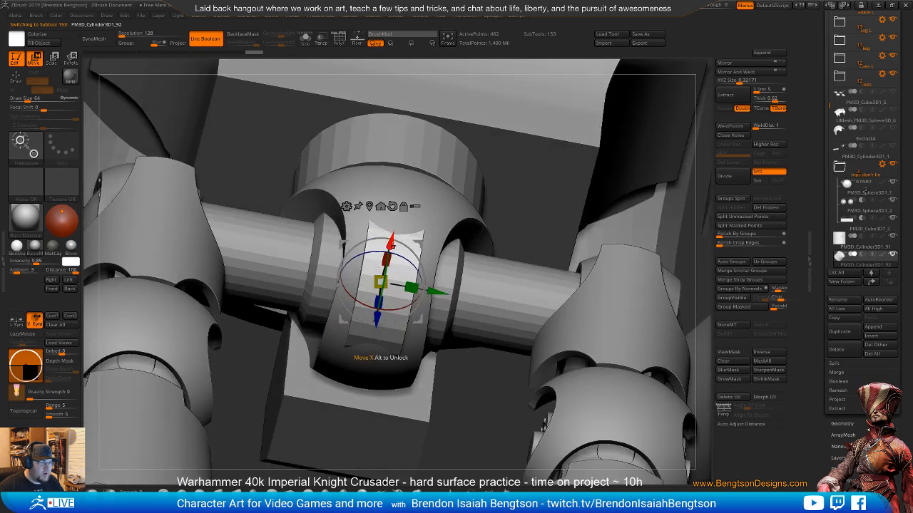
drag(391, 244, 389, 251)
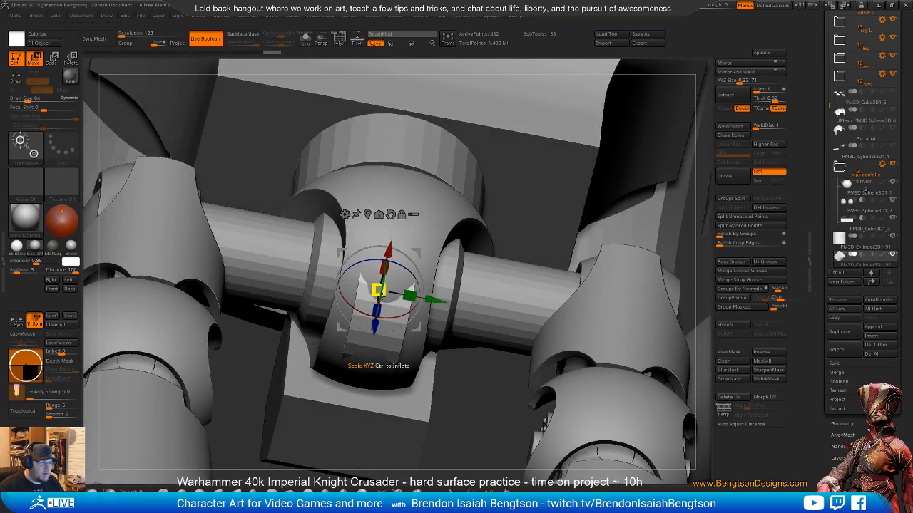
drag(382, 291, 403, 302)
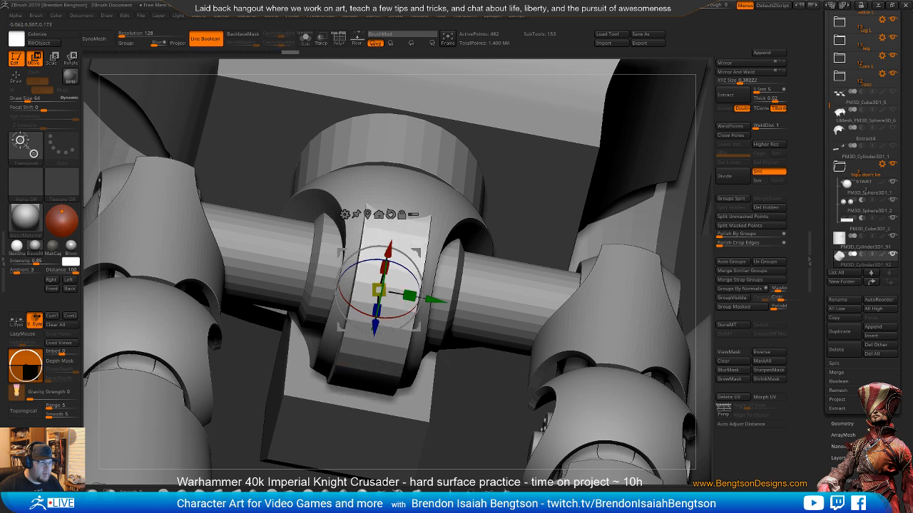
- Raise the cylinder band in small moves and enlarge it slightly so it wraps evenly around the hip sphere
right_drag(467, 383, 441, 380)
drag(380, 333, 380, 326)
drag(378, 285, 386, 287)
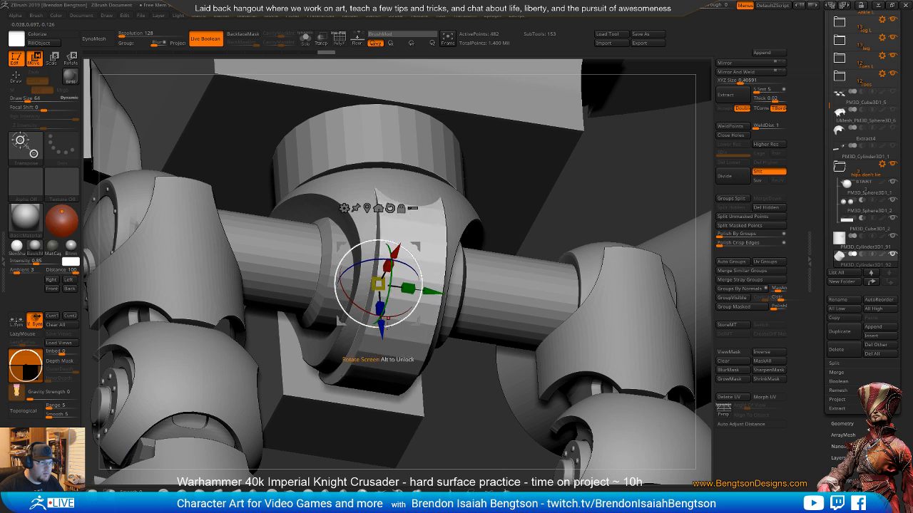
drag(382, 328, 380, 320)
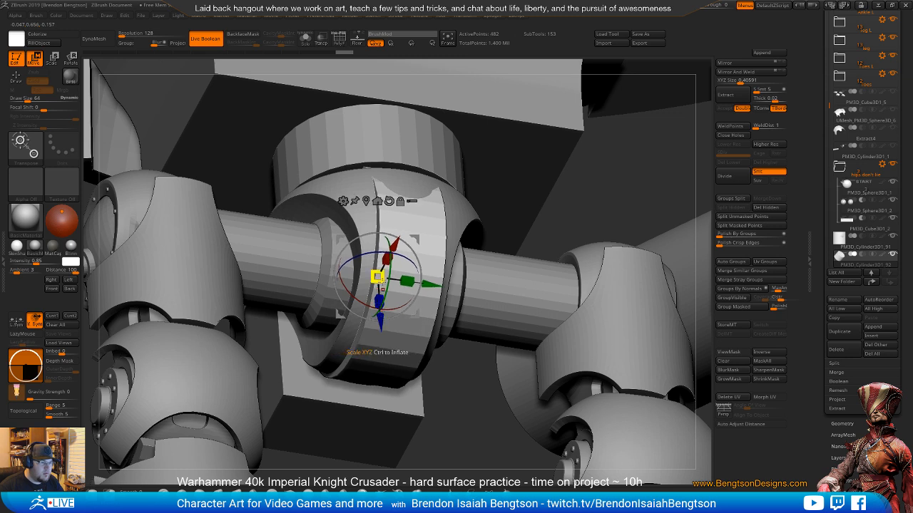
drag(381, 278, 384, 281)
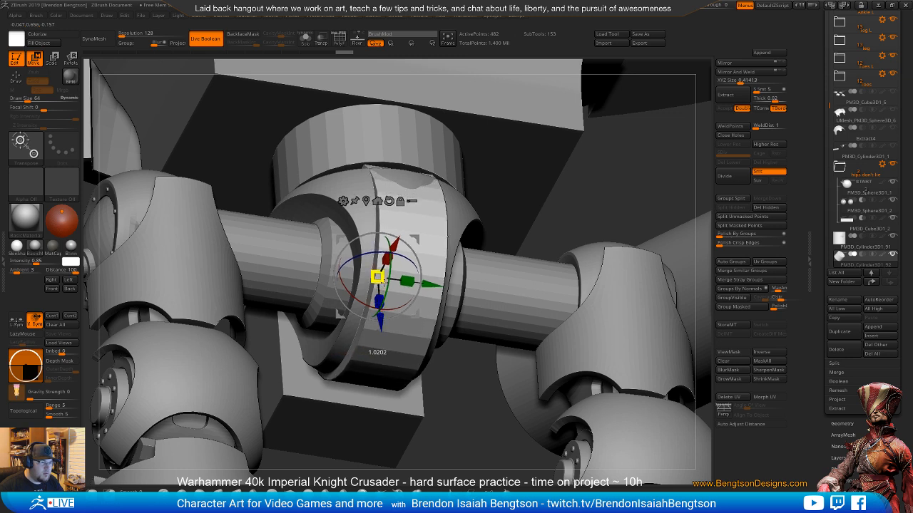
drag(380, 325, 378, 315)
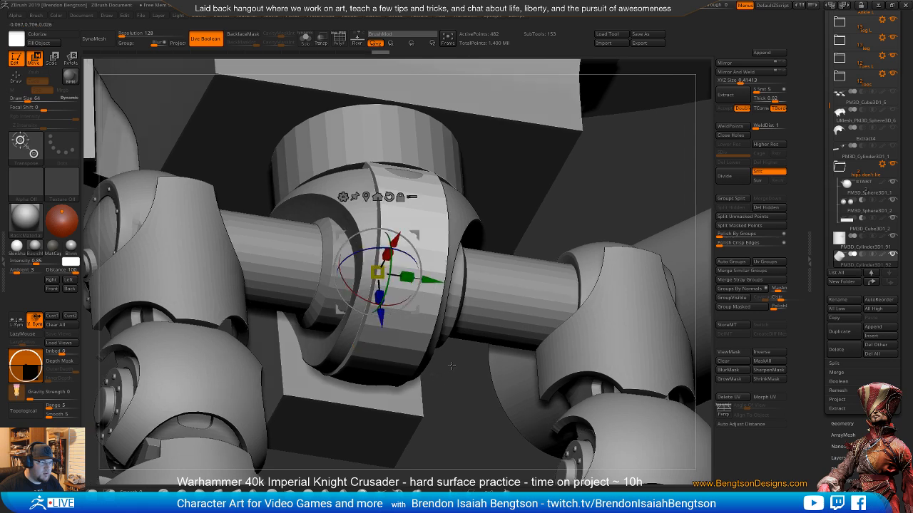
- Shift the band slightly front to back, enlarge it a little more, and nudge its height to align with the hip joint
drag(417, 428, 361, 412)
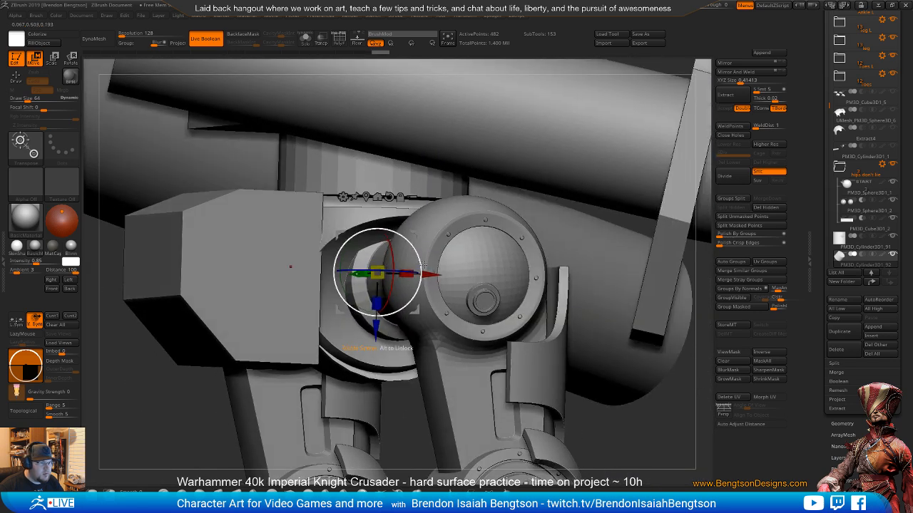
drag(423, 272, 418, 273)
drag(400, 410, 373, 330)
drag(372, 273, 380, 277)
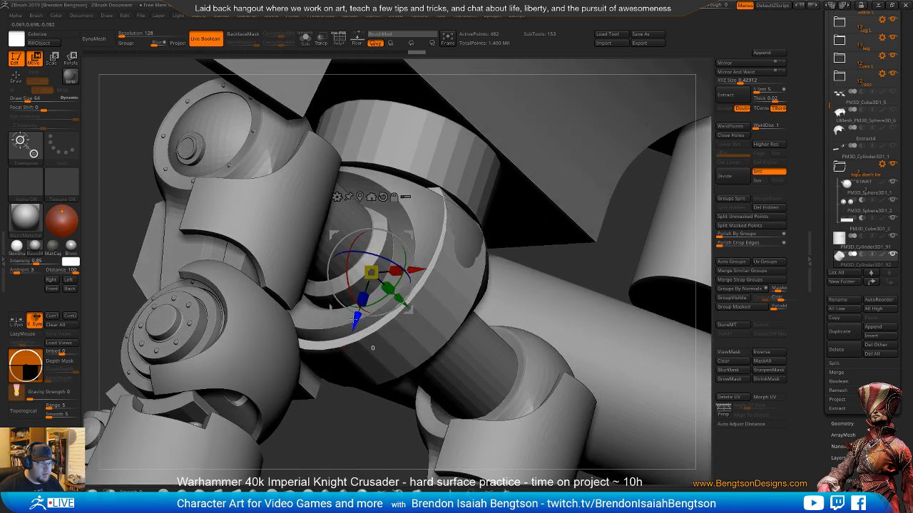
drag(354, 321, 355, 320)
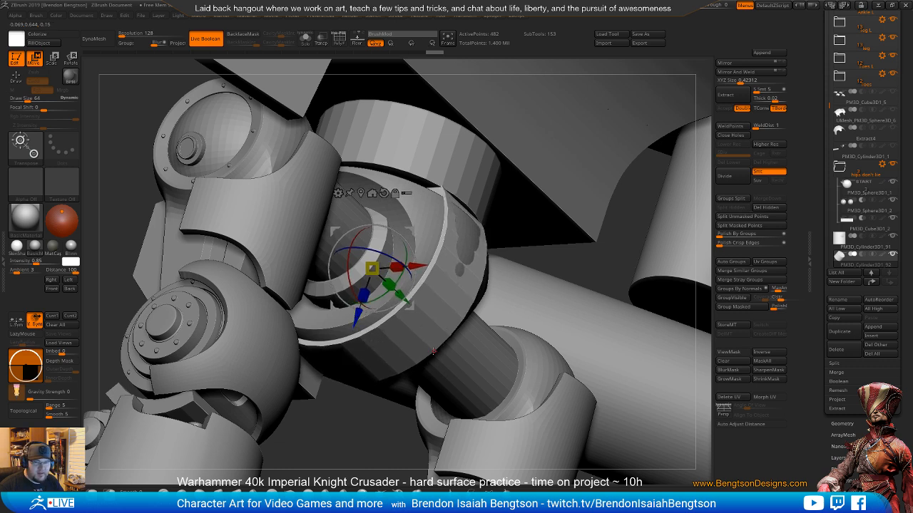
- Thin the cylinder band into a narrow disc along its axis and offset it slightly to one side of the hip's centre
right_drag(427, 361, 444, 394)
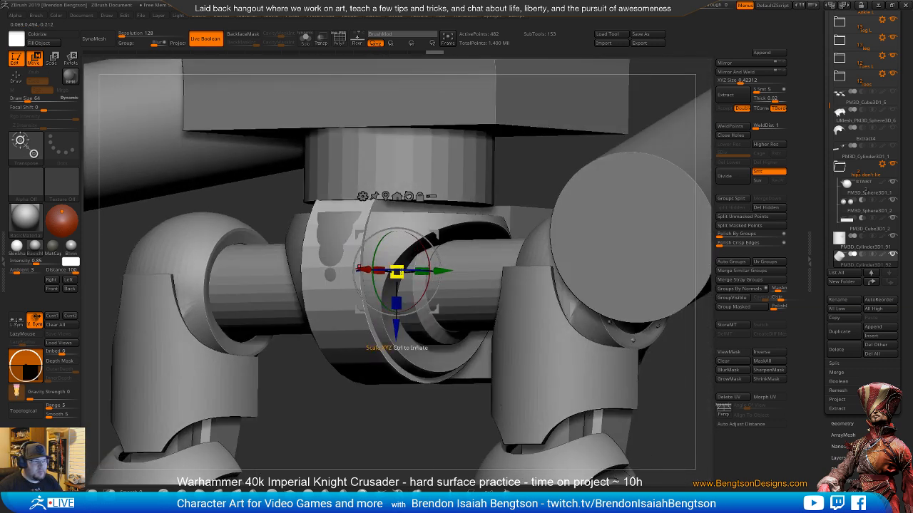
right_drag(440, 364, 405, 262)
drag(398, 270, 335, 285)
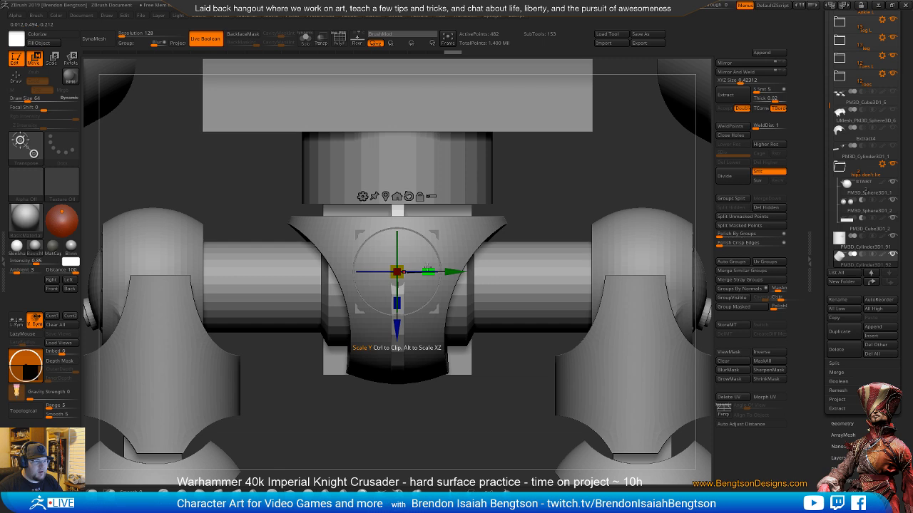
mouse_move(428, 270)
mouse_down()
mouse_move(455, 273)
mouse_move(427, 272)
mouse_up()
right_drag(433, 356, 445, 343)
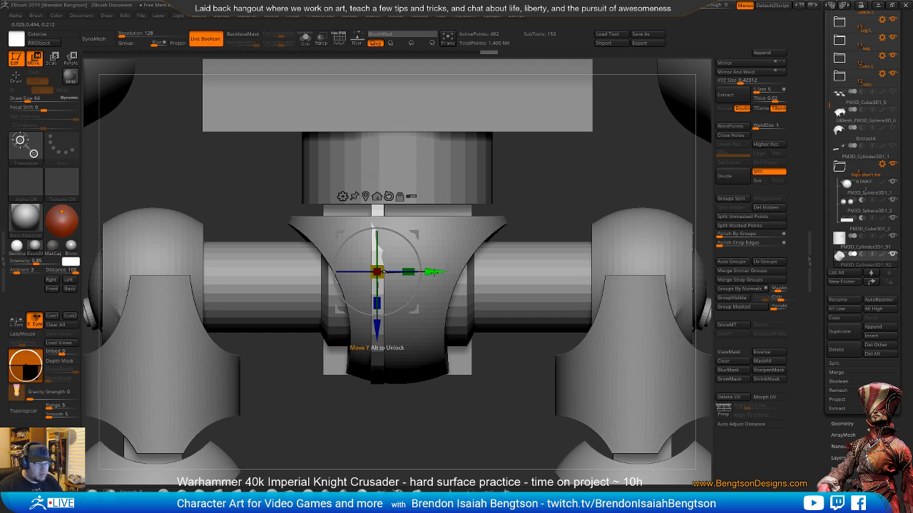
mouse_move(432, 274)
mouse_down()
mouse_move(475, 278)
mouse_move(461, 278)
mouse_move(477, 270)
mouse_move(438, 278)
mouse_move(444, 274)
mouse_up()
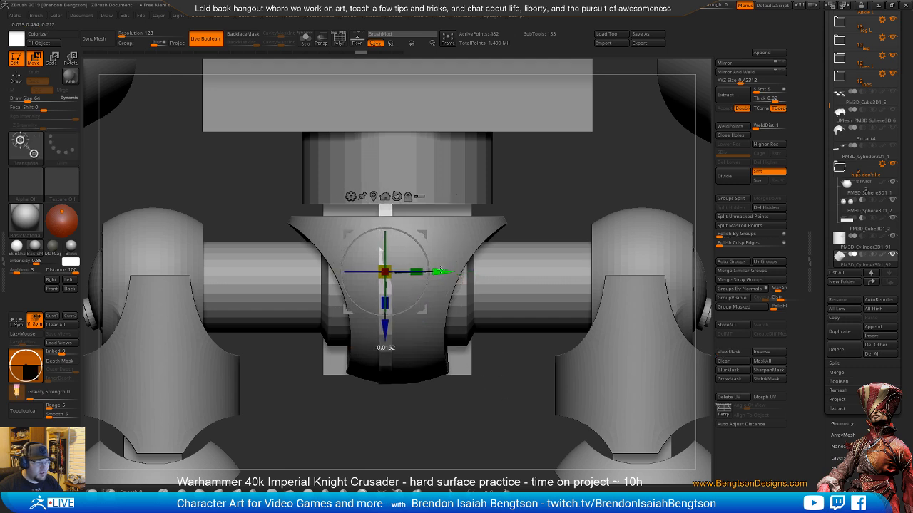
- Mirror and weld the thin disc across the hip's centre, and isolate the resulting pair with the PolyFrame wireframe shown
click(723, 74)
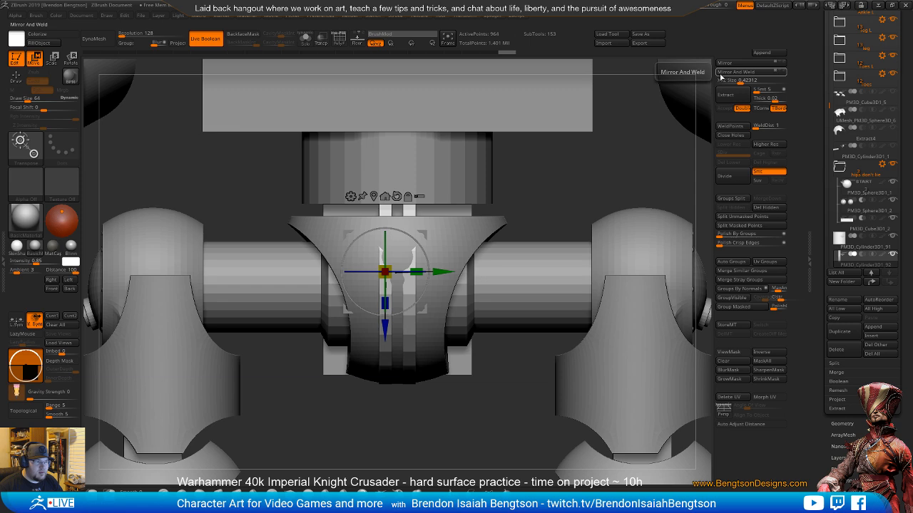
mouse_move(404, 444)
mouse_down()
mouse_move(442, 452)
mouse_move(412, 451)
mouse_up()
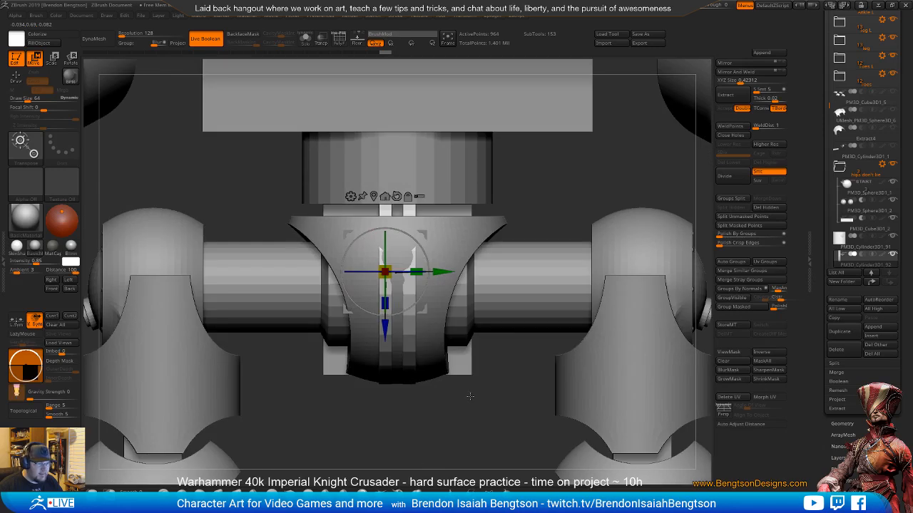
key(ctrl+shift+s)
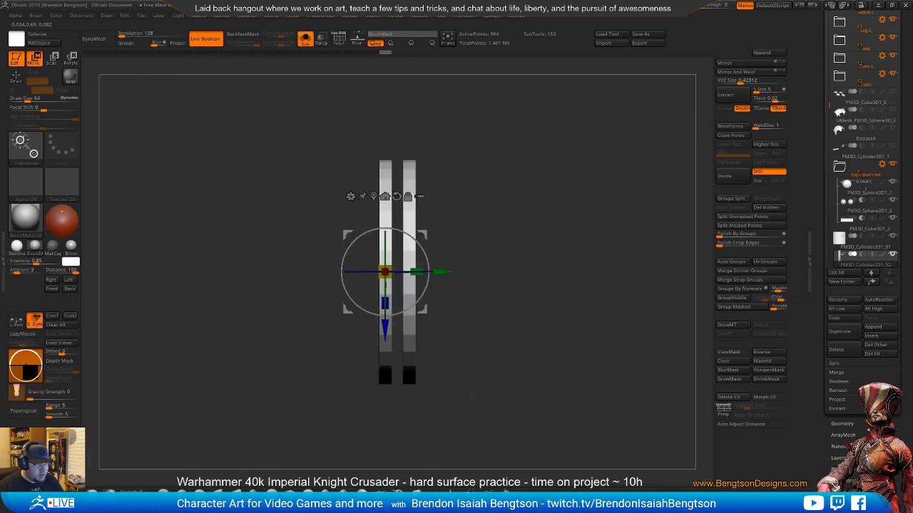
drag(497, 362, 563, 492)
key(shift+f)
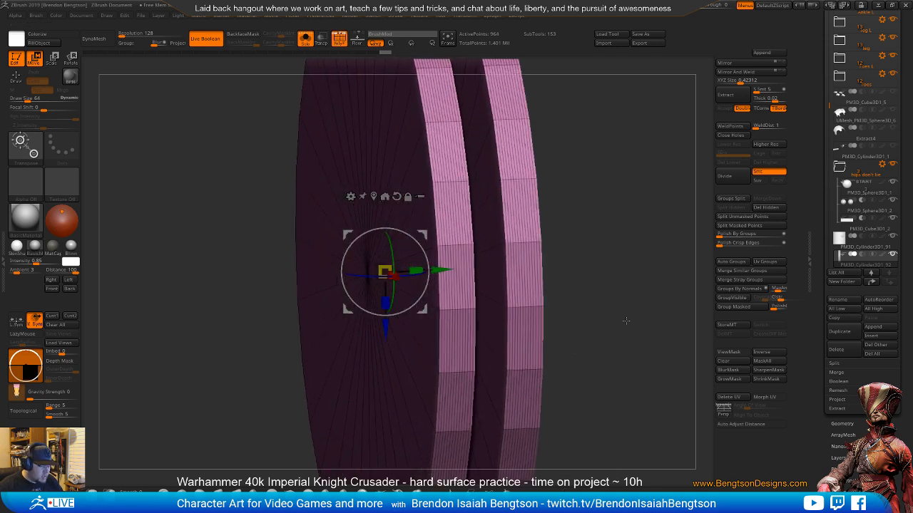
- Undo the mirror and weld of the thin disc to return to the single disc
alt+drag(626, 320, 635, 357)
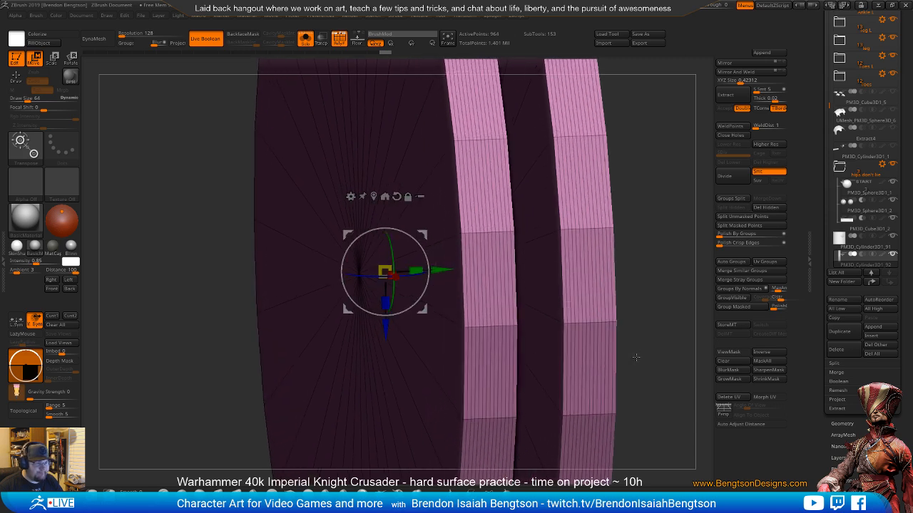
key(ctrl+z)
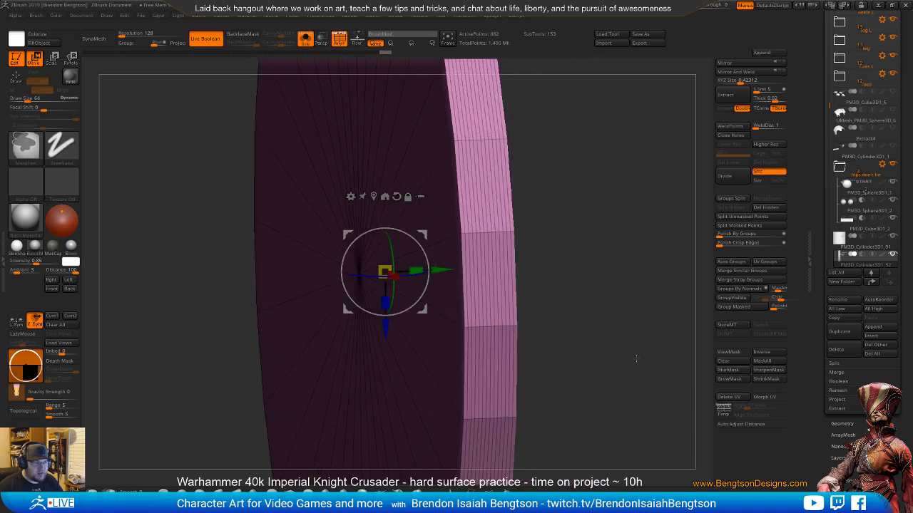
drag(636, 358, 613, 319)
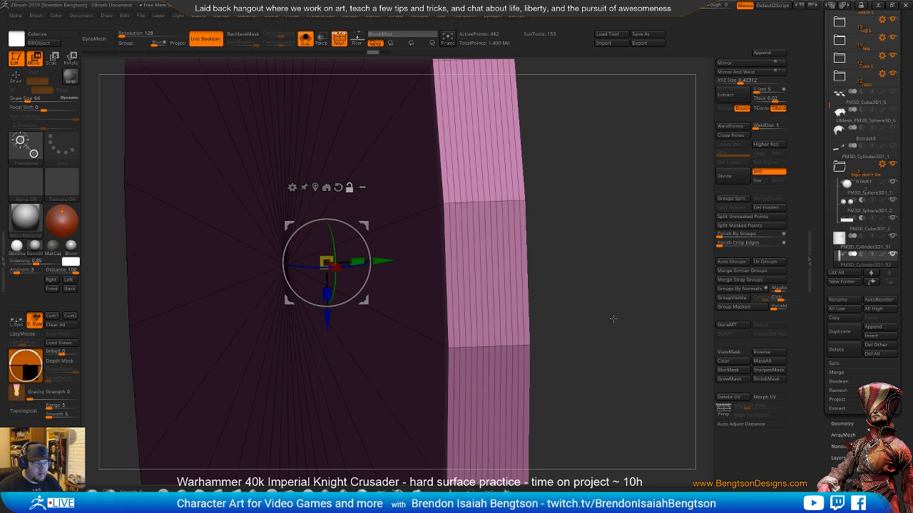
- Delete the extra edge loops running around the disc's rim one by one with the ZModeler brush at draw size 9
key(q)
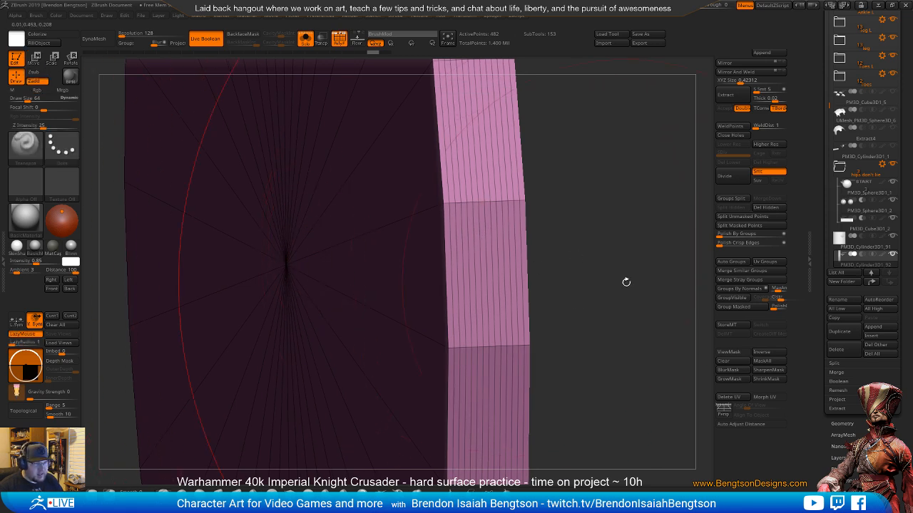
key(space)
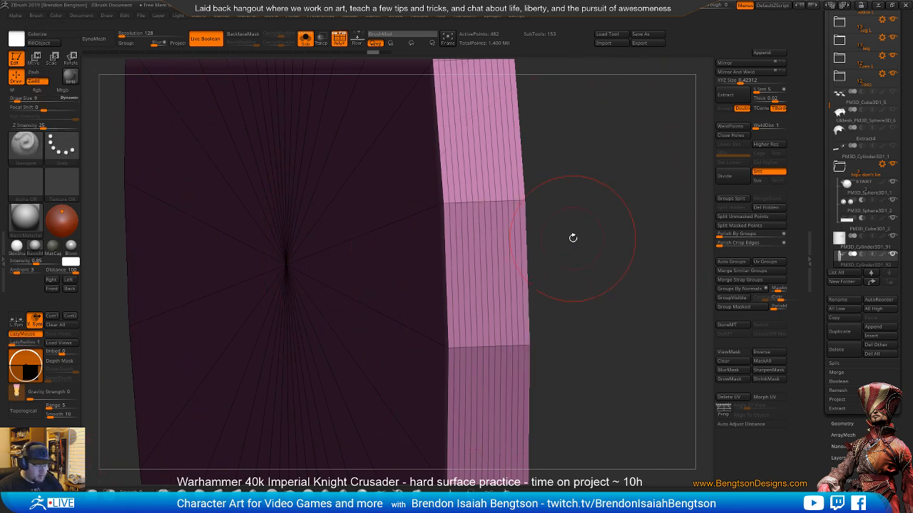
key(b)
key(z)
key(m)
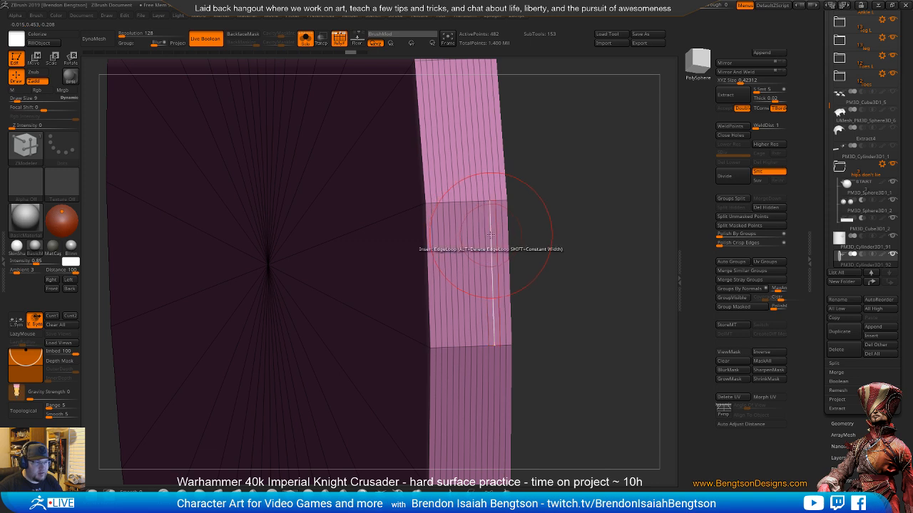
alt+click(491, 235)
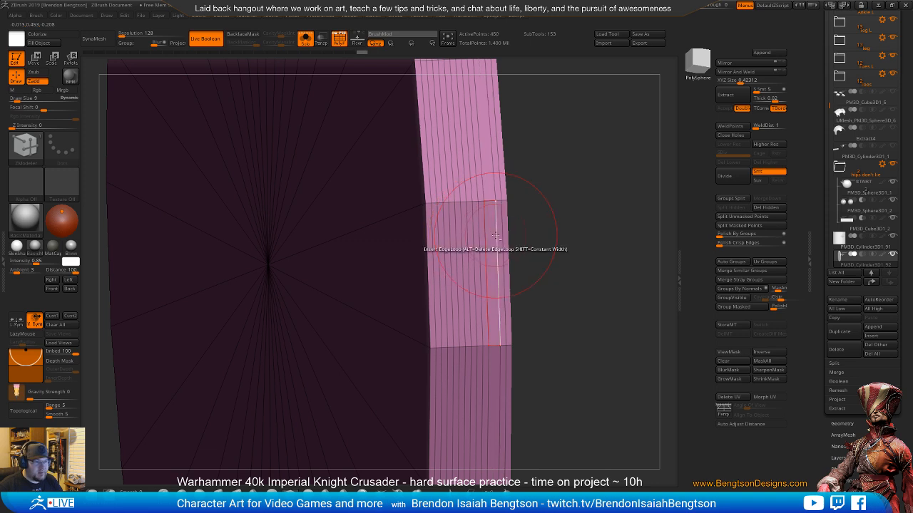
alt+click(495, 234)
alt+click(499, 235)
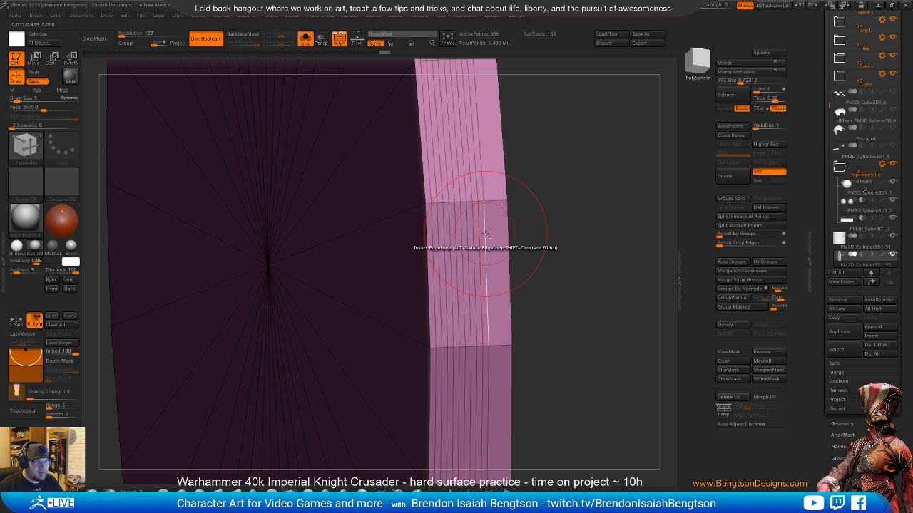
alt+click(483, 234)
alt+click(479, 235)
alt+click(470, 236)
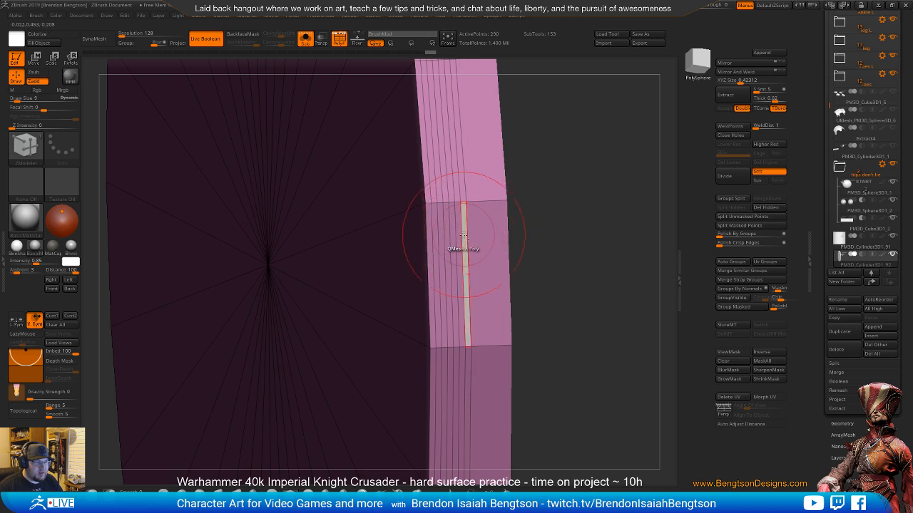
alt+click(463, 235)
alt+click(460, 238)
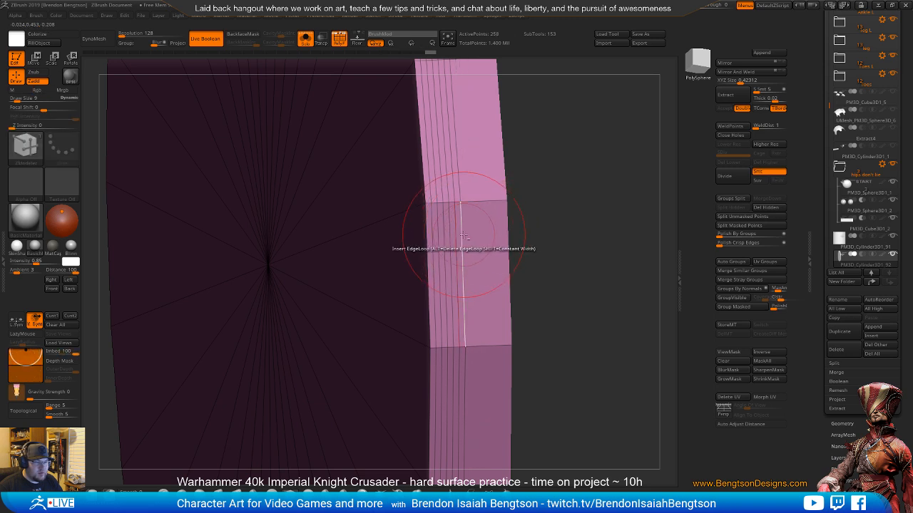
alt+click(457, 241)
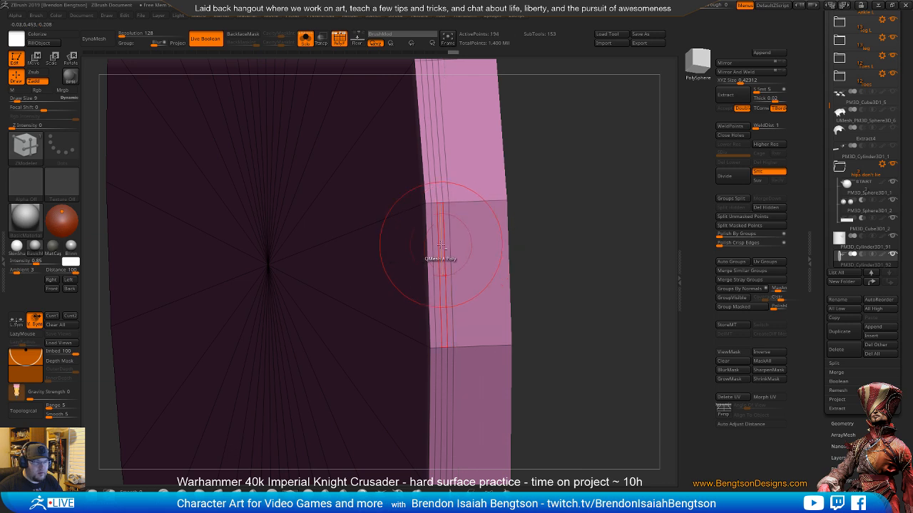
alt+click(451, 243)
alt+click(446, 243)
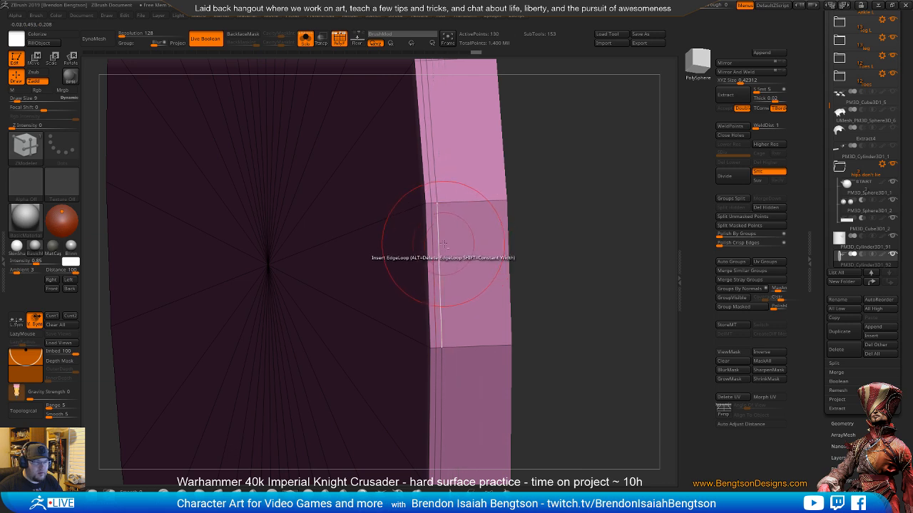
alt+click(442, 243)
alt+click(437, 244)
- Show the whole model and extrude one rim polygon on the disc's front with ZModeler, partway up the hip sphere, as a cut marker
drag(552, 310, 546, 240)
key(alt+s)
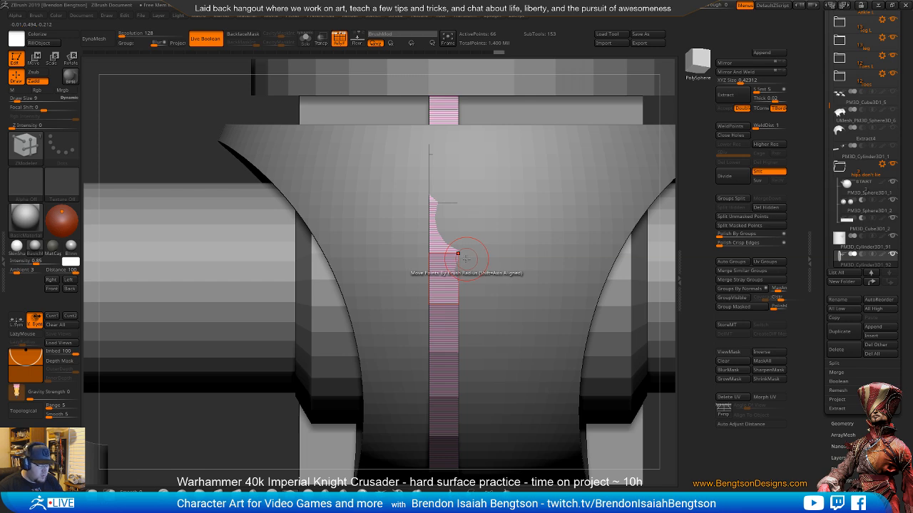
key(w)
key(q)
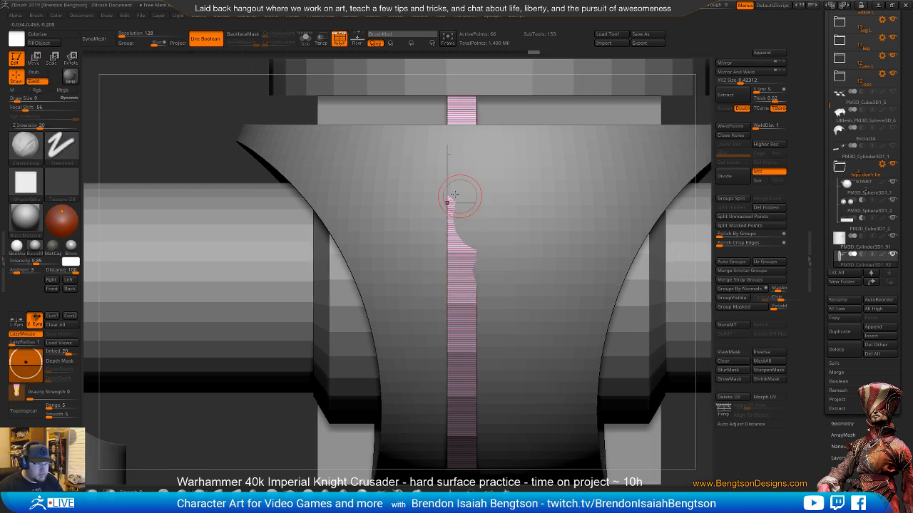
alt+right_drag(451, 202, 450, 274)
right_drag(450, 275, 484, 269)
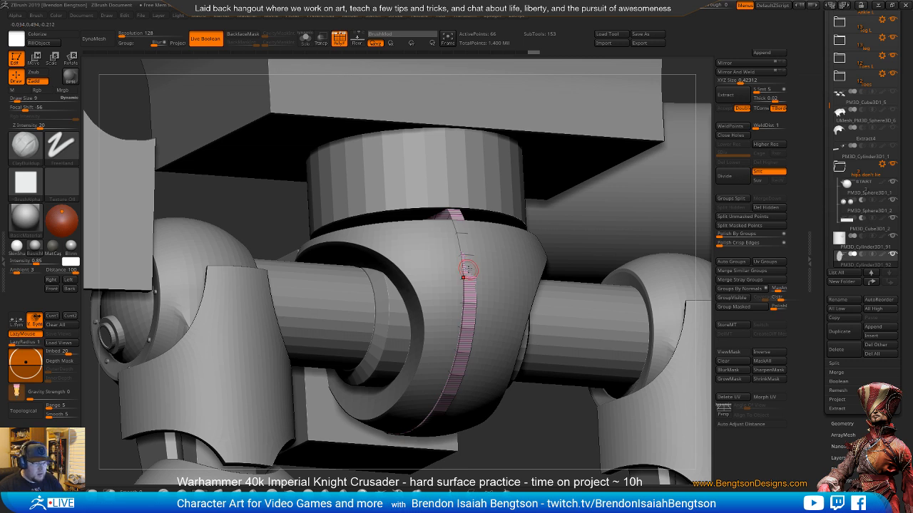
key(b)
key(z)
key(m)
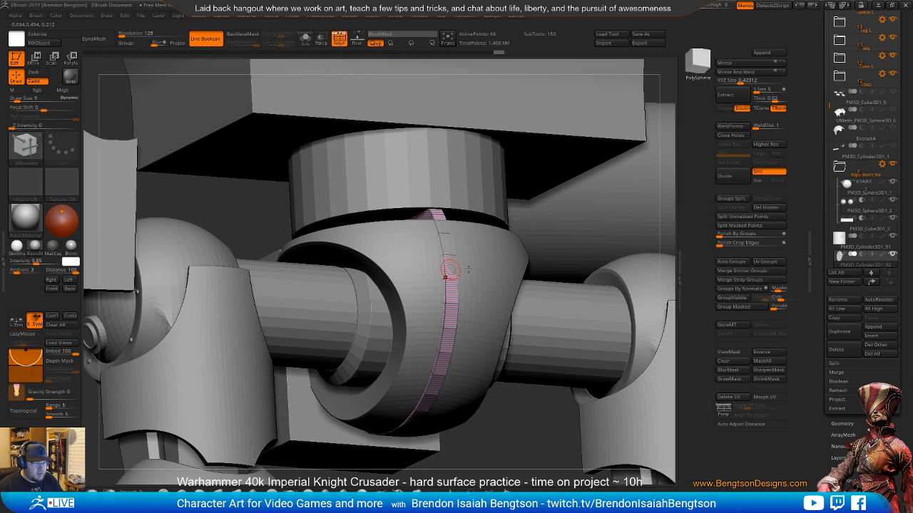
click(450, 268)
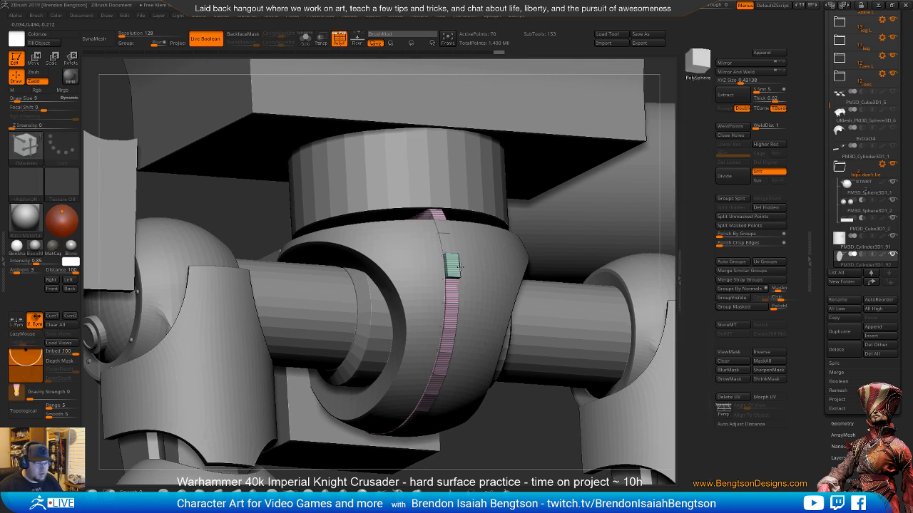
- Isolate the disc and extrude the matching rim polygon at the same height on its opposite side
mouse_move(467, 312)
right_down()
mouse_move(499, 300)
mouse_move(454, 312)
right_up()
key(ctrl+shift+s)
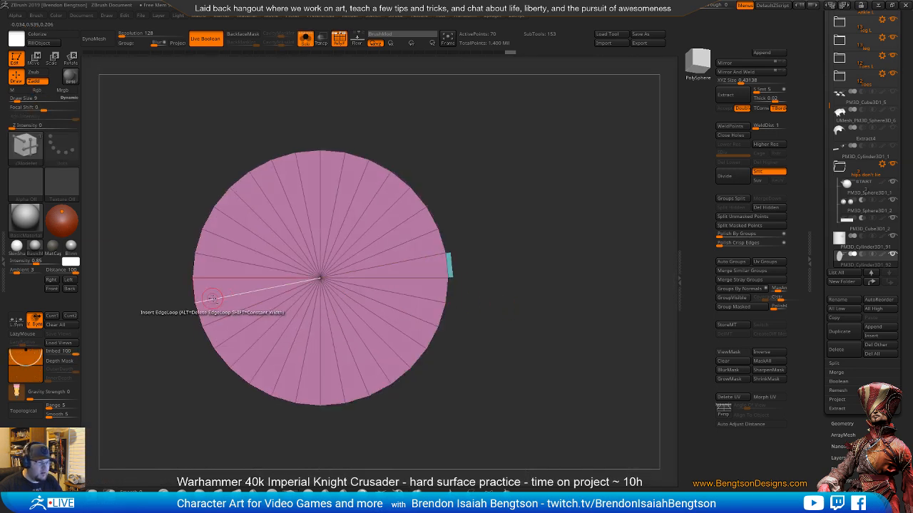
right_drag(167, 308, 206, 316)
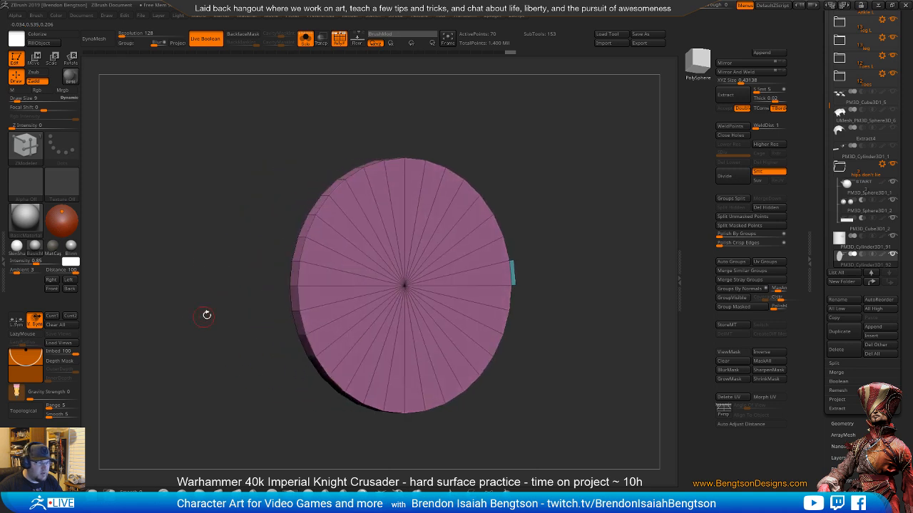
right_drag(282, 268, 541, 324)
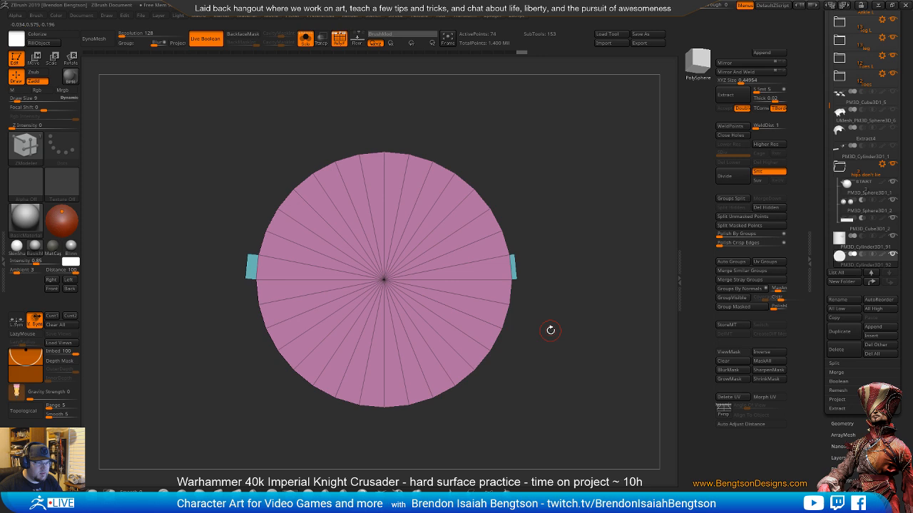
right_drag(547, 367, 522, 376)
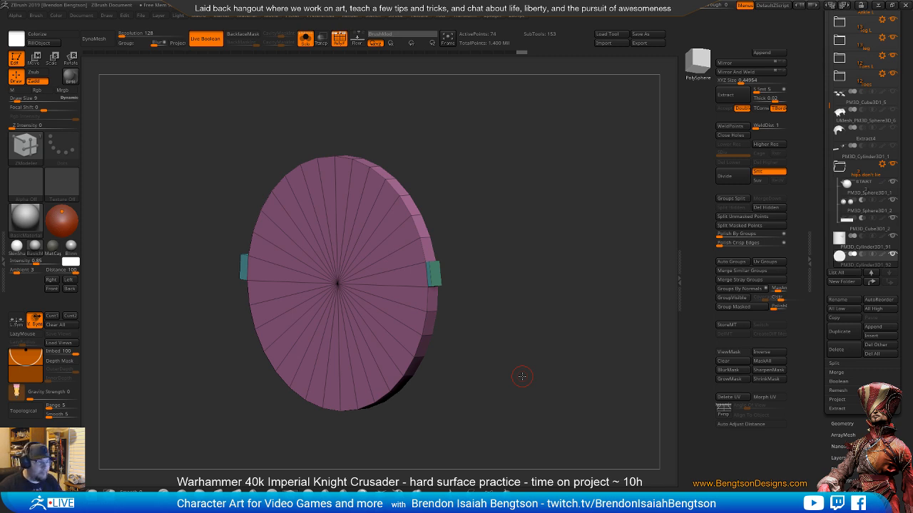
- Mark the disc's upper side faces, set the QMesh target to Polygroup All, and push them through to cut away the upper half
mouse_move(391, 278)
mouse_down()
mouse_move(421, 258)
mouse_move(296, 199)
mouse_move(258, 246)
mouse_move(277, 269)
mouse_up()
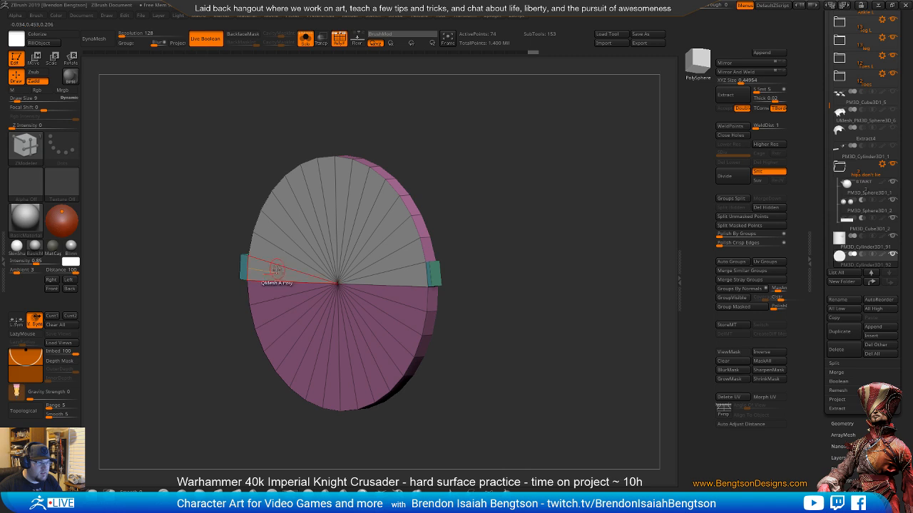
key(space)
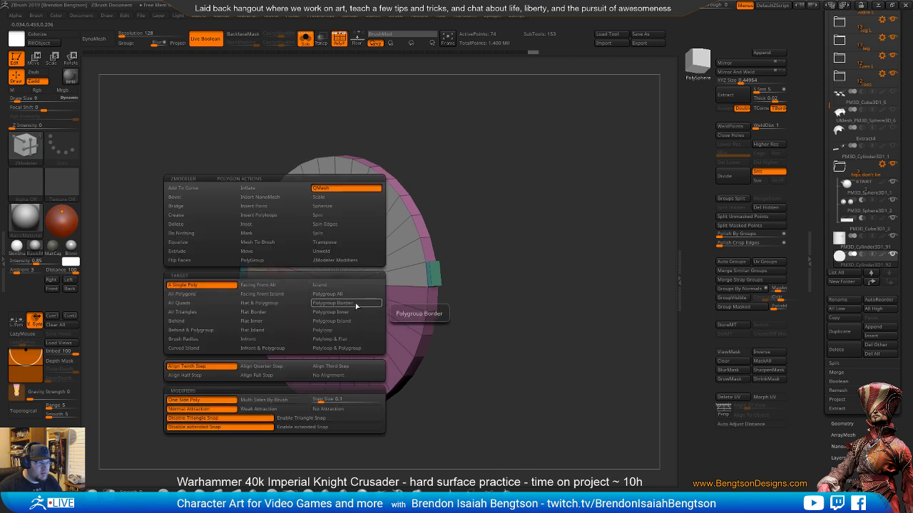
click(328, 294)
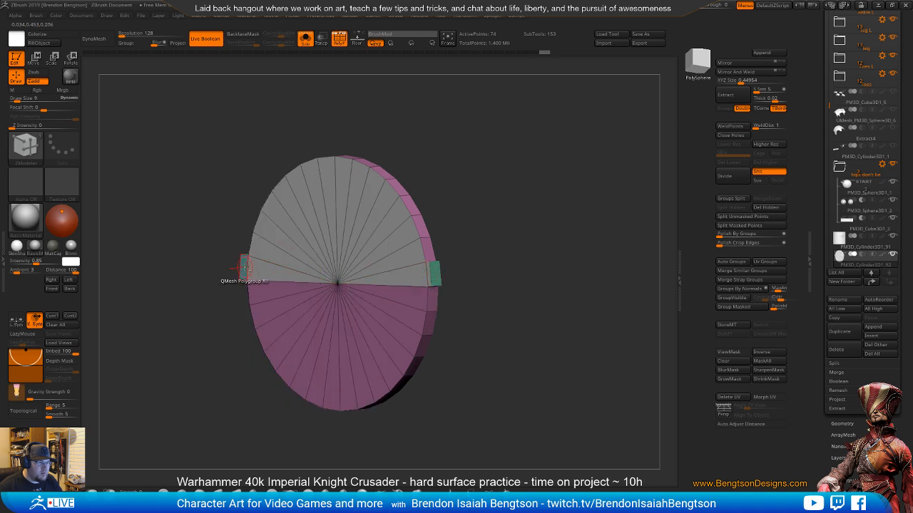
drag(273, 267, 518, 233)
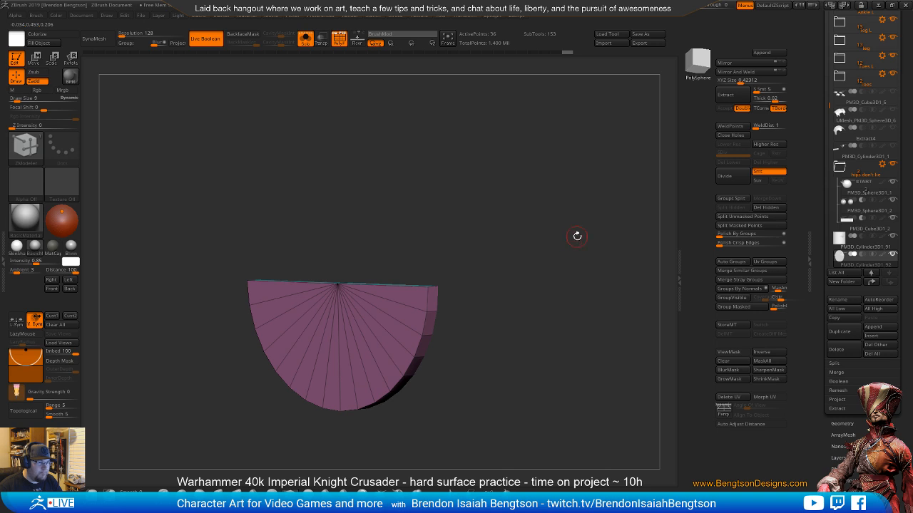
drag(561, 279, 517, 254)
key(ctrl+z)
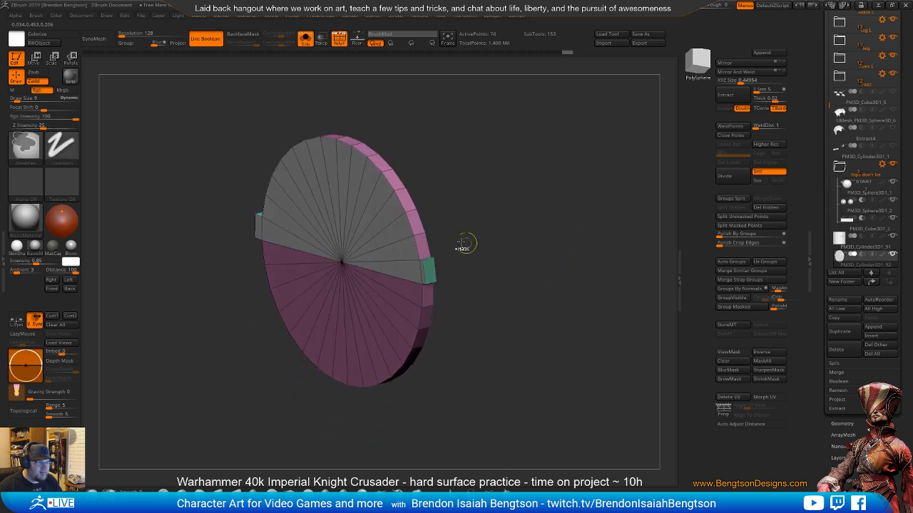
drag(386, 240, 390, 236)
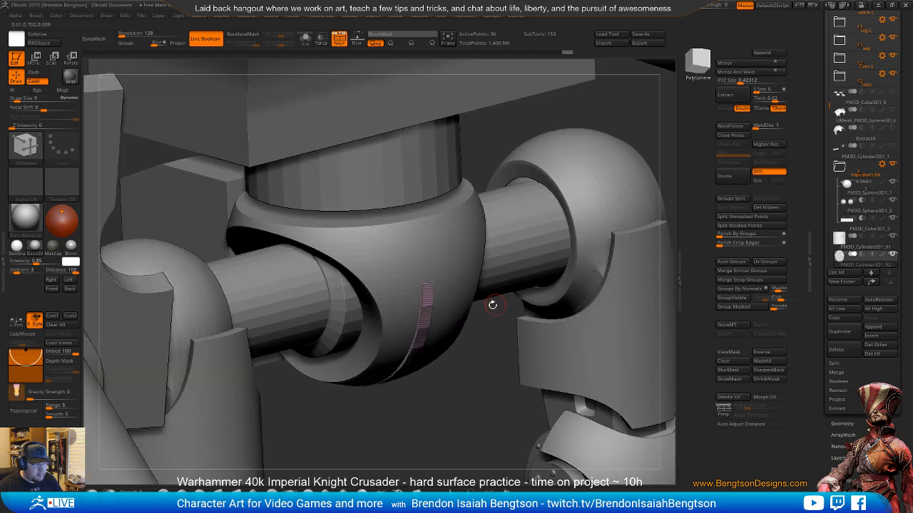
- Check the half disc on the hip sphere from several angles and enlarge it slightly so its band stands out from the surface
drag(477, 378, 492, 383)
alt+drag(544, 421, 497, 405)
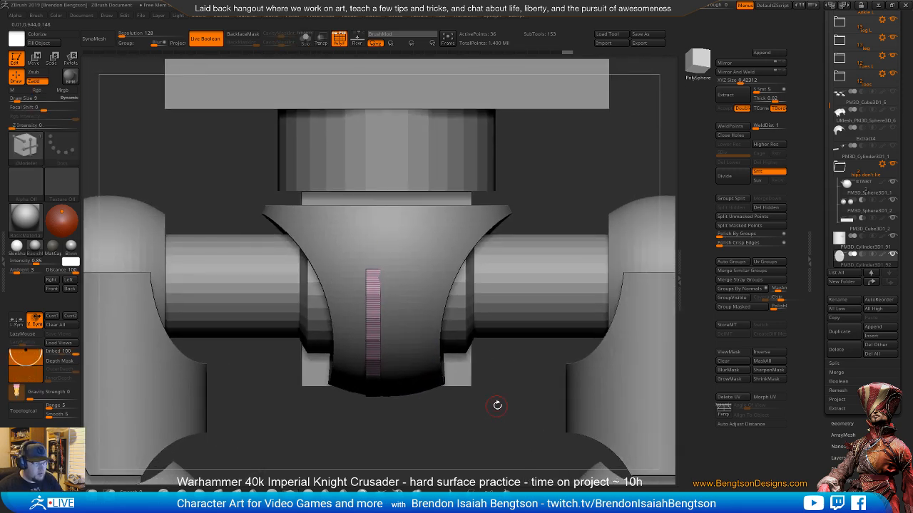
key(w)
drag(450, 425, 467, 421)
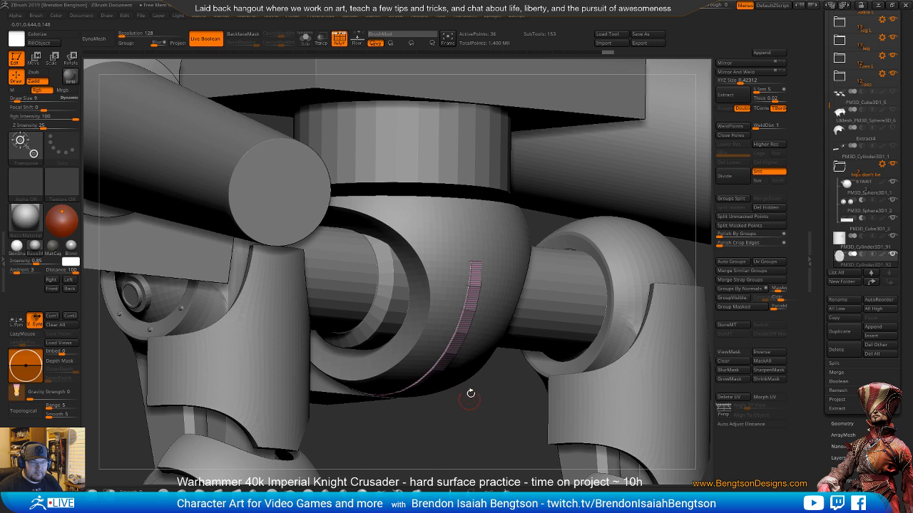
mouse_move(470, 402)
mouse_down()
mouse_move(469, 362)
mouse_move(471, 390)
mouse_move(481, 396)
mouse_up()
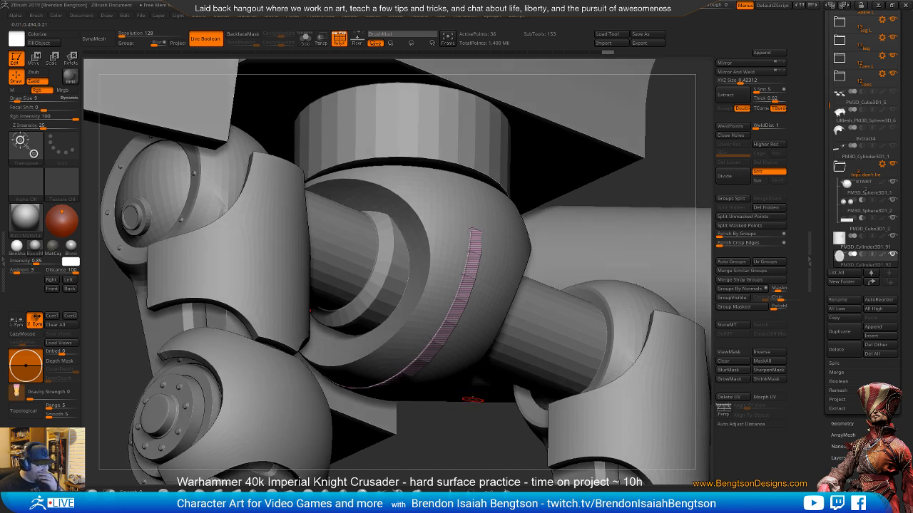
key(w)
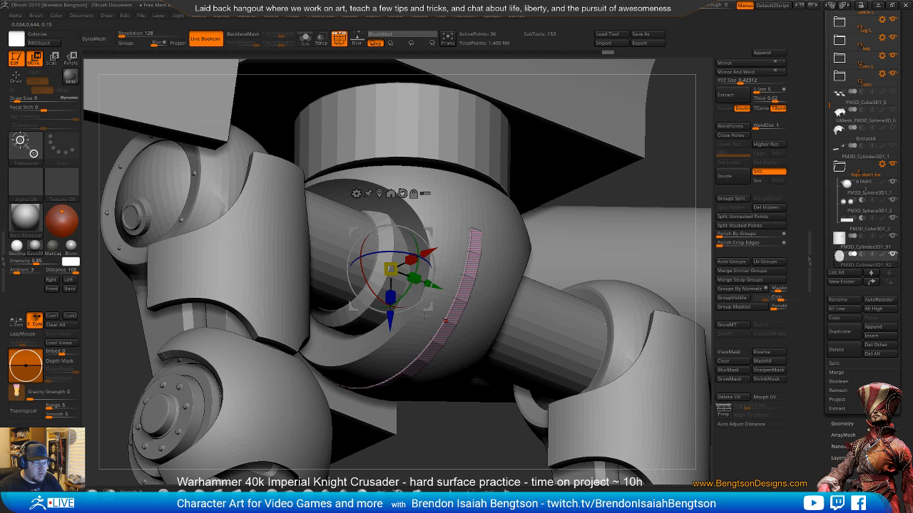
drag(390, 268, 393, 268)
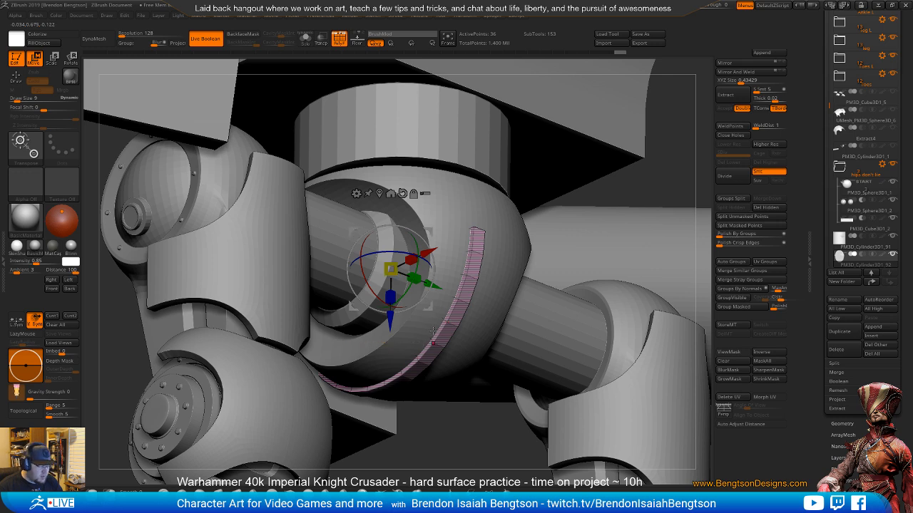
- Hide the PolyFrame wireframe, then mirror and weld the half disc across the hip's centre
key(shift+f)
mouse_move(472, 440)
ctrl+mouse_down()
mouse_move(485, 451)
mouse_move(527, 358)
mouse_move(540, 422)
mouse_move(529, 422)
mouse_move(584, 425)
mouse_move(547, 427)
mouse_move(555, 369)
mouse_move(593, 373)
ctrl+mouse_up()
key(q)
key(f)
click(745, 72)
key(f)
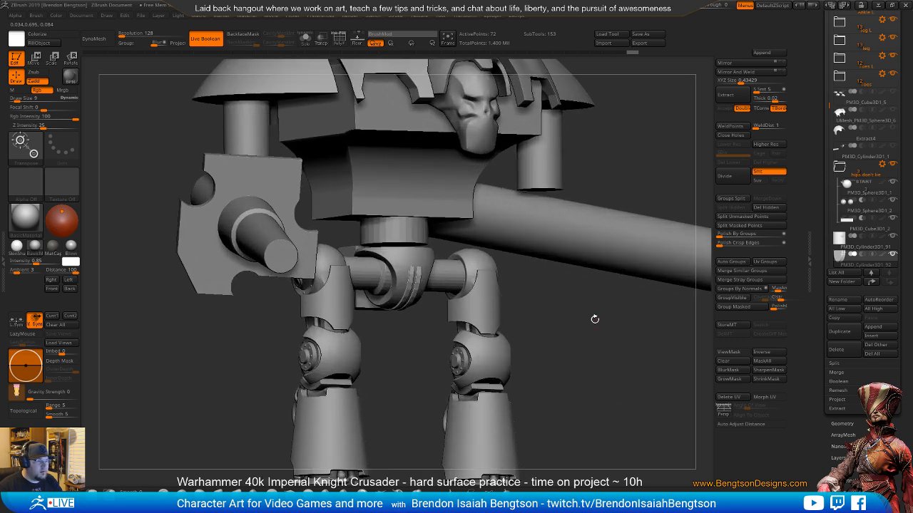
- Isolate the mirrored half-disc pair with the PolyFrame wireframe shown and activate the move gizmo
alt+drag(594, 319, 608, 410)
key(alt+s)
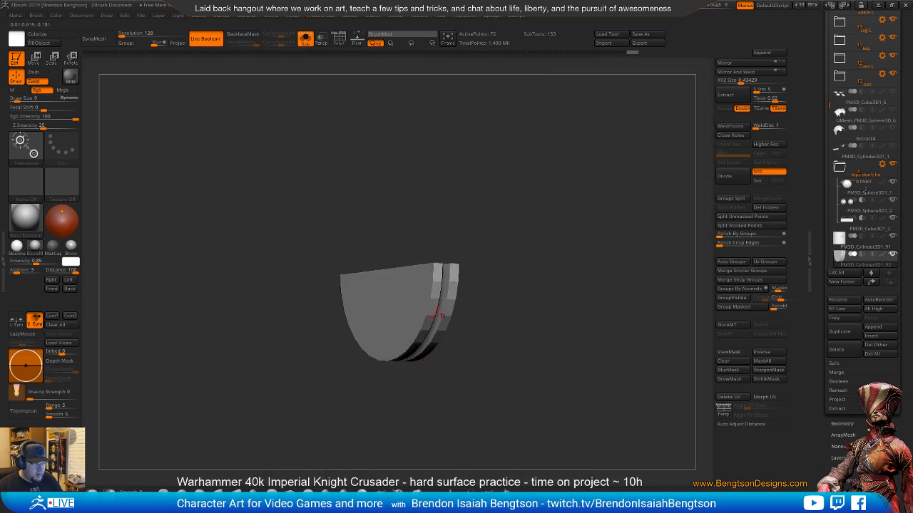
key(shift+f)
key(w)
alt+drag(510, 309, 521, 338)
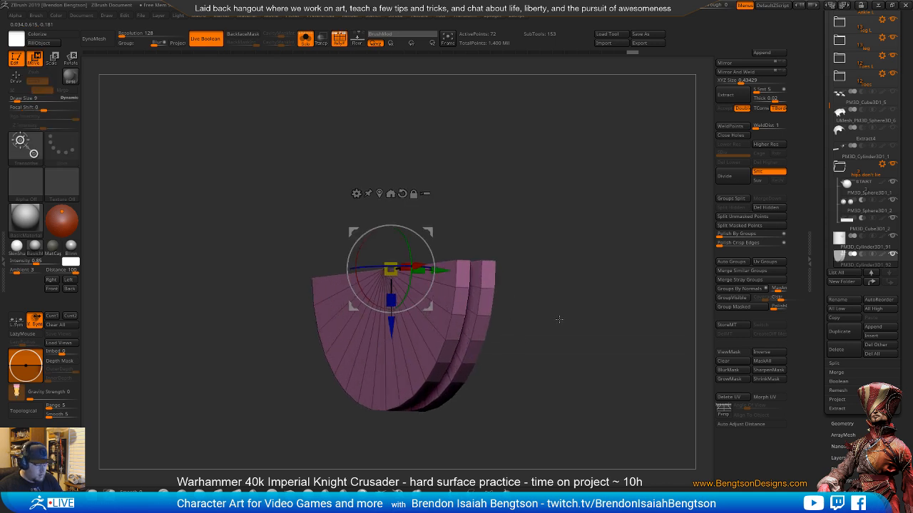
- Regroup the mirrored half-disc pair's faces into polygroups by normals
key(q)
click(738, 288)
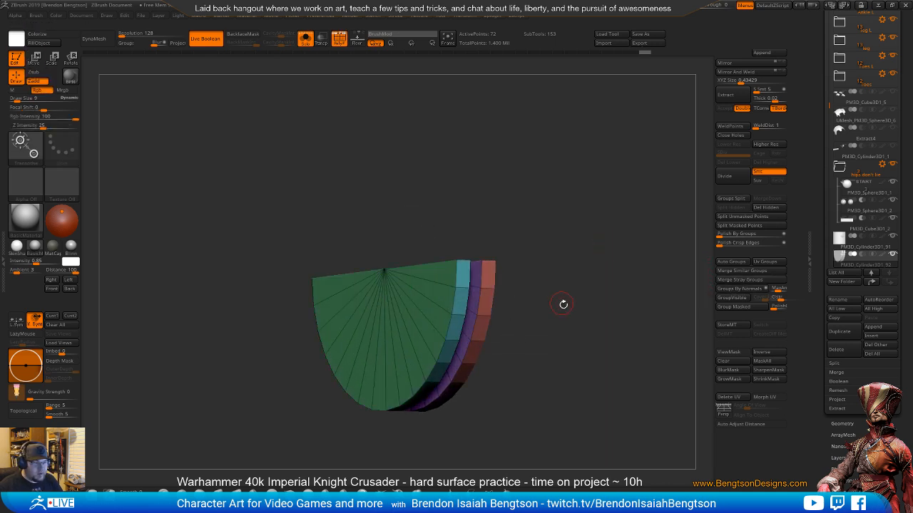
mouse_move(563, 305)
mouse_down()
mouse_move(515, 306)
mouse_move(554, 305)
mouse_up()
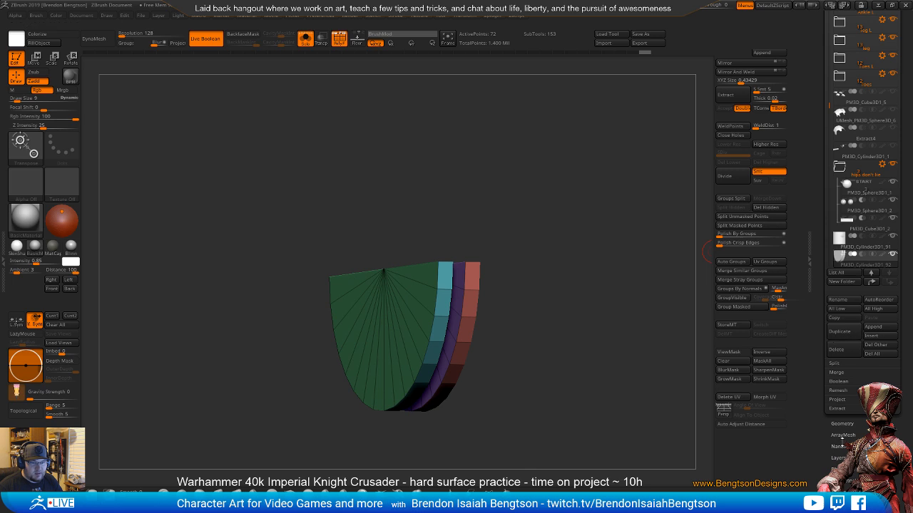
- Crease the half-disc pair along its polygroup borders and subdivide it once, checking its edges at an angle
click(842, 424)
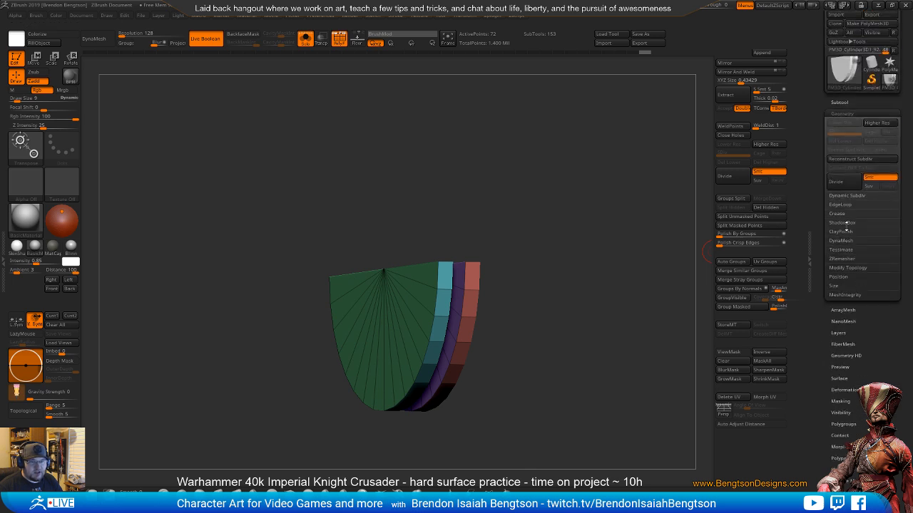
click(838, 214)
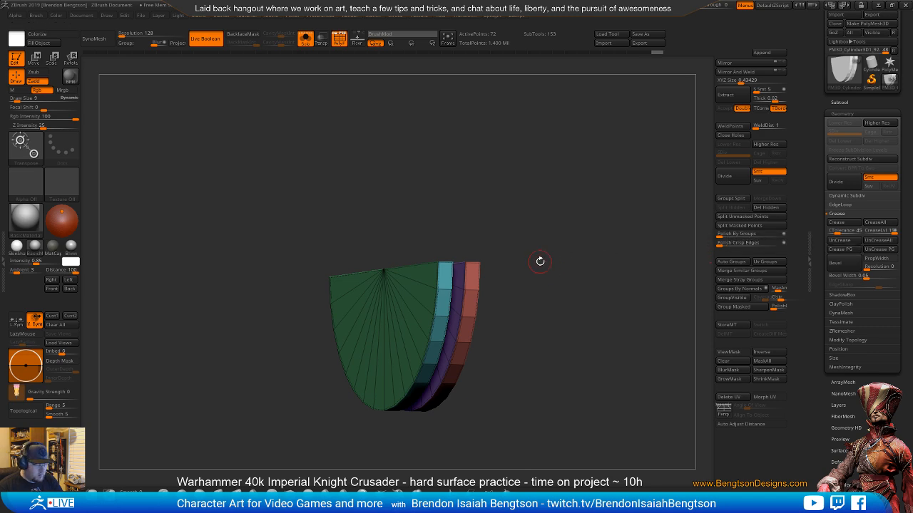
key(ctrl+d)
key(w)
key(q)
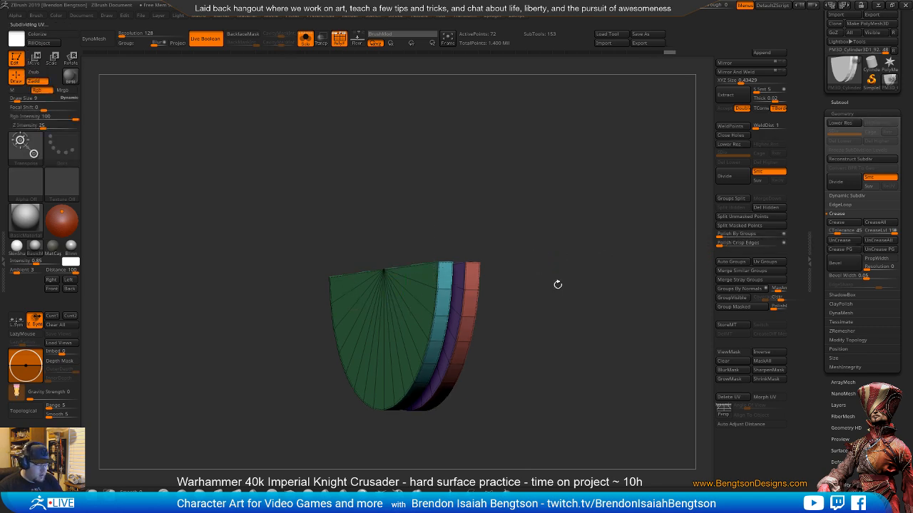
mouse_move(556, 284)
mouse_down()
mouse_move(541, 294)
mouse_move(572, 300)
mouse_move(536, 293)
mouse_up()
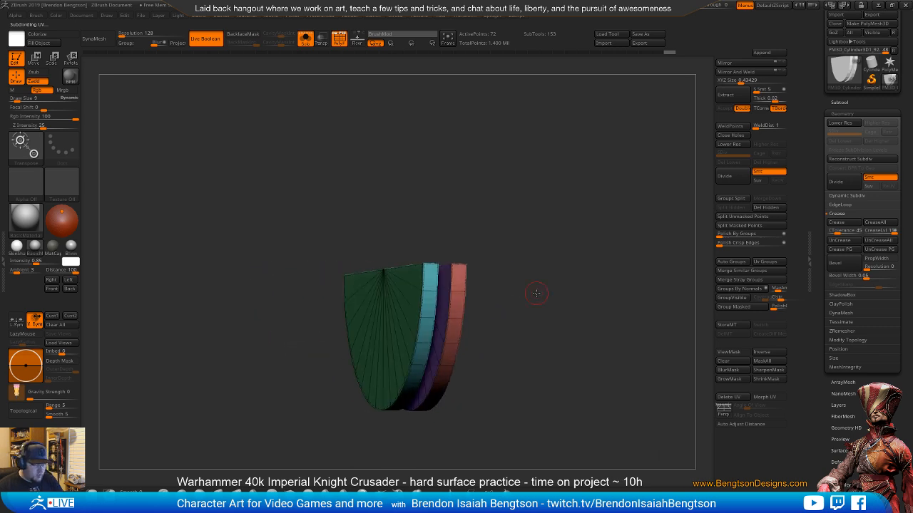
- Bring back the full model with the wireframe hidden and review how the bands read on the hips
key(alt+s)
key(shift+f)
key(w)
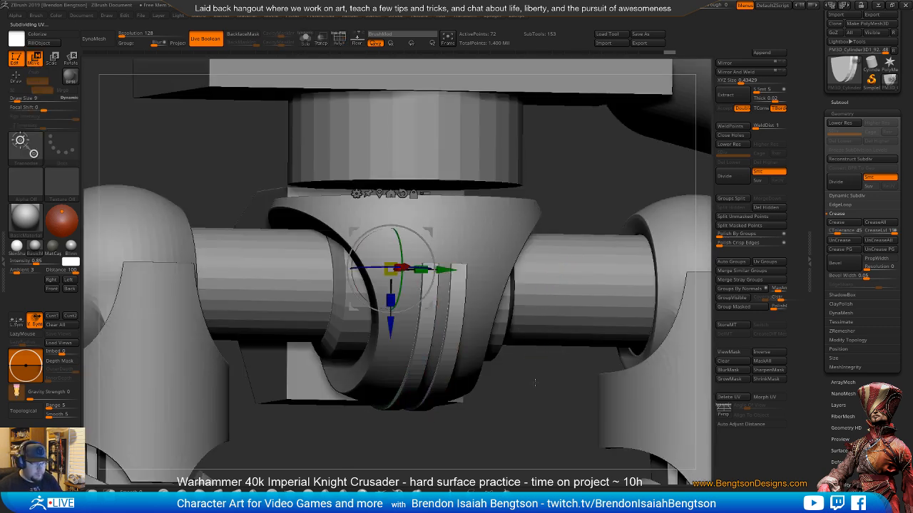
alt+right_drag(534, 382, 493, 229)
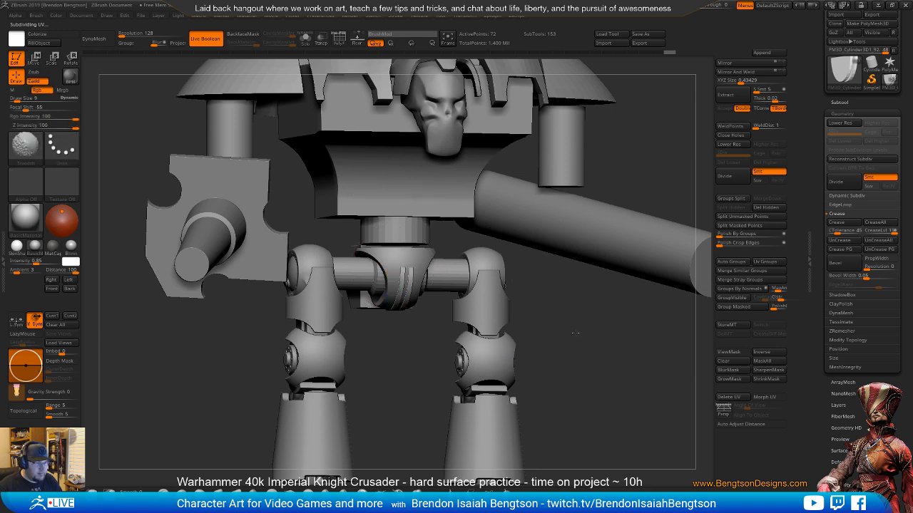
key(p)
key(space)
right_drag(577, 329, 546, 338)
key(q)
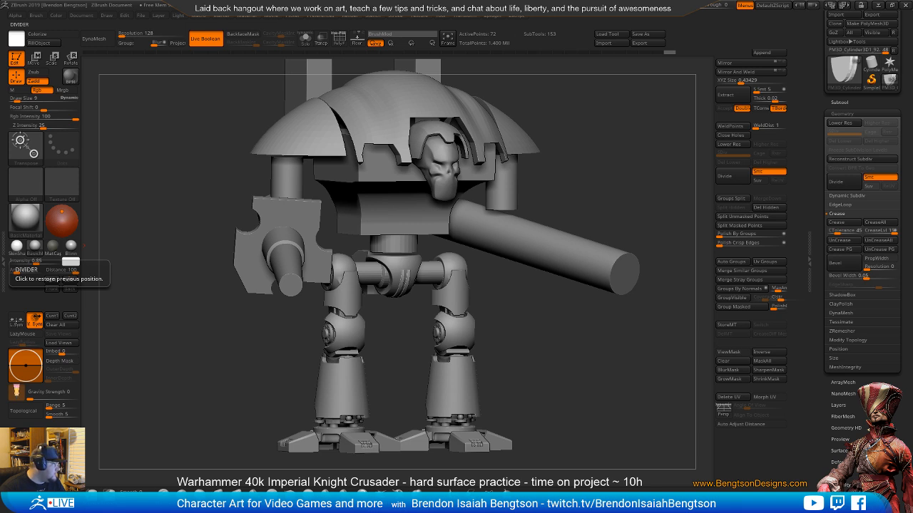
- Consult the Imperial Knight (New kit) assembly diagrams in the browser and compare them with the hip joint from several angles
drag(0, 128, 366, 56)
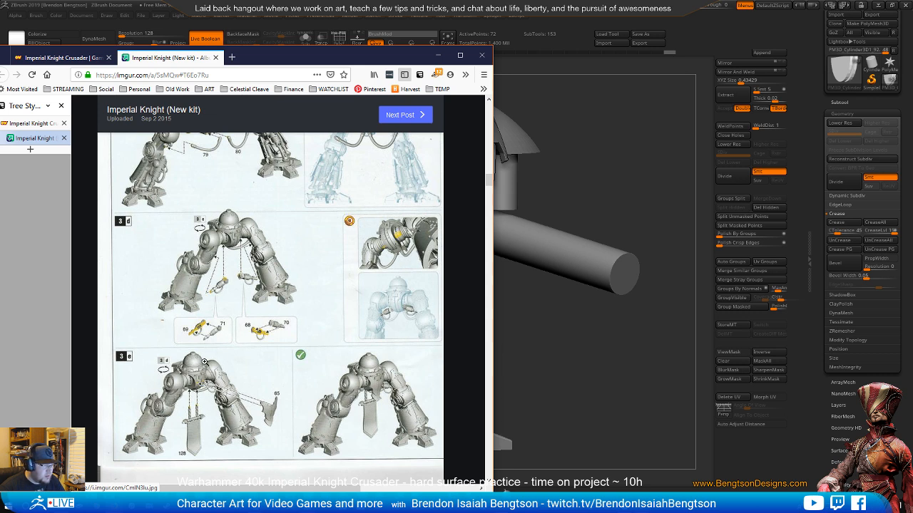
drag(363, 55, 0, 33)
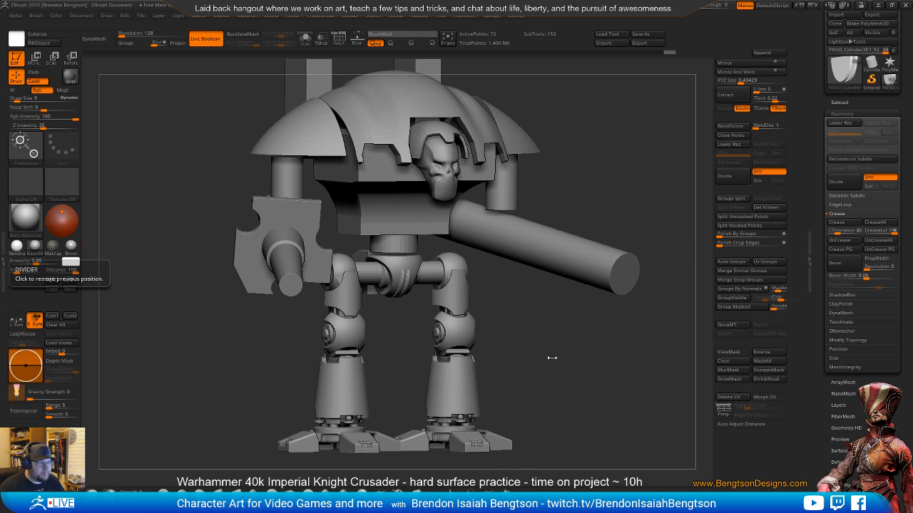
shift+drag(546, 359, 542, 331)
alt+drag(550, 388, 559, 439)
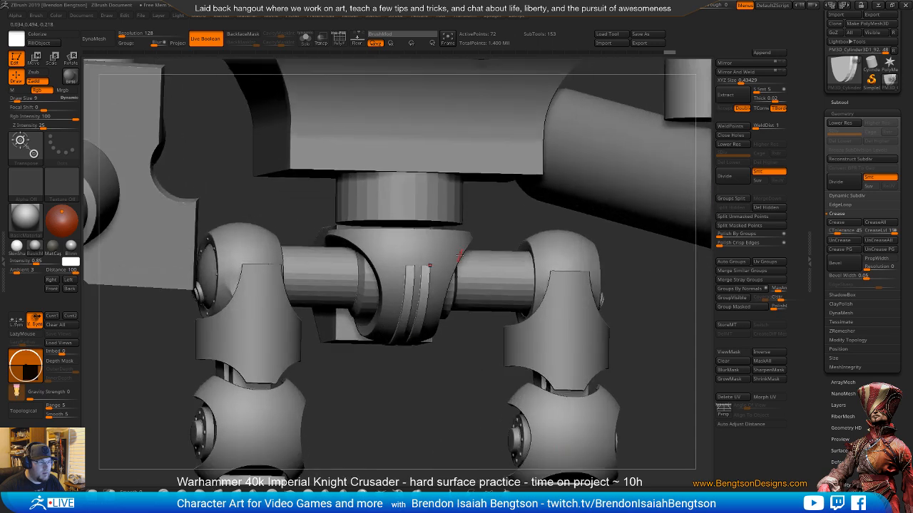
alt+drag(498, 296, 508, 329)
shift+drag(509, 280, 500, 287)
key(w)
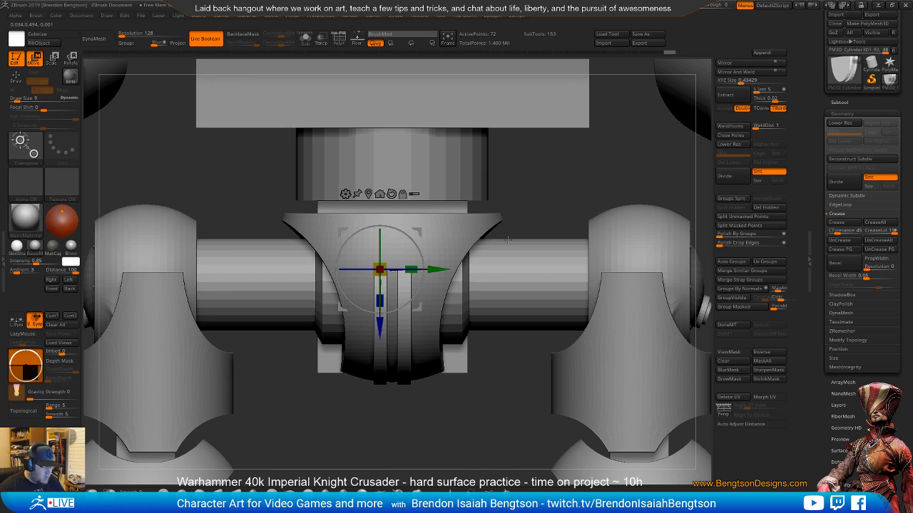
key(q)
mouse_move(449, 286)
right_down()
mouse_move(454, 303)
mouse_move(450, 283)
right_up()
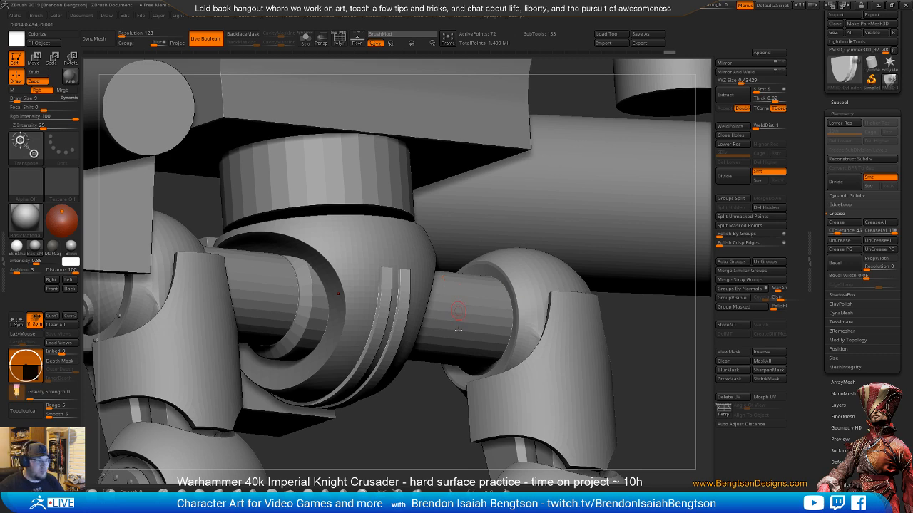
right_drag(458, 312, 417, 272)
key(w)
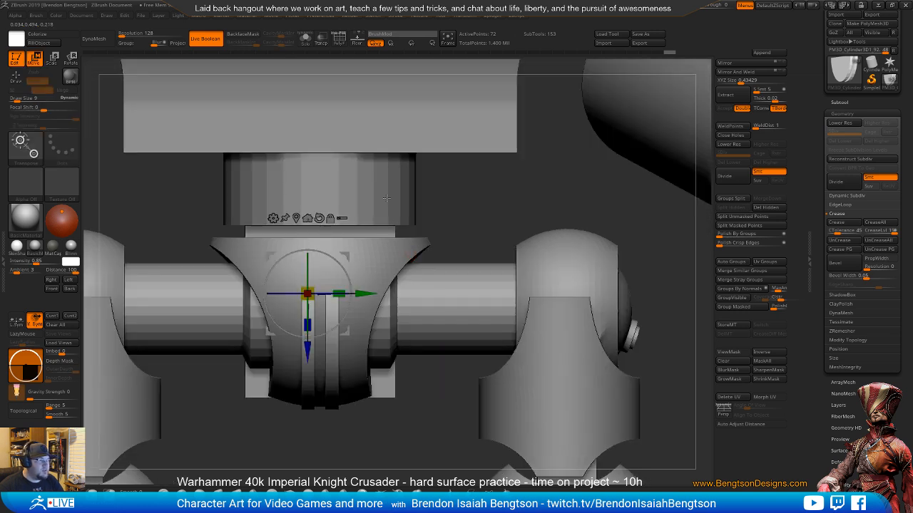
- Select the waist cylinder and study the waist area in the kit diagrams and the painted Knight reference photo
alt+click(388, 201)
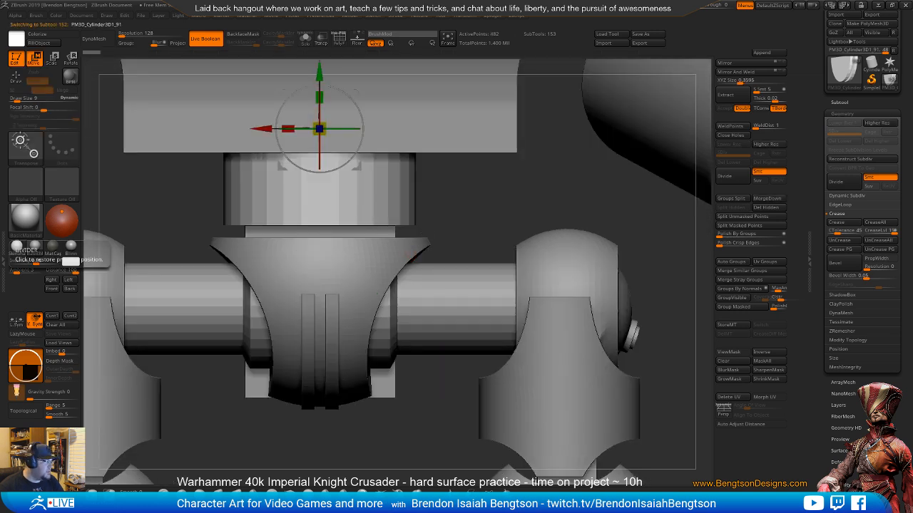
key(alt+Tab)
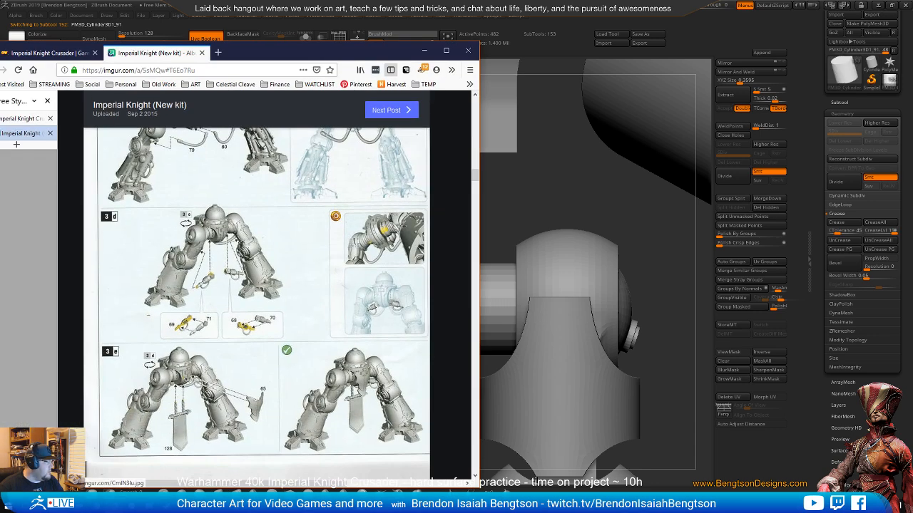
key(alt+Tab)
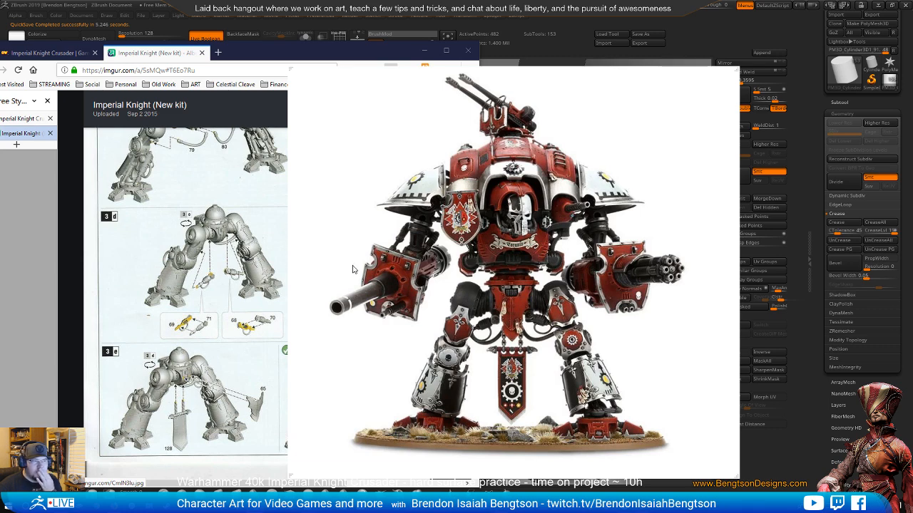
drag(285, 56, 0, 30)
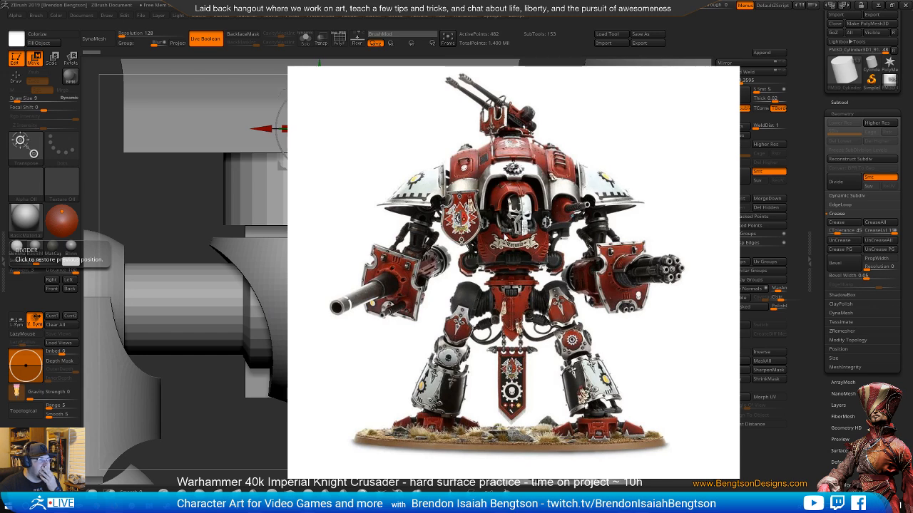
drag(514, 273, 0, 237)
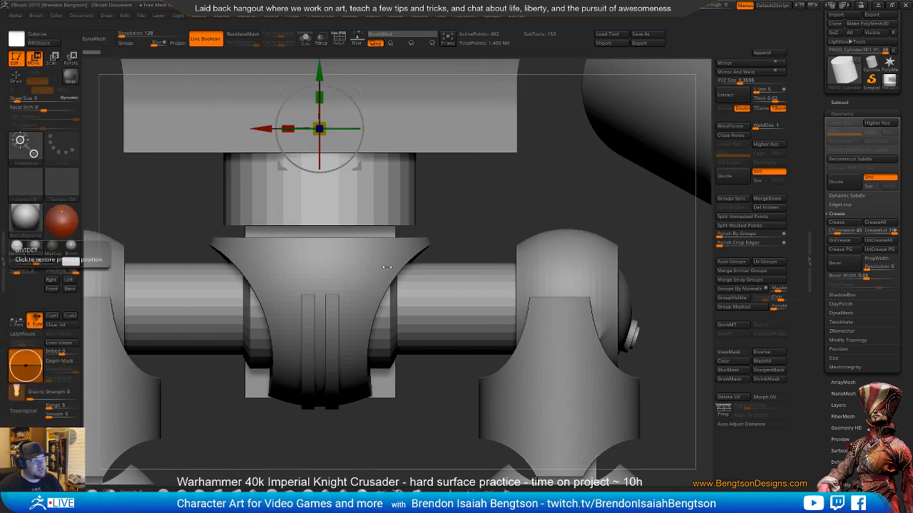
- Select the central hip sphere and duplicate it within the "hips don't lie" folder
mouse_move(355, 302)
right_down()
mouse_move(363, 287)
mouse_move(376, 316)
mouse_move(405, 323)
right_up()
alt+click(364, 288)
key(q)
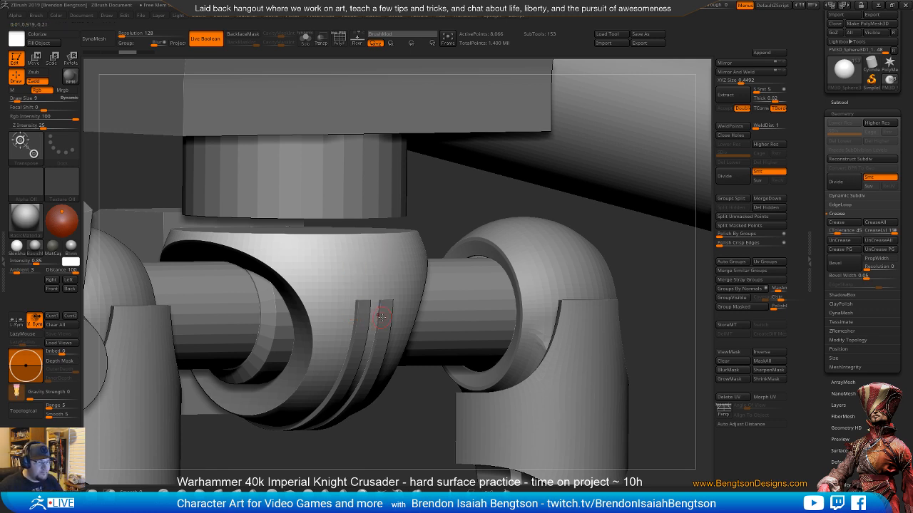
drag(702, 172, 713, 181)
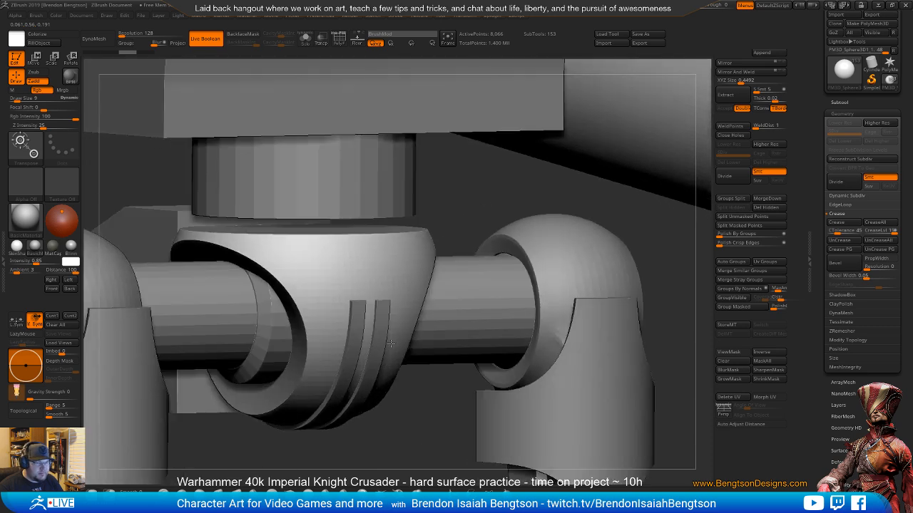
click(837, 102)
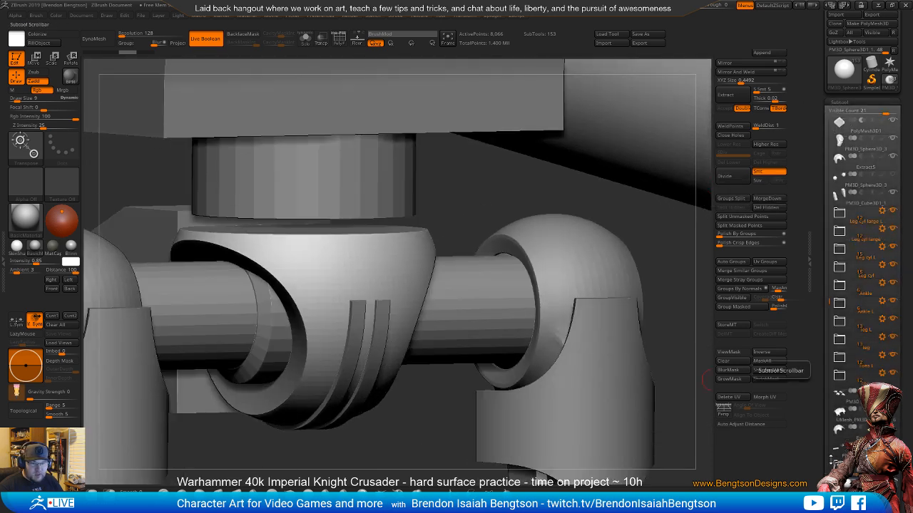
mouse_move(839, 283)
drag(829, 305, 831, 358)
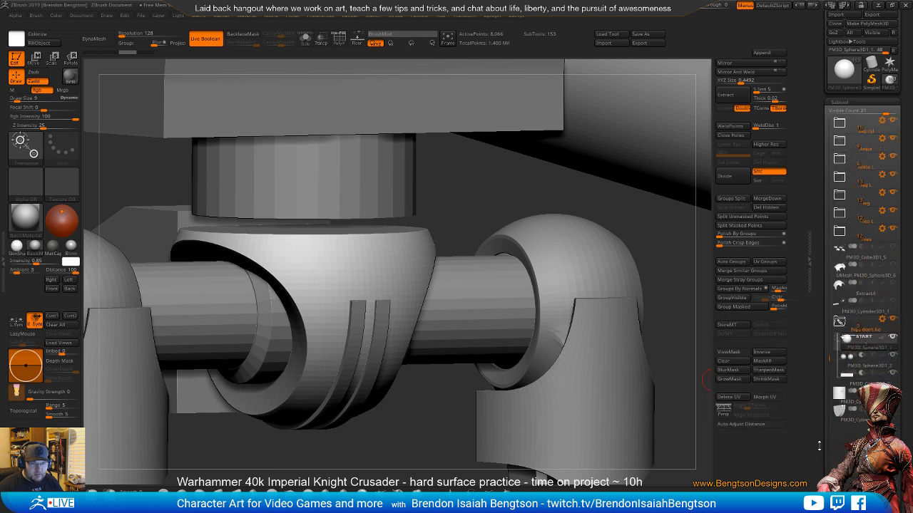
drag(819, 458, 817, 388)
click(838, 450)
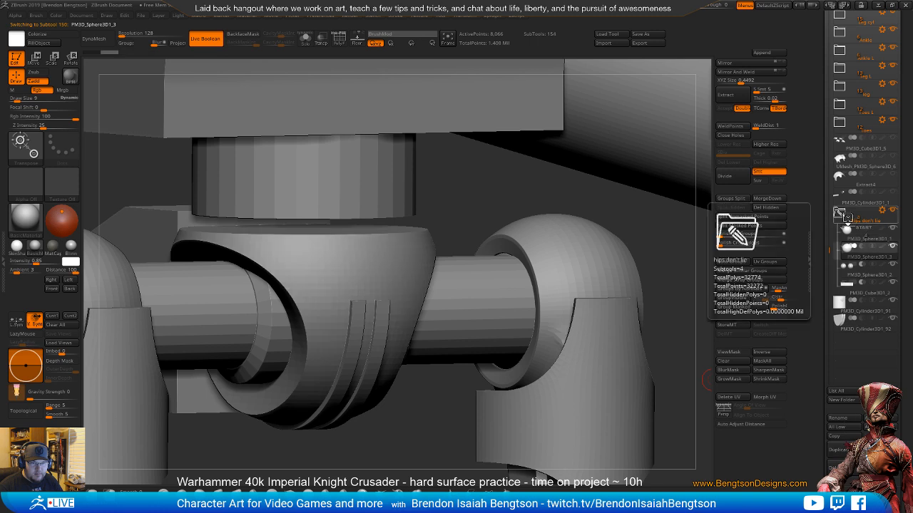
- Isolate the hip sphere briefly to check it, then subdivide its duplicate twice
mouse_move(873, 248)
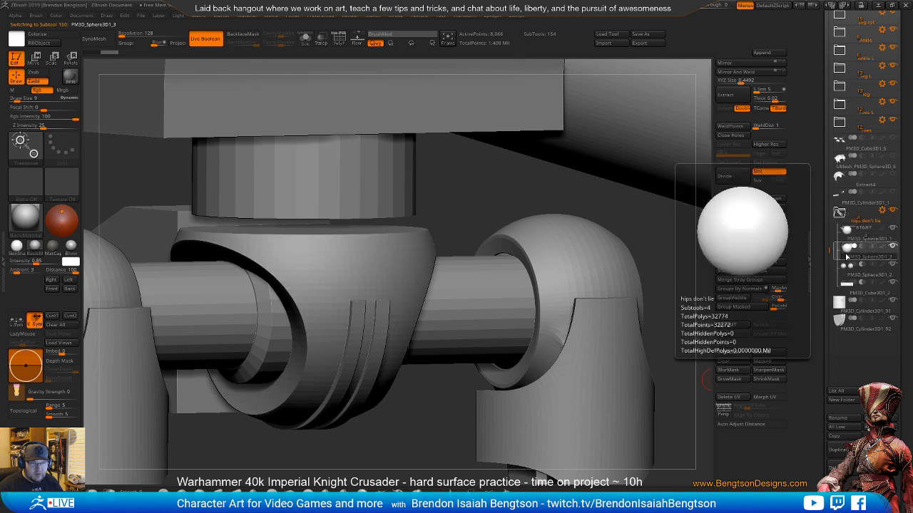
key(ctrl+shift+f)
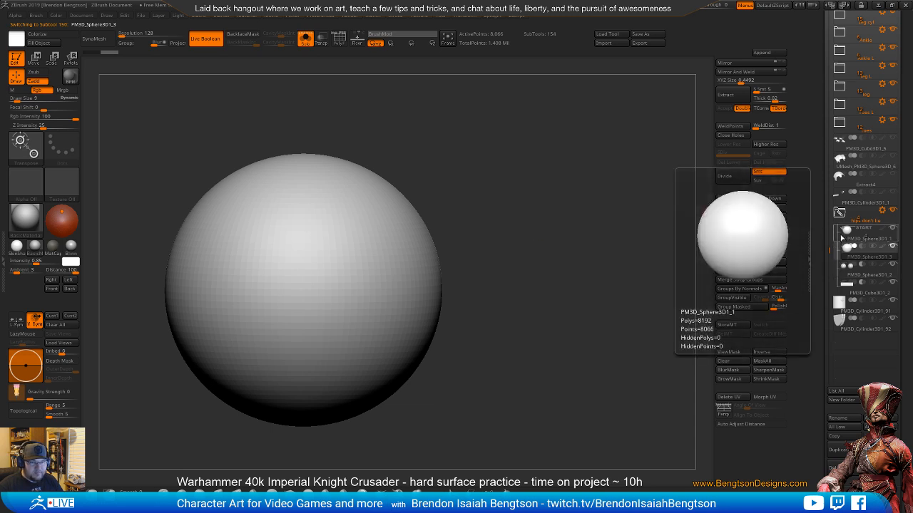
key(ctrl+shift+f)
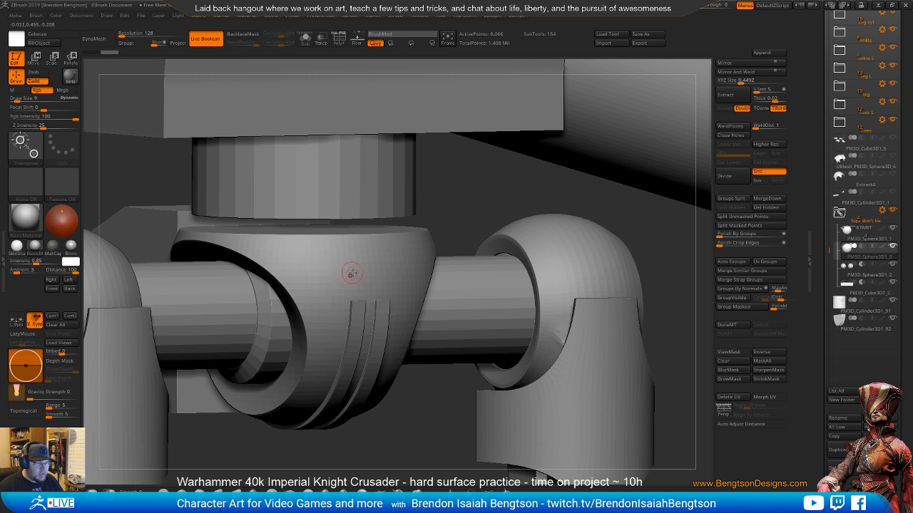
click(725, 175)
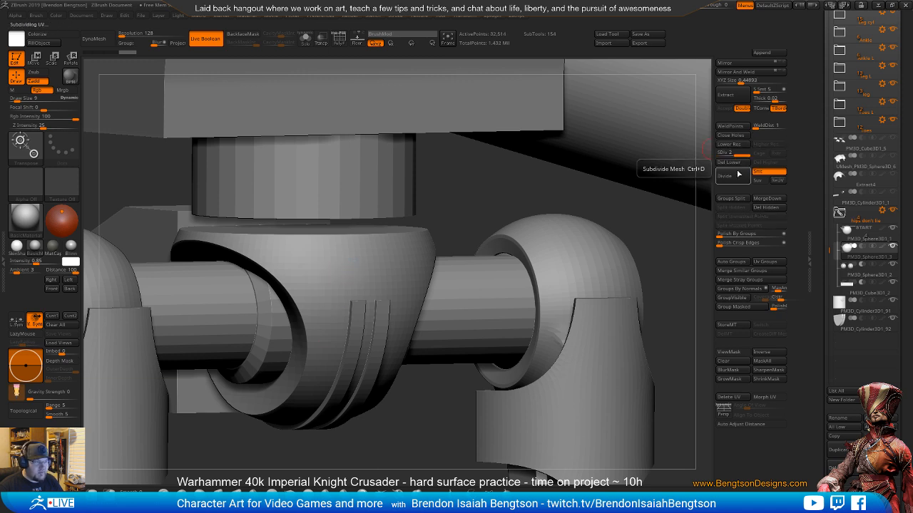
click(724, 175)
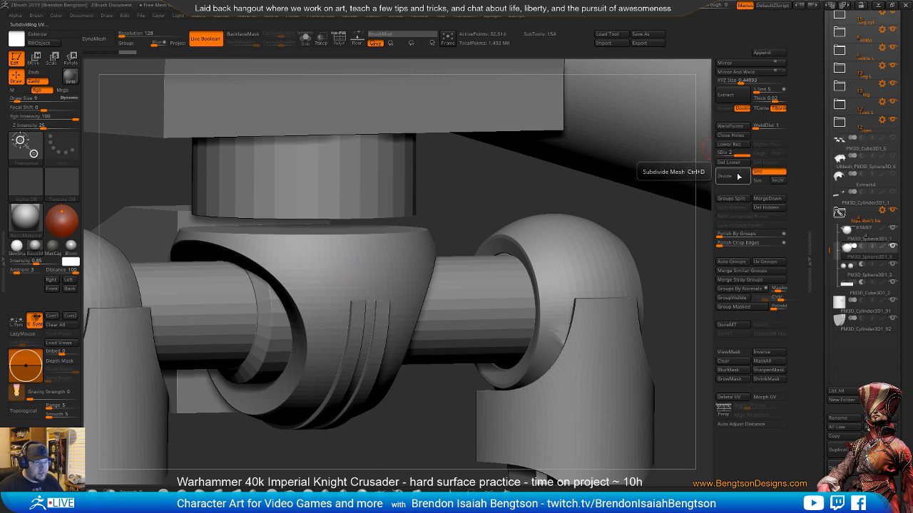
- Place the subdivided sphere copy above the boolean START sphere in the hips folder and hide the original sphere
click(894, 229)
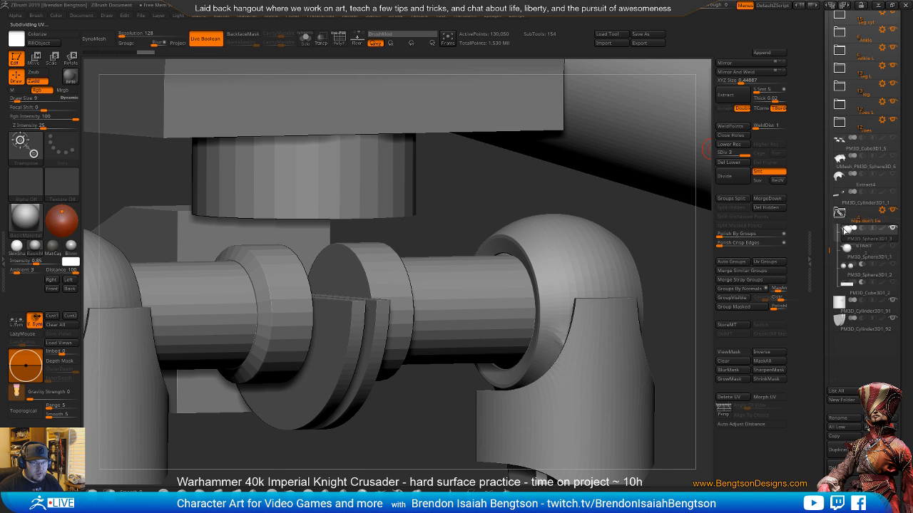
click(894, 265)
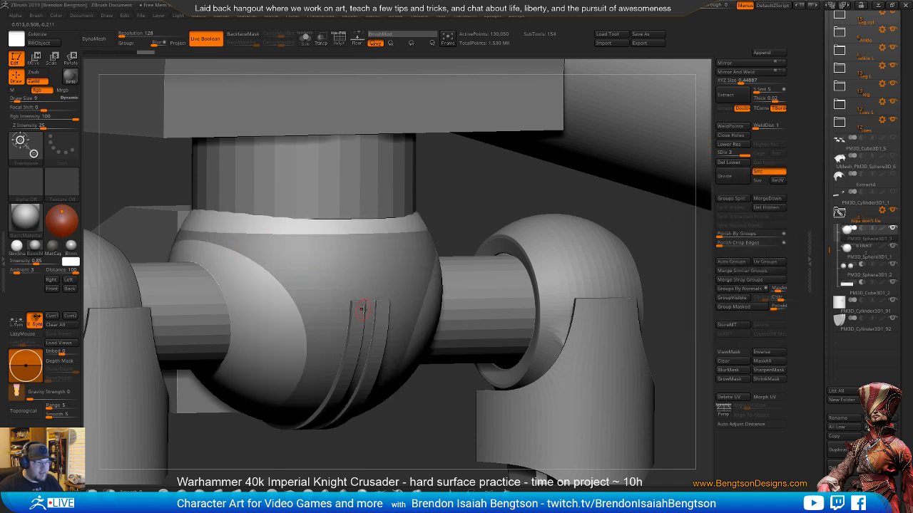
shift+right_drag(363, 329, 385, 346)
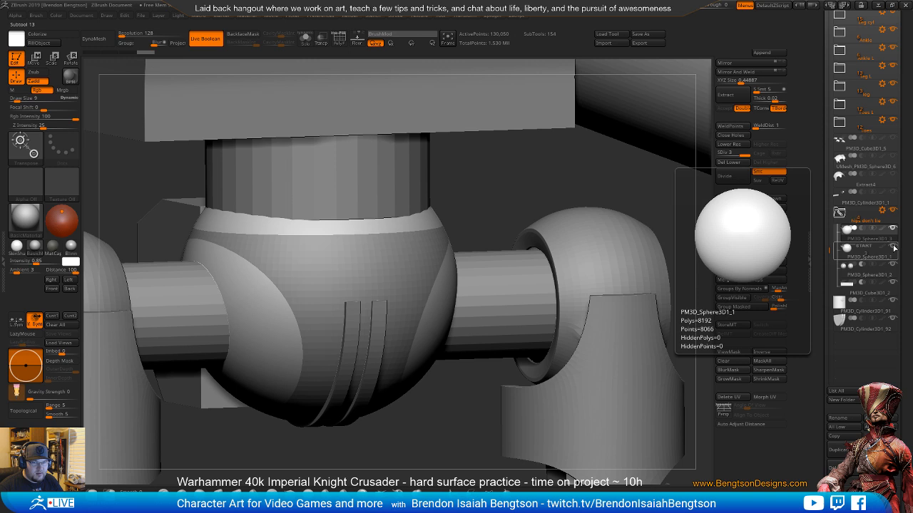
click(892, 246)
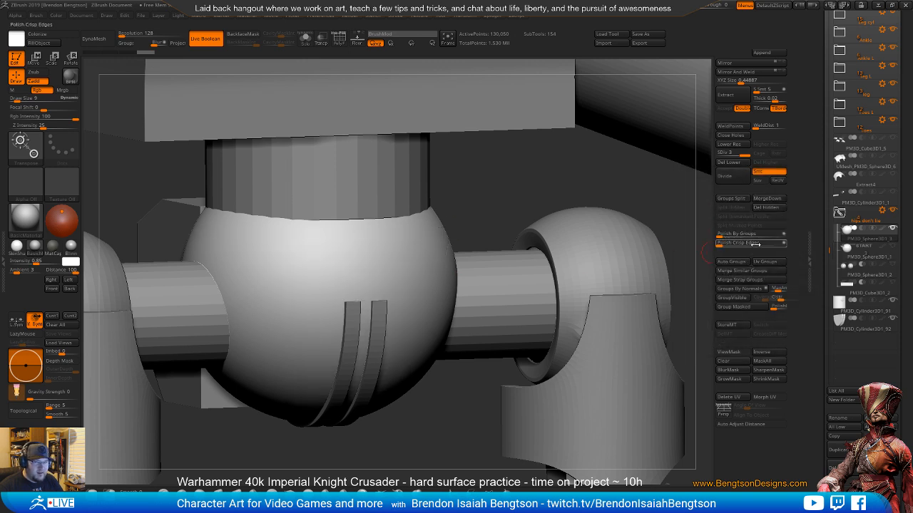
key(w)
shift+right_drag(367, 298, 349, 288)
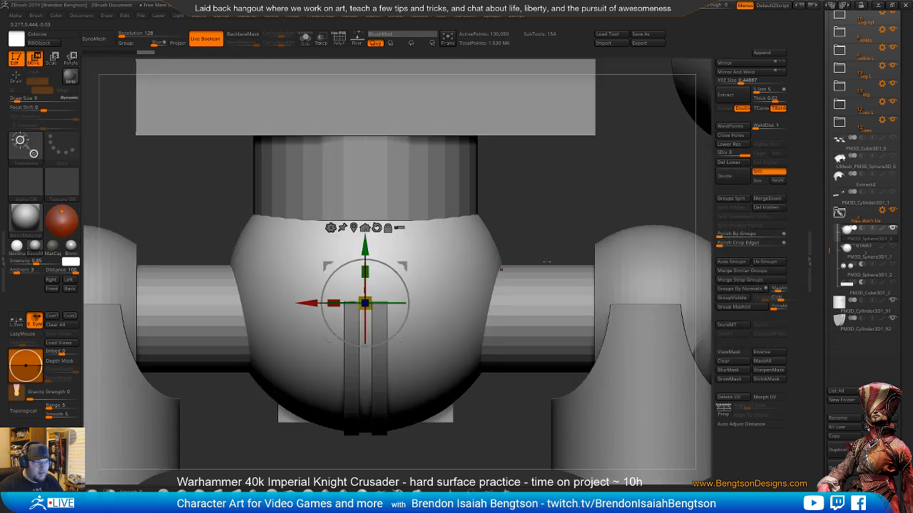
- Show the original START hip sphere again and check how it overlaps the smoother copy from an angled and a front view
click(893, 248)
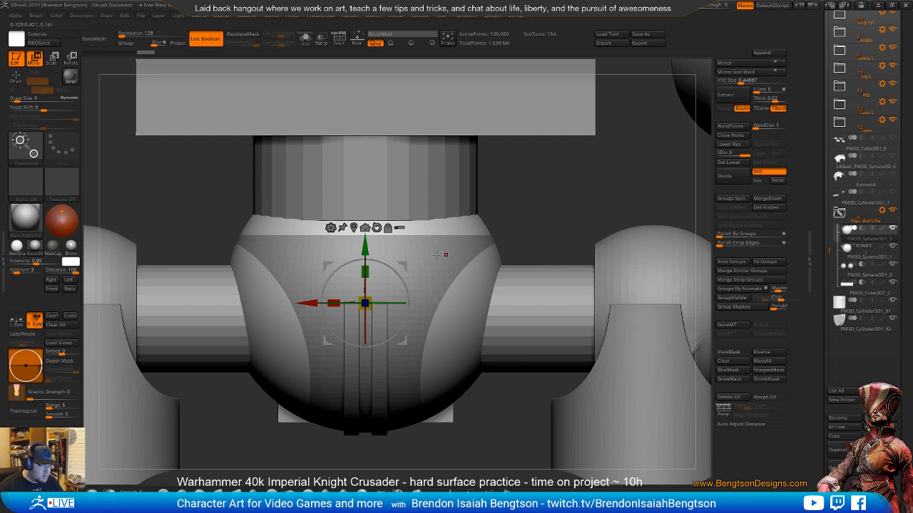
key(q)
right_drag(430, 274, 447, 312)
key(w)
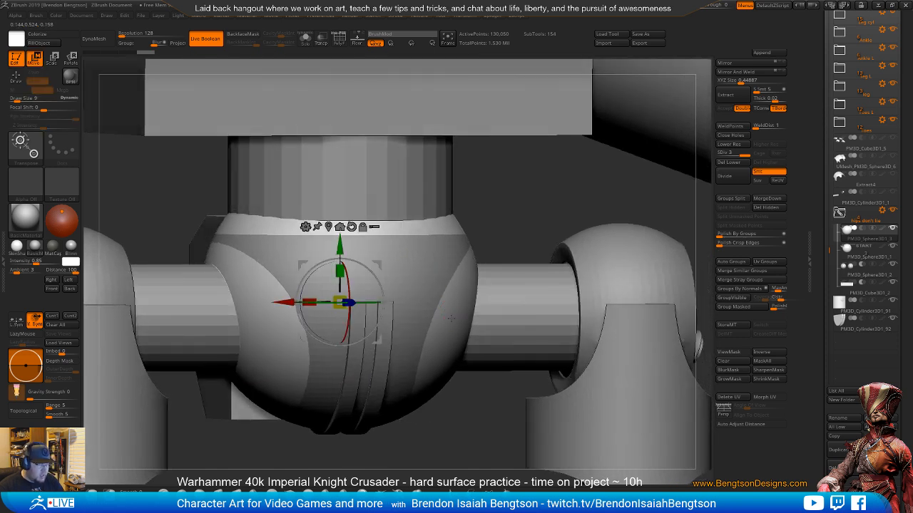
drag(335, 298, 340, 299)
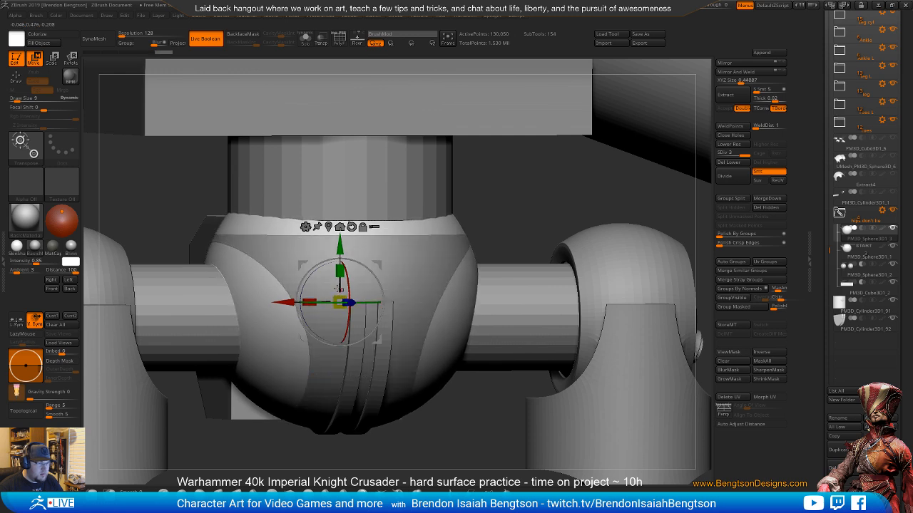
key(q)
shift+drag(435, 387, 435, 403)
key(w)
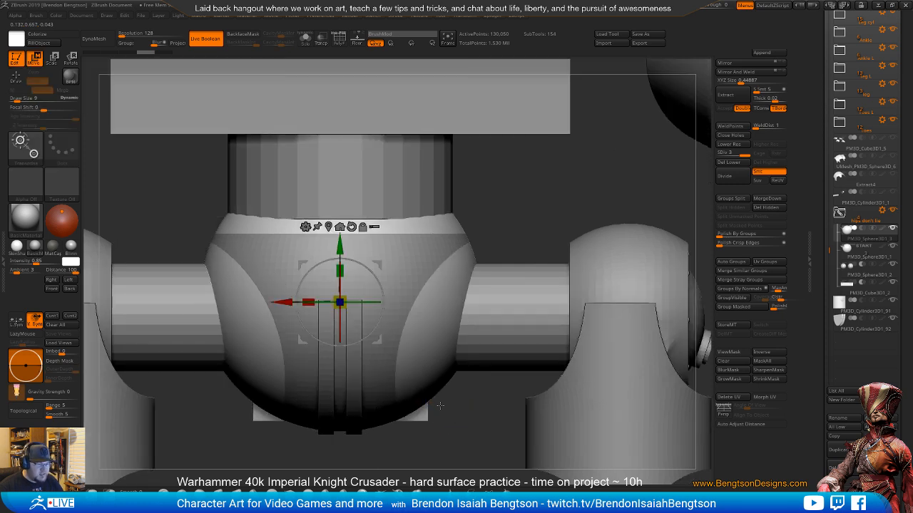
key(shift+t)
key(q)
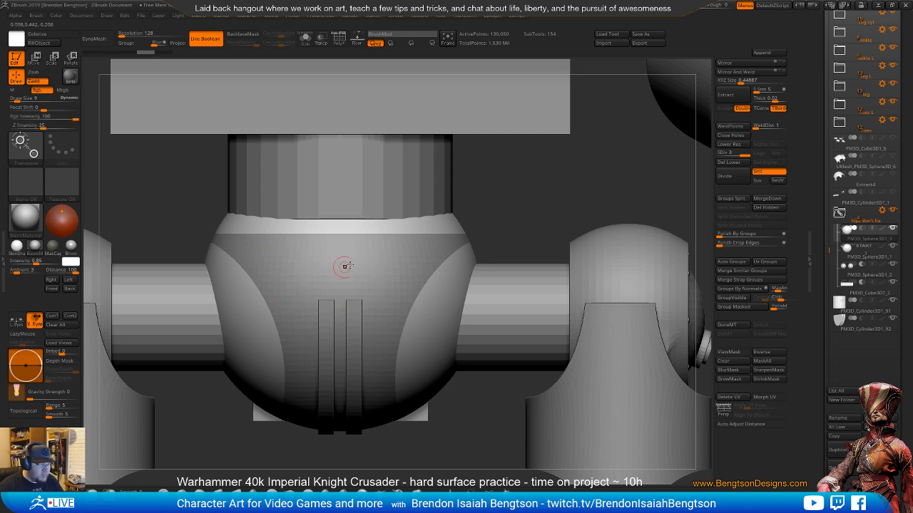
- Scale the smoother hip sphere up uniformly to an XYZ size of about 0.451 and check it from an angle and the front
scroll(395, 305, up, 3)
alt+right_drag(395, 305, 430, 301)
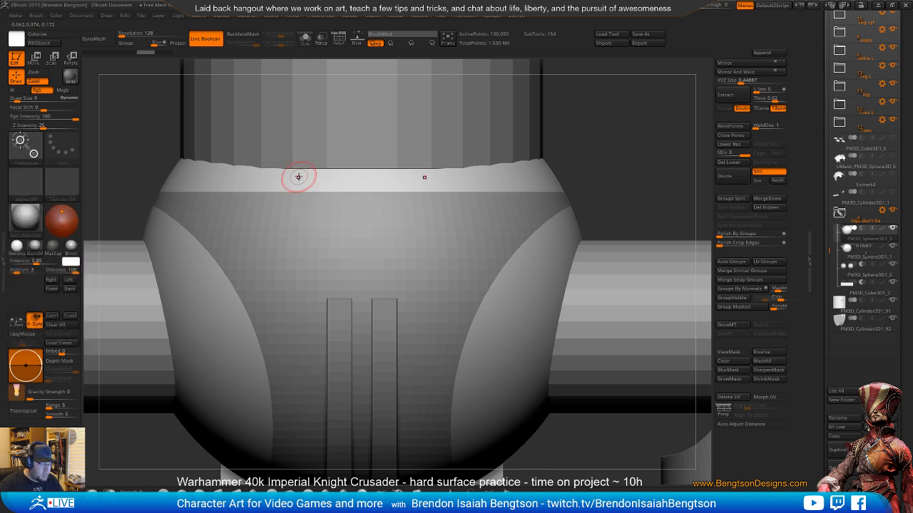
key(w)
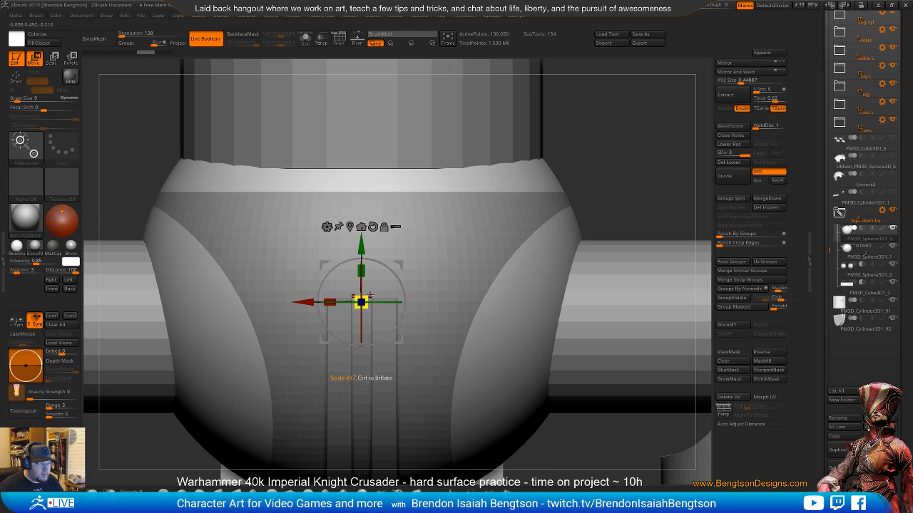
drag(368, 297, 368, 297)
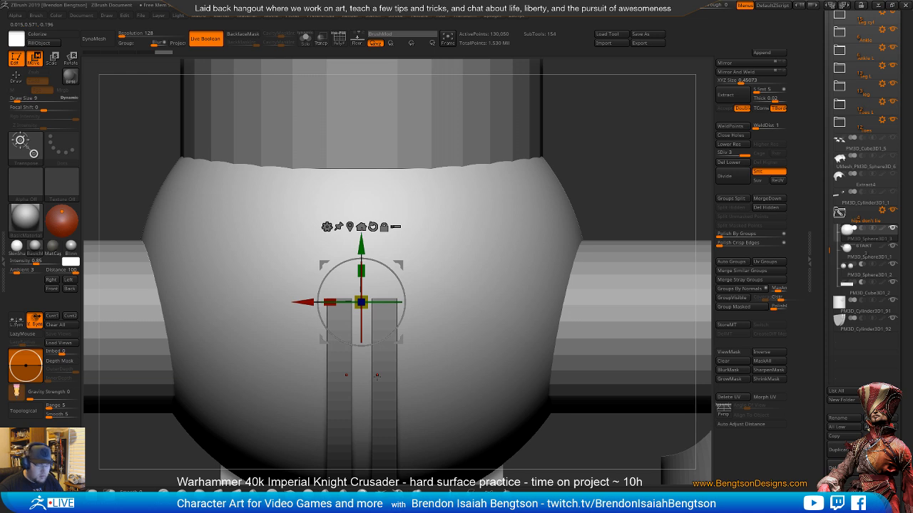
key(q)
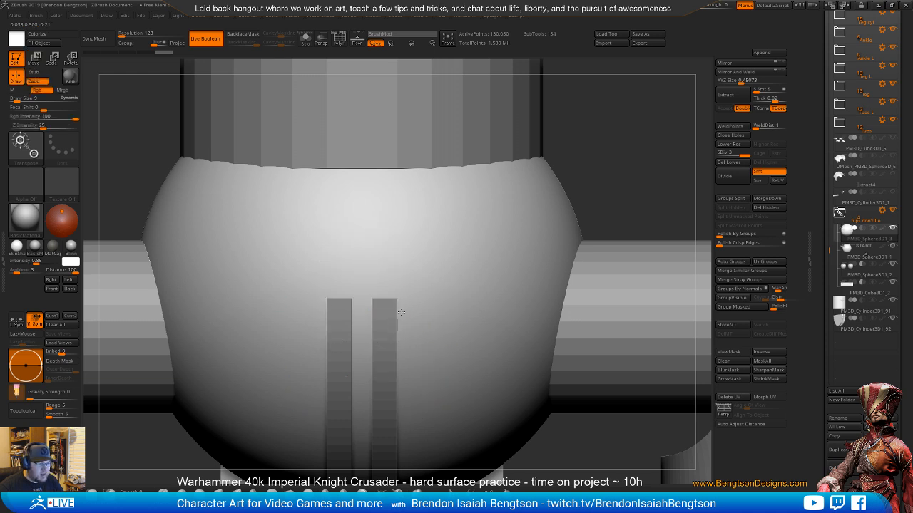
right_drag(420, 296, 393, 312)
key(w)
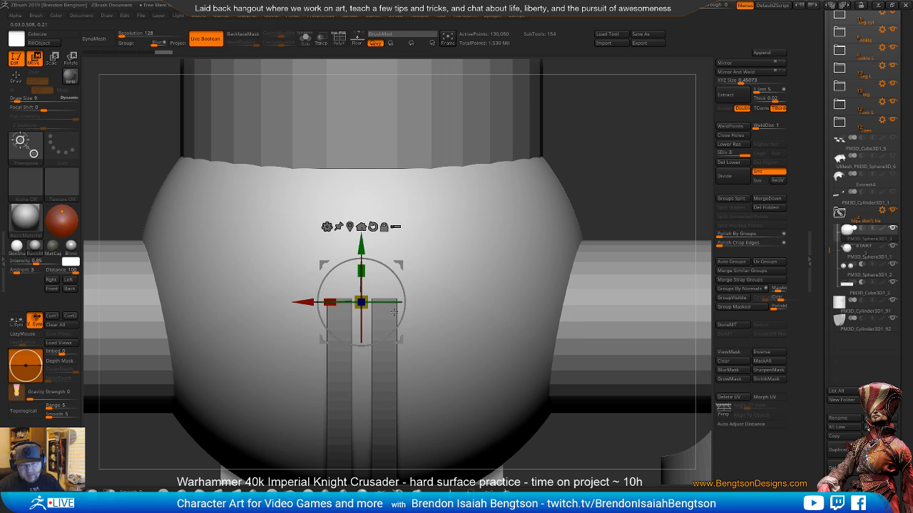
right_drag(393, 311, 413, 315)
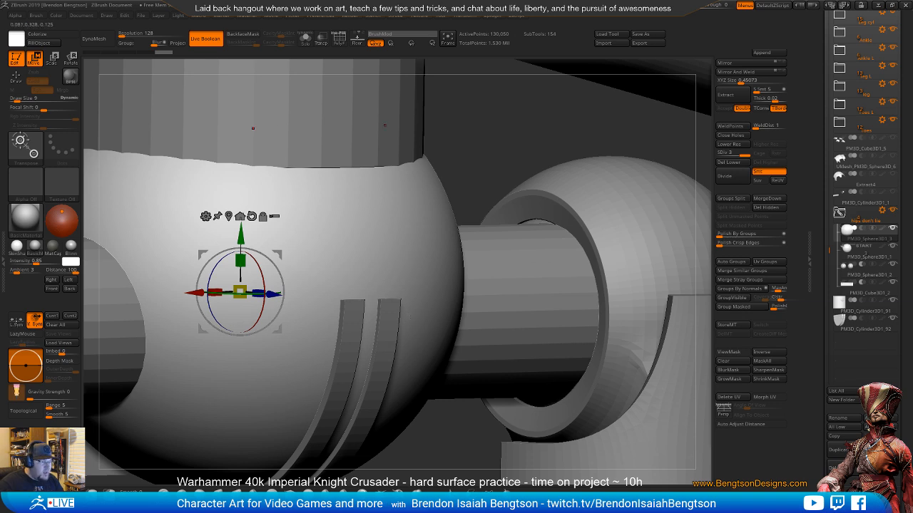
shift+drag(471, 141, 416, 183)
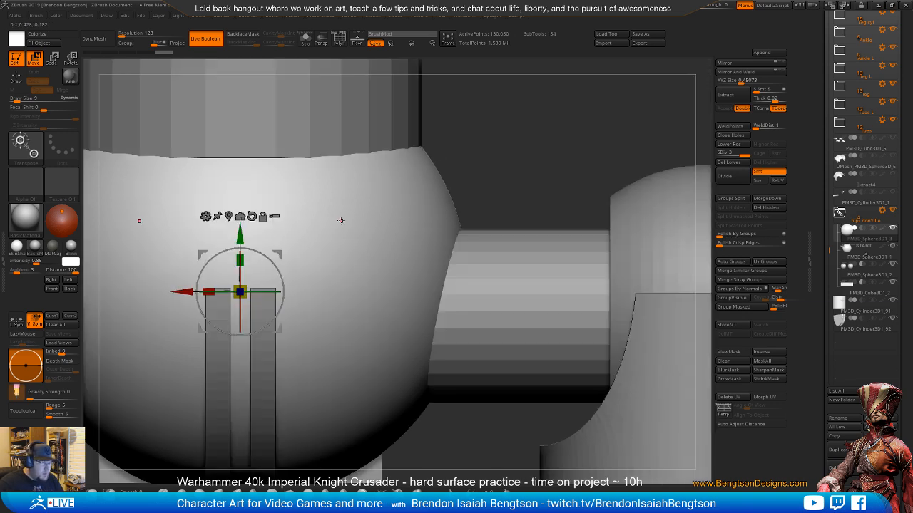
- Paint a short symmetrical trial mask on the front of the smoother hip sphere and clear it
key(q)
mouse_move(272, 228)
ctrl+mouse_down()
mouse_move(283, 214)
mouse_move(328, 246)
ctrl+mouse_up()
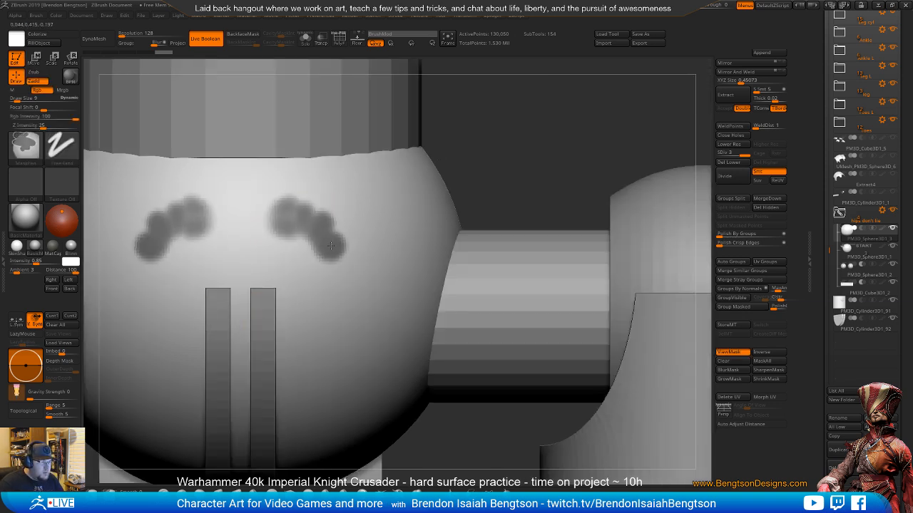
key(w)
alt+drag(465, 123, 603, 147)
key(q)
ctrl+drag(603, 147, 598, 149)
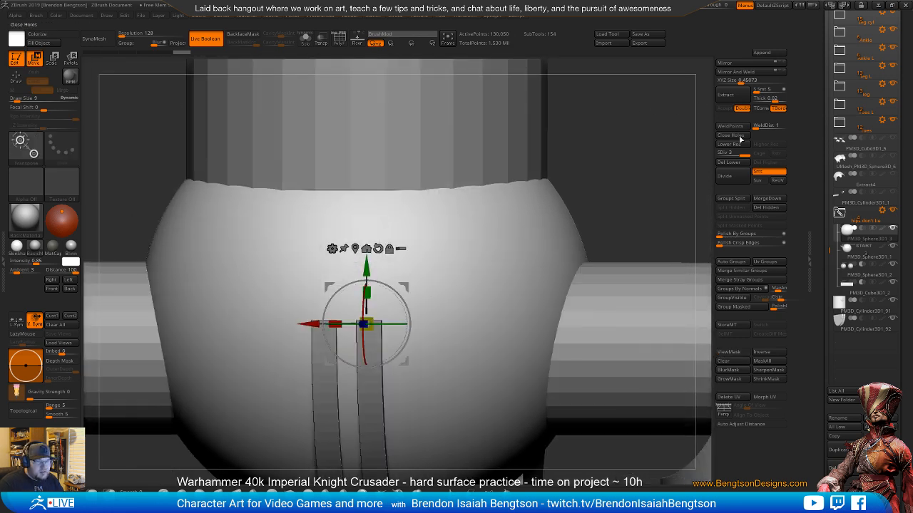
- Subdivide the enlarged hip sphere to level 4 and test a mask stroke on its front
click(725, 176)
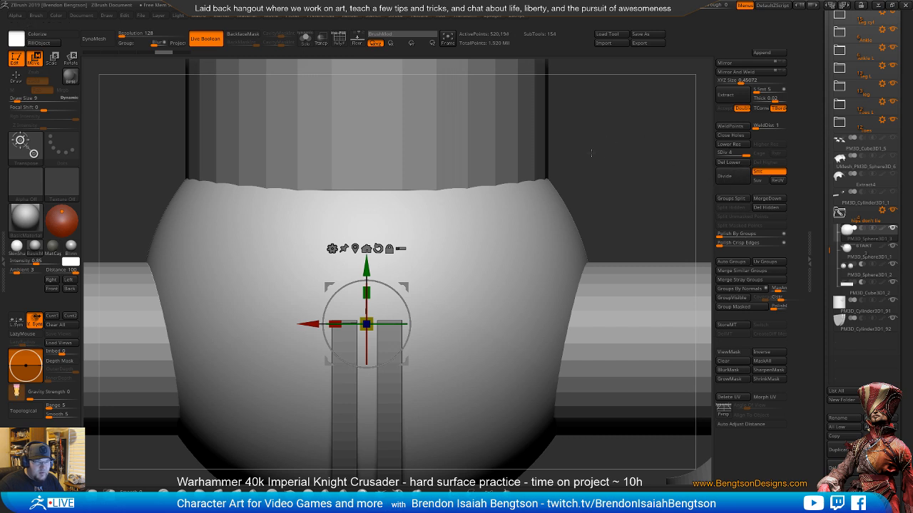
key(q)
ctrl+drag(424, 244, 430, 271)
key(w)
ctrl+drag(584, 164, 589, 159)
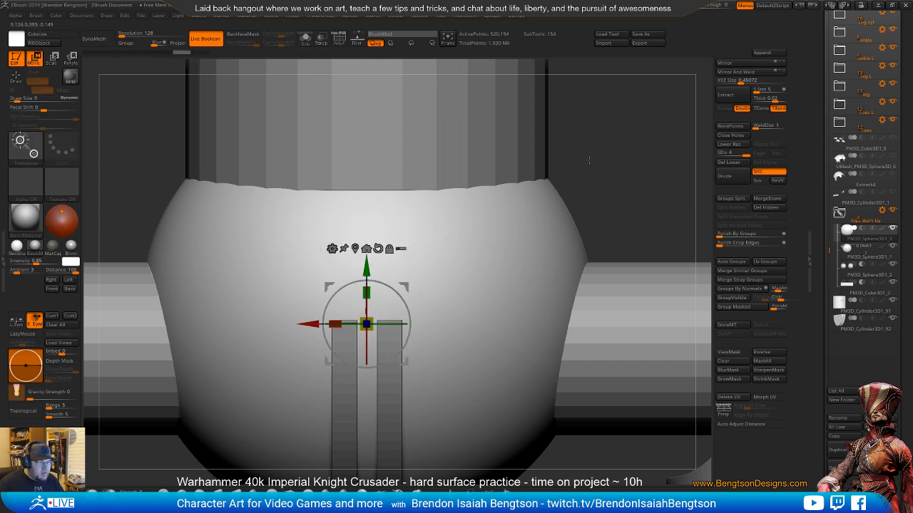
key(q)
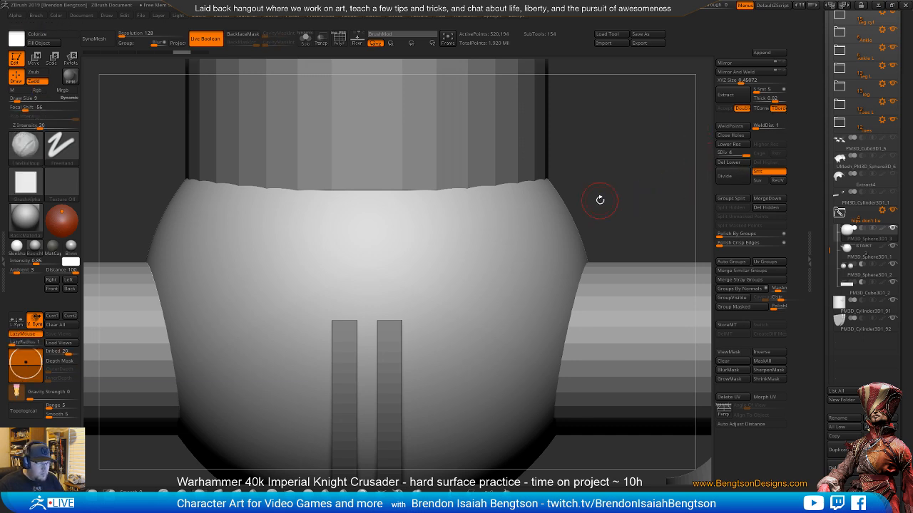
key(shift+p)
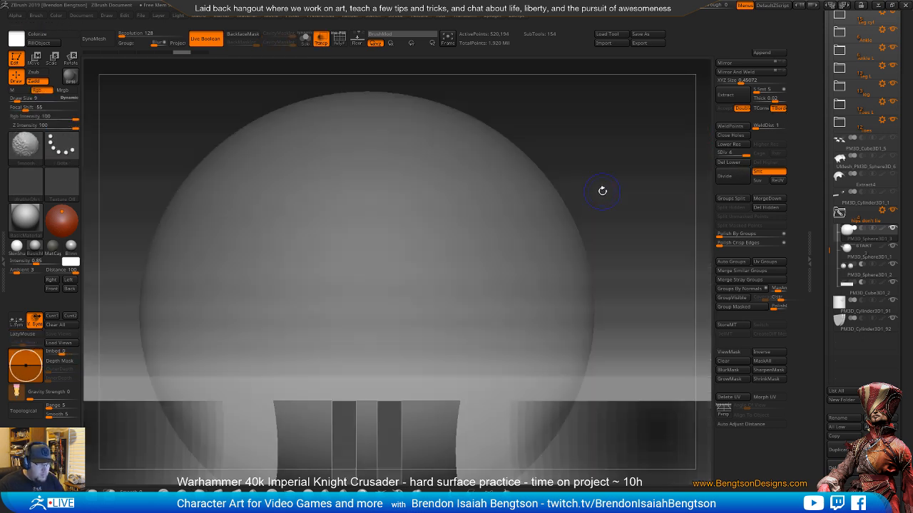
key(shift+p)
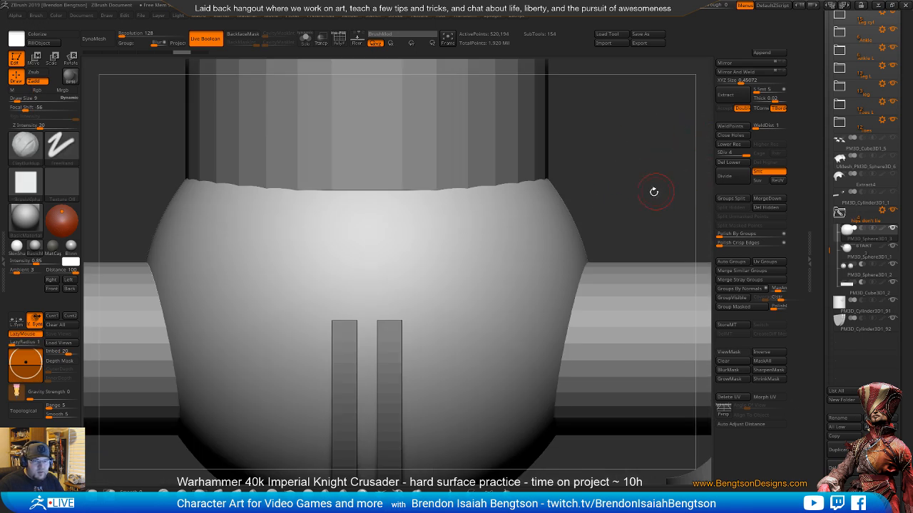
- Revert the smoother hip sphere to its state before the enlargement and subdivide it to level 4
mouse_move(846, 246)
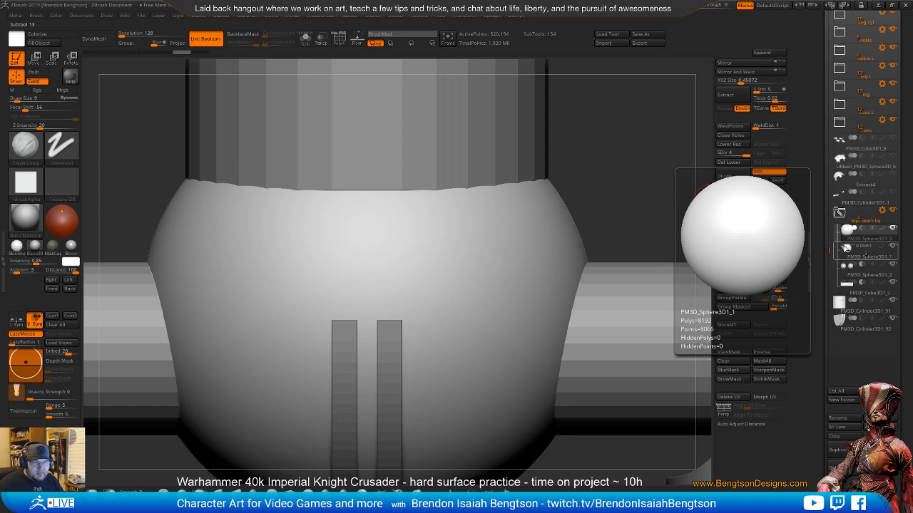
click(845, 248)
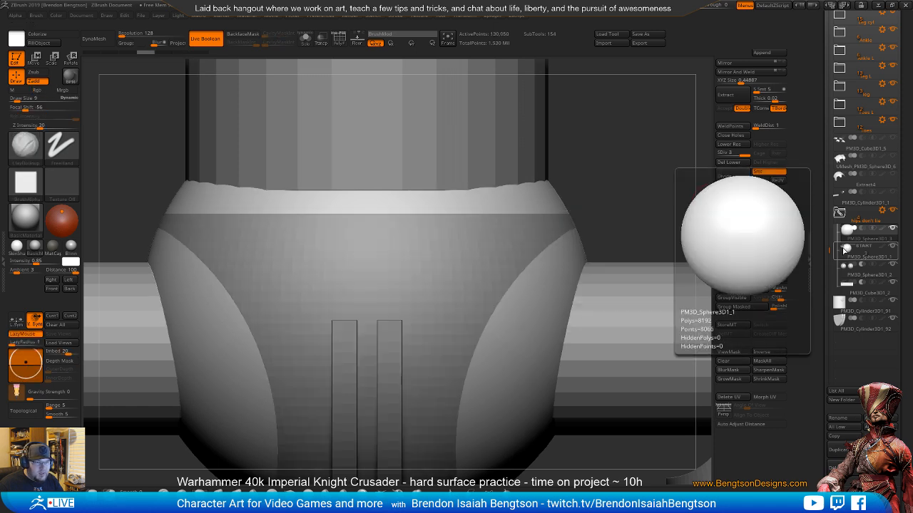
click(725, 176)
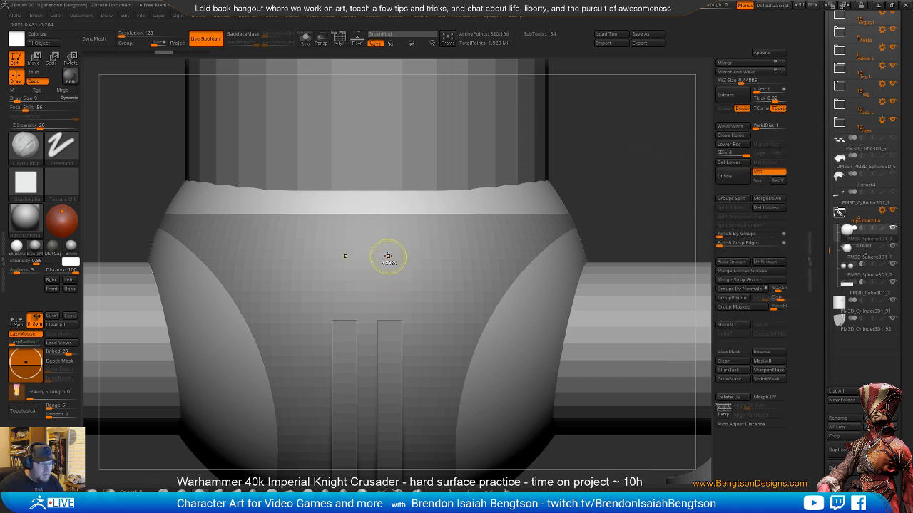
key(ctrl+h)
key(ctrl+h)
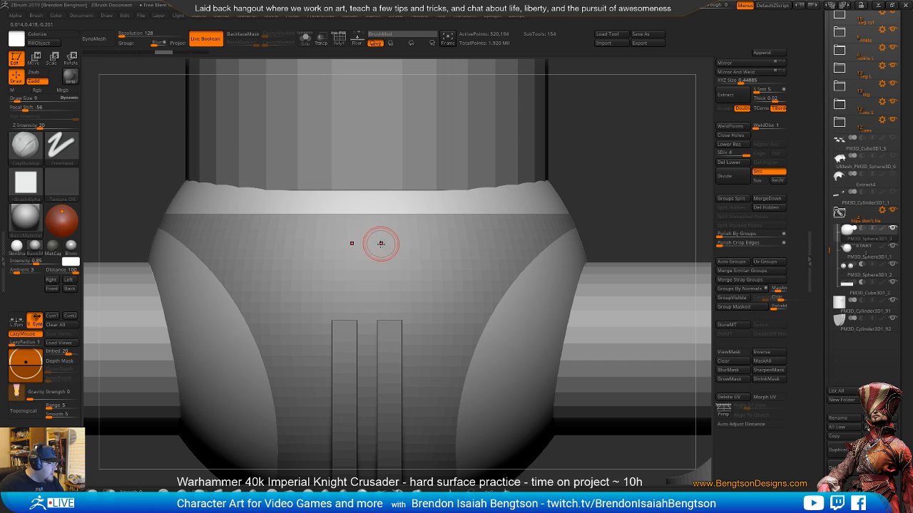
key(ctrl)
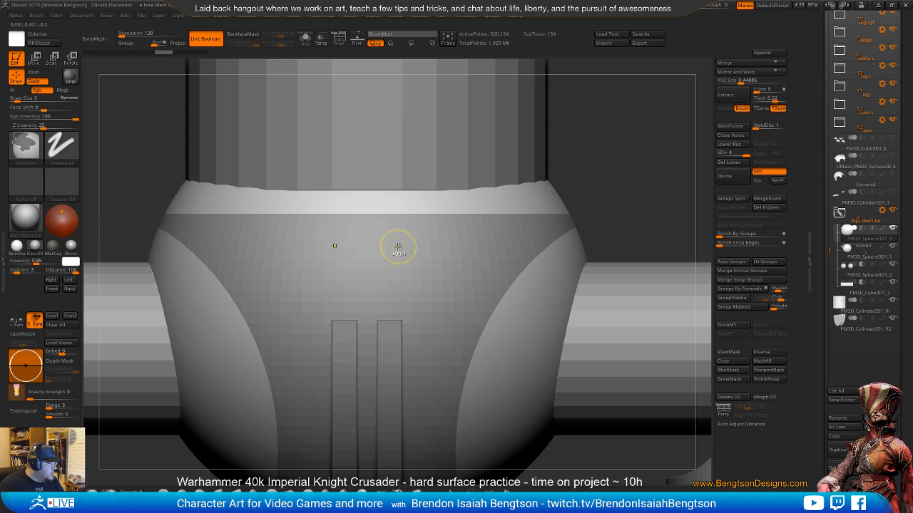
key(ctrl+h)
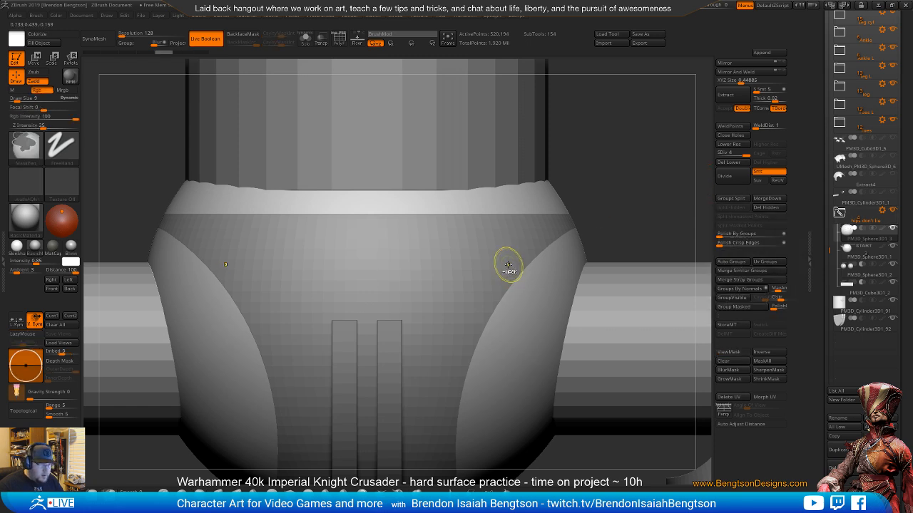
- Scale the subdivided hip sphere up uniformly to an XYZ size of about 0.452
key(w)
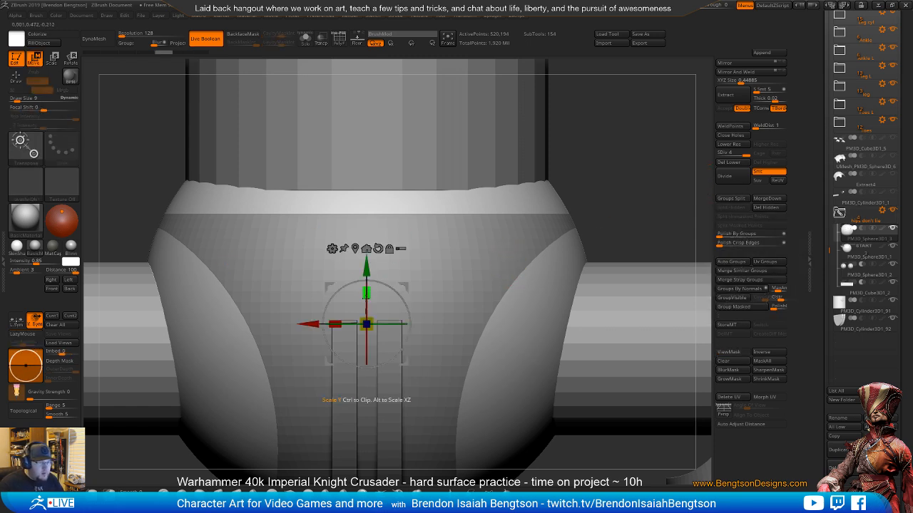
drag(370, 321, 441, 253)
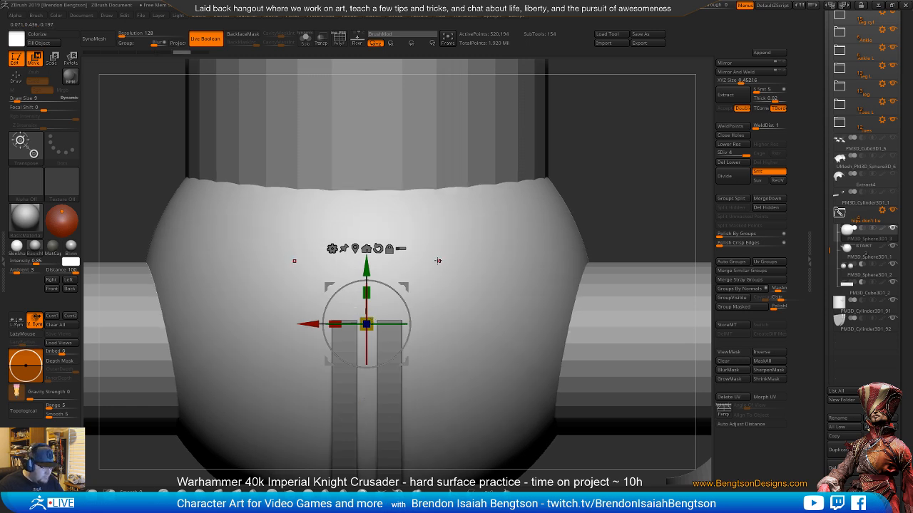
key(q)
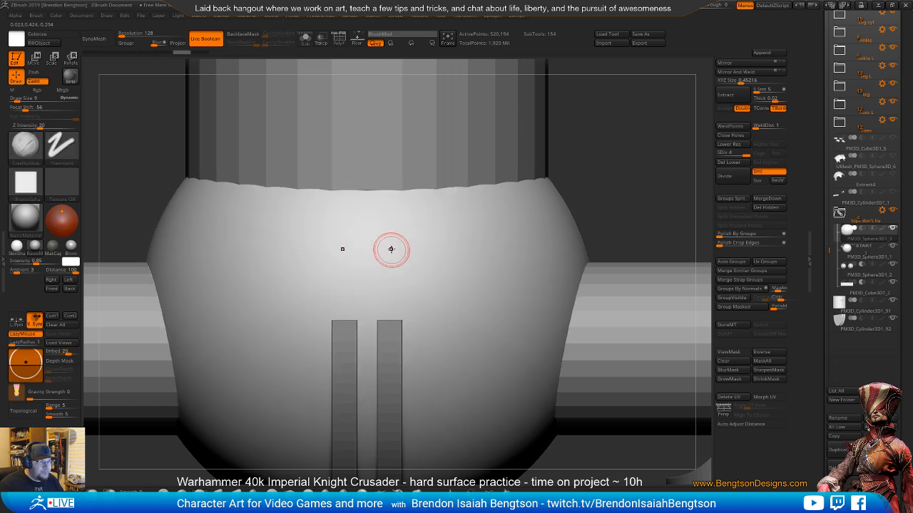
- Mask three short vertical stripes on the sphere's front above the paired bands and trim their upper ends straight
key(ctrl)
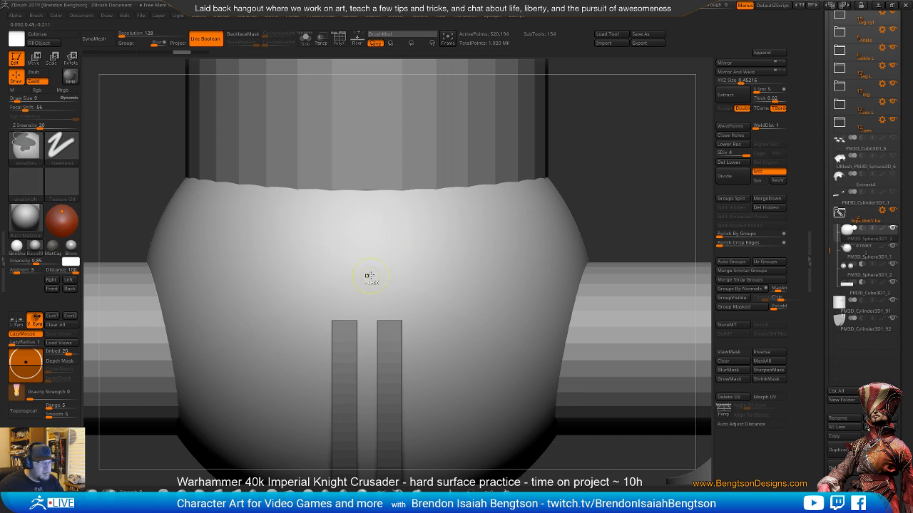
mouse_move(366, 272)
ctrl+mouse_down()
mouse_move(366, 289)
mouse_move(366, 264)
mouse_move(405, 303)
mouse_move(405, 251)
mouse_move(405, 264)
ctrl+mouse_up()
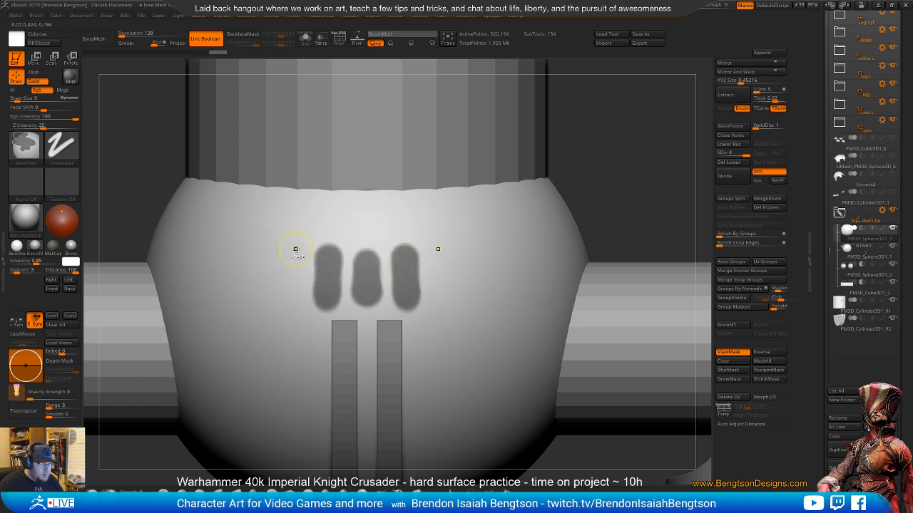
mouse_move(295, 249)
ctrl+alt+mouse_down()
mouse_move(431, 243)
mouse_move(324, 242)
ctrl+alt+mouse_up()
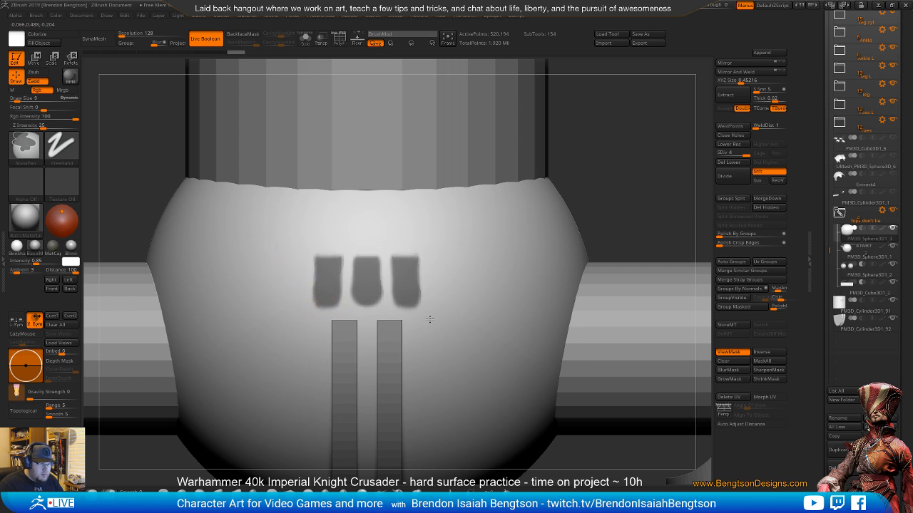
- Reduce the draw size to 7, unmask the stripes' edges to leave three narrow rectangles, and clear the mask
key(space)
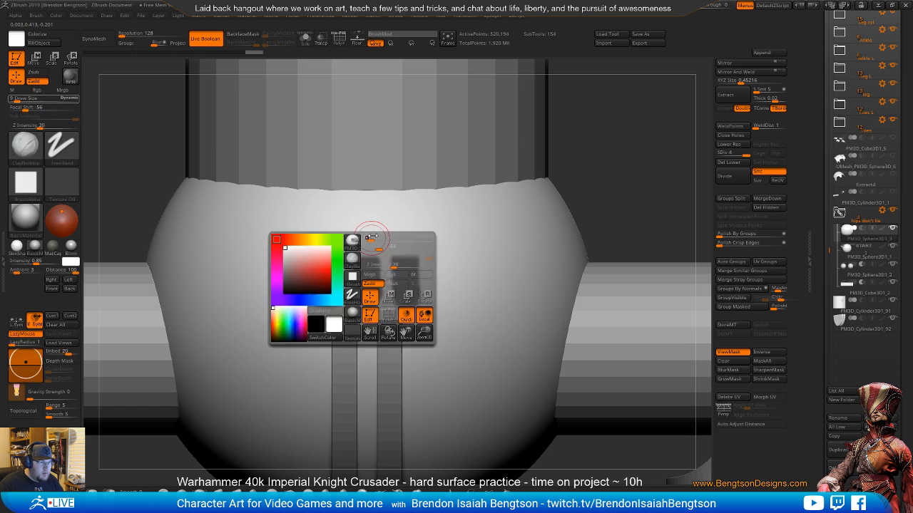
mouse_move(373, 236)
mouse_down()
mouse_move(369, 229)
mouse_move(349, 328)
mouse_move(346, 259)
mouse_move(344, 314)
mouse_move(343, 289)
mouse_up()
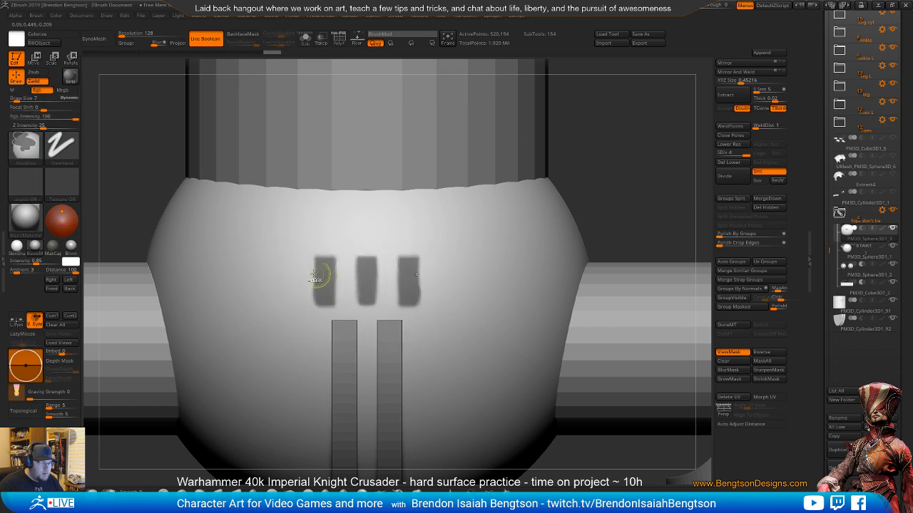
ctrl+alt+drag(299, 260, 305, 307)
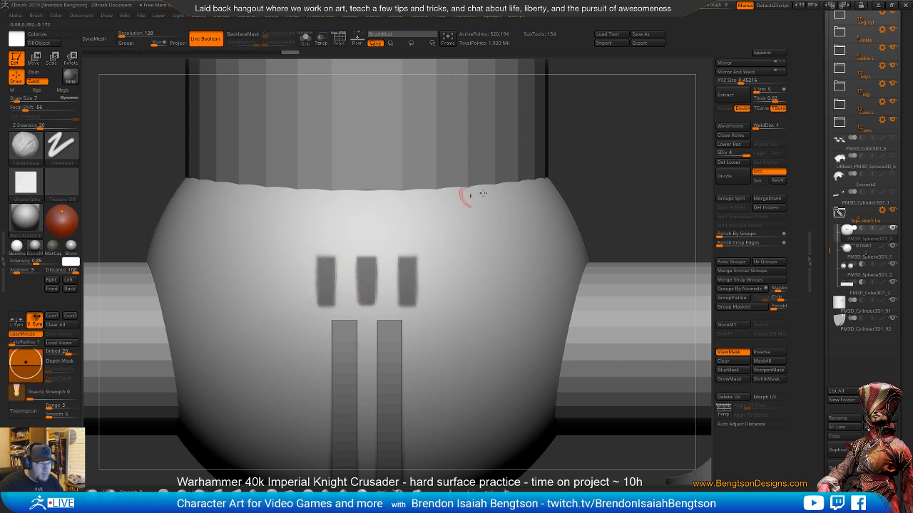
key(ctrl+h)
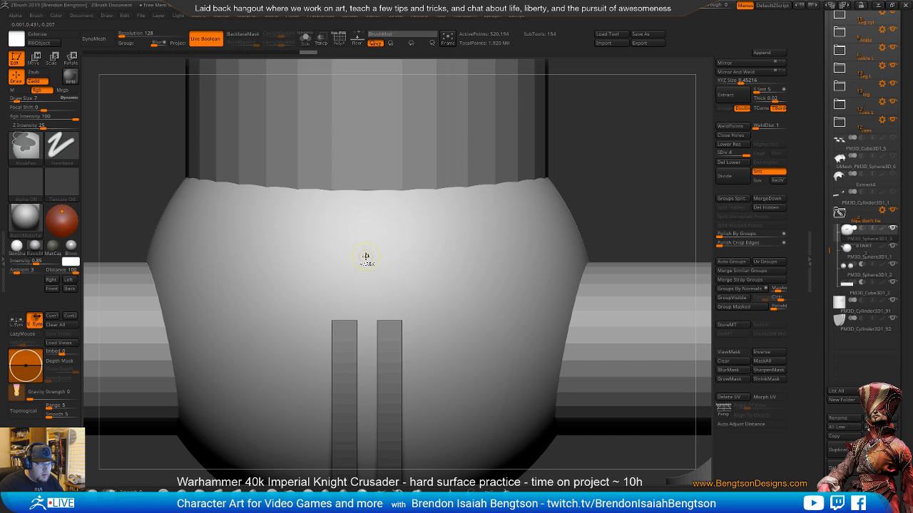
- Reduce the draw size to 6, mask a short vertical bar centred above the paired bands, and trim both its ends square
ctrl+drag(366, 259, 368, 300)
key(ctrl+h)
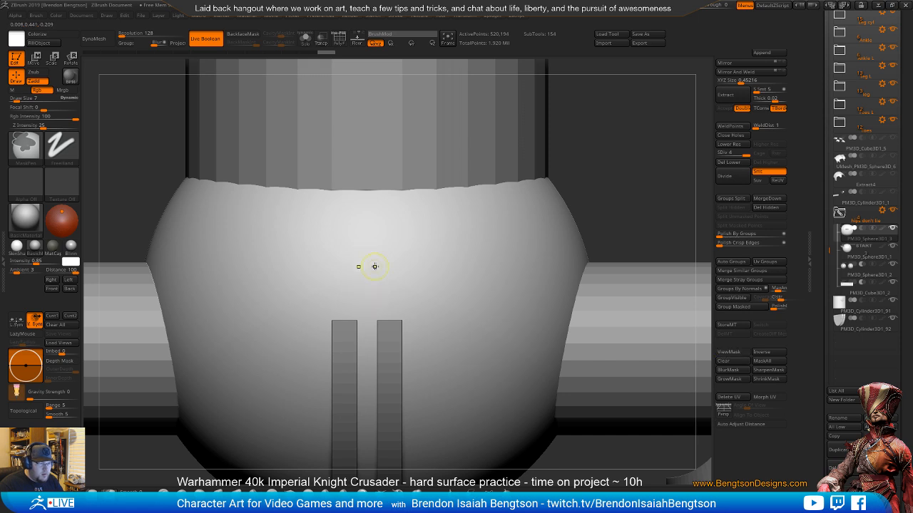
key(space)
mouse_move(376, 263)
mouse_down()
mouse_move(361, 263)
mouse_move(367, 255)
mouse_move(368, 297)
mouse_up()
key(ctrl)
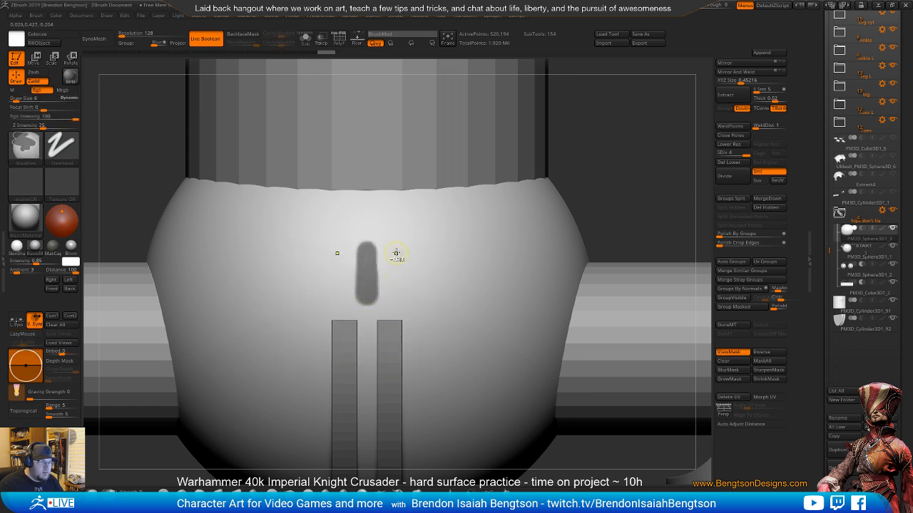
ctrl+alt+drag(395, 243, 366, 241)
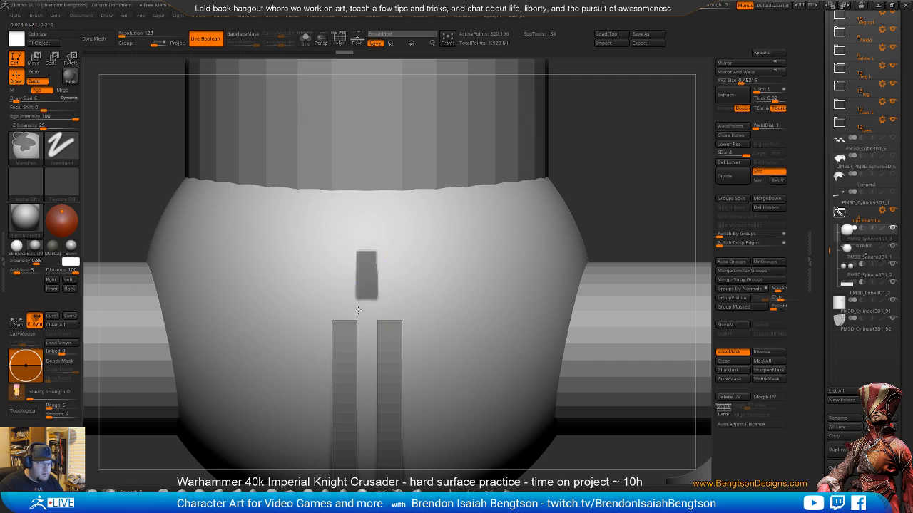
ctrl+alt+drag(337, 313, 366, 318)
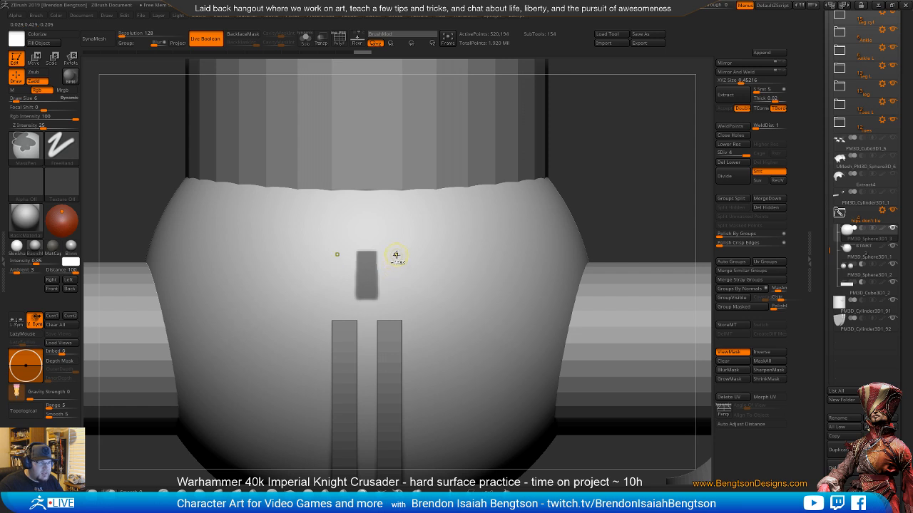
- Mask a mirrored pair of narrower vertical bars flanking the central one and trim their ends straight
ctrl+drag(397, 252, 398, 295)
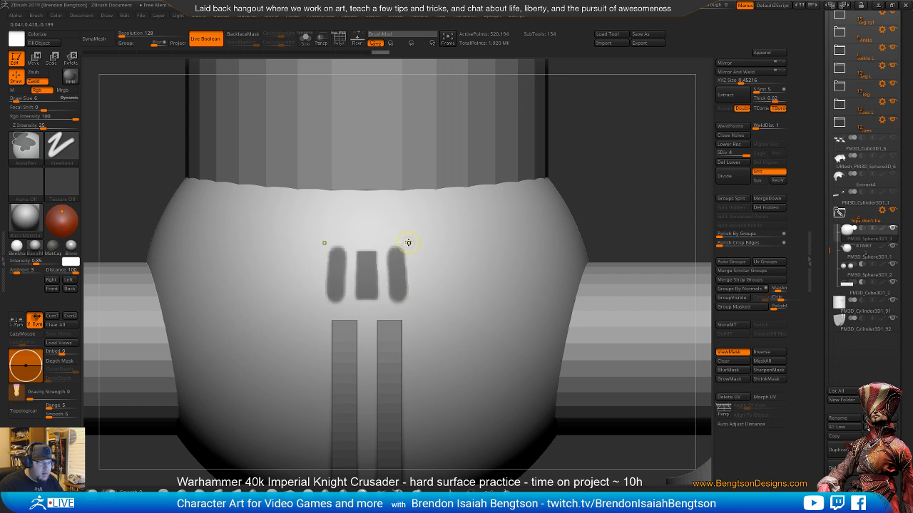
ctrl+drag(410, 245, 405, 256)
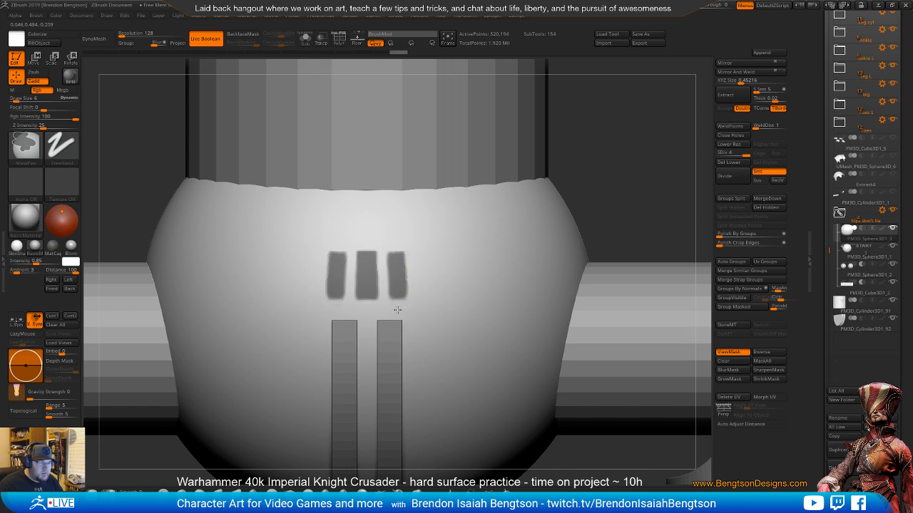
ctrl+click(395, 319)
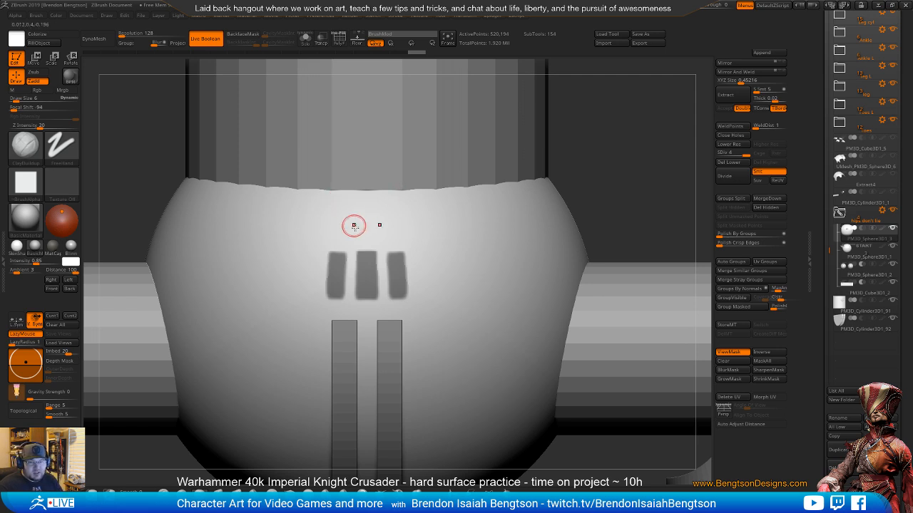
- Mask an angular bracket around the three bars, split it at the centre, and trim its lower ends straight
key(ctrl)
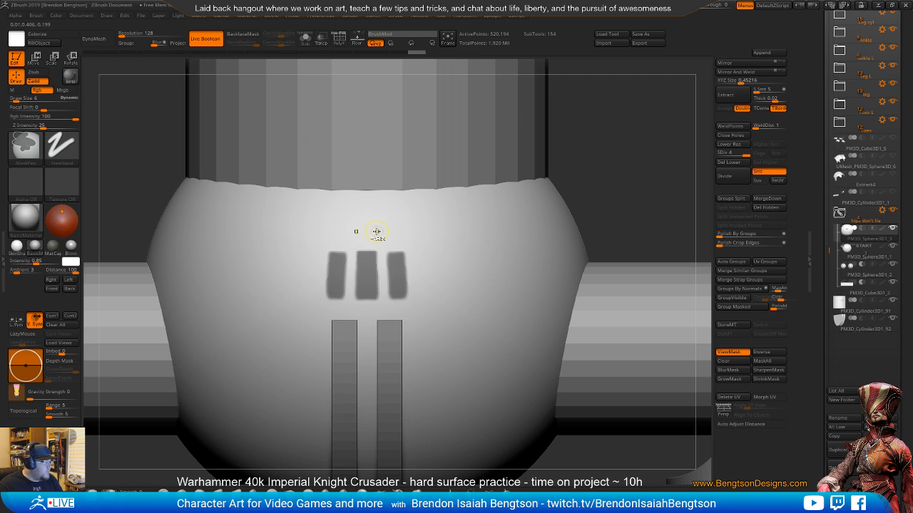
mouse_move(378, 233)
mouse_down()
mouse_move(428, 231)
mouse_move(428, 293)
mouse_move(434, 262)
mouse_move(420, 232)
mouse_move(372, 227)
mouse_move(397, 222)
mouse_move(409, 239)
mouse_move(417, 236)
mouse_up()
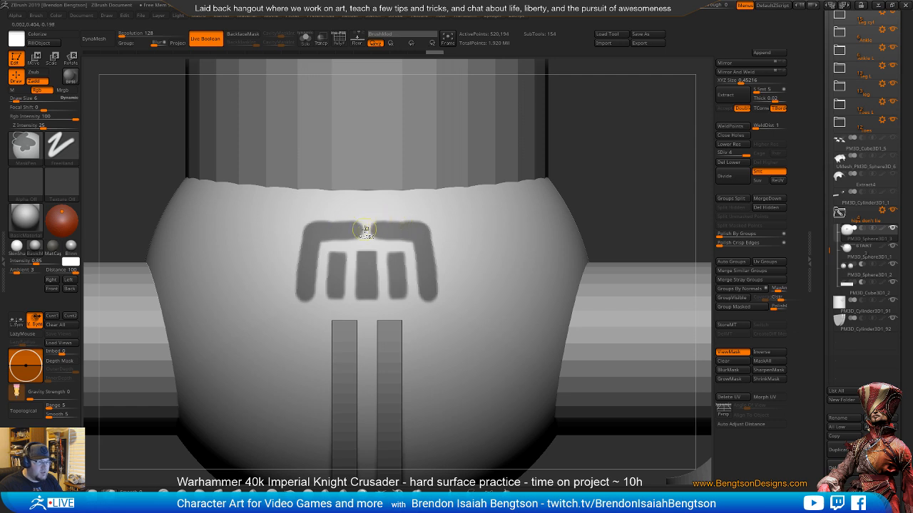
mouse_move(368, 213)
ctrl+alt+mouse_down()
mouse_move(368, 241)
mouse_move(367, 218)
ctrl+alt+mouse_up()
key(b)
key(c)
key(h)
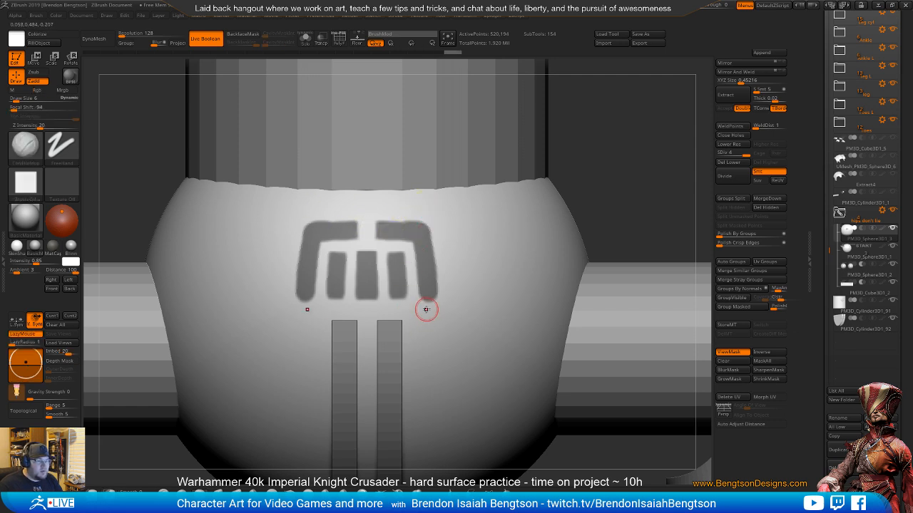
mouse_move(440, 311)
ctrl+alt+mouse_down()
mouse_move(428, 310)
mouse_move(436, 307)
mouse_move(430, 320)
ctrl+alt+mouse_up()
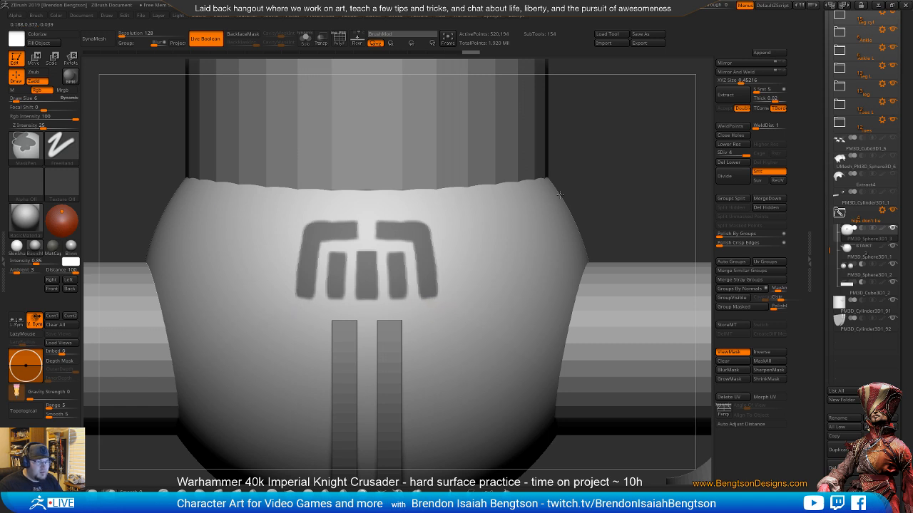
- Quick-save the project with the masked emblem on the hip sphere
alt+drag(551, 132, 568, 216)
drag(551, 252, 581, 279)
shift+drag(589, 238, 562, 218)
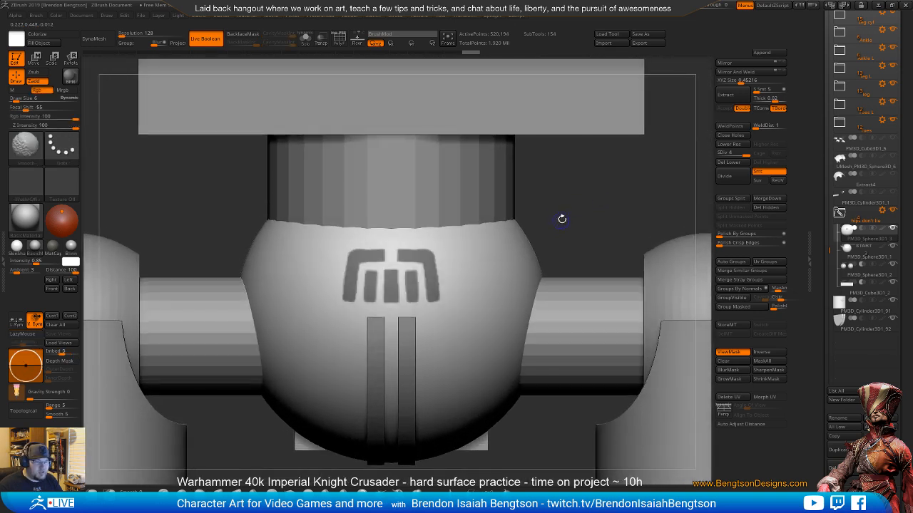
mouse_move(596, 193)
alt+mouse_down()
mouse_move(597, 203)
mouse_move(604, 188)
mouse_move(592, 195)
alt+mouse_up()
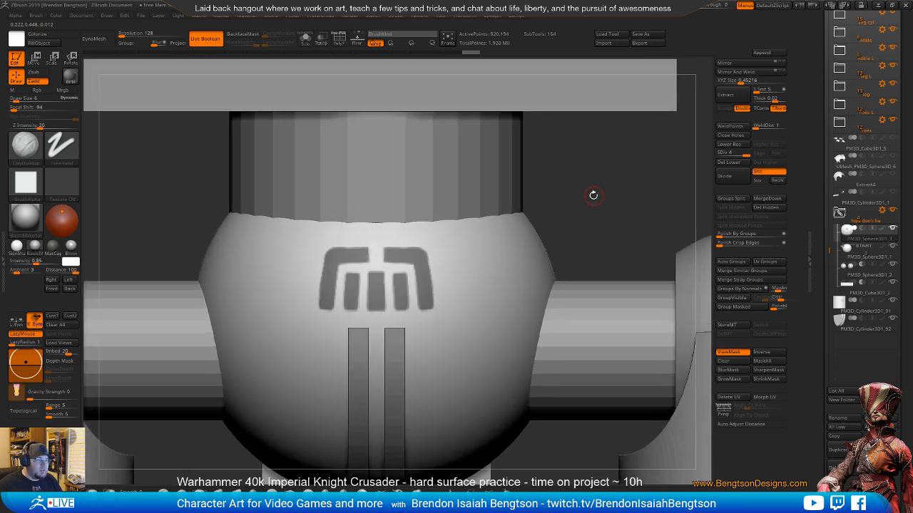
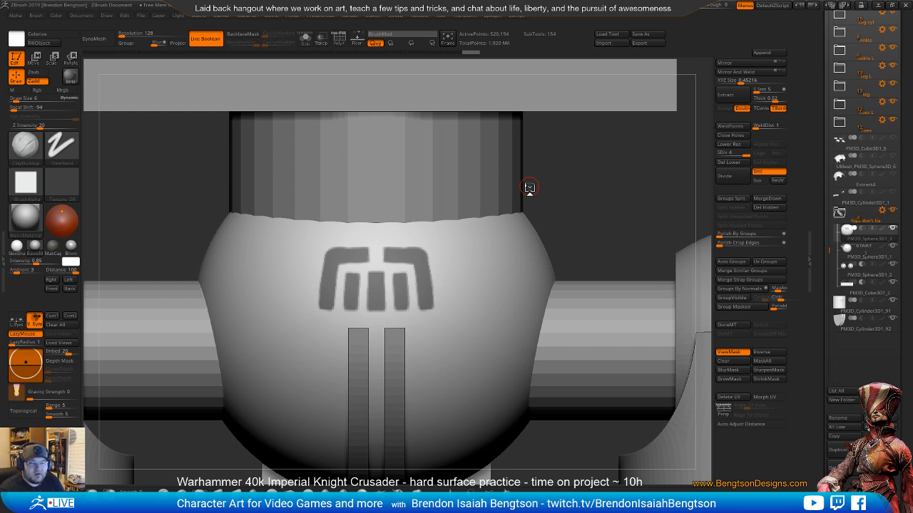
key(ctrl+s)
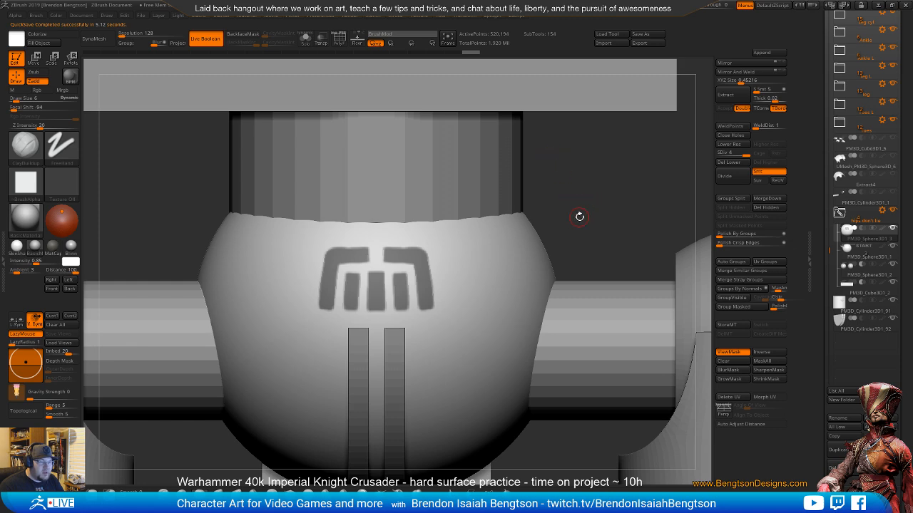
- Show the wireframe, invert the mask, and isolate the emblem's polygons on the hip sphere
mouse_move(580, 216)
mouse_down()
mouse_move(596, 223)
mouse_move(585, 218)
mouse_up()
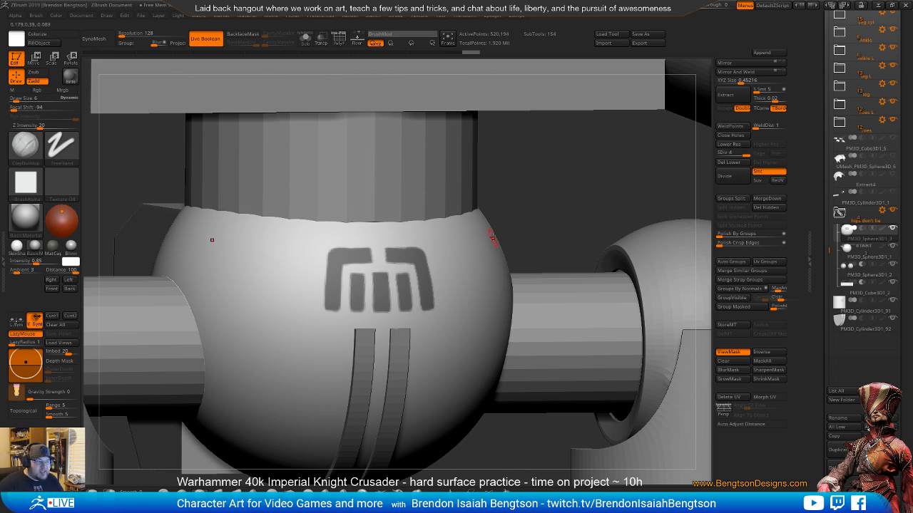
drag(564, 211, 552, 221)
alt+drag(568, 186, 567, 218)
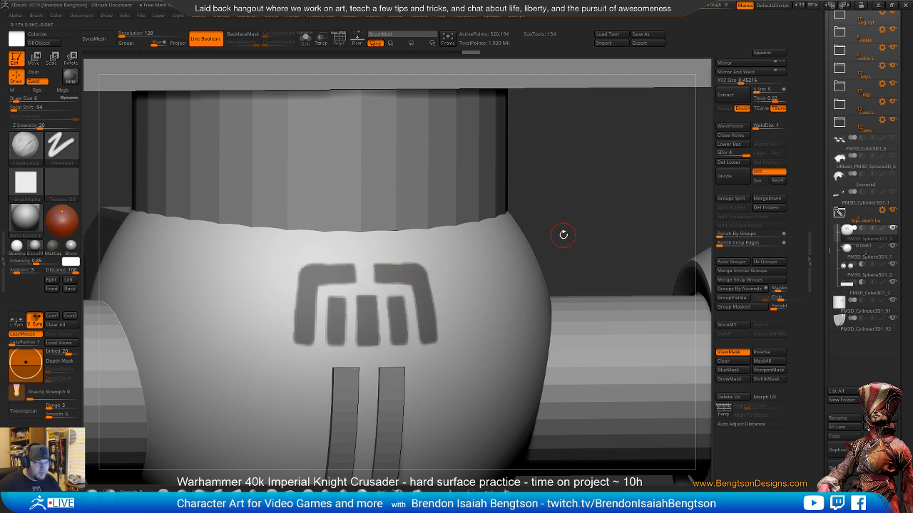
key(shift+f)
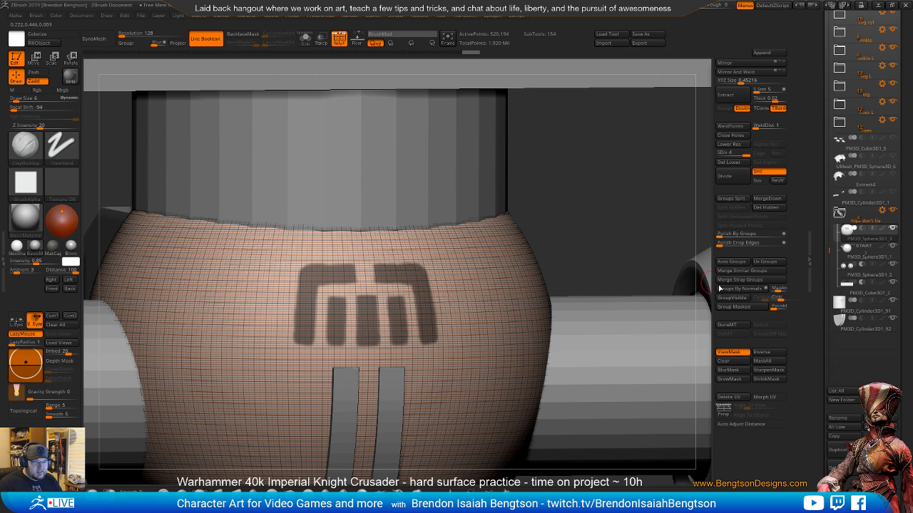
key(ctrl+i)
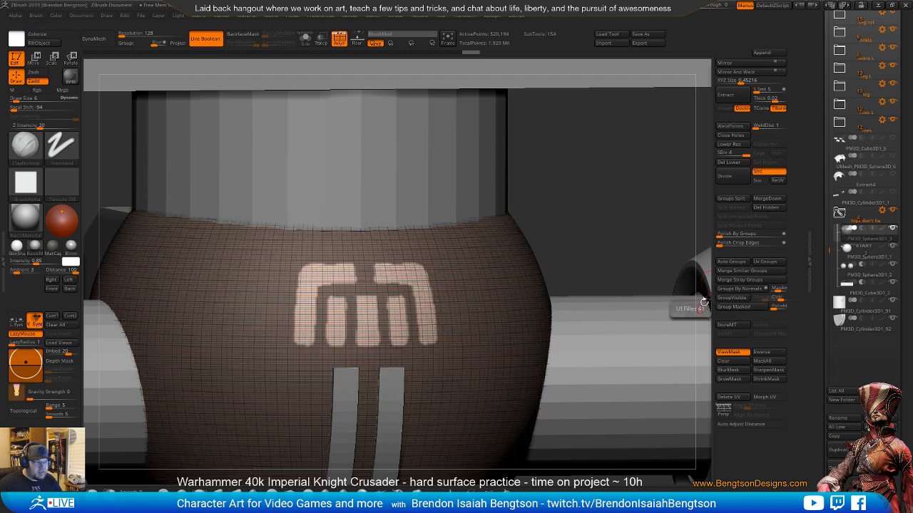
ctrl+shift+click(413, 288)
mouse_move(588, 221)
mouse_down()
mouse_move(620, 250)
mouse_move(598, 223)
mouse_up()
ctrl+shift+click(599, 223)
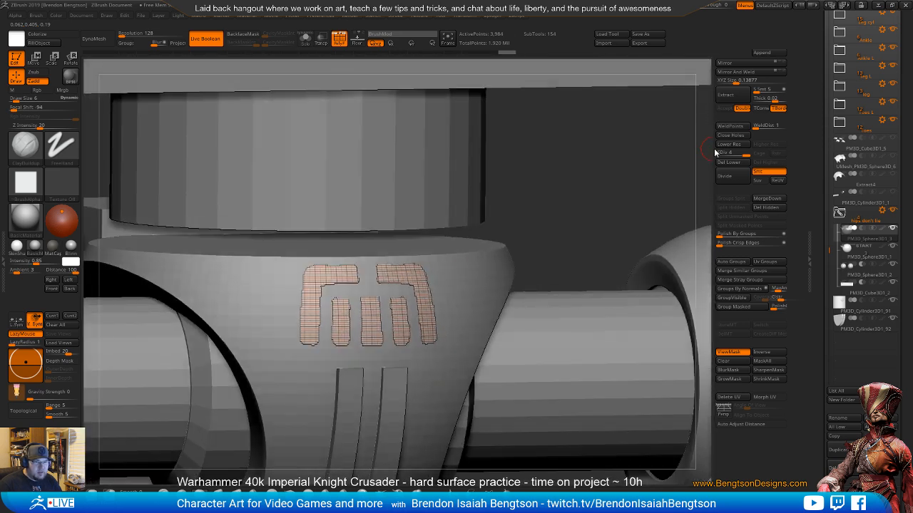
- Delete the sphere's lower subdivision levels and remove all of its geometry except the emblem
ctrl+click(622, 229)
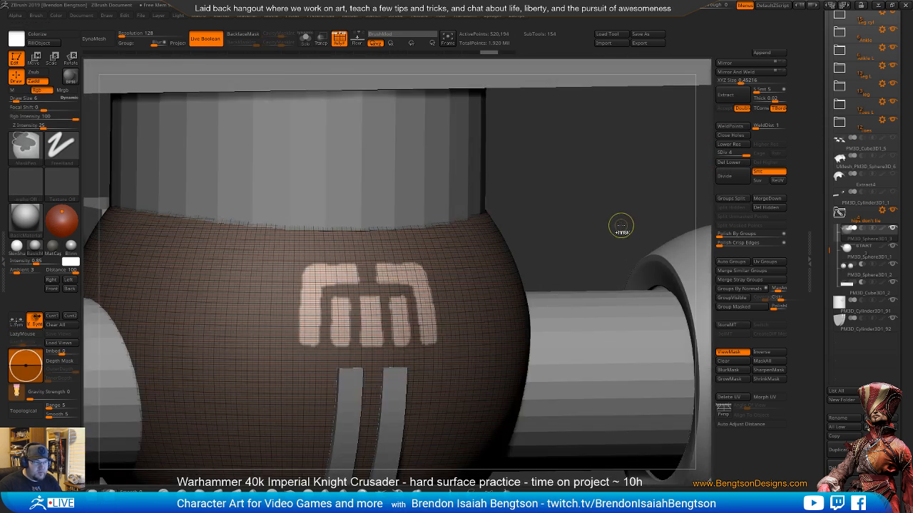
key(shift+d)
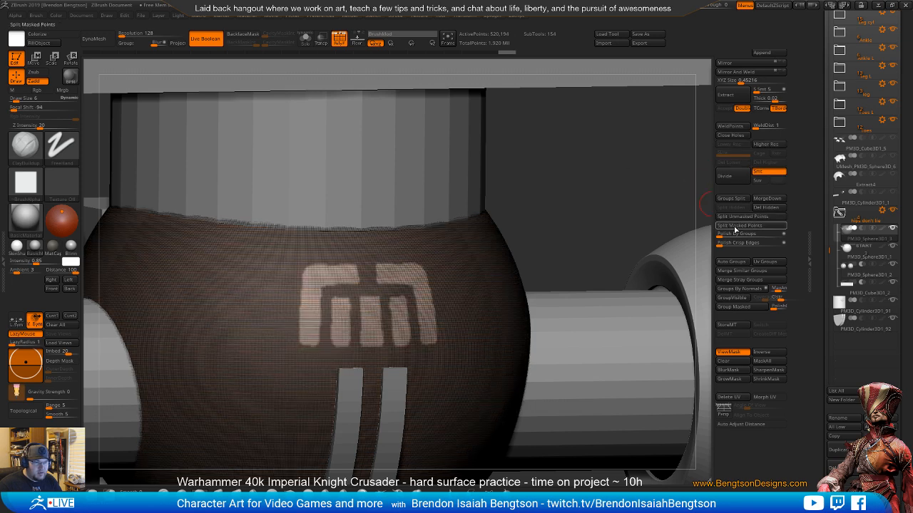
key(ctrl+shift)
ctrl+shift+click(417, 278)
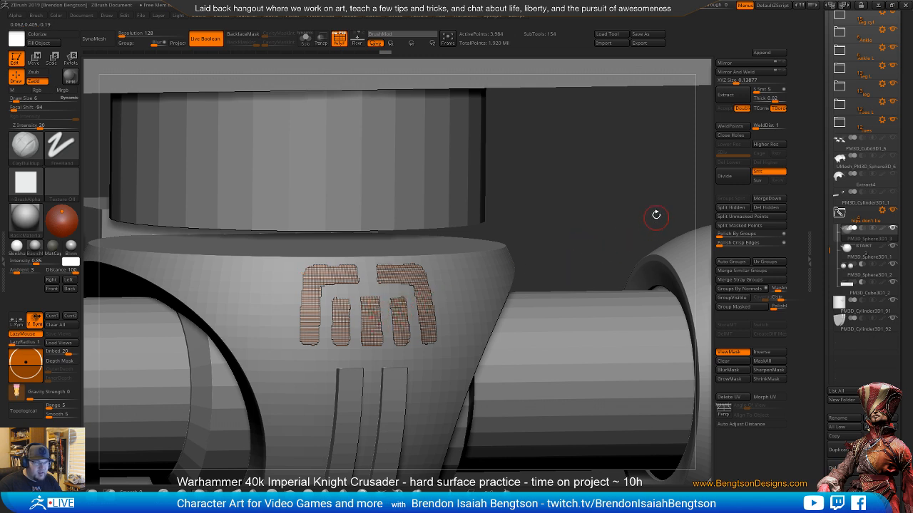
click(762, 207)
- Smooth the jagged outlines of the emblem pieces with Polish By Groups
click(724, 234)
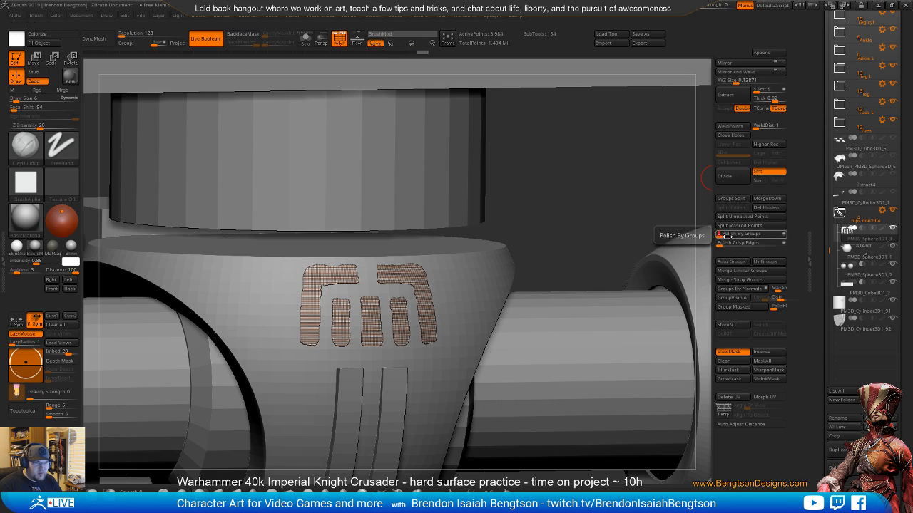
drag(597, 226, 343, 308)
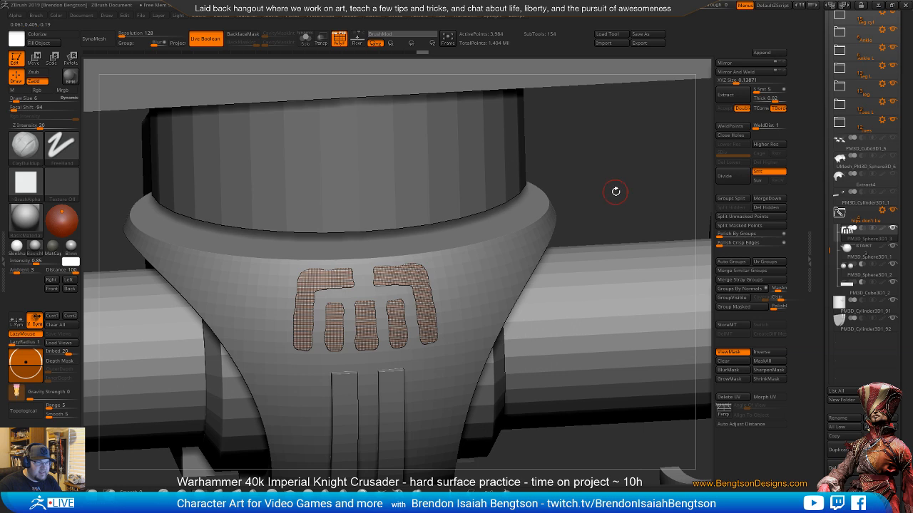
drag(632, 181, 407, 303)
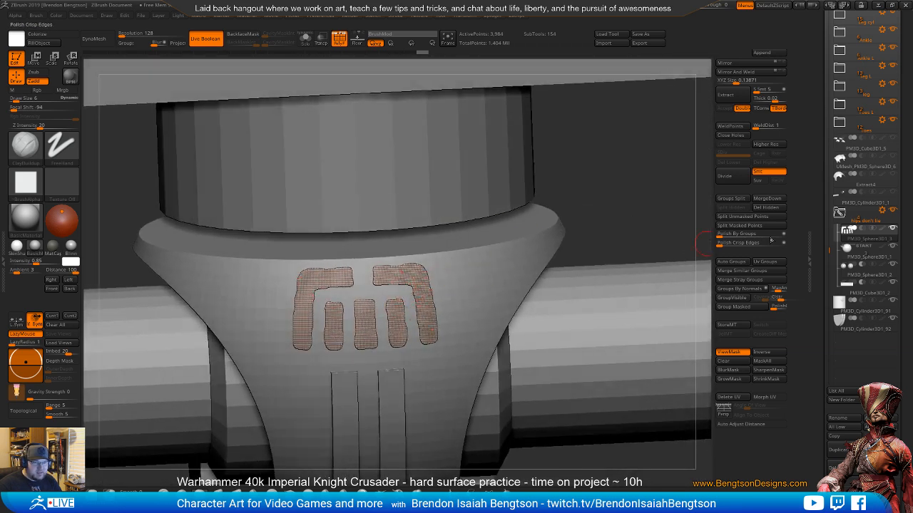
- ZRemesh the emblem at half the polygon count with adaptive size 20 and curves strength 20
scroll(819, 371, down, 3)
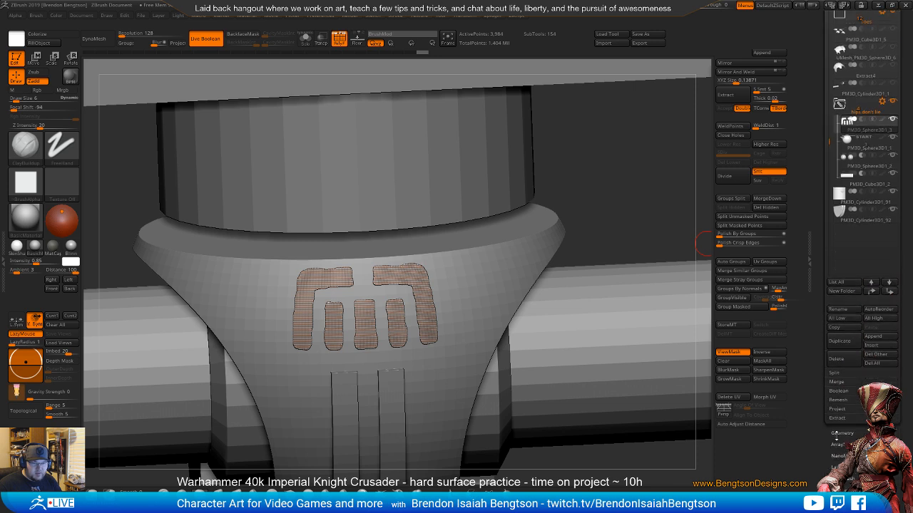
click(839, 429)
drag(842, 185, 841, 258)
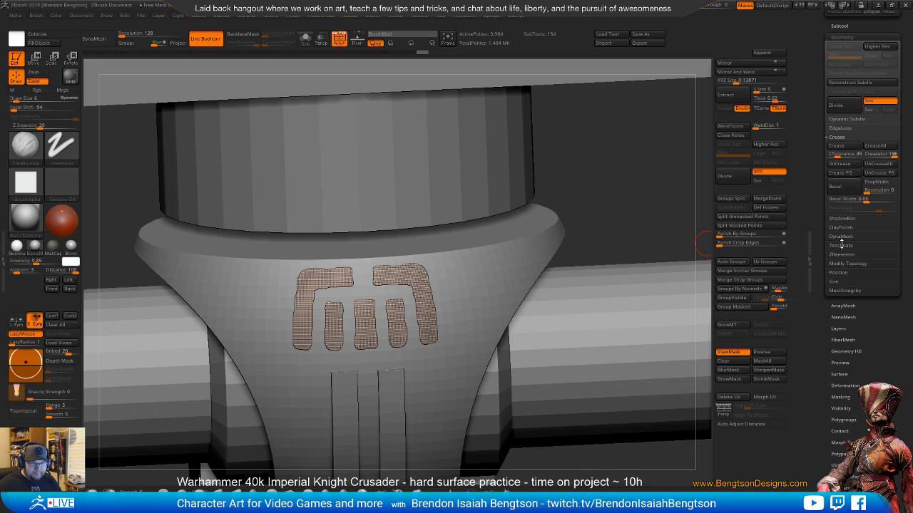
click(842, 255)
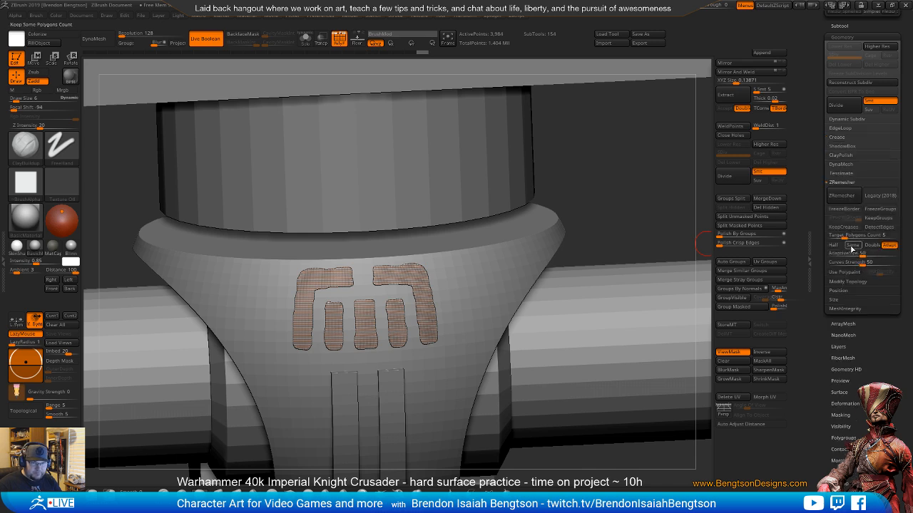
click(835, 246)
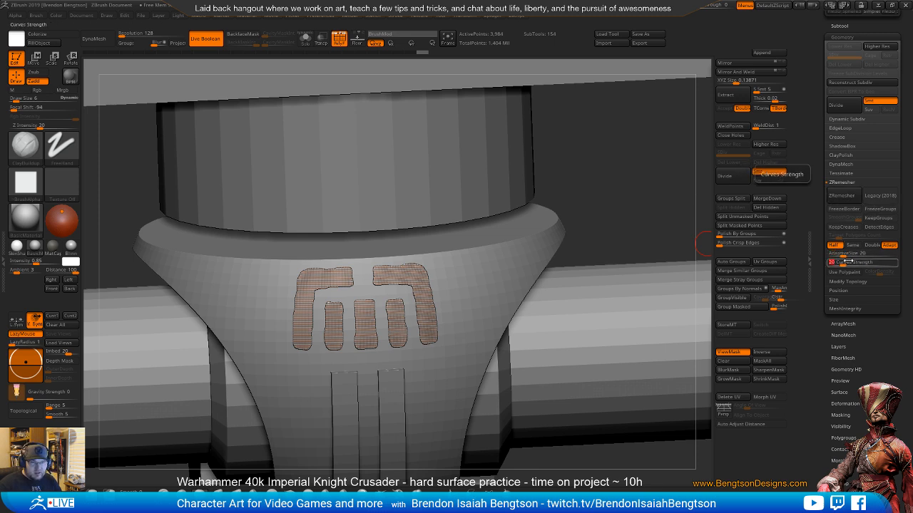
click(842, 196)
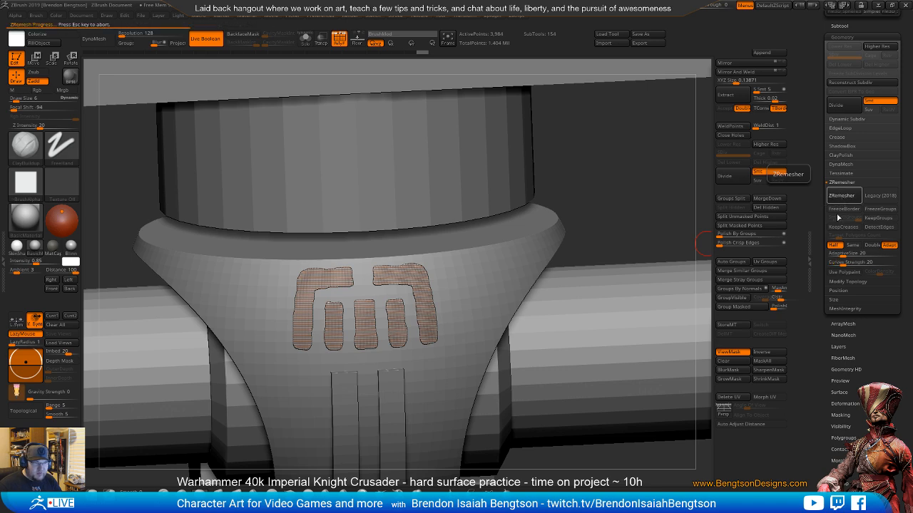
drag(679, 237, 379, 316)
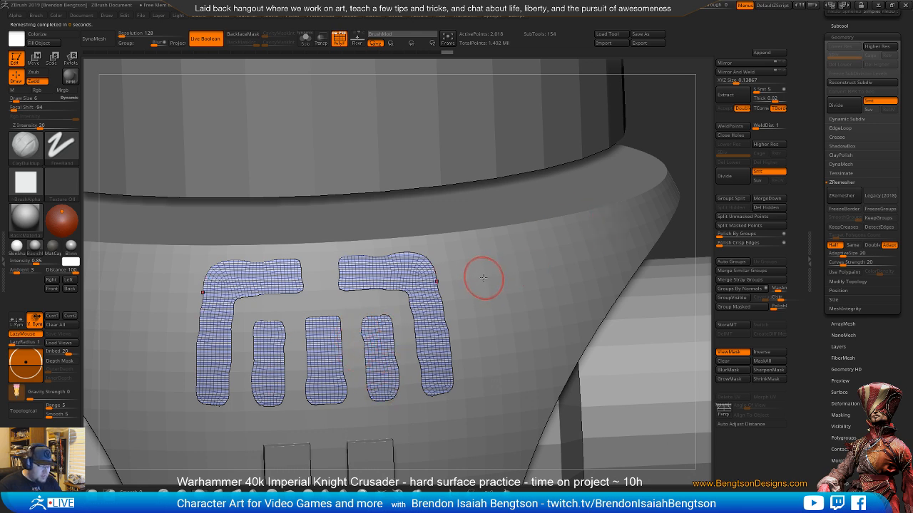
- Square off the rounded ends of the emblem's three inner bars with the Move Topological brush at draw size 3
key(b)
key(m)
key(t)
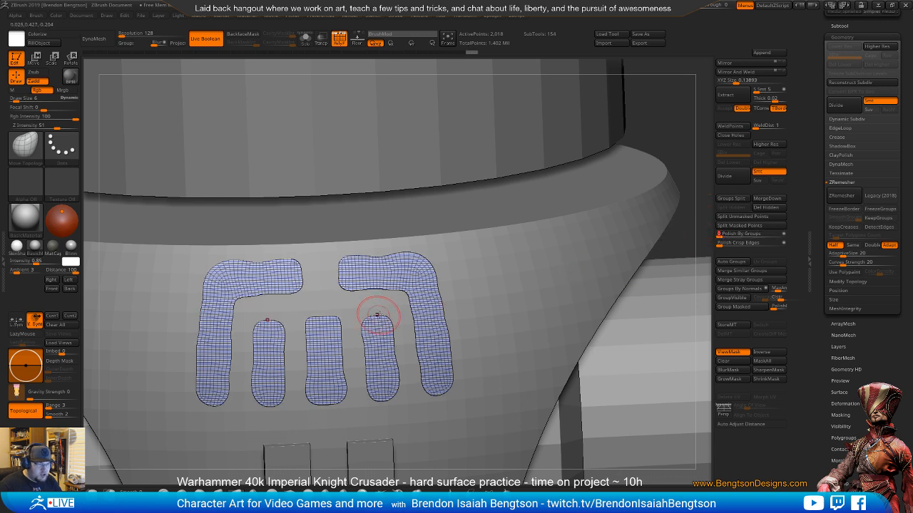
key(space)
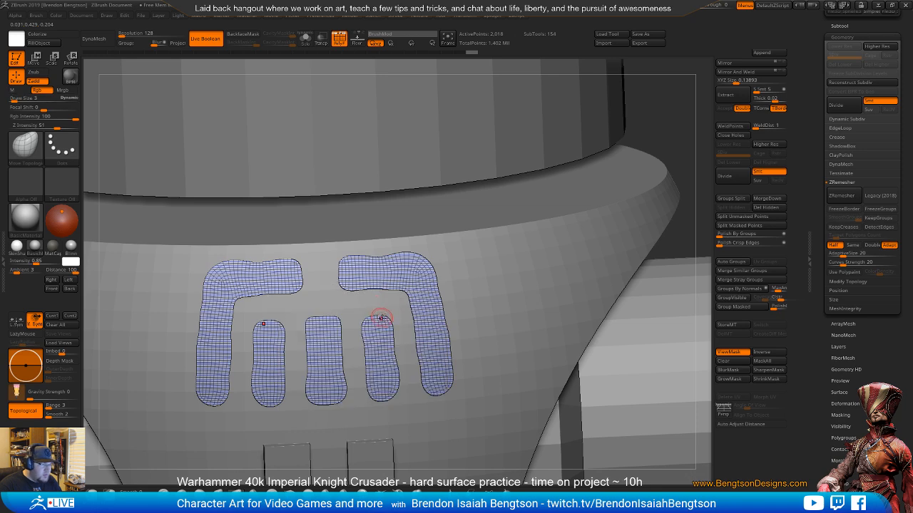
mouse_move(378, 325)
right_down()
mouse_move(373, 360)
mouse_move(388, 349)
mouse_move(380, 356)
mouse_move(383, 315)
right_up()
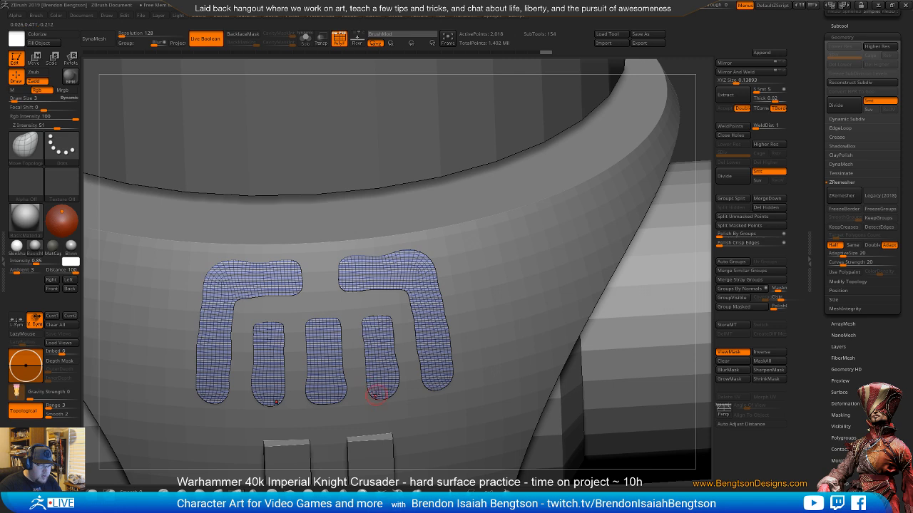
right_drag(365, 381, 365, 382)
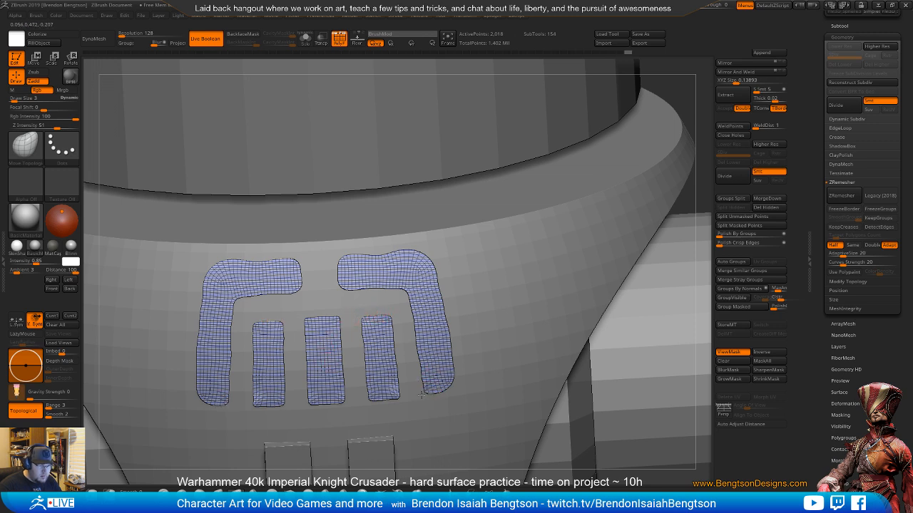
- Pull the rounded lower ends of the two outer brackets into square corners
mouse_move(447, 378)
right_down()
mouse_move(431, 382)
mouse_move(456, 385)
mouse_move(446, 392)
right_up()
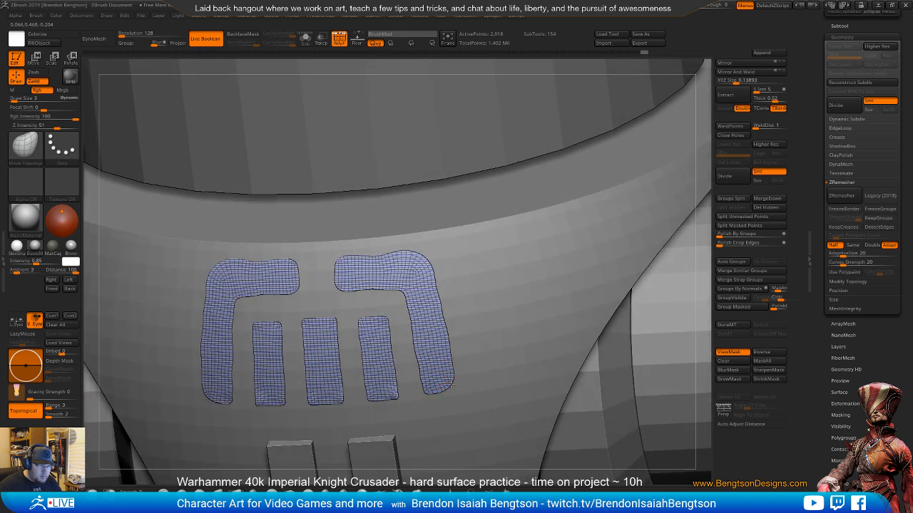
ctrl+drag(451, 384, 456, 392)
right_drag(457, 390, 399, 325)
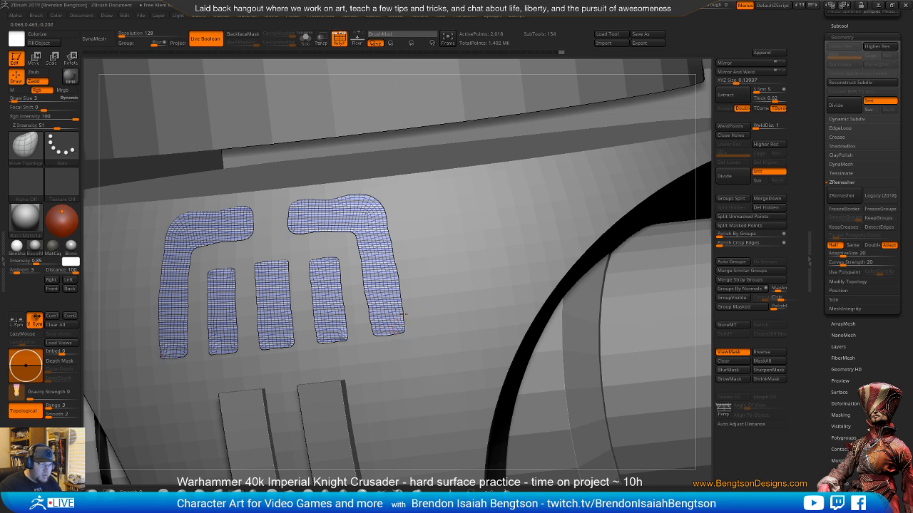
- Sharpen the brackets' upper outer corners, inner elbows and facing ends into crisp corners
mouse_move(377, 199)
mouse_down()
mouse_move(385, 220)
mouse_move(358, 199)
mouse_move(325, 201)
mouse_move(351, 197)
mouse_move(338, 198)
mouse_up()
mouse_move(282, 229)
right_down()
mouse_move(277, 212)
mouse_move(324, 246)
mouse_move(323, 259)
mouse_move(325, 248)
right_up()
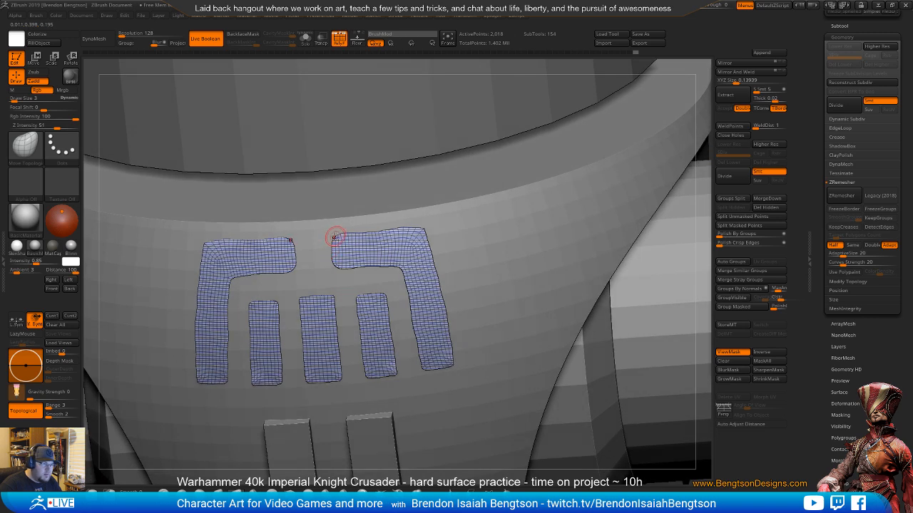
drag(337, 235, 331, 240)
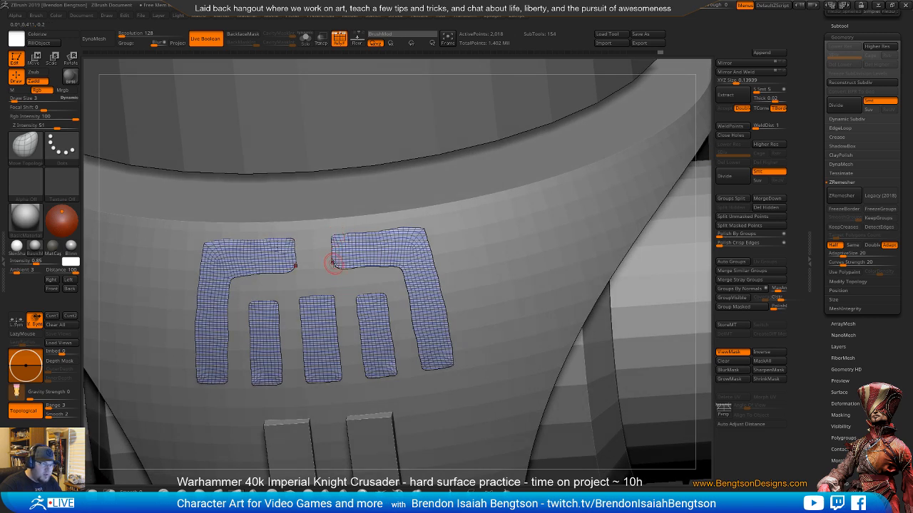
drag(332, 267, 347, 269)
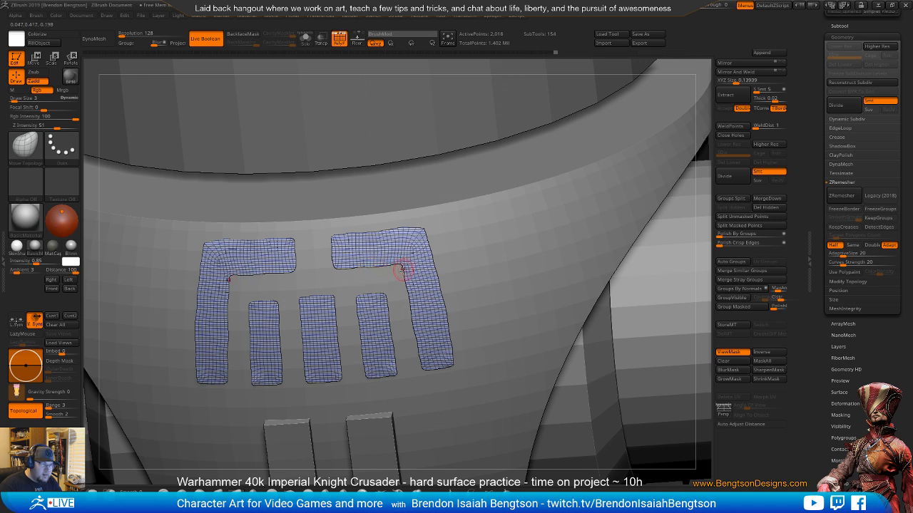
drag(403, 276, 405, 277)
- ZRemesh the reshaped emblem at half the polygon count with adaptive size 20 and curves strength 20
right_drag(397, 272, 617, 298)
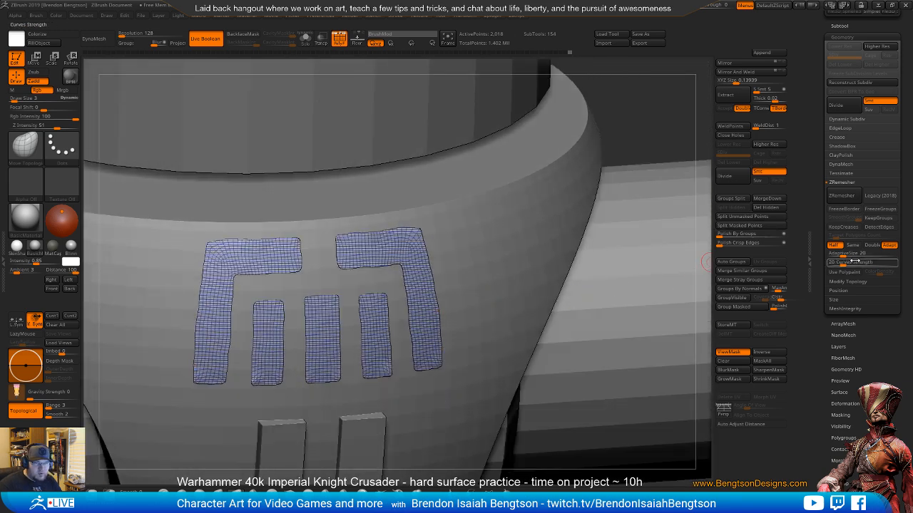
click(840, 197)
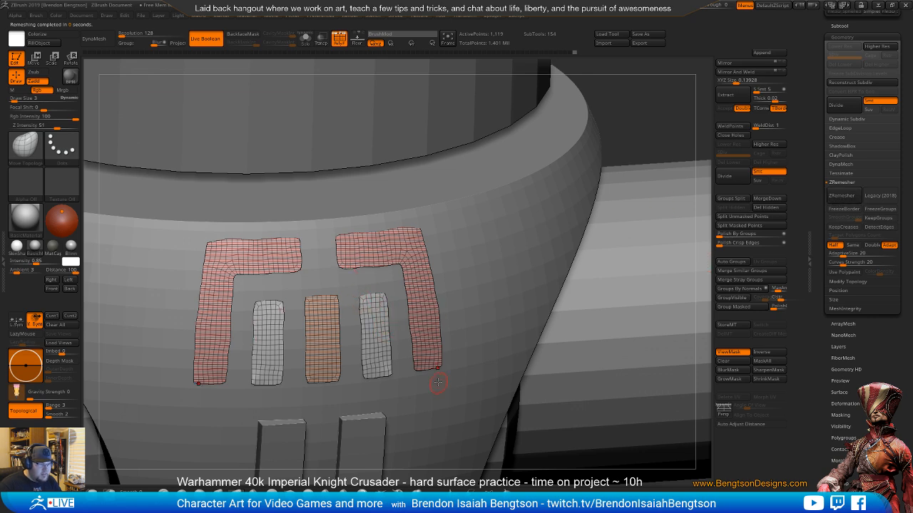
right_drag(373, 348, 365, 378)
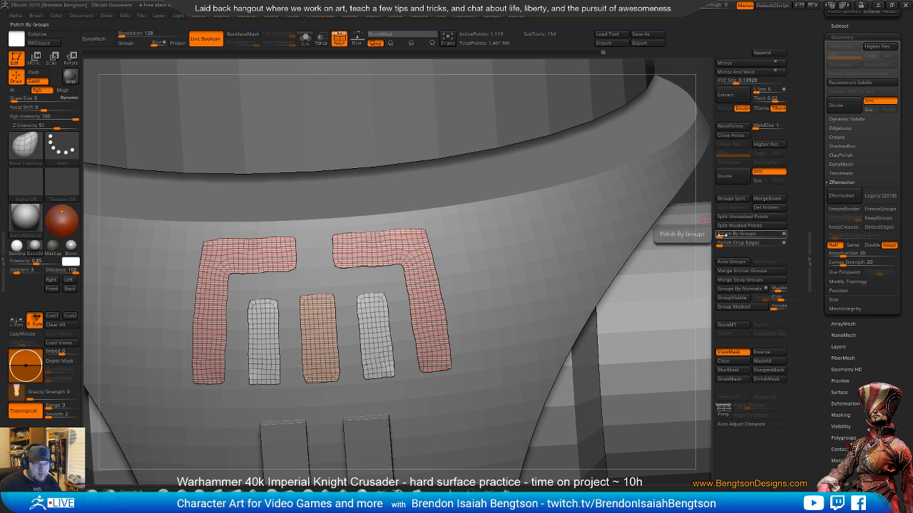
- Mask the corners of the brackets and bars, straighten their edges with Polish By Groups, and clear the mask
key(ctrl)
mouse_move(424, 230)
ctrl+mouse_down()
mouse_move(428, 237)
mouse_move(420, 231)
ctrl+mouse_up()
ctrl+drag(333, 237, 338, 271)
ctrl+drag(410, 264, 393, 267)
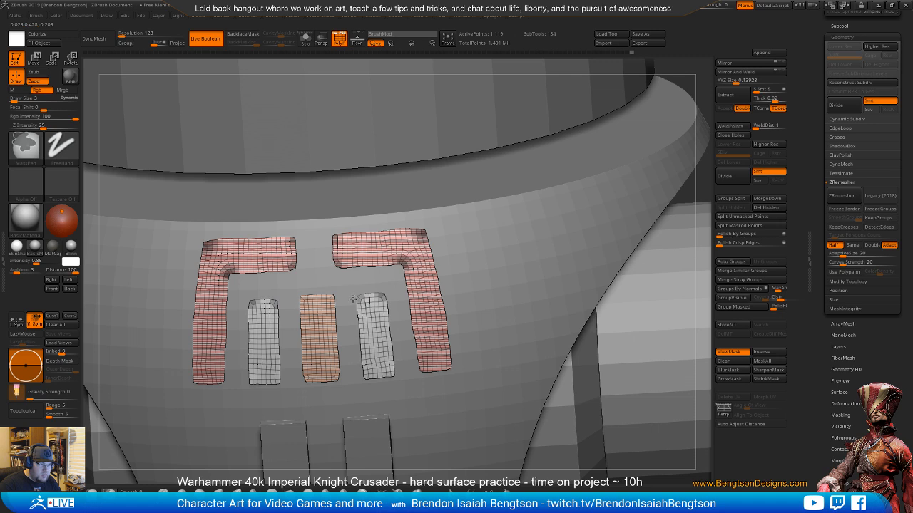
ctrl+drag(366, 379, 394, 378)
ctrl+drag(331, 379, 339, 379)
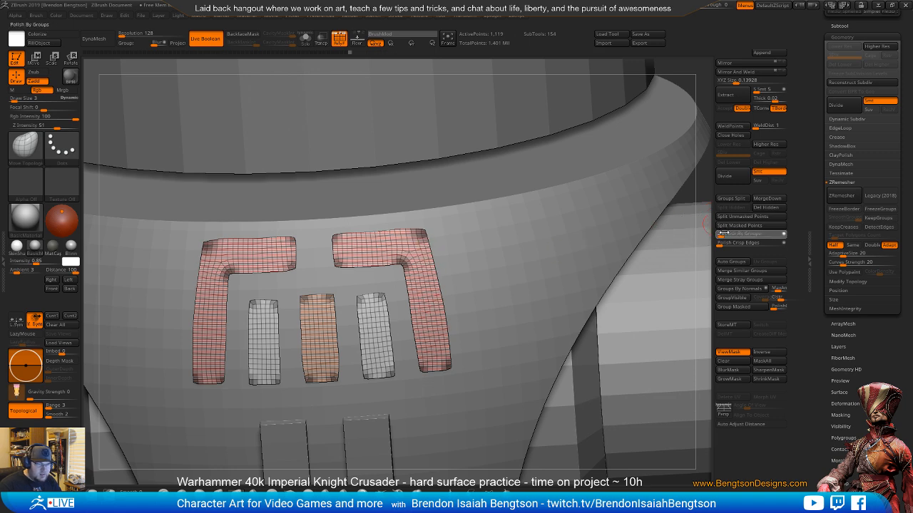
alt+drag(579, 350, 607, 197)
- Try to ZRemesh the polished emblem at half the polygon count and undo it
click(838, 196)
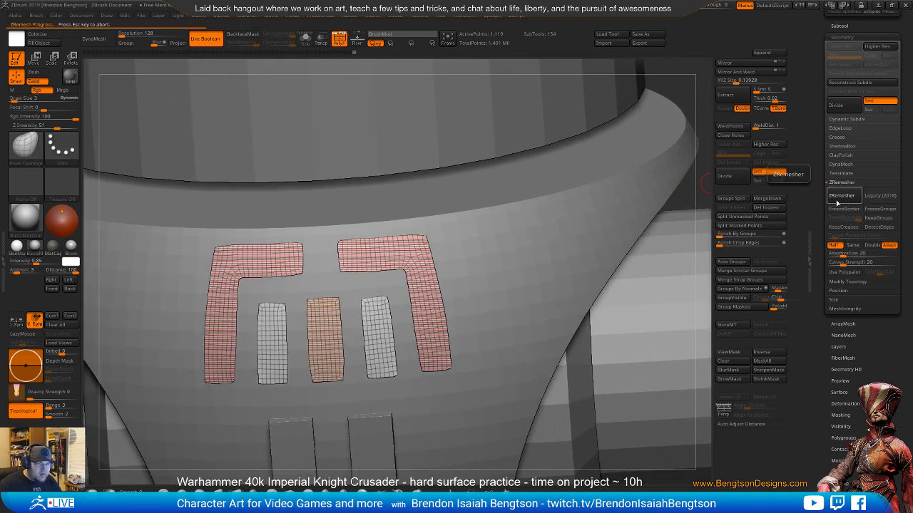
key(ctrl+z)
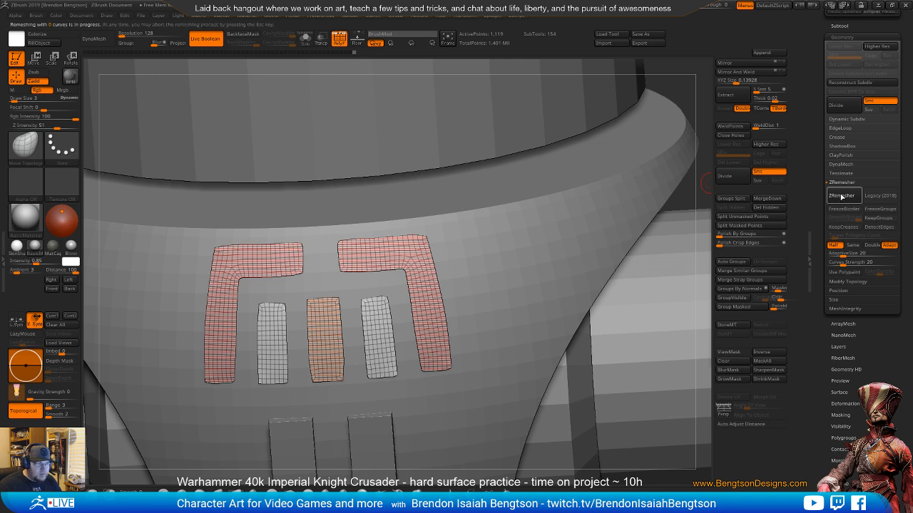
click(842, 196)
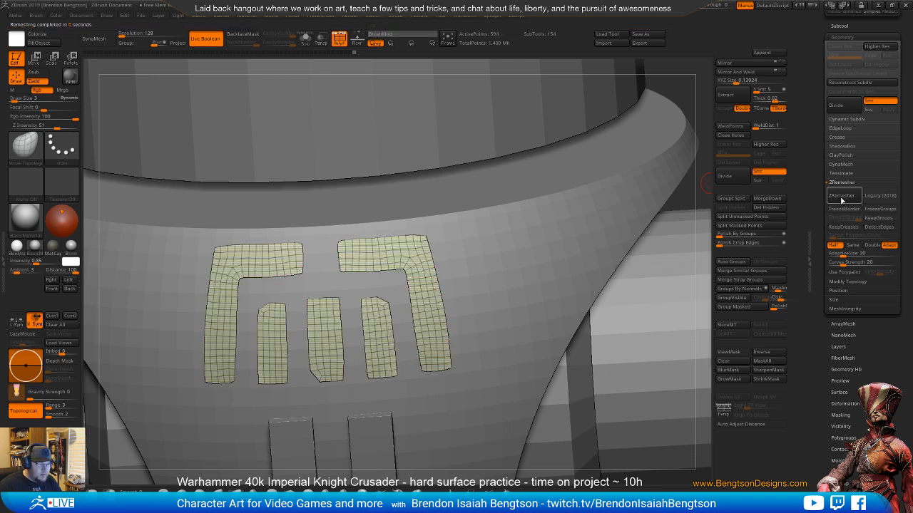
key(ctrl+z)
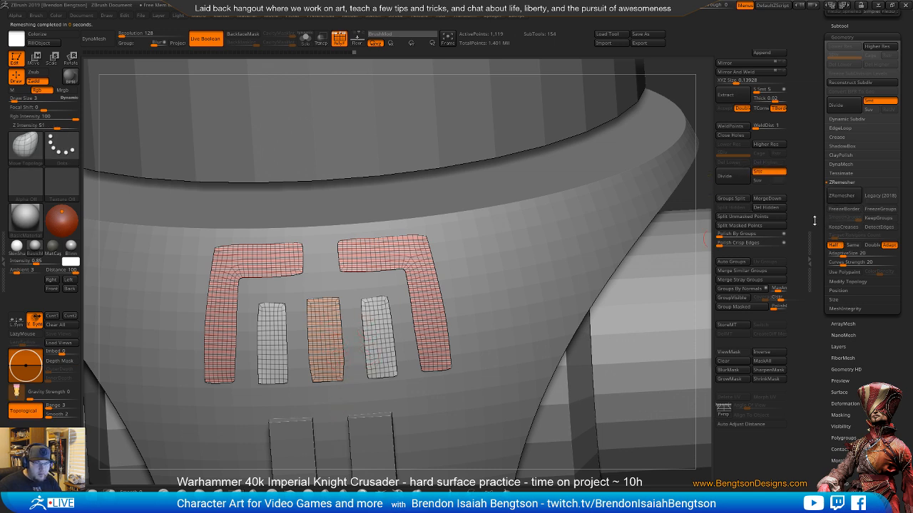
- ZRemesh the emblem at double the polygon count and again at half, undoing the extra half pass
click(871, 244)
click(848, 197)
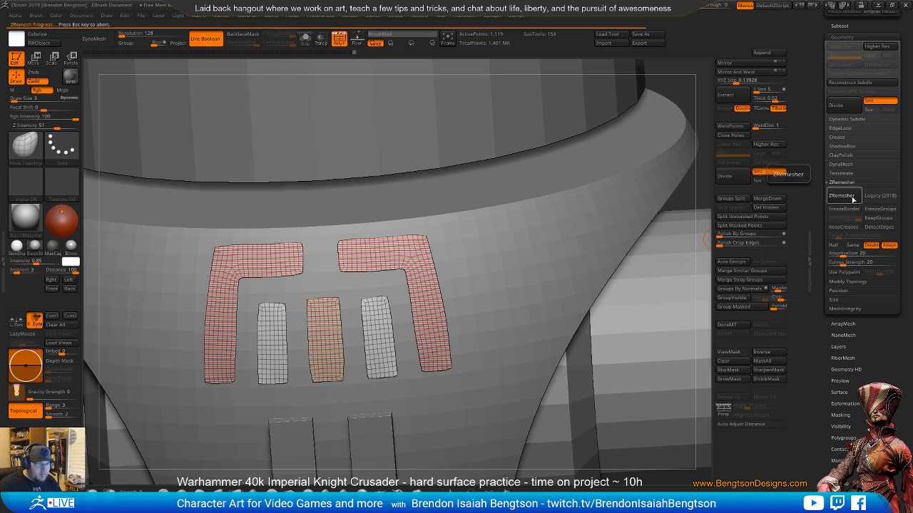
click(833, 245)
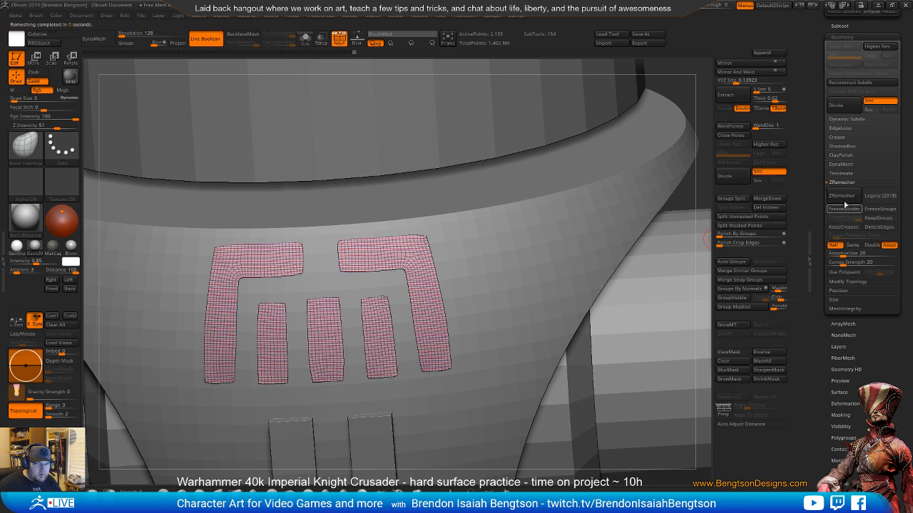
click(843, 196)
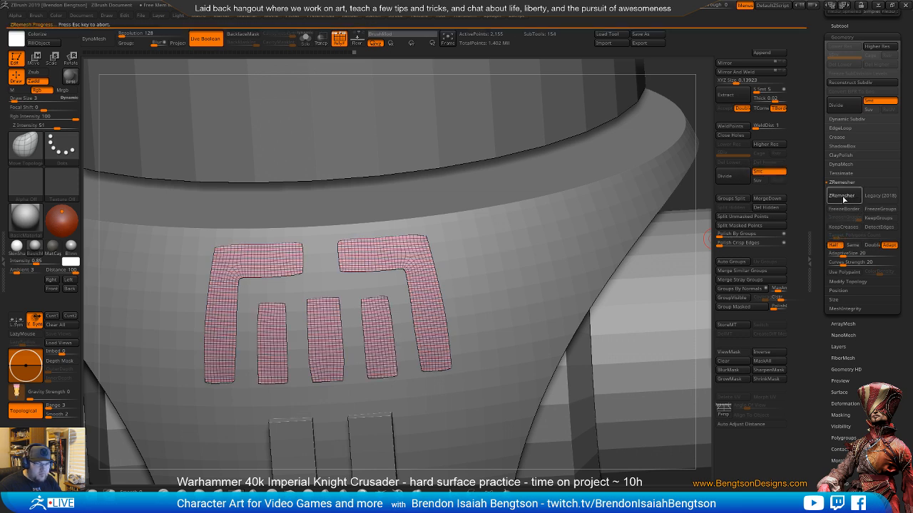
click(842, 197)
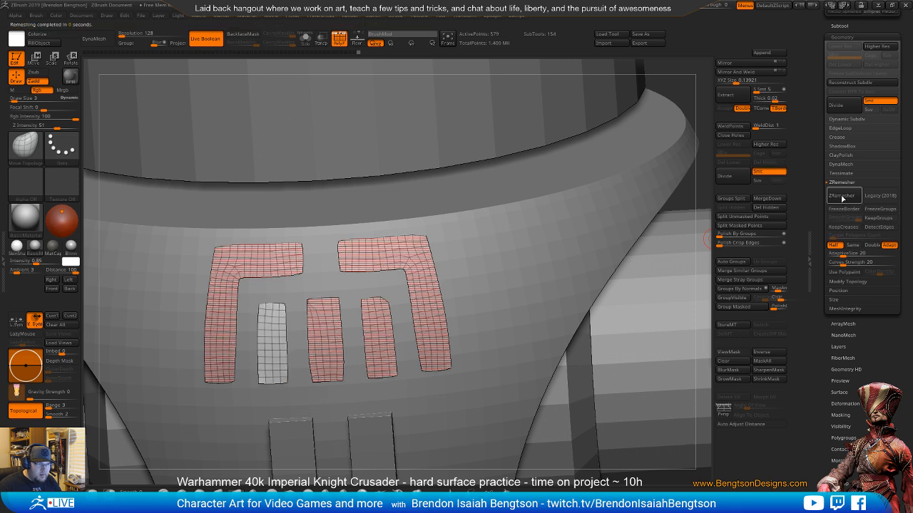
key(ctrl+z)
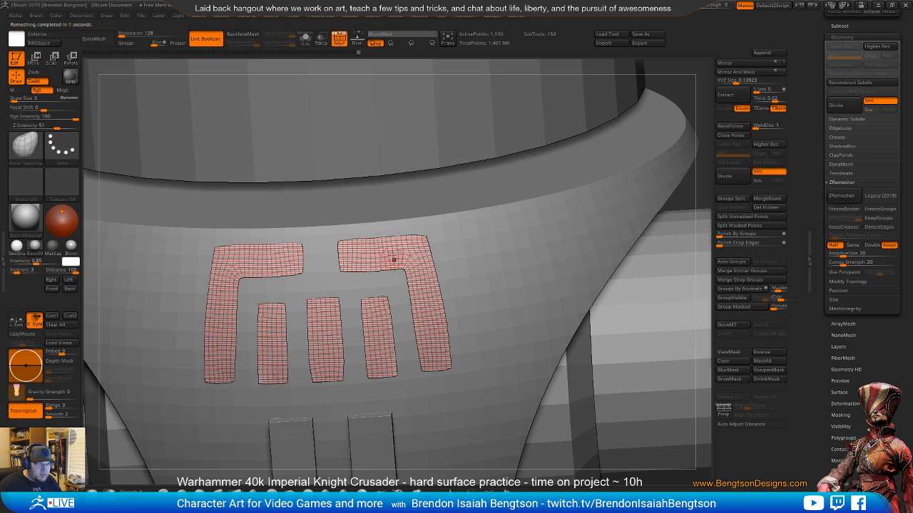
- Isolate the emblem from the rest of the model with Solo mode
right_drag(401, 315, 411, 214)
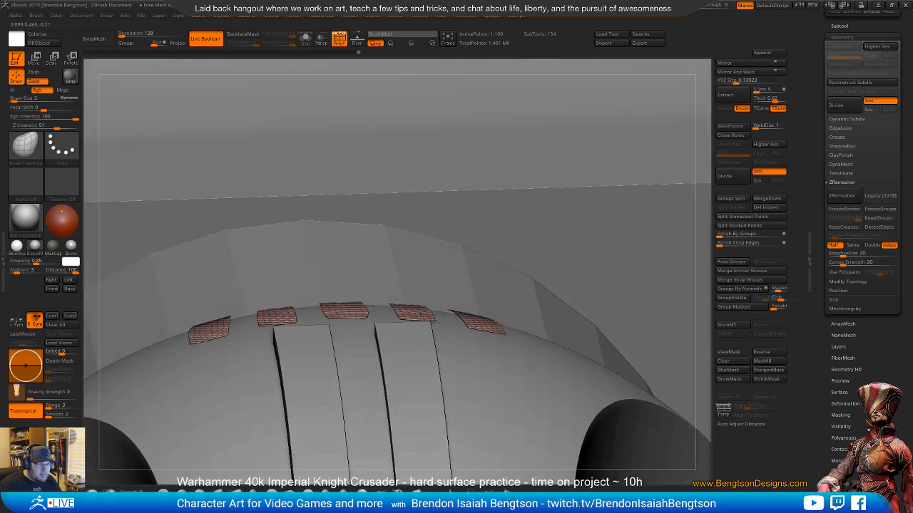
right_drag(437, 233, 452, 212)
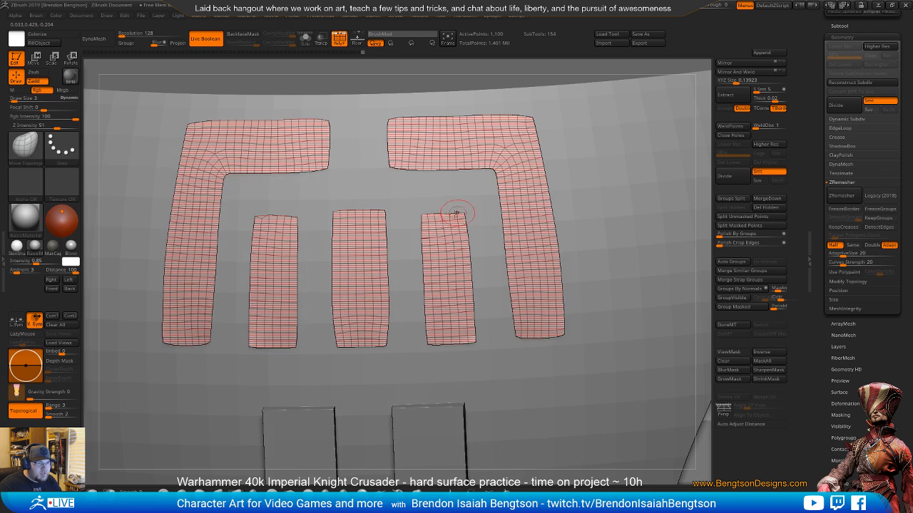
alt+right_drag(467, 266, 452, 266)
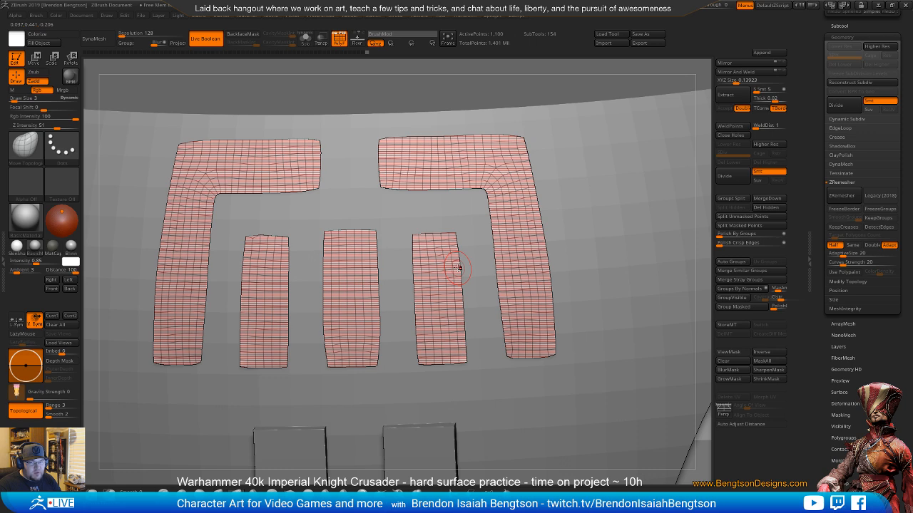
right_drag(491, 247, 462, 258)
key(ctrl+shift+s)
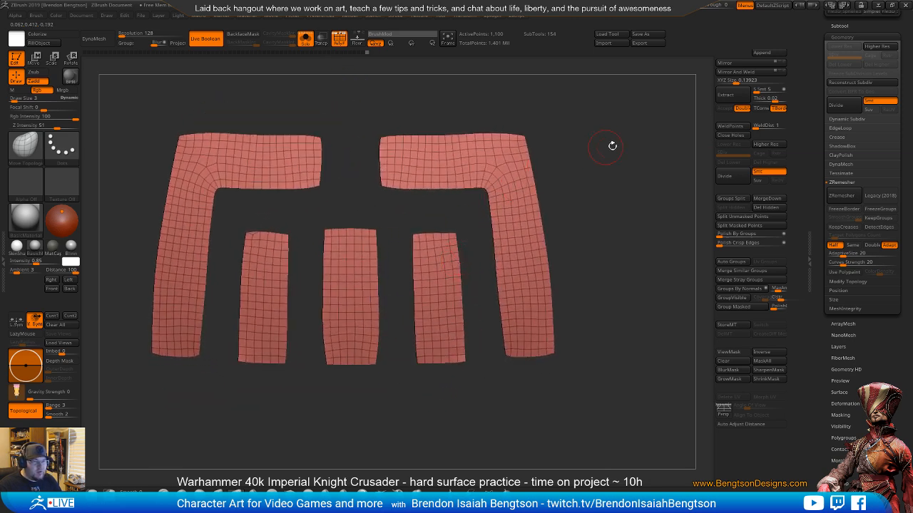
alt+right_drag(613, 172, 625, 202)
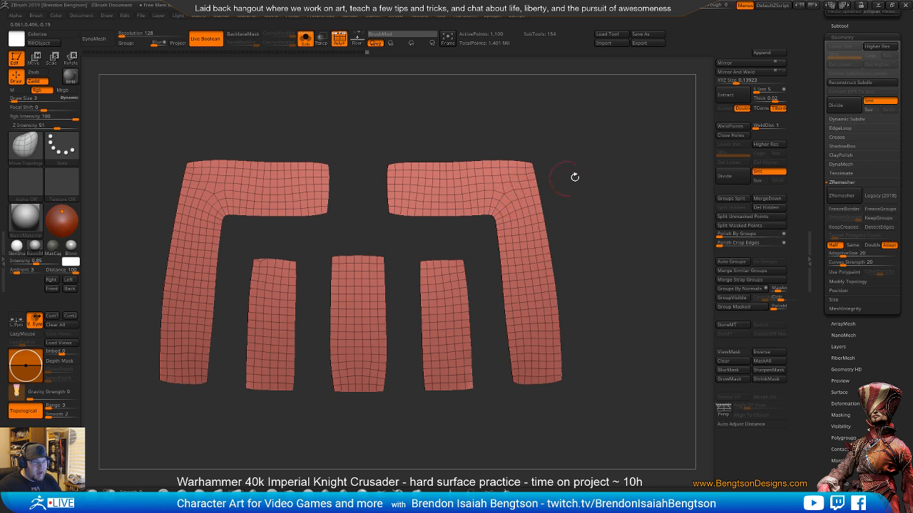
mouse_move(575, 177)
right_down()
mouse_move(609, 186)
mouse_move(599, 176)
mouse_move(609, 159)
mouse_move(609, 179)
right_up()
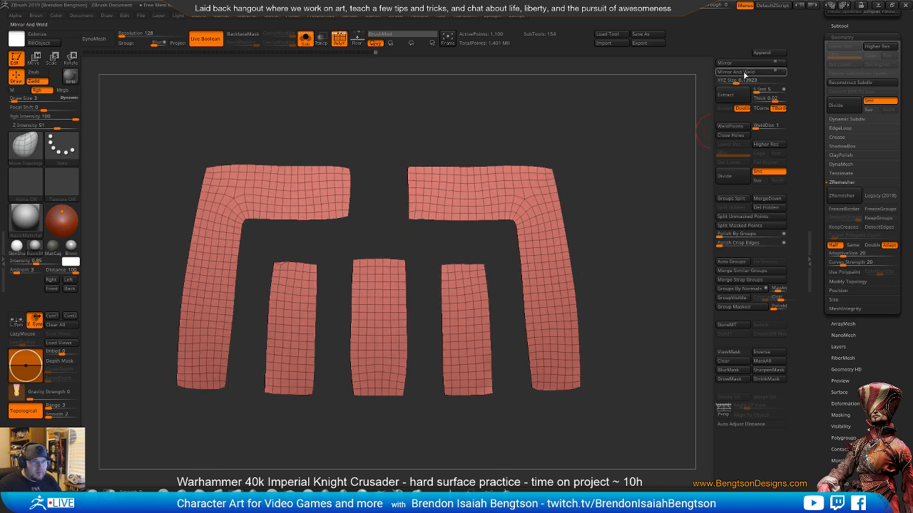
- Apply Mirror And Weld to the emblem to make its two halves symmetrical, undoing the surplus application
click(743, 73)
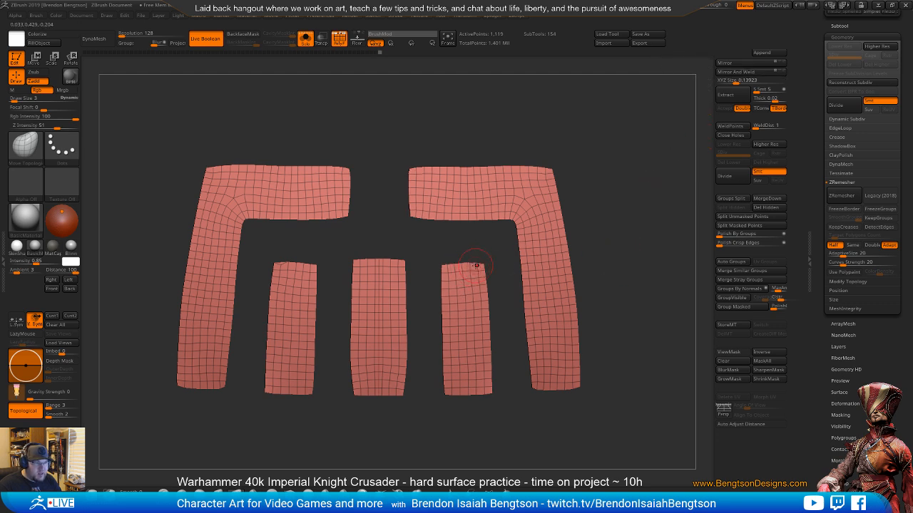
click(739, 72)
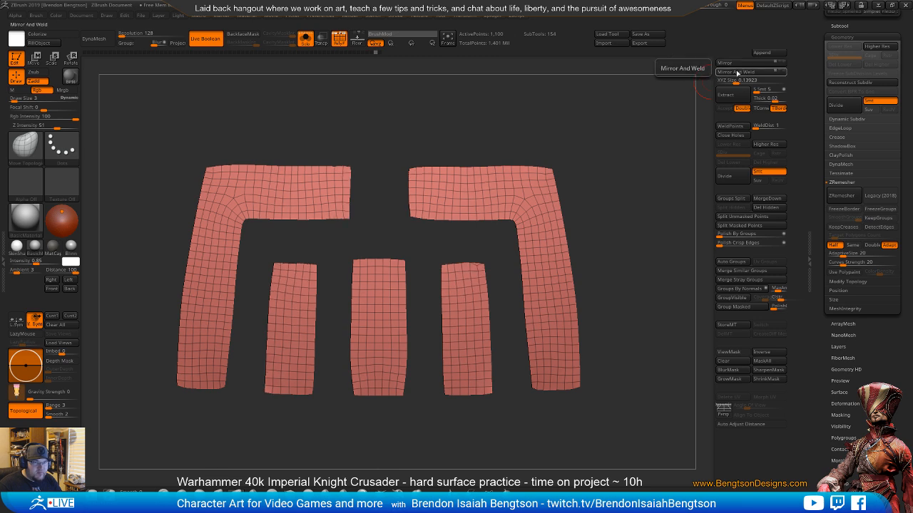
key(ctrl+z)
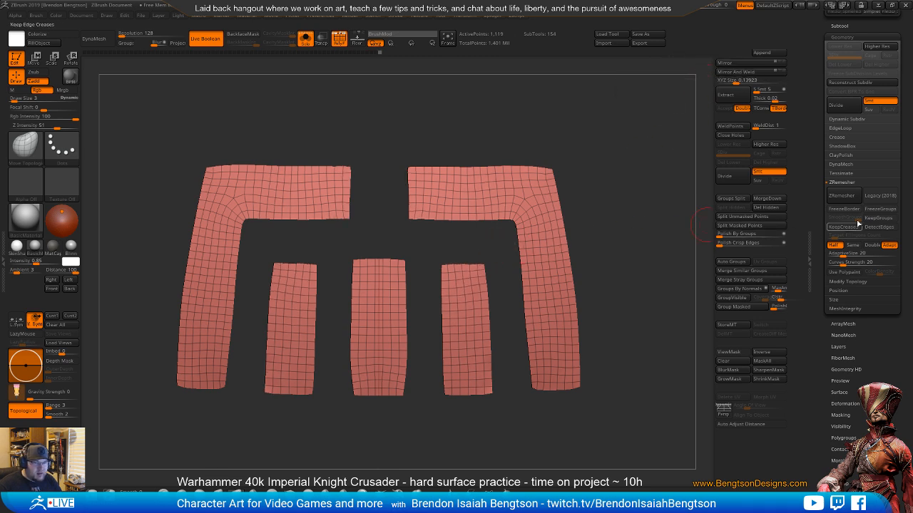
- Try another half-count ZRemesh on the mirrored emblem and undo it
click(841, 197)
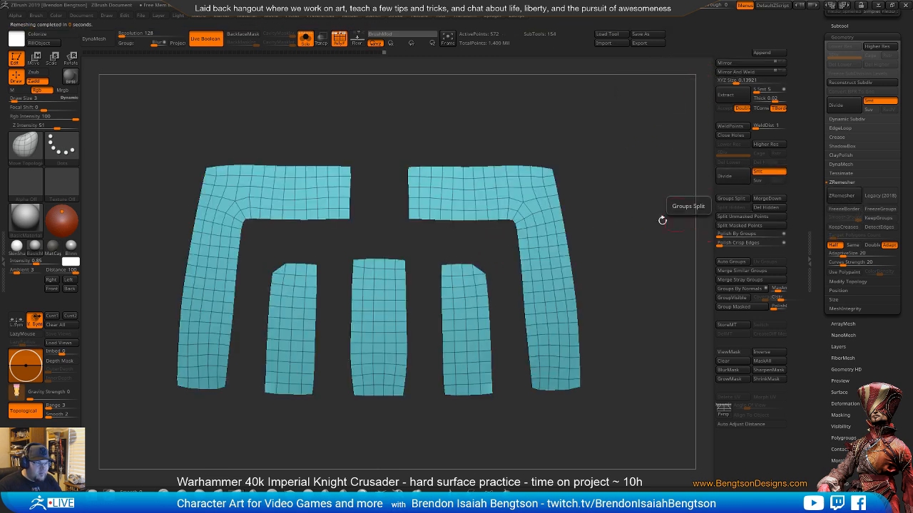
drag(636, 234, 641, 211)
key(ctrl+z)
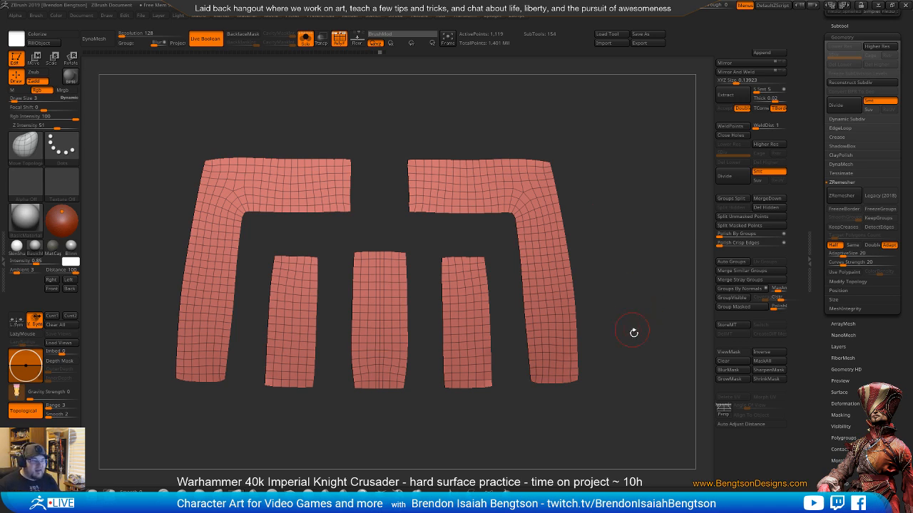
mouse_move(644, 347)
mouse_down()
mouse_move(620, 436)
mouse_move(646, 343)
mouse_up()
scroll(827, 346, down, 1)
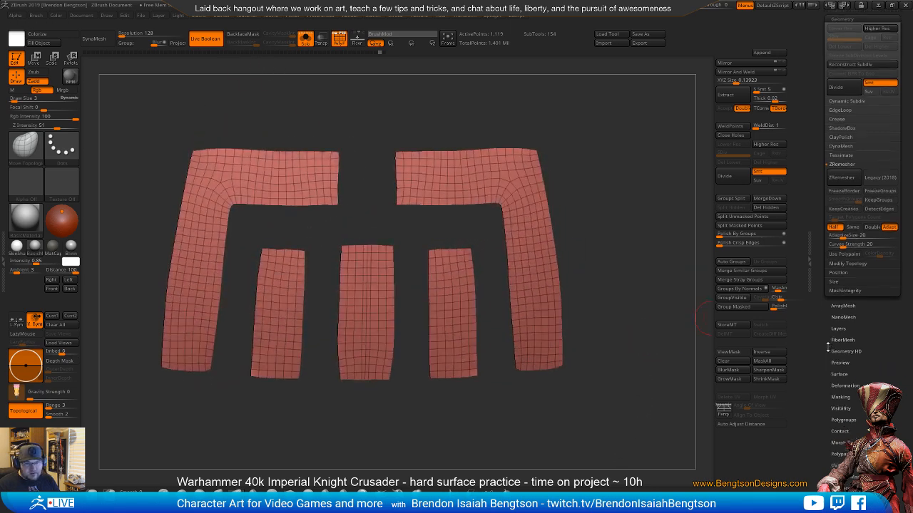
scroll(828, 346, down, 5)
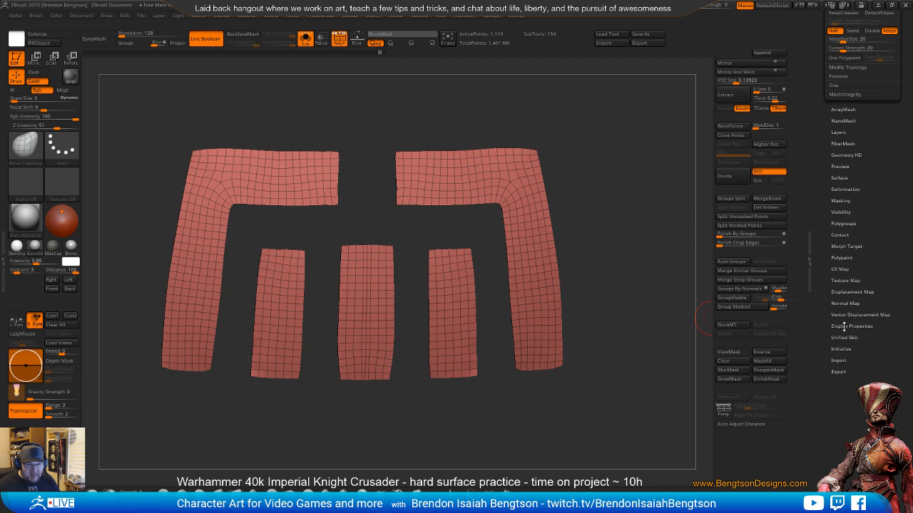
click(844, 326)
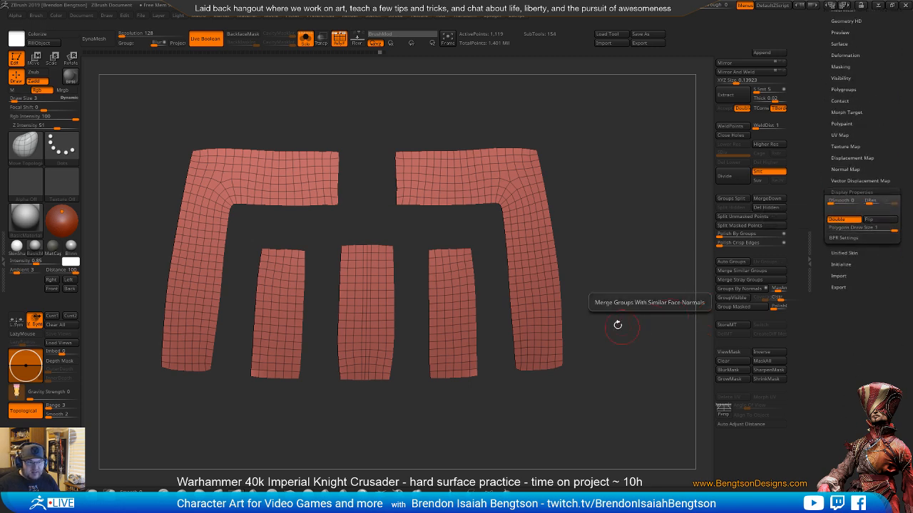
drag(618, 325, 653, 285)
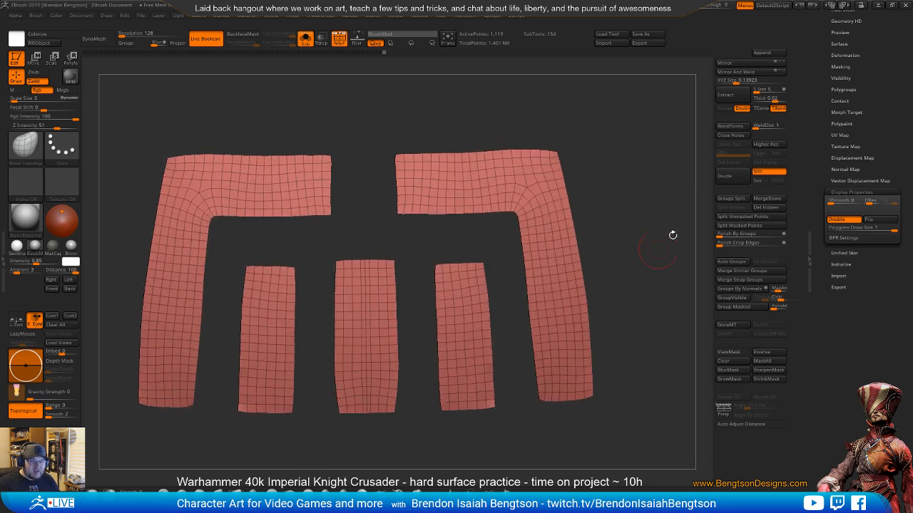
drag(819, 138, 820, 246)
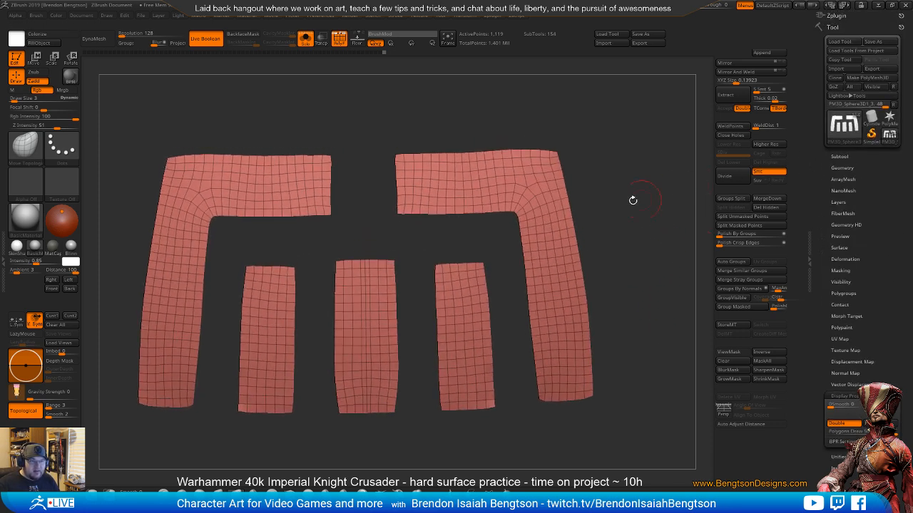
drag(632, 201, 632, 259)
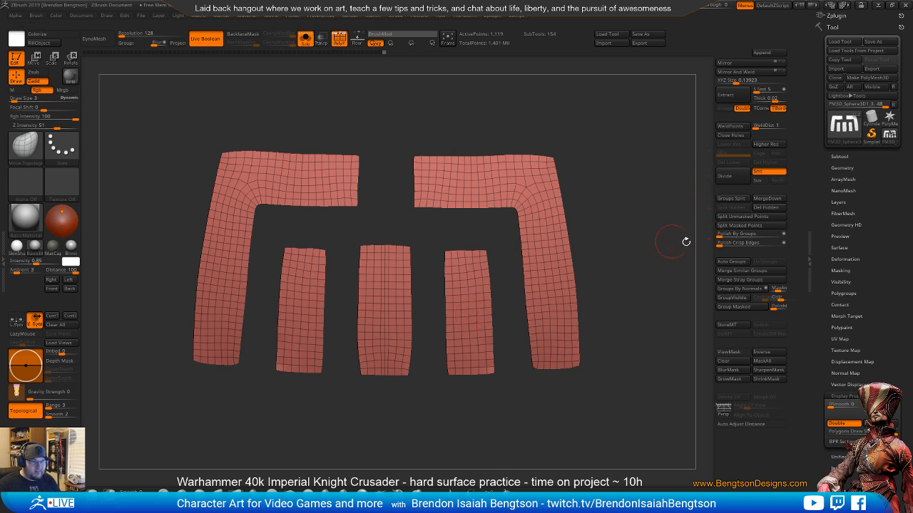
- Polygroup the emblem's matching shapes with Auto Groups and Merge Similar Groups, and split the two outer brackets off into their own subtool
click(730, 261)
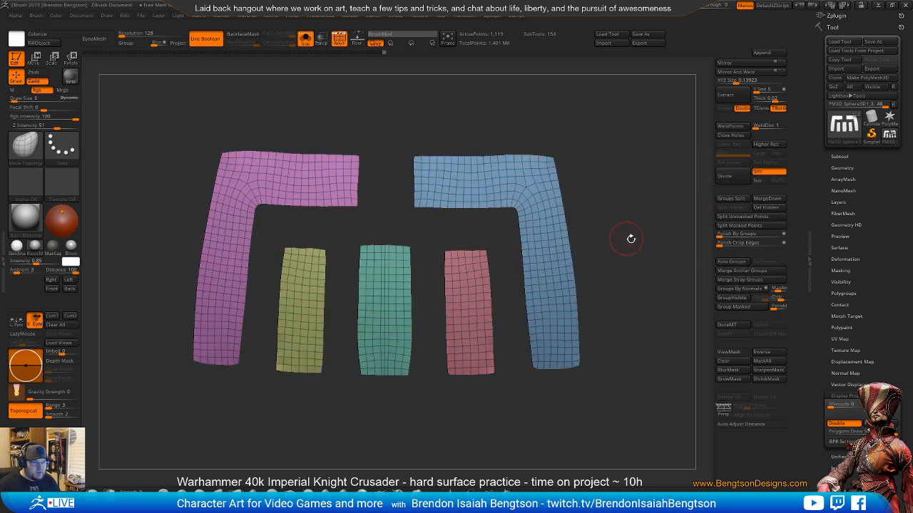
click(738, 271)
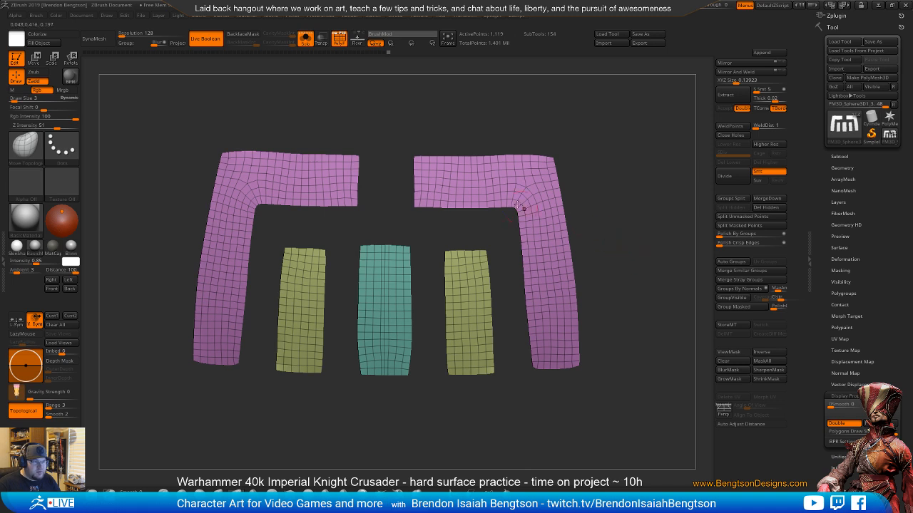
ctrl+shift+click(525, 188)
ctrl+shift+click(525, 187)
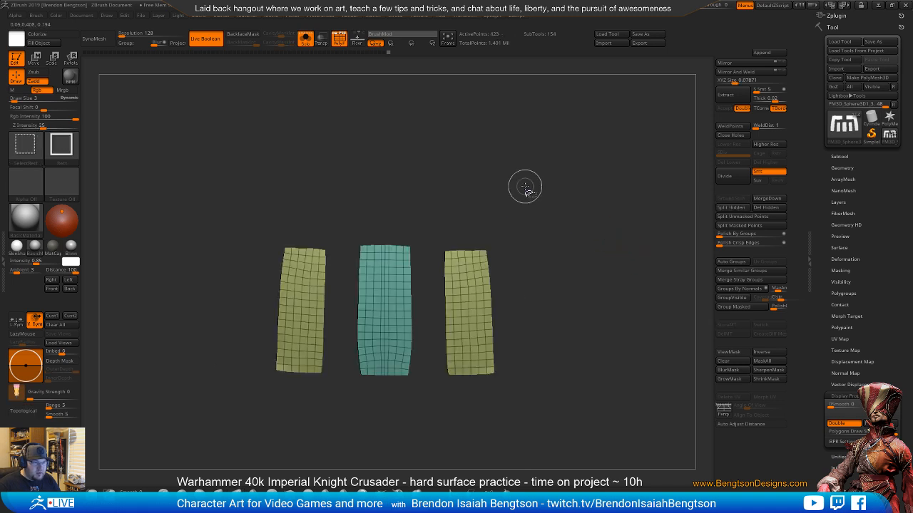
click(738, 207)
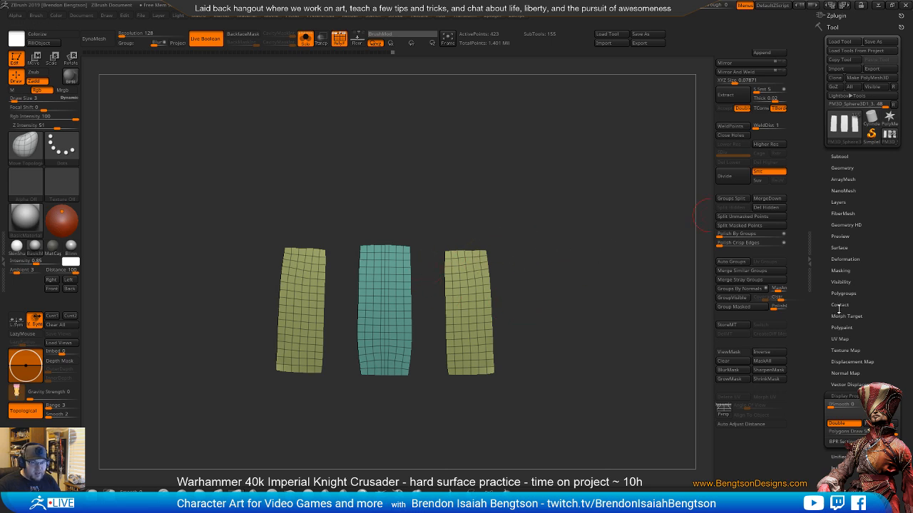
- Try a ZRemesh at half the polygon count on the three separated bars
click(839, 158)
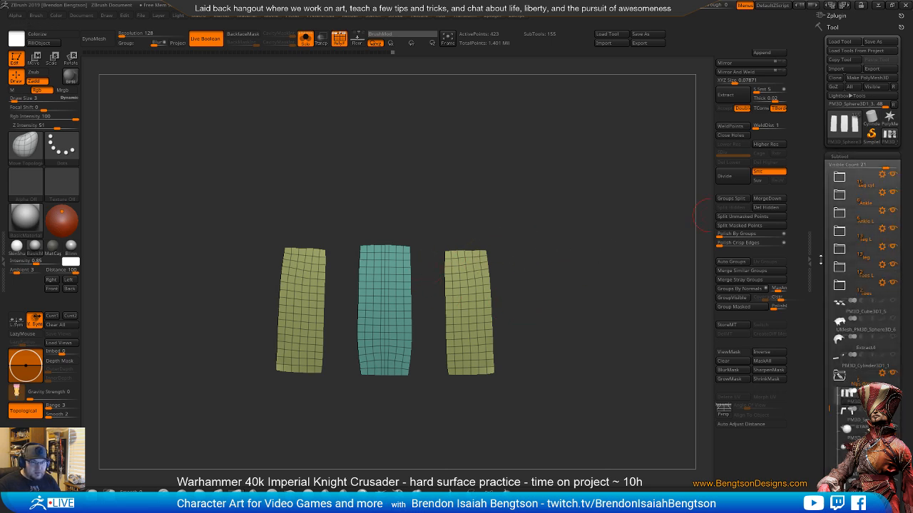
drag(824, 297, 822, 230)
scroll(831, 388, down, 10)
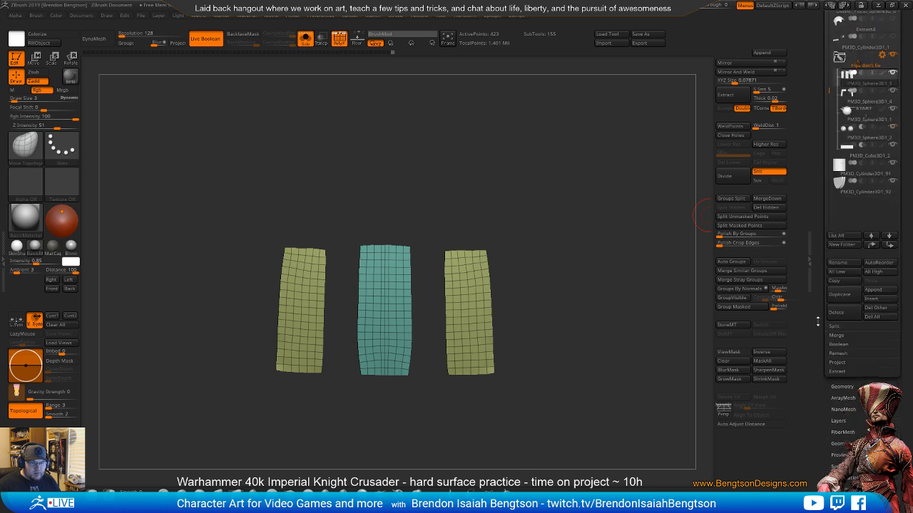
scroll(845, 300, up, 3)
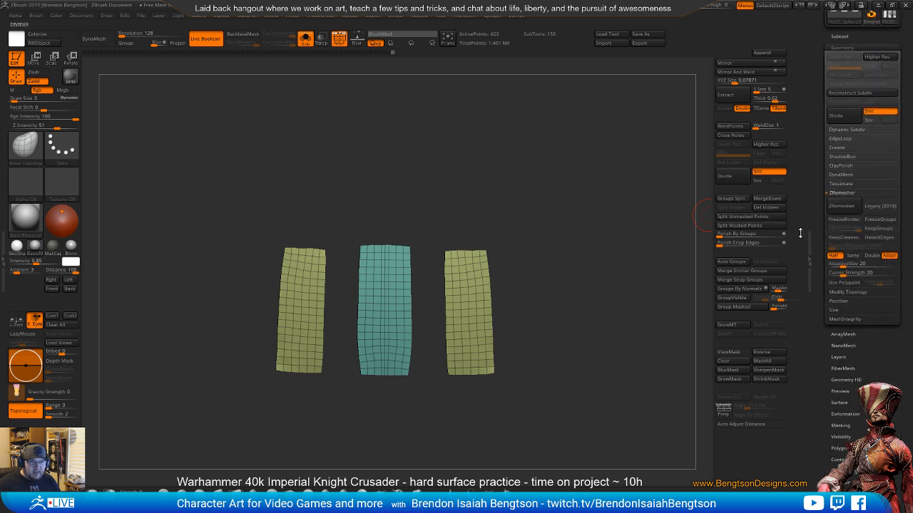
click(848, 208)
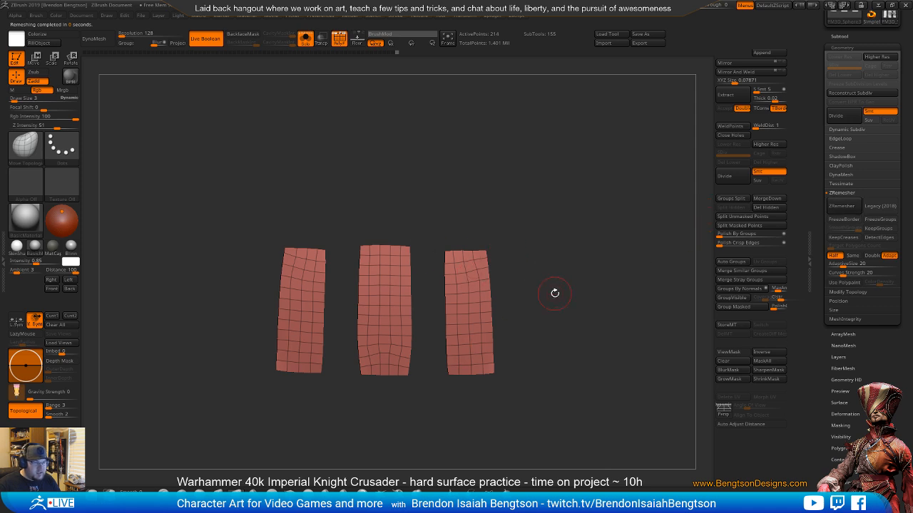
drag(553, 295, 597, 274)
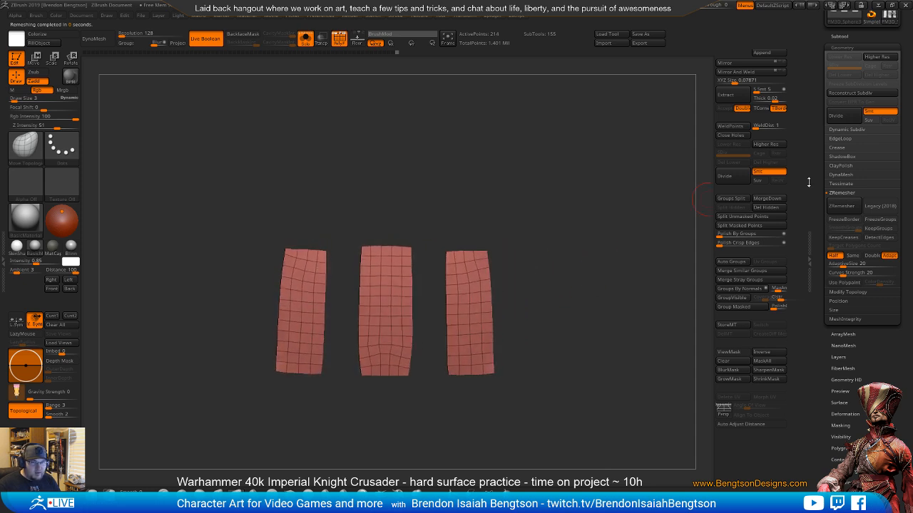
- Undo the remesh, try the half-count ZRemesh again with DetectEdges toggled, and undo that too
click(879, 237)
key(ctrl)
key(shift+f)
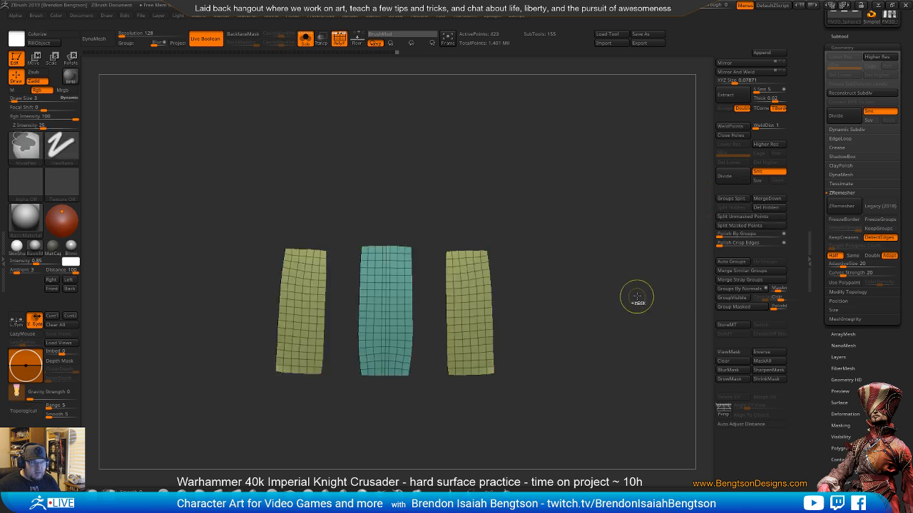
click(841, 207)
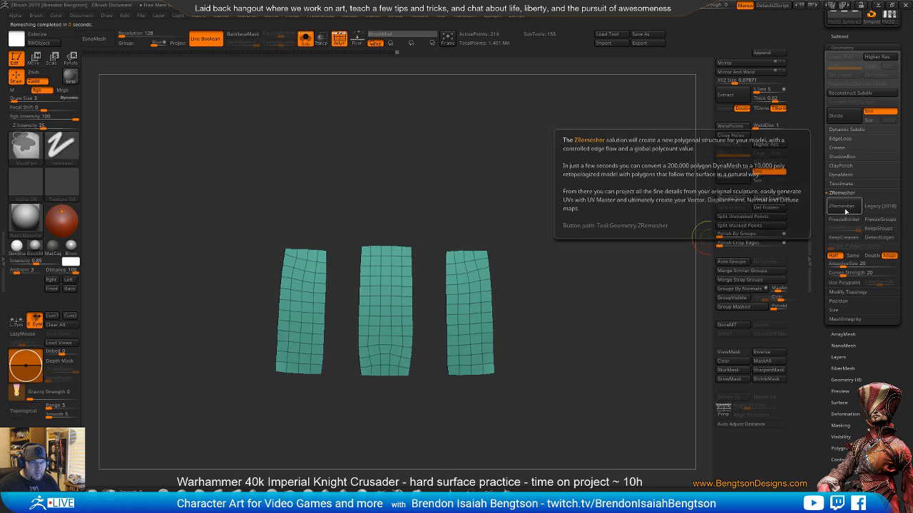
click(842, 209)
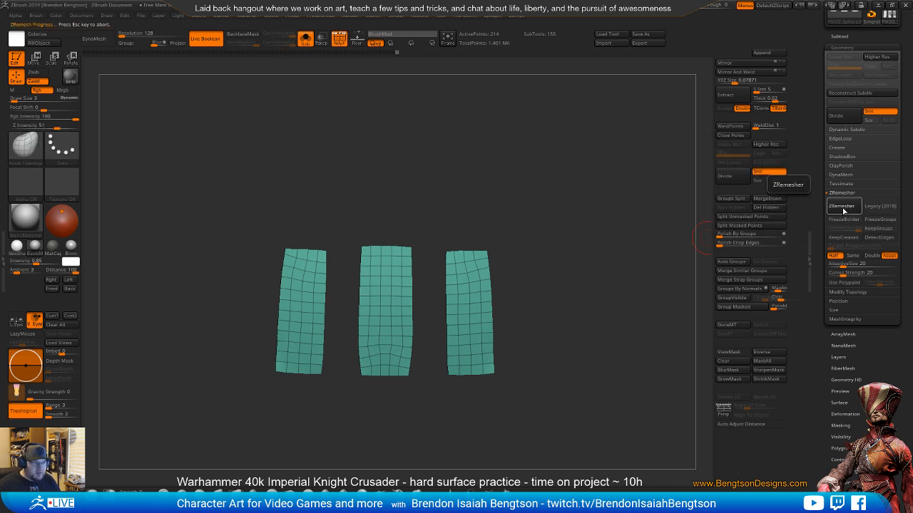
key(ctrl+z)
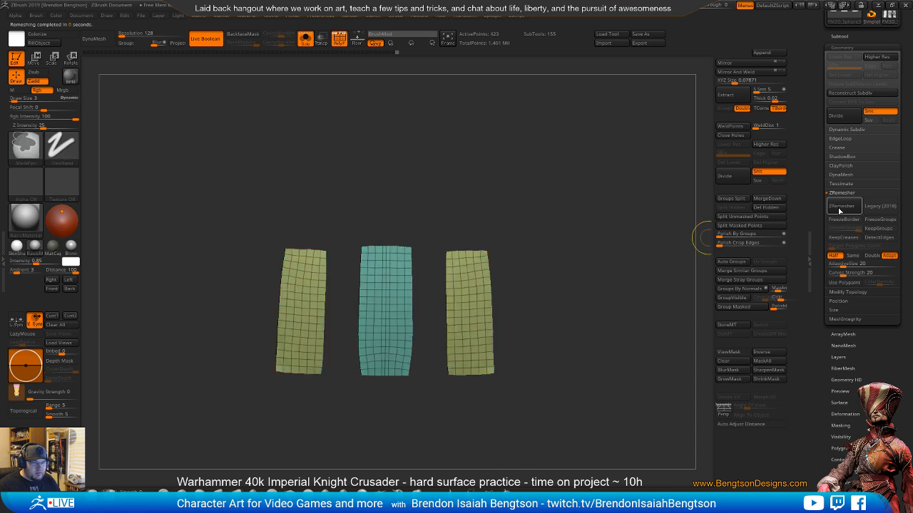
- ZRemesh the three bars at half the polygon count with DetectEdges off and check their topology from several angles
click(841, 210)
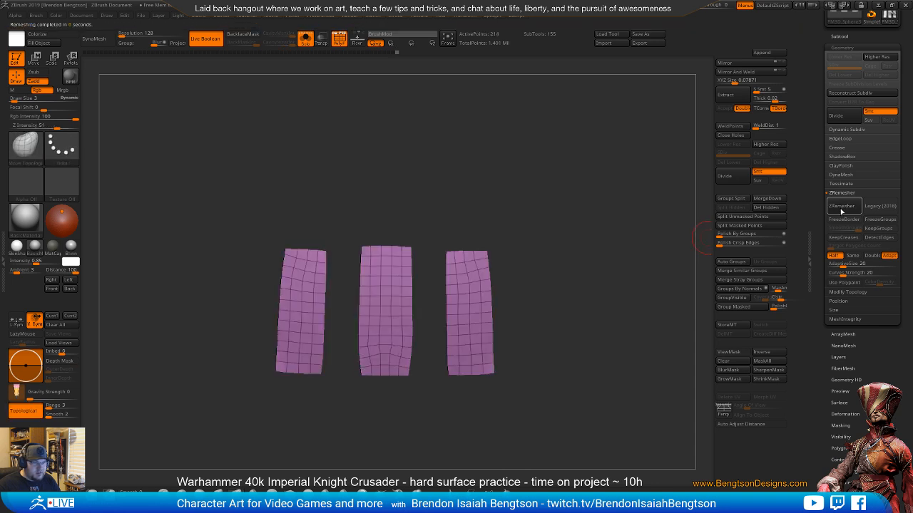
mouse_move(586, 336)
mouse_down()
mouse_move(588, 354)
mouse_move(583, 324)
mouse_move(591, 332)
mouse_move(566, 387)
mouse_move(582, 321)
mouse_up()
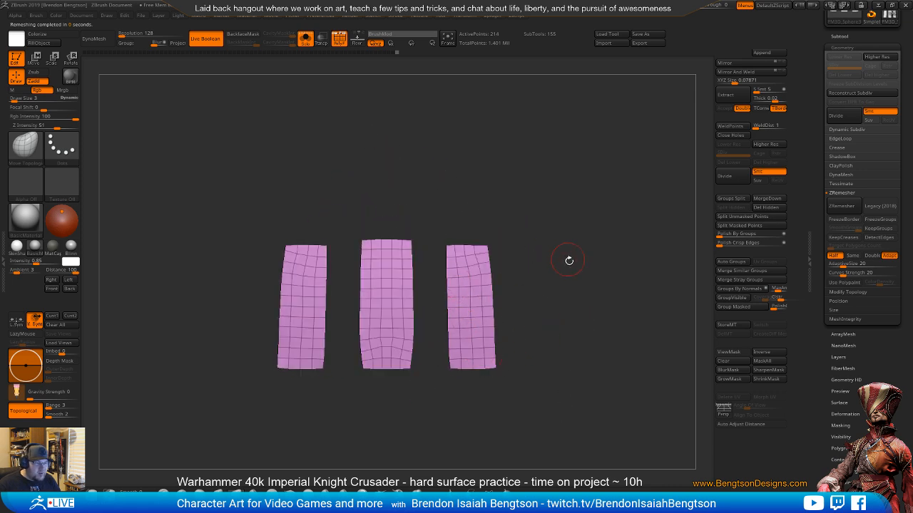
mouse_move(569, 261)
mouse_down()
mouse_move(591, 261)
mouse_move(570, 273)
mouse_up()
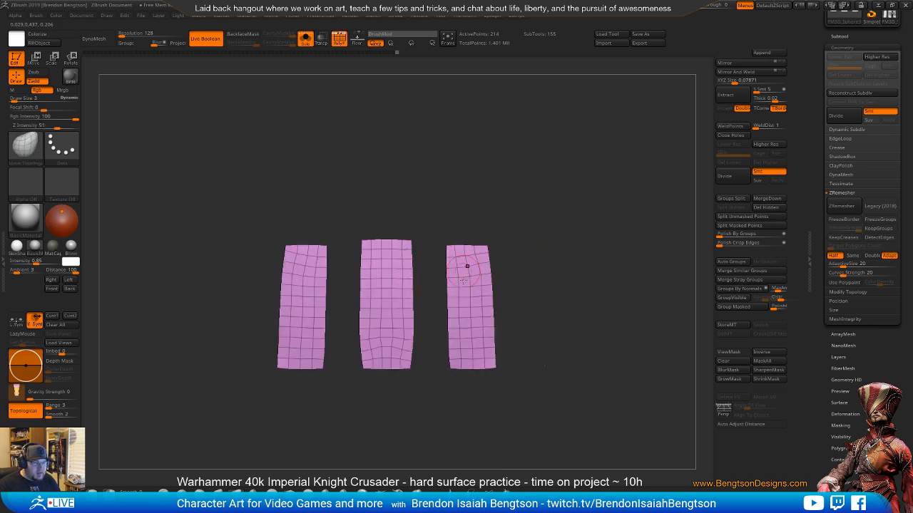
drag(544, 256, 564, 262)
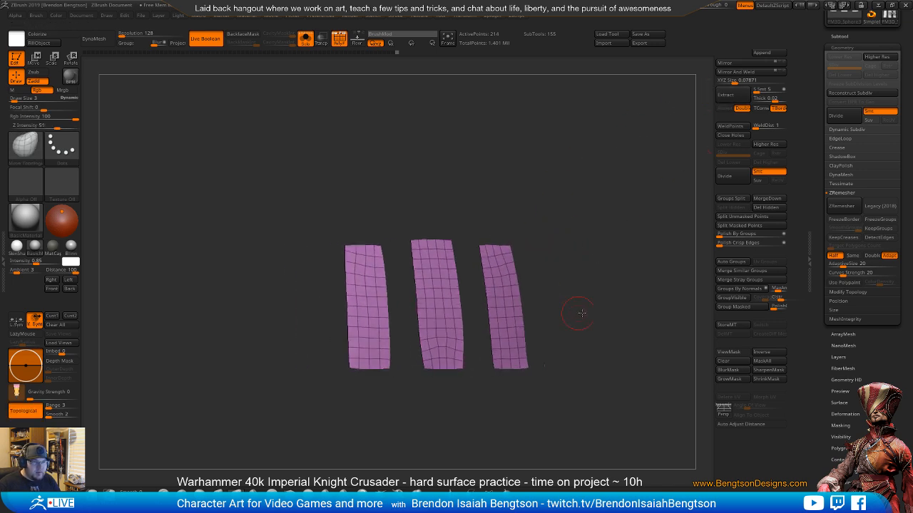
mouse_move(583, 311)
mouse_down()
mouse_move(611, 312)
mouse_move(584, 310)
mouse_up()
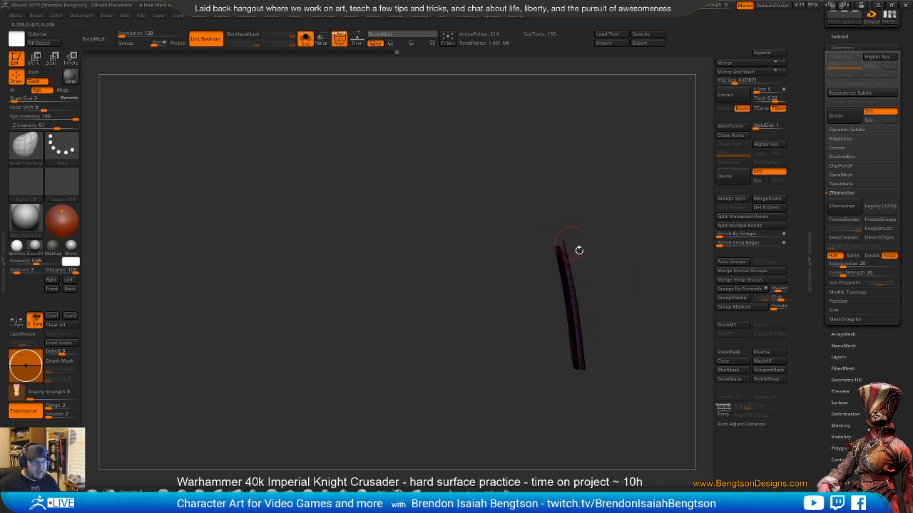
shift+drag(650, 296, 641, 293)
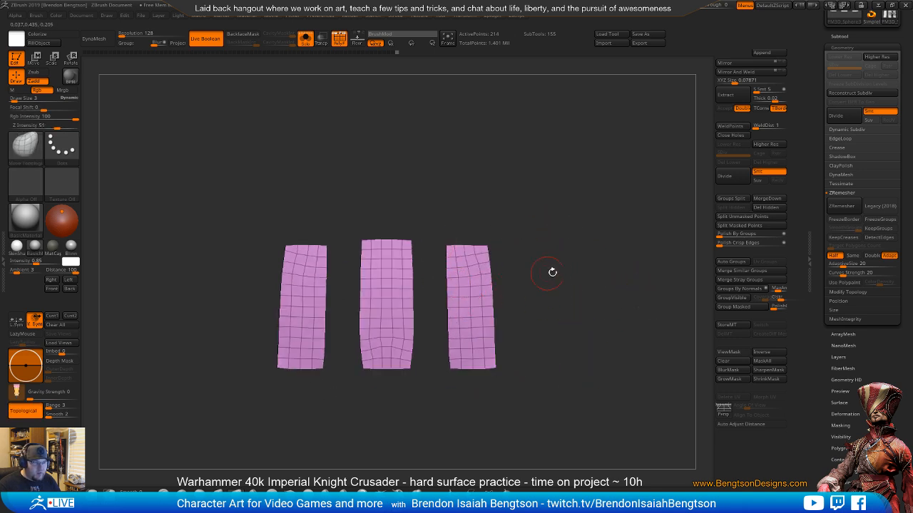
- Square up the centre bar's lower corners with the Move Topological brush and smooth its interior polygon rows
key(space)
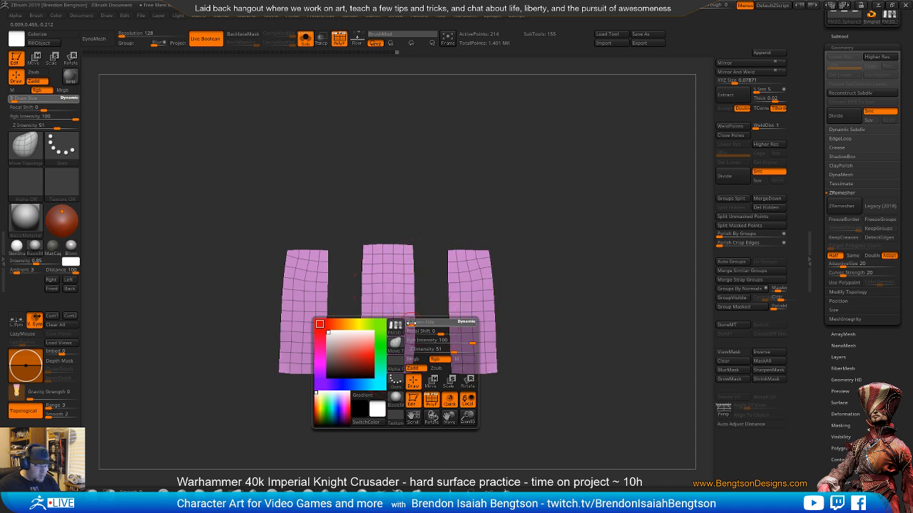
key(space)
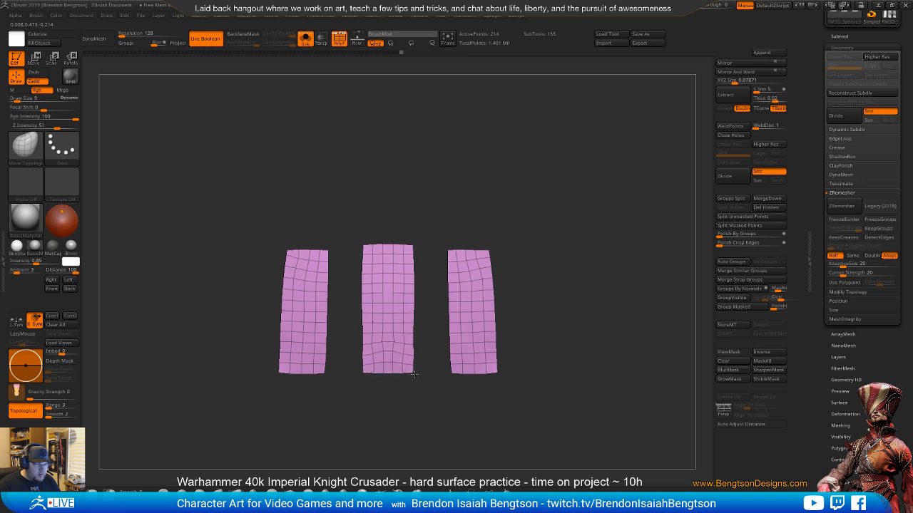
key(space)
key(shift)
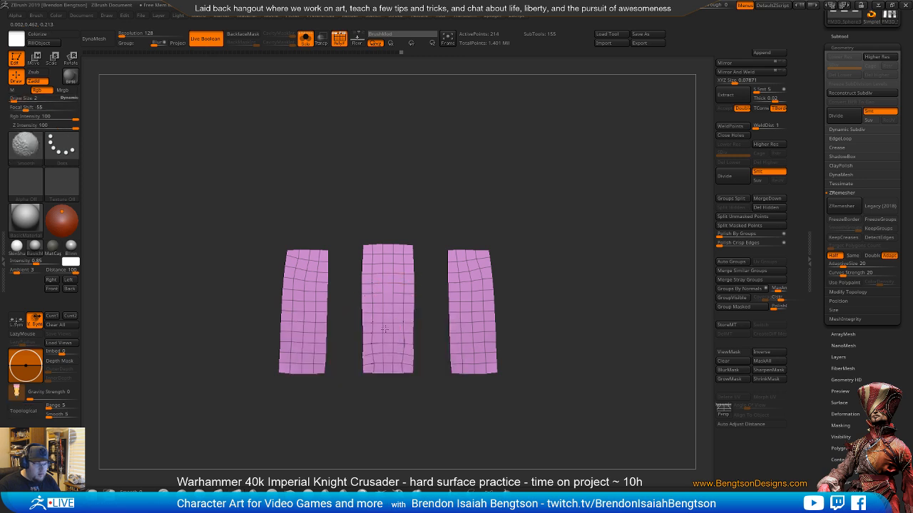
shift+drag(394, 312, 390, 277)
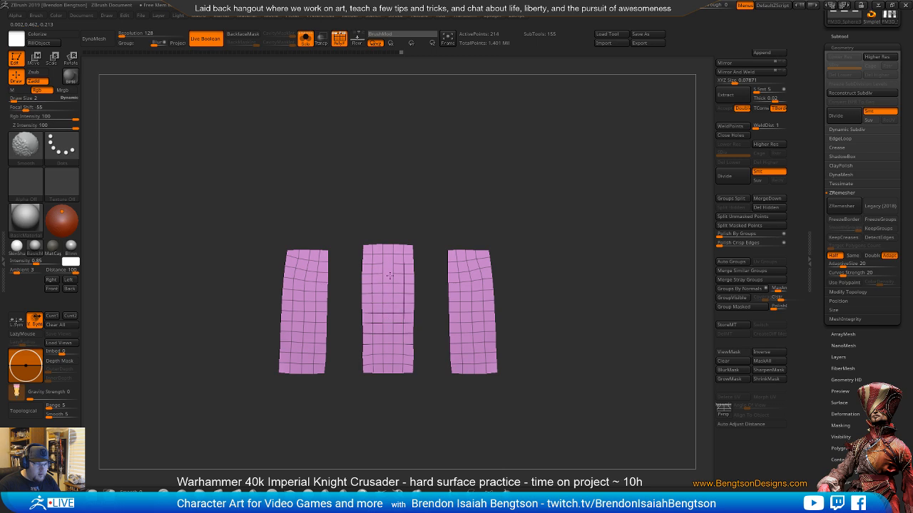
- Smooth the wavy polygon rows at the centre bar's lower end while viewing the bars at an angle
mouse_move(568, 233)
mouse_down()
mouse_move(607, 233)
mouse_move(585, 235)
mouse_move(593, 251)
mouse_move(487, 240)
mouse_up()
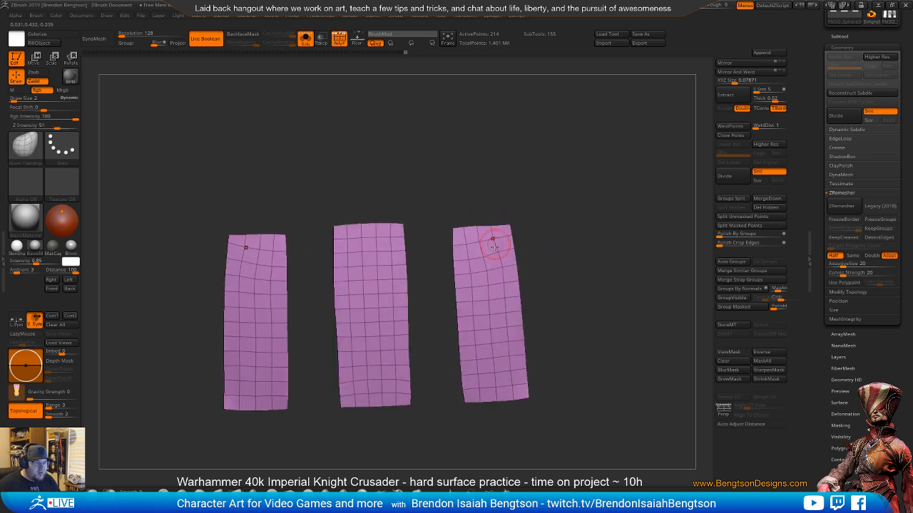
mouse_move(564, 209)
mouse_down()
mouse_move(512, 191)
mouse_move(555, 209)
mouse_up()
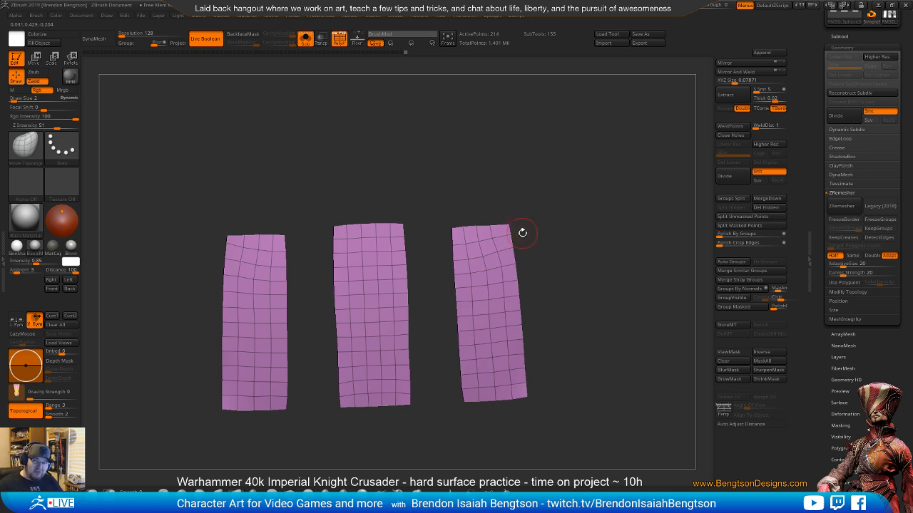
drag(546, 230, 499, 250)
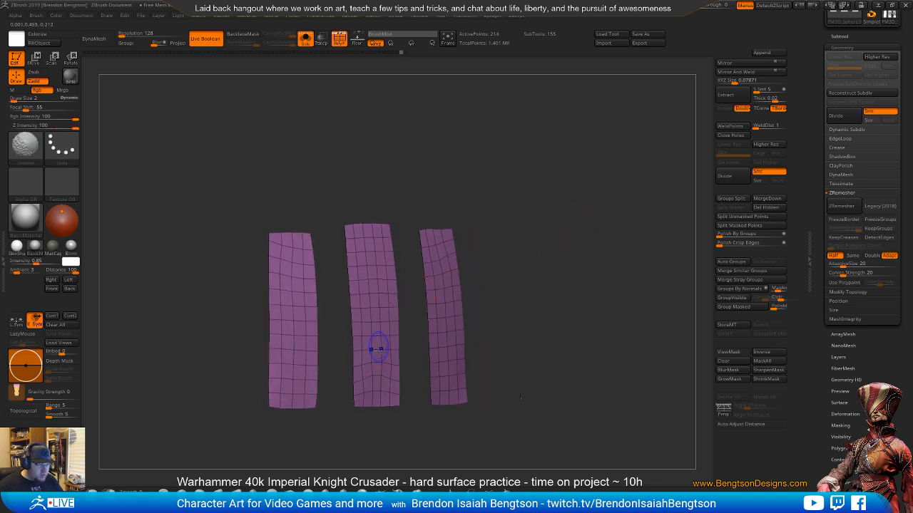
shift+drag(380, 365, 378, 391)
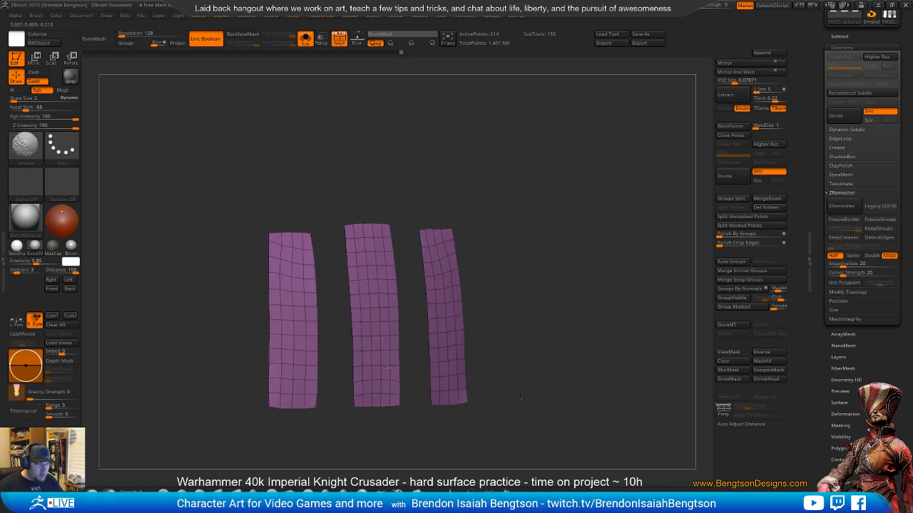
- Even out the polygon rows in the centre bar's lower half with the Move Topological and Smooth brushes
key(b)
key(m)
key(t)
drag(435, 342, 521, 252)
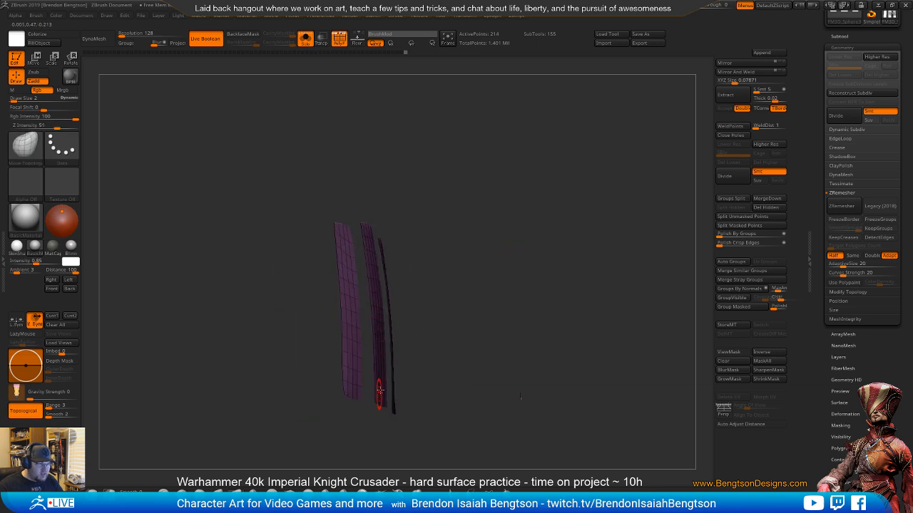
mouse_move(427, 289)
mouse_down()
mouse_move(484, 281)
mouse_move(442, 283)
mouse_move(483, 282)
mouse_move(478, 261)
mouse_move(492, 237)
mouse_move(513, 240)
mouse_up()
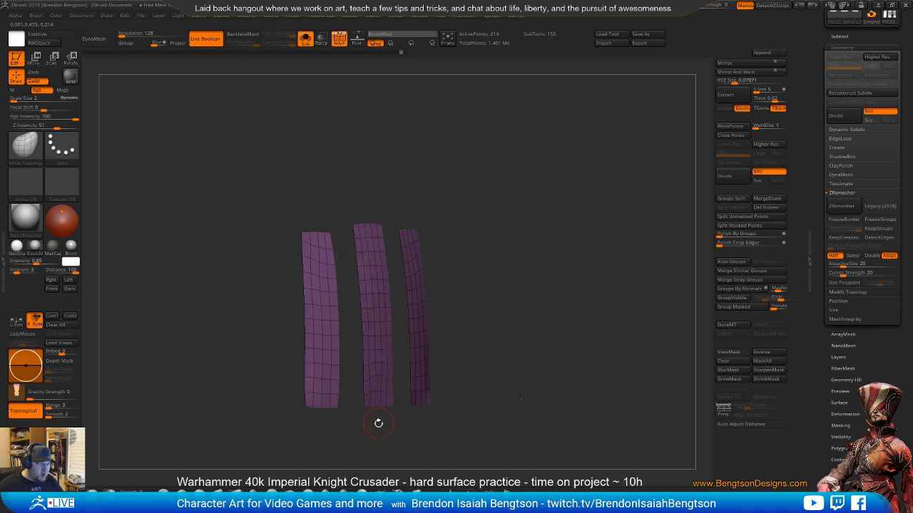
drag(499, 236, 360, 334)
key(shift)
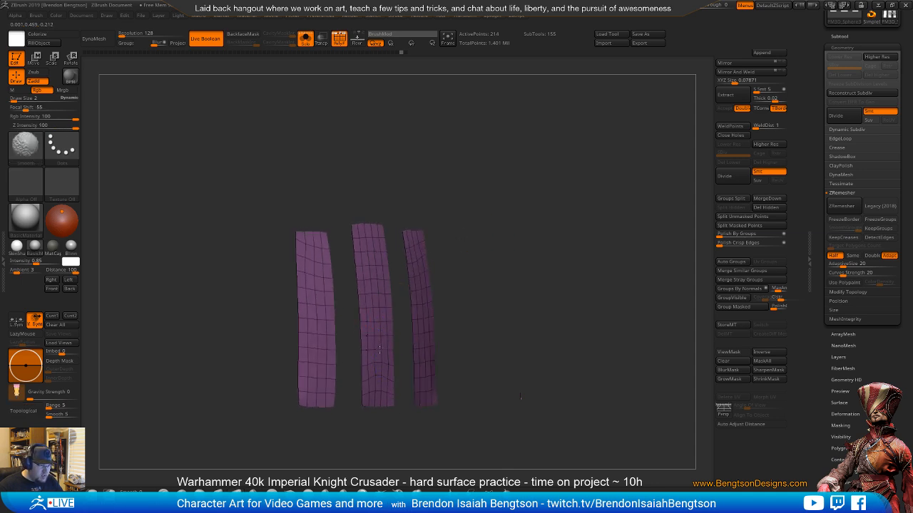
mouse_move(380, 352)
mouse_down()
mouse_move(435, 335)
mouse_move(385, 353)
mouse_up()
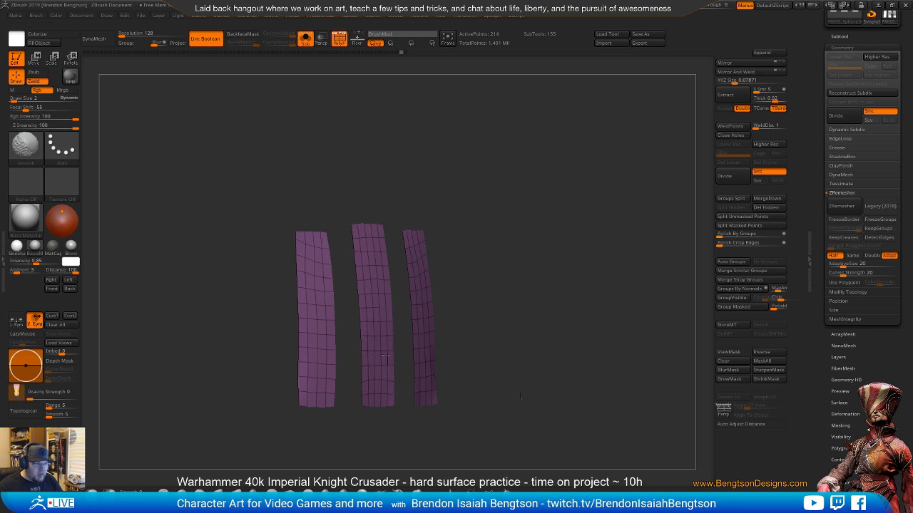
key(shift)
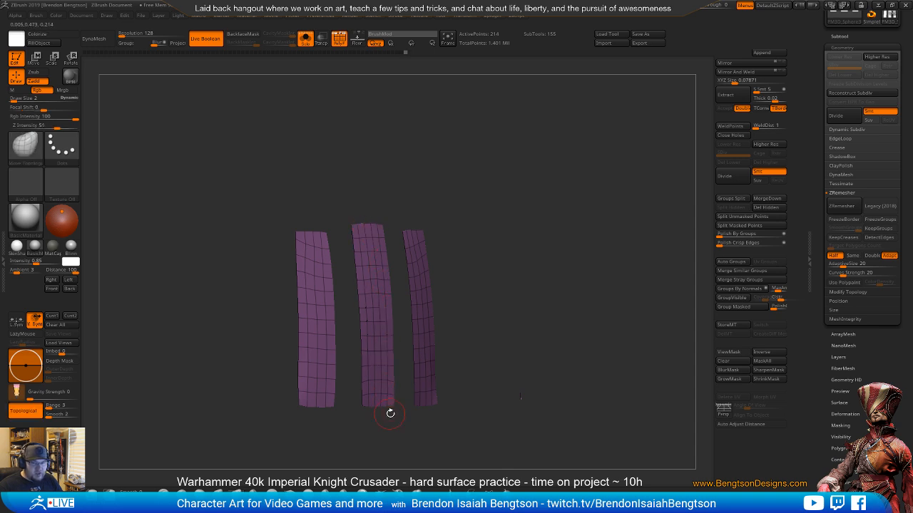
- Smooth the slanted polygon rows in the upper half of both side bars, viewing the bars from the front
drag(421, 294, 562, 203)
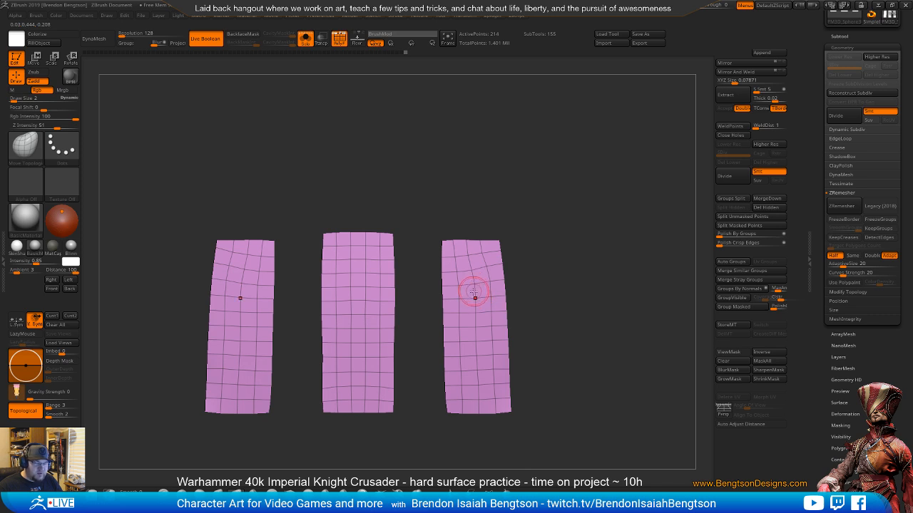
key(shift)
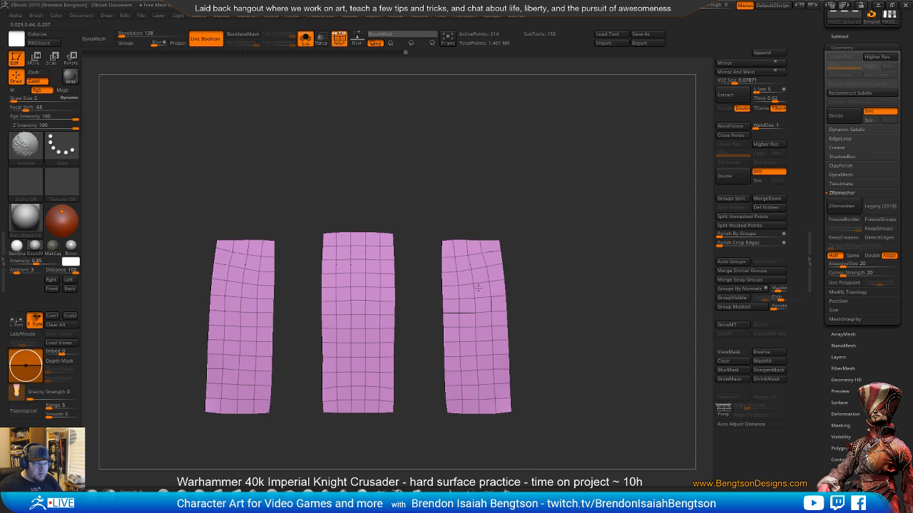
key(shift)
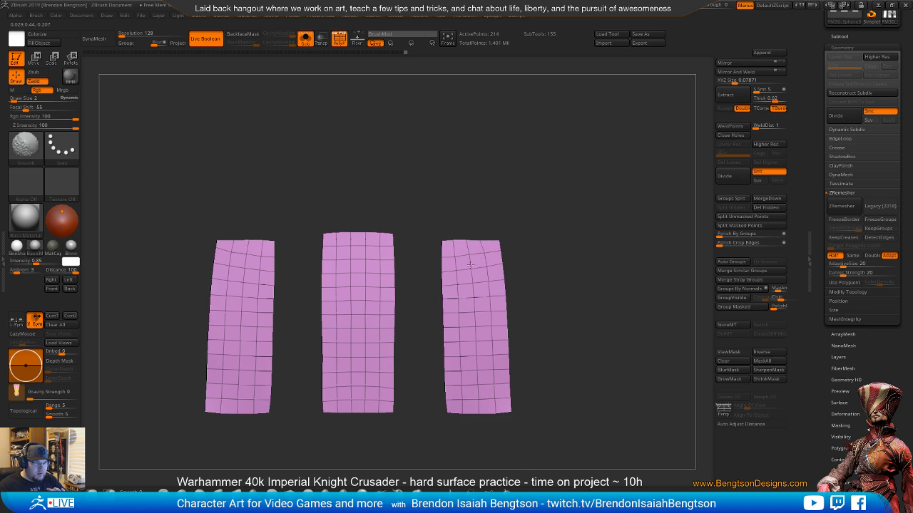
mouse_move(537, 264)
mouse_down()
mouse_move(571, 183)
mouse_move(562, 267)
mouse_move(443, 306)
mouse_move(566, 261)
mouse_move(607, 261)
mouse_move(550, 267)
mouse_move(537, 285)
mouse_move(555, 325)
mouse_up()
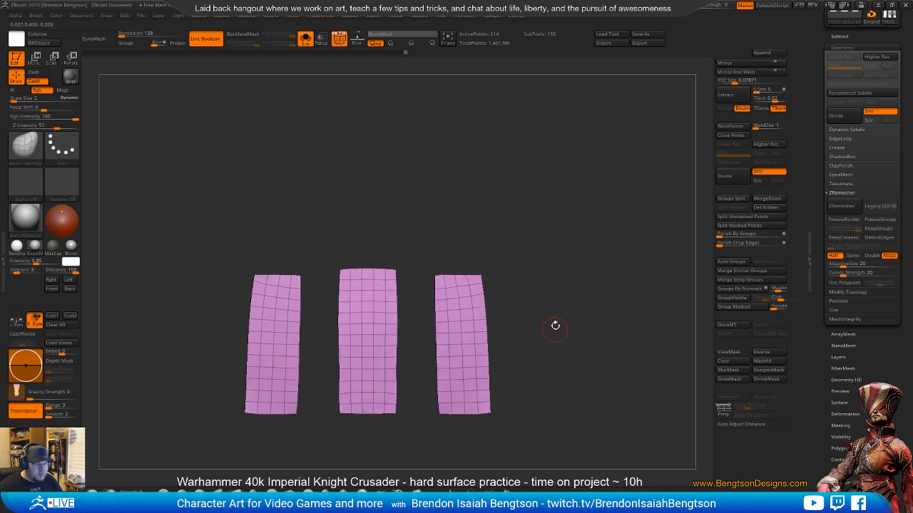
key(space)
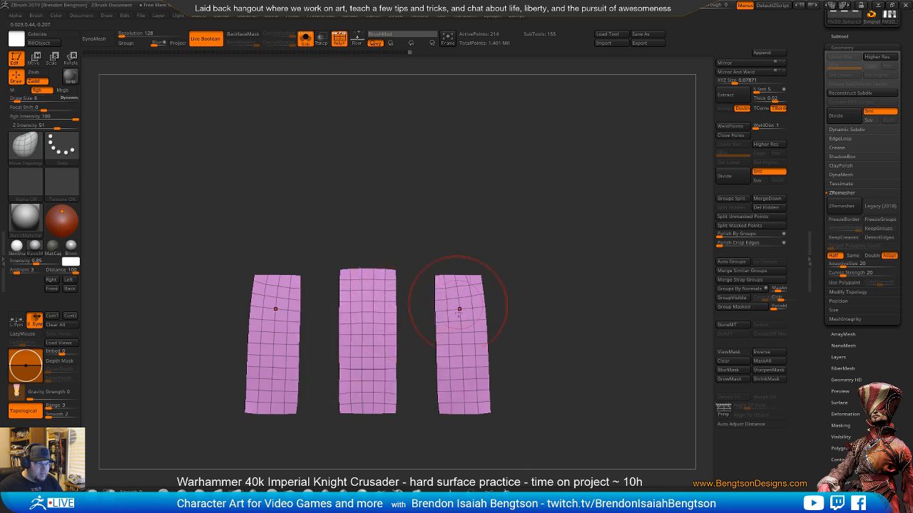
- Isolate the bracket subtool and ZRemesh it at half the polygon count
alt+drag(551, 307, 544, 271)
key(ctrl+shift+alt+s)
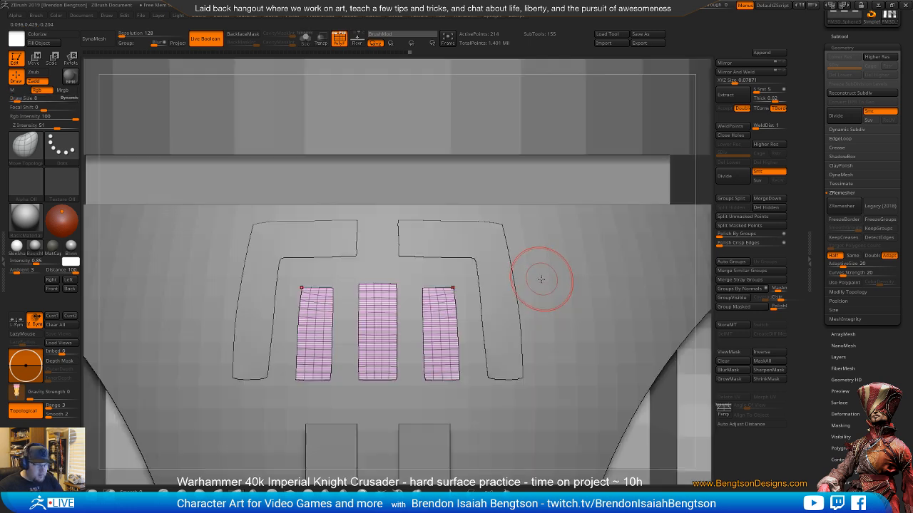
alt+click(472, 240)
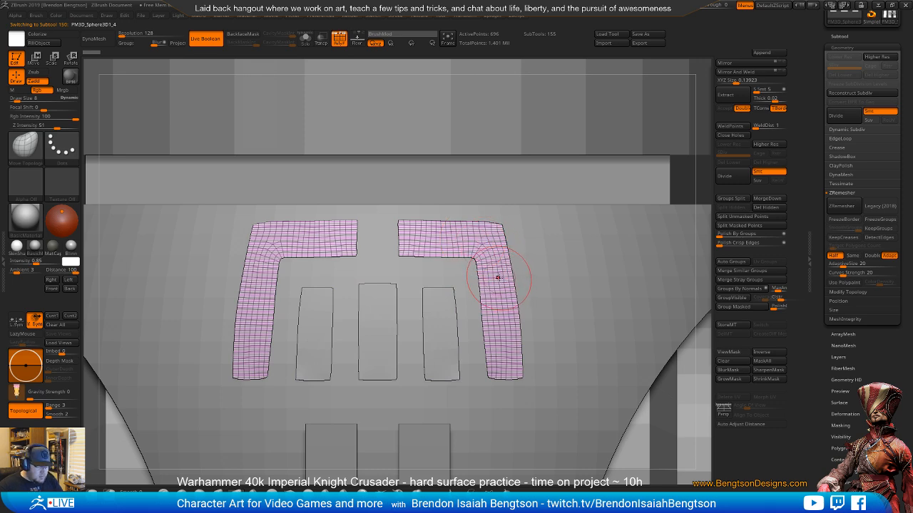
key(ctrl+shift+alt+s)
alt+drag(567, 232, 590, 239)
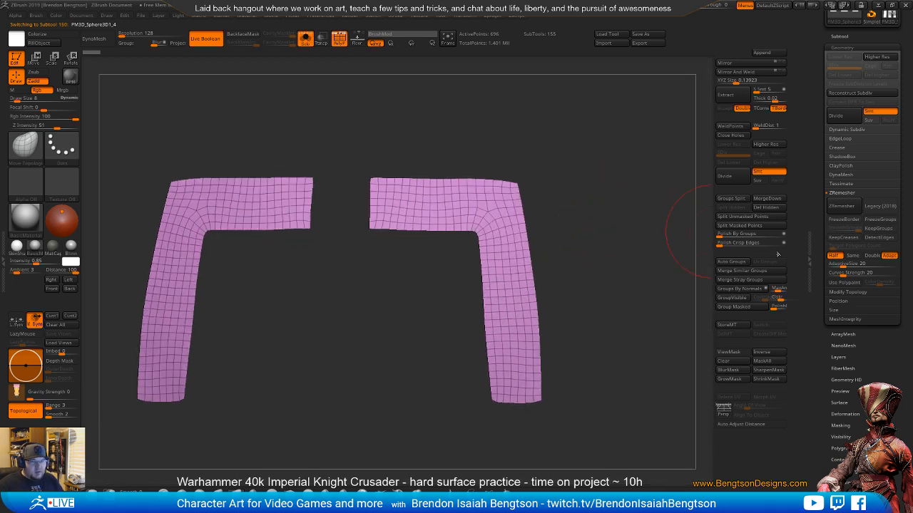
click(840, 207)
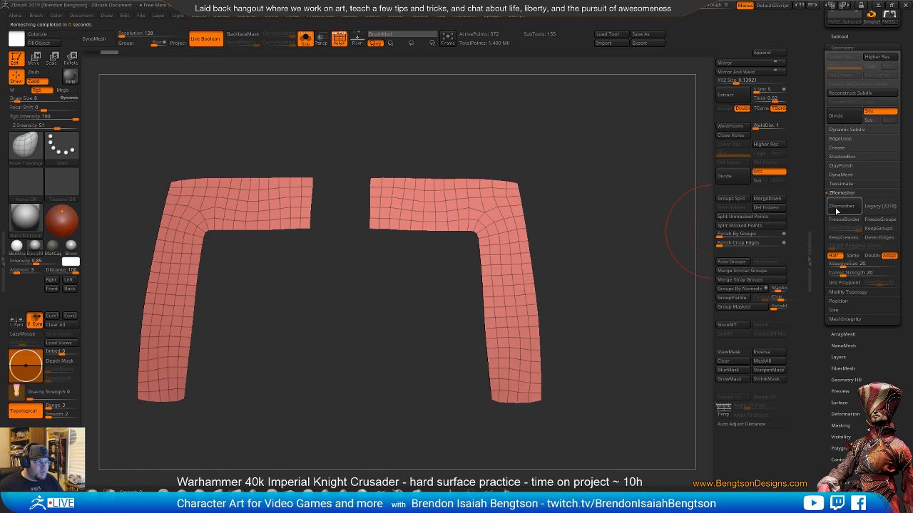
- Pull the brackets' rounded lower corners outward with the Move Topological brush at draw size 4
drag(559, 373, 565, 312)
key(space)
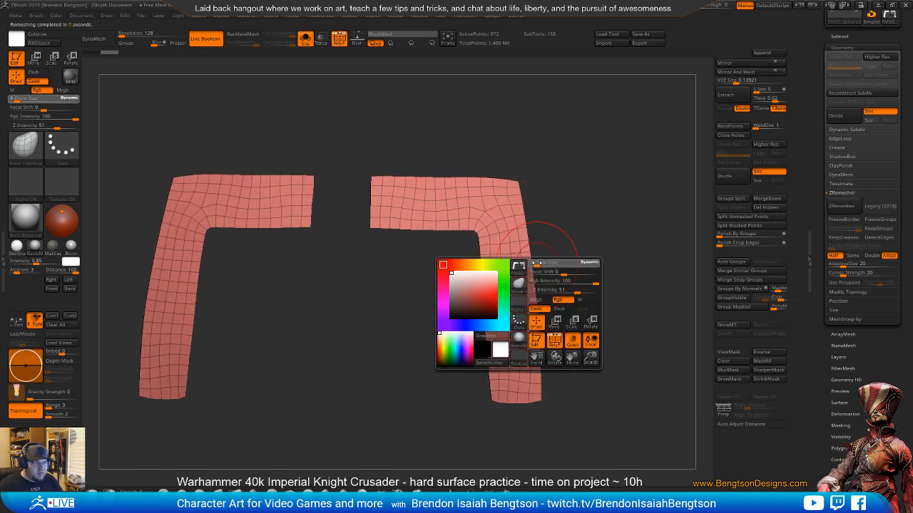
drag(535, 265, 533, 265)
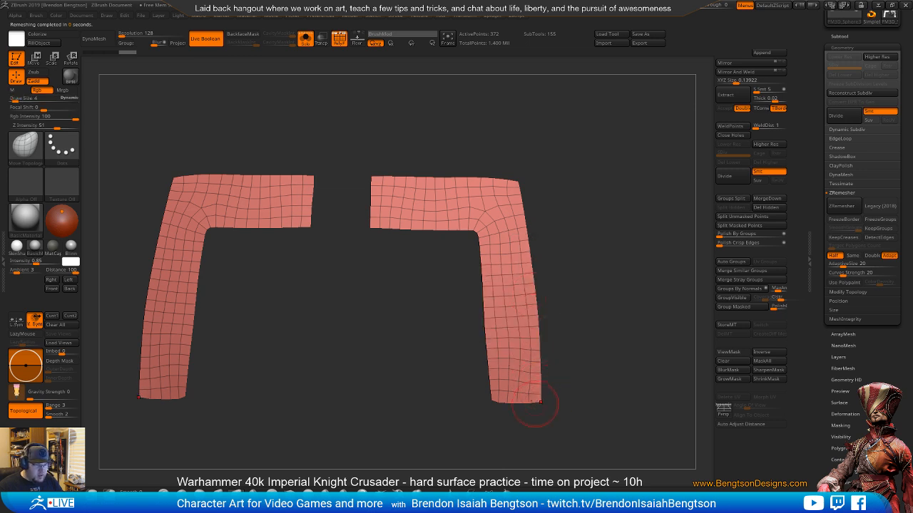
drag(481, 400, 481, 399)
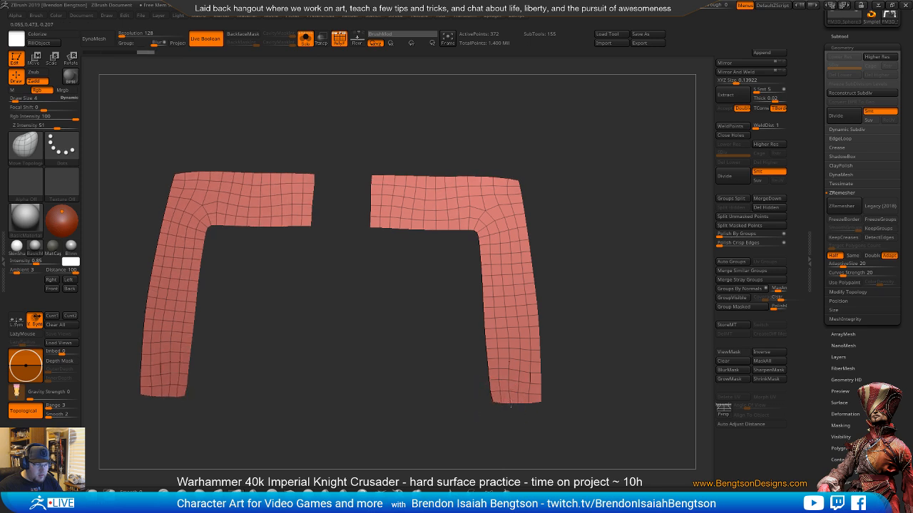
drag(494, 406, 492, 399)
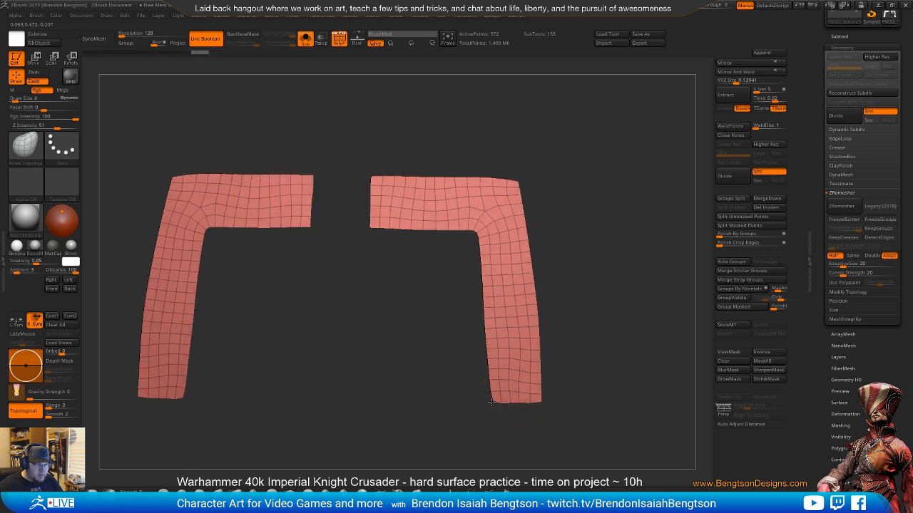
- Sharpen the brackets' lower corners using draw size 2, focal shift -72 and Z intensity 37
key(space)
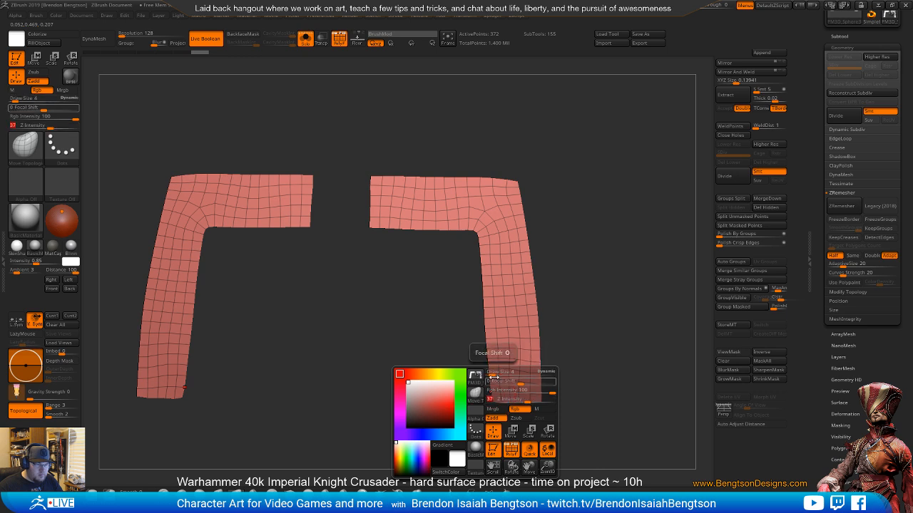
drag(501, 381, 492, 381)
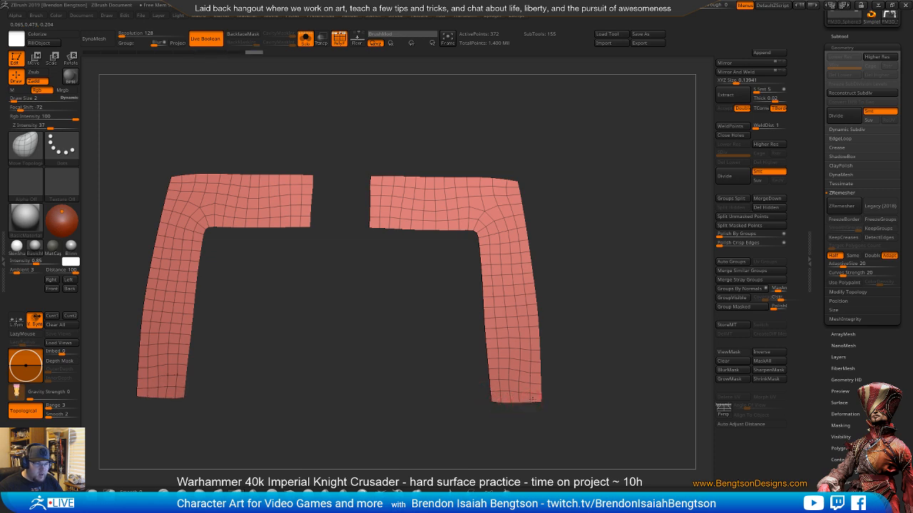
drag(533, 399, 534, 400)
mouse_move(572, 318)
mouse_down()
mouse_move(585, 307)
mouse_move(587, 316)
mouse_up()
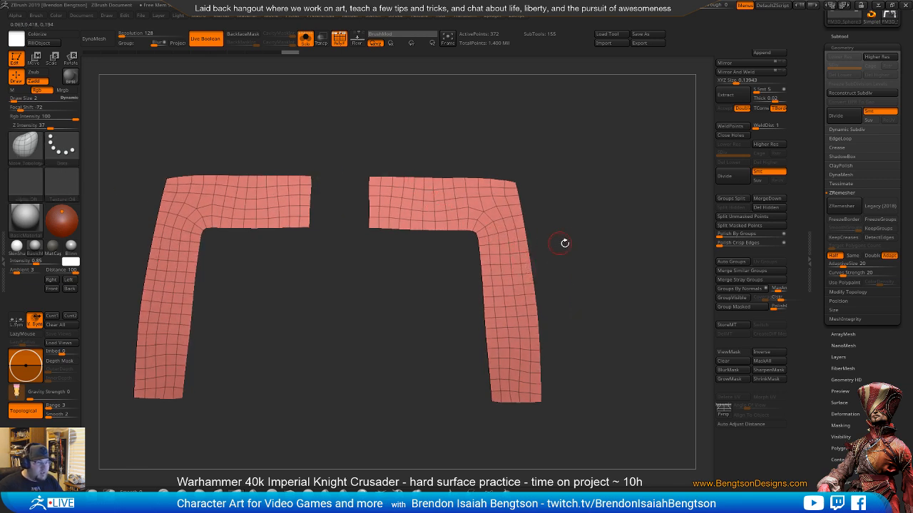
- Show the rest of the model and sharpen the brackets' upper outer and inner elbow corners at draw size 2
key(space)
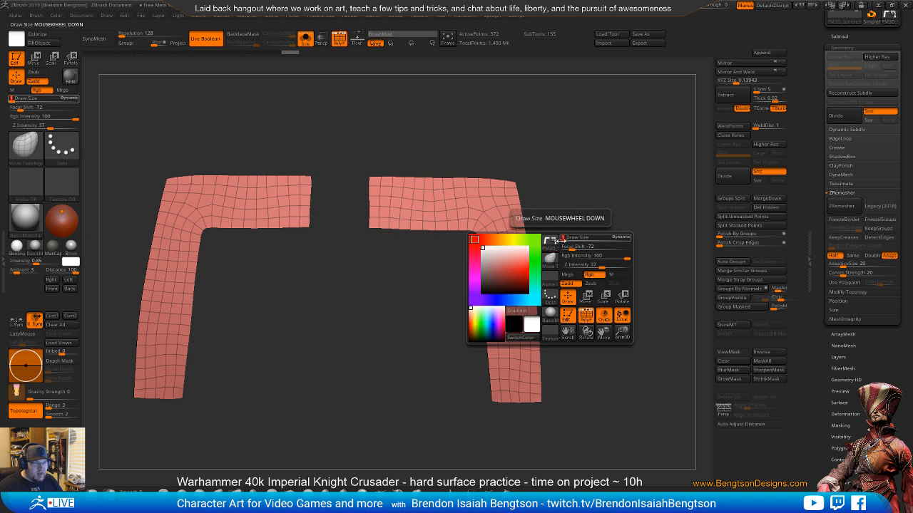
mouse_move(526, 264)
alt+right_down()
mouse_move(521, 280)
mouse_move(519, 258)
alt+right_up()
key(alt+s)
key(space)
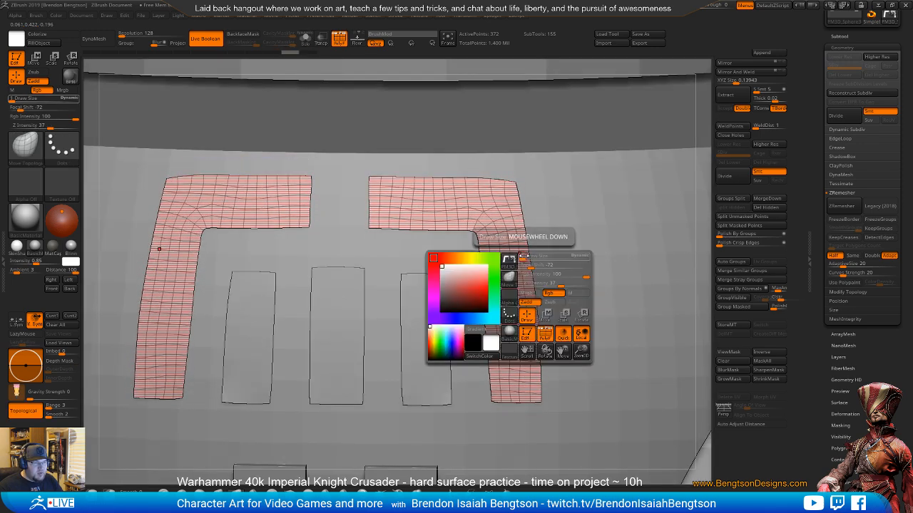
drag(522, 258, 522, 264)
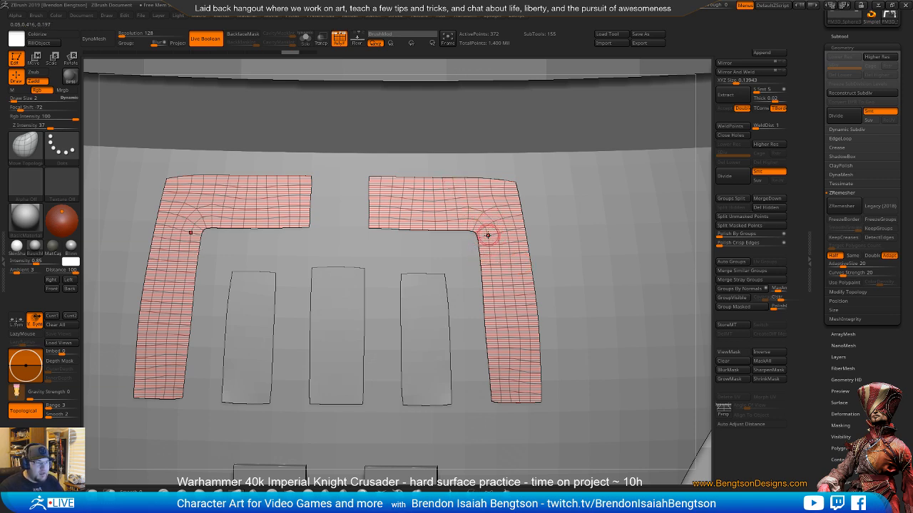
right_drag(488, 234, 512, 206)
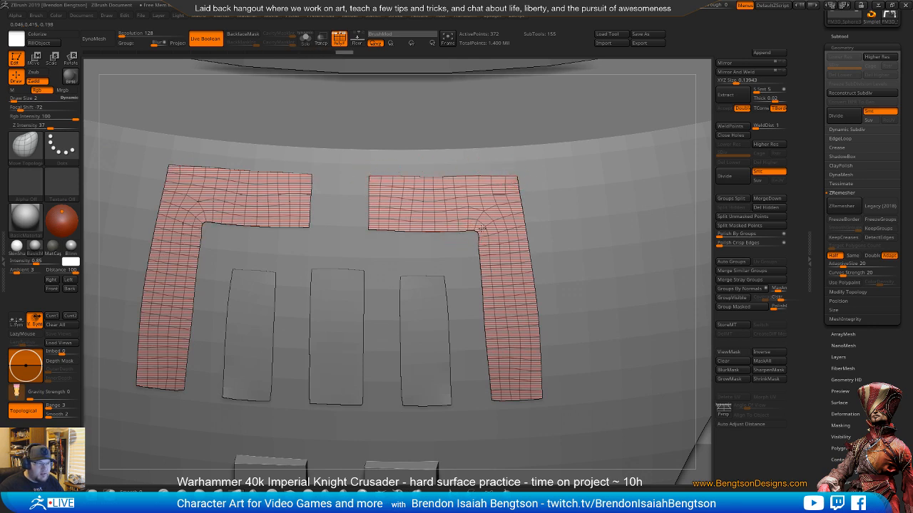
drag(482, 228, 475, 236)
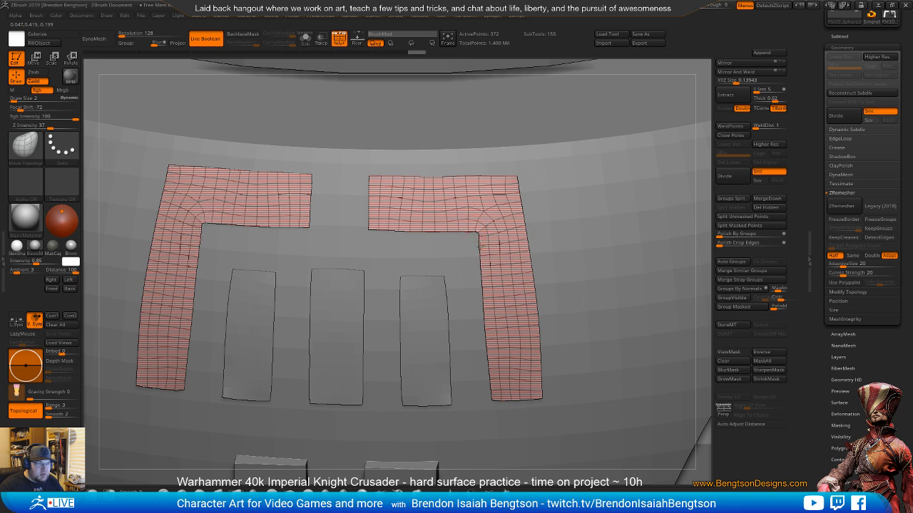
- Reshape the bracket legs' outer and inner edges and elbows with the Move Topological brush at draw size 8
key(space)
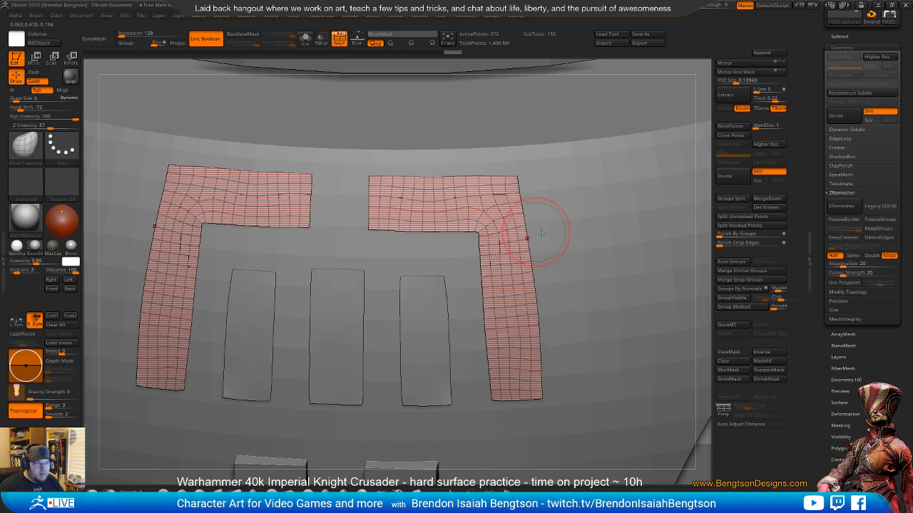
right_drag(518, 232, 502, 239)
key(space)
drag(524, 222, 522, 204)
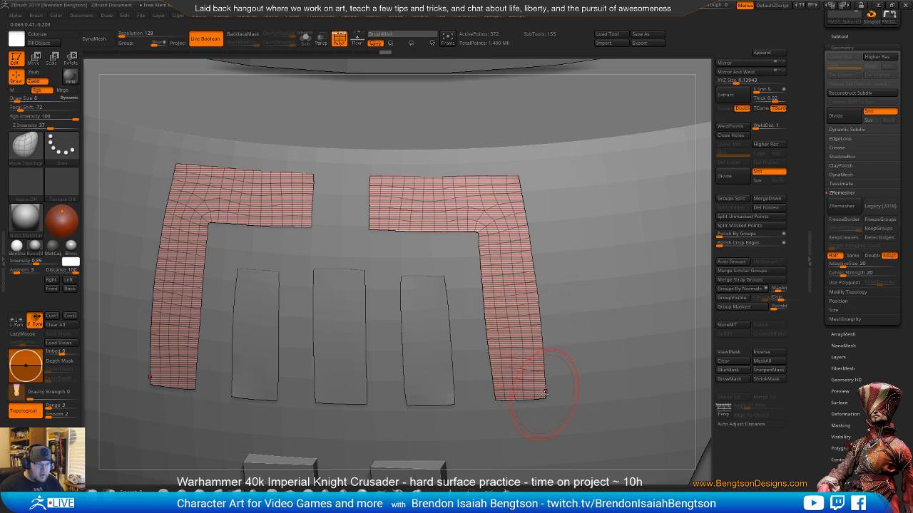
mouse_move(550, 378)
mouse_down()
mouse_move(548, 394)
mouse_move(488, 403)
mouse_up()
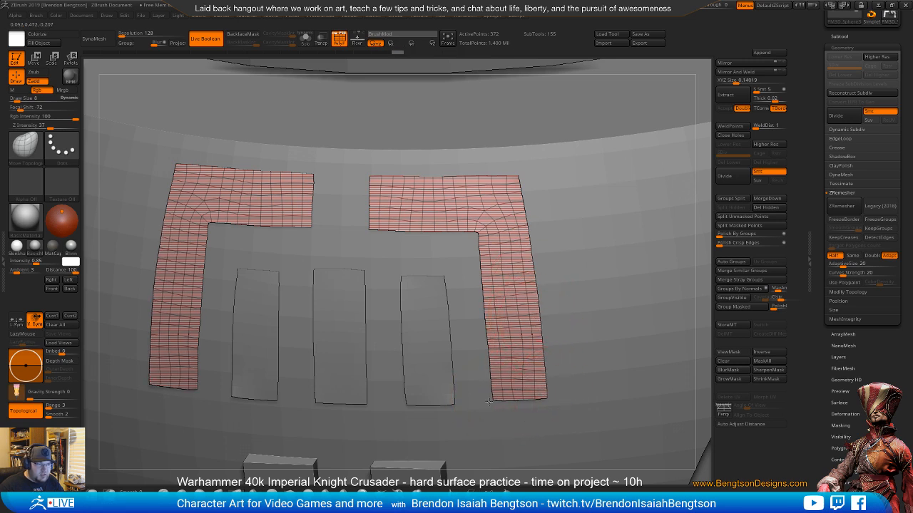
drag(486, 308, 483, 302)
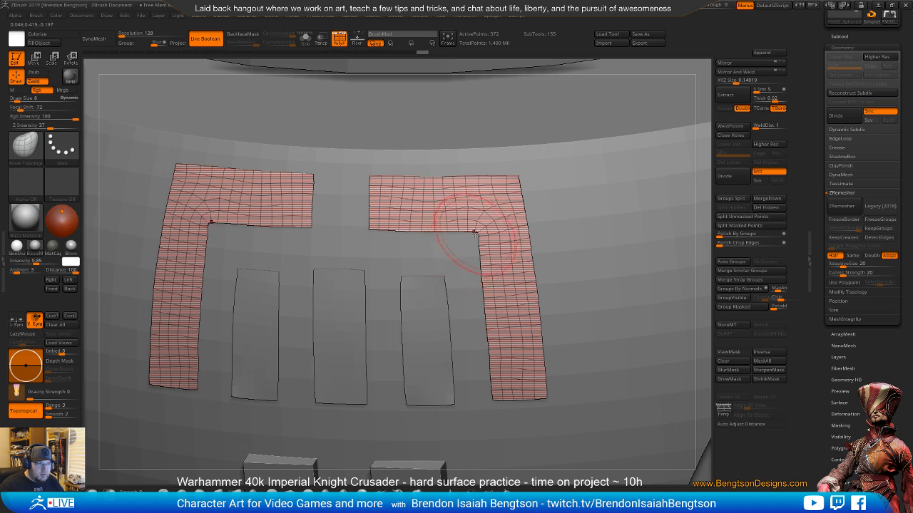
drag(476, 232, 475, 245)
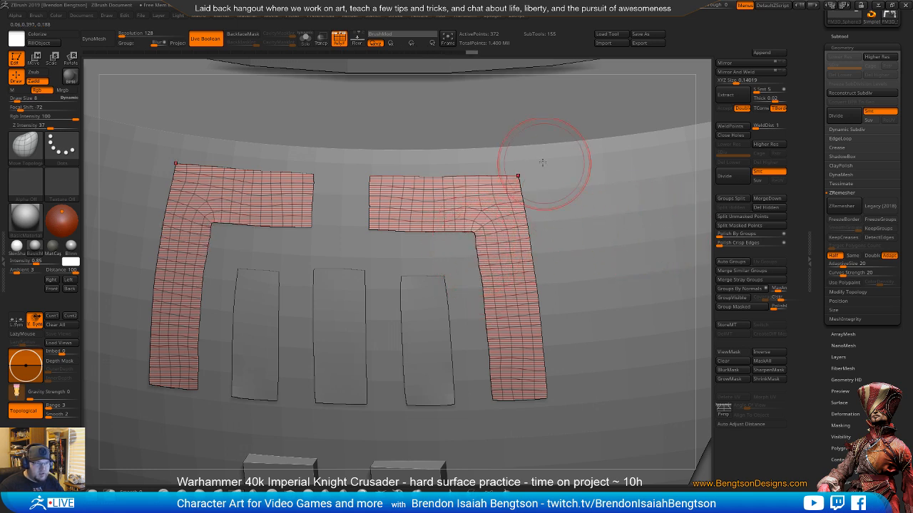
- Mask the brackets' upper outer corners and the corners of their inner ends at draw size 8
key(ctrl)
ctrl+click(514, 171)
ctrl+click(378, 178)
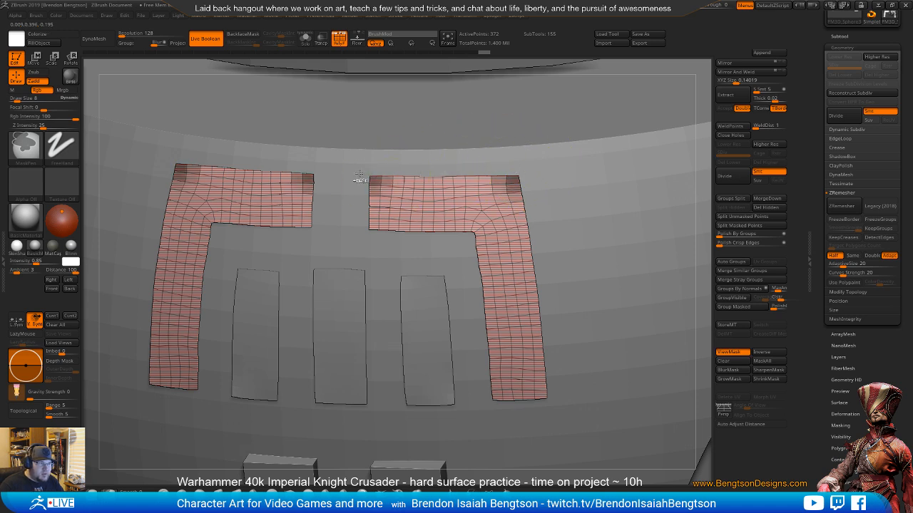
ctrl+click(378, 218)
- Reduce the draw size to 2 and mask the brackets' inner elbows and lower leg corners
key(space)
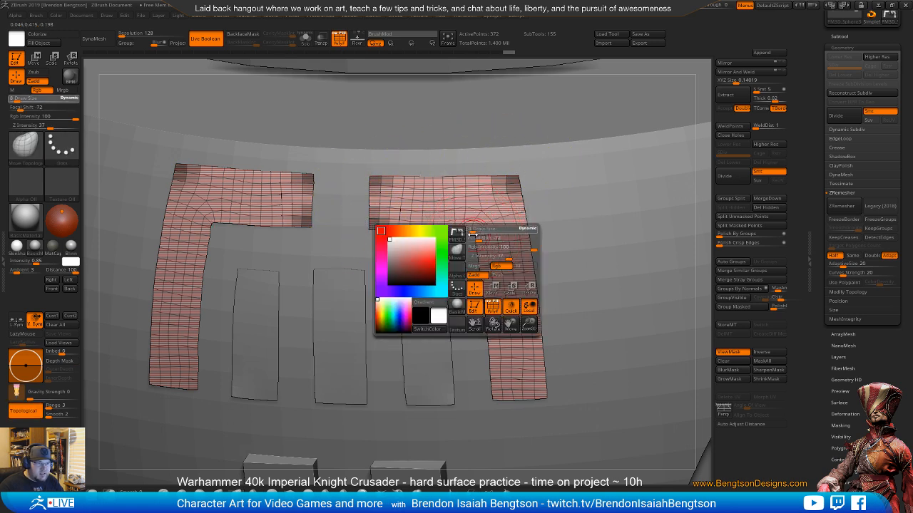
ctrl+click(472, 232)
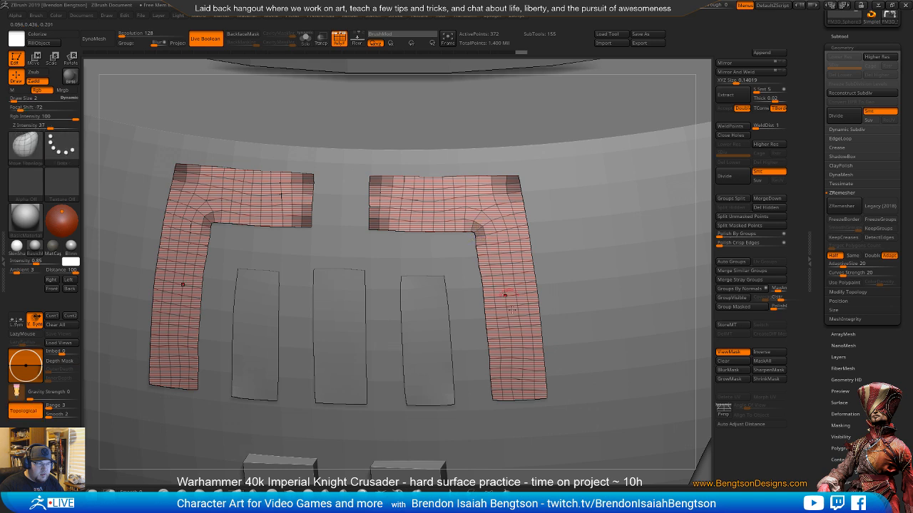
ctrl+click(524, 392)
ctrl+click(545, 393)
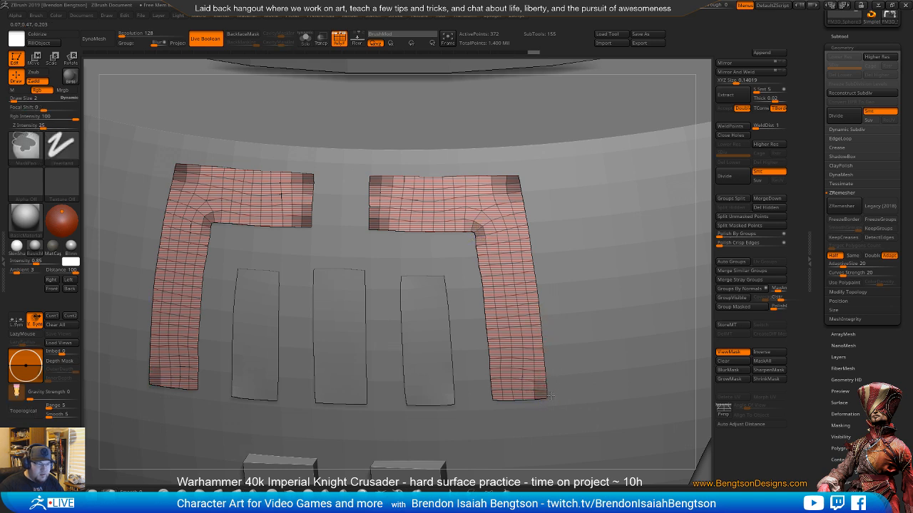
ctrl+click(498, 395)
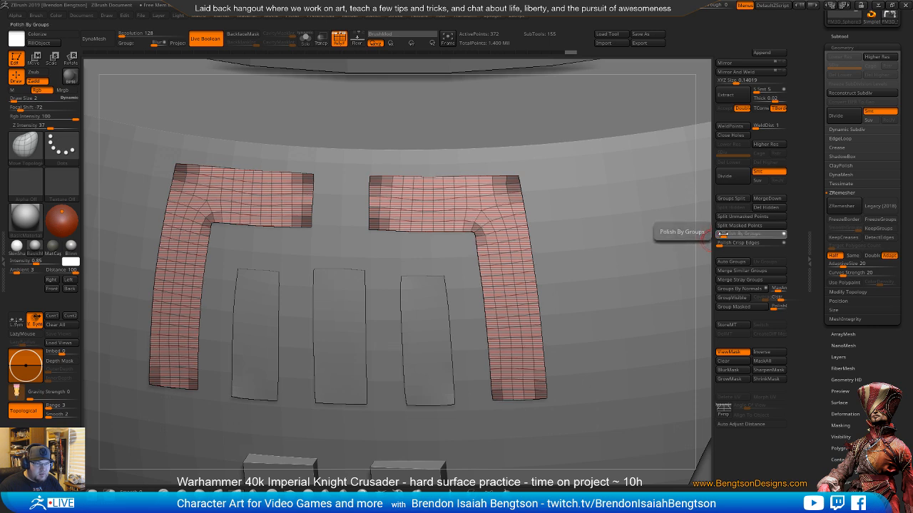
- Read the Polish By Groups description and open the Deformation settings for the masked brackets
key(ctrl)
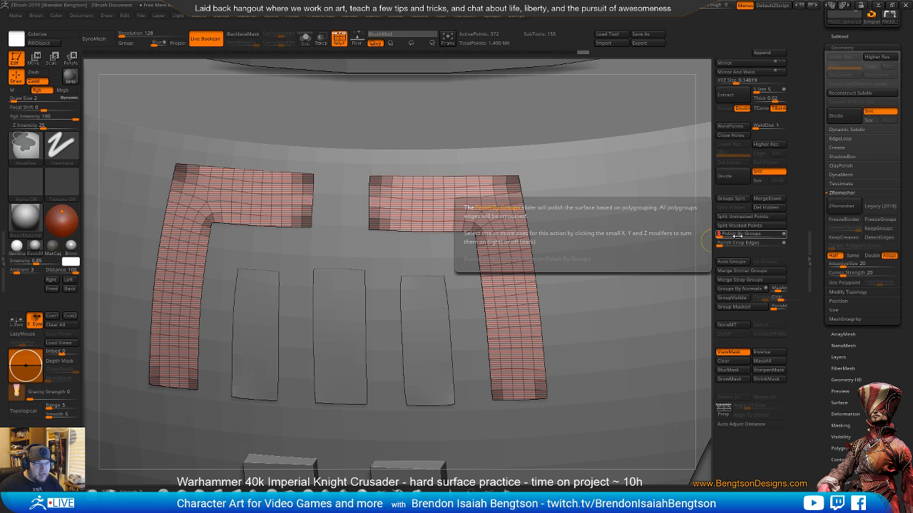
click(846, 414)
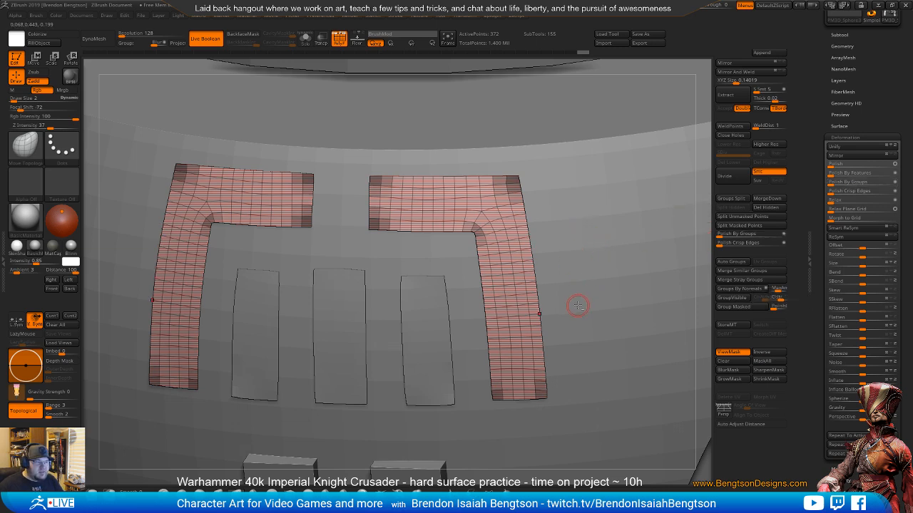
ctrl+right_drag(582, 256, 641, 201)
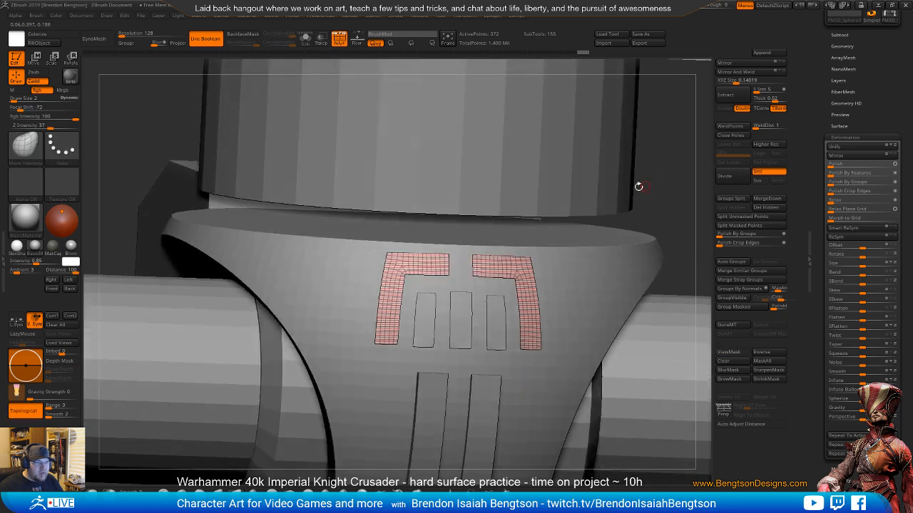
- Make the three upper bars the active subtool and extrude them outward with ZModeler's QMesh Polygroup All
ctrl+right_drag(536, 373, 541, 330)
mouse_move(562, 322)
right_down()
mouse_move(516, 397)
mouse_move(525, 402)
mouse_move(516, 346)
mouse_move(510, 397)
right_up()
alt+click(512, 358)
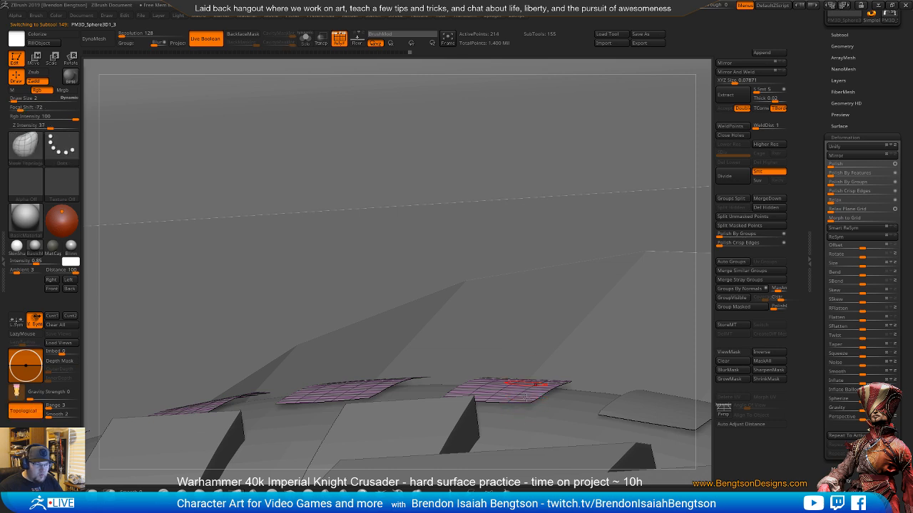
mouse_move(523, 416)
right_down()
mouse_move(499, 423)
mouse_move(526, 404)
right_up()
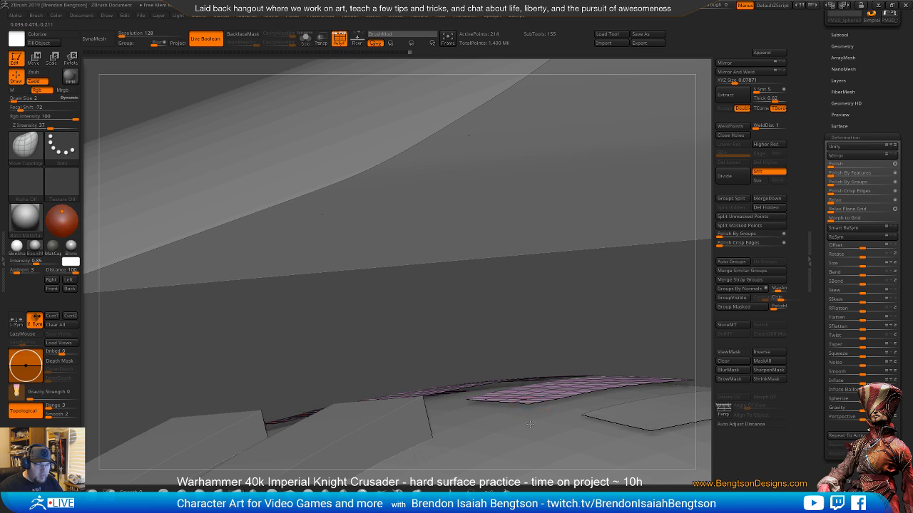
mouse_move(524, 353)
right_down()
mouse_move(557, 447)
mouse_move(497, 407)
mouse_move(484, 316)
mouse_move(489, 371)
mouse_move(470, 368)
mouse_move(464, 342)
mouse_move(470, 376)
mouse_move(480, 345)
mouse_move(450, 332)
right_up()
key(b)
key(z)
key(m)
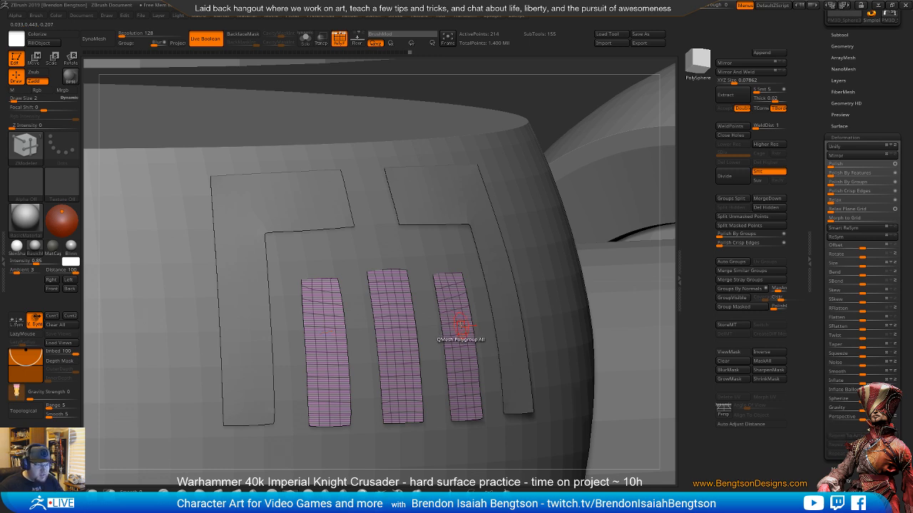
key(space)
click(501, 299)
mouse_move(464, 321)
mouse_down()
mouse_move(482, 327)
mouse_move(472, 329)
mouse_up()
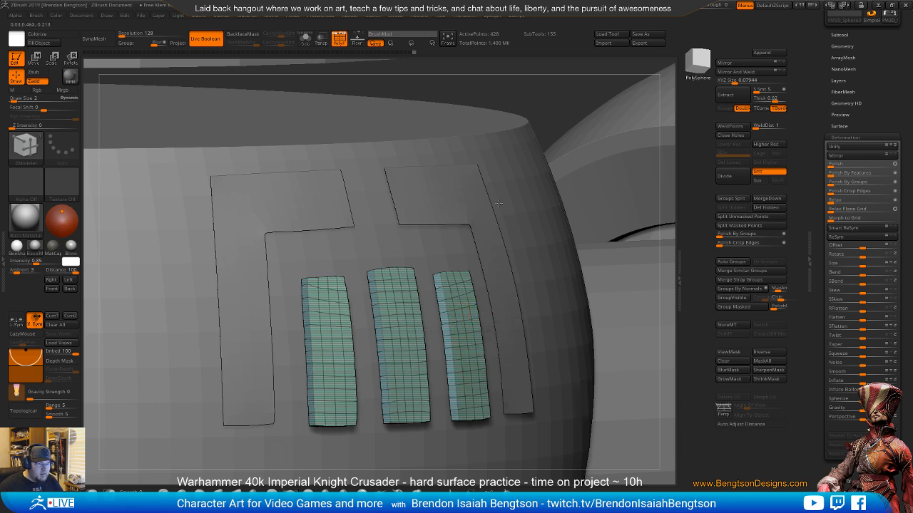
- Isolate the three bars and extrude their back faces inward with QMesh Polygroup All, showing the polyframe
mouse_move(499, 204)
ctrl+right_down()
mouse_move(495, 307)
mouse_move(468, 368)
mouse_move(447, 389)
mouse_move(438, 369)
mouse_move(451, 377)
ctrl+right_up()
key(shift+f)
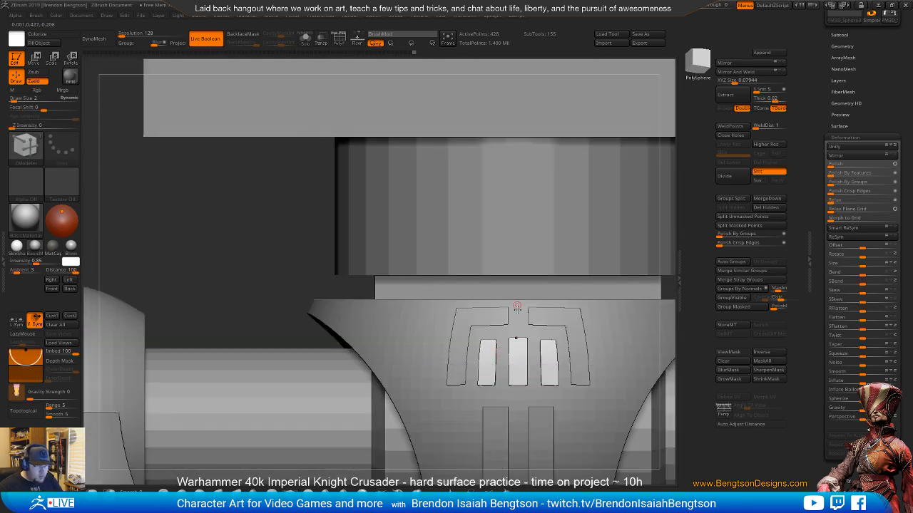
mouse_move(435, 319)
alt+right_down()
mouse_move(413, 317)
mouse_move(451, 356)
mouse_move(425, 334)
mouse_move(407, 338)
mouse_move(432, 338)
mouse_move(435, 298)
mouse_move(433, 348)
mouse_move(428, 340)
alt+right_up()
key(s)
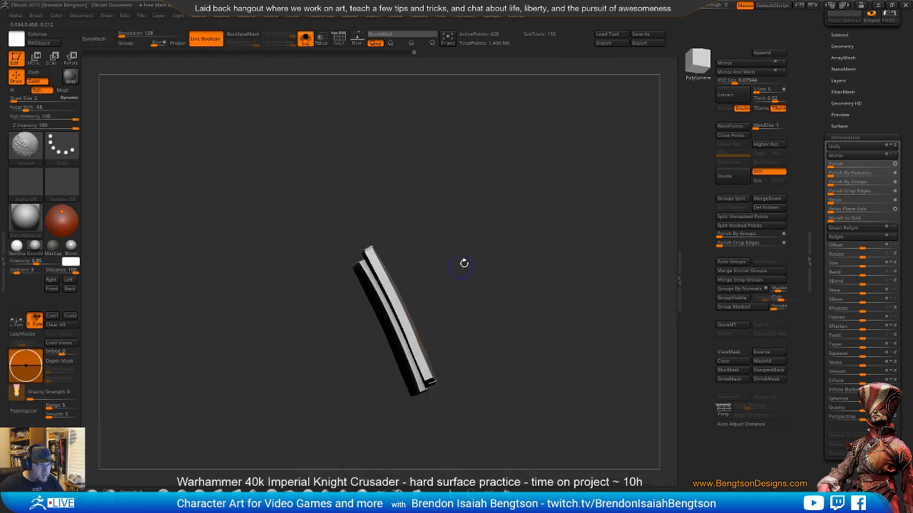
right_drag(464, 263, 471, 254)
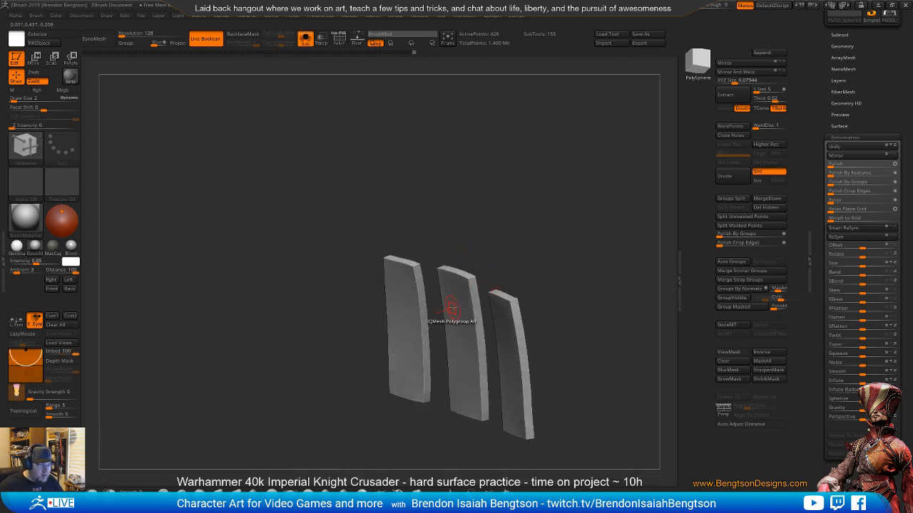
key(shift+f)
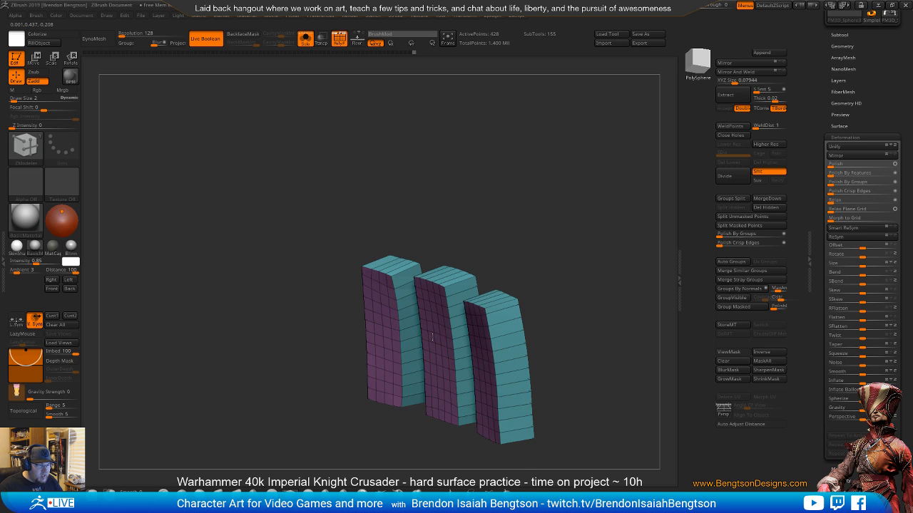
- Turn off solo display and push the front faces of the three vertical bars slightly inward with QMesh Polygroup All
right_drag(431, 337, 424, 342)
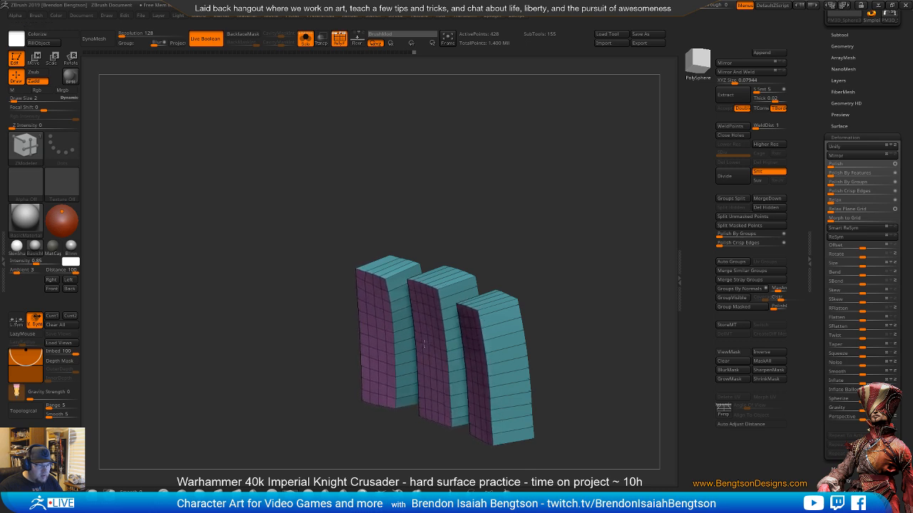
right_drag(460, 330, 450, 337)
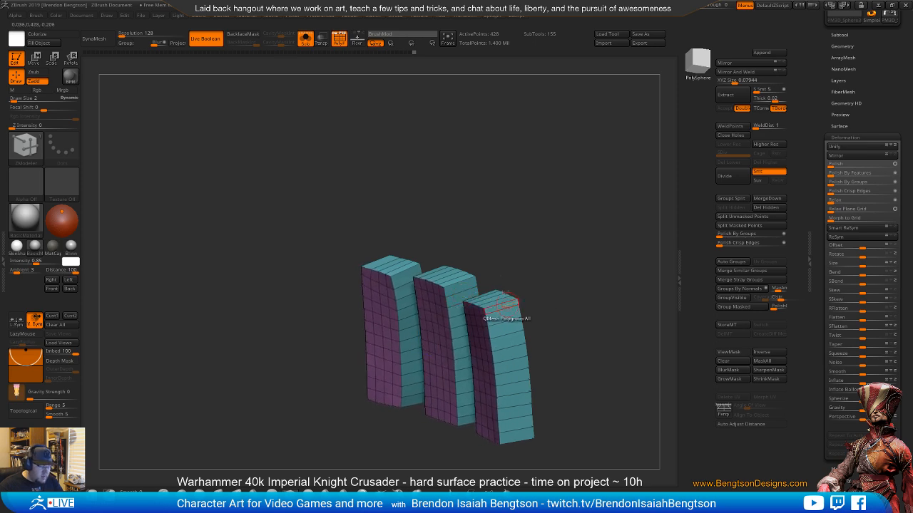
key(alt+s)
key(f)
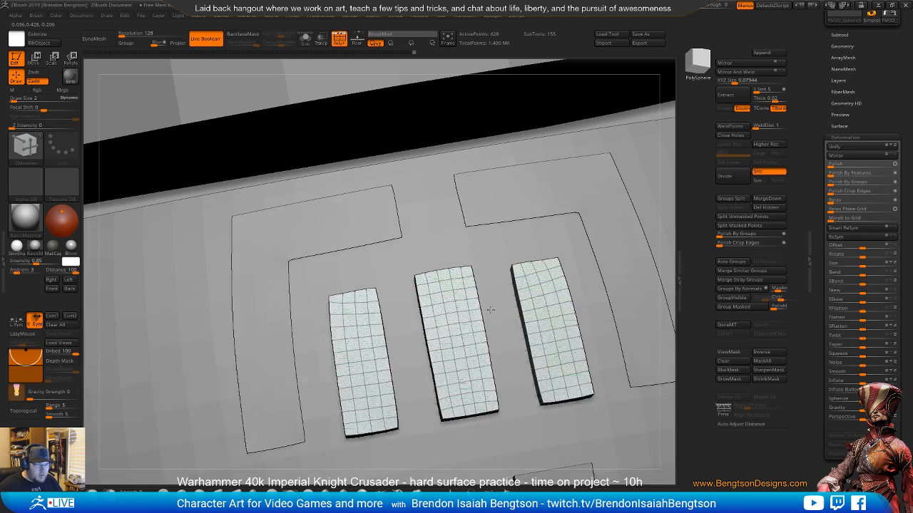
shift+right_drag(503, 321, 463, 343)
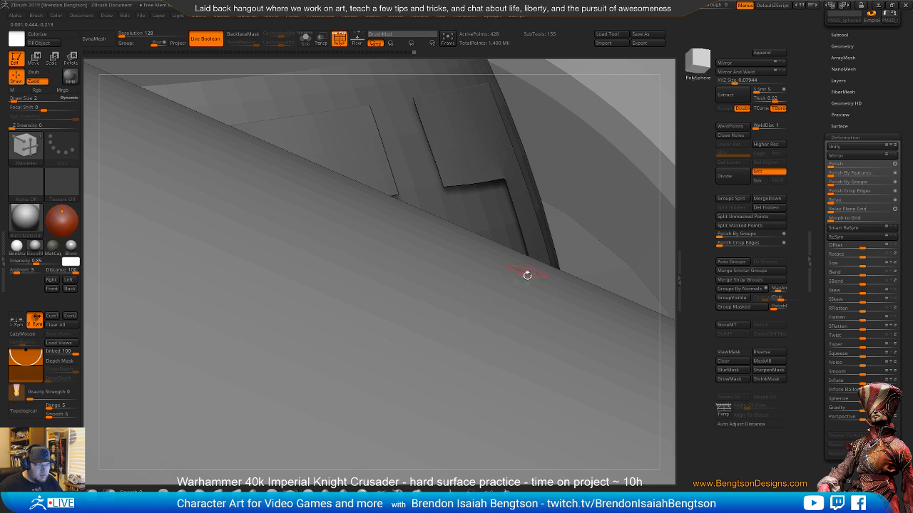
right_drag(468, 271, 468, 300)
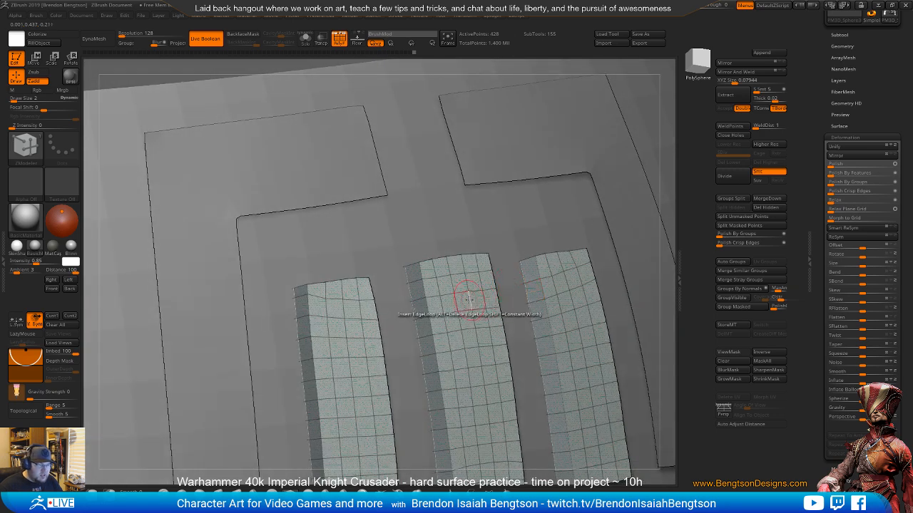
mouse_move(463, 302)
mouse_down()
mouse_move(437, 303)
mouse_move(457, 303)
mouse_up()
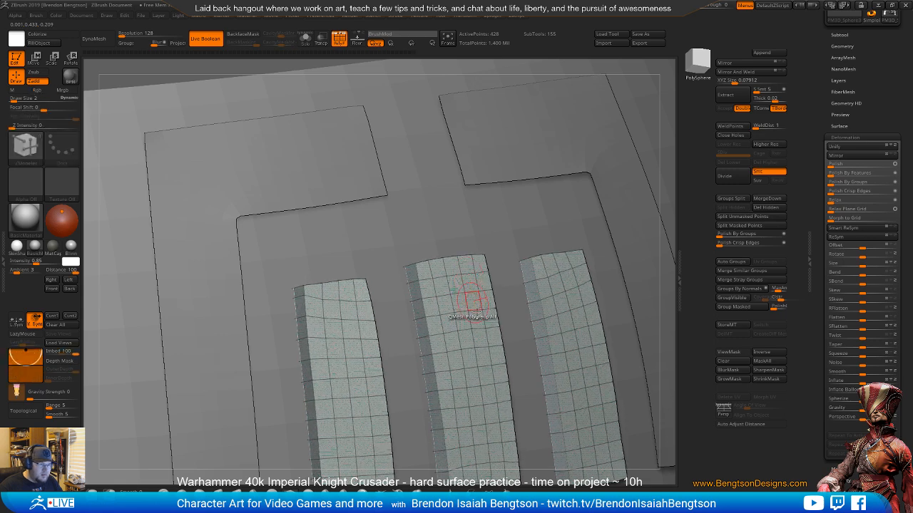
- Check the bars against the whole model, then select the pair of bracket-shaped panels around them and show their wireframe
ctrl+right_drag(470, 296, 441, 355)
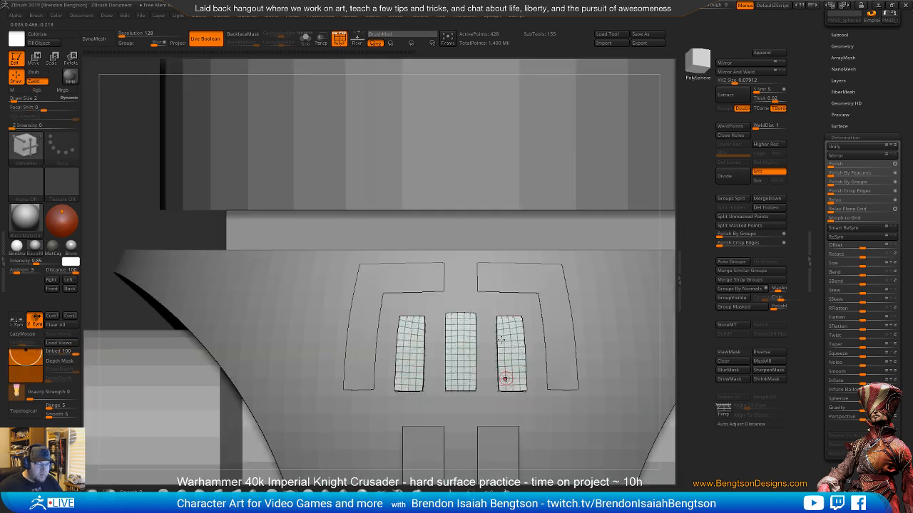
ctrl+right_drag(489, 100, 521, 255)
right_drag(602, 310, 567, 308)
key(shift+f)
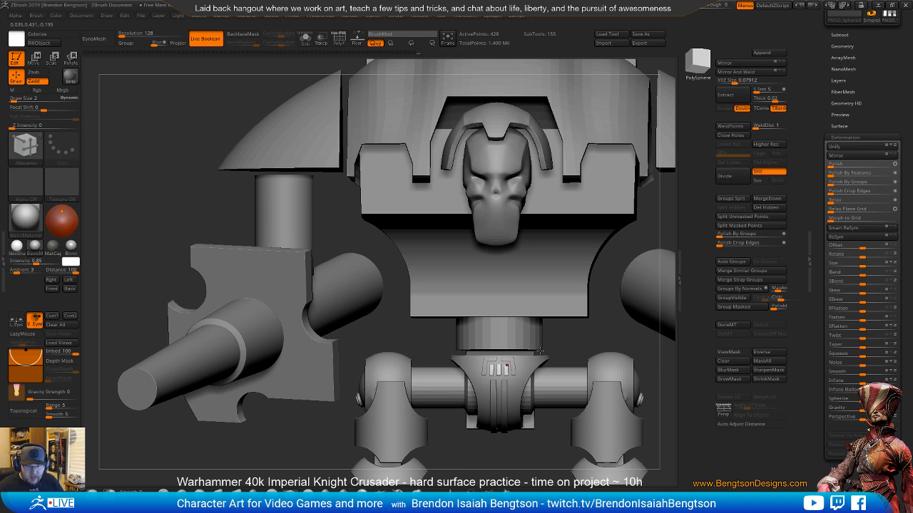
alt+drag(572, 331, 582, 284)
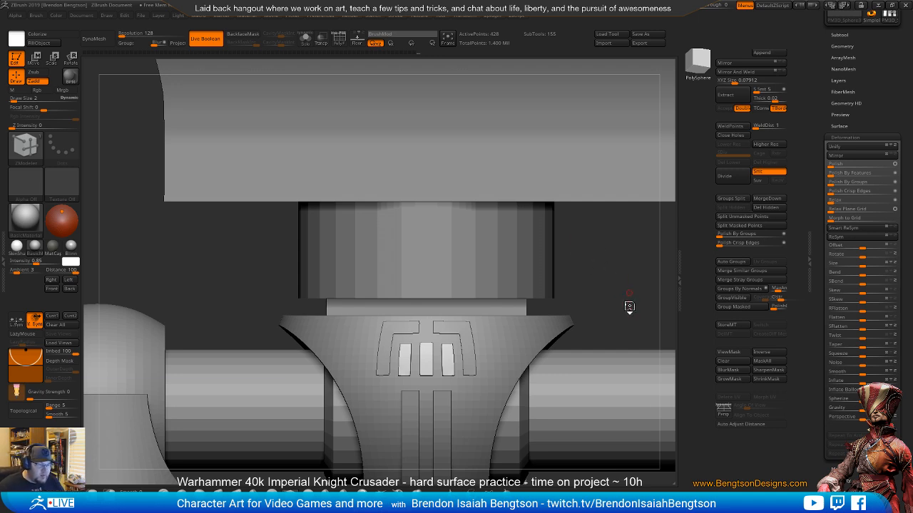
ctrl+right_drag(634, 396, 544, 304)
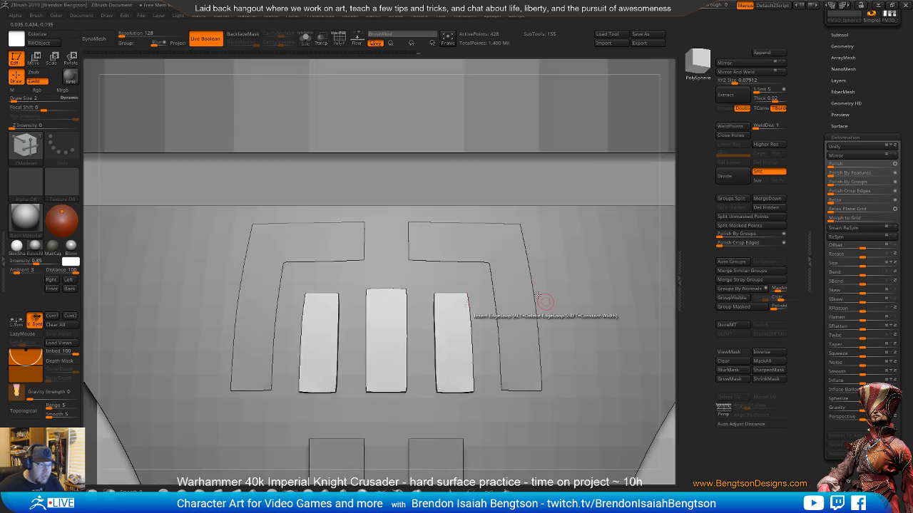
alt+click(508, 258)
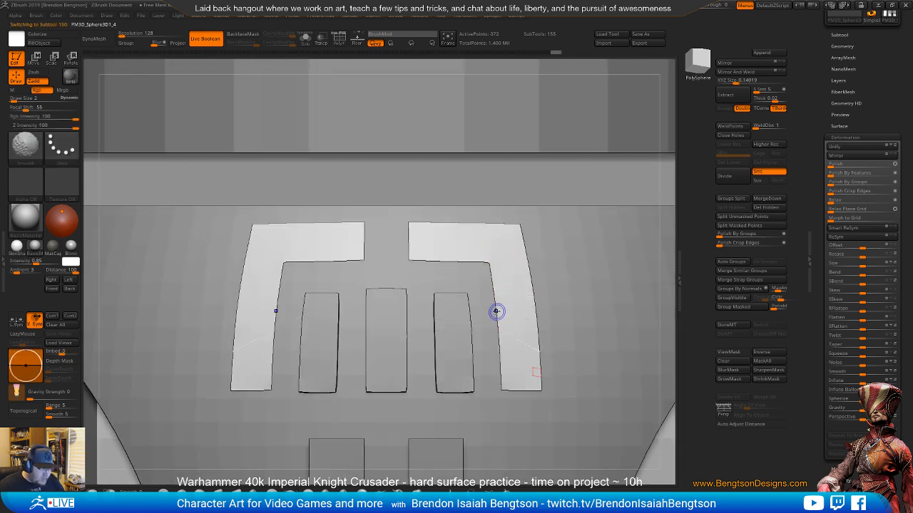
key(shift+f)
right_drag(492, 302, 535, 300)
mouse_move(532, 298)
right_down()
mouse_move(499, 306)
mouse_move(522, 302)
right_up()
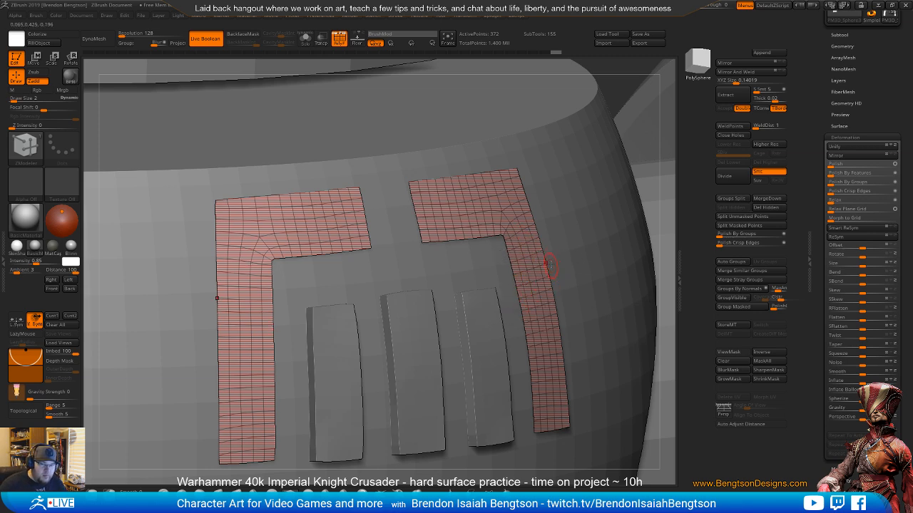
right_drag(549, 285, 521, 268)
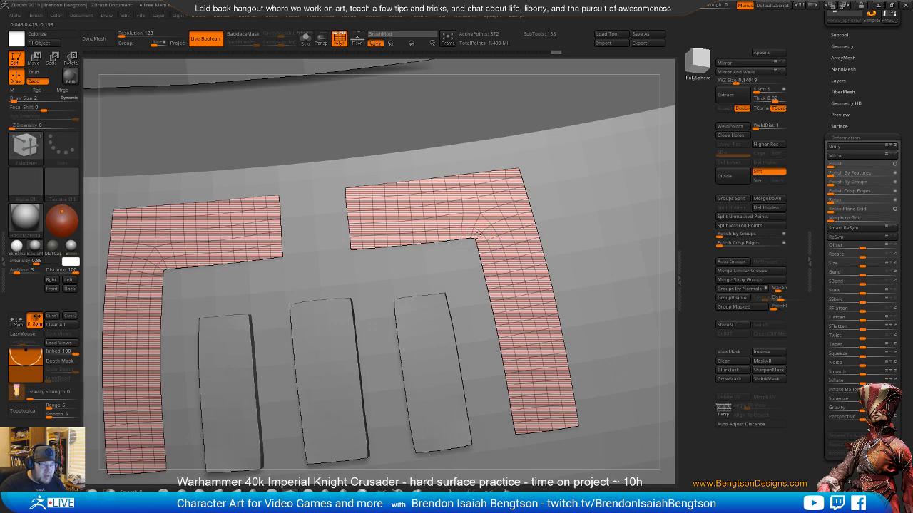
- Adjust the topology at the bracket panels' corners with the Move Topological brush and set the draw size to 6
key(ctrl+z)
key(ctrl+shift+z)
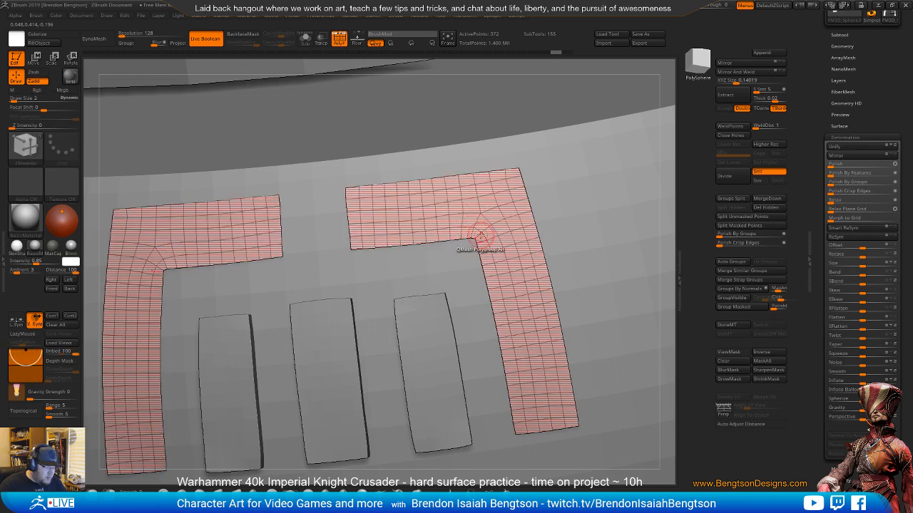
right_drag(487, 279, 485, 265)
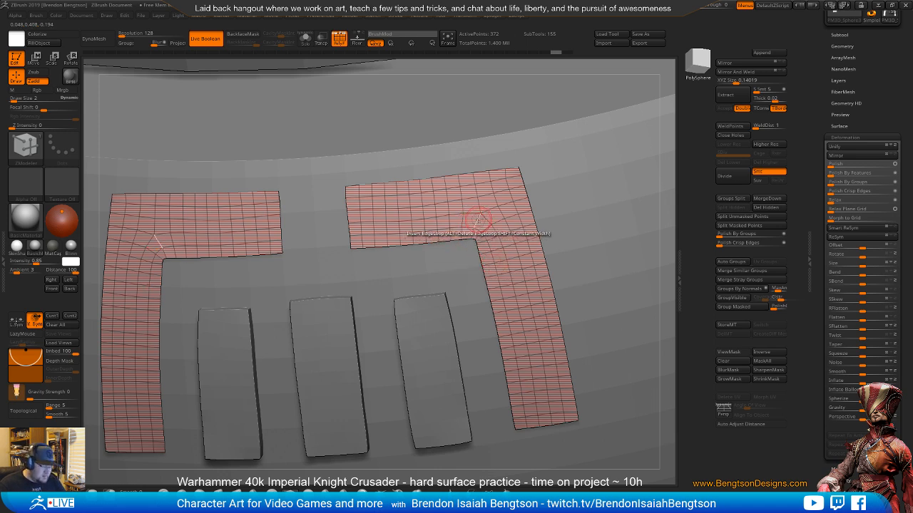
mouse_move(474, 226)
mouse_down()
mouse_move(464, 244)
mouse_move(482, 241)
mouse_up()
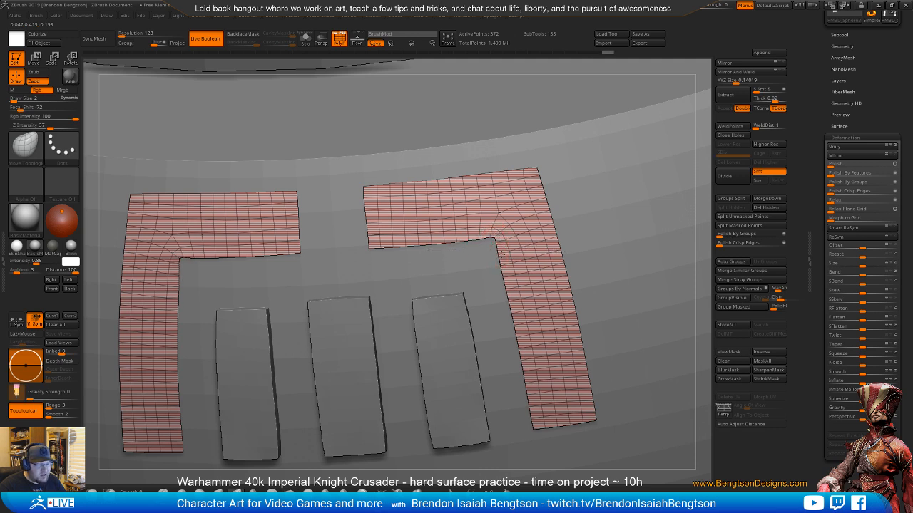
key(space)
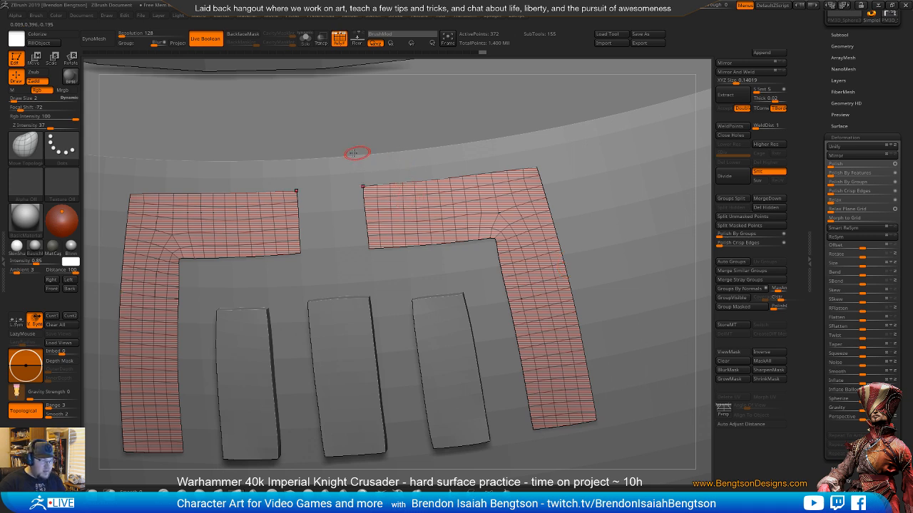
key(space)
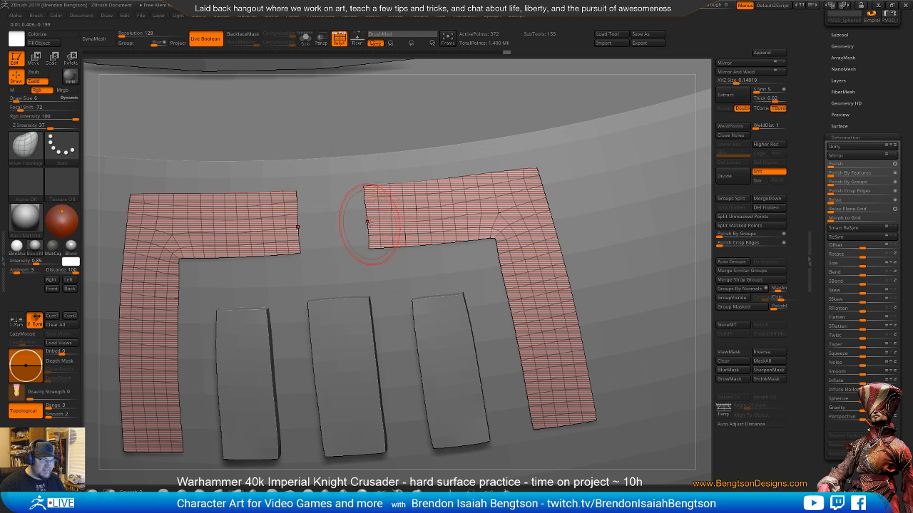
- Extrude both bracket panels into thin solids with the ZModeler QMesh Polygroup All action and raise their front faces slightly
key(b)
key(z)
key(m)
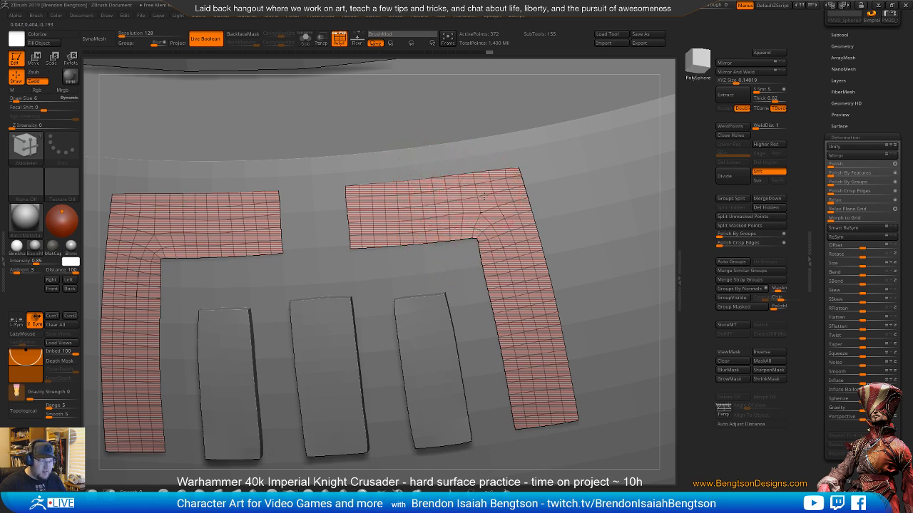
mouse_move(448, 195)
right_down()
mouse_move(502, 172)
mouse_move(462, 231)
mouse_move(476, 201)
right_up()
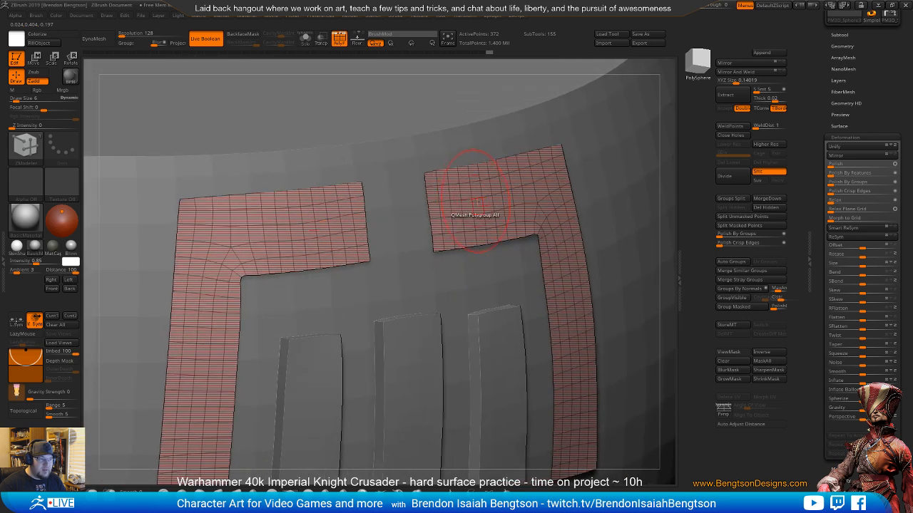
drag(475, 207, 457, 207)
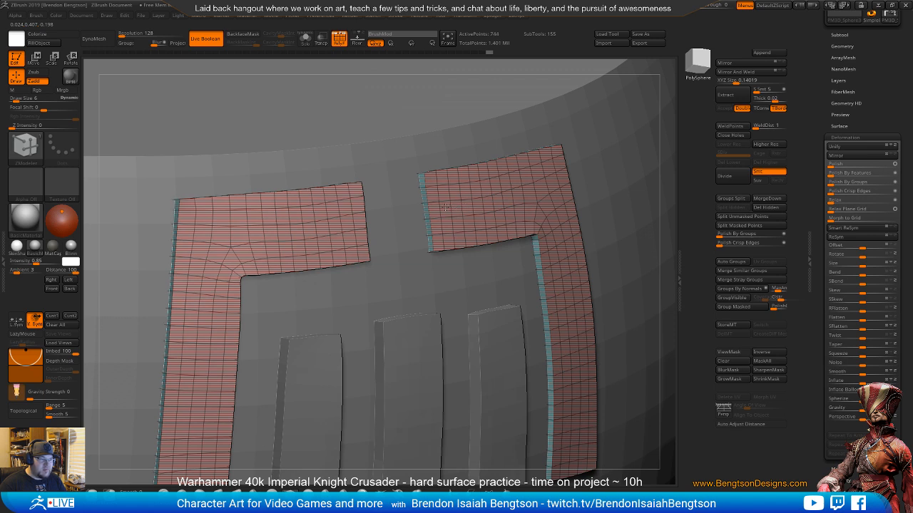
mouse_move(488, 206)
mouse_down()
mouse_move(496, 205)
mouse_move(487, 199)
mouse_up()
key(shift)
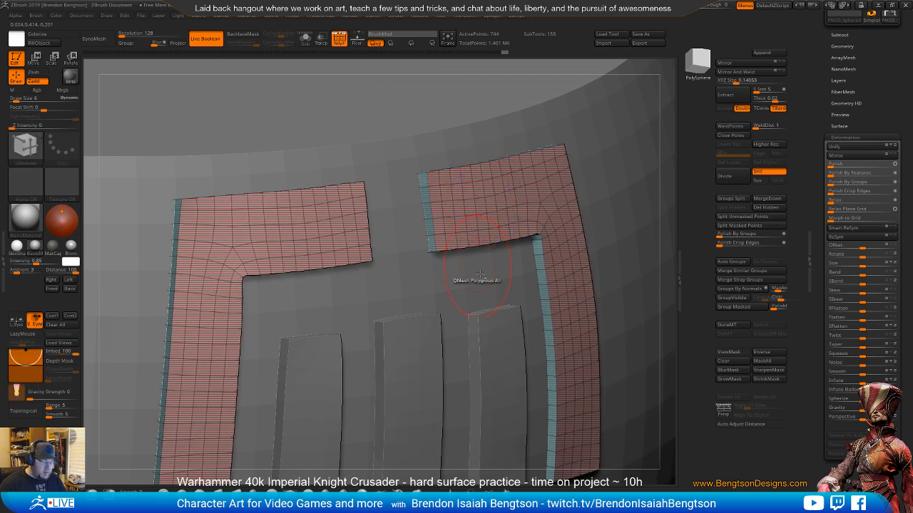
- Examine the raised brackets and bars on the pelvis plate from several angles and distances, with and without the wireframe
mouse_move(485, 197)
ctrl+right_down()
mouse_move(451, 254)
mouse_move(462, 250)
ctrl+right_up()
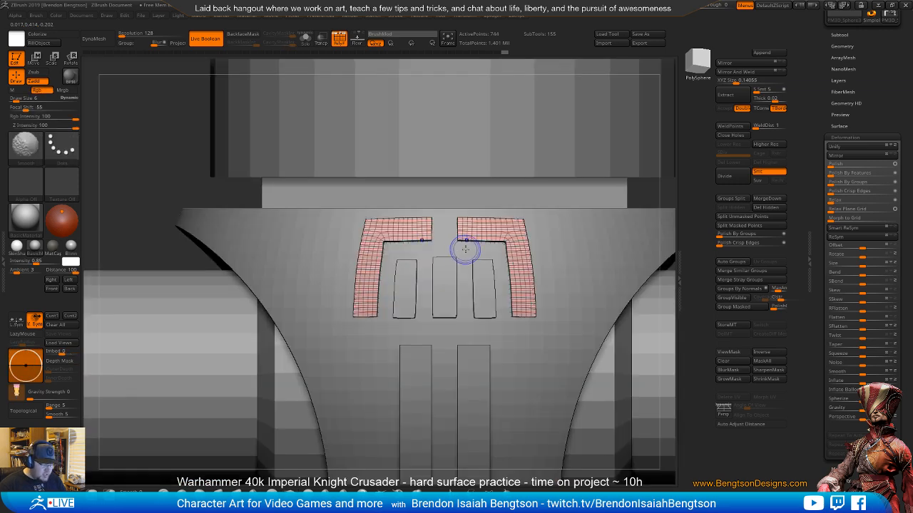
key(shift+f)
alt+right_drag(508, 318, 416, 206)
right_drag(520, 214, 546, 215)
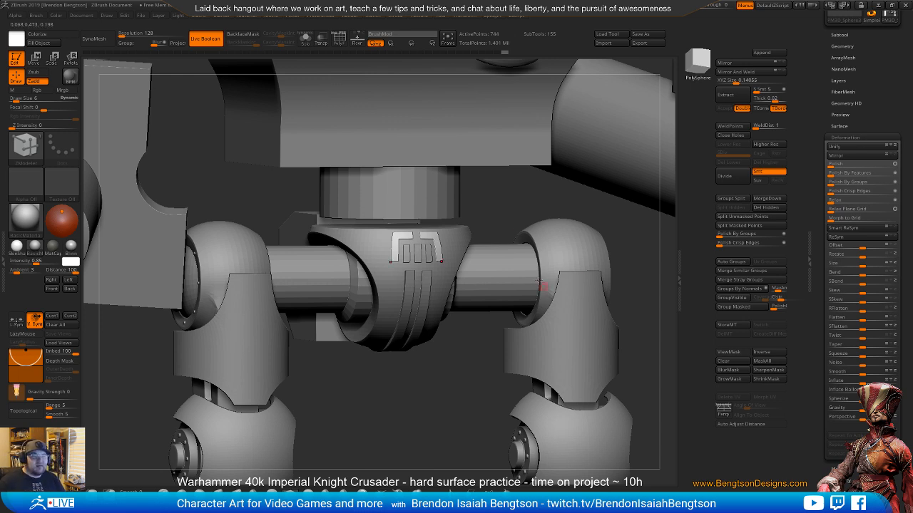
key(shift+f)
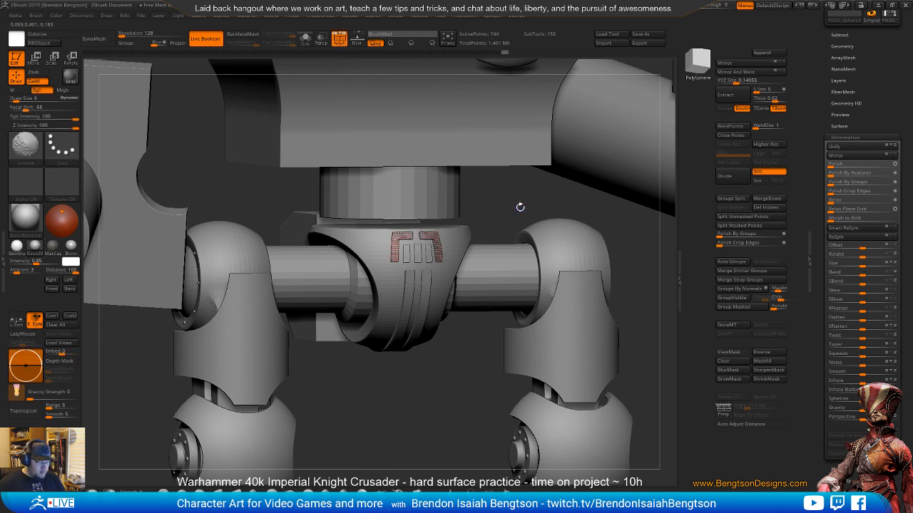
key(shift+f)
key(p)
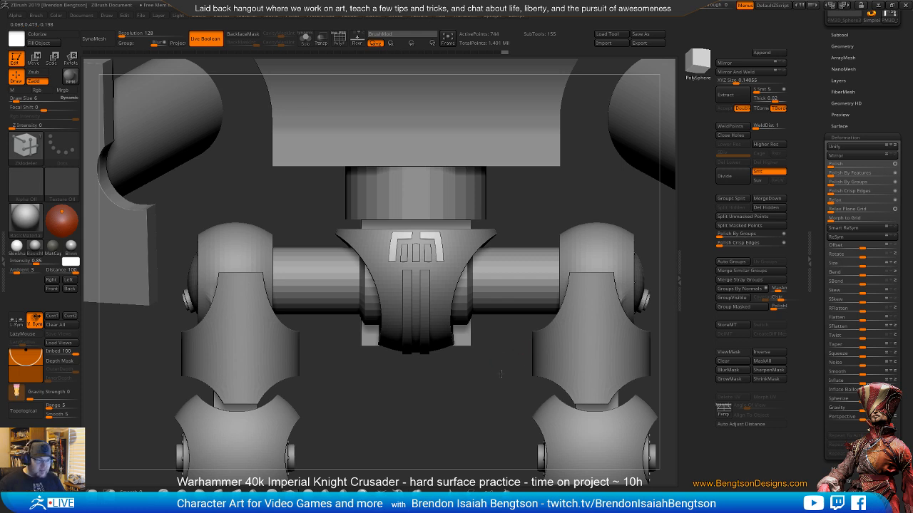
alt+drag(501, 375, 521, 425)
alt+drag(531, 390, 525, 330)
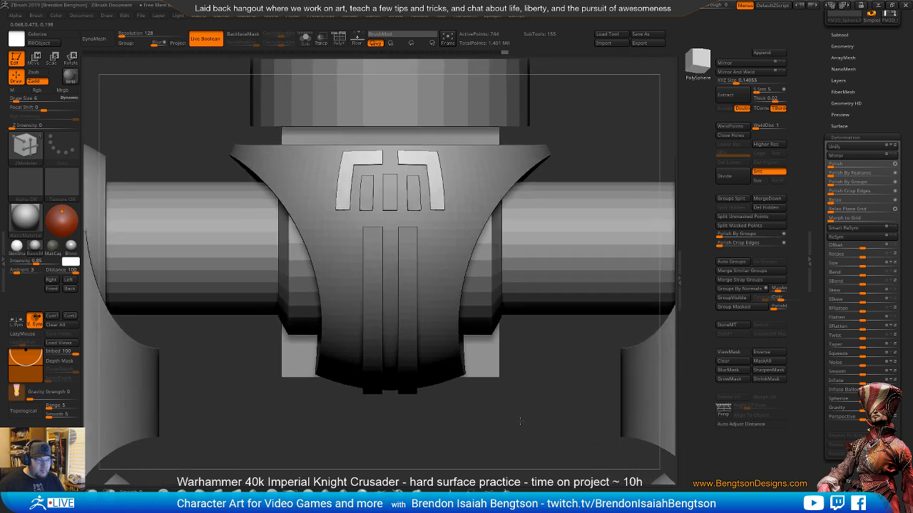
drag(520, 423, 509, 125)
drag(469, 335, 440, 238)
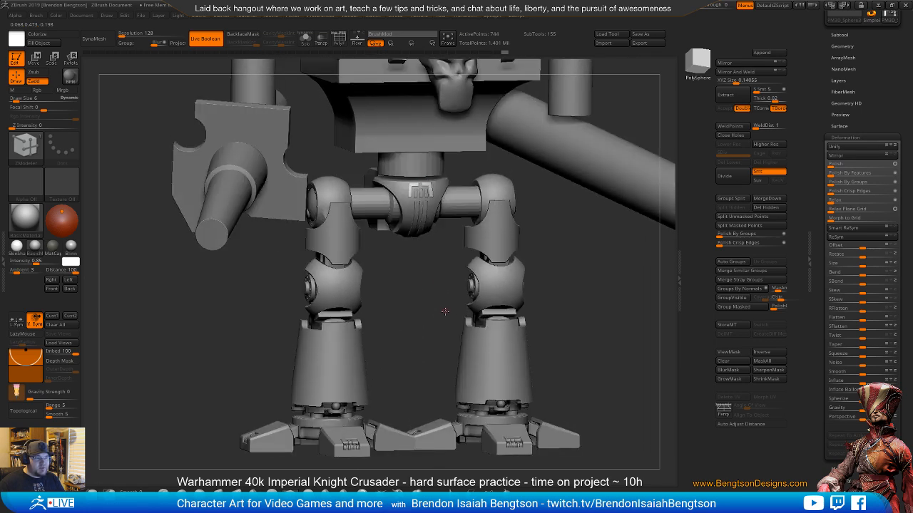
alt+drag(444, 312, 433, 246)
- Isolate the three vertical bars and ZRemesh them with DetectEdges on and the polygon count set to Same
key(shift+f)
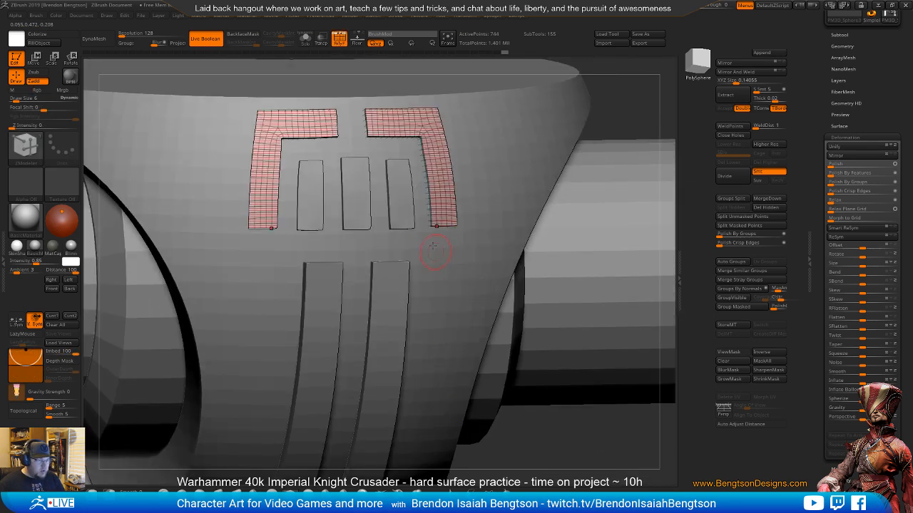
alt+click(397, 189)
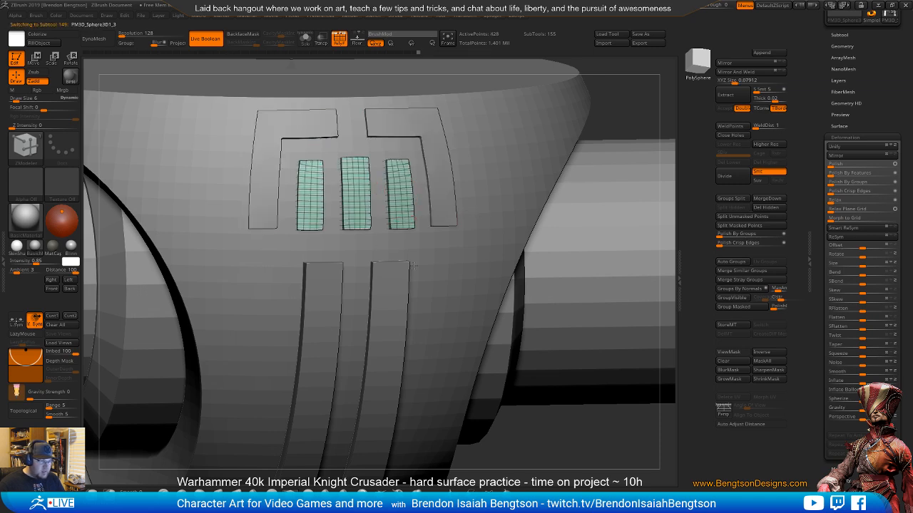
alt+right_drag(414, 266, 406, 255)
key(alt+s)
alt+right_drag(392, 147, 393, 270)
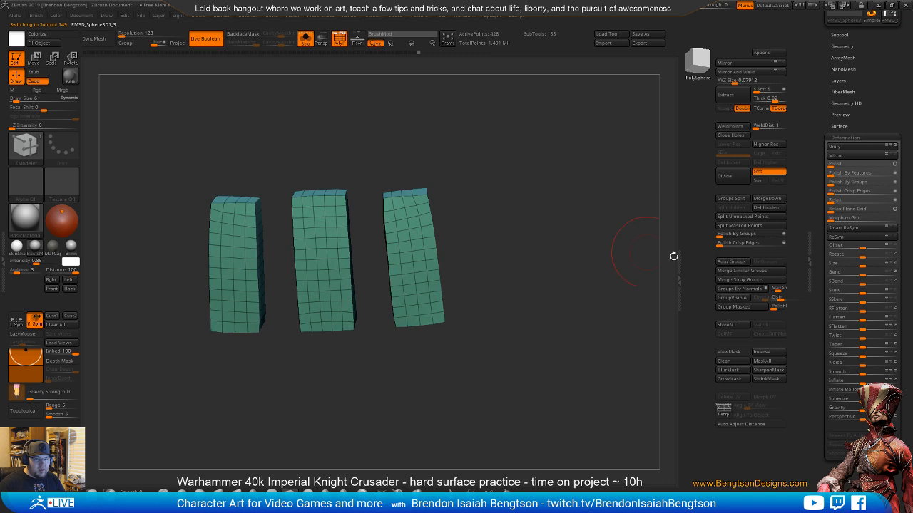
click(842, 46)
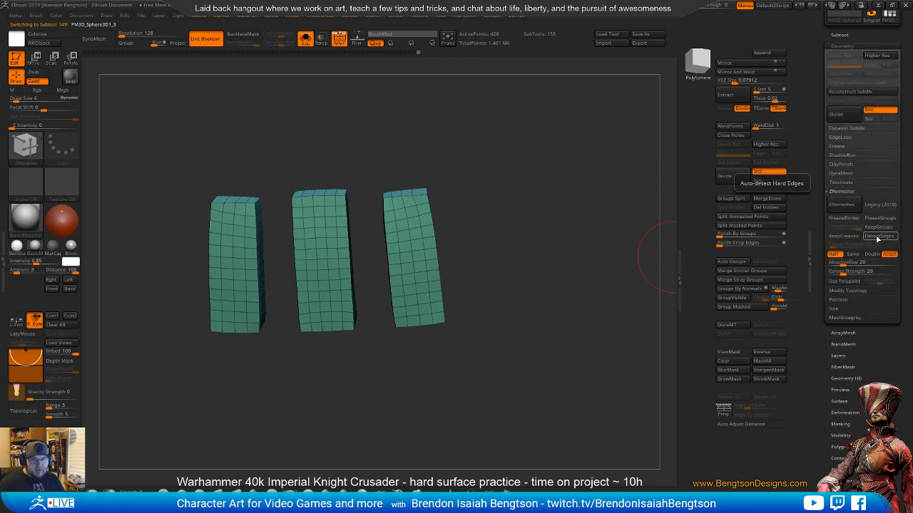
click(852, 254)
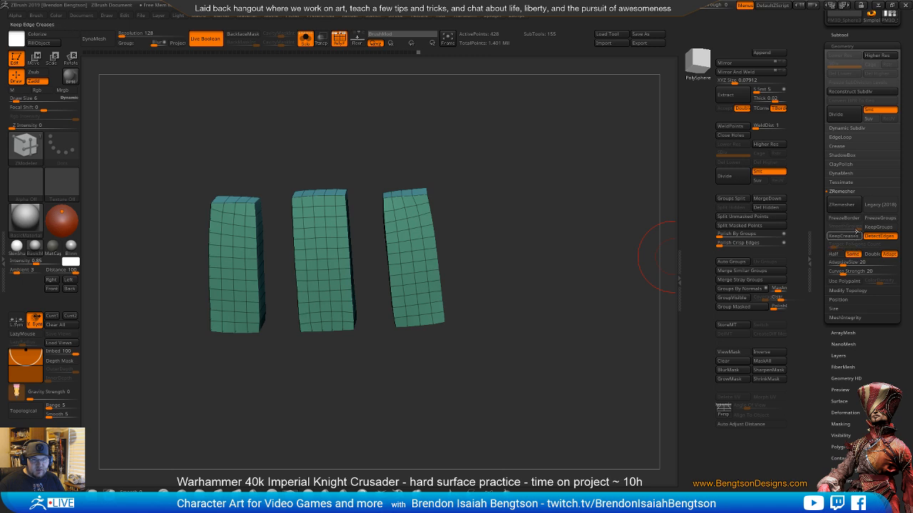
click(843, 205)
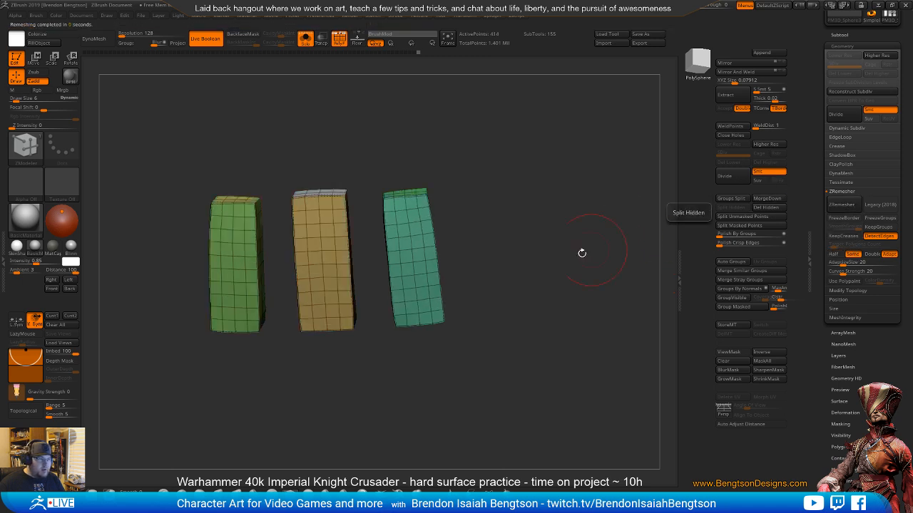
- Adjust the upper corners of the outer vertical bars with the Move Topological brush
mouse_move(581, 252)
mouse_down()
mouse_move(591, 281)
mouse_move(572, 243)
mouse_move(573, 294)
mouse_move(603, 361)
mouse_move(581, 269)
mouse_move(572, 281)
mouse_move(577, 268)
mouse_up()
key(b)
key(m)
key(t)
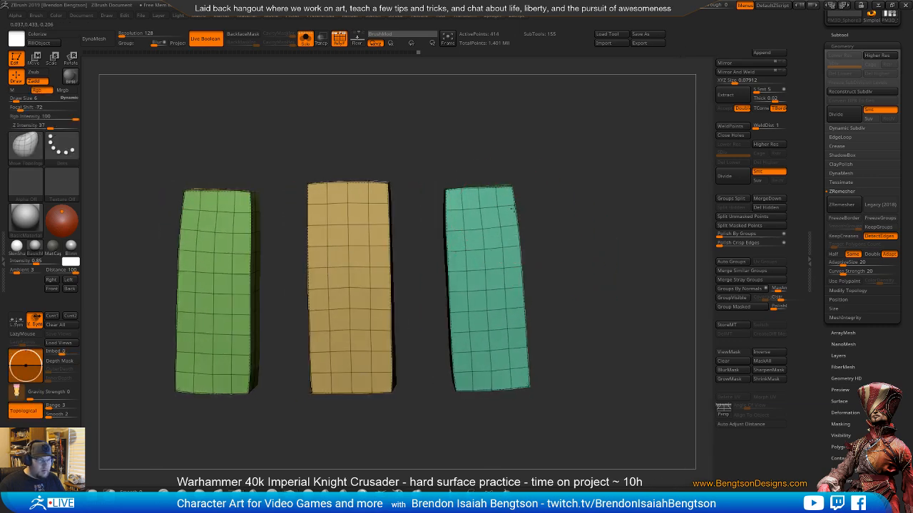
drag(430, 183, 441, 209)
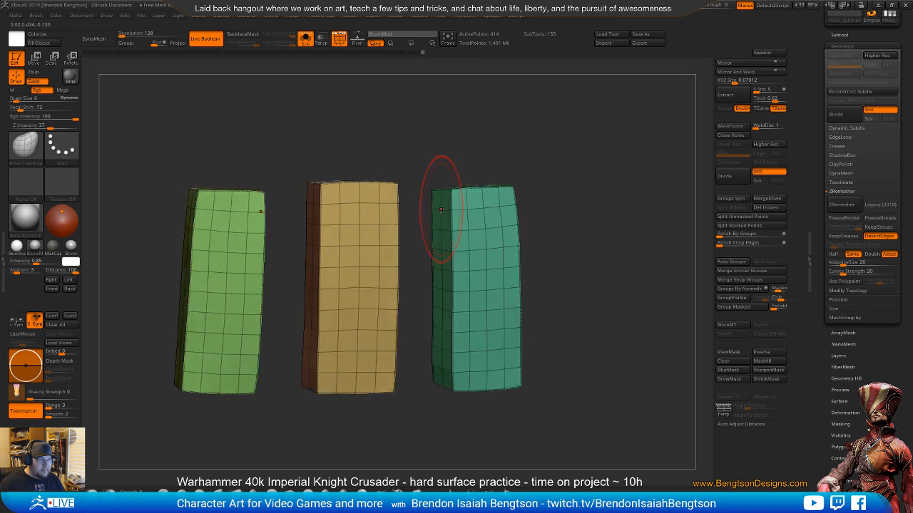
- Delete surplus edge loops across the three vertical bars with the ZModeler brush
drag(583, 191, 591, 199)
key(b)
key(z)
key(m)
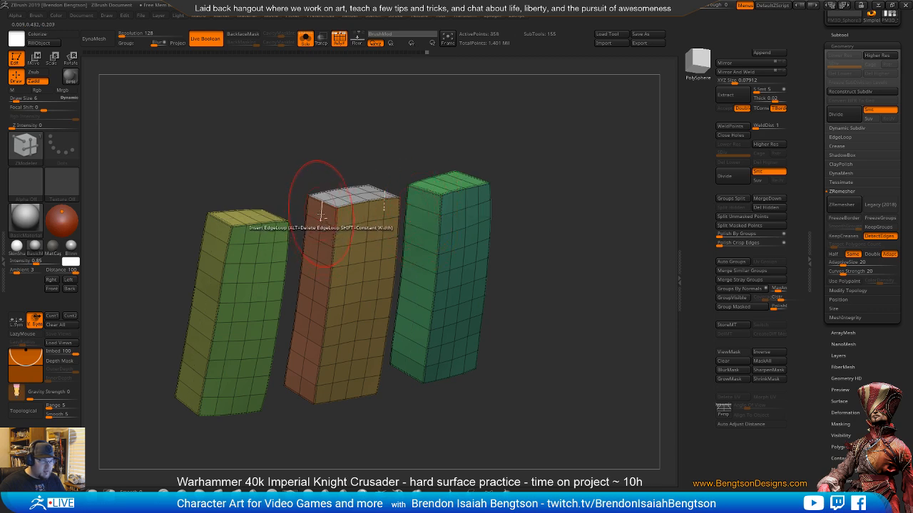
shift+drag(603, 249, 570, 182)
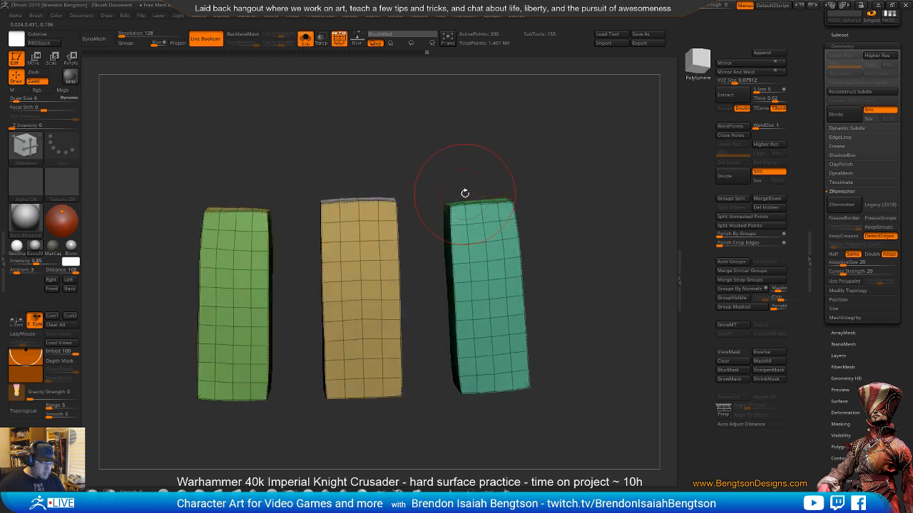
- Straighten the top edges and side contours of the two outer bars symmetrically with the Move Topological brush
key(w)
key(b)
key(m)
key(t)
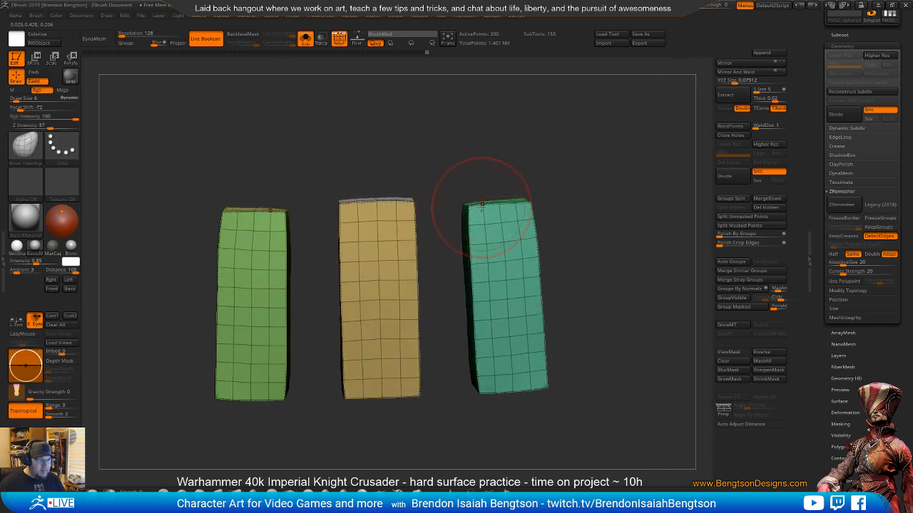
drag(514, 216, 518, 212)
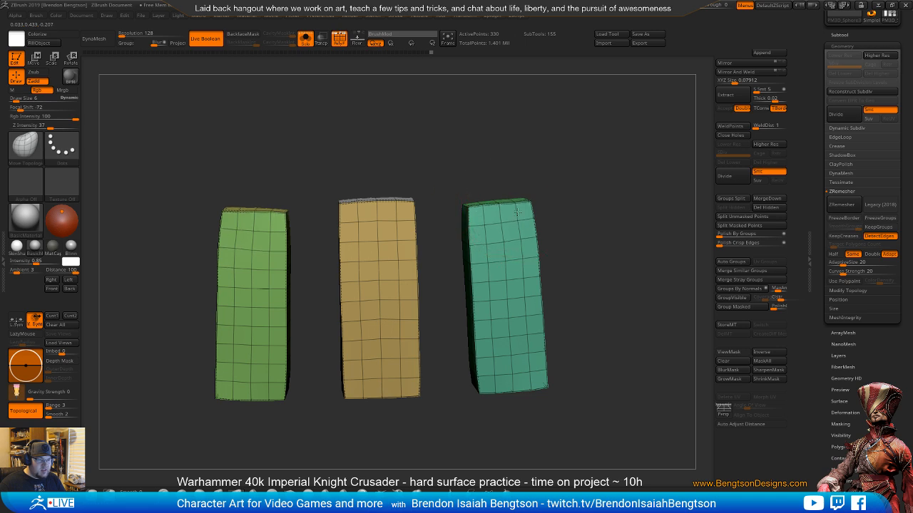
drag(627, 237, 621, 226)
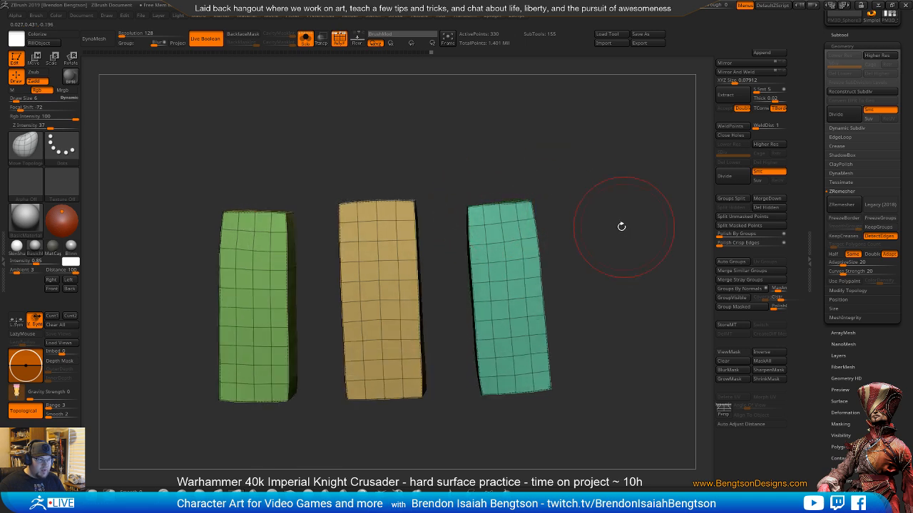
drag(536, 243, 535, 247)
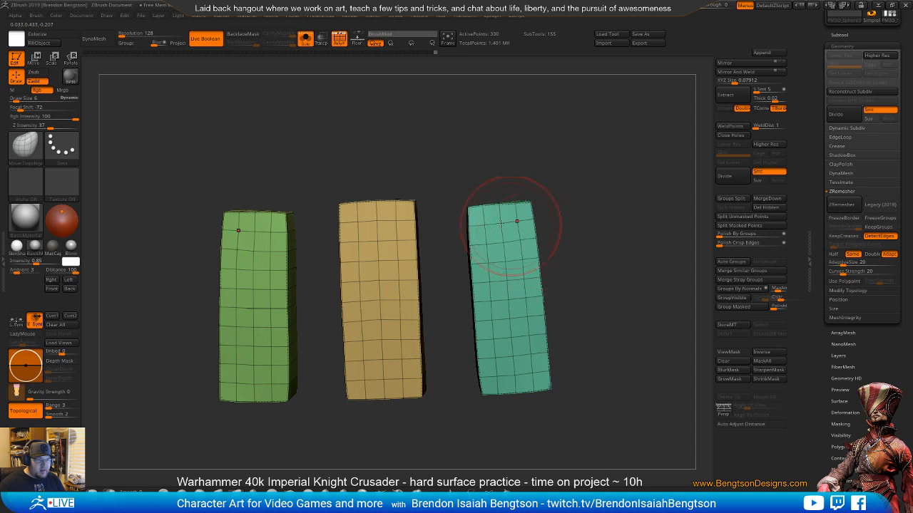
mouse_move(469, 199)
mouse_down()
mouse_move(473, 180)
mouse_move(462, 189)
mouse_move(472, 176)
mouse_move(467, 183)
mouse_move(598, 165)
mouse_up()
drag(611, 232, 593, 232)
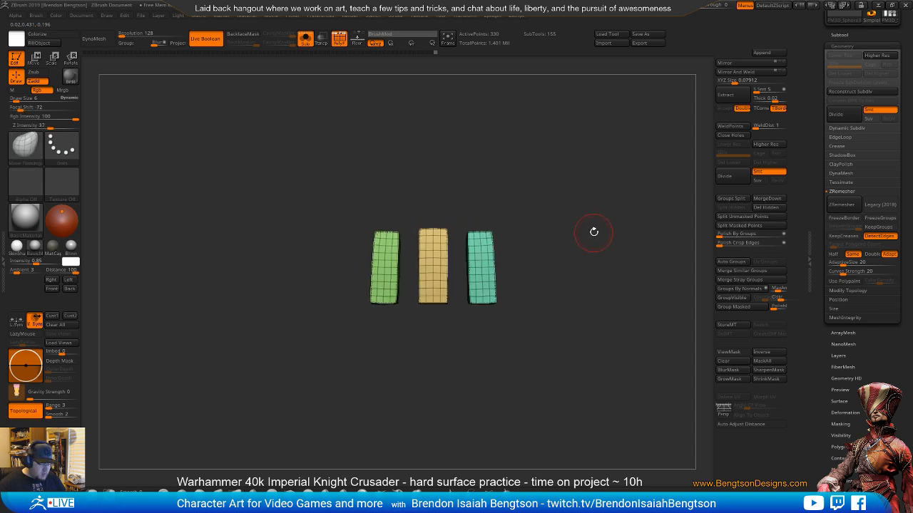
- Bring back the whole model without wireframe and examine the bracket panels and bars on the pelvis plate
key(shift+f)
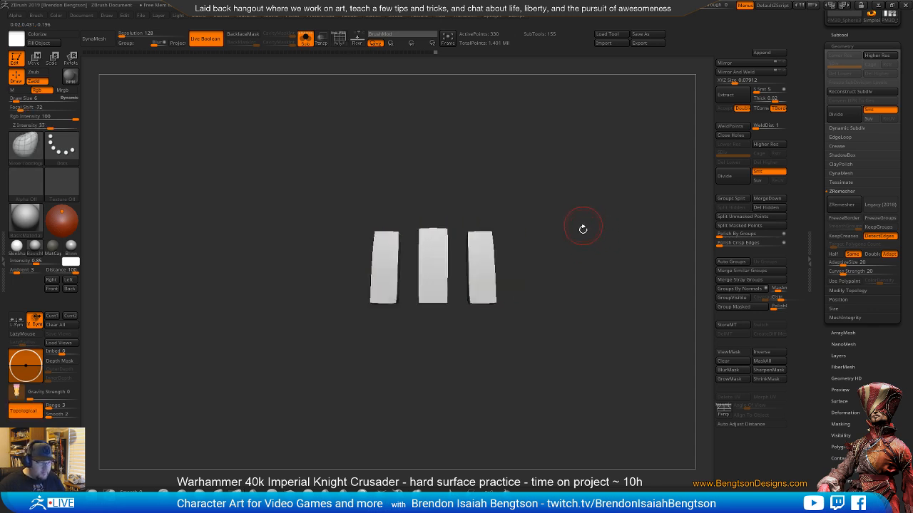
key(alt+s)
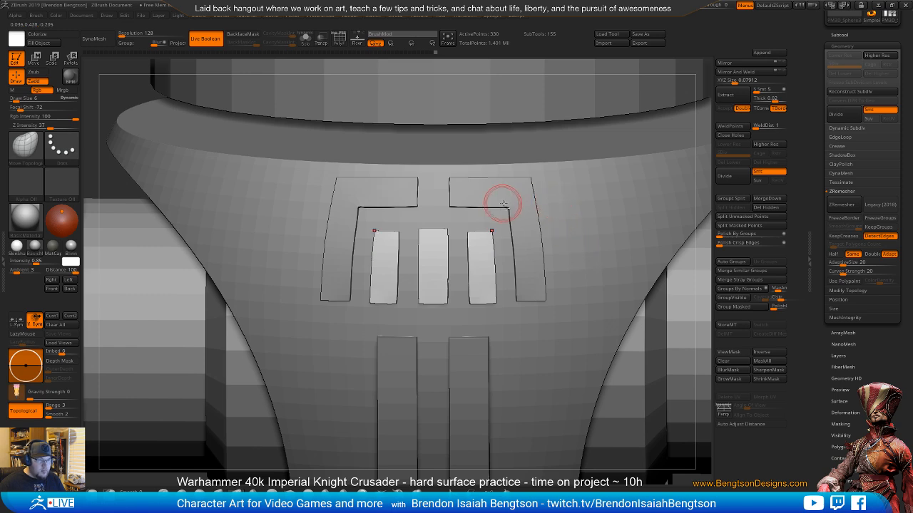
alt+click(504, 203)
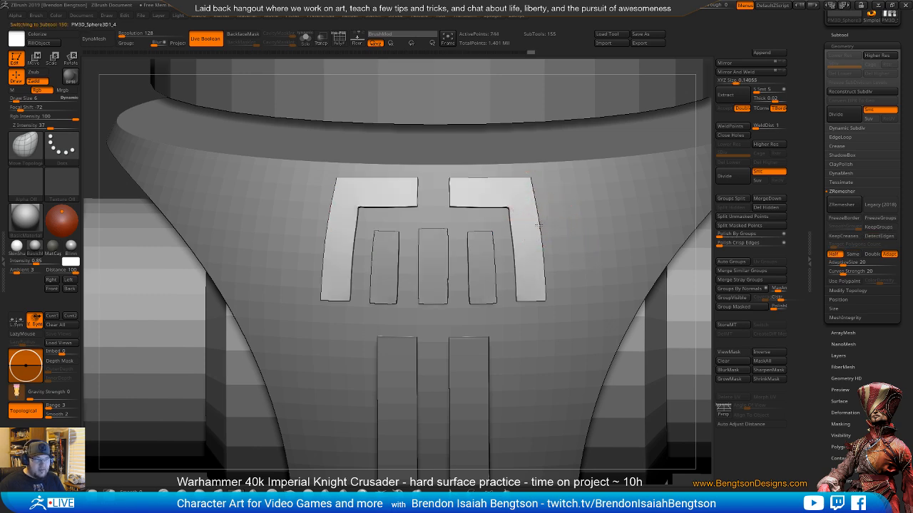
scroll(533, 268, up, 5)
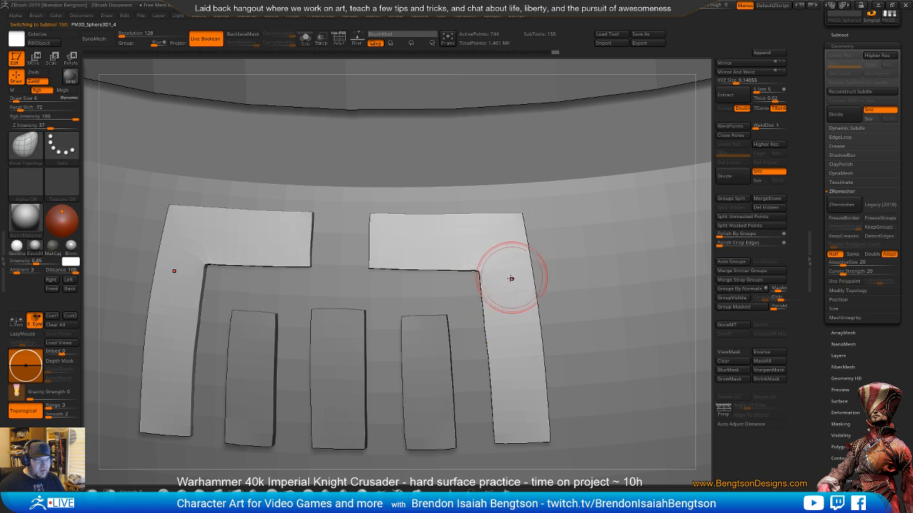
mouse_move(442, 299)
ctrl+right_down()
mouse_move(433, 279)
mouse_move(471, 302)
mouse_move(608, 237)
mouse_move(605, 194)
mouse_move(544, 245)
mouse_move(537, 230)
ctrl+right_up()
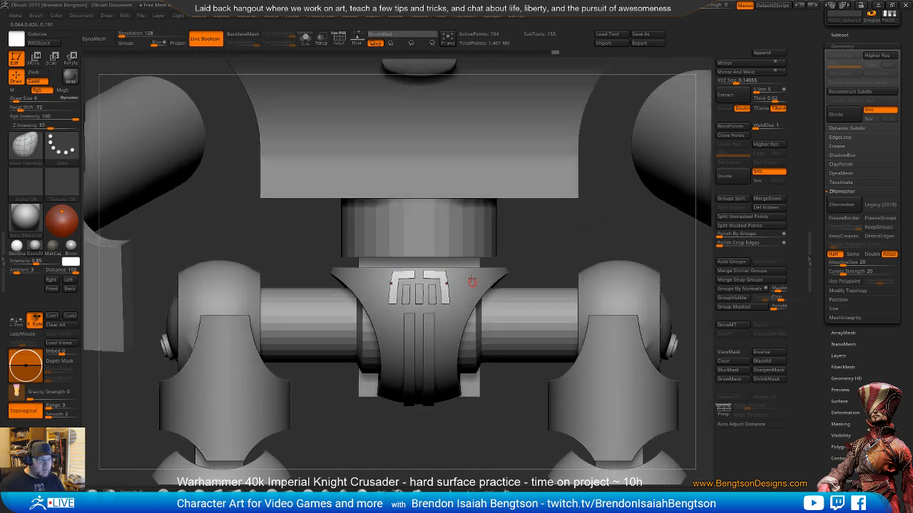
alt+click(538, 230)
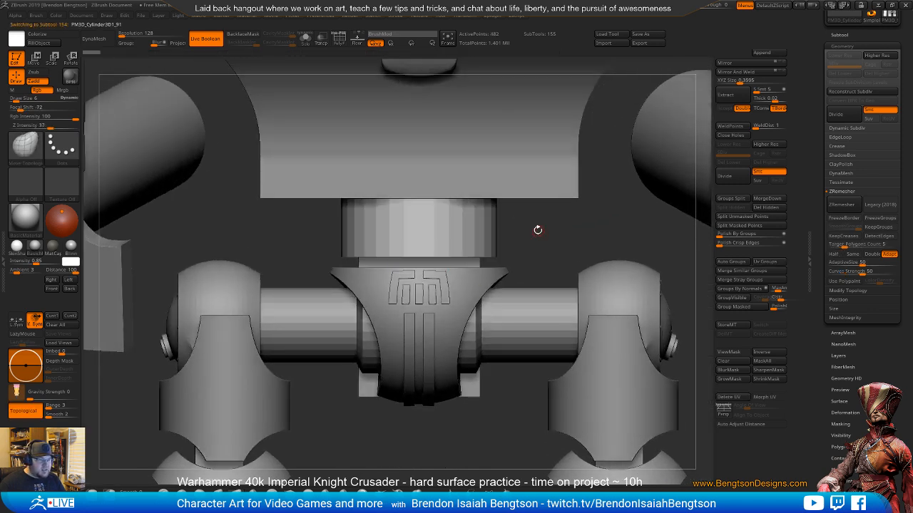
click(839, 34)
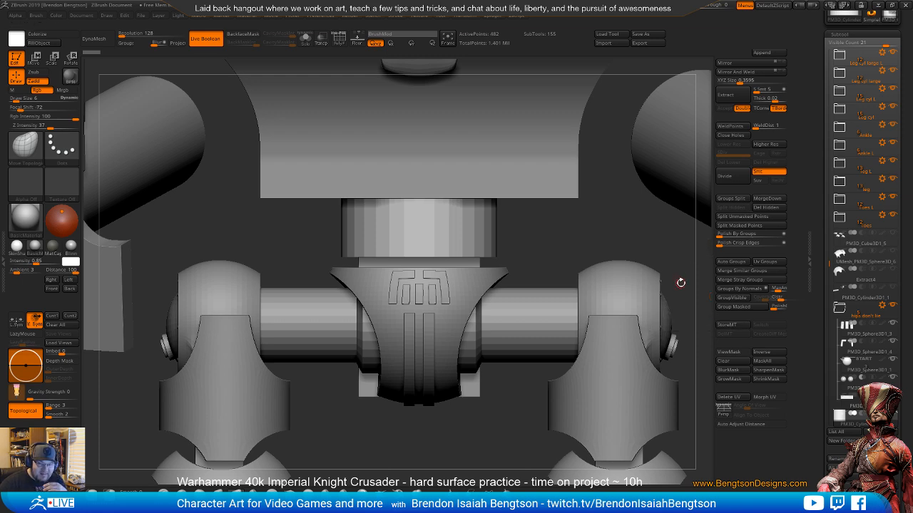
right_drag(457, 342, 461, 461)
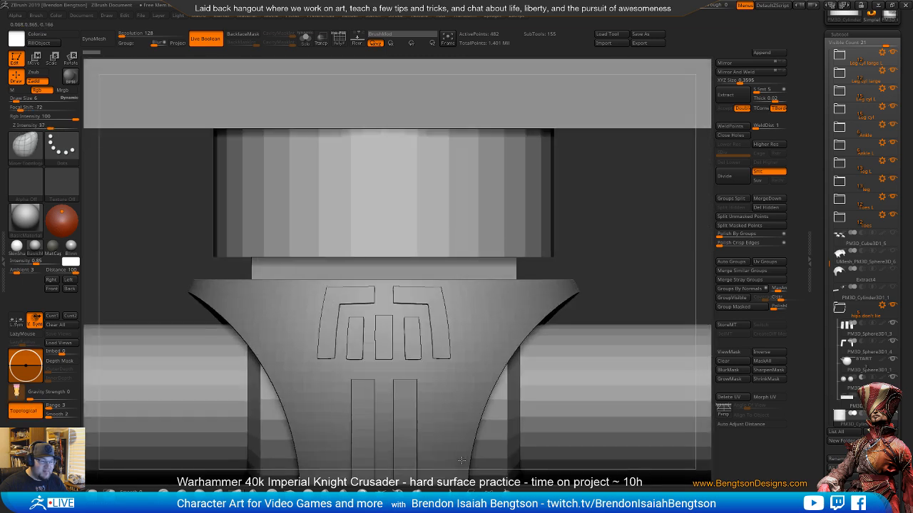
- Select the two long strips on the lower pelvis plate, check how they wrap underneath, and isolate them with the polygroup wireframe shown
alt+right_drag(400, 448, 397, 315)
alt+click(400, 321)
alt+right_drag(409, 458, 398, 330)
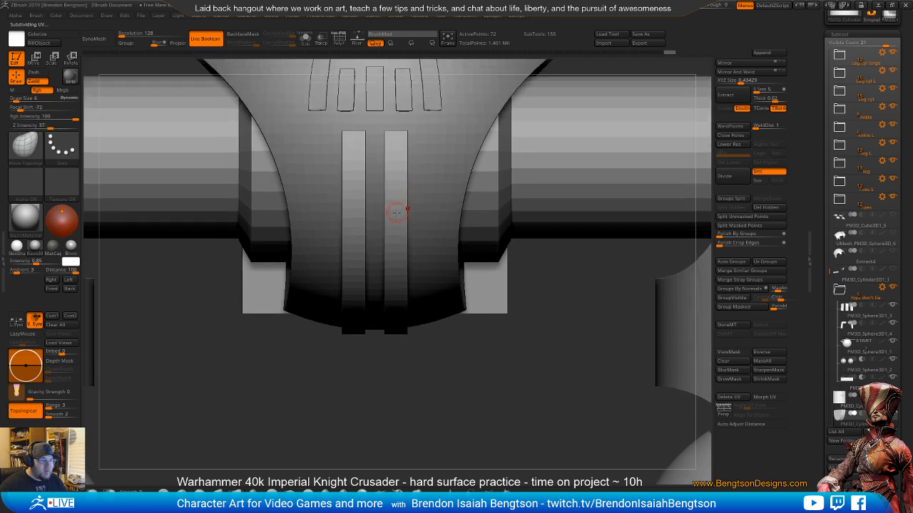
right_drag(396, 212, 407, 235)
shift+right_drag(418, 336, 422, 343)
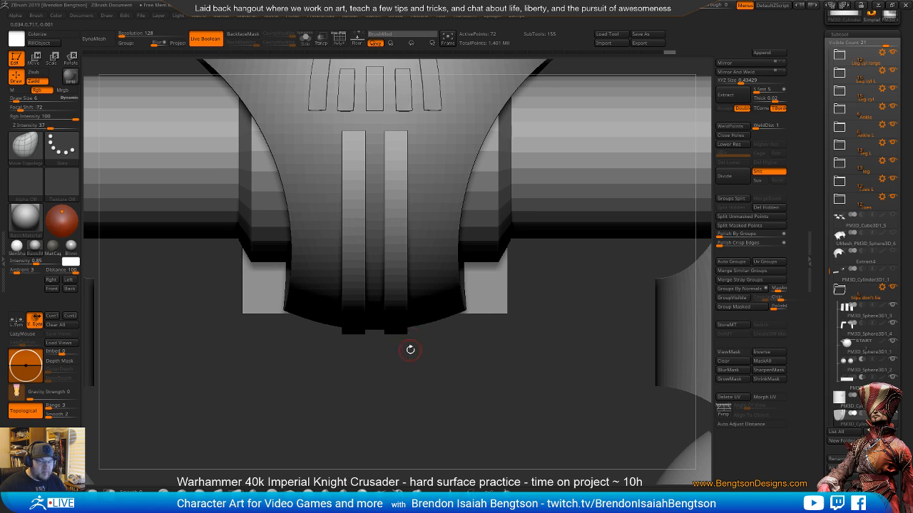
right_drag(407, 347, 398, 402)
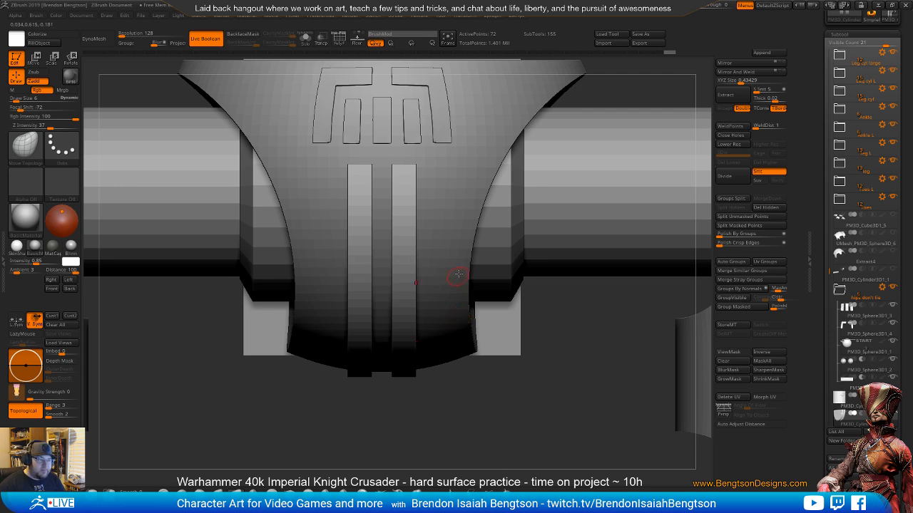
key(shift)
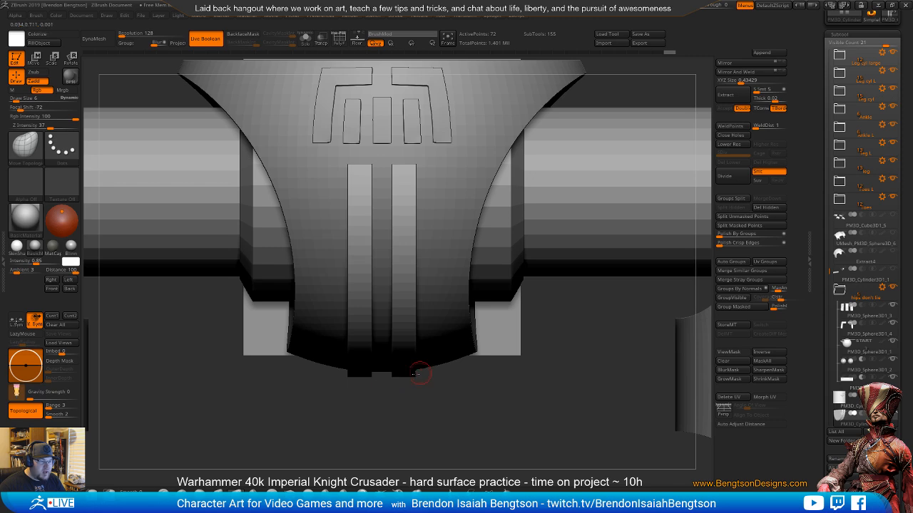
drag(433, 387, 466, 409)
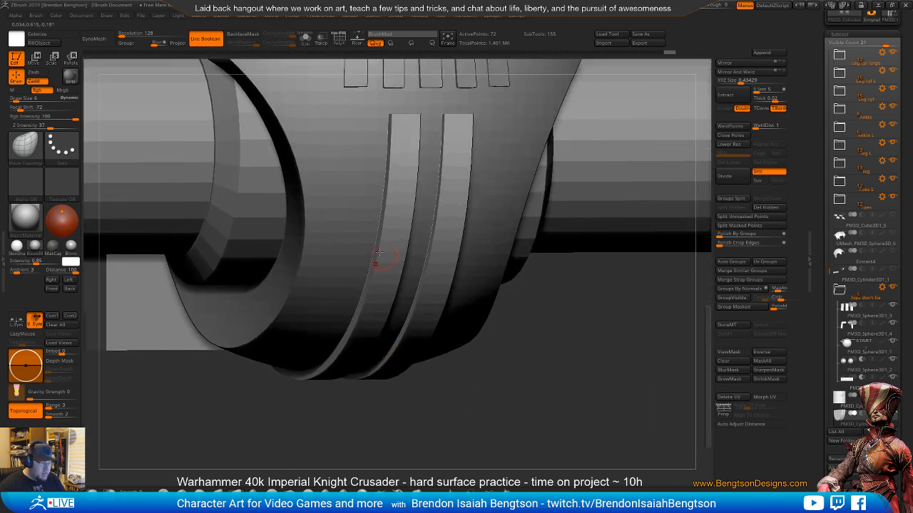
key(alt+s)
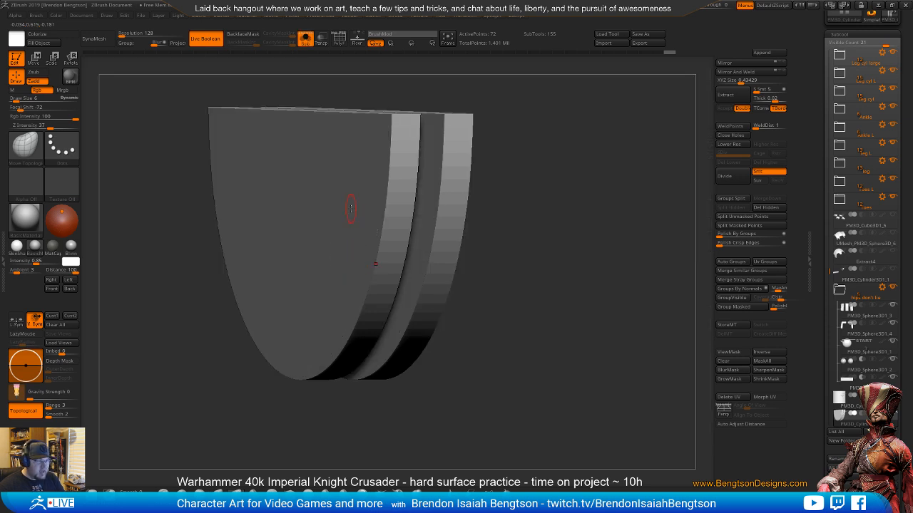
right_drag(342, 223, 327, 246)
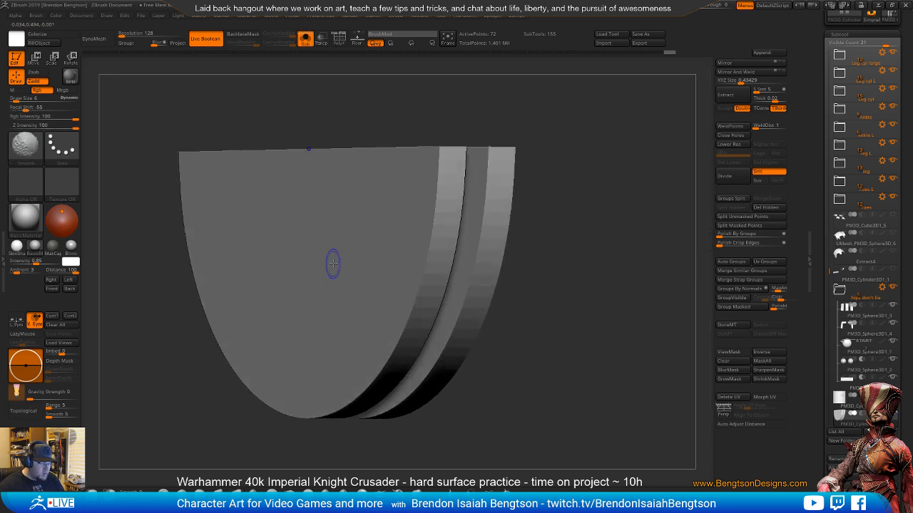
key(shift+f)
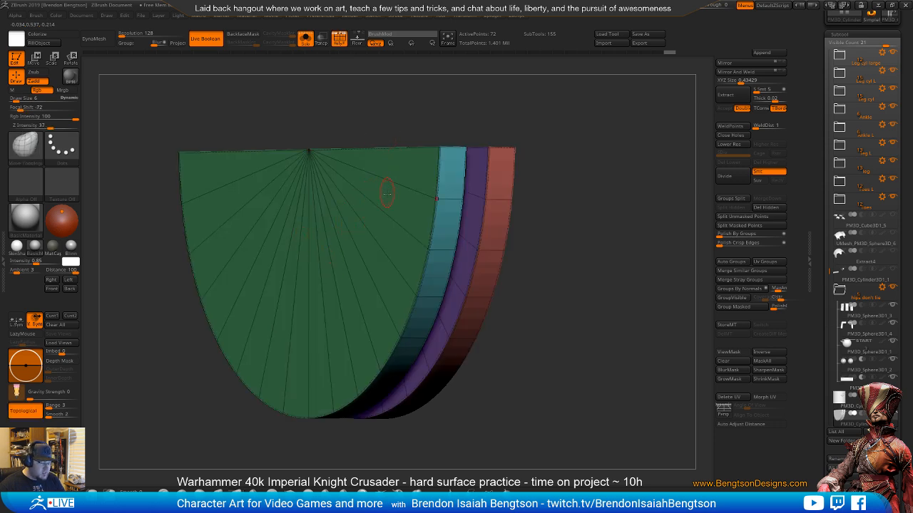
- Set the ZModeler polygon action to Scale with the Polygroup All target and the Polygon Center option
key(b)
key(z)
key(m)
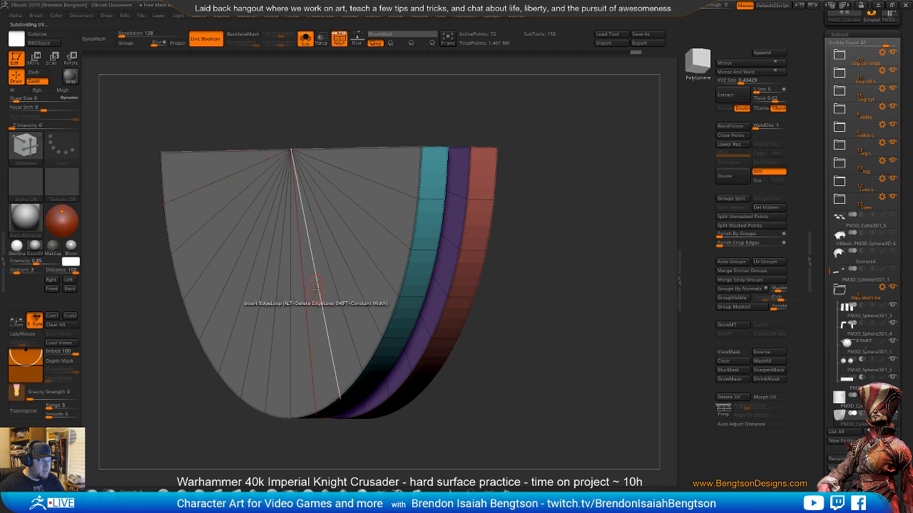
key(space)
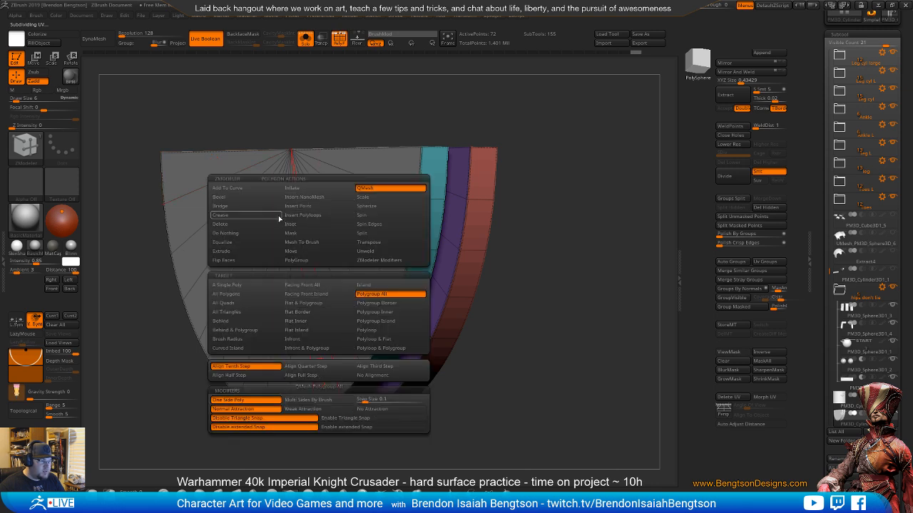
click(364, 197)
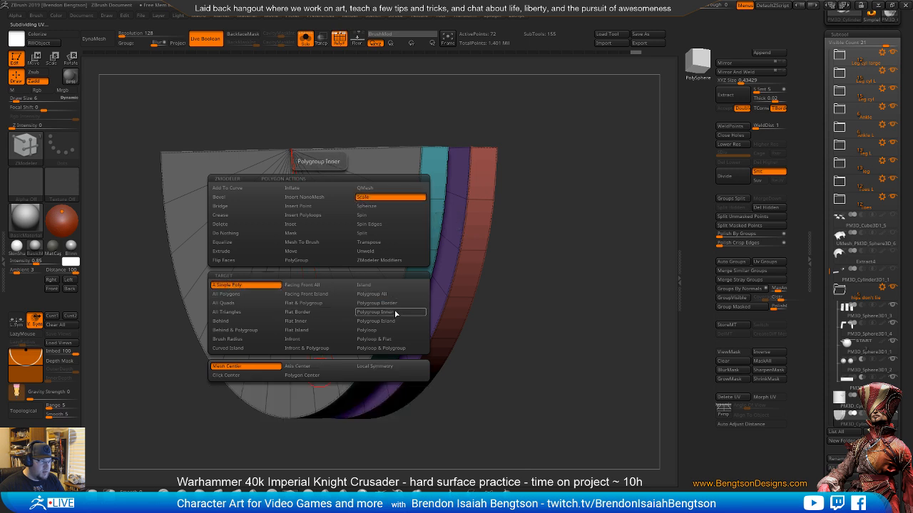
click(374, 294)
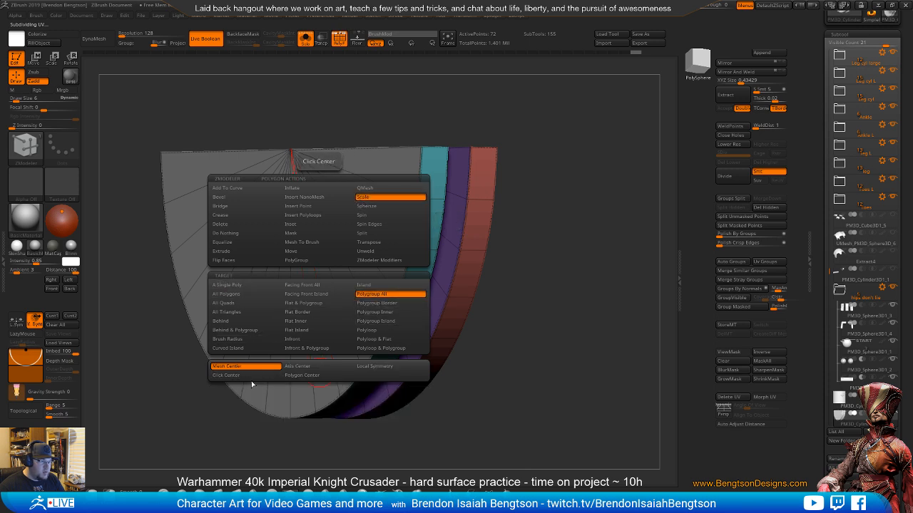
click(294, 378)
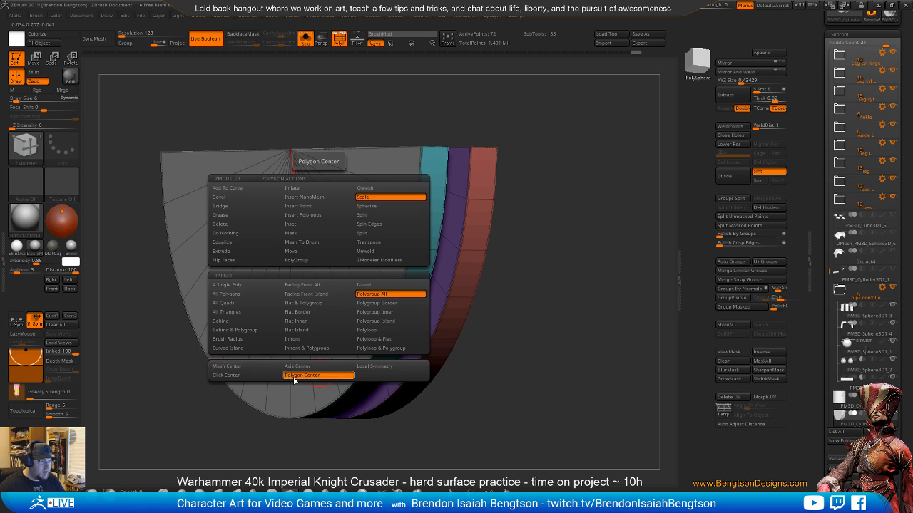
- Scale the flat side faces of the two long strips slightly inward, checking the strips against the pelvis plate
mouse_move(521, 312)
shift+mouse_down()
mouse_move(510, 310)
mouse_move(531, 313)
mouse_move(515, 310)
shift+mouse_up()
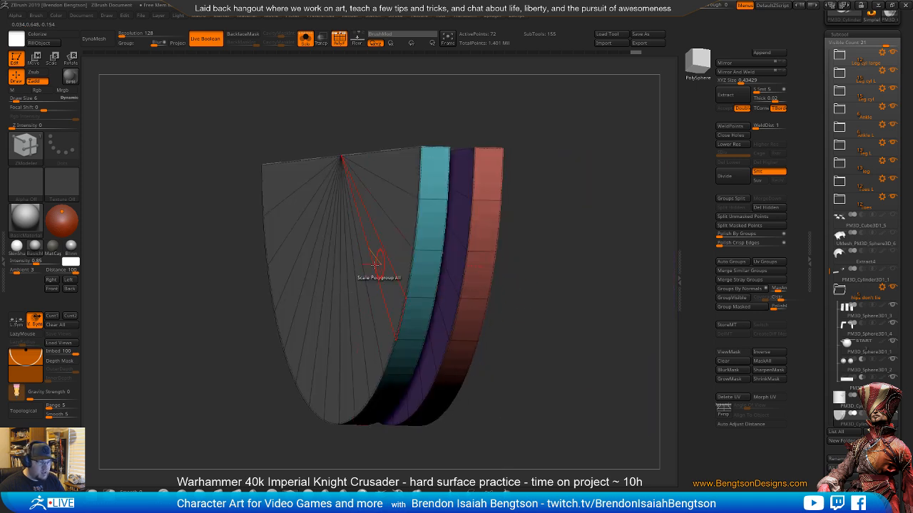
click(374, 323)
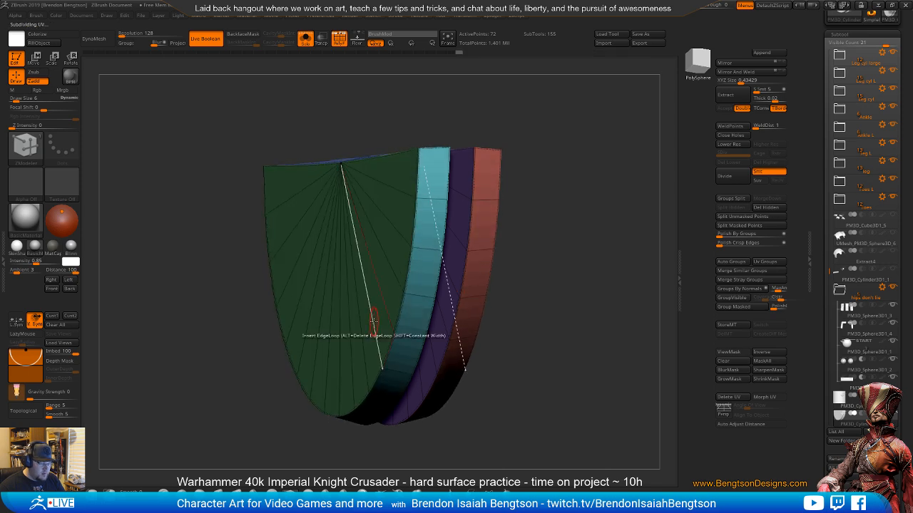
key(alt+s)
mouse_move(434, 349)
right_down()
mouse_move(409, 351)
mouse_move(429, 352)
right_up()
right_drag(357, 381, 391, 358)
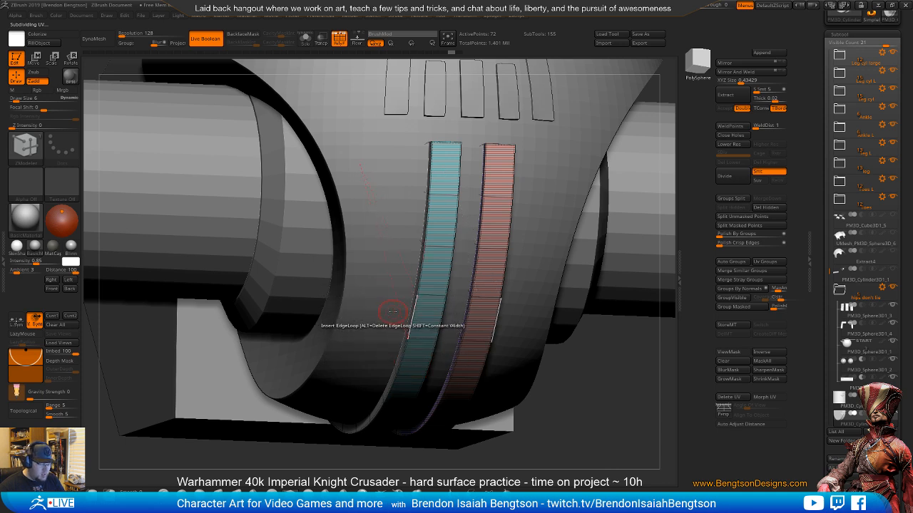
key(shift)
key(alt+s)
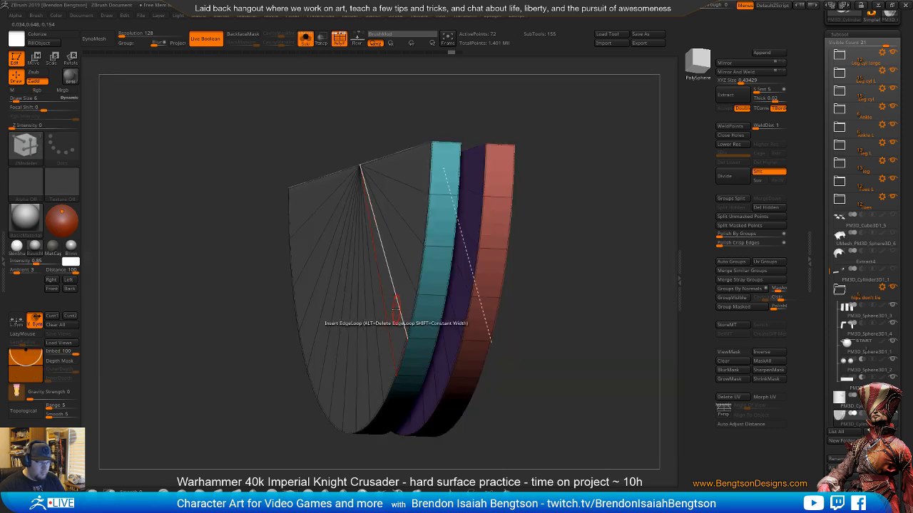
drag(394, 309, 393, 305)
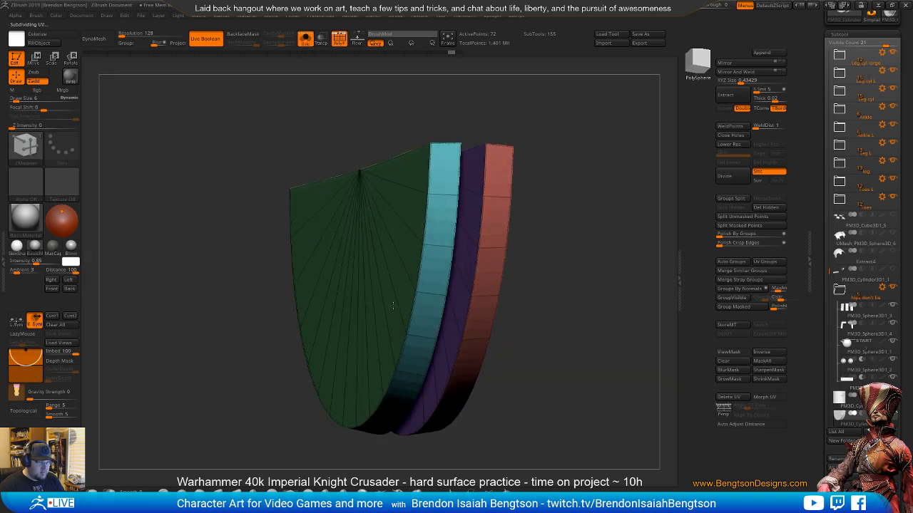
- Compare the isolated long strips with the surrounding pelvis plate from the front and at an angle
key(alt+s)
drag(524, 360, 495, 365)
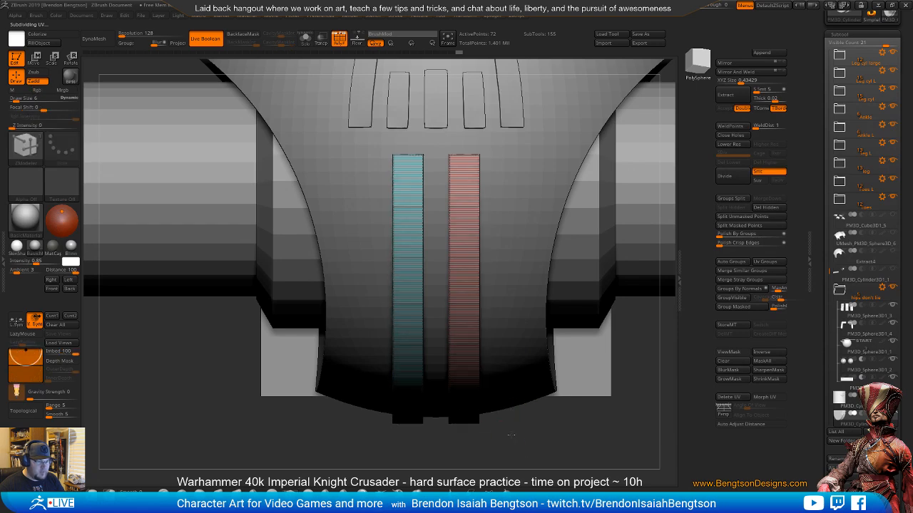
drag(521, 434, 518, 432)
key(alt+s)
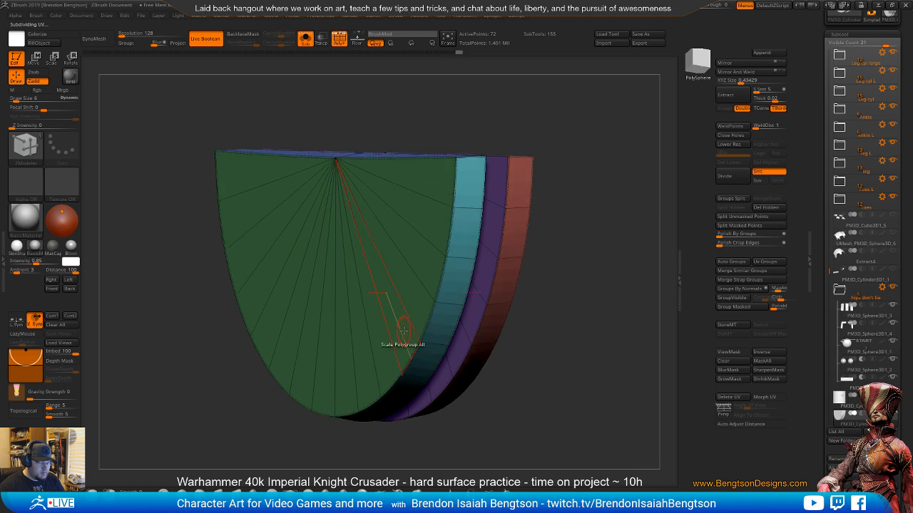
key(alt+s)
shift+drag(544, 419, 484, 400)
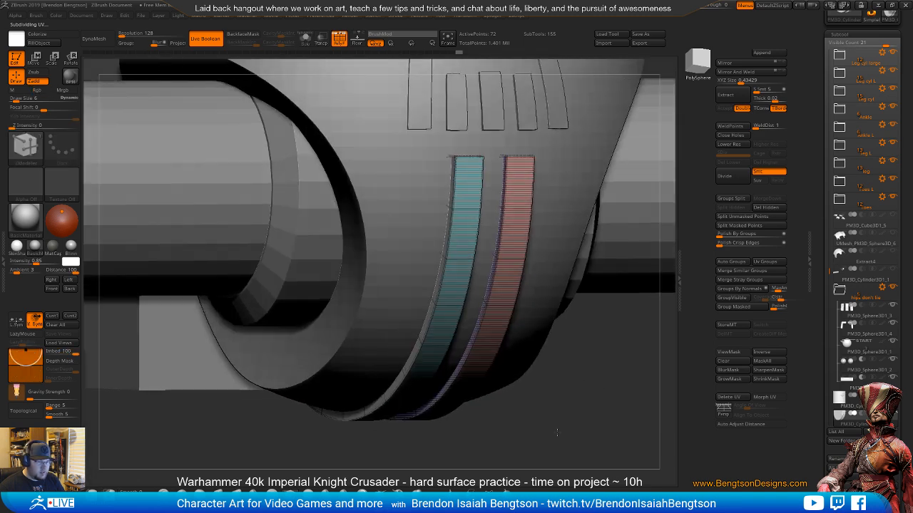
key(alt+s)
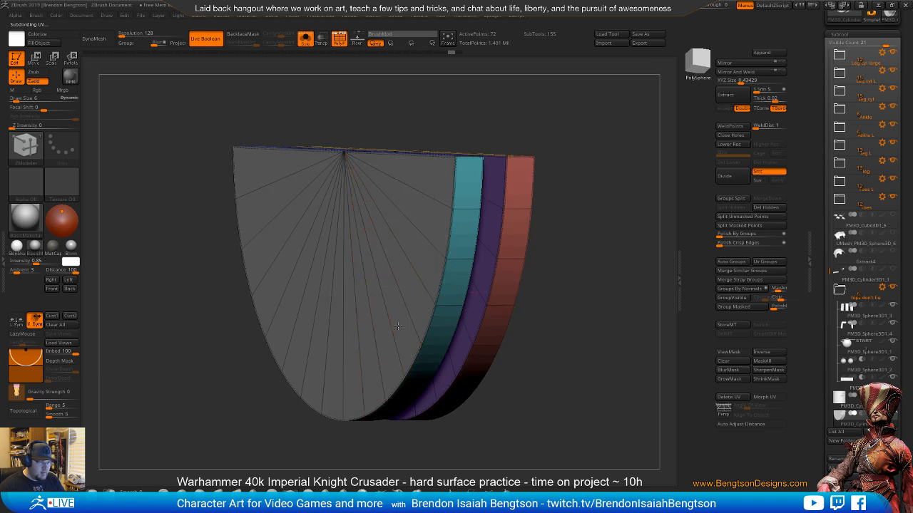
- Undo the last change to the strips' side faces and save the project
key(ctrl+z)
drag(559, 351, 564, 348)
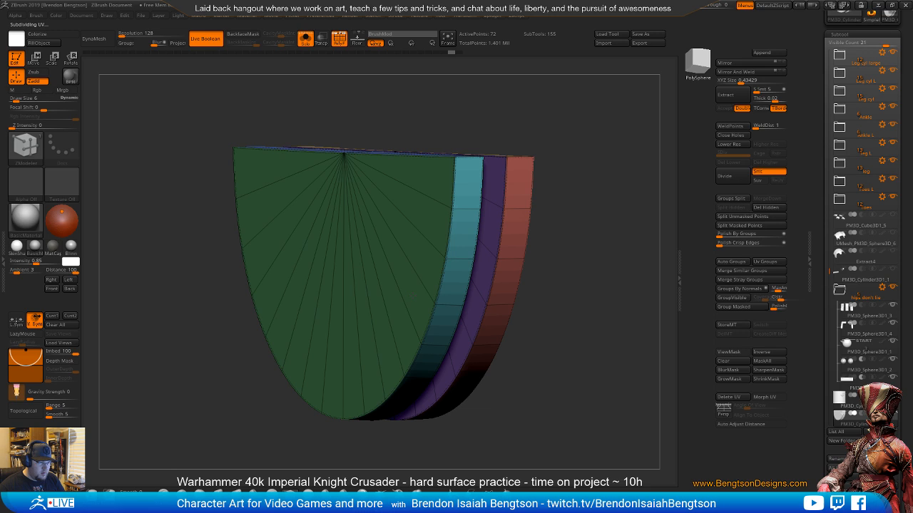
right_drag(413, 291, 413, 295)
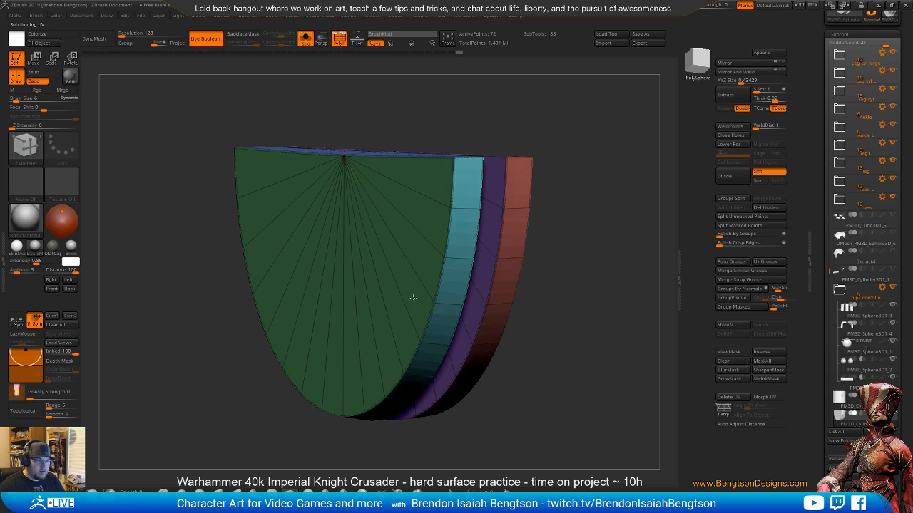
key(ctrl+s)
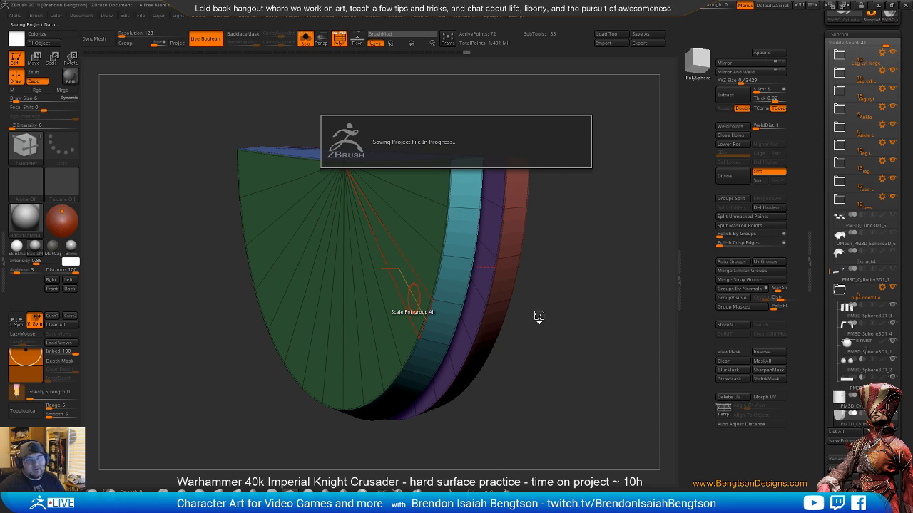
drag(536, 317, 539, 313)
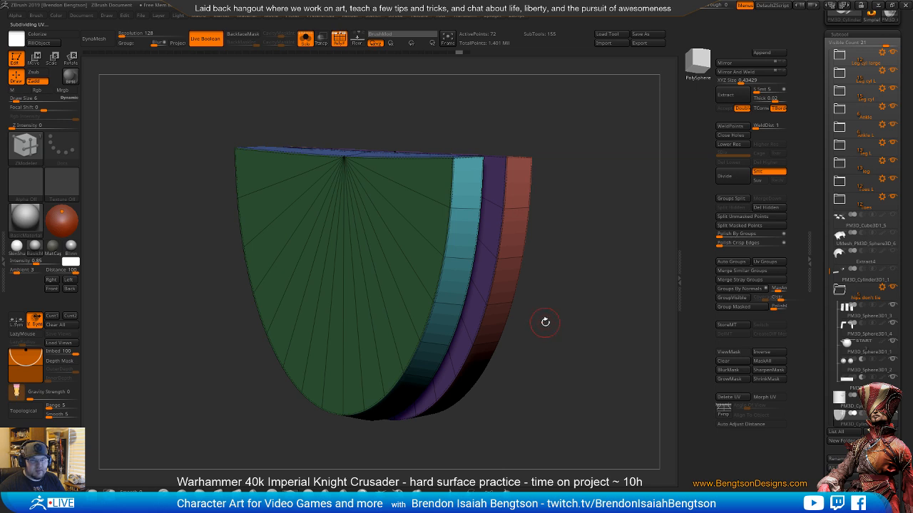
- Try to scale the strips' flat side faces again with the Polygroup All target and the Polygon Center option
key(space)
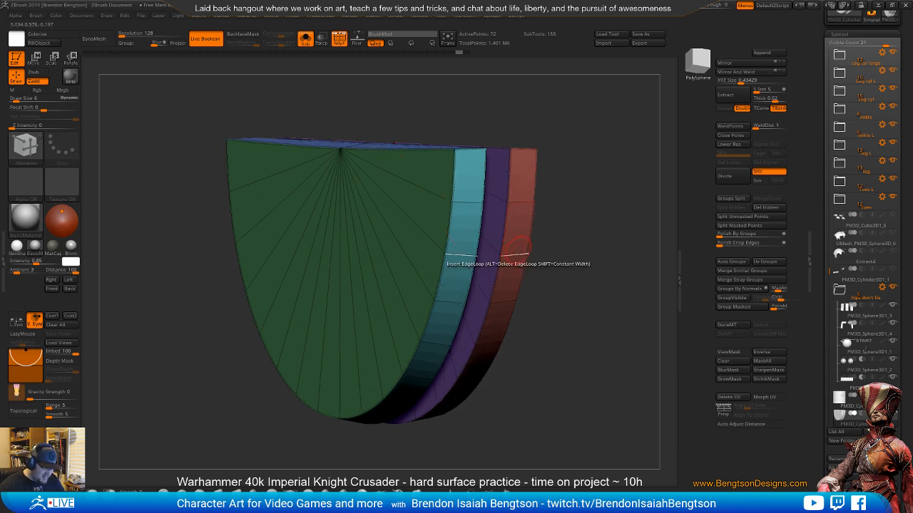
key(ctrl+z)
drag(588, 336, 541, 321)
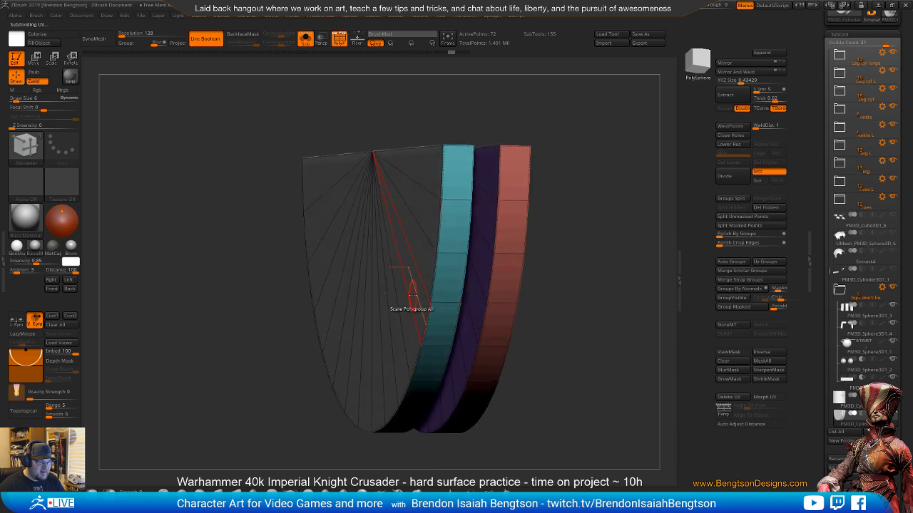
key(space)
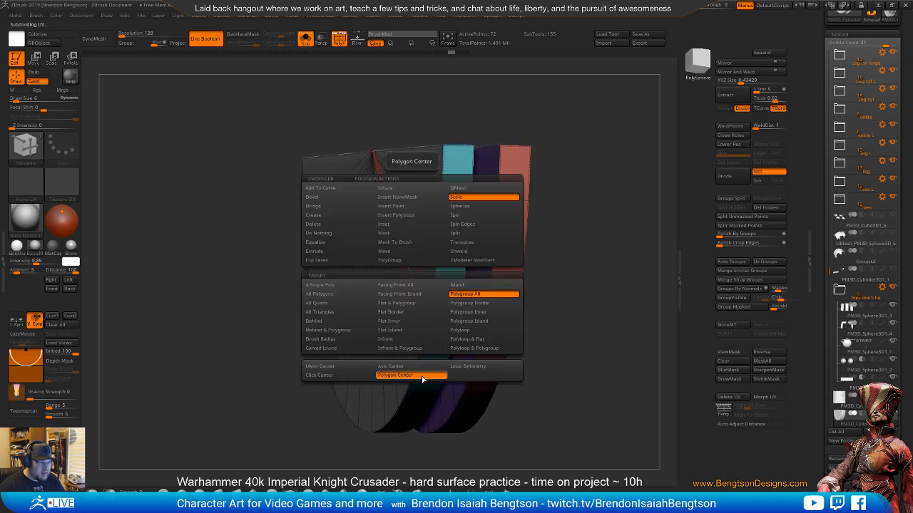
alt+drag(564, 366, 528, 120)
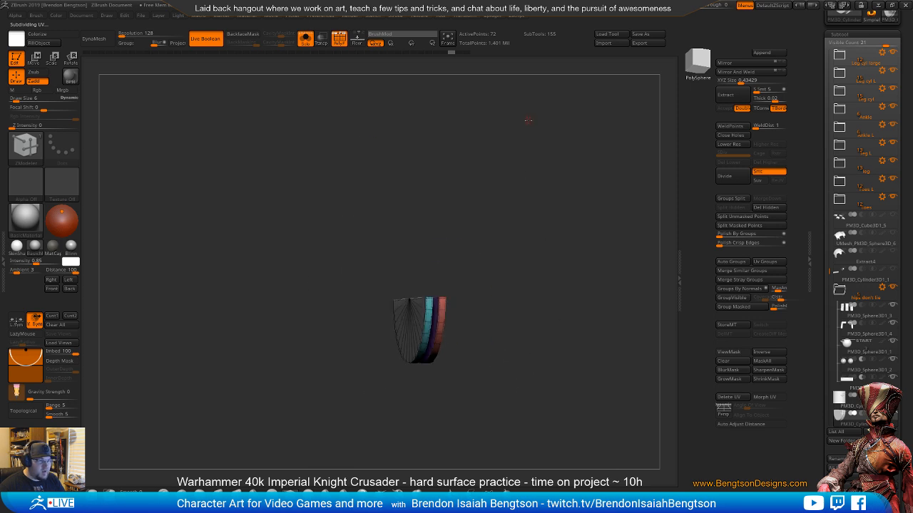
alt+drag(504, 322, 467, 202)
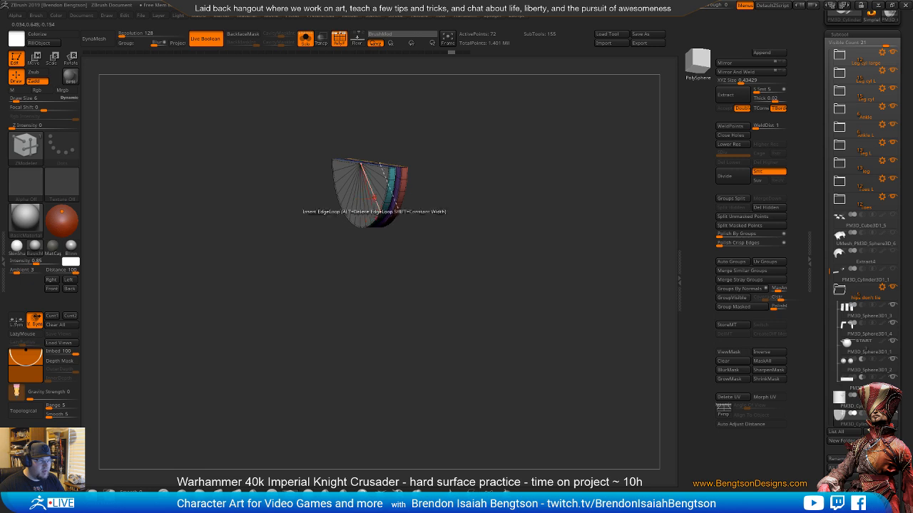
click(378, 198)
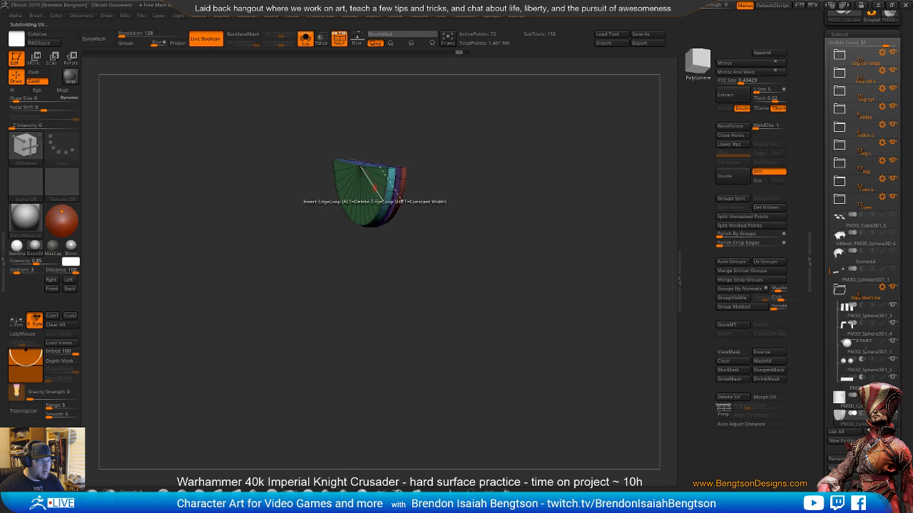
drag(438, 214, 603, 253)
key(ctrl+w)
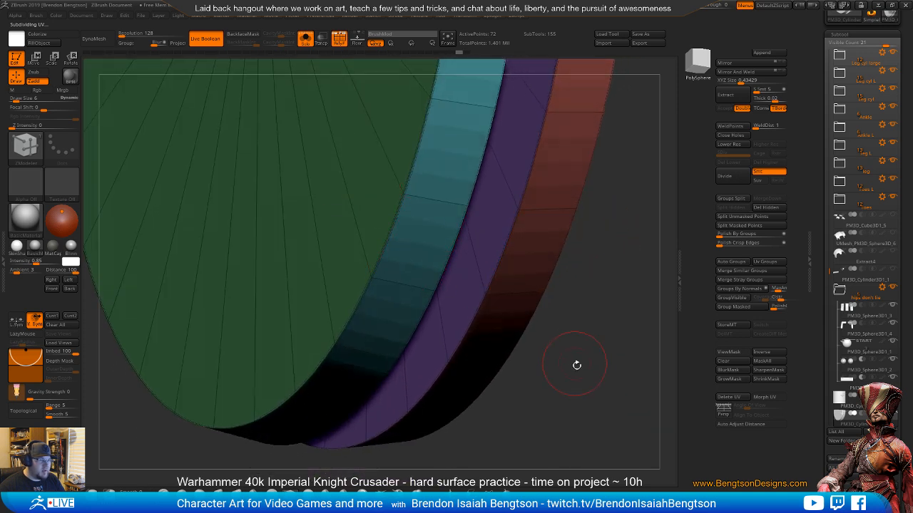
- Bring back the whole model and scale the two long strips up uniformly to an XYZ size of about 0.439
drag(576, 364, 526, 225)
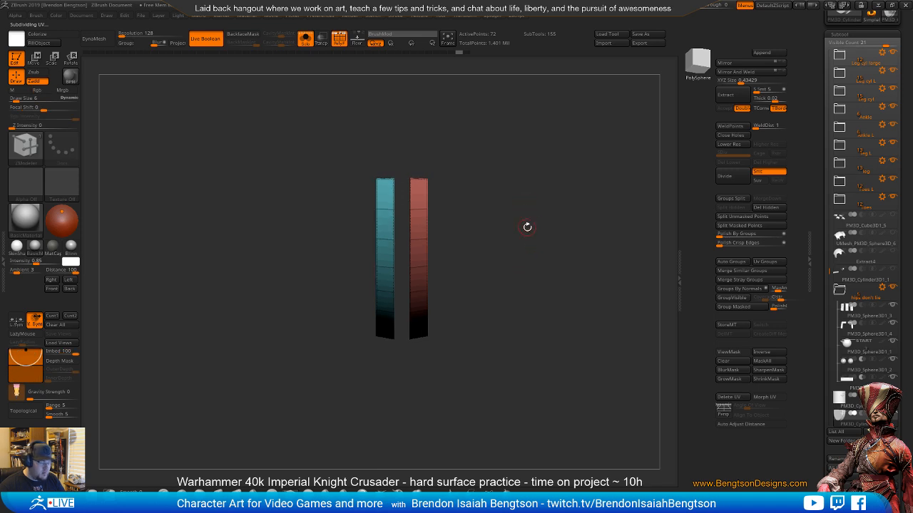
key(alt+shift+s)
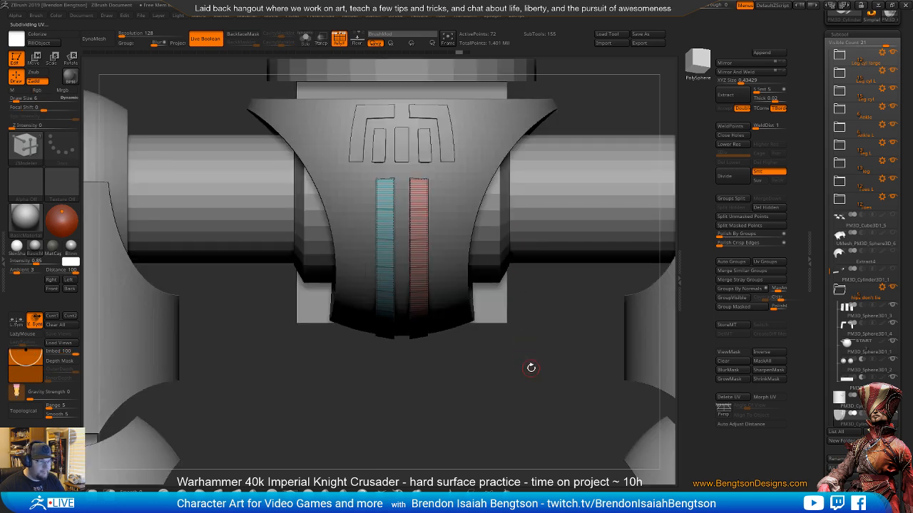
drag(520, 380, 522, 404)
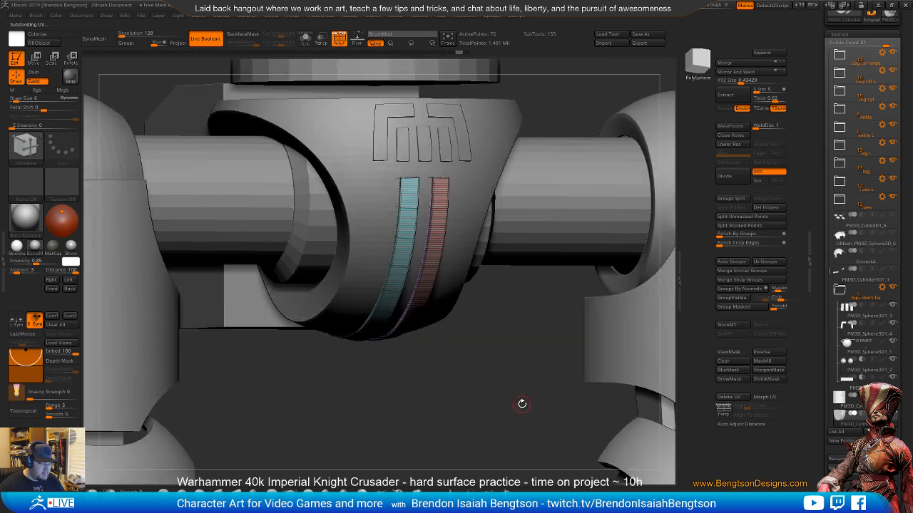
key(w)
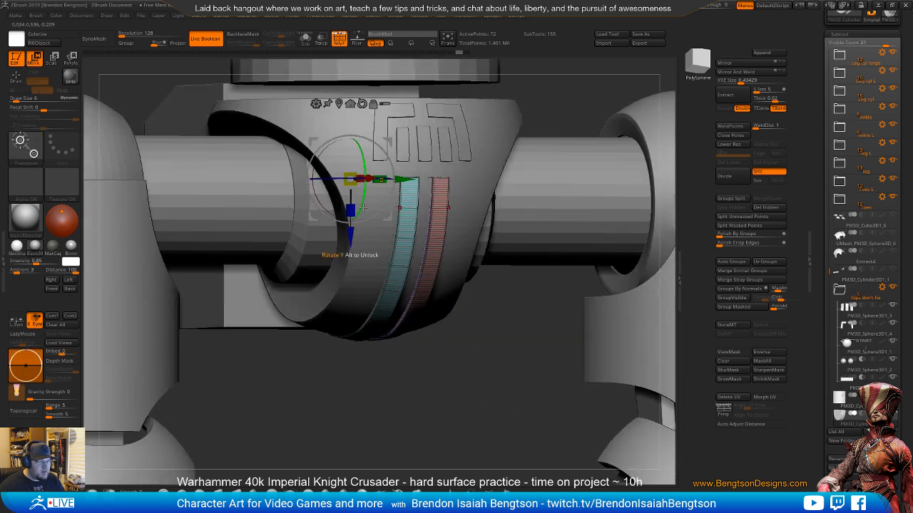
drag(349, 237, 350, 242)
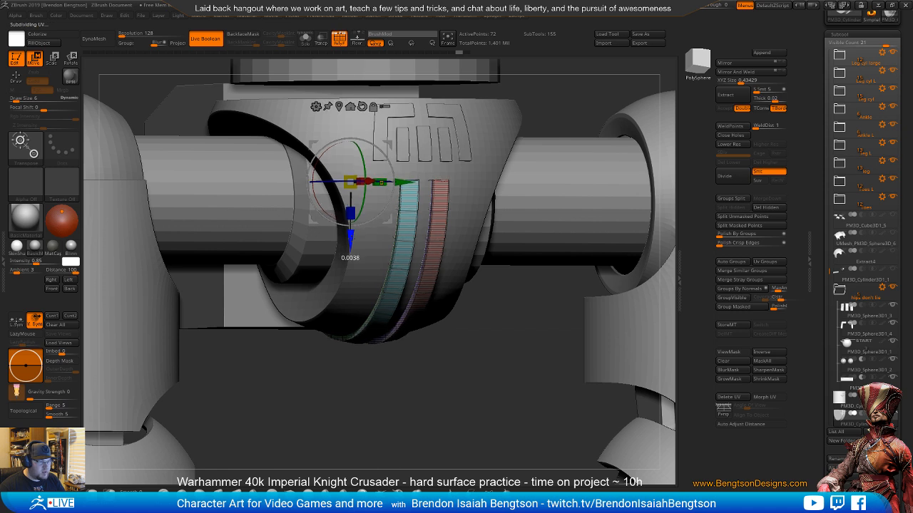
drag(350, 180, 360, 188)
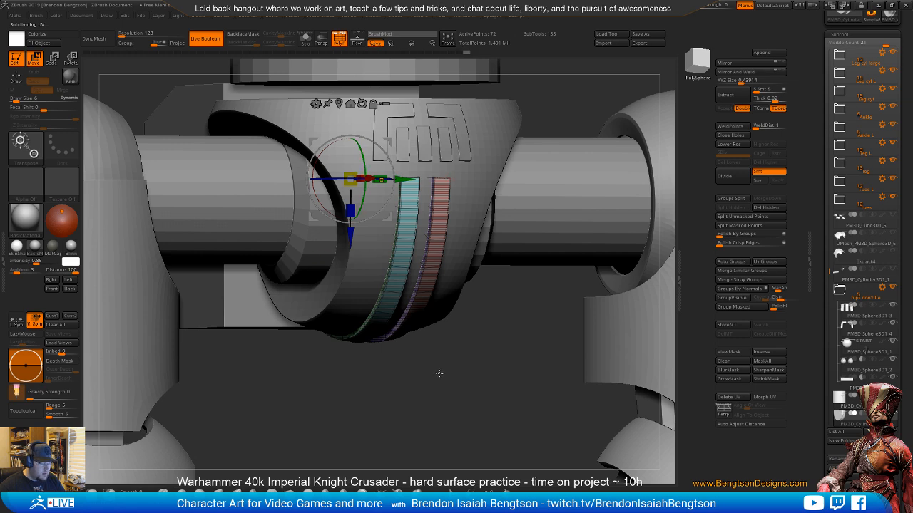
- Turn off the wireframe and examine the strips on the pelvis plate at full-model distance and close up
key(shift+f)
key(q)
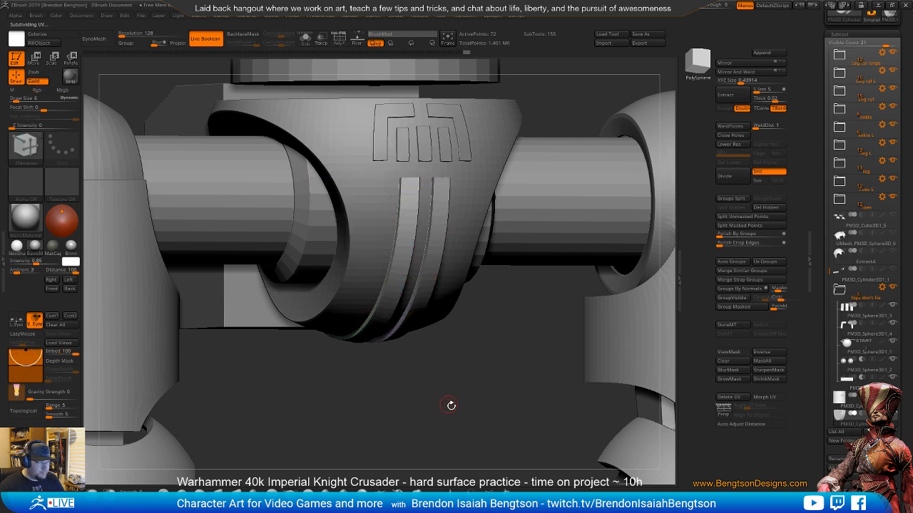
key(f)
drag(549, 294, 570, 288)
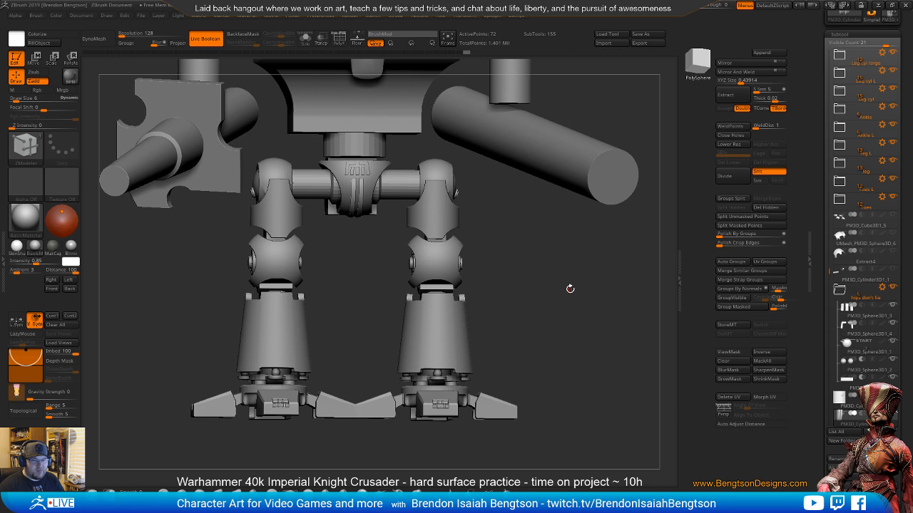
shift+drag(570, 289, 511, 293)
alt+drag(552, 364, 402, 375)
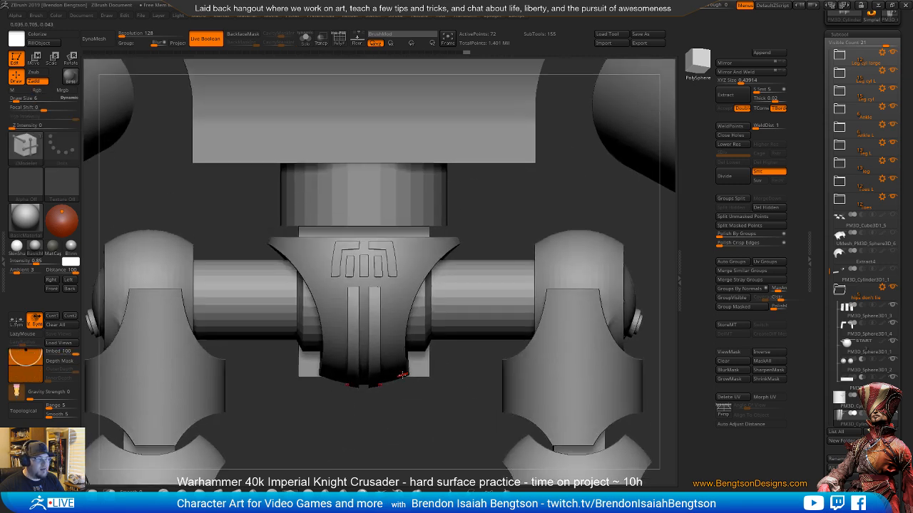
drag(400, 439, 405, 440)
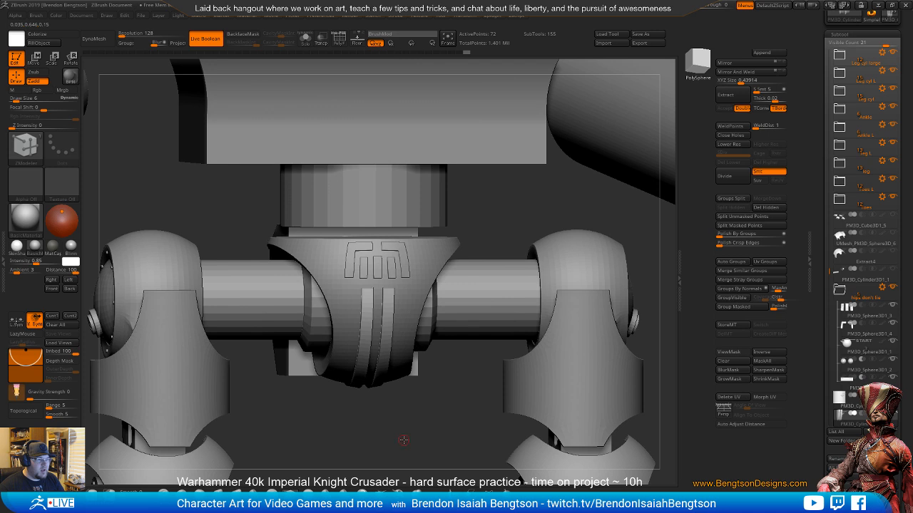
- Select the waist cylinder between the torso and the pelvis plate and duplicate it as a new subtool
key(b)
key(c)
key(b)
alt+click(408, 193)
shift+drag(493, 211, 496, 211)
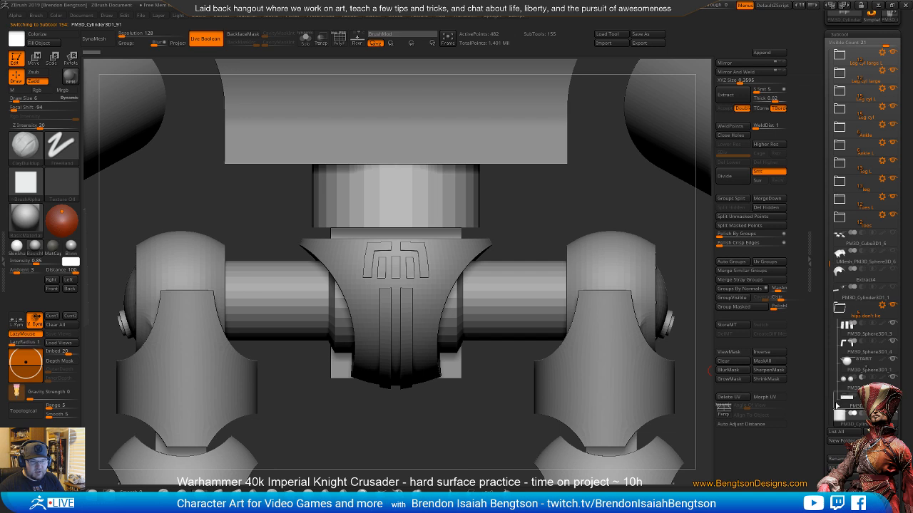
click(844, 495)
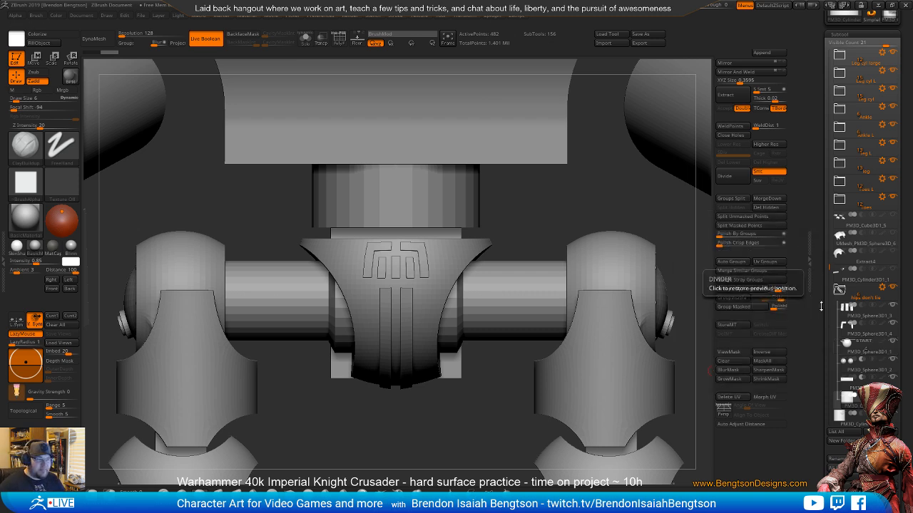
right_drag(456, 308, 408, 201)
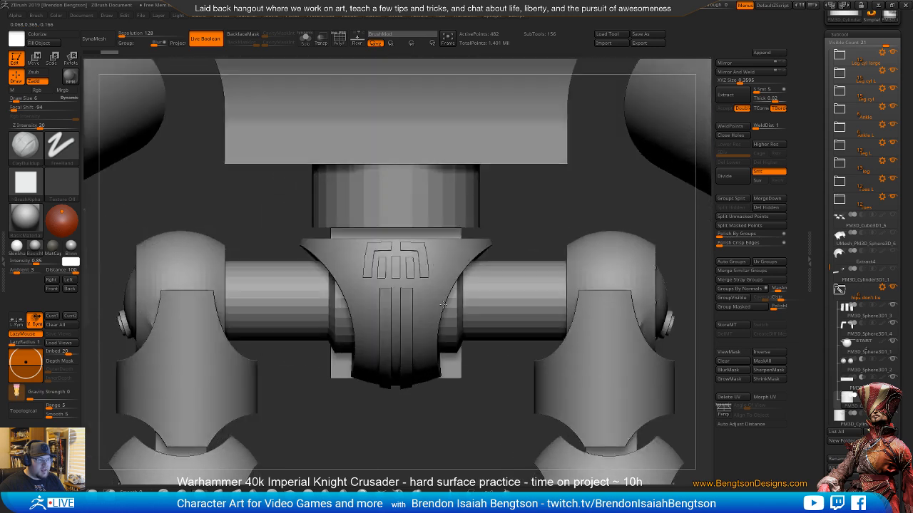
- Move the duplicated waist cylinder down by about 0.023 and isolate it with the polygroup wireframe shown
key(w)
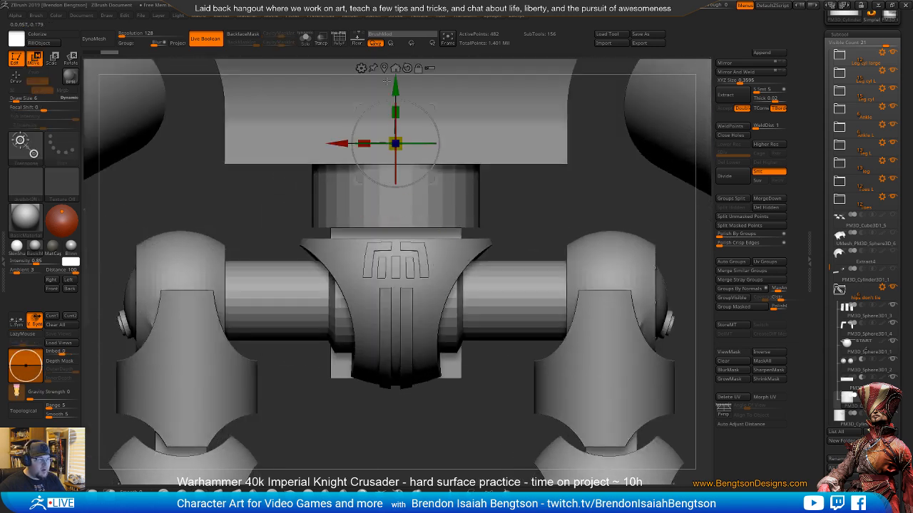
mouse_move(395, 112)
mouse_down()
mouse_move(395, 82)
mouse_move(399, 97)
mouse_up()
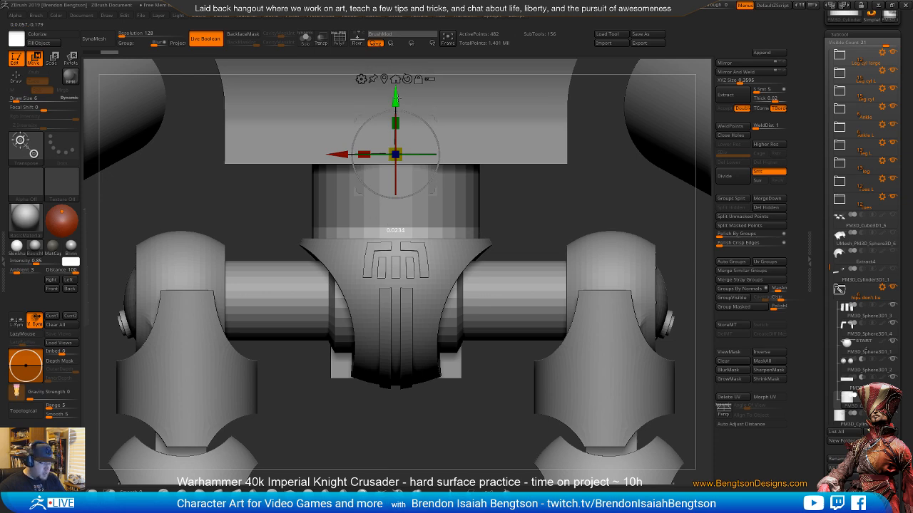
key(alt+s)
alt+drag(516, 159, 621, 228)
key(shift+f)
key(q)
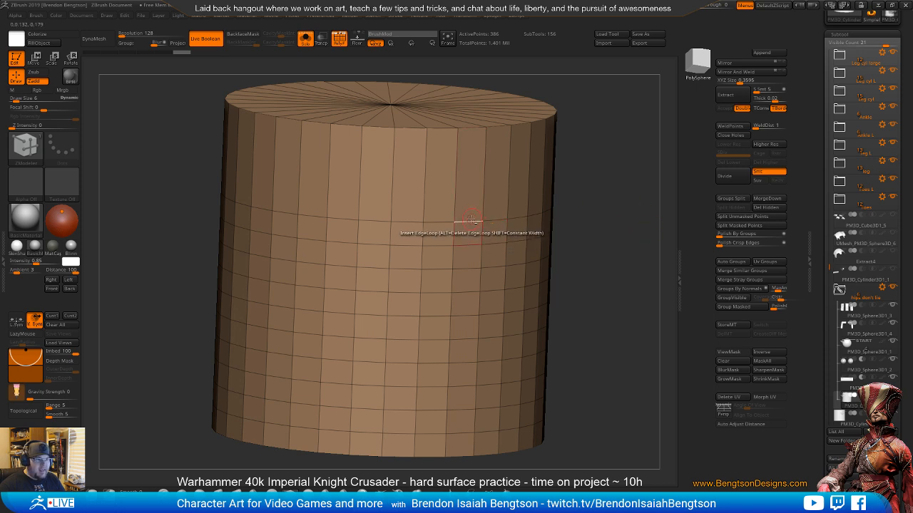
- Delete the horizontal edge loops around the duplicated cylinder with ZModeler, leaving only the vertical side edges between the caps
drag(467, 220, 472, 314)
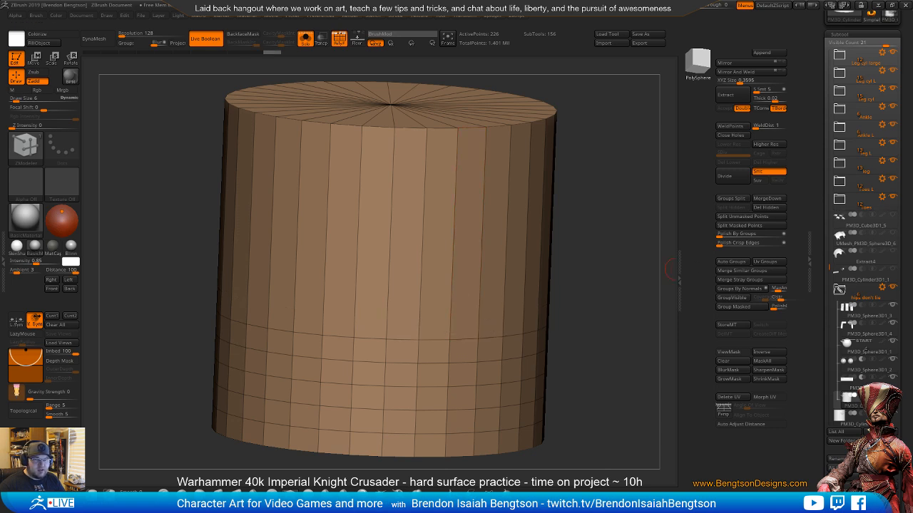
alt+click(432, 348)
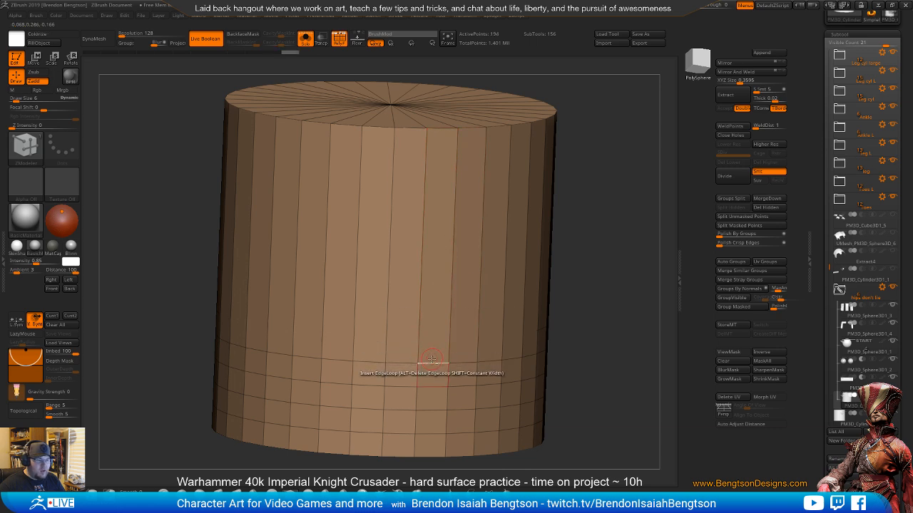
alt+click(432, 359)
alt+click(430, 392)
alt+click(430, 410)
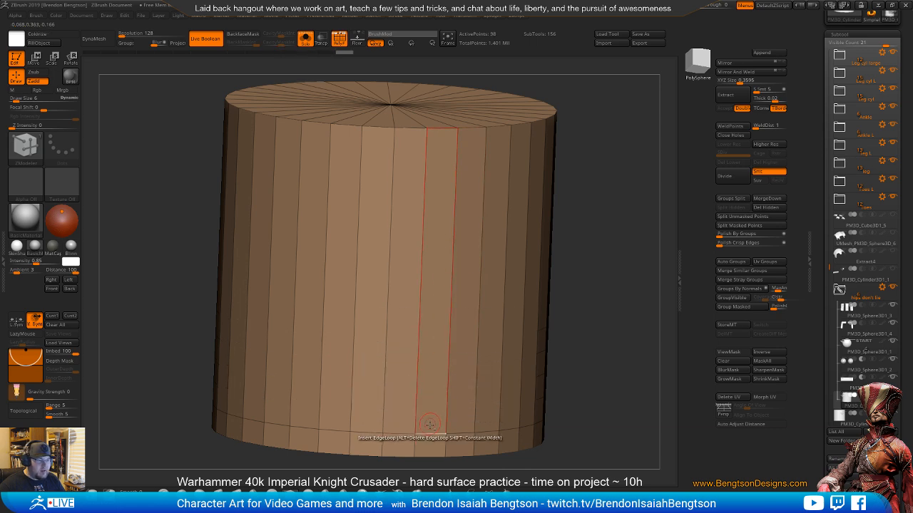
alt+click(430, 426)
alt+drag(610, 304, 586, 239)
shift+drag(576, 280, 557, 267)
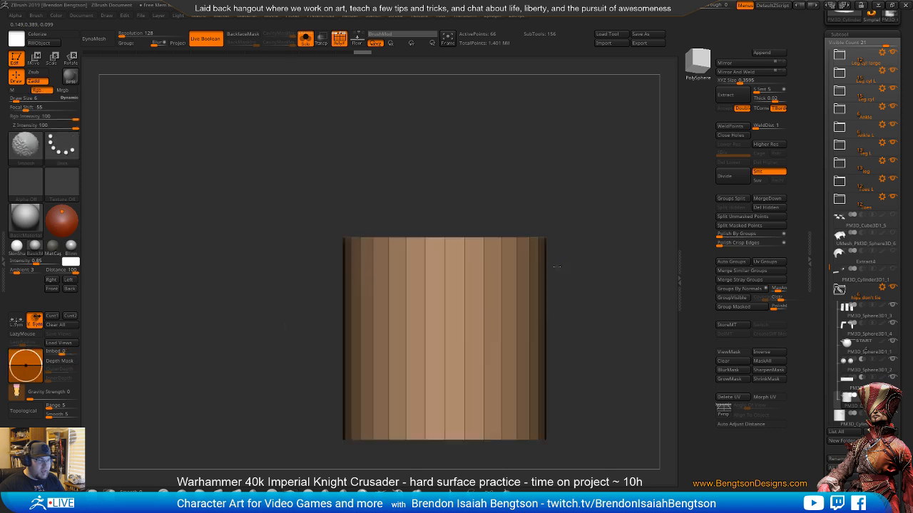
- Show the whole model again instead of the isolated cylinder, and switch to the ClayBuildup brush
key(alt+s)
alt+right_drag(521, 446, 465, 257)
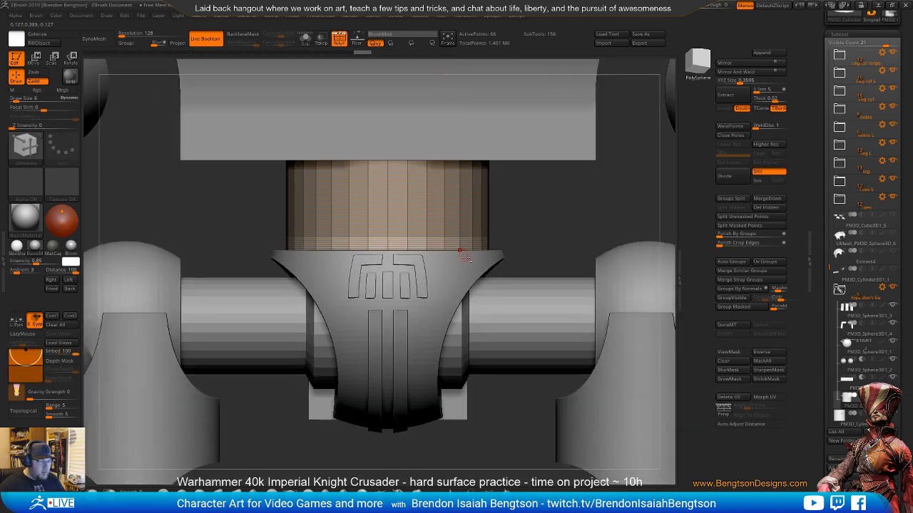
drag(513, 216, 520, 212)
key(b)
key(c)
key(b)
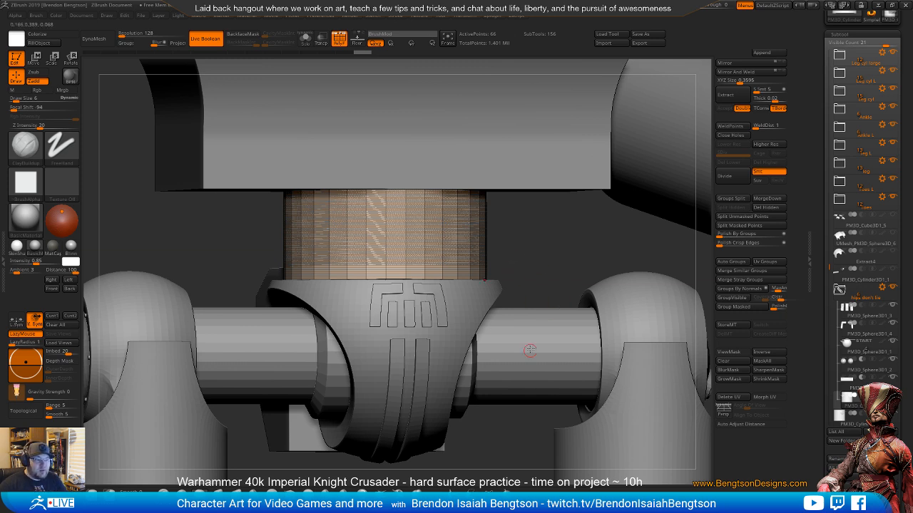
alt+drag(531, 232, 525, 212)
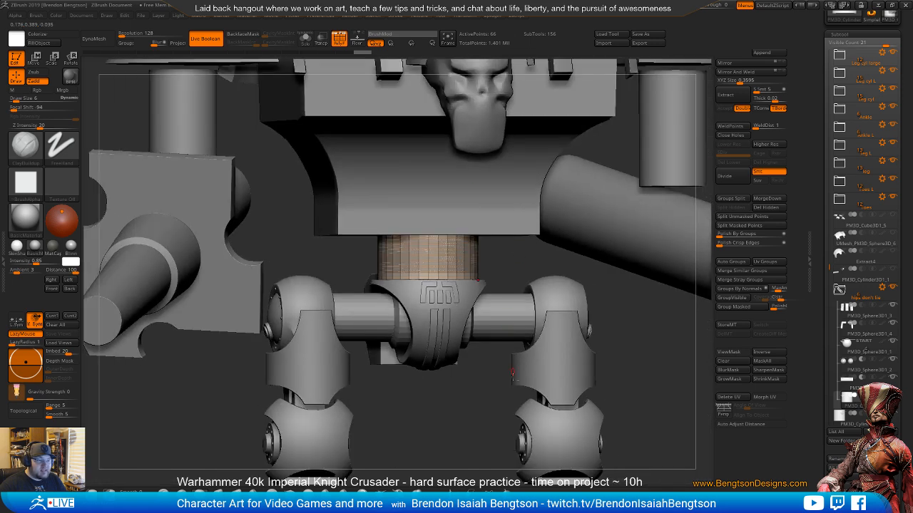
alt+drag(502, 393, 501, 369)
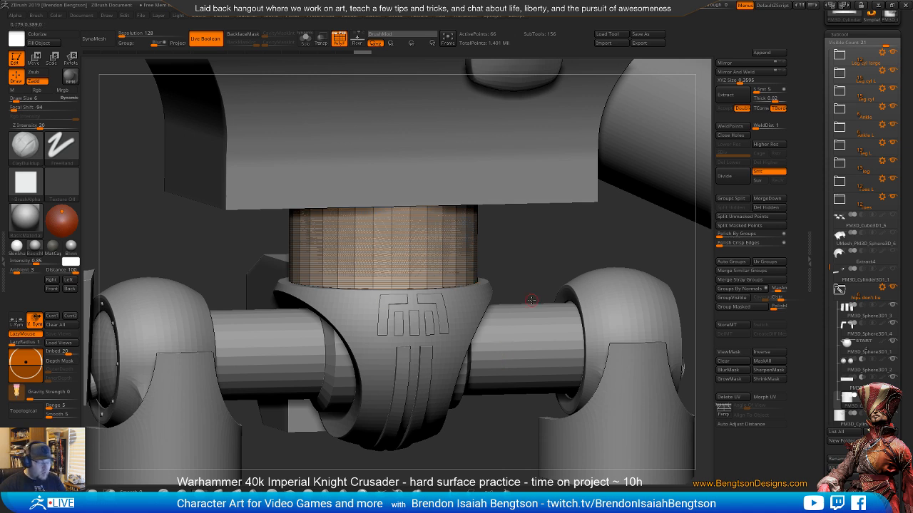
- Move the duplicated waist cylinder down and scale it vertically into a short band around the waist's base, just above the pelvis plate
key(w)
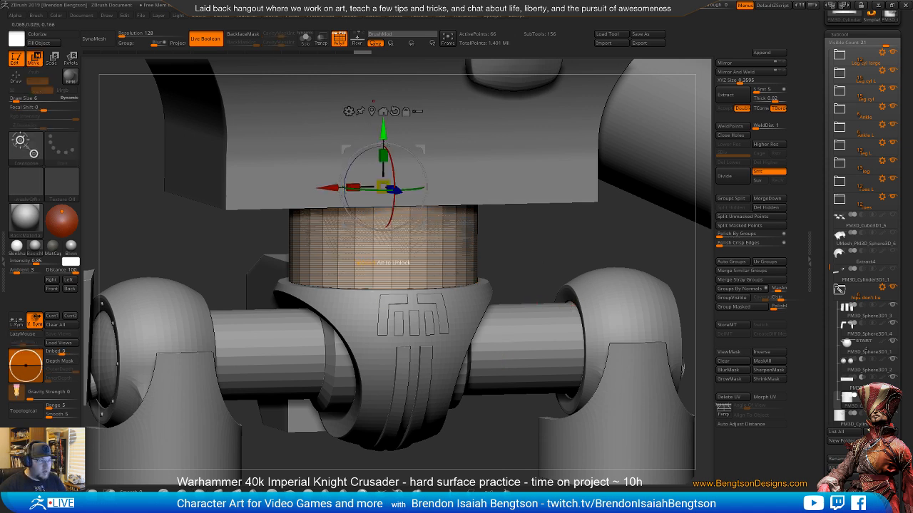
drag(383, 155, 383, 214)
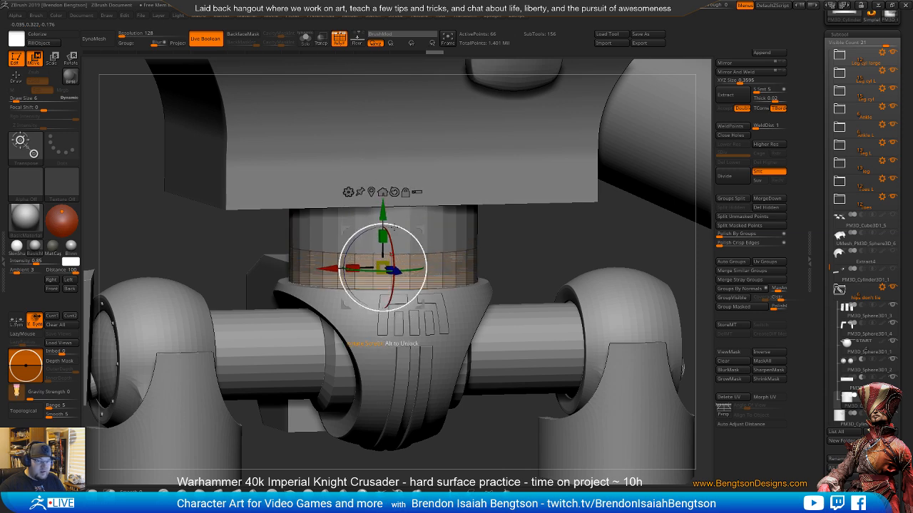
ctrl+right_drag(484, 308, 514, 317)
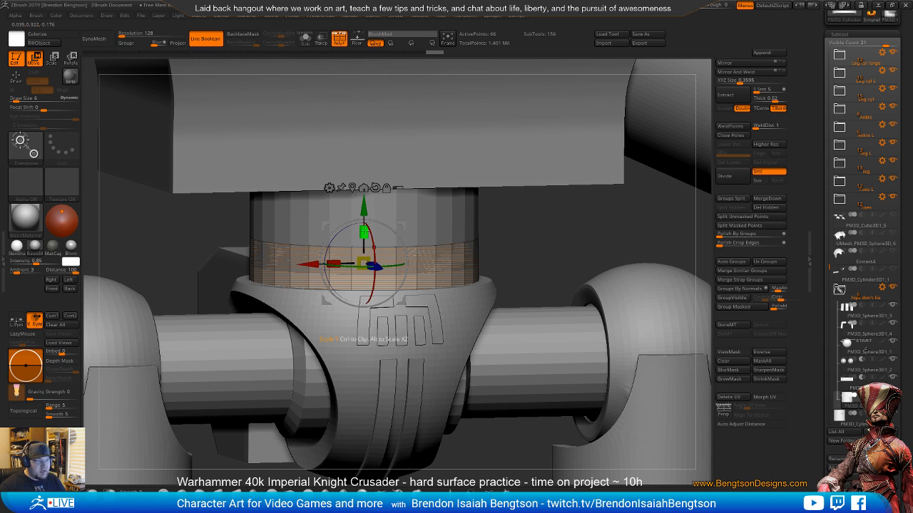
drag(365, 233, 369, 293)
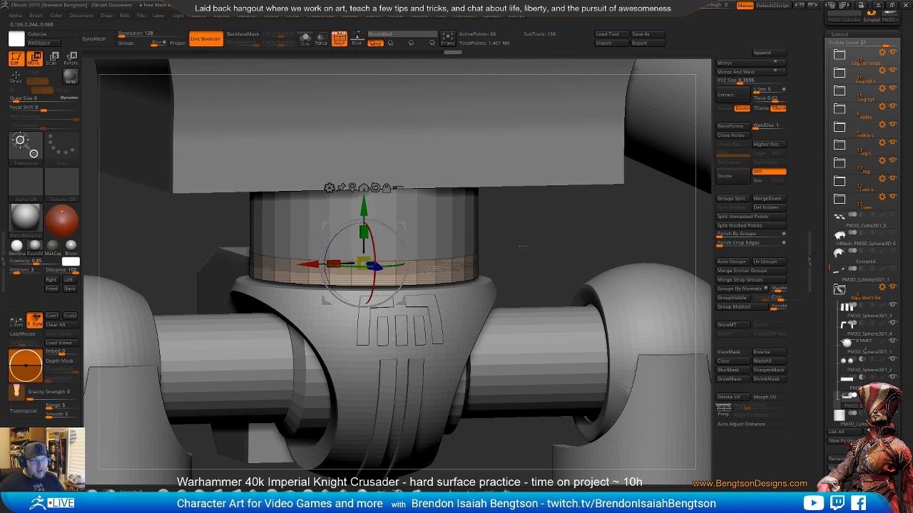
- Lower the band slightly and scale it up uniformly to an XYZ size of about 0.456, forming a collar wider than the waist cylinder
alt+drag(523, 246, 549, 273)
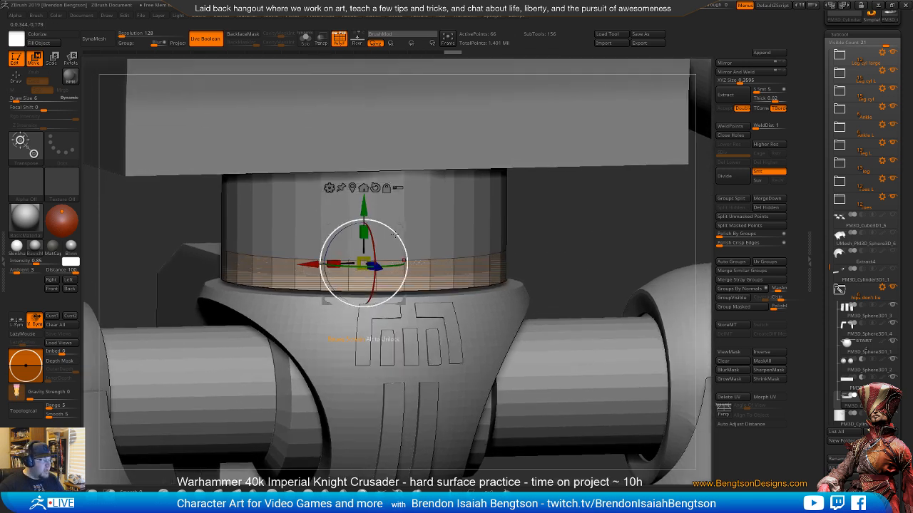
drag(364, 209, 364, 213)
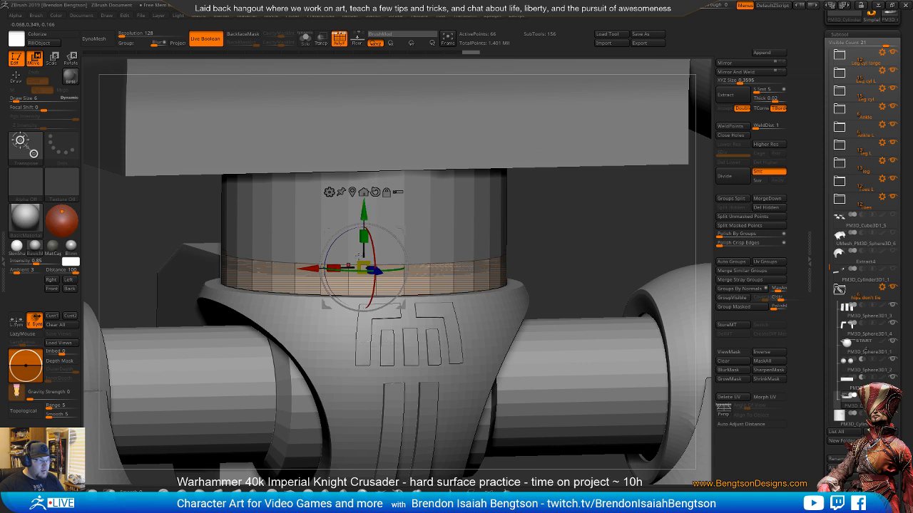
drag(357, 256, 339, 230)
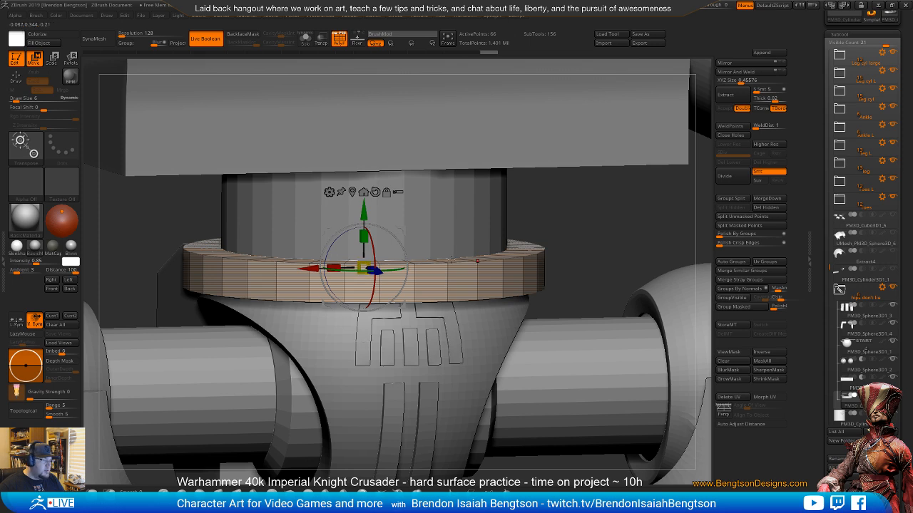
- Turn off the wireframe and examine the new collar above the pelvis plate at full-model distance and close up
shift+drag(543, 311, 548, 306)
alt+drag(554, 226, 510, 124)
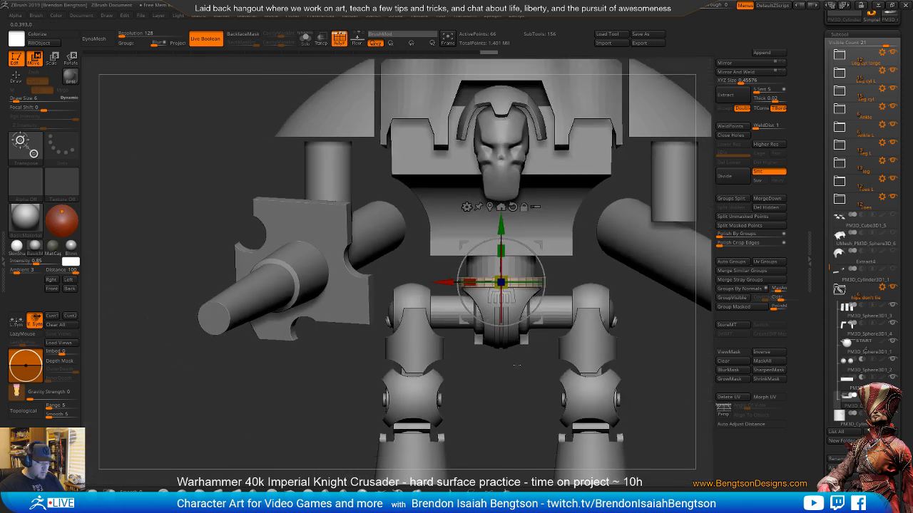
key(q)
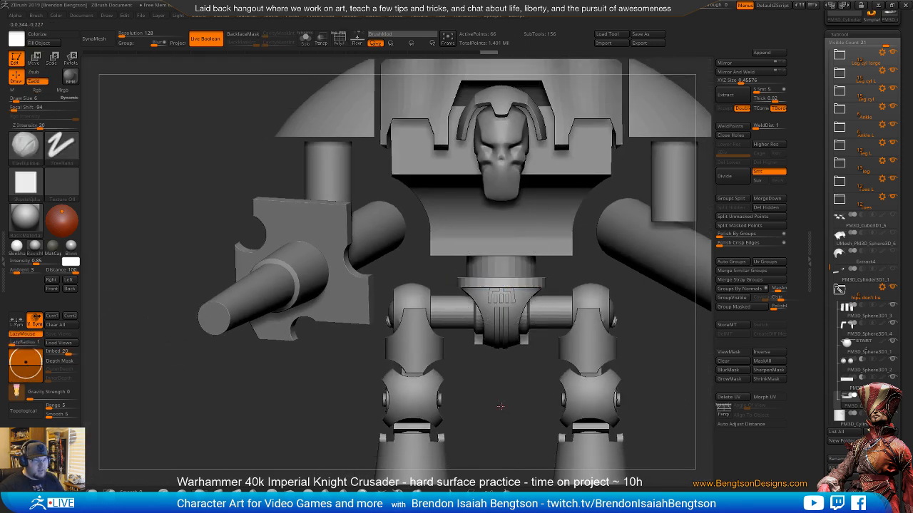
mouse_move(494, 418)
alt+mouse_down()
mouse_move(493, 357)
mouse_move(456, 371)
mouse_move(509, 388)
mouse_move(499, 380)
mouse_move(507, 328)
mouse_move(535, 349)
mouse_move(546, 383)
alt+mouse_up()
ctrl+right_drag(547, 384, 545, 370)
alt+right_drag(510, 283, 526, 314)
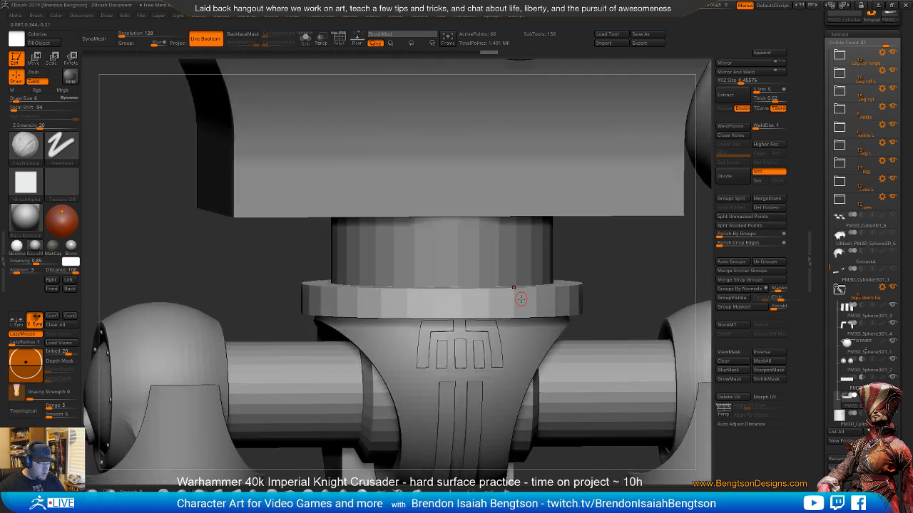
- Thin the collar vertically and nudge it up so it sits just above the pelvis plate, and save the project
key(w)
right_drag(520, 299, 545, 301)
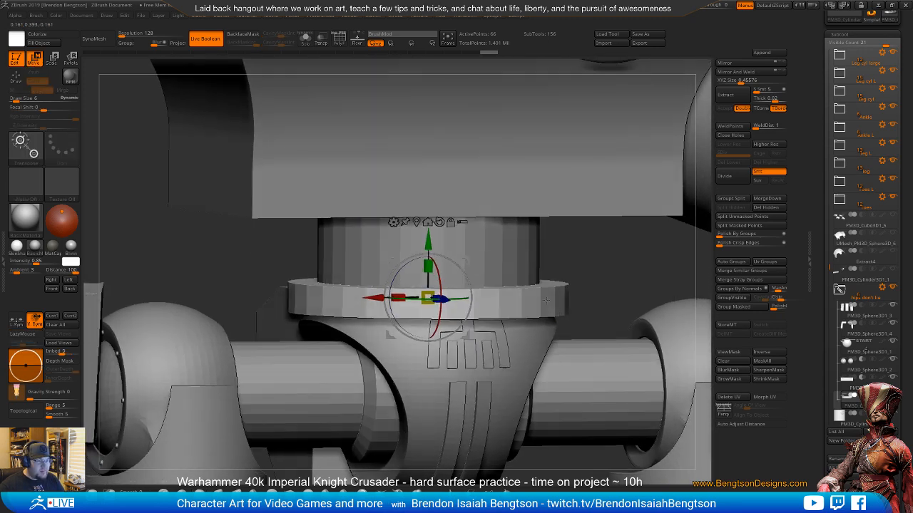
drag(428, 266, 427, 239)
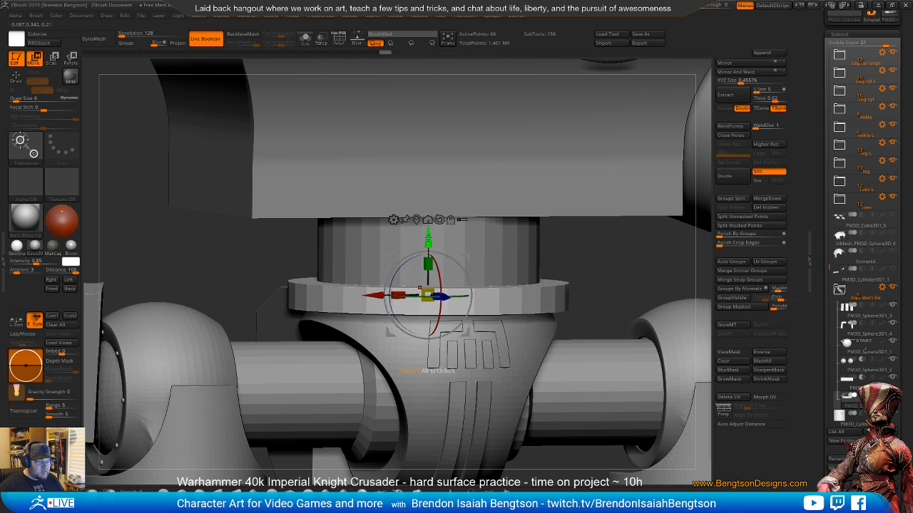
drag(584, 361, 574, 377)
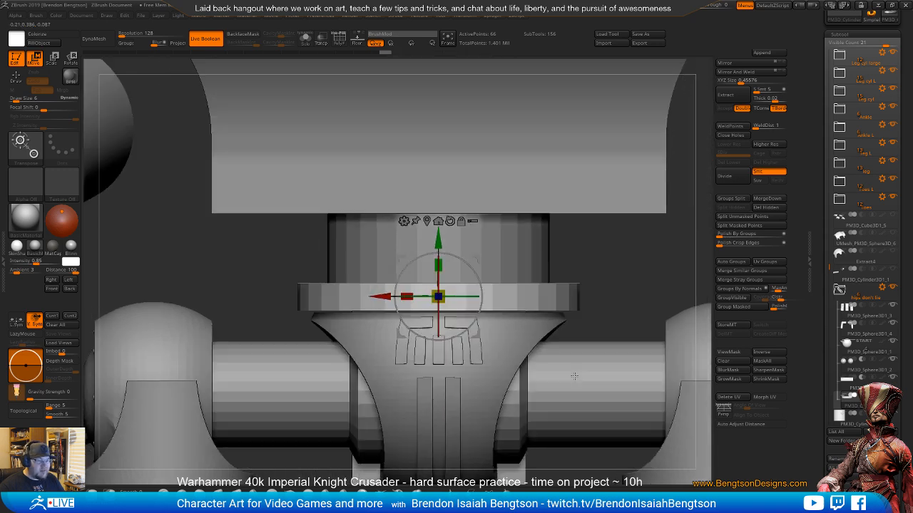
drag(437, 246, 437, 244)
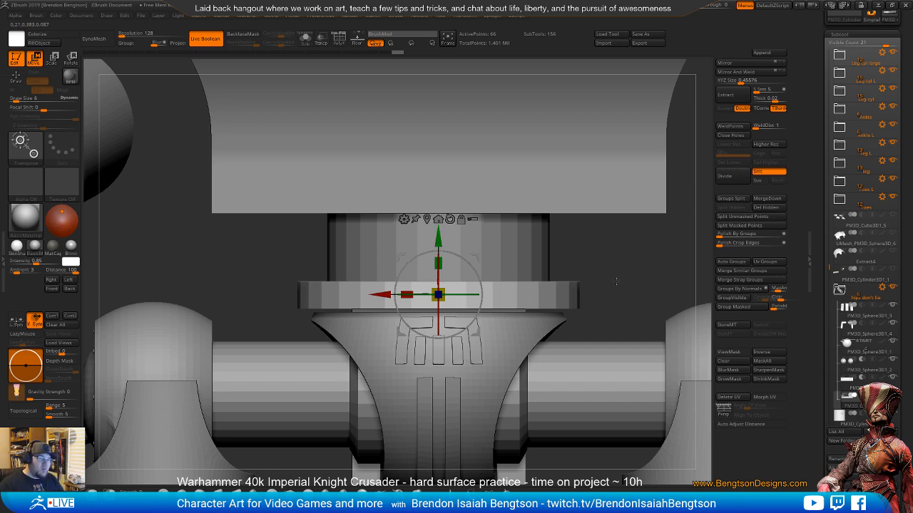
drag(606, 265, 625, 308)
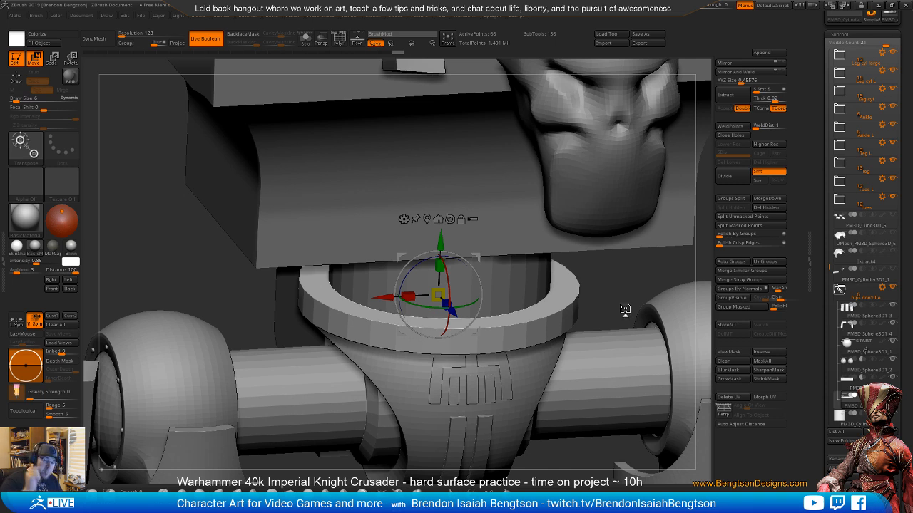
key(ctrl+s)
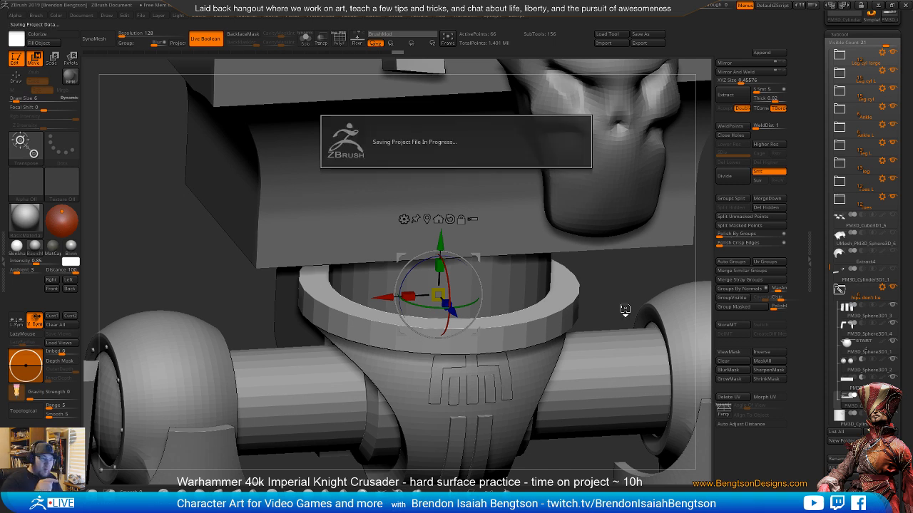
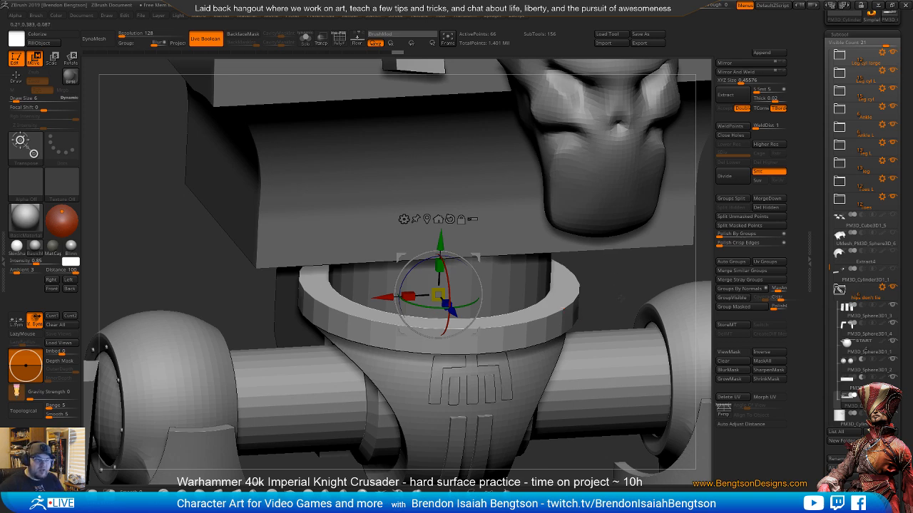
- Hide the waist cylinder so the collar's top cap is exposed, and make the collar the active subtool
shift+right_drag(621, 297, 620, 283)
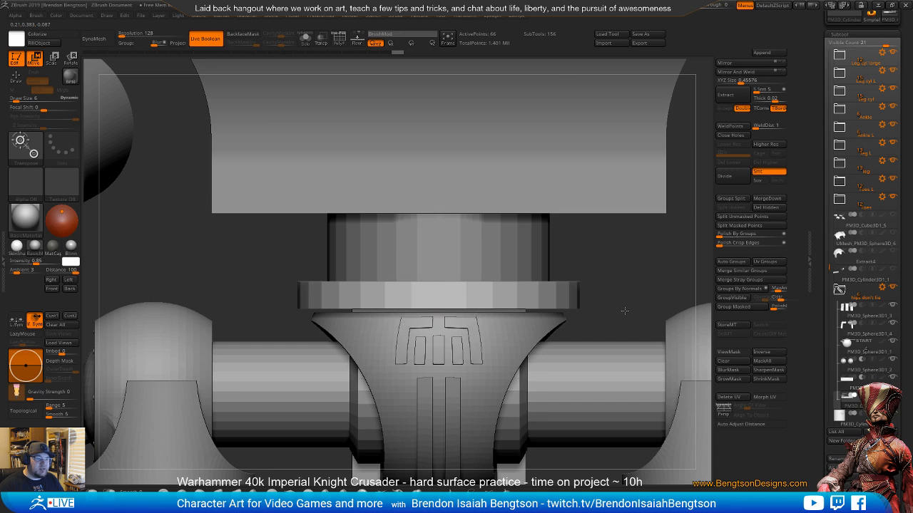
mouse_move(623, 308)
right_down()
mouse_move(640, 309)
mouse_move(614, 333)
mouse_move(616, 302)
right_up()
right_drag(624, 252, 626, 255)
alt+click(572, 279)
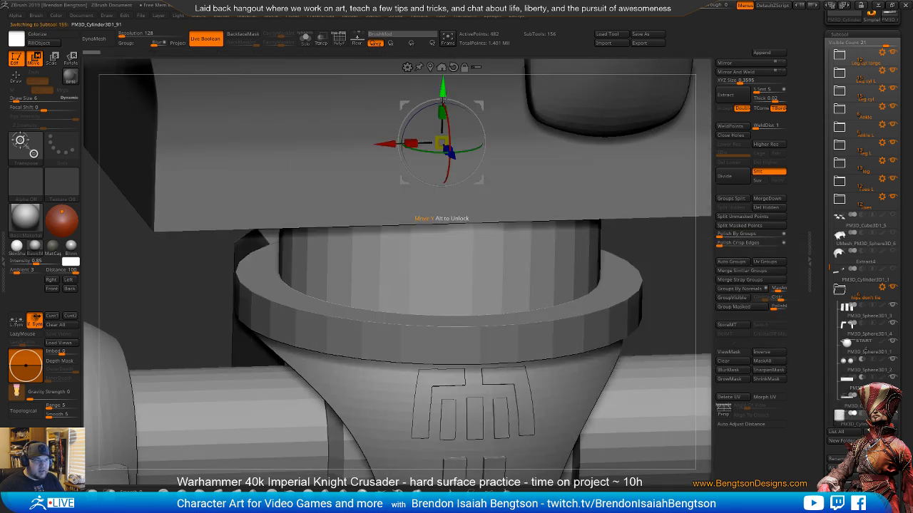
alt+right_drag(647, 143, 607, 204)
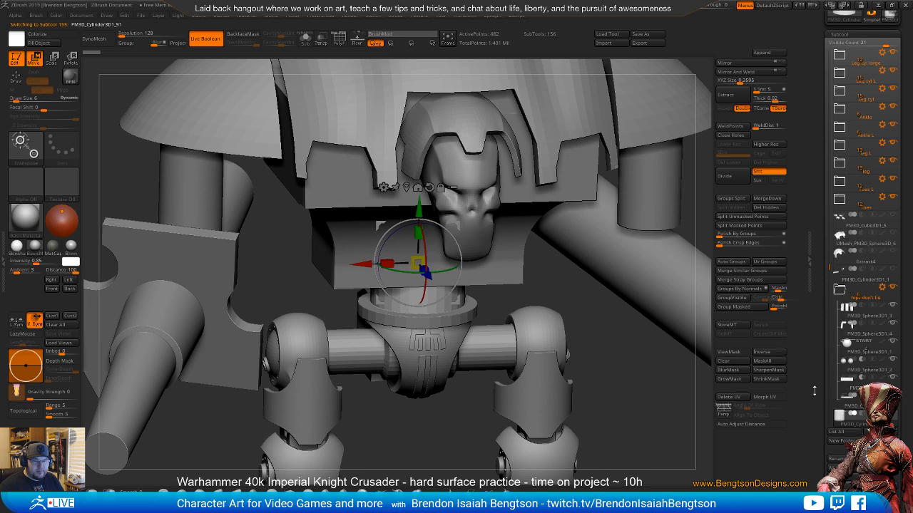
alt+click(451, 311)
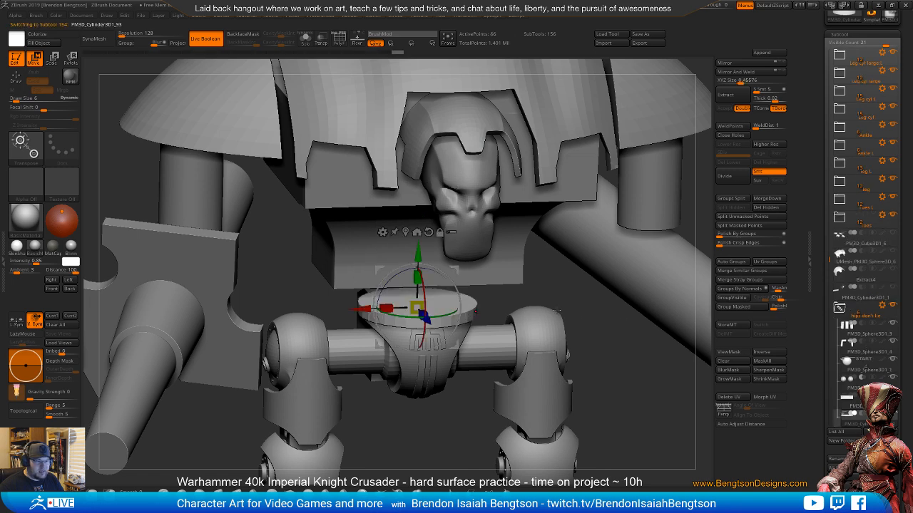
shift+right_drag(450, 310, 542, 281)
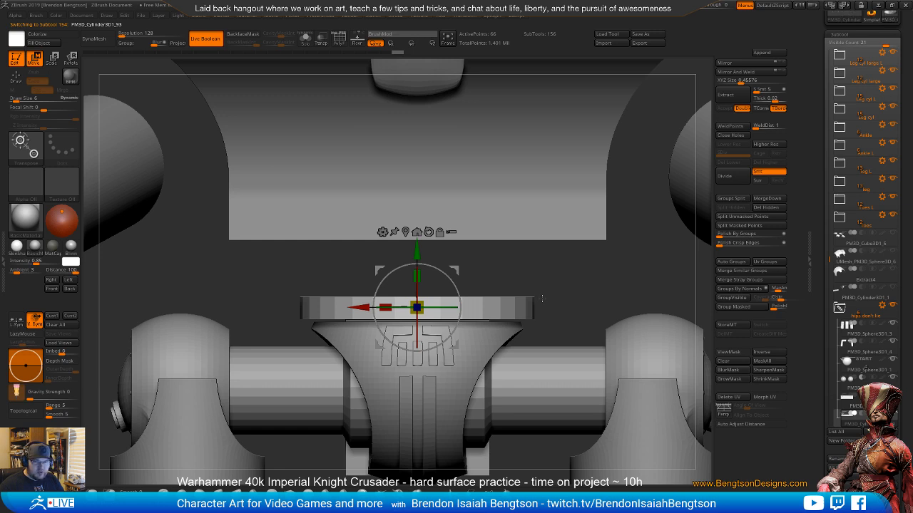
- Show the collar's wireframe and use ZModeler to insert a single edge loop around its top cap, about three quarters of the way out from the centre
right_drag(550, 283, 568, 322)
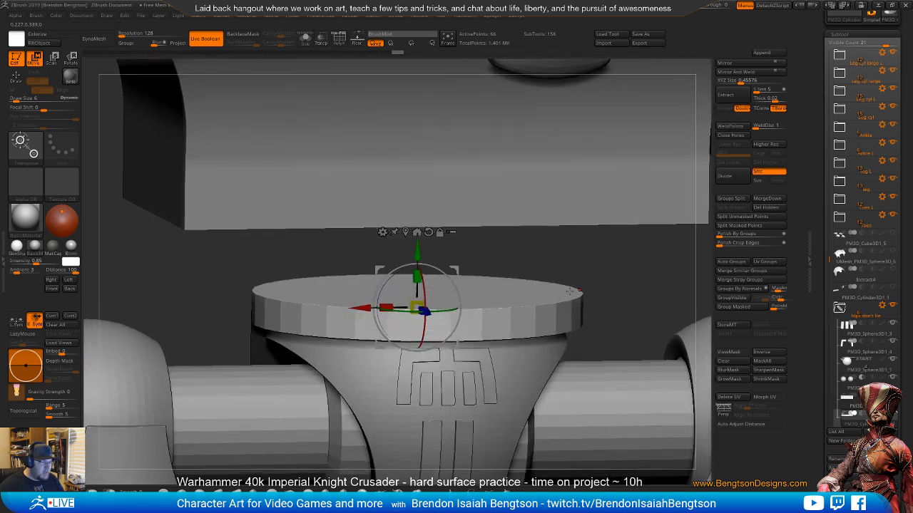
right_drag(580, 285, 612, 289)
key(shift+f)
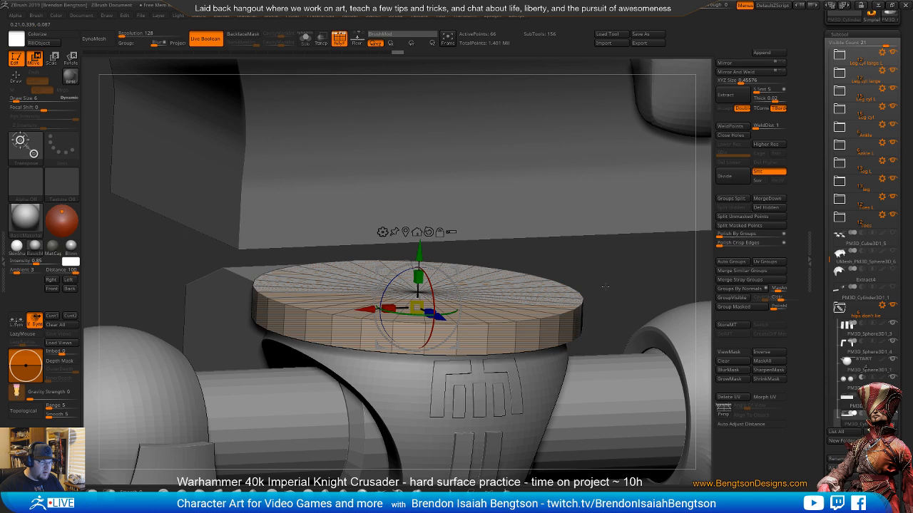
drag(641, 288, 604, 283)
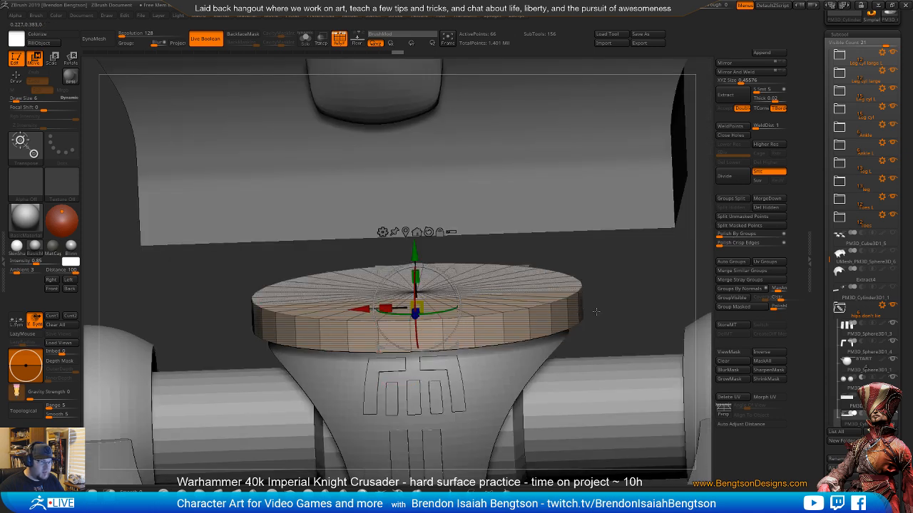
drag(596, 312, 637, 344)
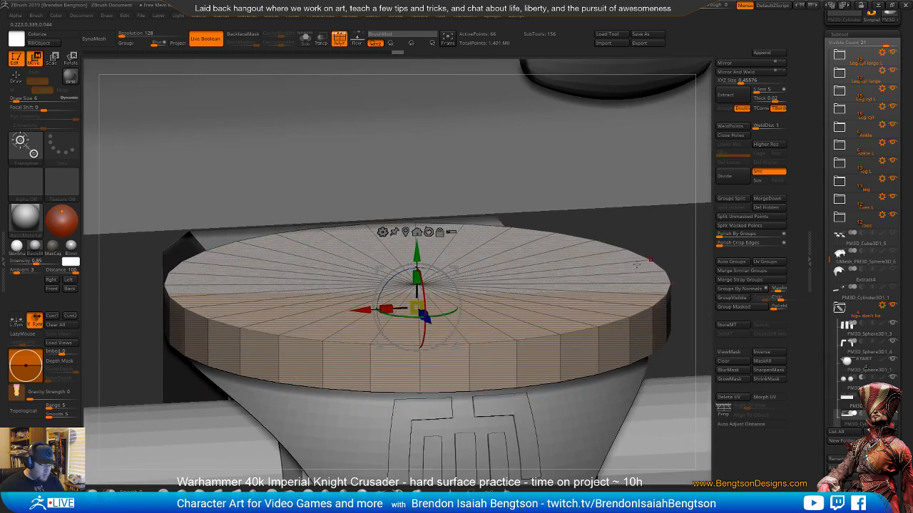
key(q)
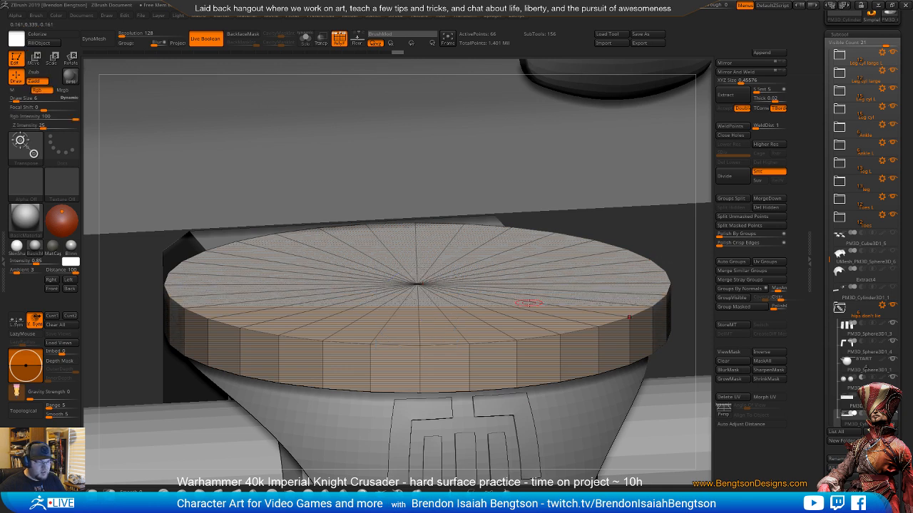
key(b)
key(z)
key(m)
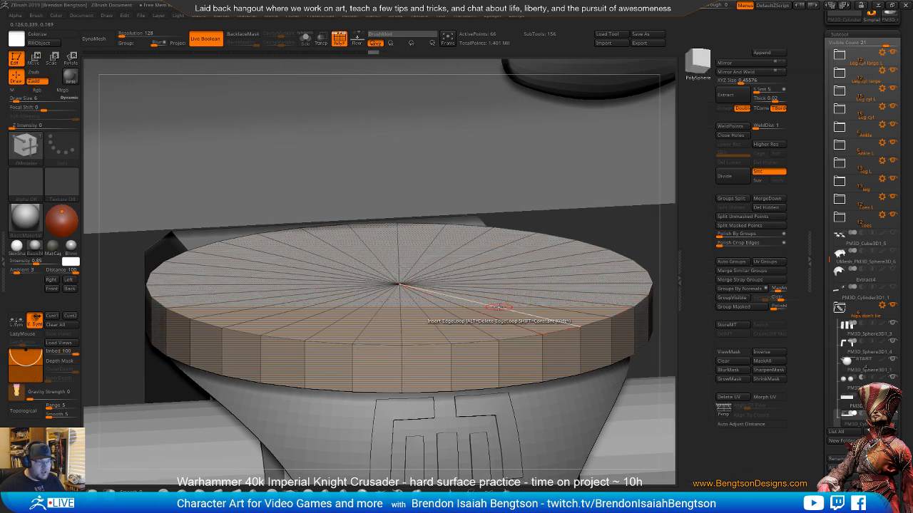
key(space)
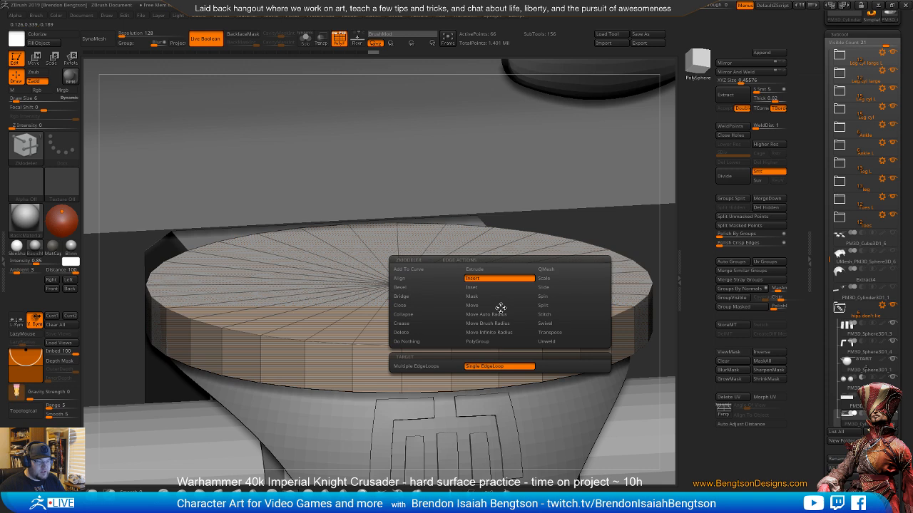
click(501, 311)
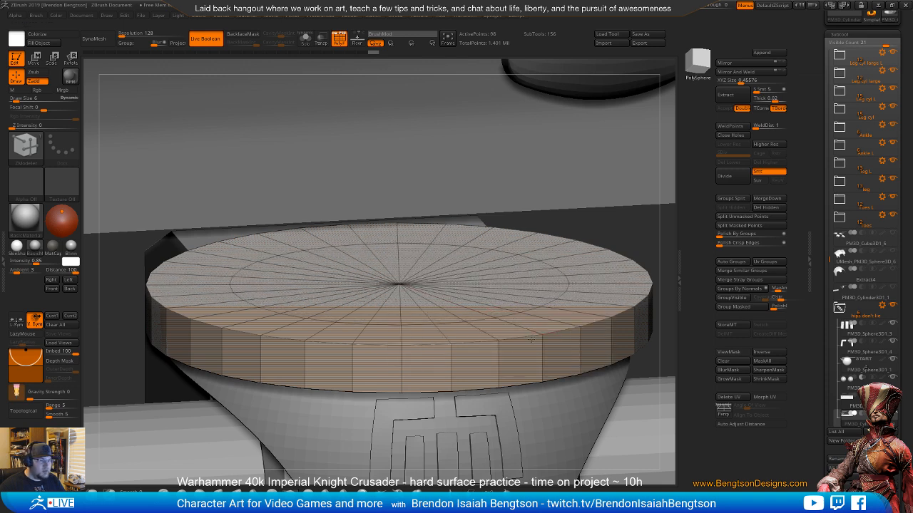
drag(535, 343, 541, 351)
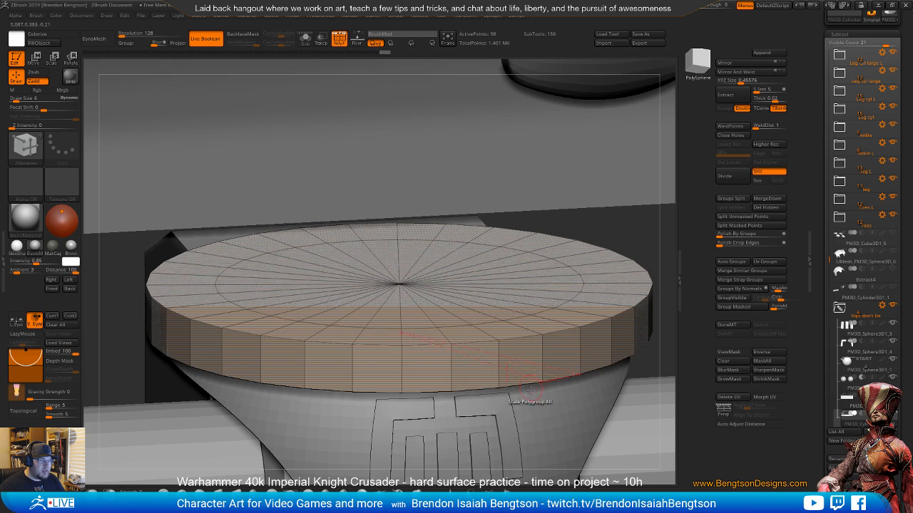
- Set ZModeler's polygon action on the collar's top cap to QMesh with Polyloop as the target
mouse_move(545, 394)
mouse_down()
mouse_move(542, 378)
mouse_move(555, 376)
mouse_move(552, 410)
mouse_move(538, 403)
mouse_up()
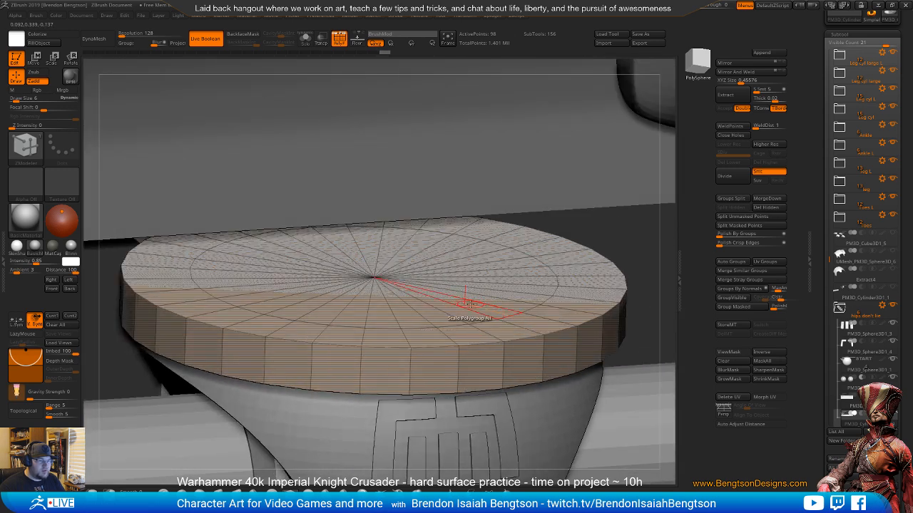
key(space)
click(527, 191)
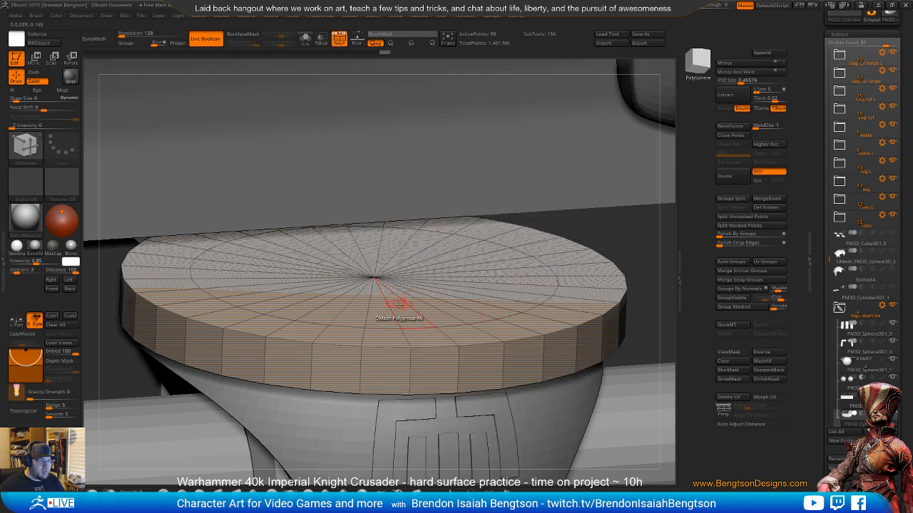
key(space)
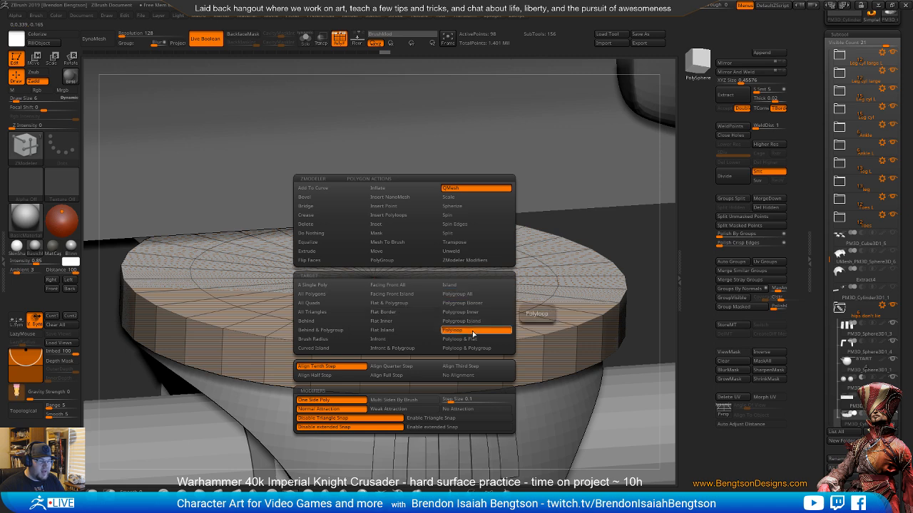
click(475, 329)
- Raise the inner disc of the collar's cap and compare the waist area with the reference photo of the Knight
drag(420, 303, 421, 275)
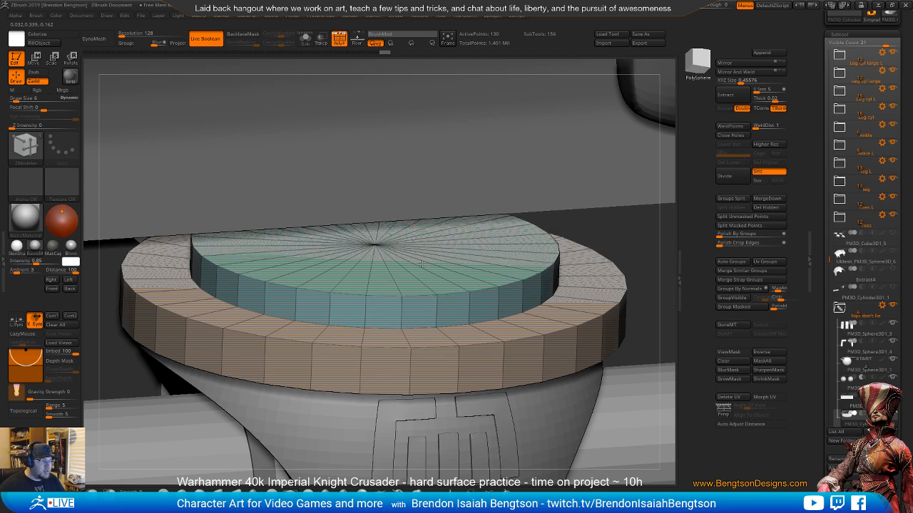
shift+right_drag(579, 351, 487, 74)
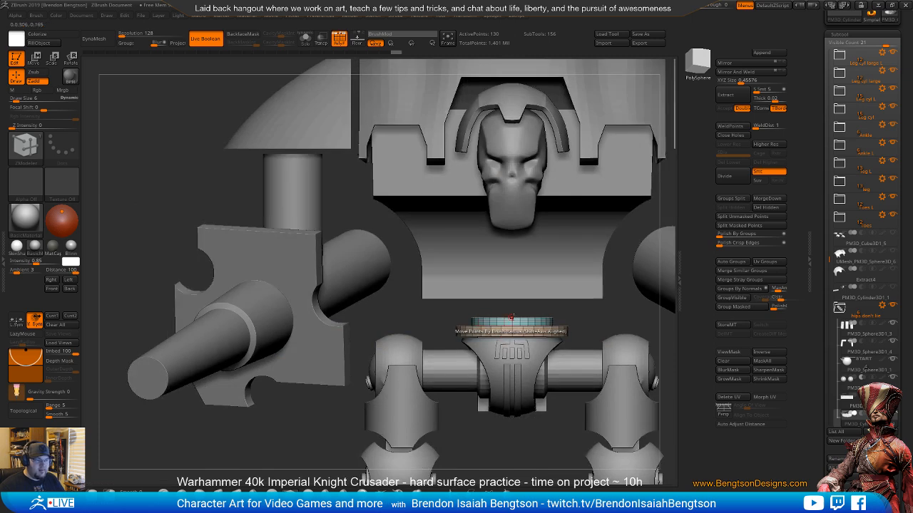
alt+right_drag(617, 330, 579, 232)
right_drag(0, 279, 290, 268)
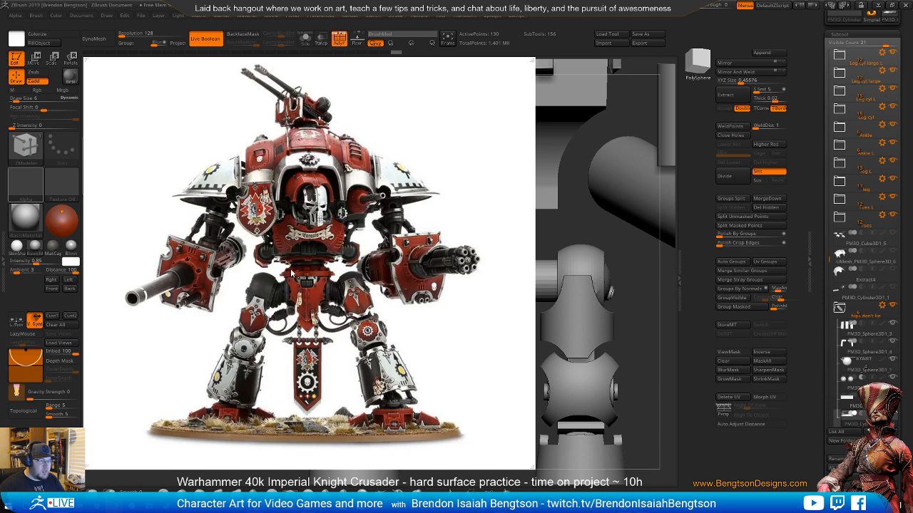
right_drag(310, 268, 165, 241)
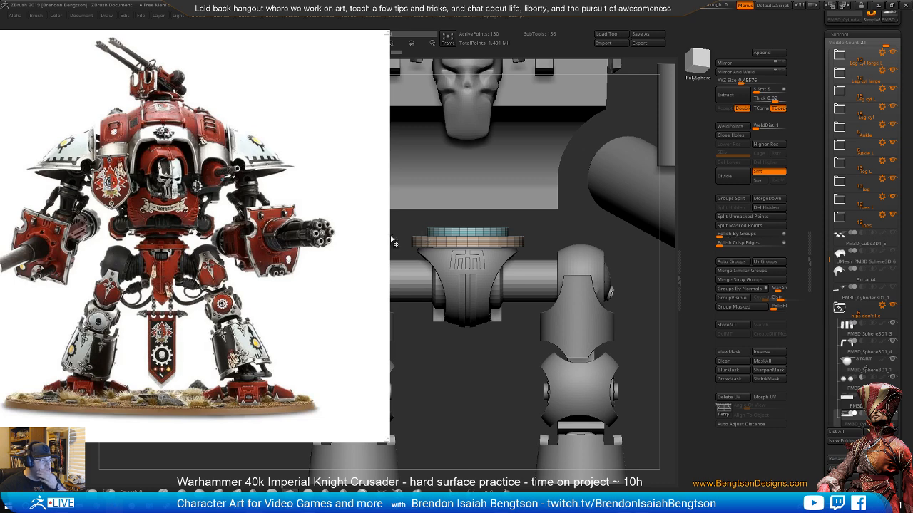
right_drag(363, 247, 0, 268)
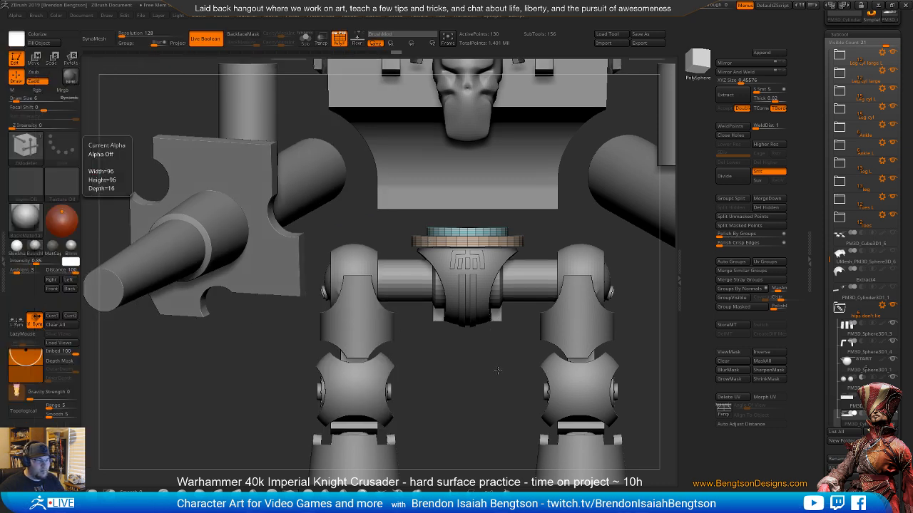
- Undo the raised disc, insert the cap's edge loop closer to the rim, about four fifths out, and raise the inner disc with QMesh
drag(497, 349, 497, 373)
key(f)
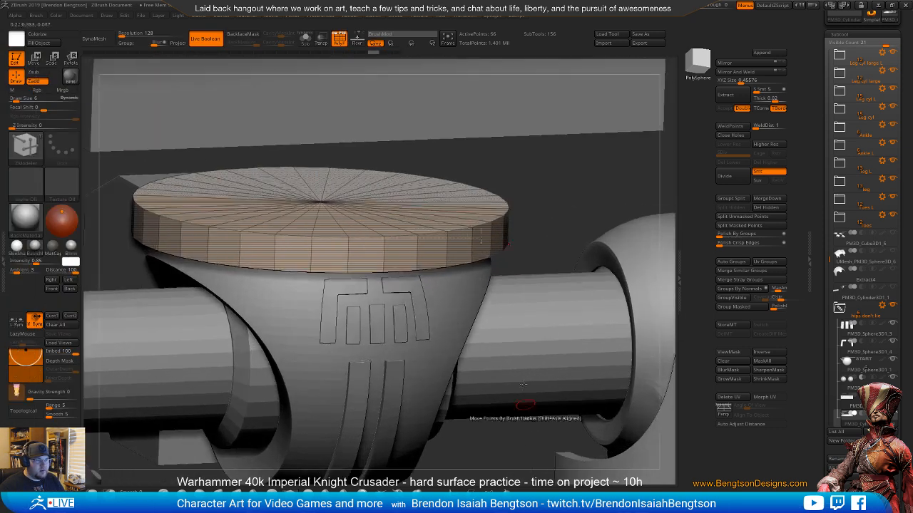
click(444, 216)
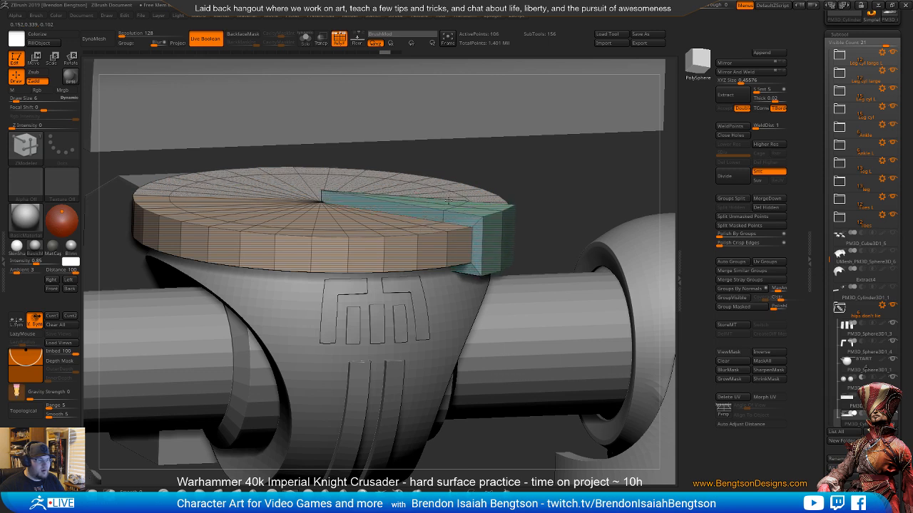
key(ctrl)
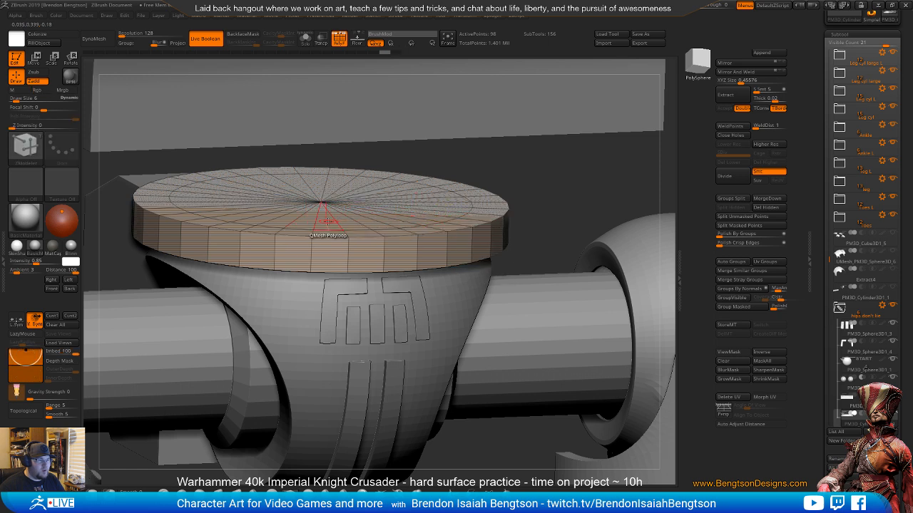
drag(328, 220, 331, 194)
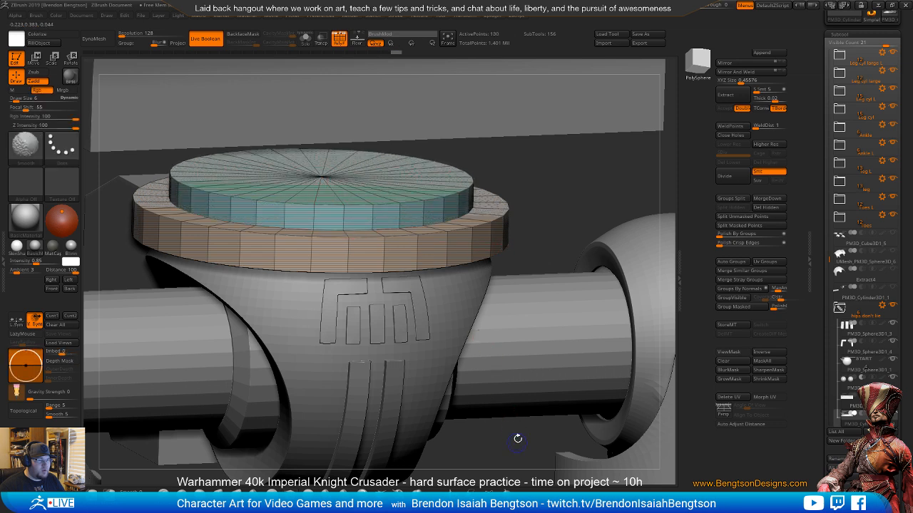
- Raise the inner disc further with QMesh until it stands slightly taller than the collar's rim
shift+drag(518, 438, 507, 437)
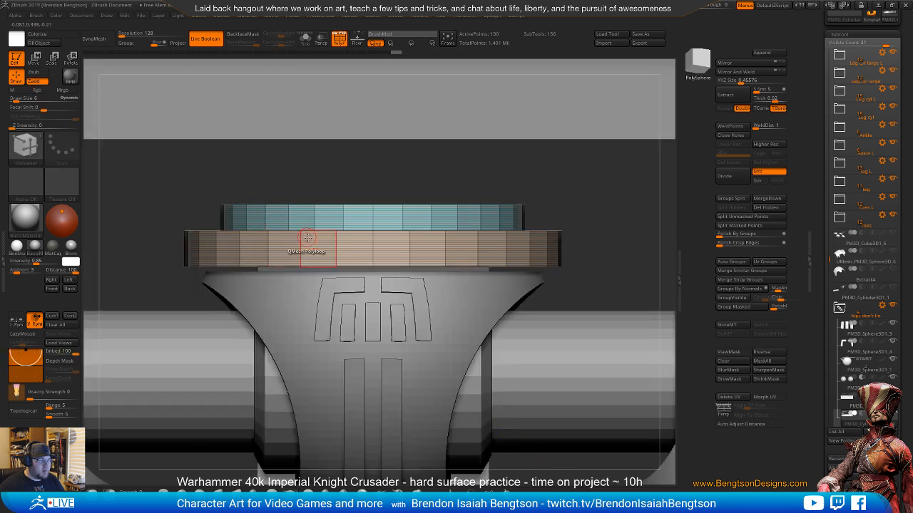
ctrl+right_drag(302, 276, 331, 327)
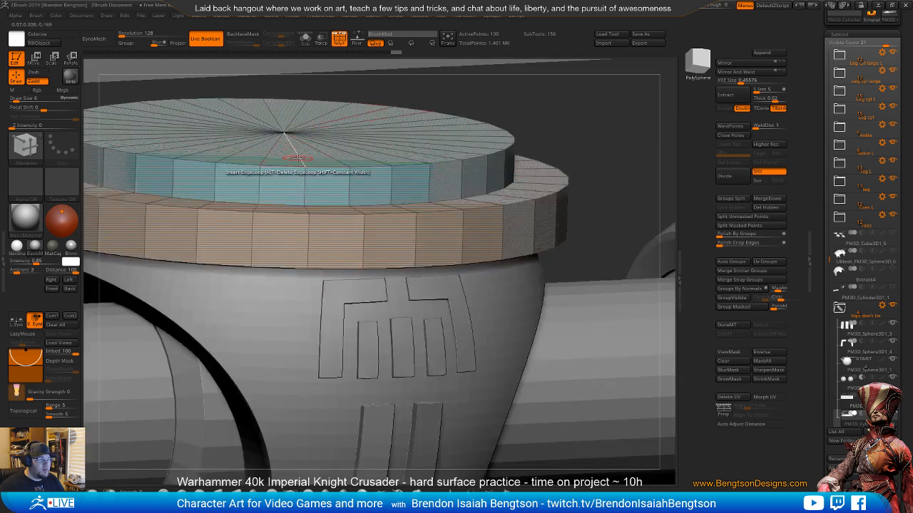
drag(308, 152, 309, 129)
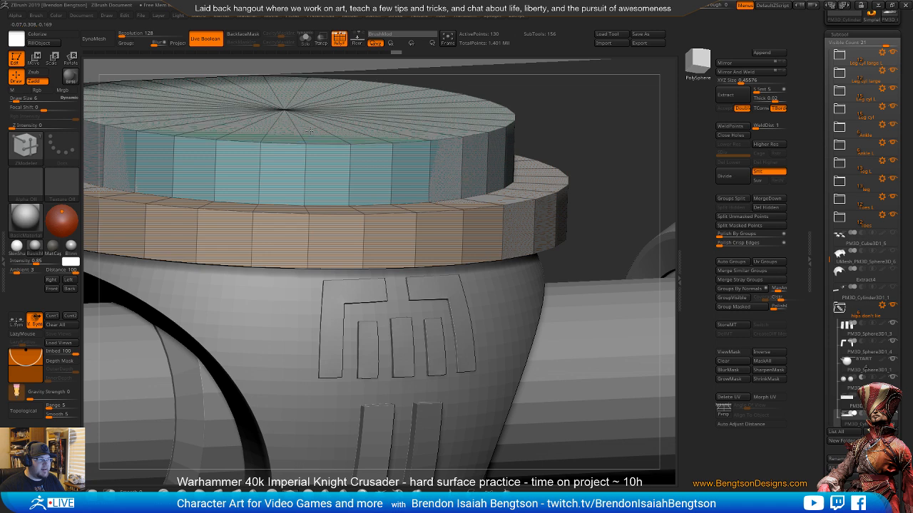
- Switch ZModeler's polygon action on the raised disc's top face to Scale with Polyloop as the target
key(space)
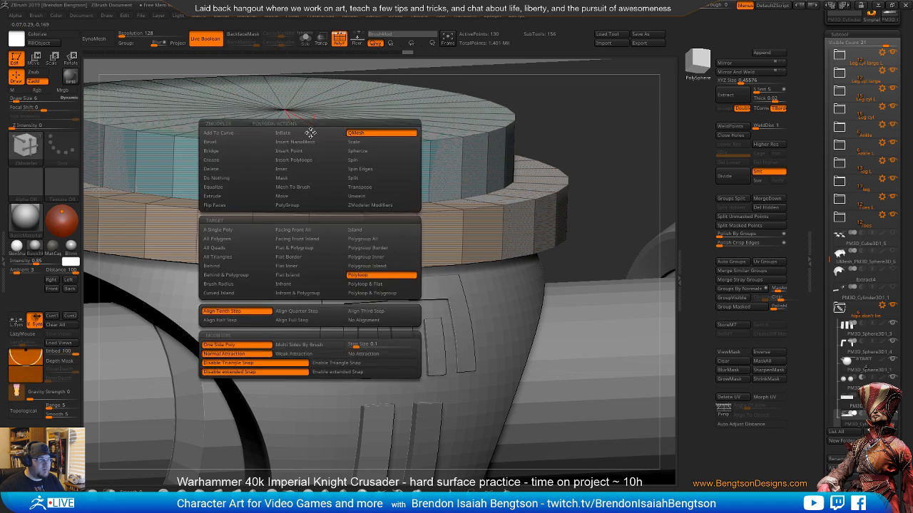
click(381, 142)
click(380, 239)
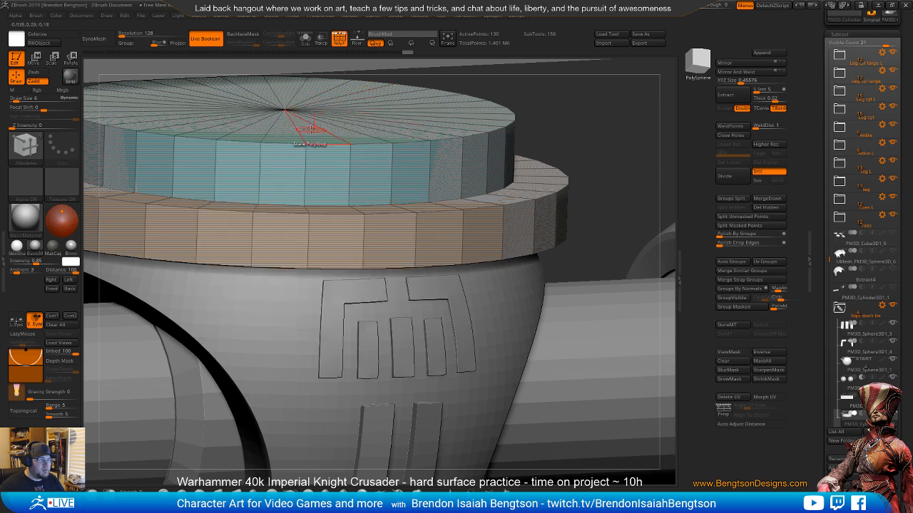
- Scale the raised disc's top face inward from the polygon center to taper its sides
drag(317, 128, 303, 124)
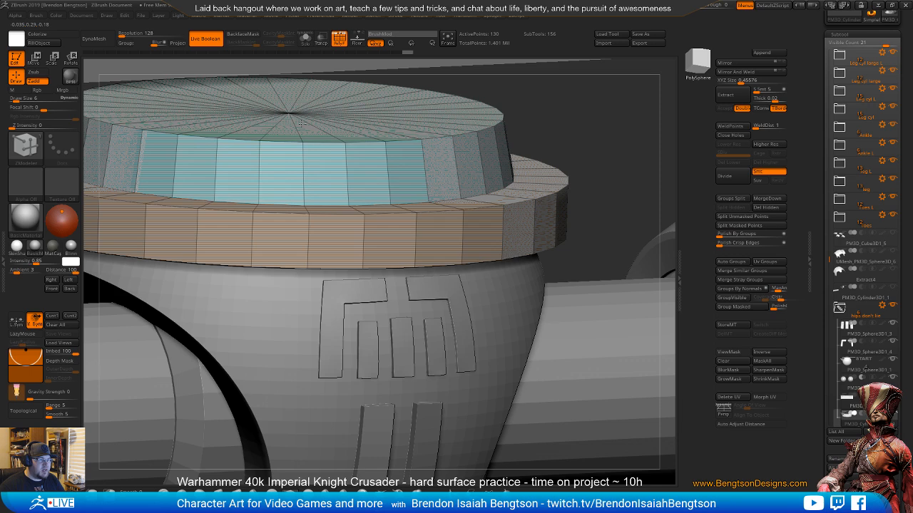
shift+right_drag(452, 234, 422, 249)
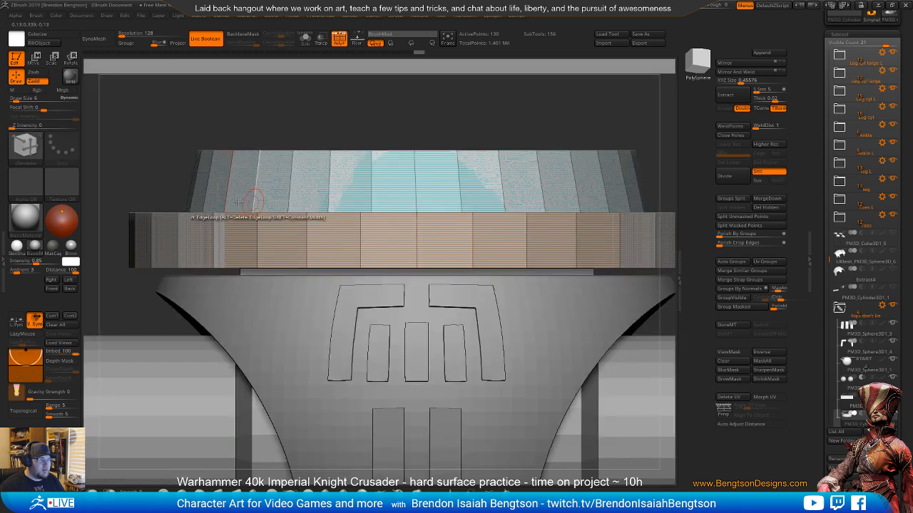
alt+right_drag(339, 248, 360, 400)
alt+right_drag(292, 163, 308, 309)
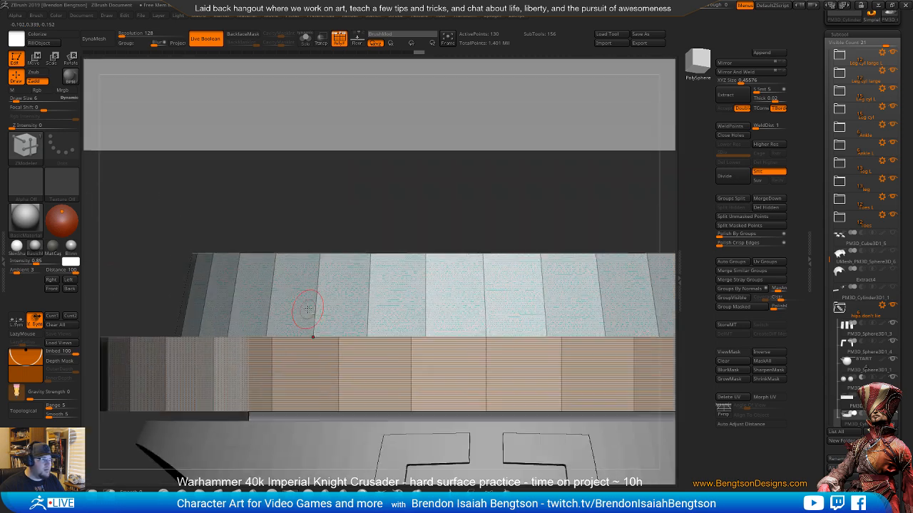
right_drag(253, 299, 337, 257)
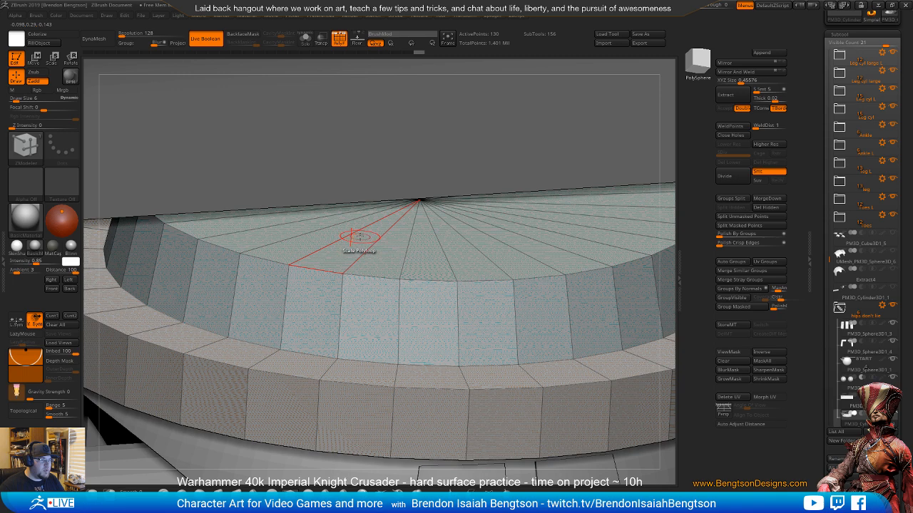
key(shift+f)
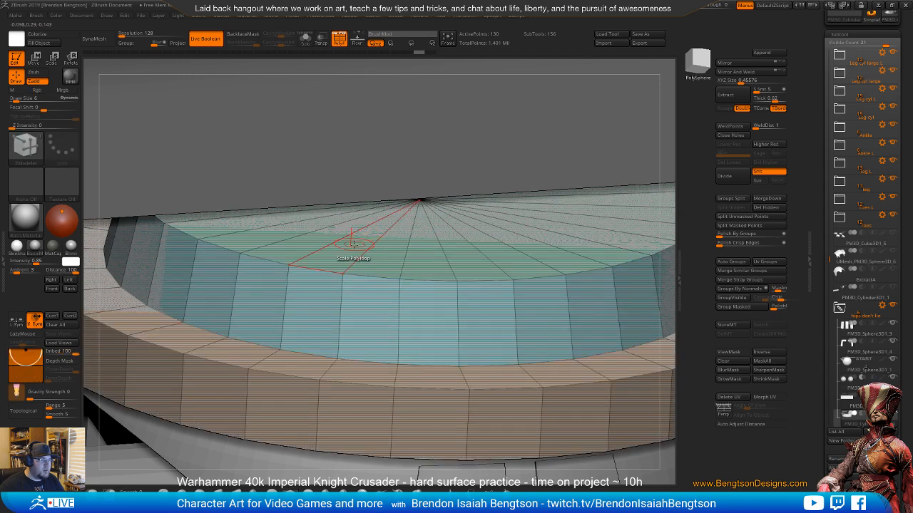
drag(354, 244, 356, 232)
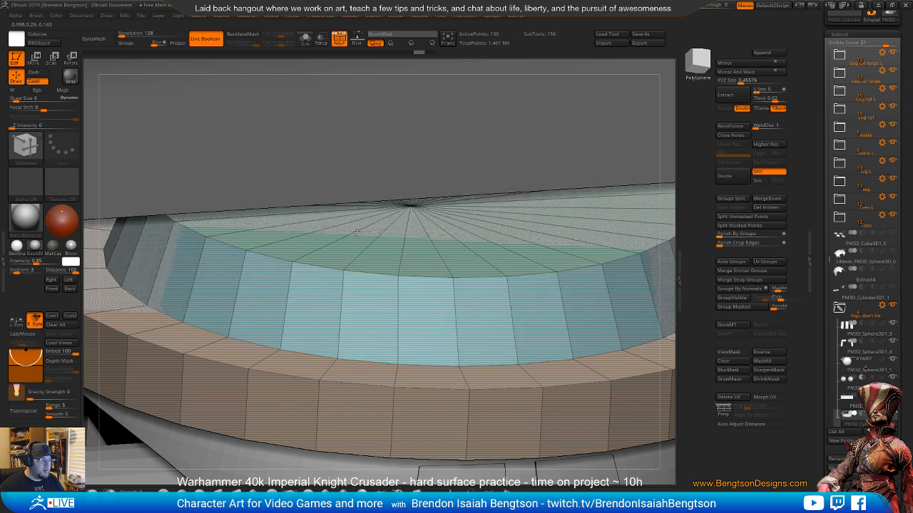
- Isolate the collar and examine the tapered disc from the side and from above
shift+right_drag(356, 232, 417, 316)
alt+right_drag(440, 379, 456, 278)
key(ctrl+shift+s)
shift+right_drag(509, 262, 554, 297)
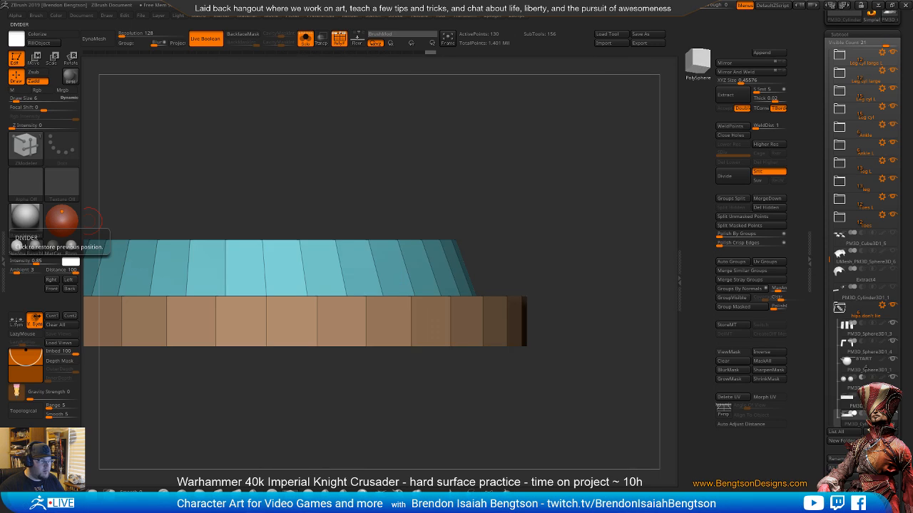
drag(91, 219, 335, 313)
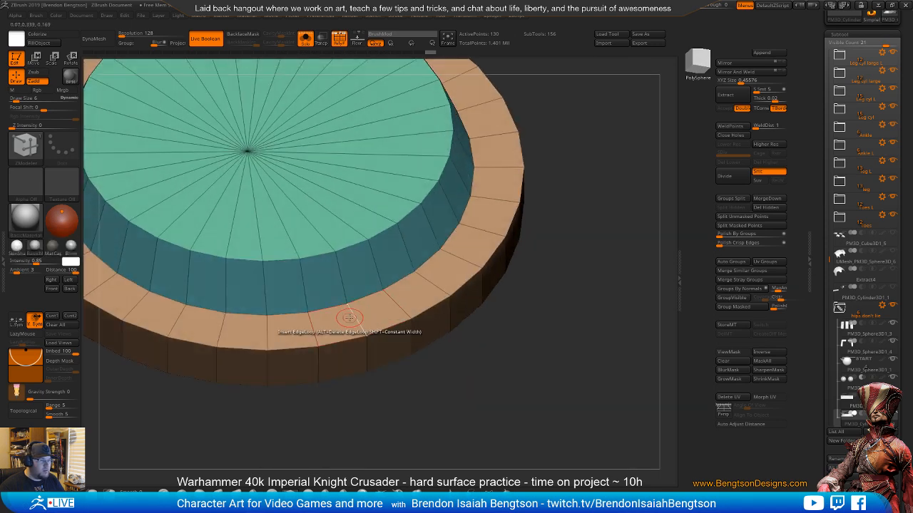
key(f)
right_drag(322, 257, 338, 236)
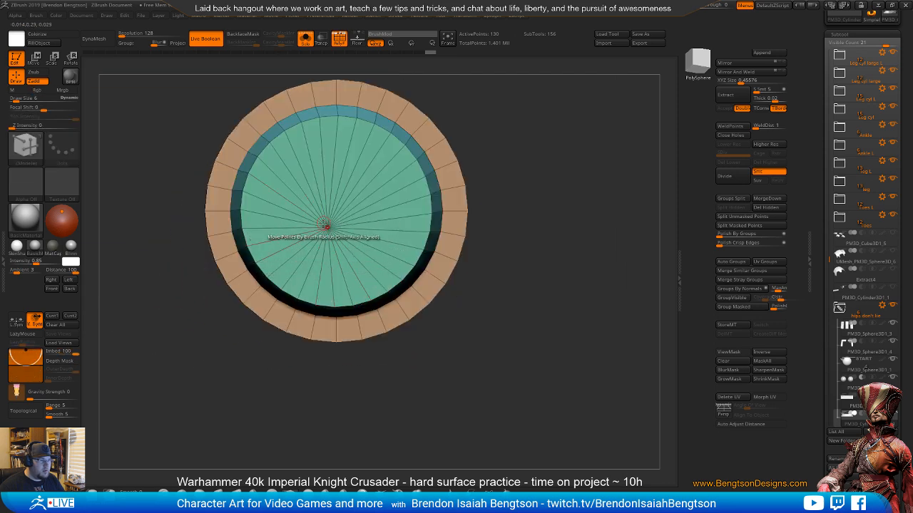
- Undo the scaling of the raised disc's top face and view the collar straight from above
key(b)
key(s)
key(t)
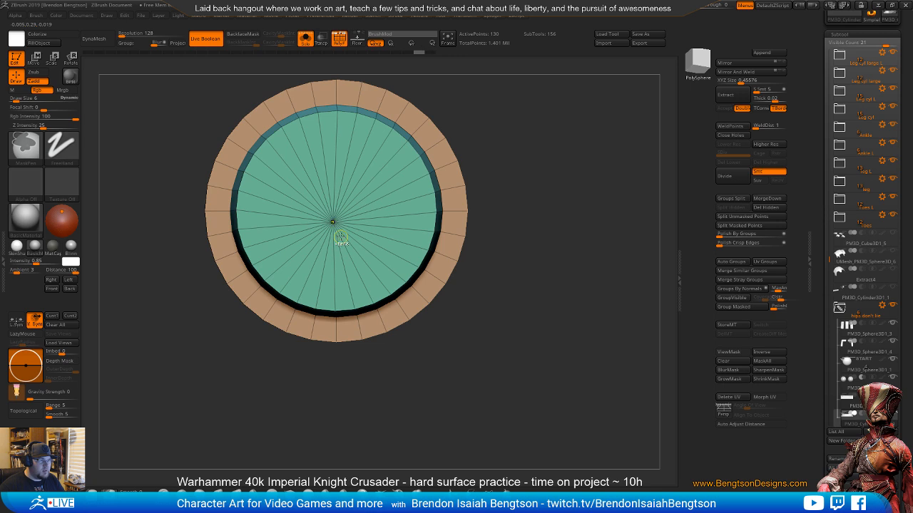
shift+right_drag(346, 251, 342, 278)
key(b)
key(z)
key(m)
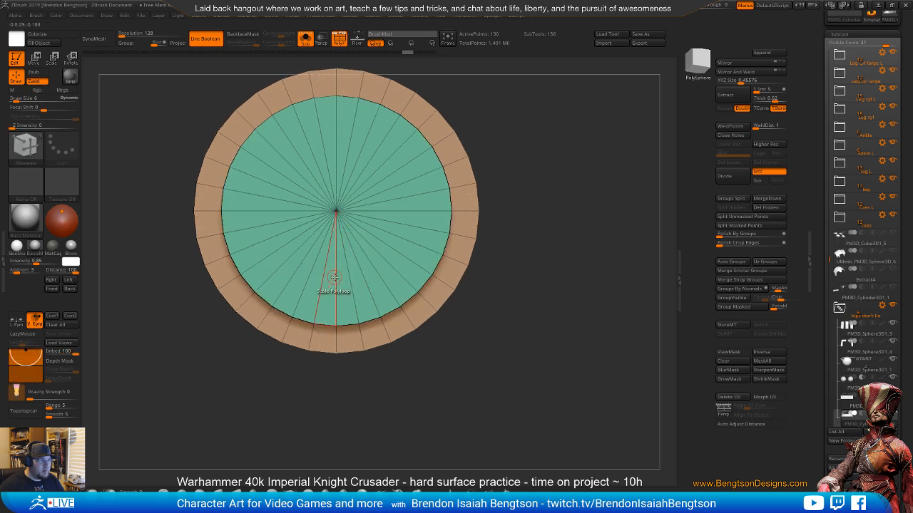
- Set the Scale action's centre to Mesh Center and shrink the raised disc's top face inward to taper its sides evenly
key(space)
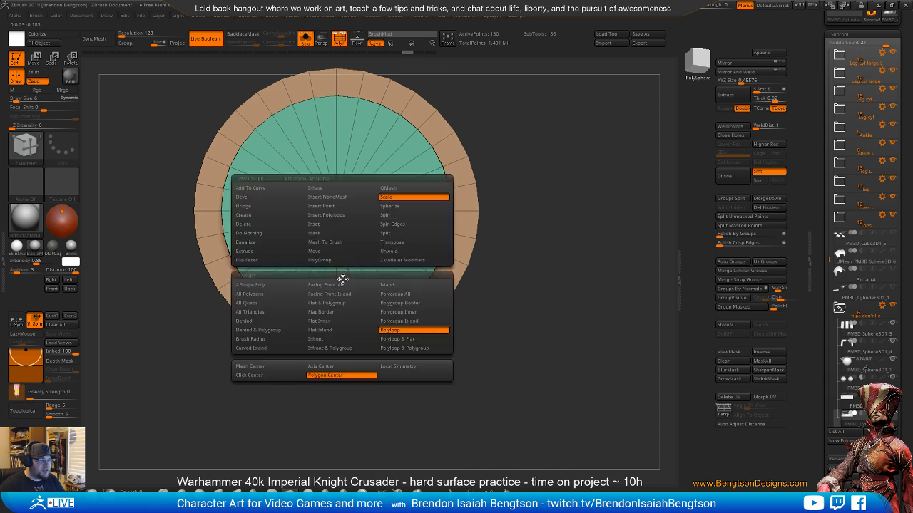
key(space)
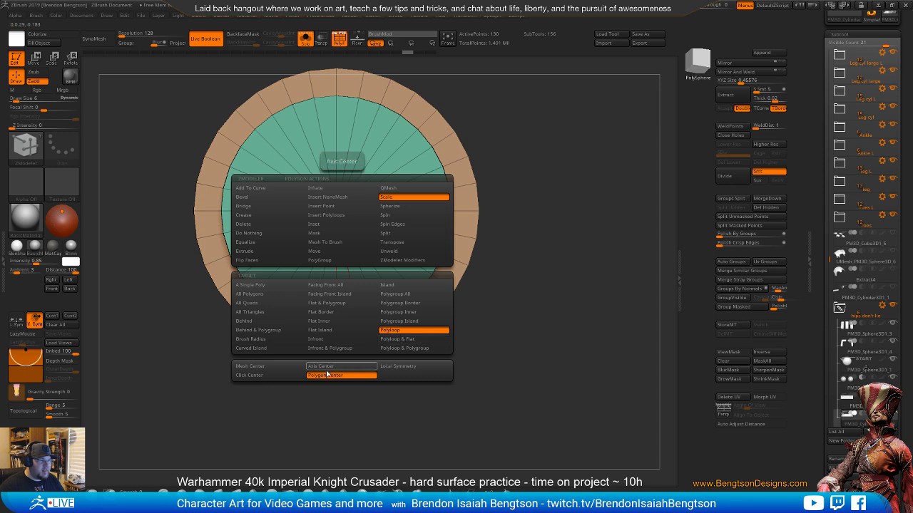
click(257, 366)
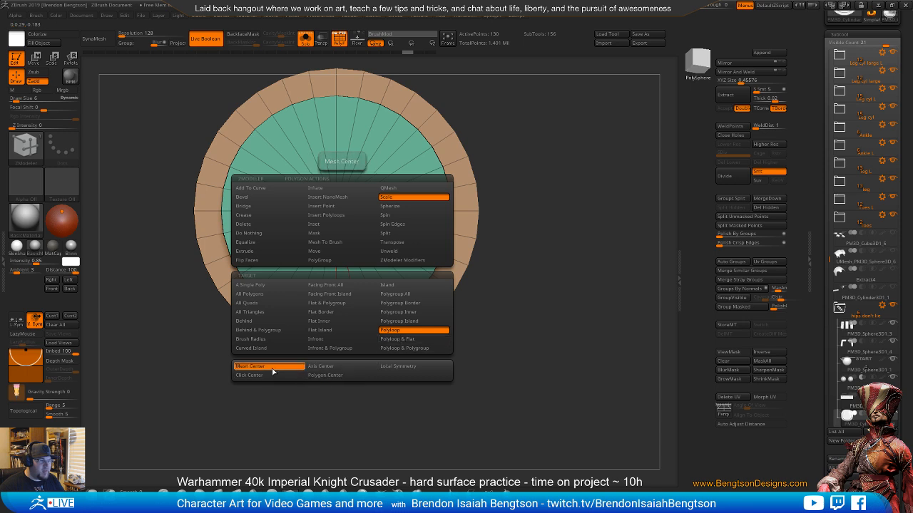
click(342, 215)
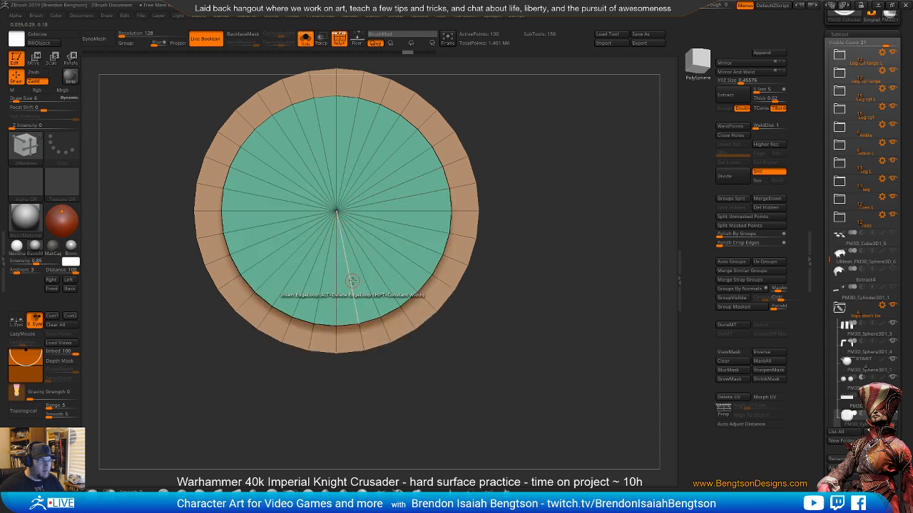
drag(355, 282, 351, 278)
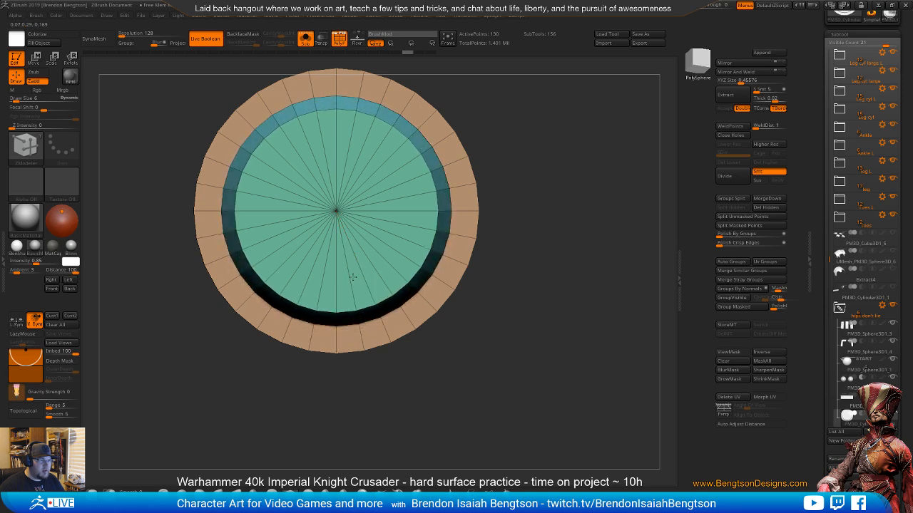
- Examine the tapered collar from an angle, show the other subtools again and check its fit above the pelvis plate
drag(486, 293, 499, 176)
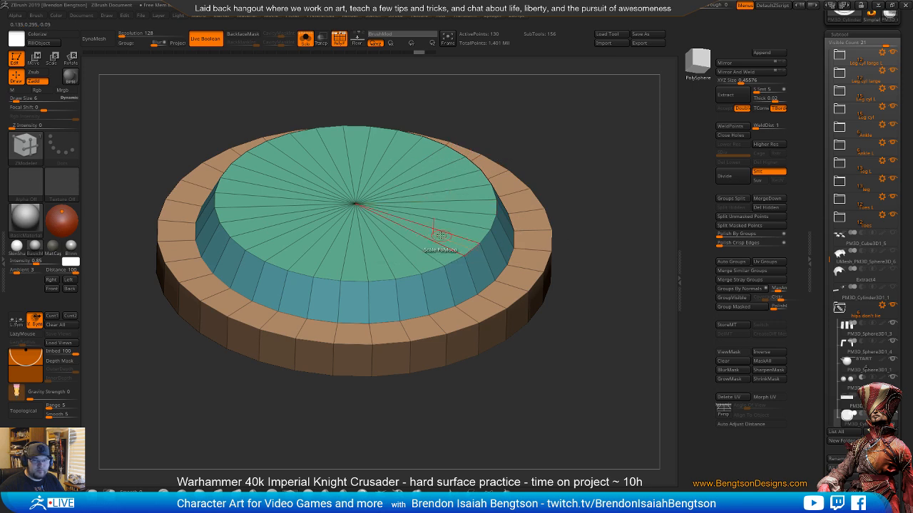
drag(341, 253, 371, 241)
right_drag(371, 241, 373, 248)
key(alt+s)
right_drag(426, 365, 390, 283)
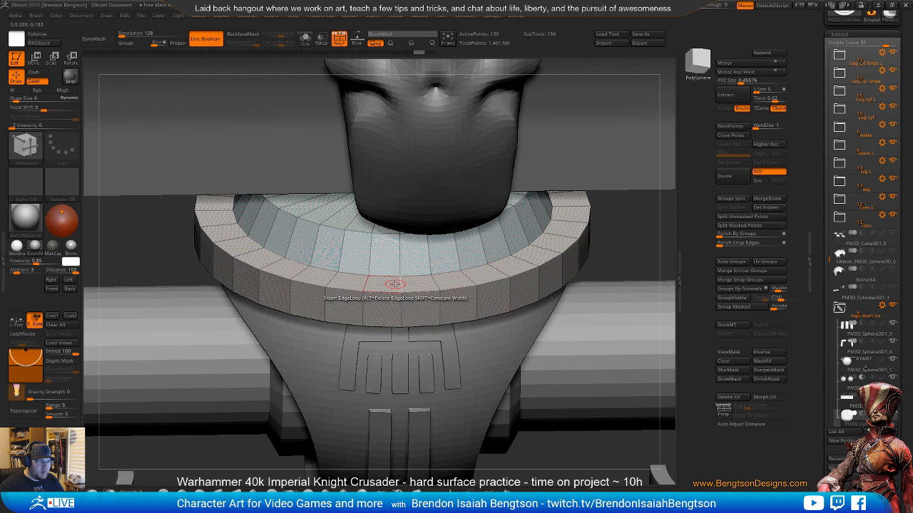
- Isolate the collar and QMesh the two front polygons of its lower rim upward with the target set to Polygroup All
key(ctrl+shift+h)
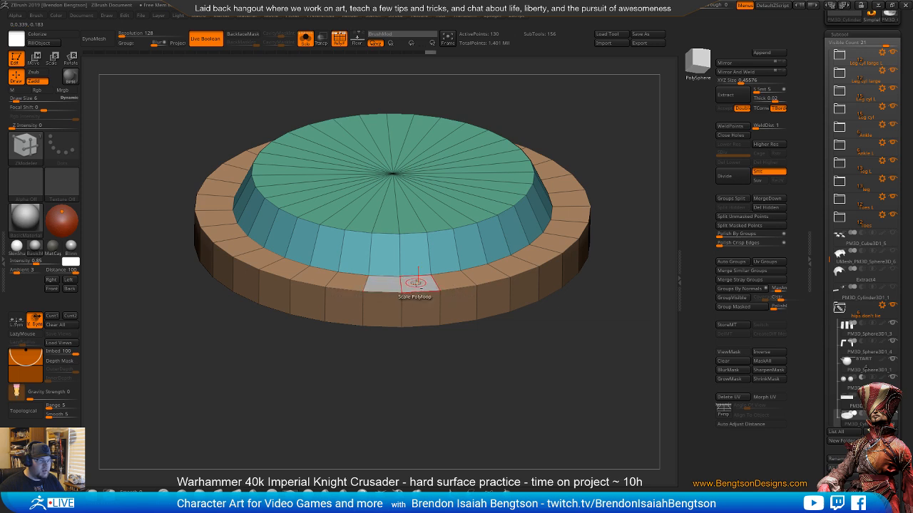
key(space)
click(481, 187)
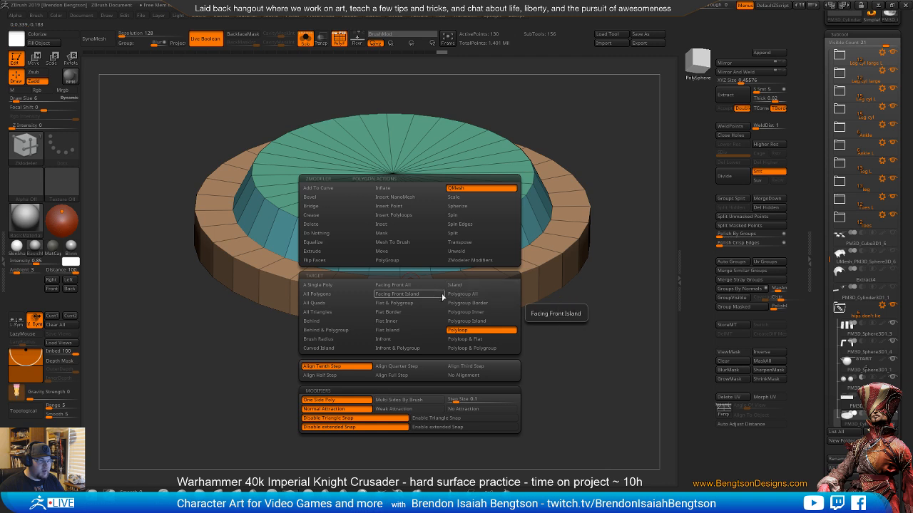
click(470, 294)
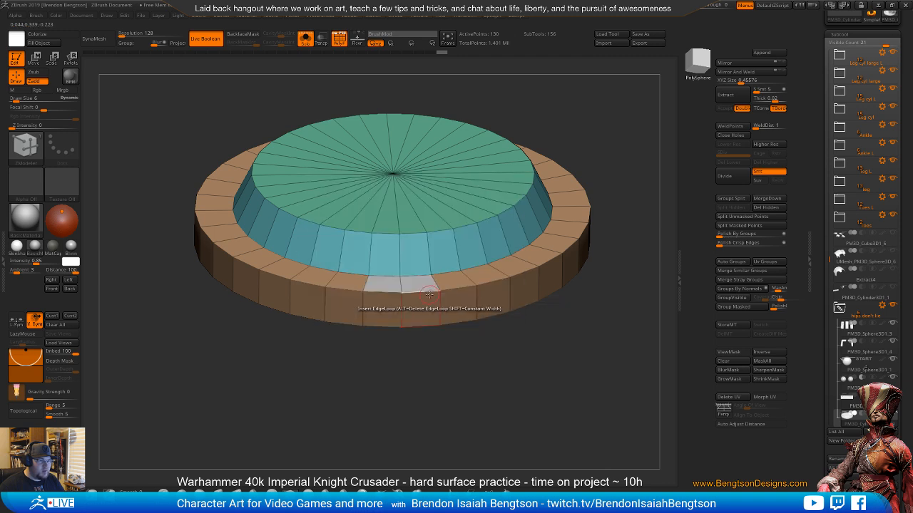
drag(422, 274, 423, 267)
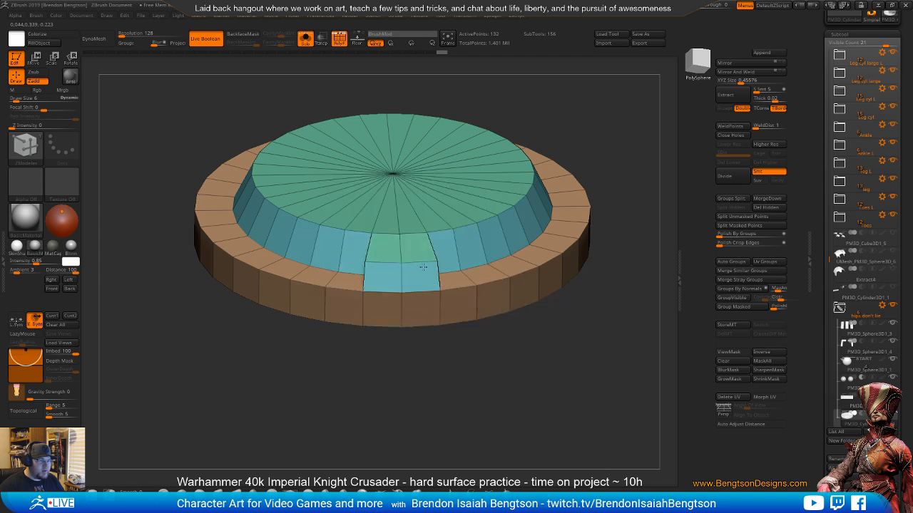
- Undo the raised block, insert an edge loop around the tapered side, and QMesh the two front rim polygons upward again
mouse_move(391, 346)
mouse_down()
mouse_move(462, 346)
mouse_move(465, 357)
mouse_move(523, 316)
mouse_up()
key(ctrl+z)
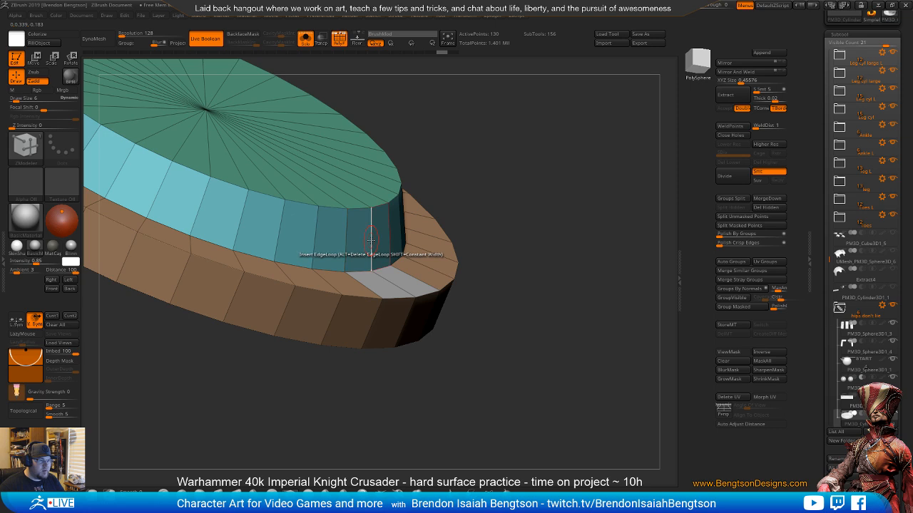
click(371, 239)
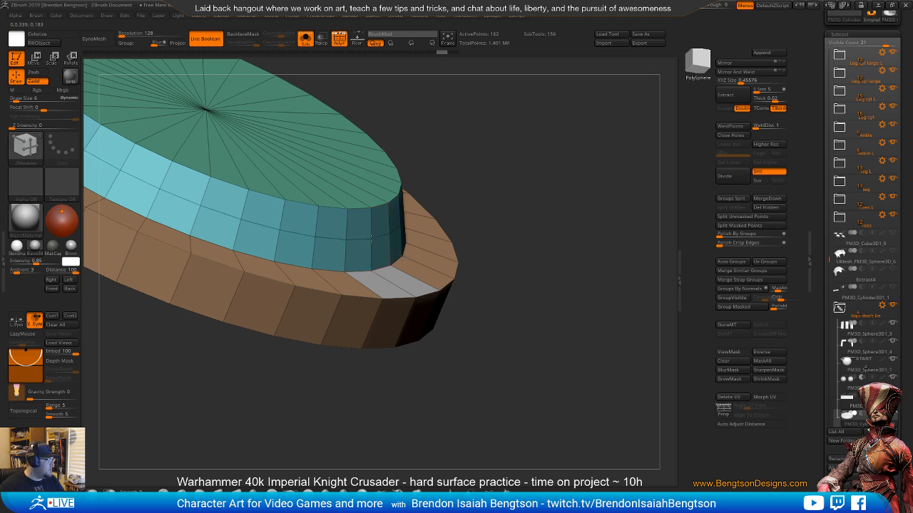
drag(378, 285, 377, 243)
- Hide the polyframe, show the whole model and compare the collar's front block with the Imperial Knight reference image
shift+drag(536, 364, 489, 182)
drag(488, 182, 505, 235)
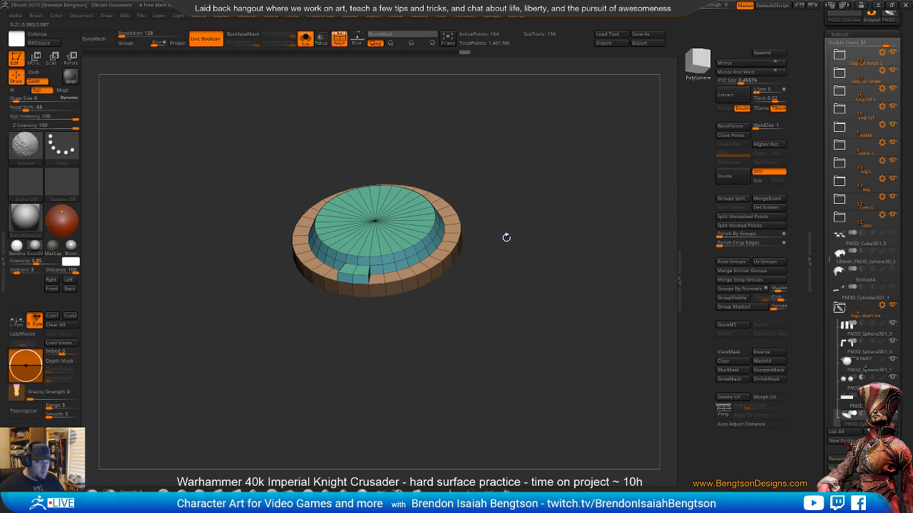
key(shift+f)
shift+drag(534, 279, 509, 219)
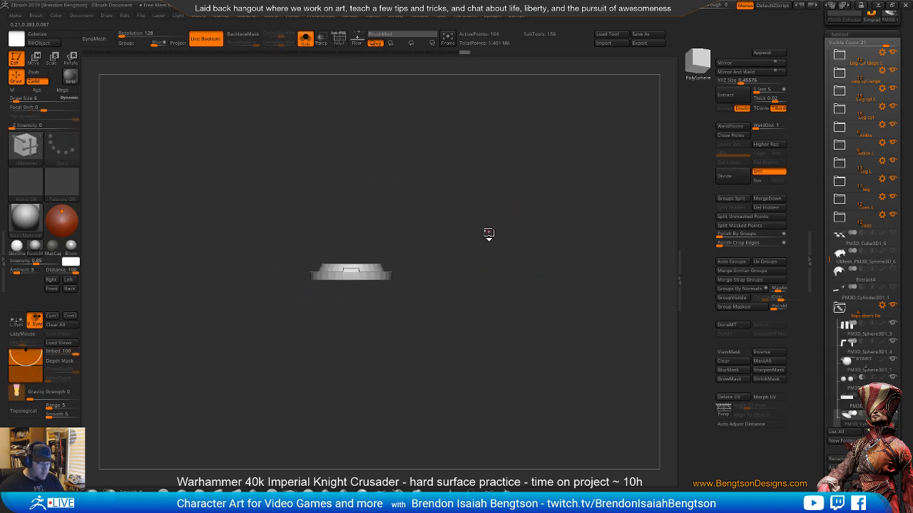
key(alt+s)
drag(510, 354, 588, 334)
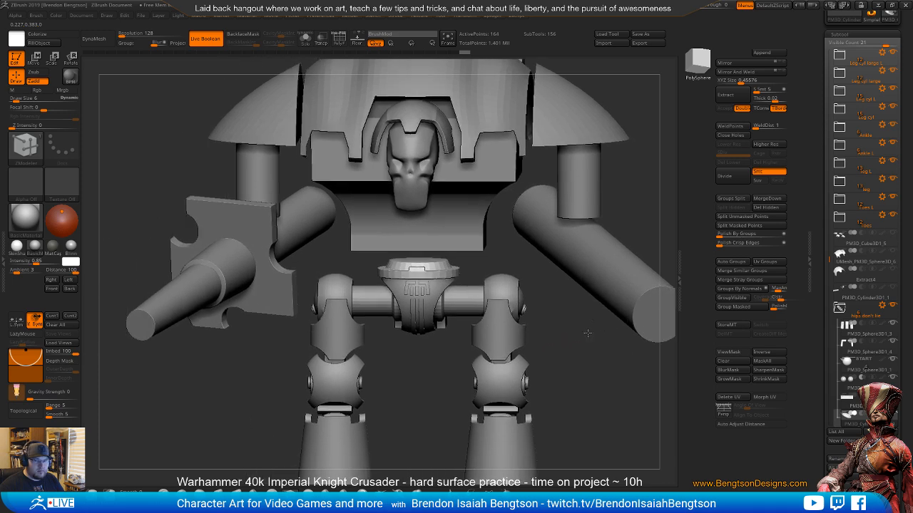
right_drag(0, 207, 133, 255)
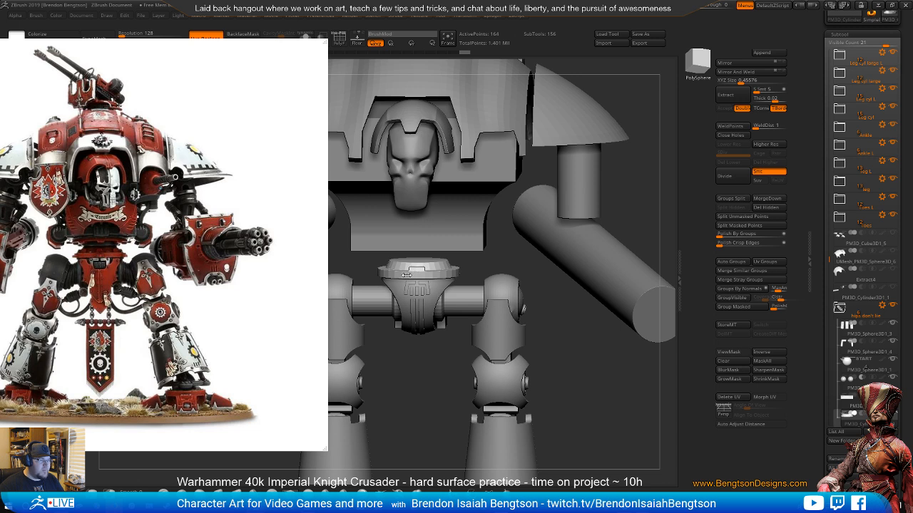
drag(254, 220, 0, 243)
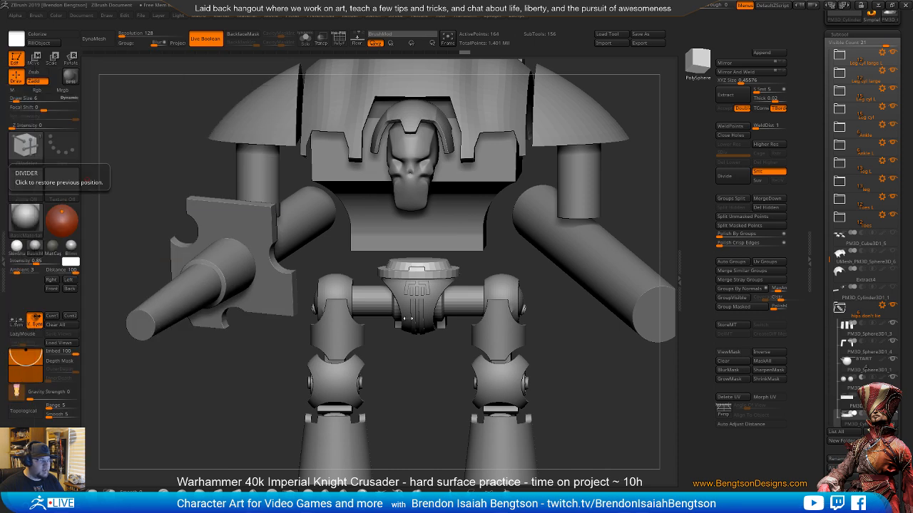
- Isolate the collar with its polyframe shown and undo the front block and edge loop, keeping the ZModeler brush selected
mouse_move(420, 362)
right_down()
mouse_move(417, 379)
mouse_move(426, 369)
right_up()
key(alt+s)
ctrl+right_drag(447, 329, 456, 415)
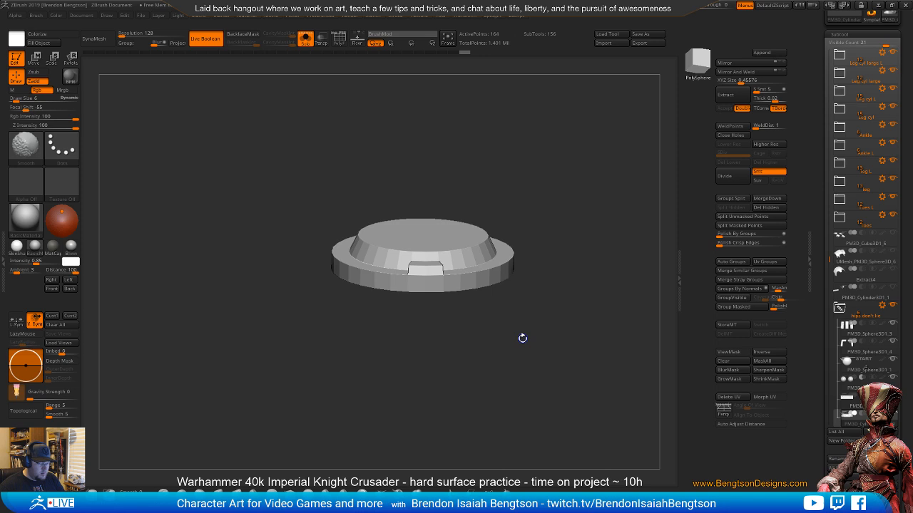
key(shift+f)
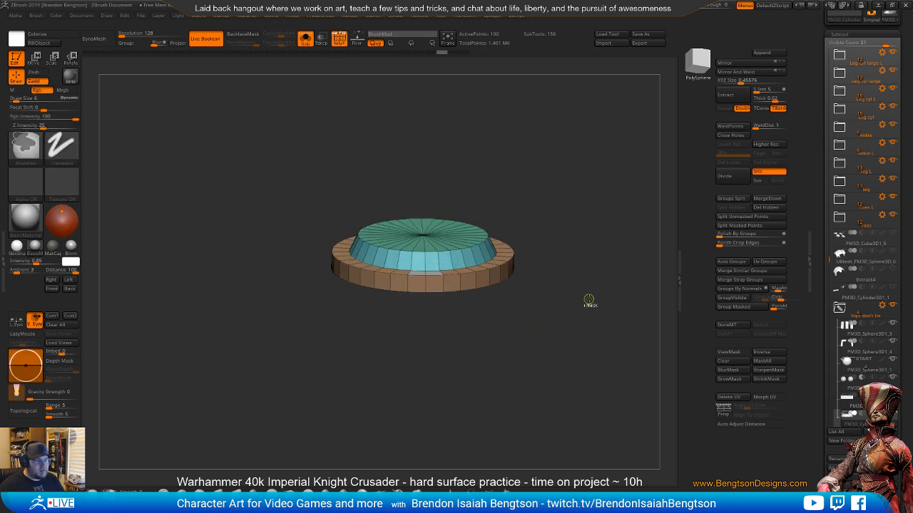
key(b)
key(z)
key(m)
mouse_move(588, 300)
right_down()
mouse_move(603, 312)
mouse_move(574, 329)
mouse_move(576, 347)
mouse_move(552, 328)
mouse_move(580, 333)
mouse_move(560, 342)
right_up()
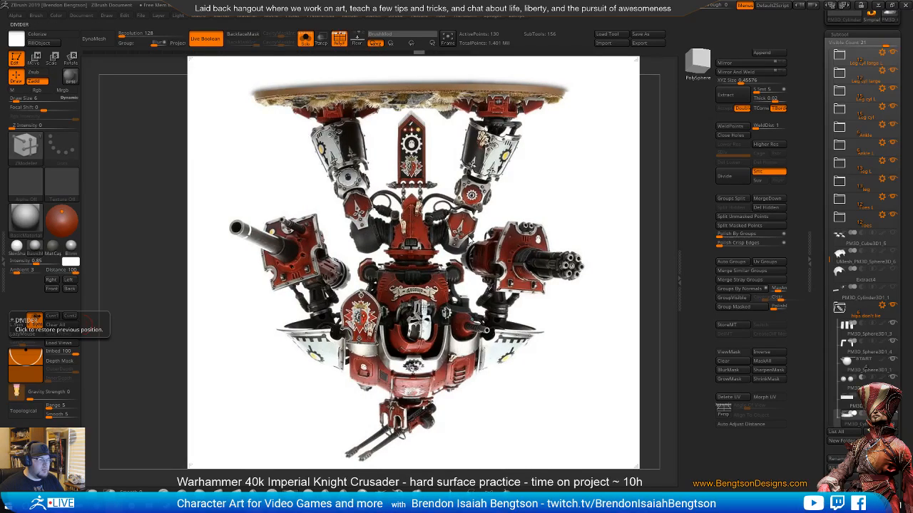
- Turn the upside-down reference image upright, examine the knight's waist area, and return to ZBrush
drag(468, 241, 344, 233)
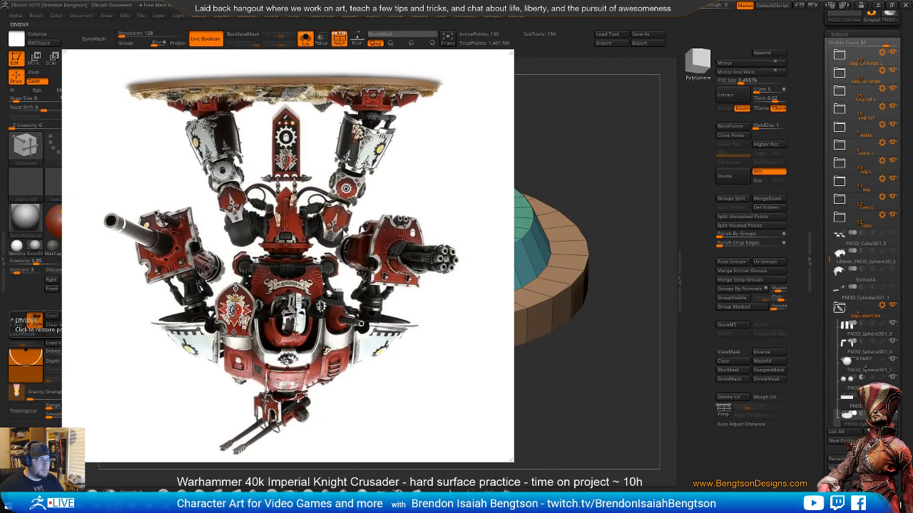
right_click(344, 231)
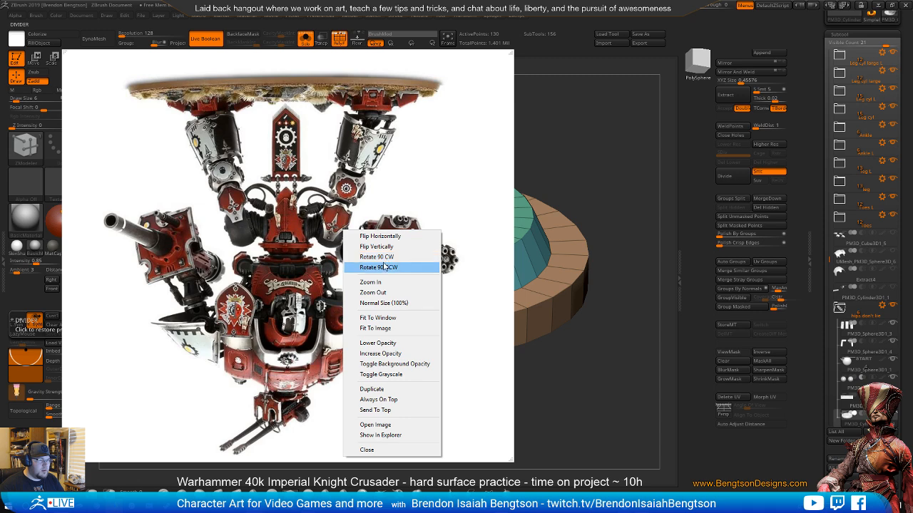
click(385, 257)
drag(325, 343, 299, 325)
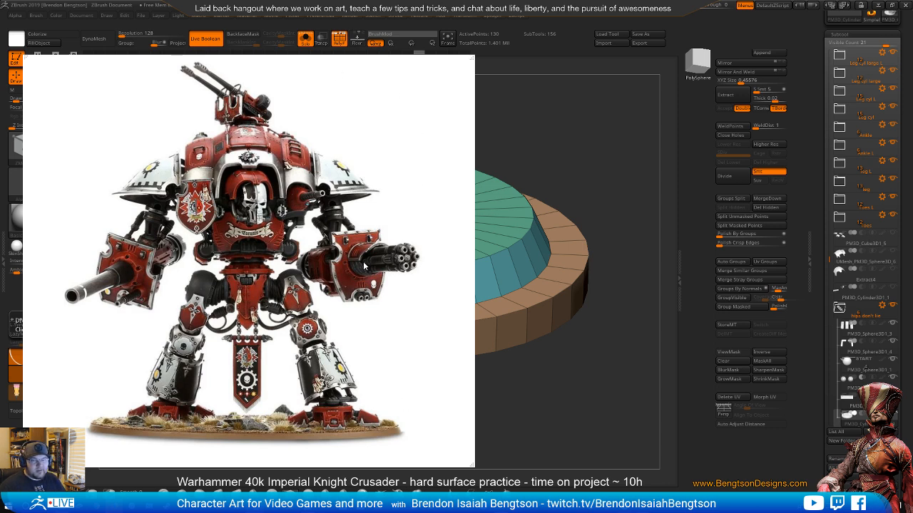
key(alt+Tab)
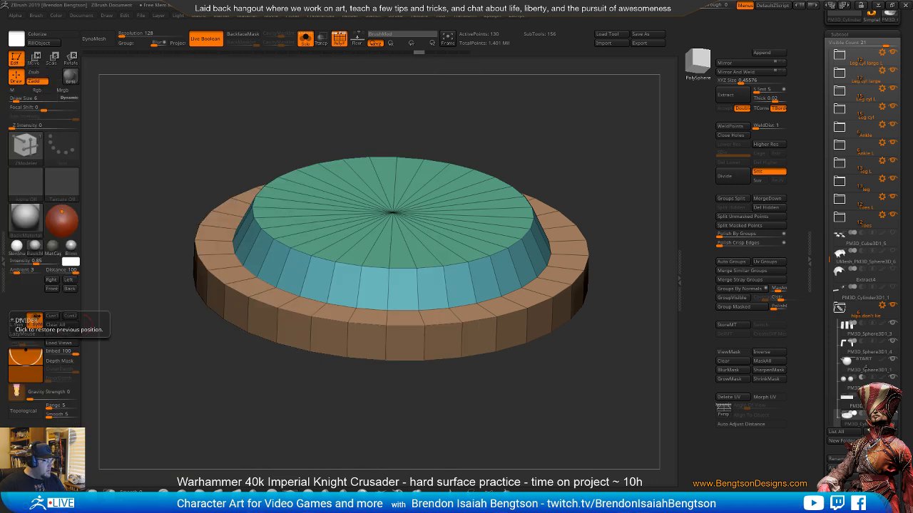
- Rotate the collar about 5 degrees around its vertical axis with the gizmo
mouse_move(383, 324)
shift+right_down()
mouse_move(381, 311)
mouse_move(392, 305)
mouse_move(394, 338)
mouse_move(403, 308)
mouse_move(393, 310)
shift+right_up()
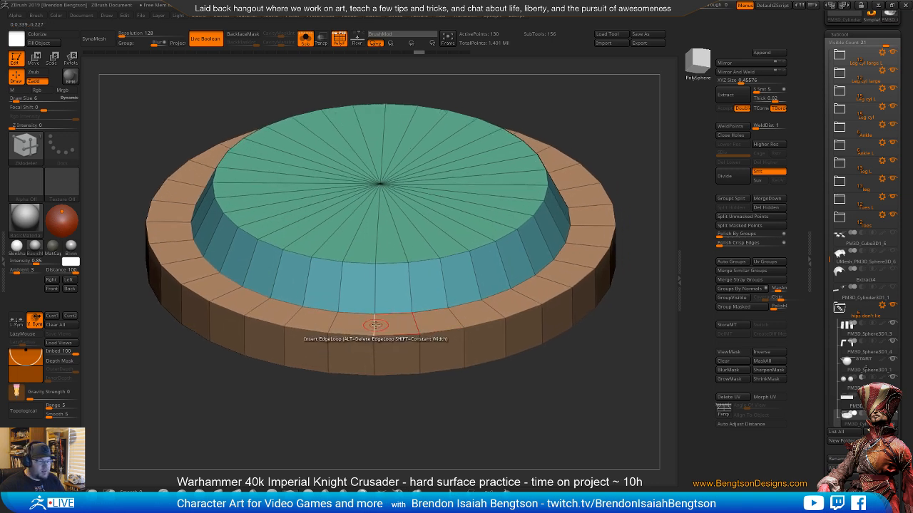
key(w)
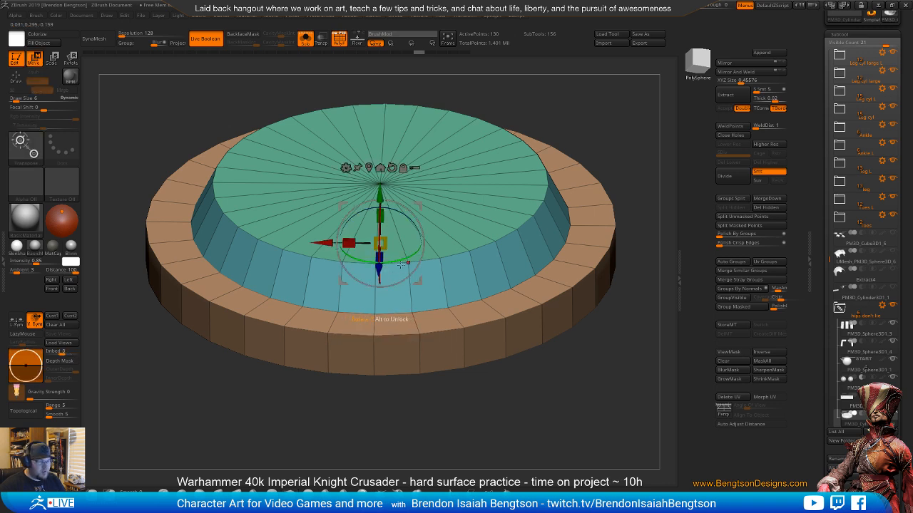
drag(401, 264, 394, 262)
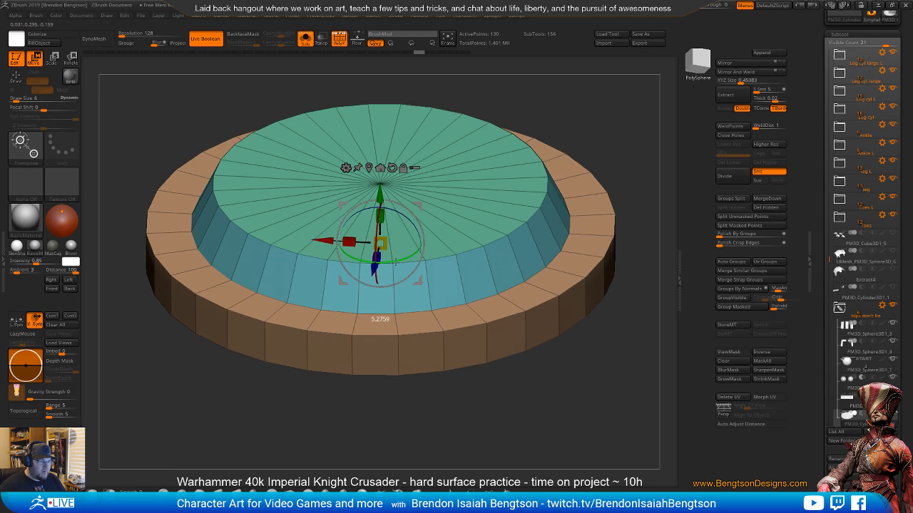
drag(395, 263, 394, 262)
- Check the rotated collar against the pelvis with all subtools shown, and isolate it again to view it from above
key(shift+s)
right_drag(500, 319, 498, 301)
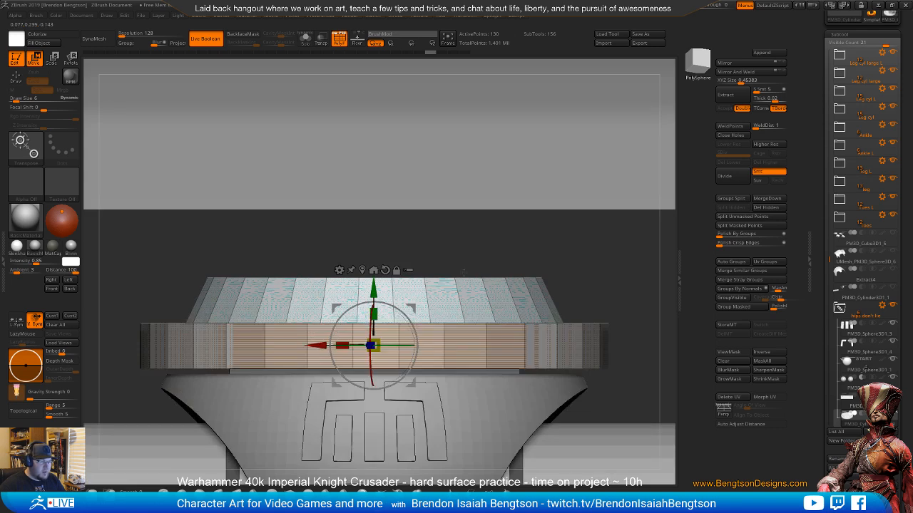
right_drag(464, 270, 461, 307)
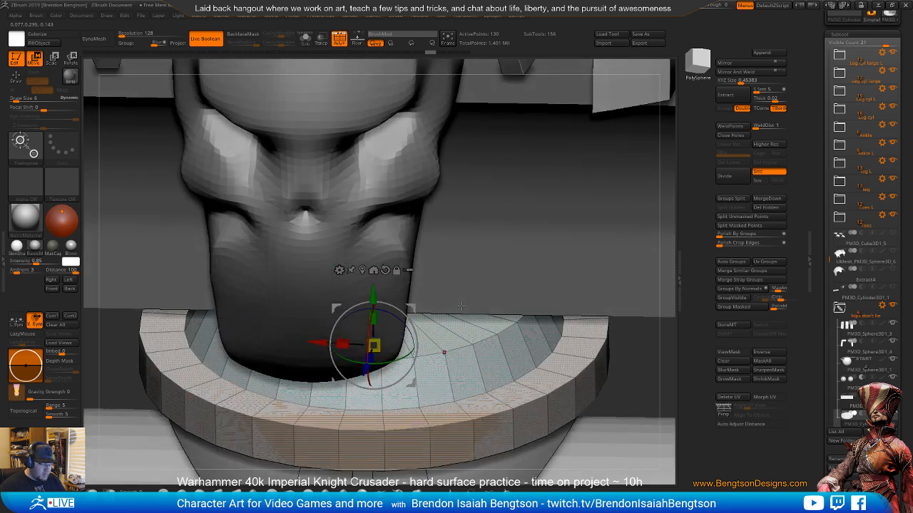
key(ctrl+shift+s)
right_drag(484, 325, 476, 394)
key(f)
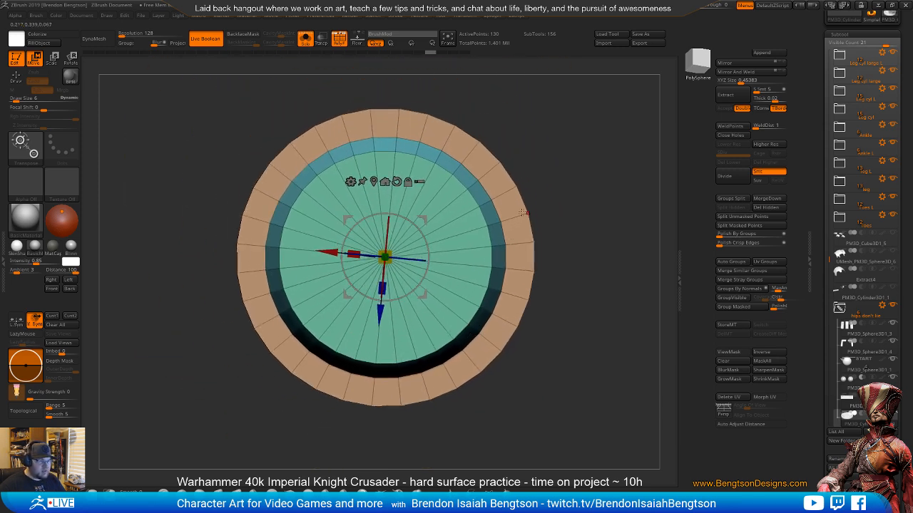
- Readjust the collar's rotation around its vertical axis from the top view so that one rim segment faces straight forward
shift+right_drag(432, 221, 421, 231)
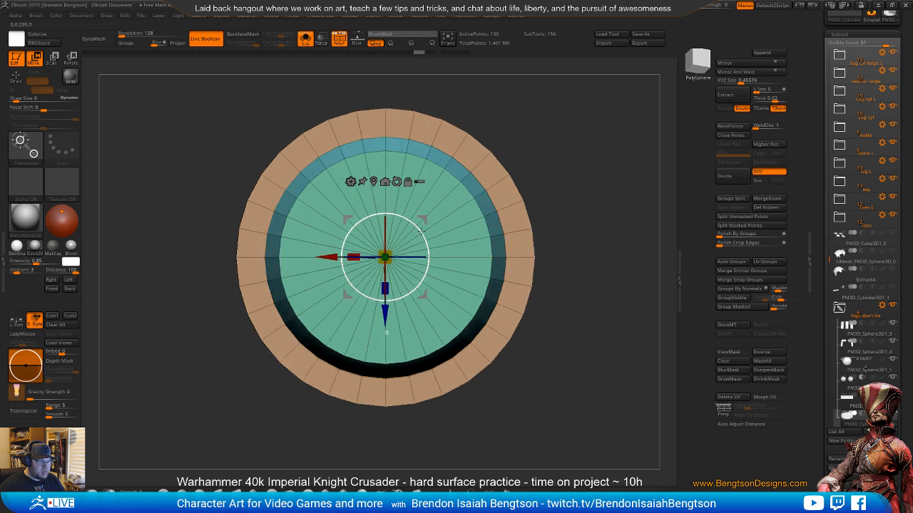
right_drag(421, 230, 422, 232)
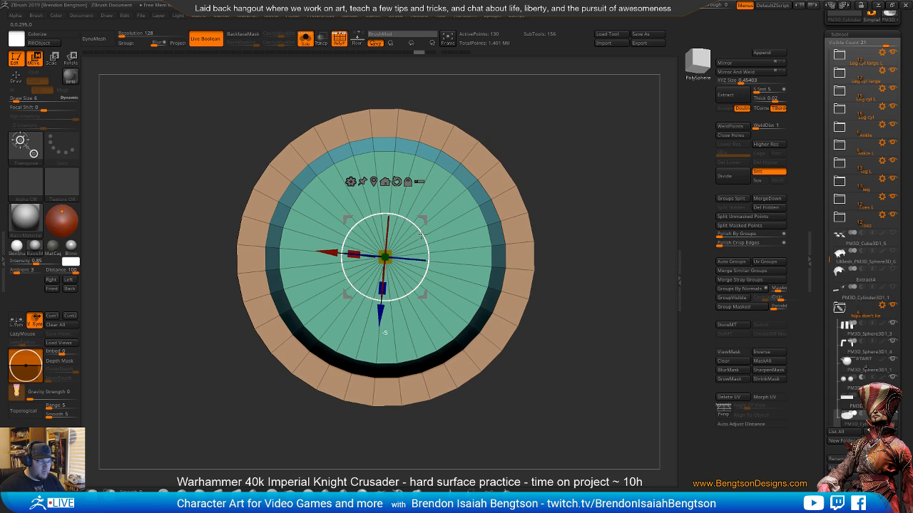
right_drag(421, 236, 423, 238)
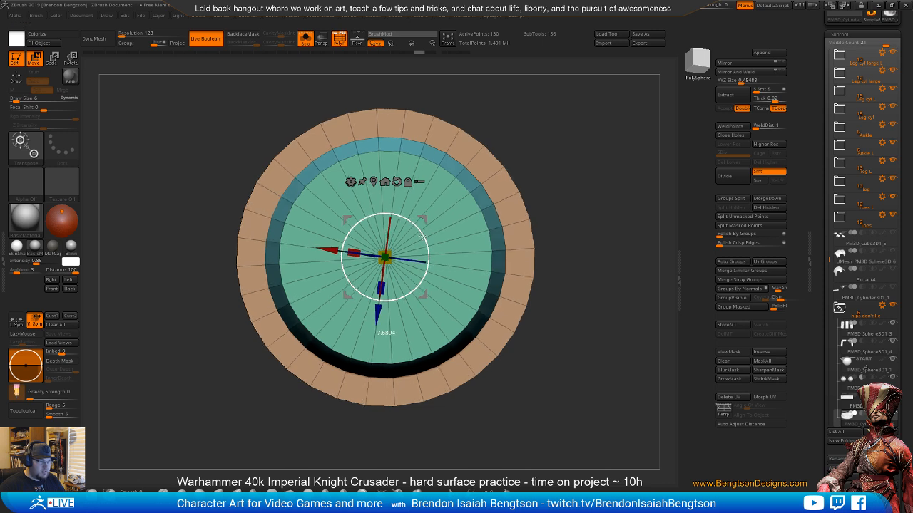
right_drag(423, 237, 424, 234)
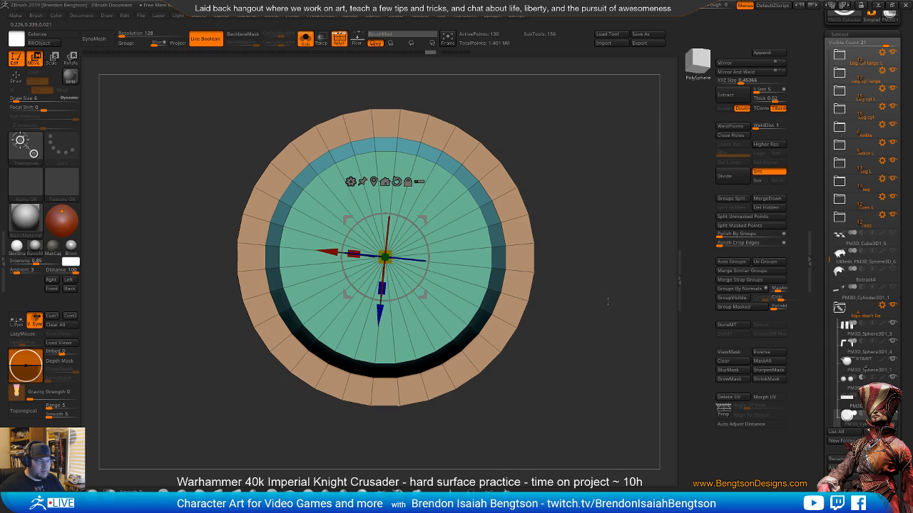
- Return to Draw mode and insert an edge loop midway up the collar's tapered side
drag(607, 301, 640, 195)
shift+drag(611, 355, 624, 330)
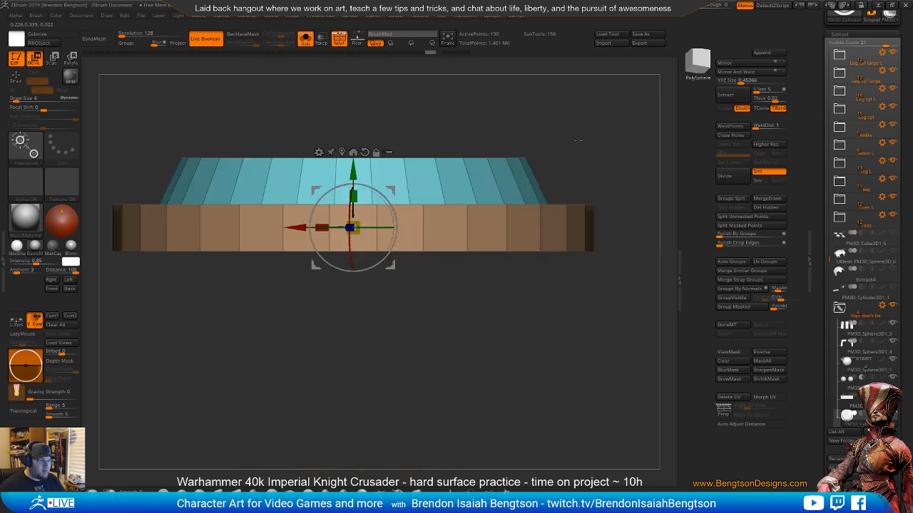
key(q)
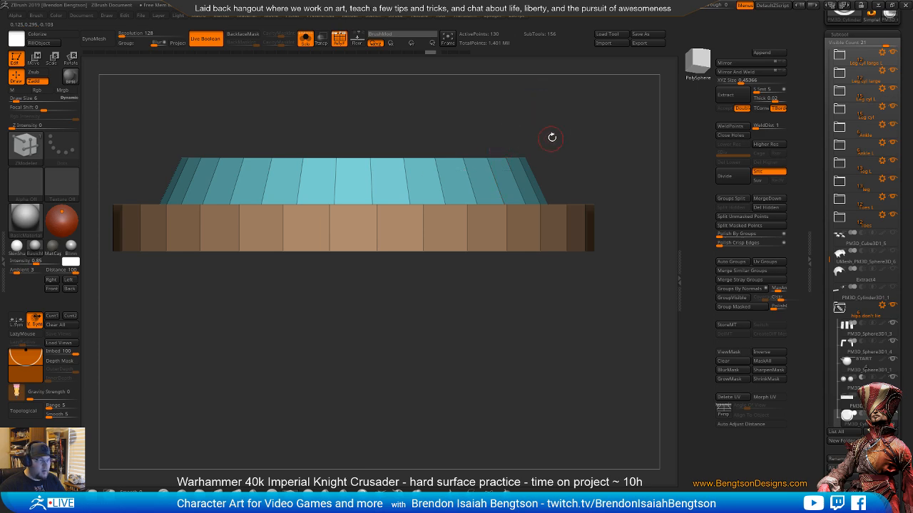
drag(552, 137, 564, 160)
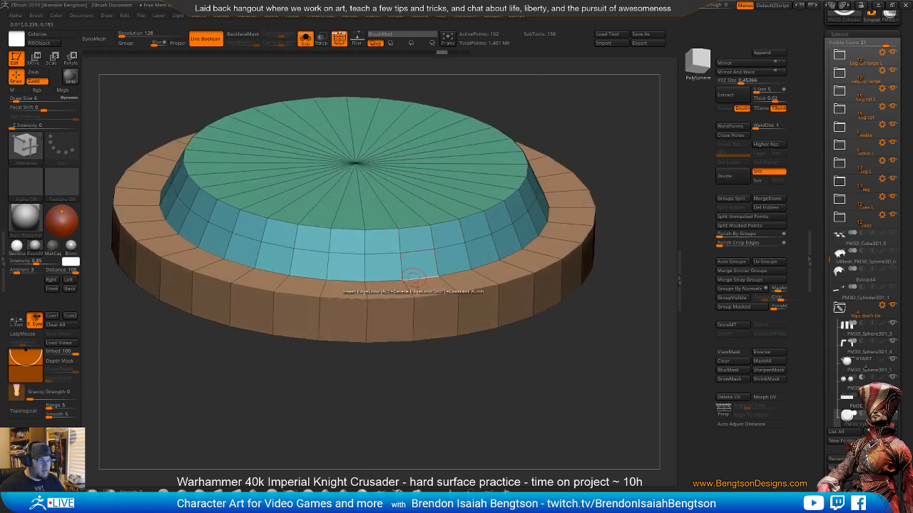
drag(463, 399, 379, 370)
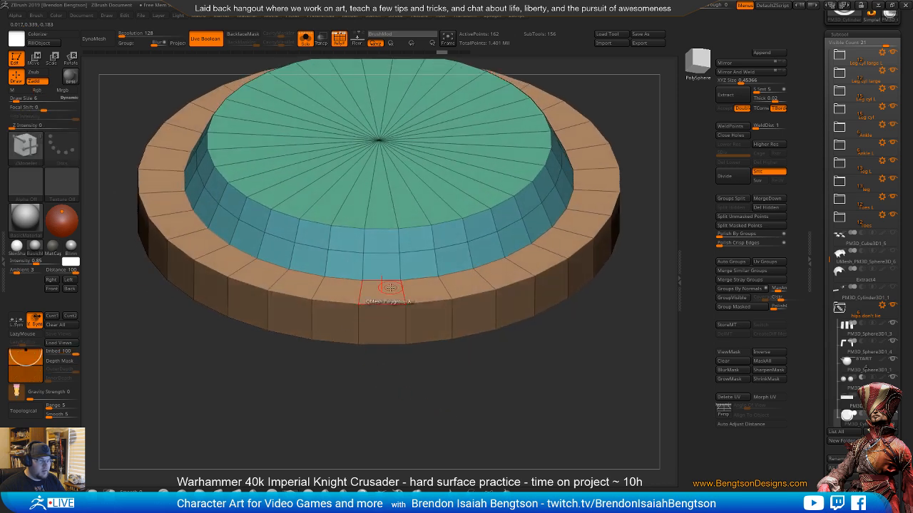
- Set the QMesh target to A Single Poly and raise the rim's front centre polygon up to the new edge loop
drag(390, 288, 393, 273)
key(ctrl+z)
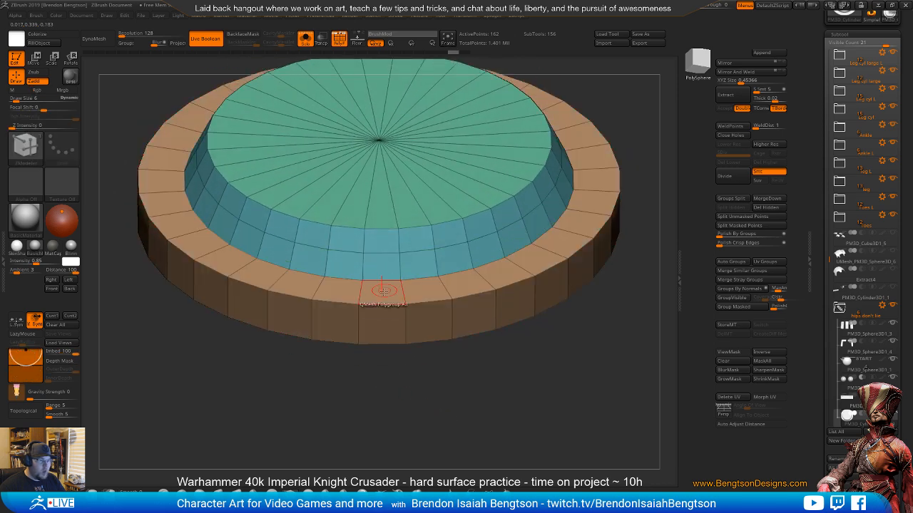
key(space)
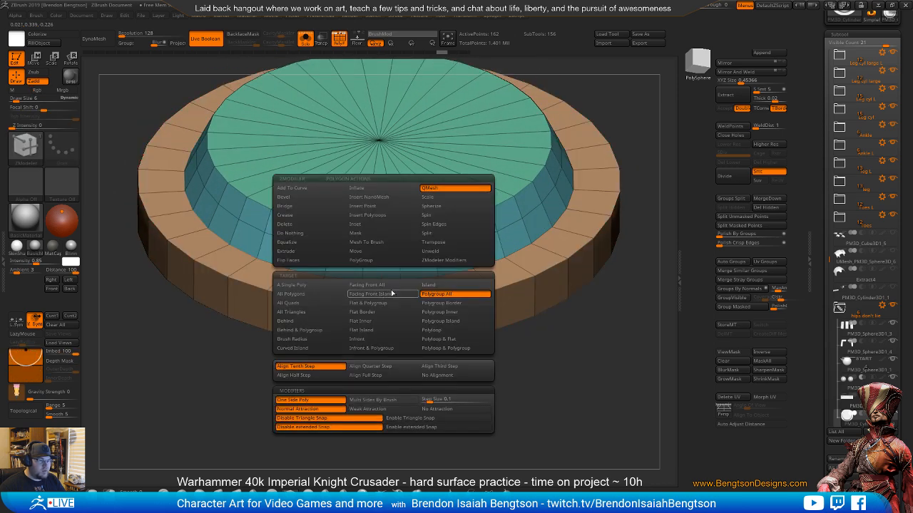
click(312, 285)
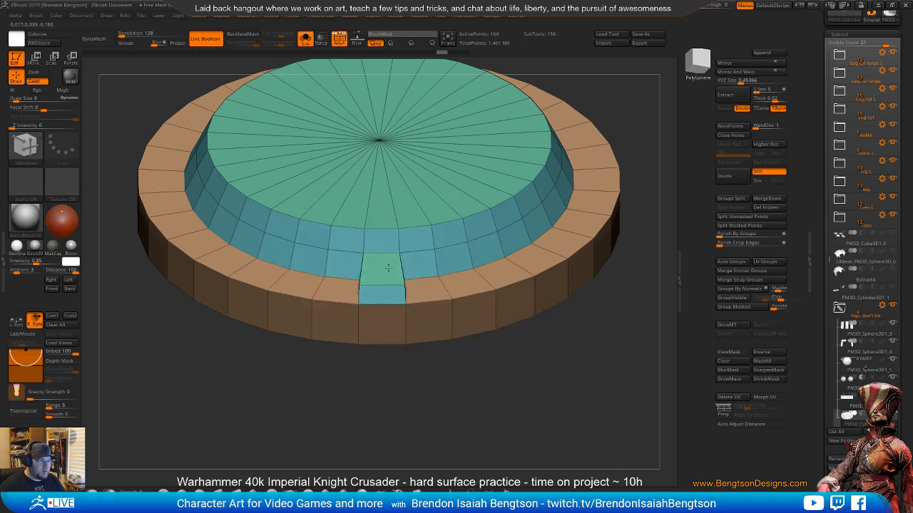
- Snap the raised front block to the collar's edge loop, compare it with the full model and reference image, and isolate the collar again
drag(387, 267, 390, 256)
drag(474, 399, 534, 228)
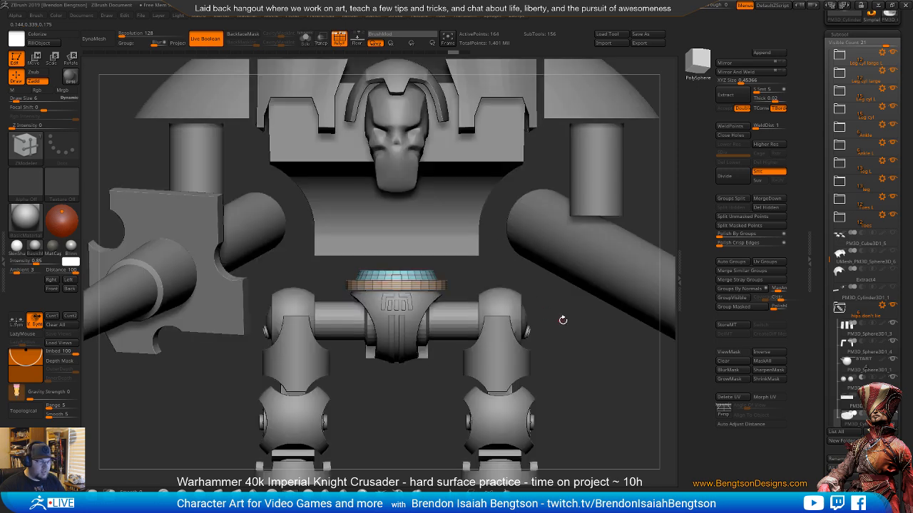
drag(581, 350, 575, 268)
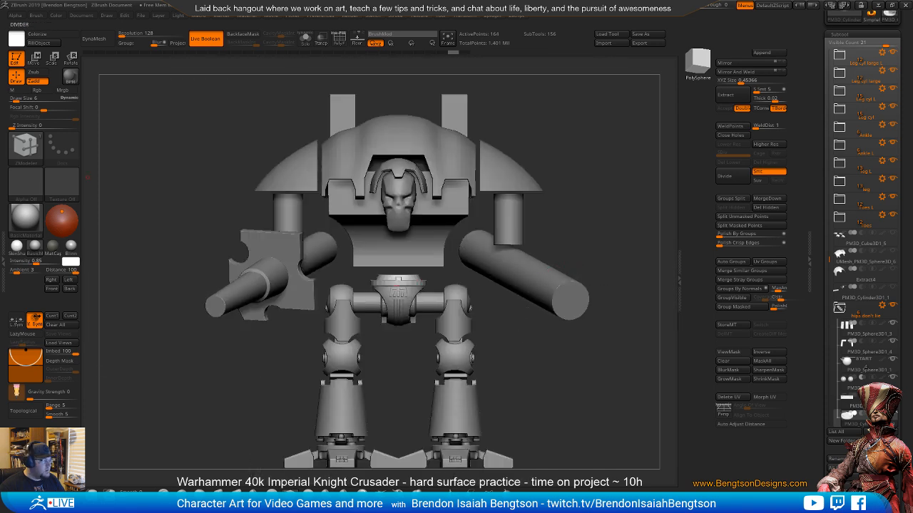
right_drag(0, 202, 154, 202)
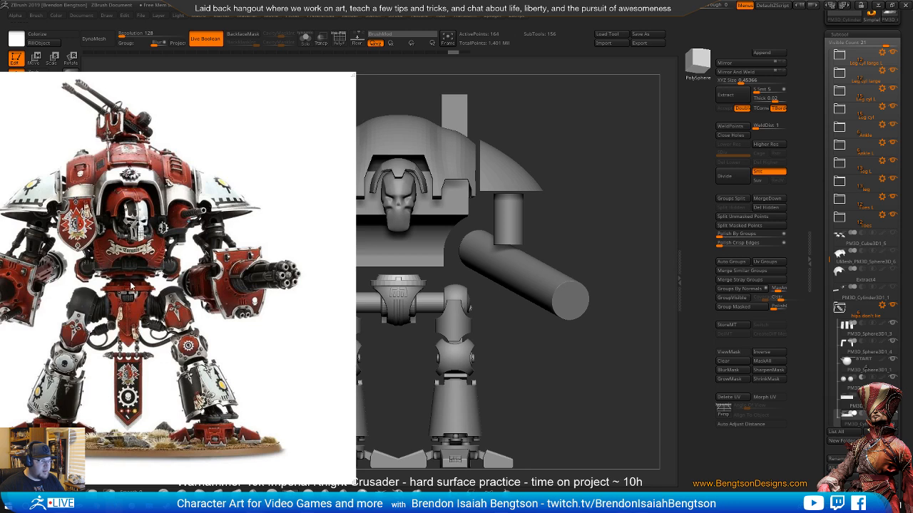
click(385, 221)
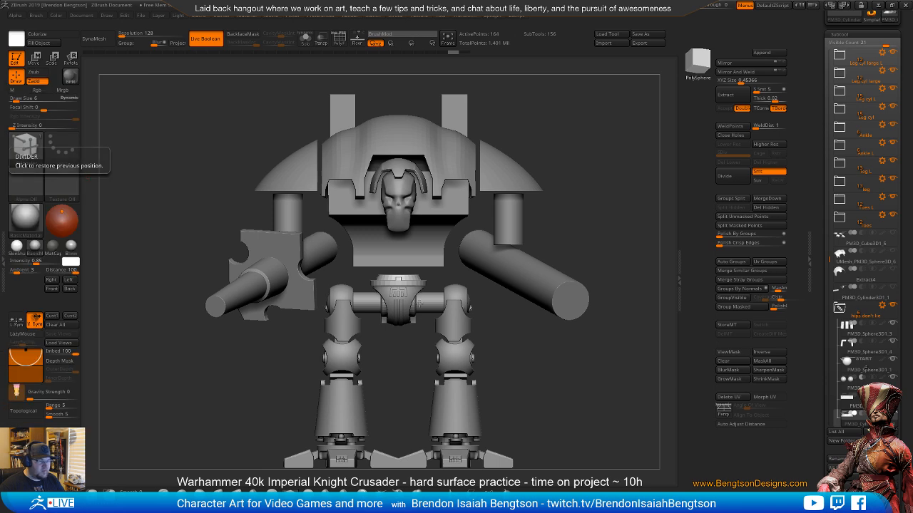
drag(415, 299, 417, 341)
key(alt+s)
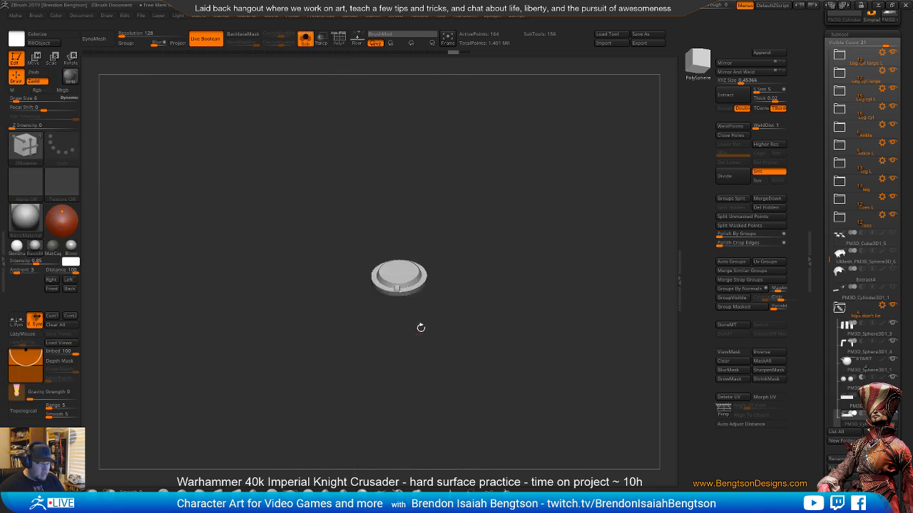
- Raise matching QMesh blocks on the rim's right, left and back centre polygons, using the front block's height
mouse_move(447, 300)
alt+mouse_down()
mouse_move(455, 287)
mouse_move(497, 346)
mouse_move(536, 375)
mouse_move(544, 283)
mouse_move(585, 254)
mouse_move(570, 269)
alt+mouse_up()
key(b)
key(z)
key(m)
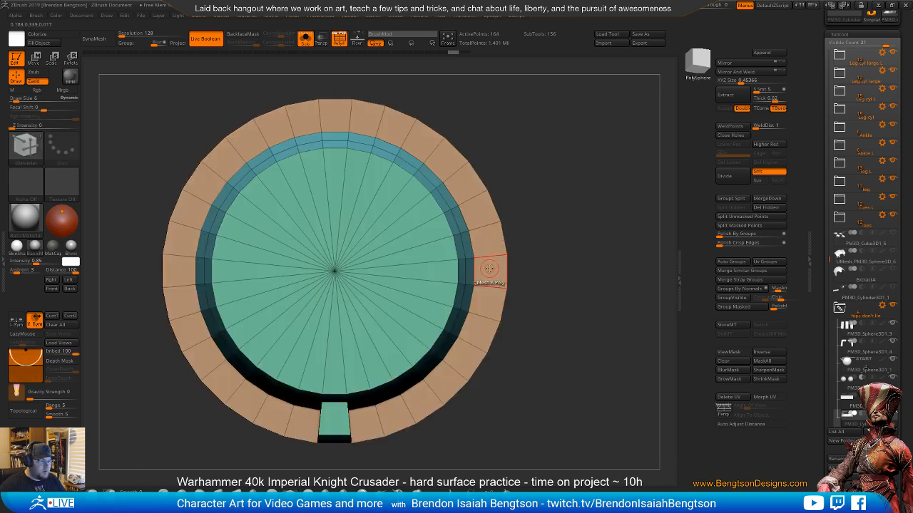
drag(489, 268, 489, 265)
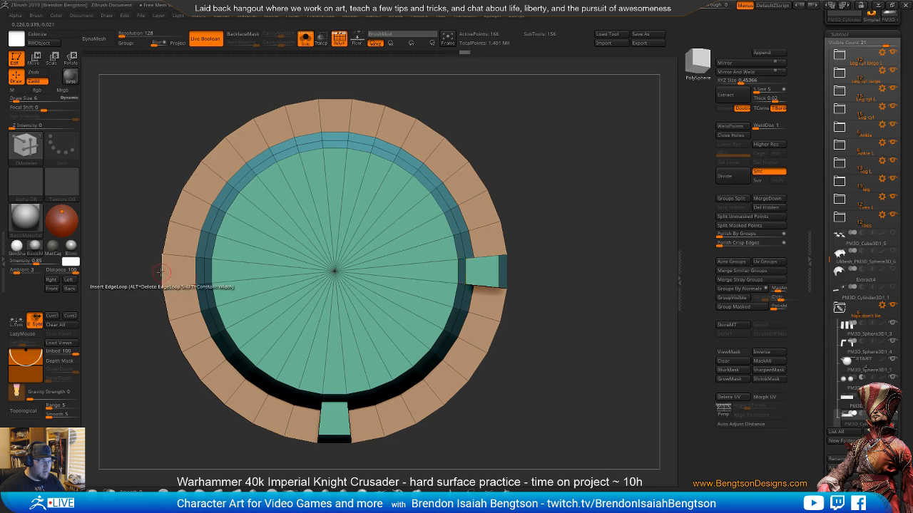
click(187, 271)
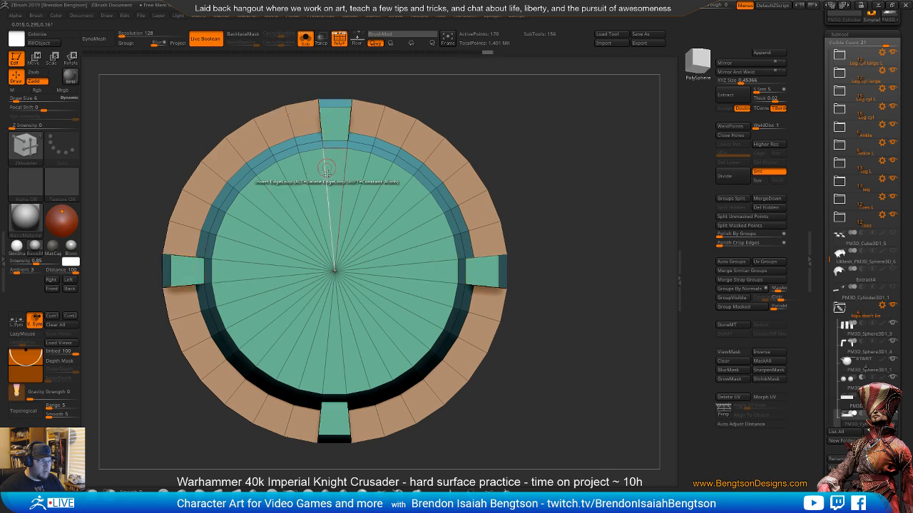
- Raise matching QMesh blocks on the four diagonal rim polygons between the existing front, back and side blocks
right_drag(321, 136, 324, 241)
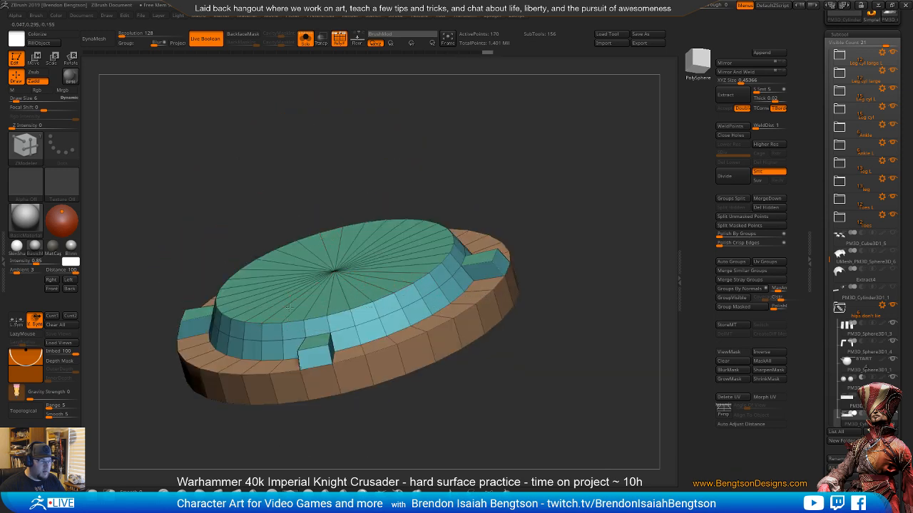
right_drag(272, 269, 296, 291)
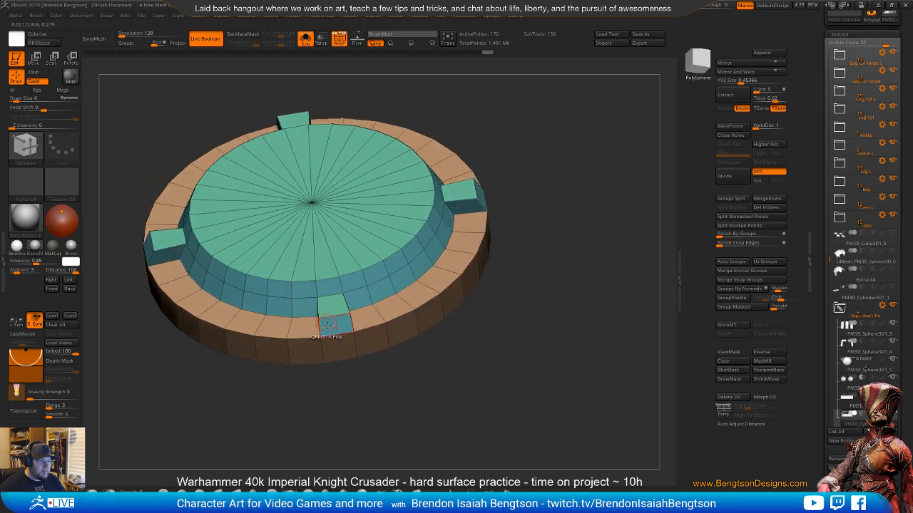
right_drag(334, 315, 527, 219)
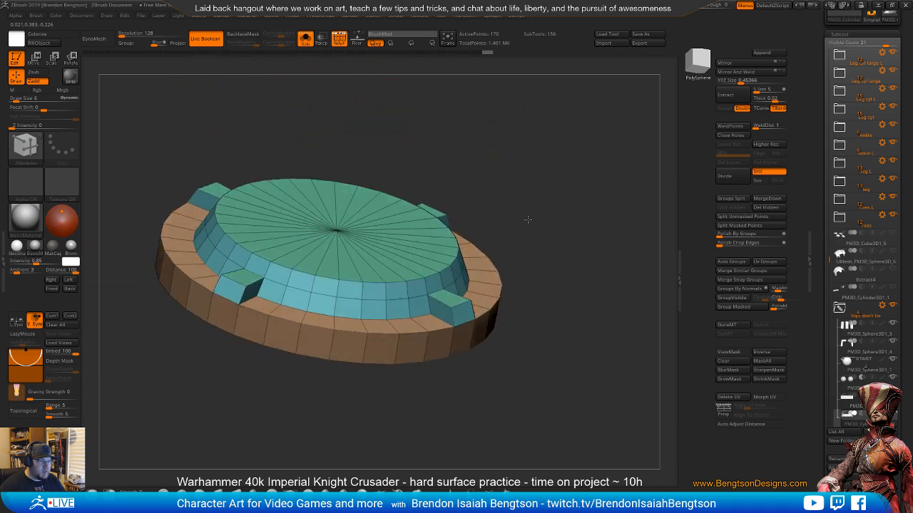
right_drag(555, 320, 467, 241)
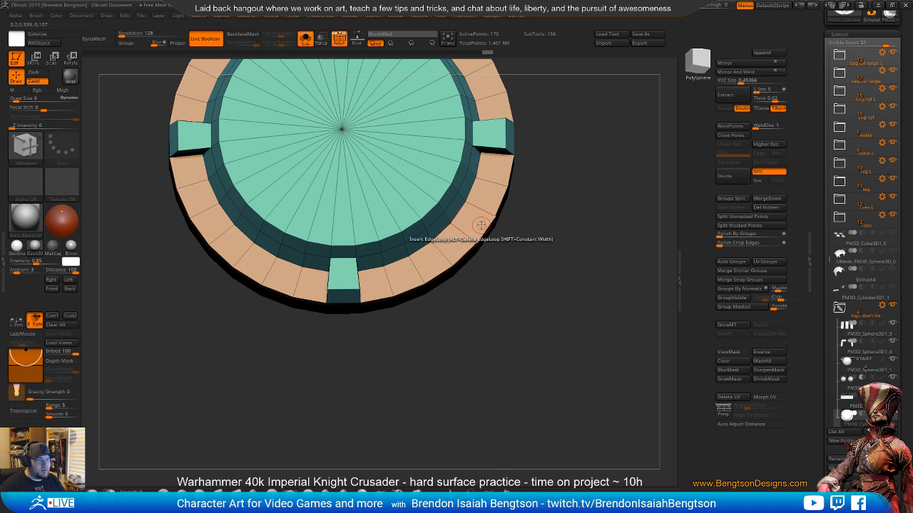
click(454, 242)
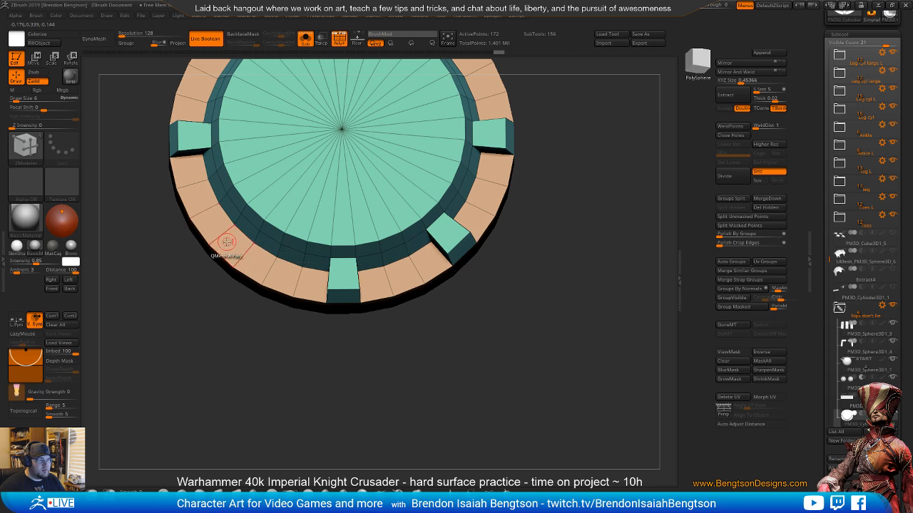
click(227, 242)
alt+right_drag(389, 194, 402, 316)
shift+right_drag(429, 154, 416, 200)
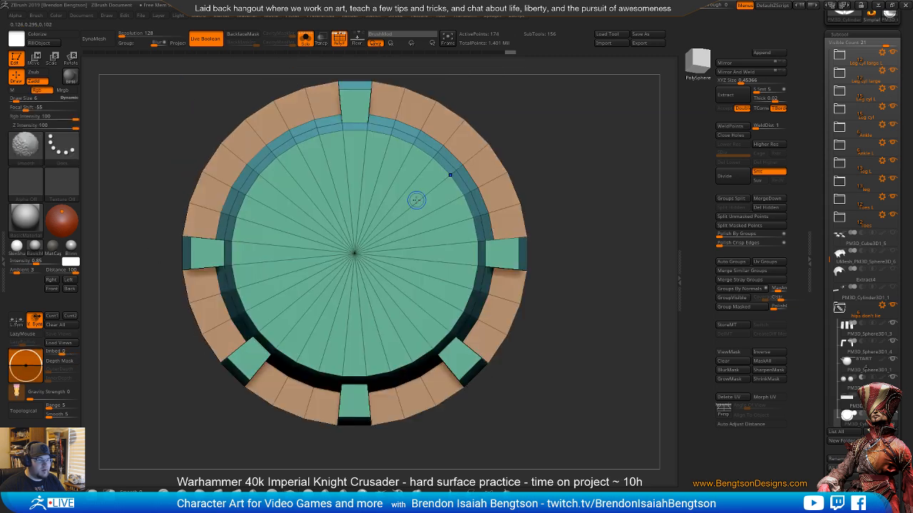
click(436, 125)
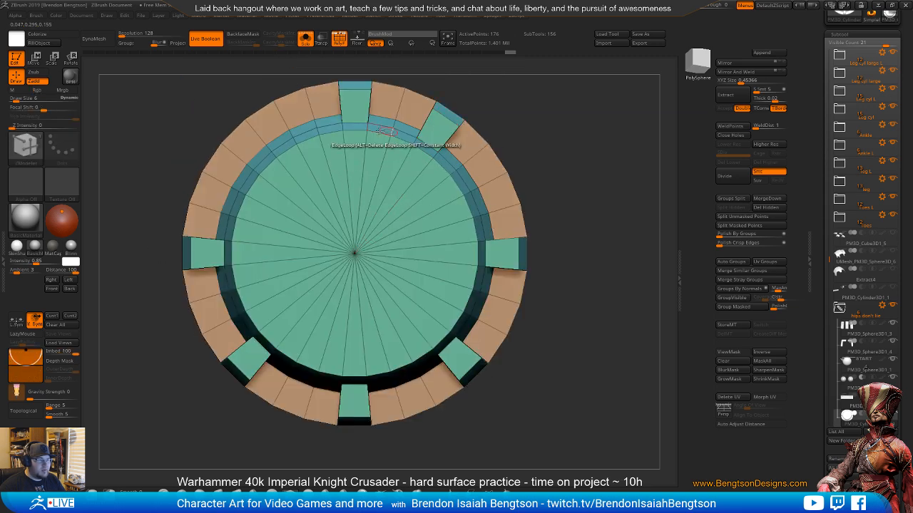
- Check the collar and its eight blocks against the full model without the wireframe, and return to the isolated wireframe view
ctrl+right_drag(507, 324, 523, 200)
alt+right_drag(499, 156, 553, 375)
key(alt+s)
key(shift+f)
key(alt+s)
key(shift+f)
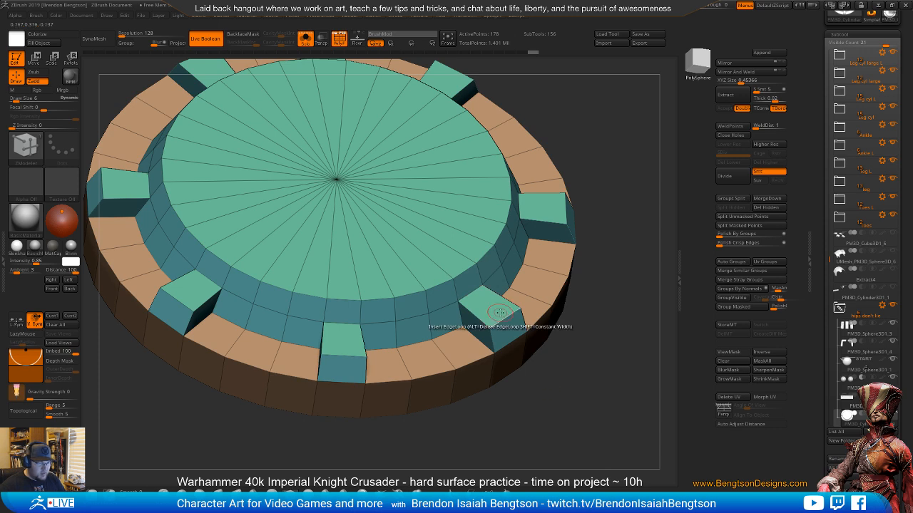
- Set the ZModeler point action to Slide and try narrowing the tops of the diagonal blocks by moving their corner points
key(space)
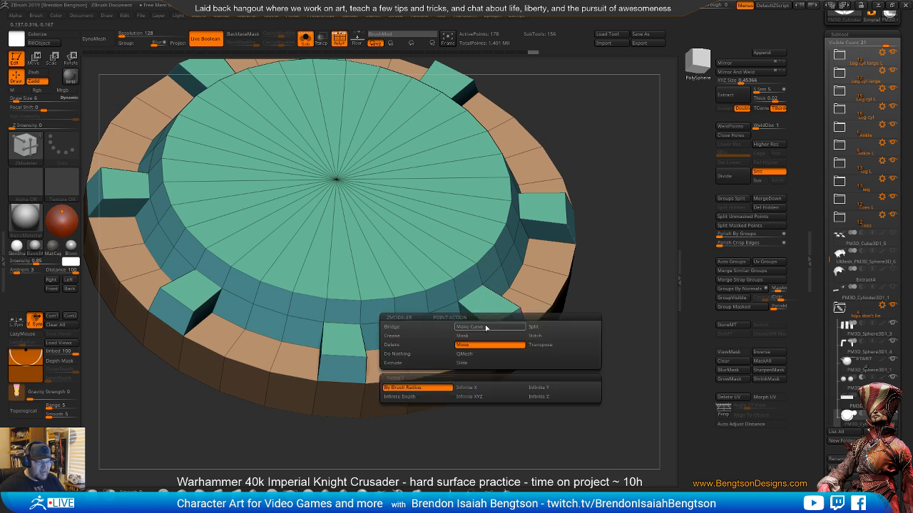
click(490, 364)
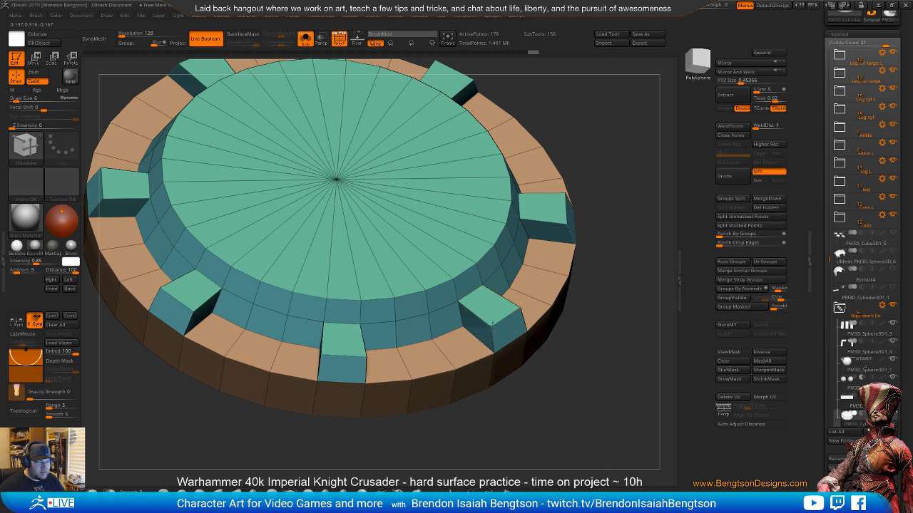
right_drag(514, 328, 547, 334)
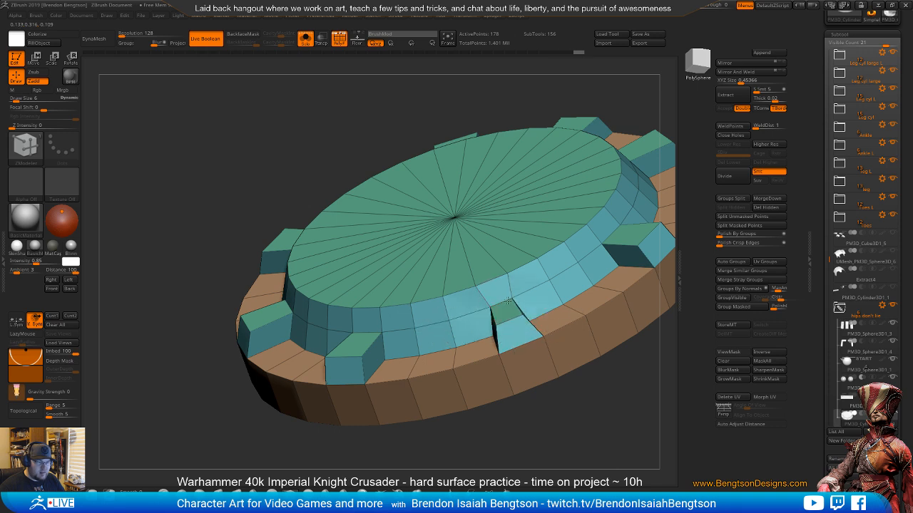
drag(507, 300, 507, 301)
ctrl+right_drag(516, 381, 499, 216)
shift+right_drag(630, 363, 561, 352)
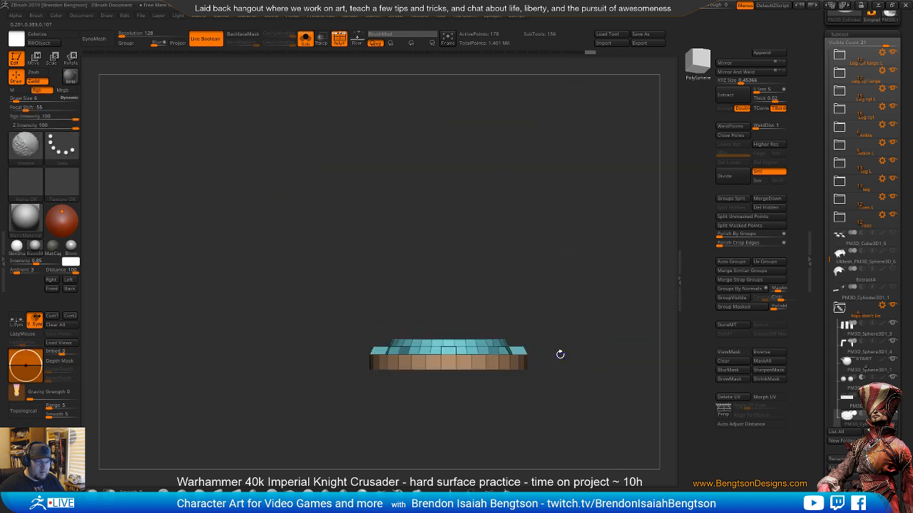
alt+right_drag(549, 393, 439, 264)
right_drag(438, 264, 402, 341)
ctrl+right_drag(592, 400, 577, 411)
alt+right_drag(577, 411, 540, 389)
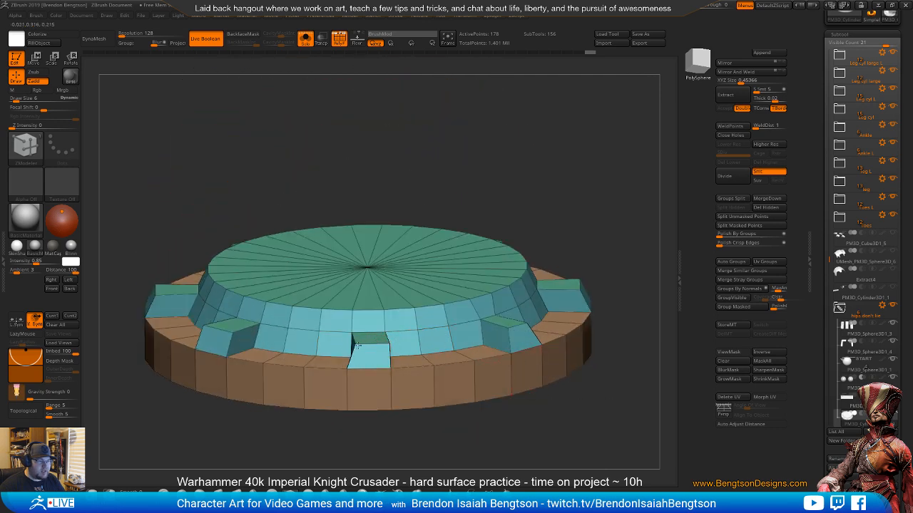
- Try to taper the front block by sliding its upper corner points inward, checking it from the front and above
drag(356, 345, 378, 344)
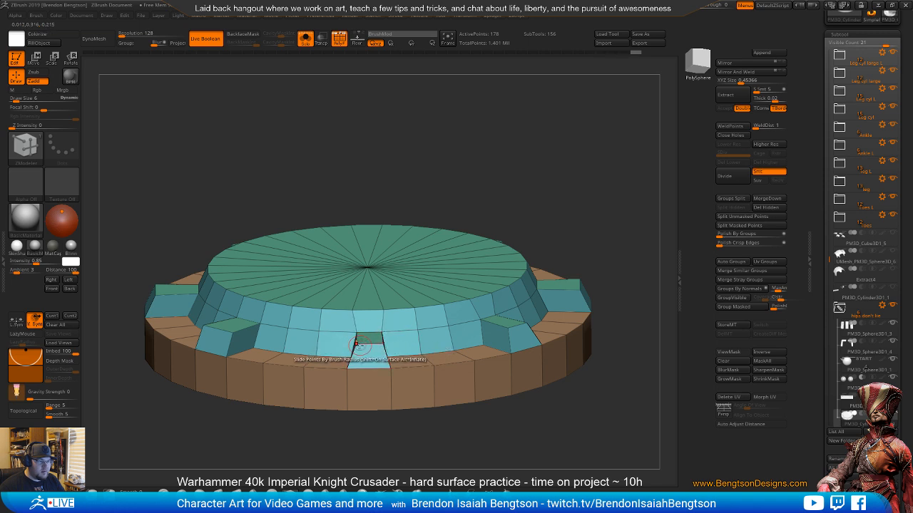
shift+right_drag(358, 345, 418, 413)
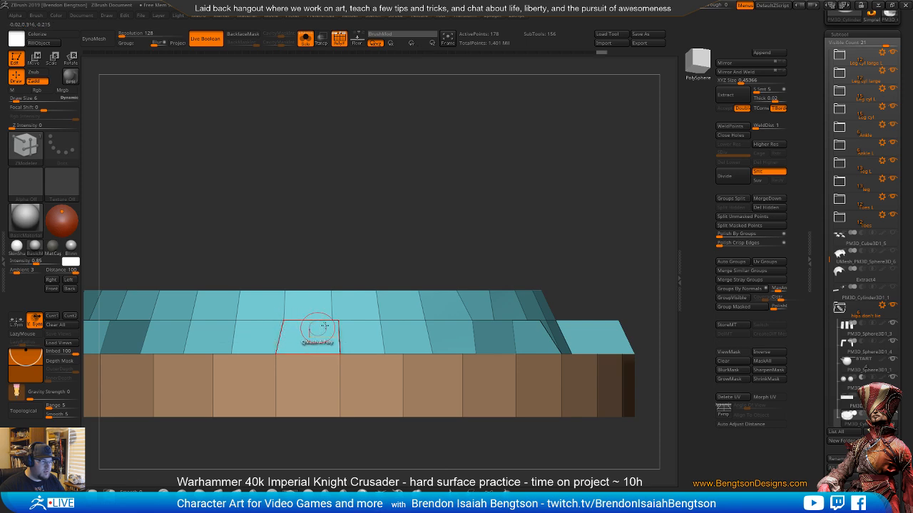
drag(336, 321, 330, 323)
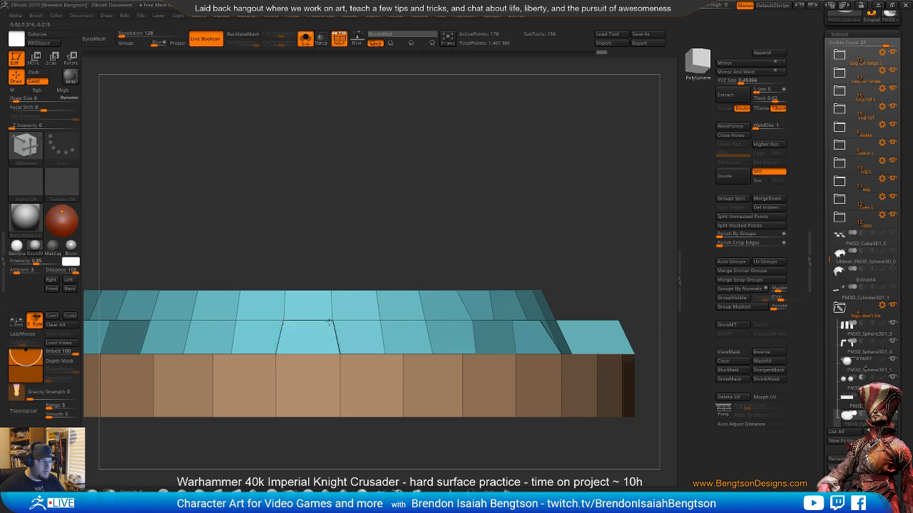
right_drag(306, 325, 304, 355)
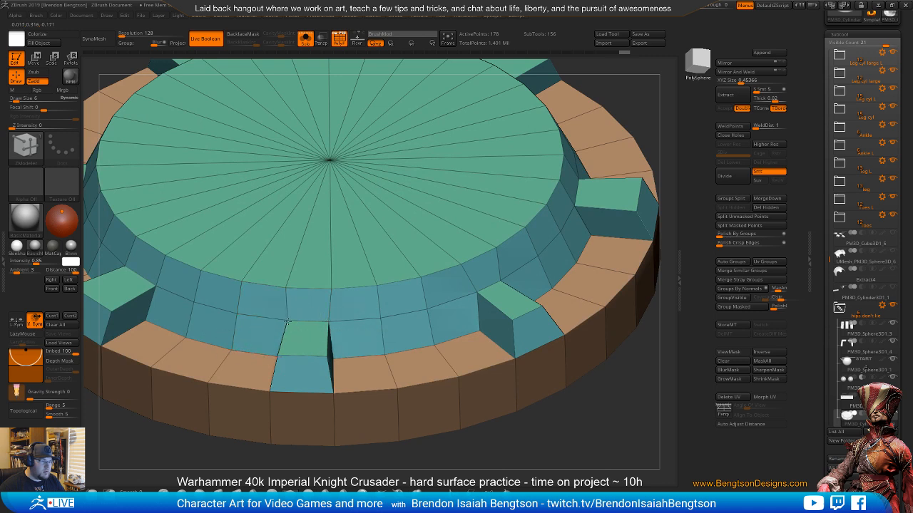
mouse_move(291, 335)
right_down()
mouse_move(347, 356)
mouse_move(324, 259)
mouse_move(368, 243)
right_up()
drag(388, 355, 368, 362)
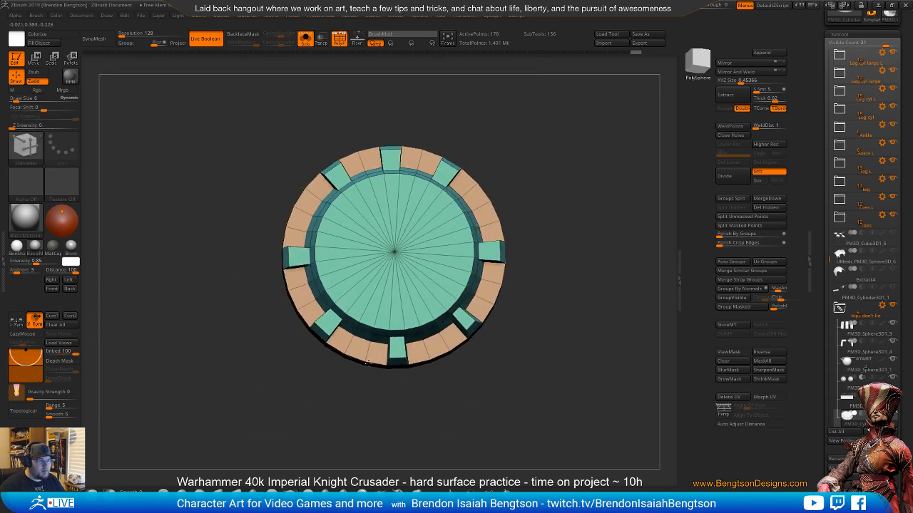
key(b)
key(m)
key(v)
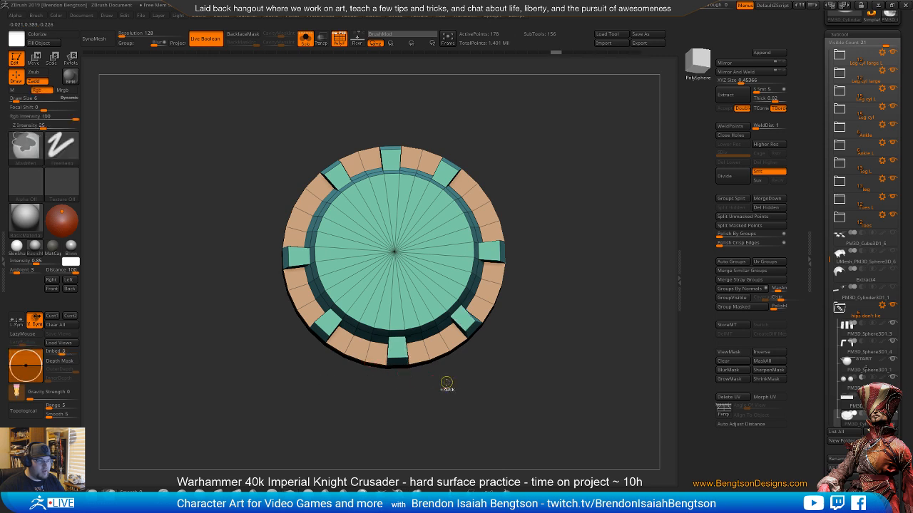
key(b)
key(z)
key(m)
- Set the ZModeler polygon action to Scale with Polygroup All as its target
ctrl+right_drag(446, 383, 509, 264)
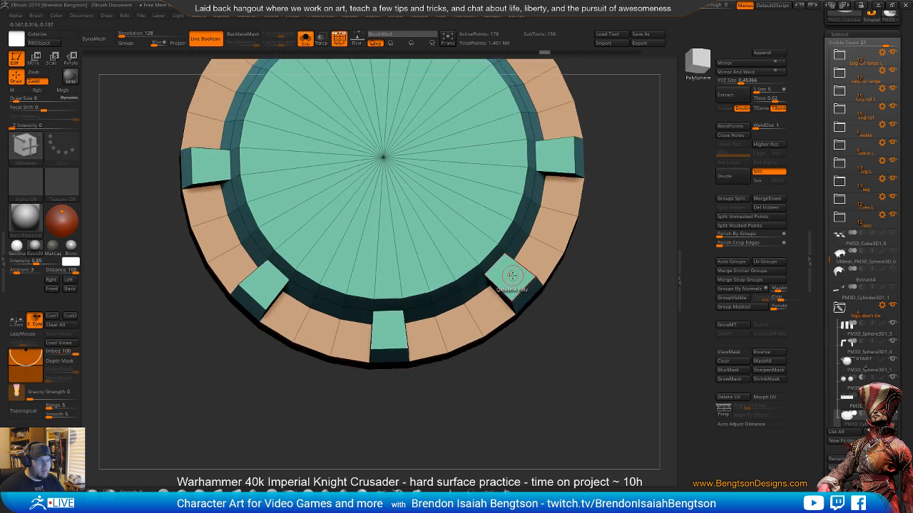
key(space)
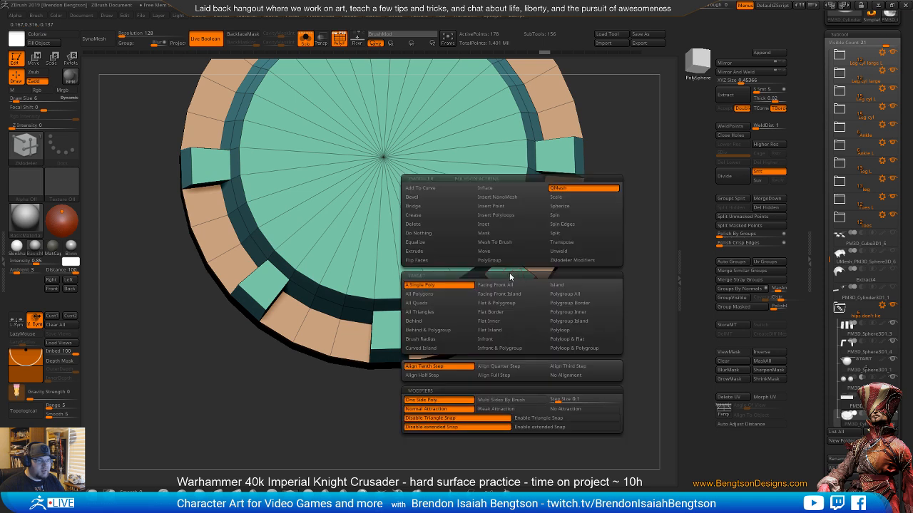
click(558, 197)
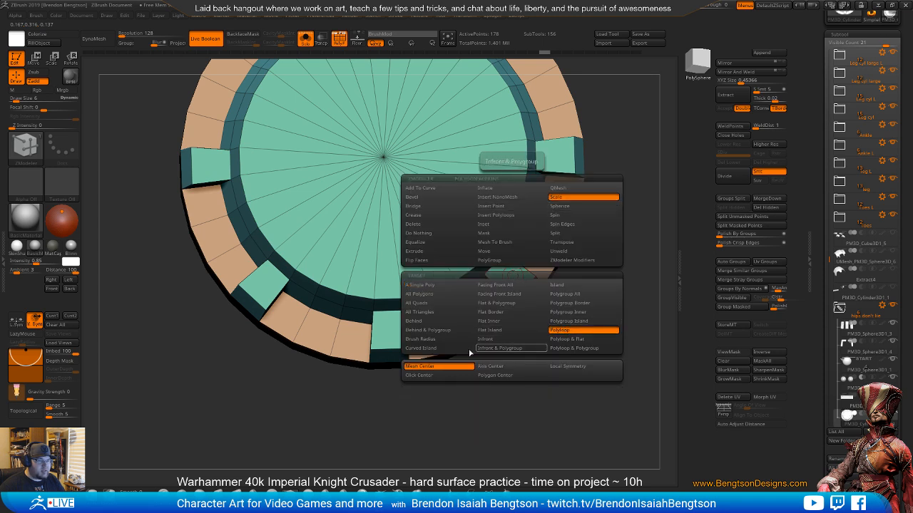
click(459, 286)
click(555, 293)
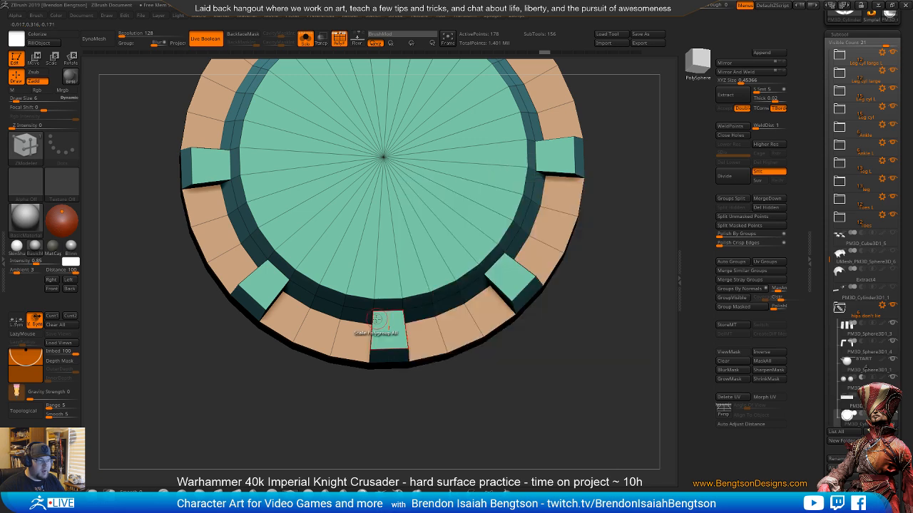
- Mark the top polygons of all eight collar blocks as one temporary polygroup
right_drag(383, 321, 492, 336)
key(f)
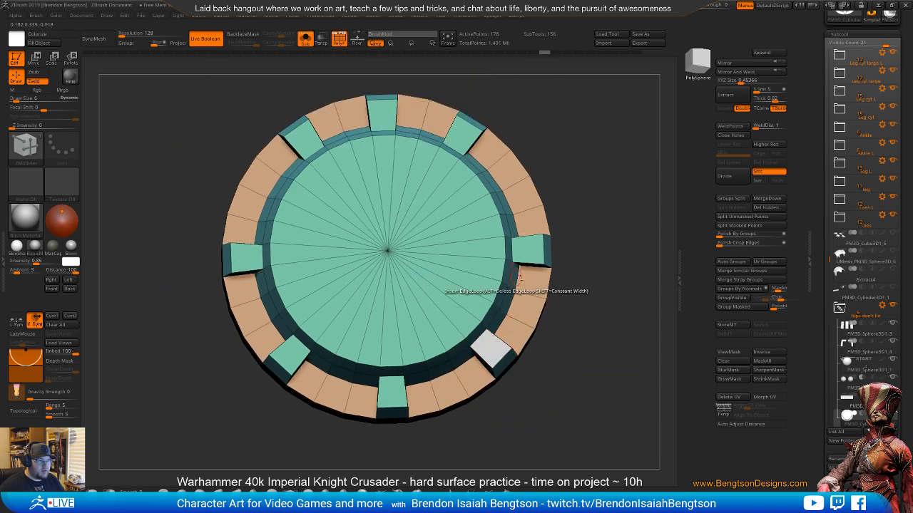
click(462, 134)
click(390, 114)
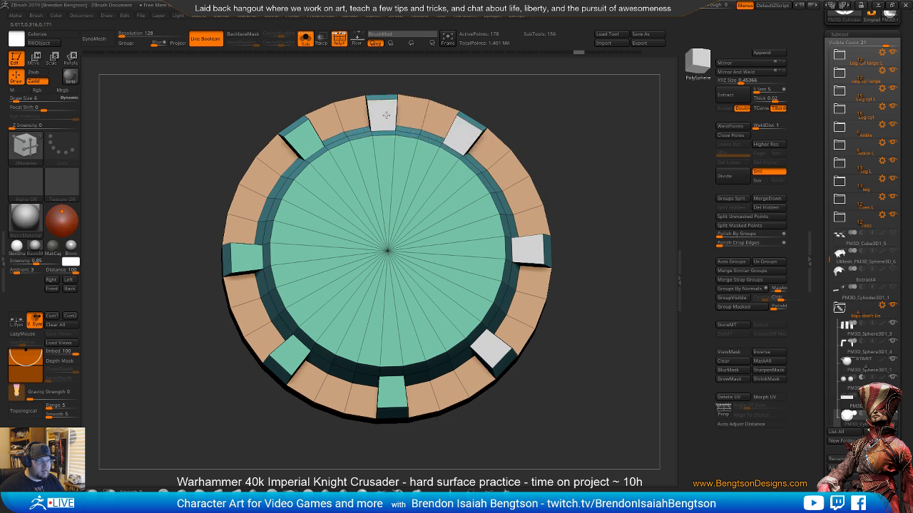
click(303, 139)
click(246, 258)
click(289, 353)
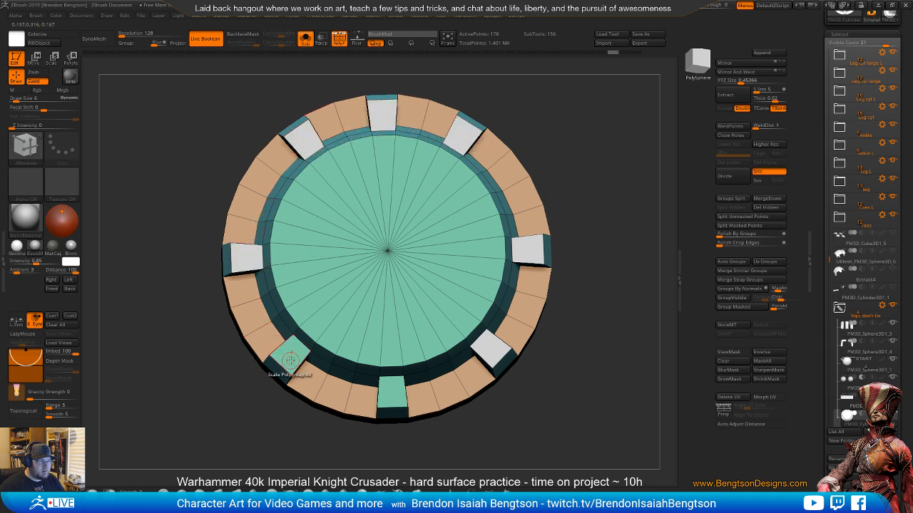
click(391, 390)
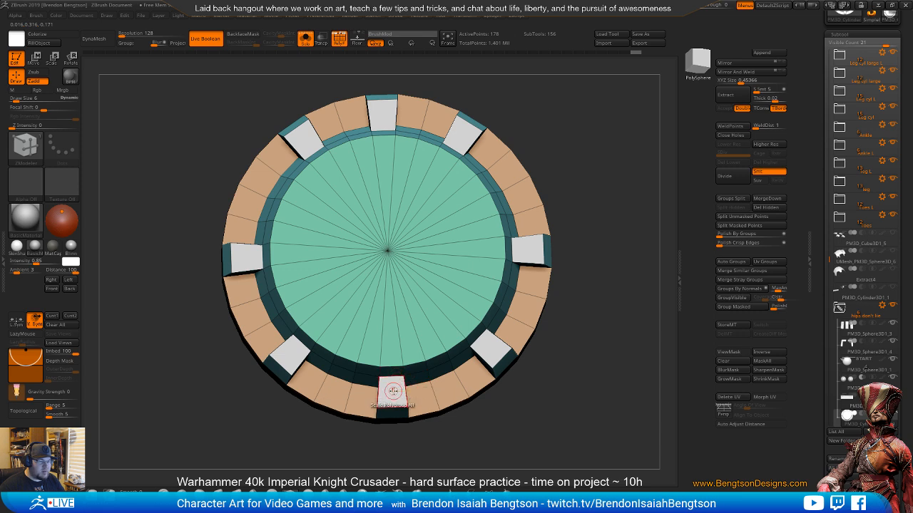
- Narrow the tops of all eight collar blocks by scaling the polygroup with the Polygon Center option
click(391, 391)
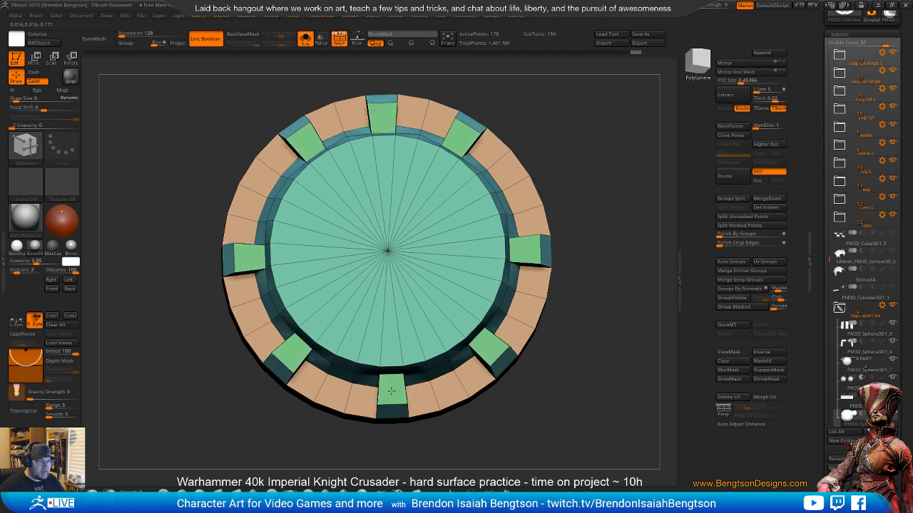
key(space)
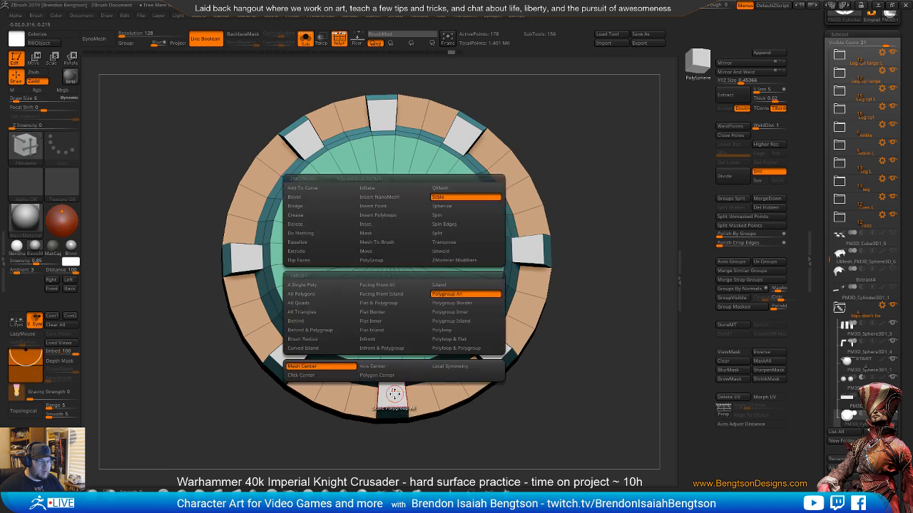
click(377, 375)
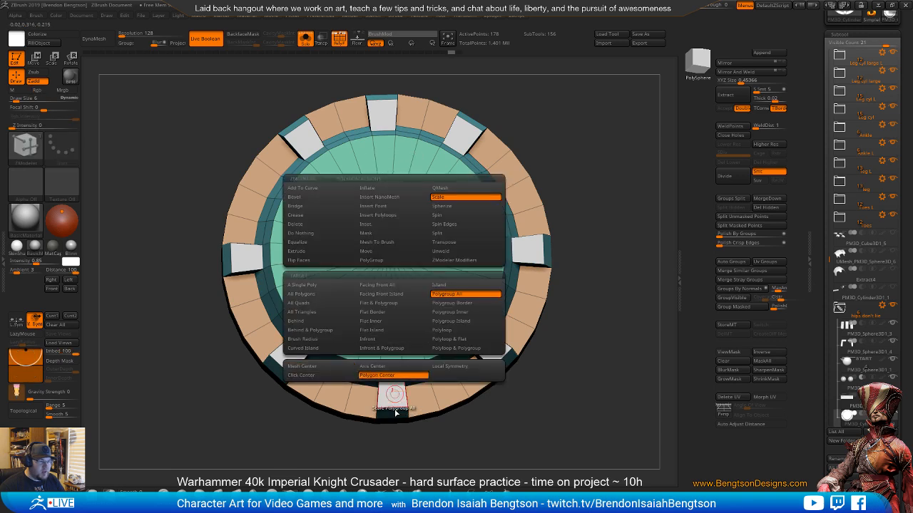
click(390, 391)
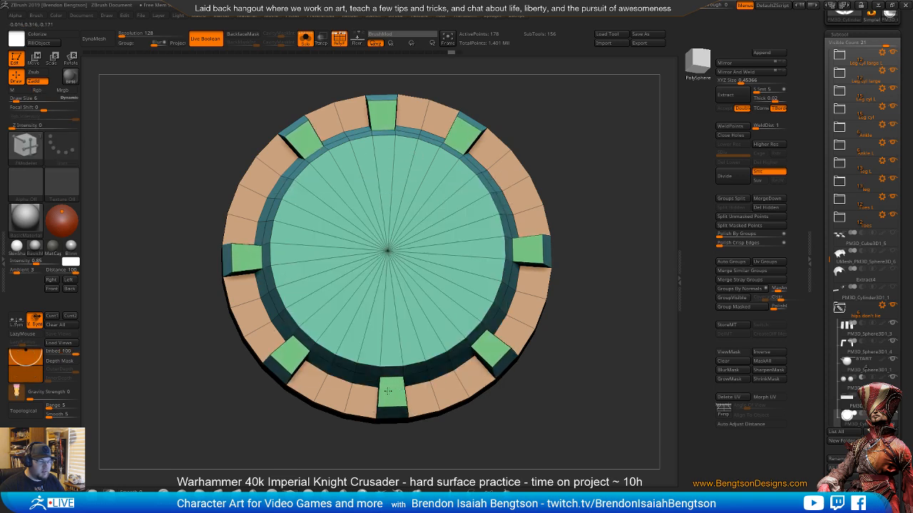
drag(386, 390, 374, 391)
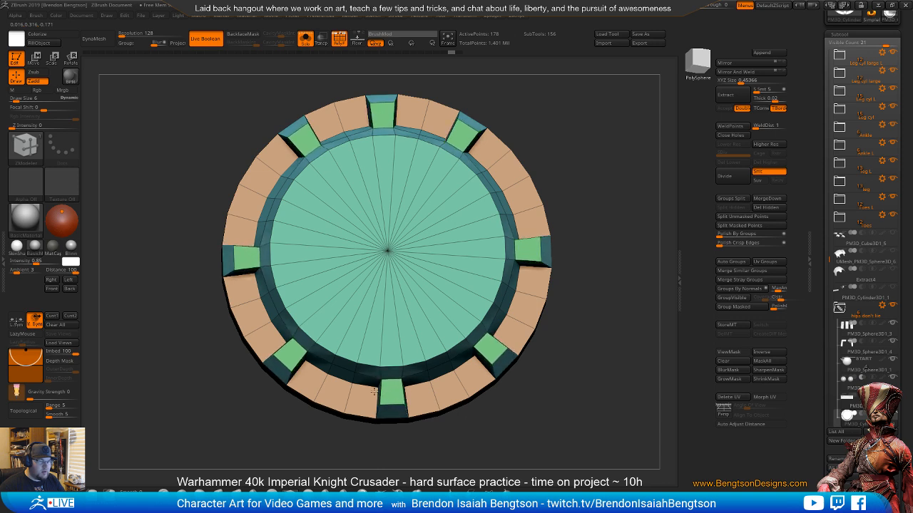
- Set the scale origin to Axis Center and scale all eight block tops inward toward the middle of the collar
key(space)
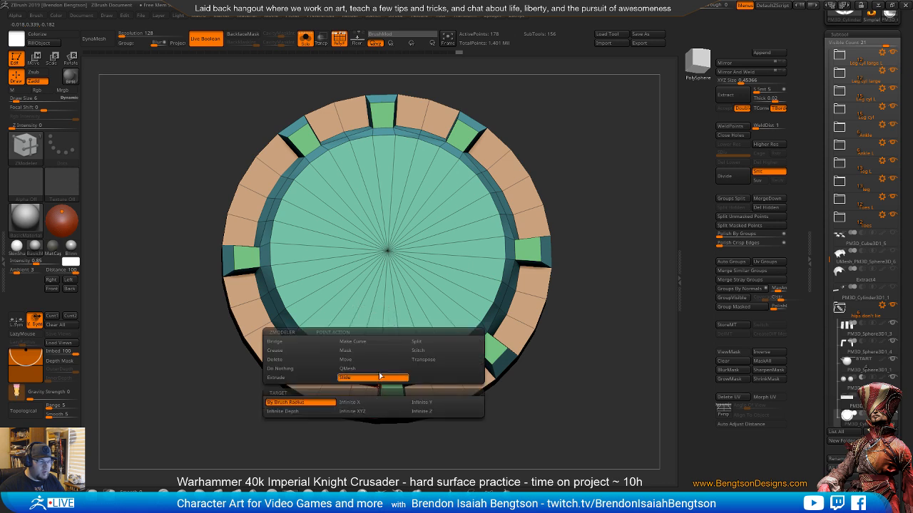
key(space)
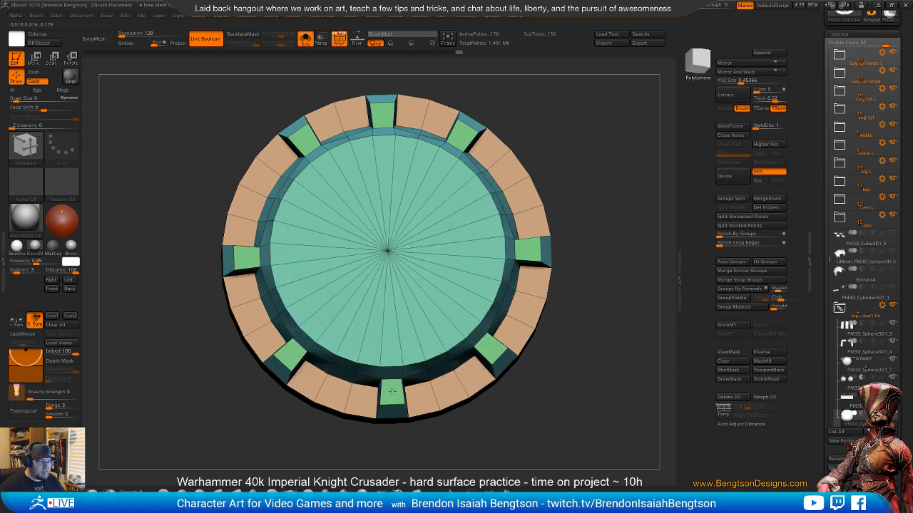
drag(392, 393, 390, 392)
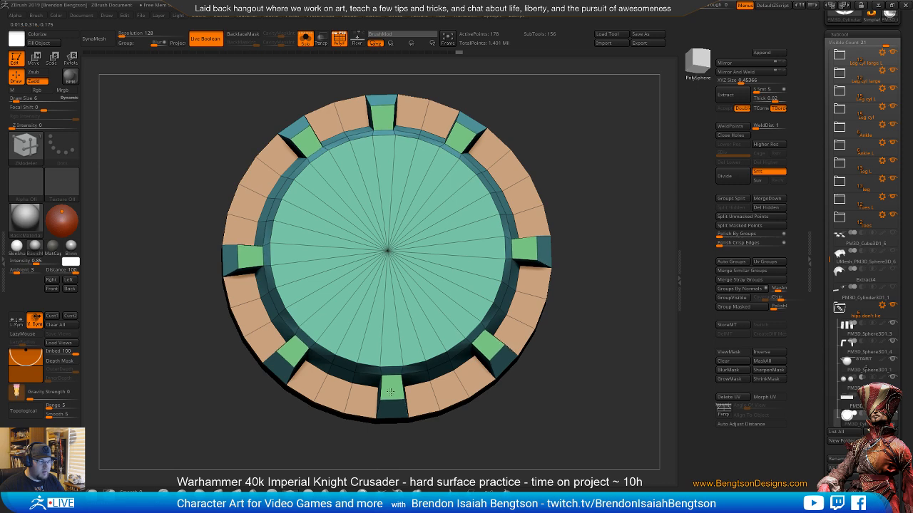
- Set the polygon action to QMesh with Polygroup All and lower the tops of all eight collar blocks slightly
drag(546, 409, 517, 327)
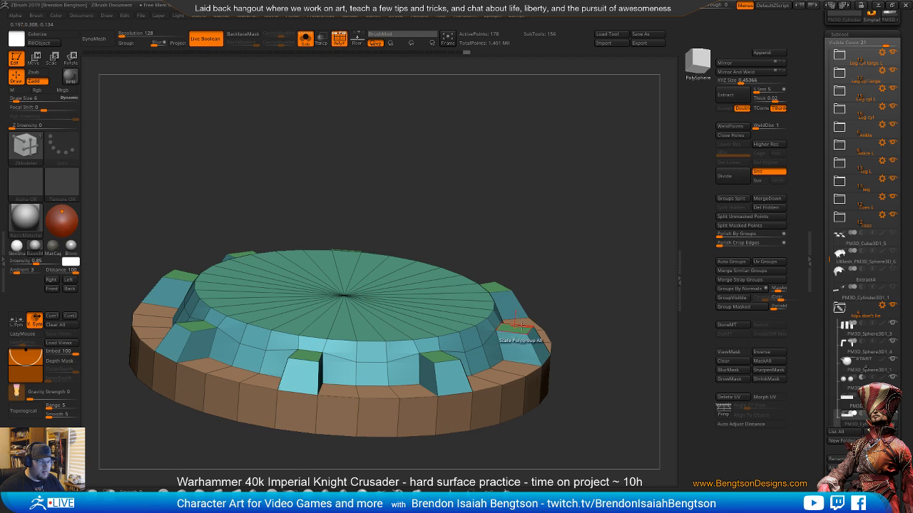
key(space)
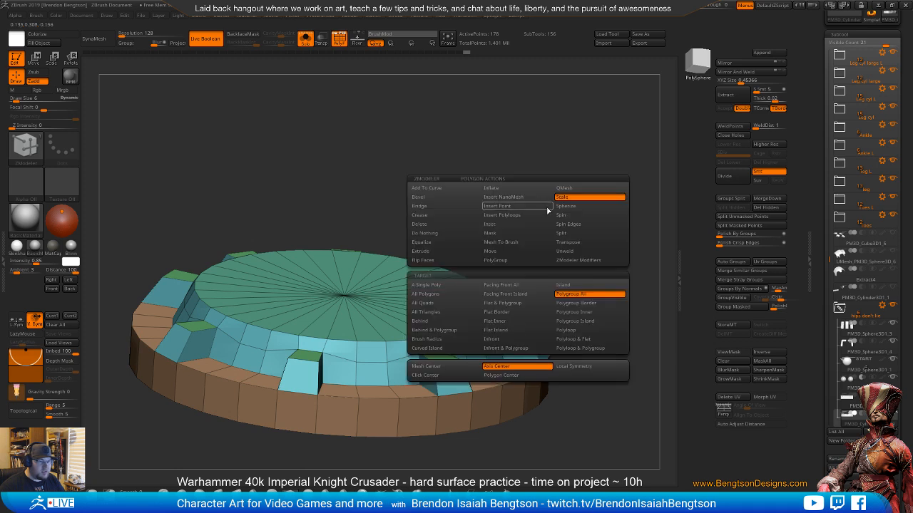
click(565, 188)
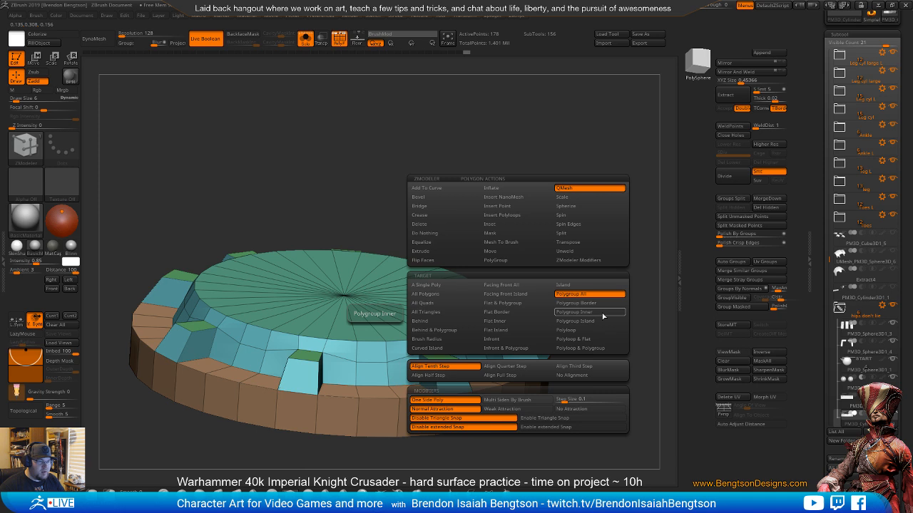
click(602, 316)
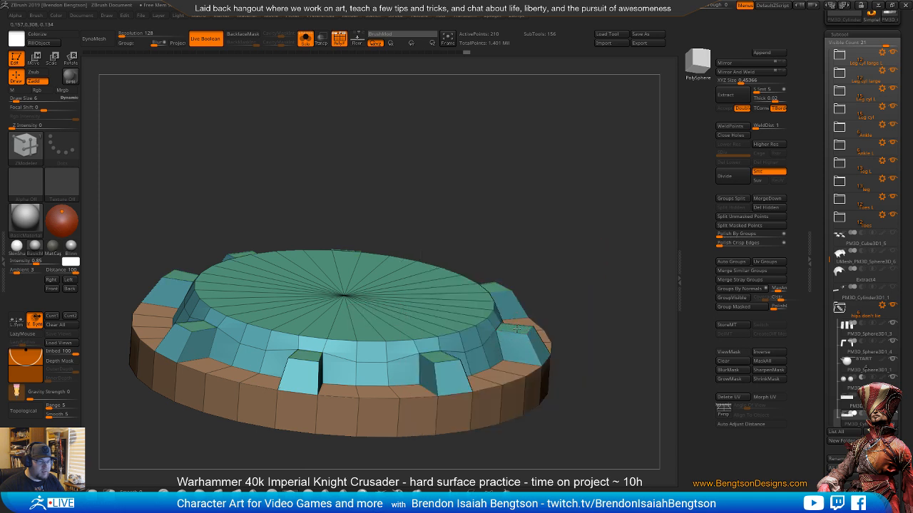
drag(518, 329, 518, 336)
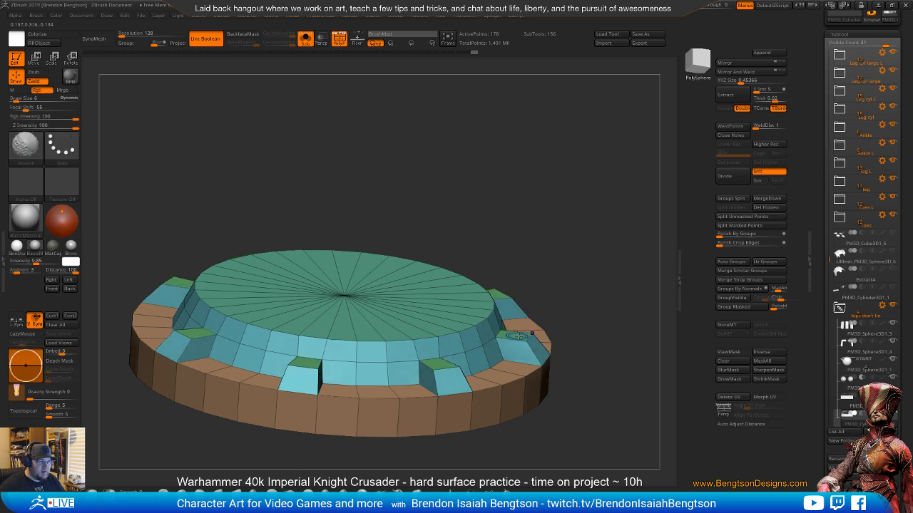
- Show the whole model without polygroup colors and examine the collar against the pelvis and torso from the front
drag(622, 321, 544, 307)
key(shift+f)
drag(579, 348, 568, 278)
key(shift+s)
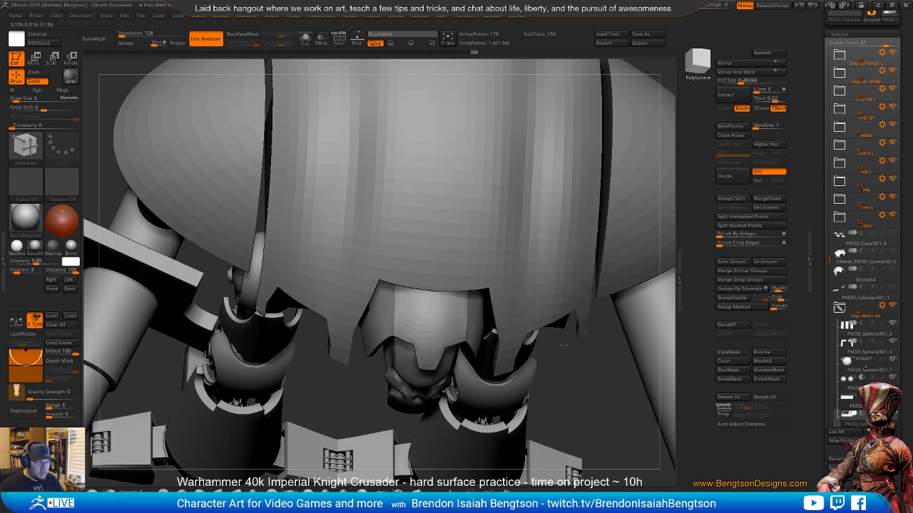
drag(563, 345, 577, 387)
drag(626, 360, 596, 360)
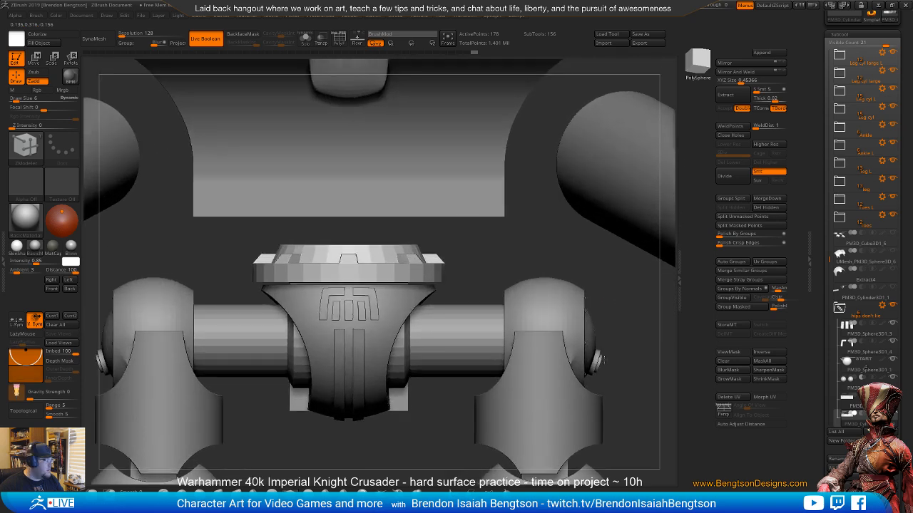
mouse_move(473, 264)
mouse_down()
mouse_move(450, 285)
mouse_move(527, 317)
mouse_up()
- Isolate the collar and push its flat underside upward with QMesh Polygroup All to make the rim thinner
key(alt+s)
key(b)
key(z)
key(m)
drag(535, 271, 388, 335)
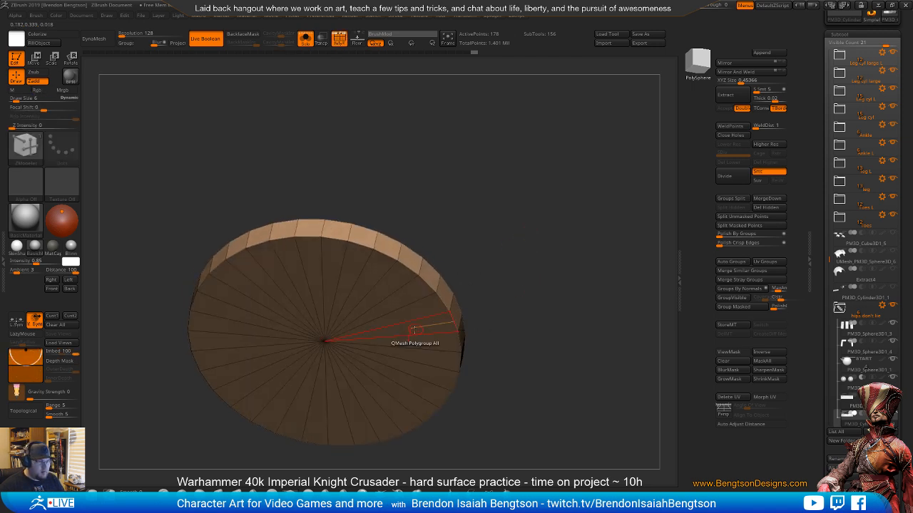
key(space)
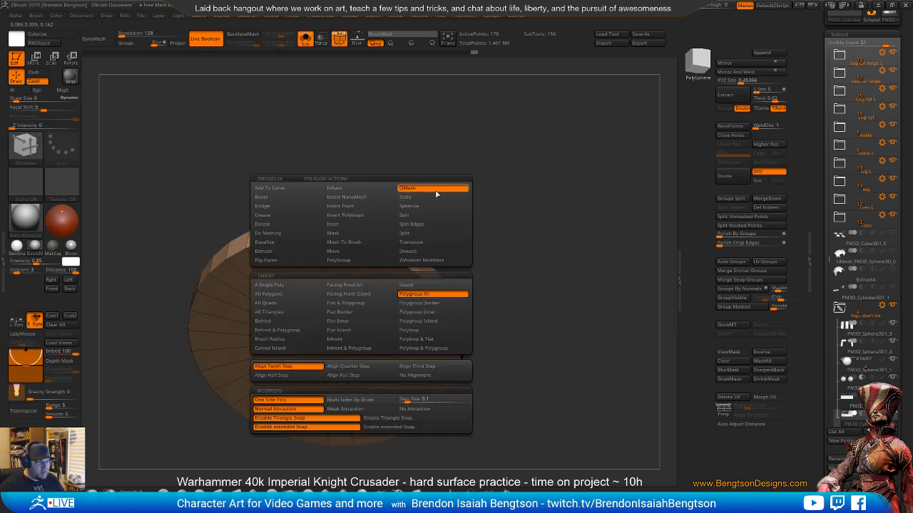
click(410, 331)
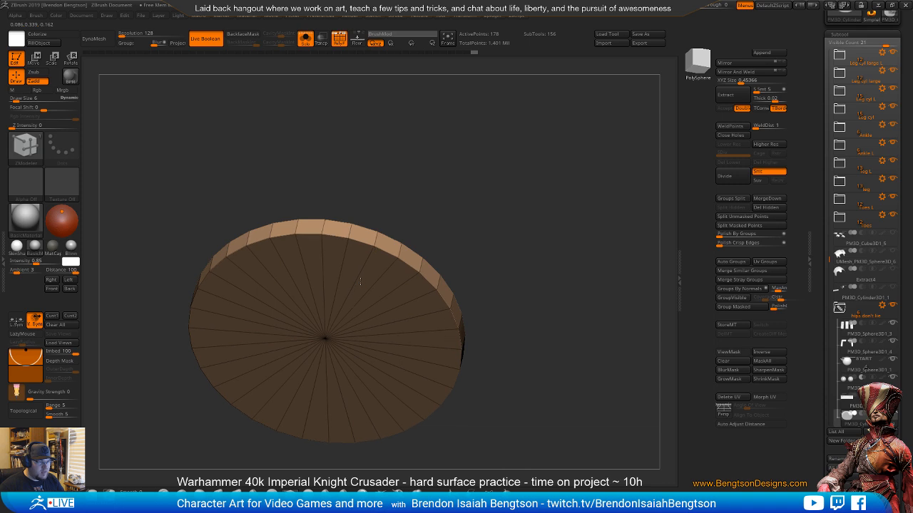
- Show the whole model again and examine how the thinned collar sits above the pelvis from several angles
alt+drag(549, 220, 539, 328)
key(alt+s)
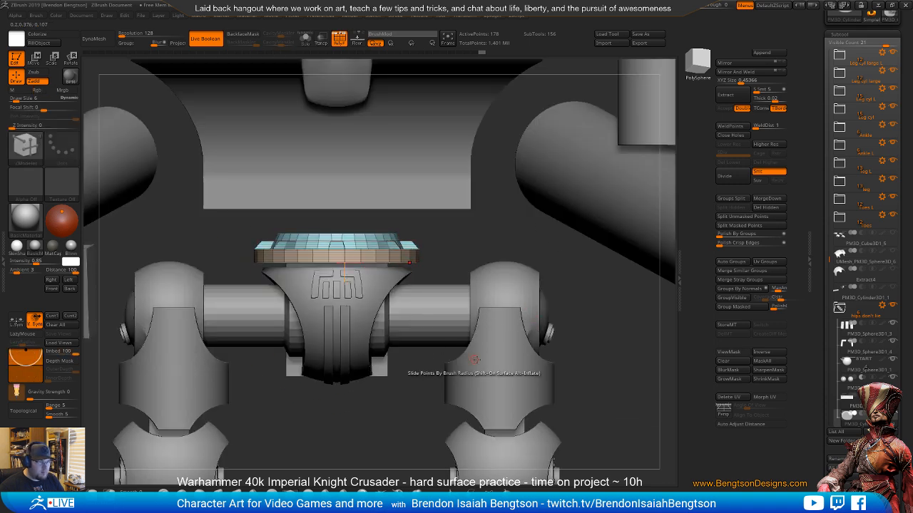
alt+drag(459, 256, 497, 282)
key(shift+f)
alt+drag(548, 316, 503, 360)
drag(502, 360, 455, 284)
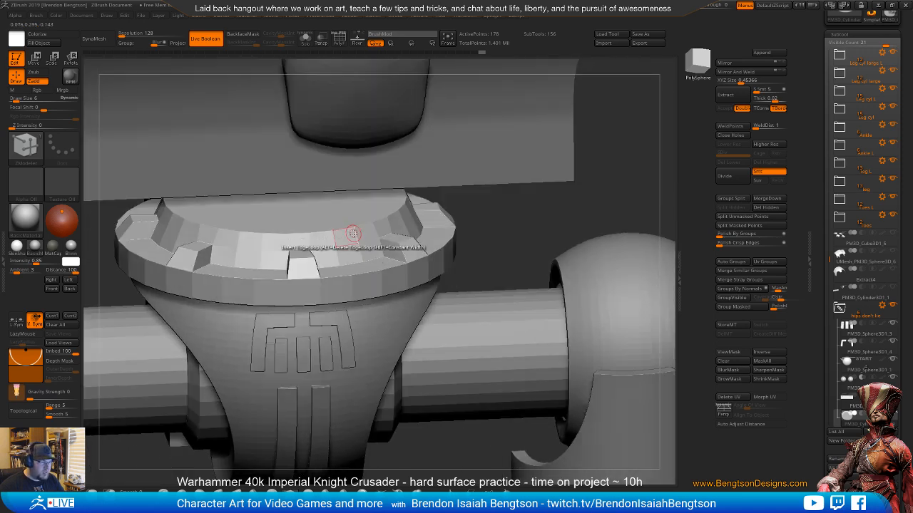
mouse_move(352, 240)
ctrl+right_down()
mouse_move(360, 281)
mouse_move(349, 251)
mouse_move(304, 290)
ctrl+right_up()
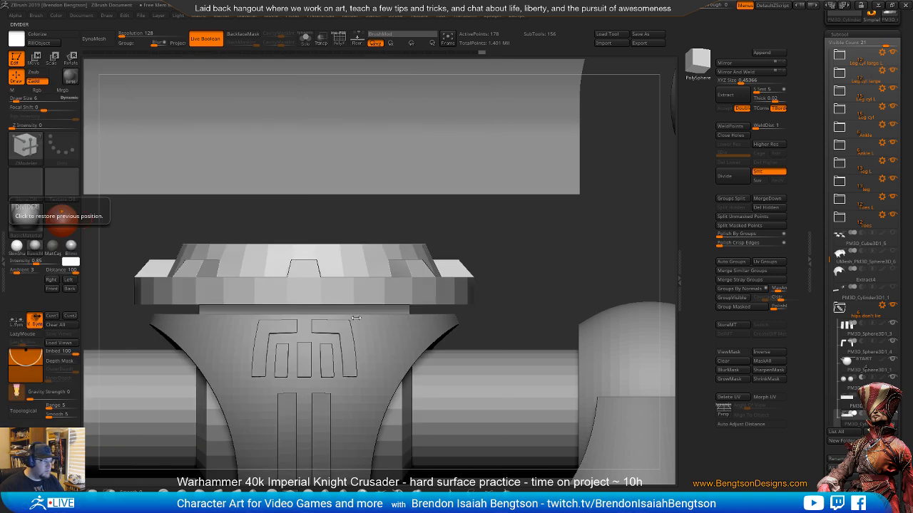
right_drag(531, 293, 539, 350)
- Set the QMesh target to A Single Poly and undo a trial extrusion of the rim face below the front block
key(shift+f)
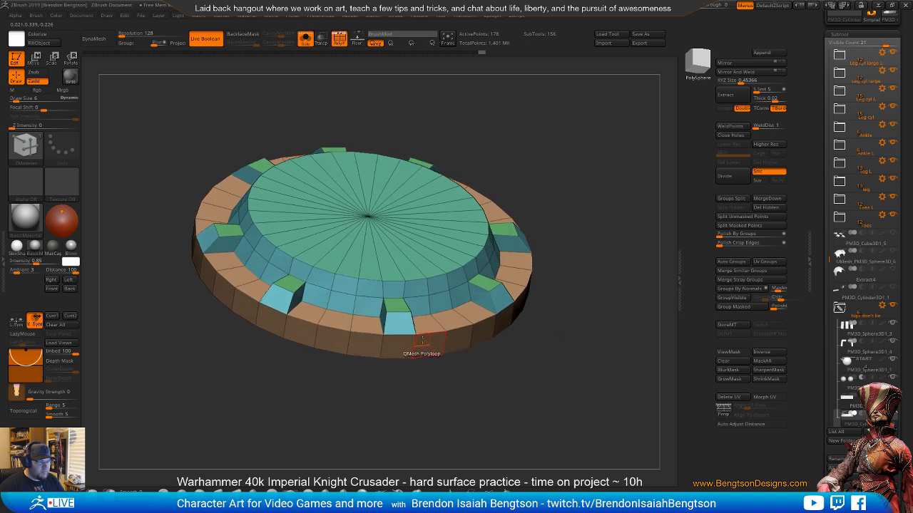
key(space)
click(337, 289)
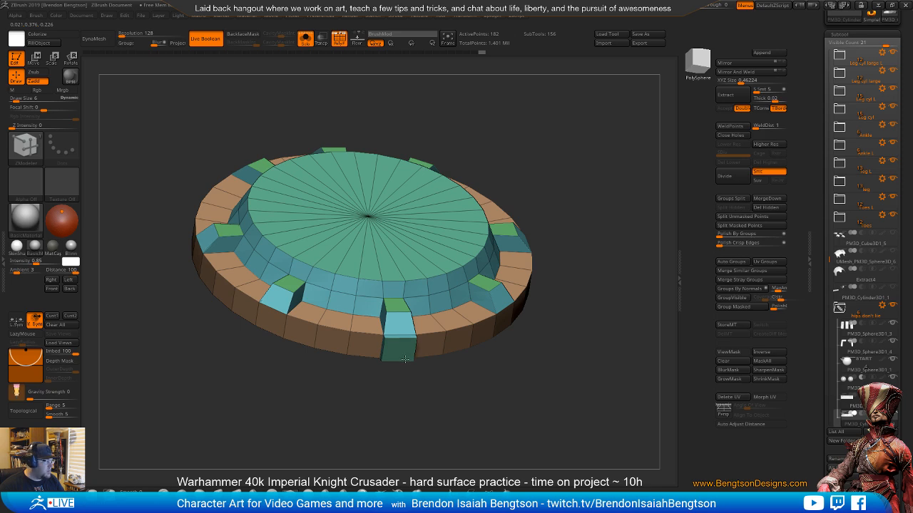
drag(405, 359, 405, 363)
key(ctrl+z)
- Insert an edge loop around the collar's outer rim and extrude the lower rim polygon below the front block outward
mouse_move(500, 371)
ctrl+right_down()
mouse_move(503, 399)
mouse_move(497, 361)
ctrl+right_up()
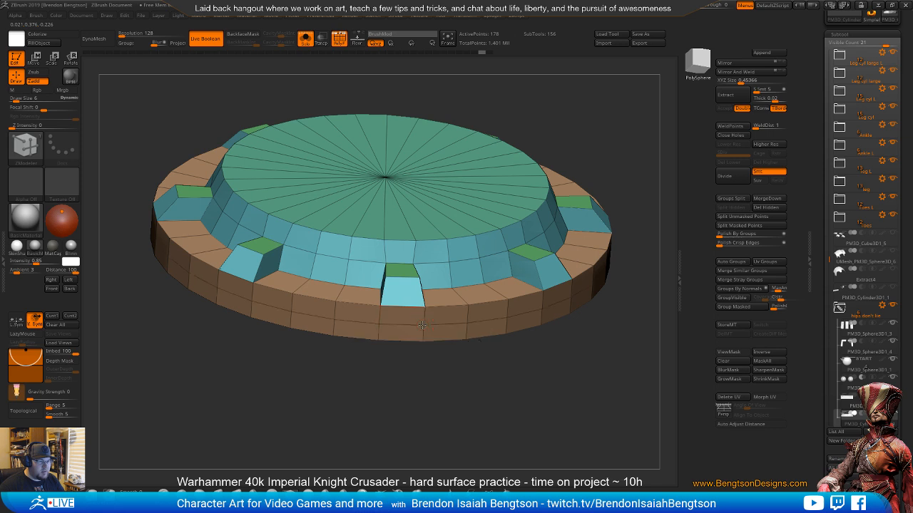
click(426, 317)
drag(403, 326, 597, 307)
- Show the whole model and compare the collar's new front block with the Imperial Knight reference photo
key(shift+f)
key(alt+s)
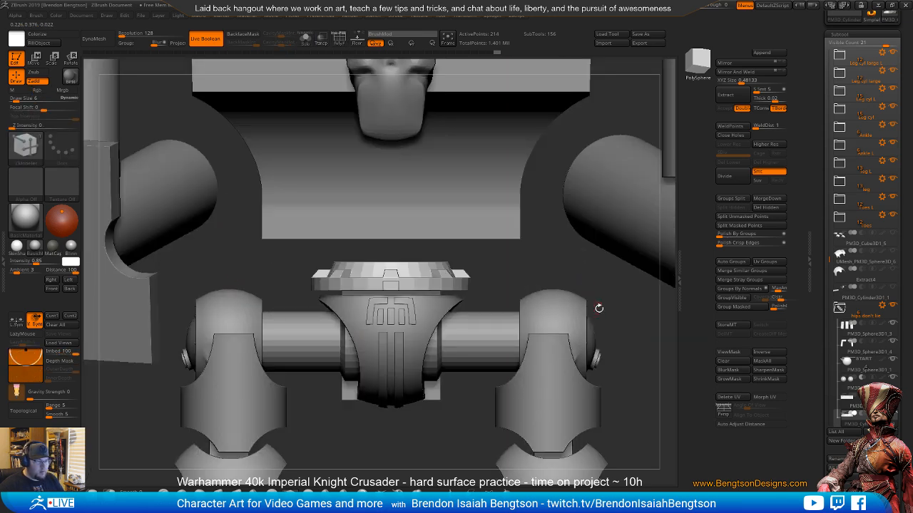
alt+drag(552, 251, 544, 234)
right_drag(2, 285, 191, 246)
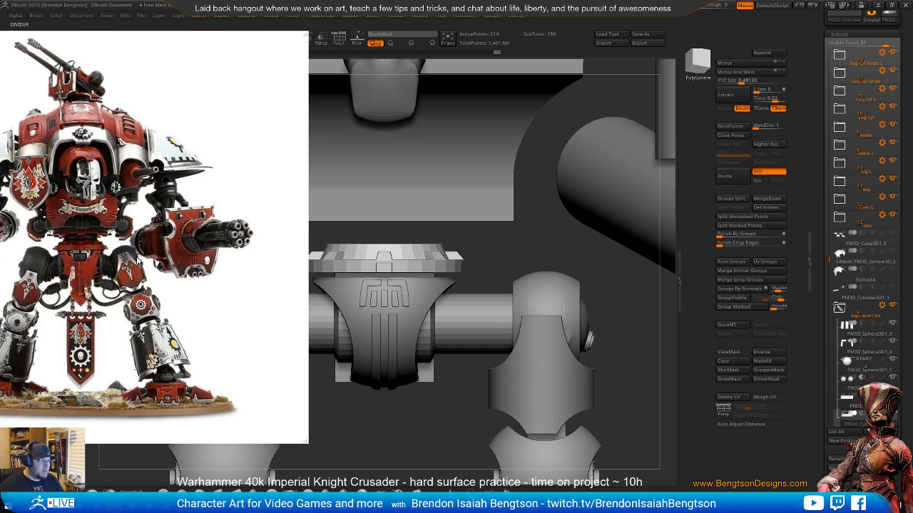
right_drag(186, 263, 0, 265)
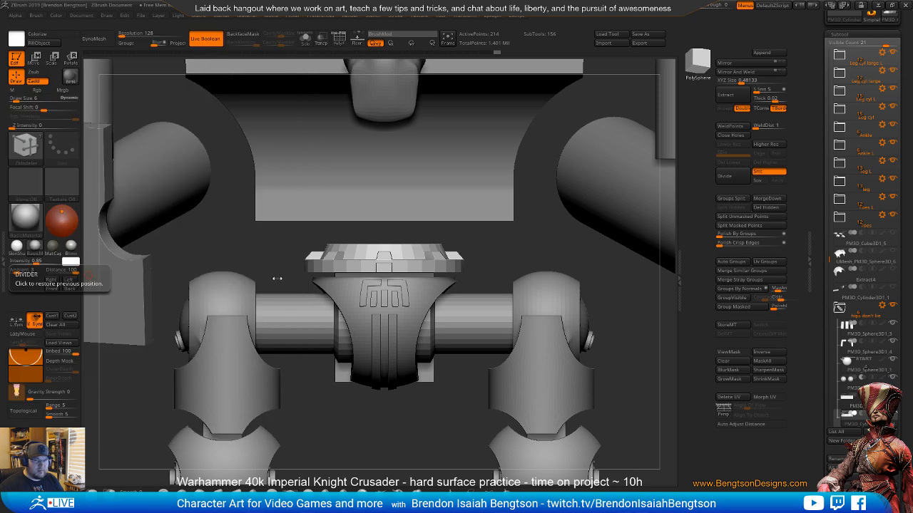
drag(641, 303, 672, 315)
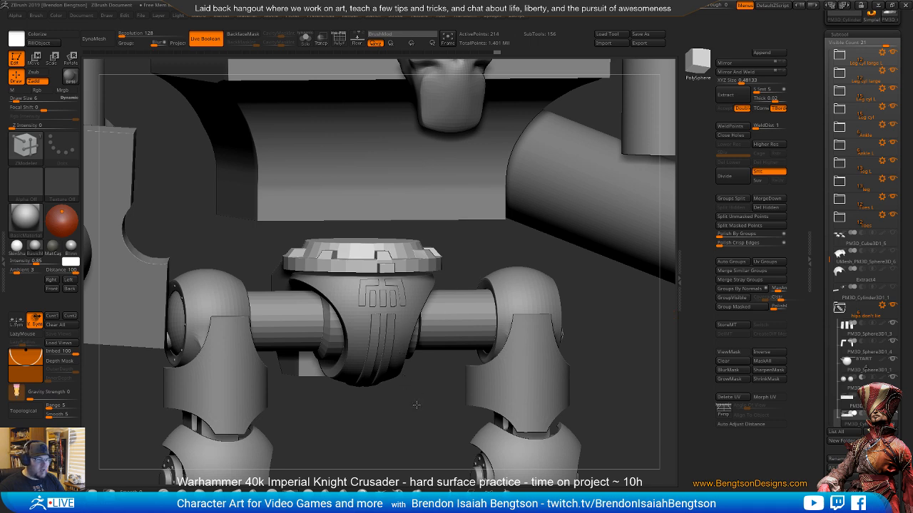
mouse_move(416, 405)
mouse_down()
mouse_move(421, 389)
mouse_move(414, 442)
mouse_move(489, 423)
mouse_up()
- Isolate the collar with polygroups shown and extrude the lower rim polygons below the next two blocks outward using ZModeler
key(alt+shift+s)
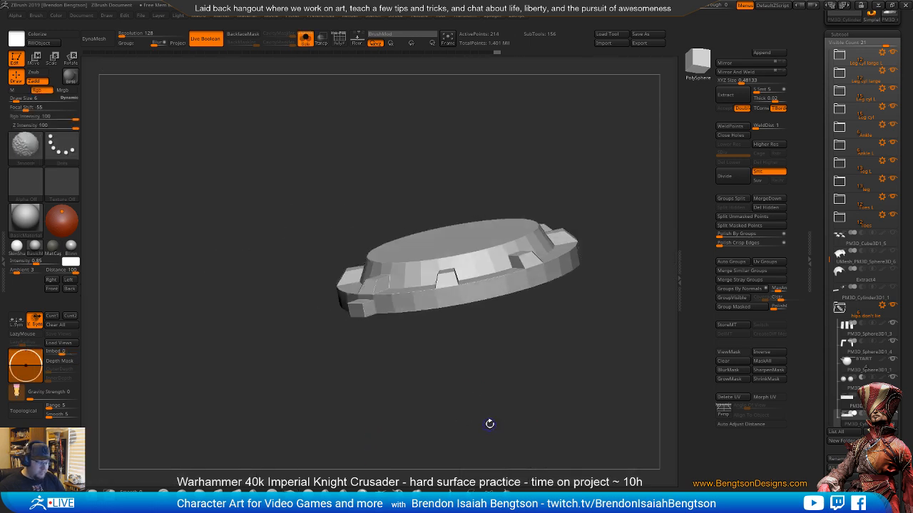
key(shift+f)
key(b)
key(z)
key(m)
mouse_move(536, 383)
mouse_down()
mouse_move(430, 408)
mouse_move(420, 424)
mouse_move(413, 417)
mouse_up()
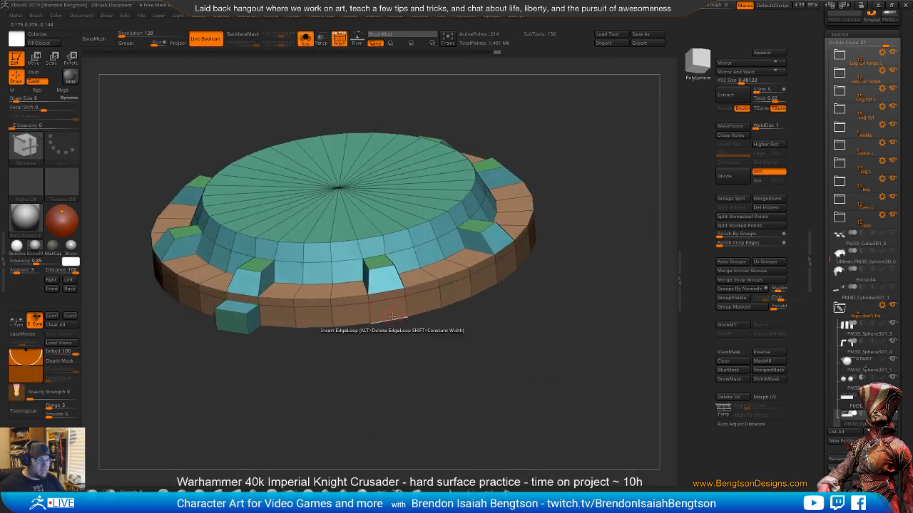
click(389, 314)
click(488, 276)
- Extrude the lower rim polygons below the remaining five collar blocks outward by the same amount
drag(547, 342, 405, 274)
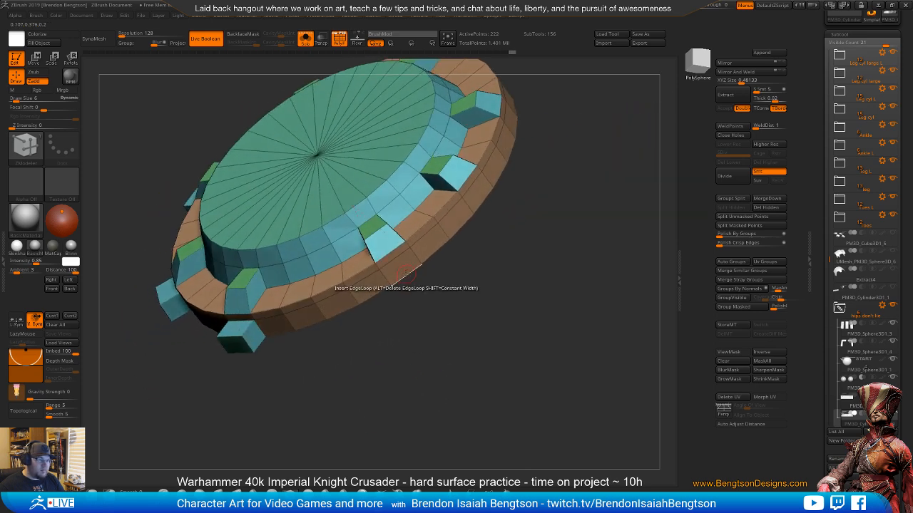
click(404, 274)
drag(540, 322, 457, 329)
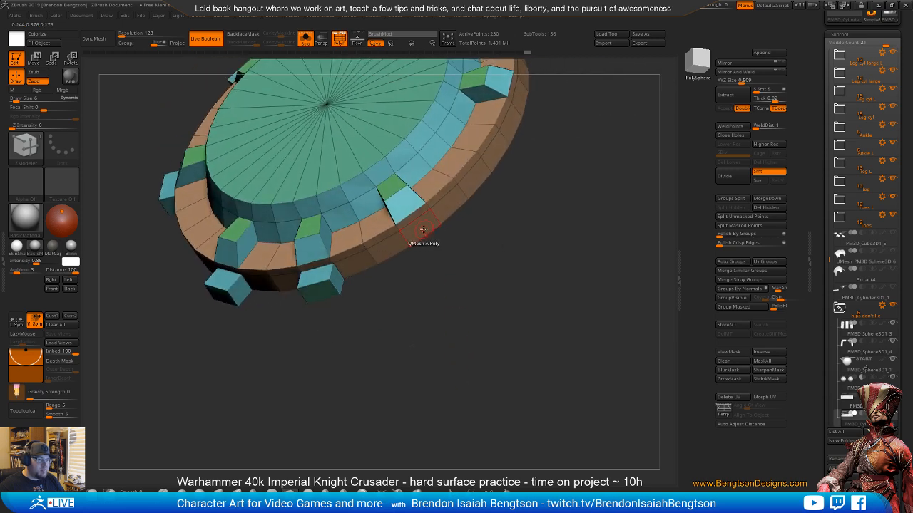
drag(522, 262, 415, 421)
click(380, 345)
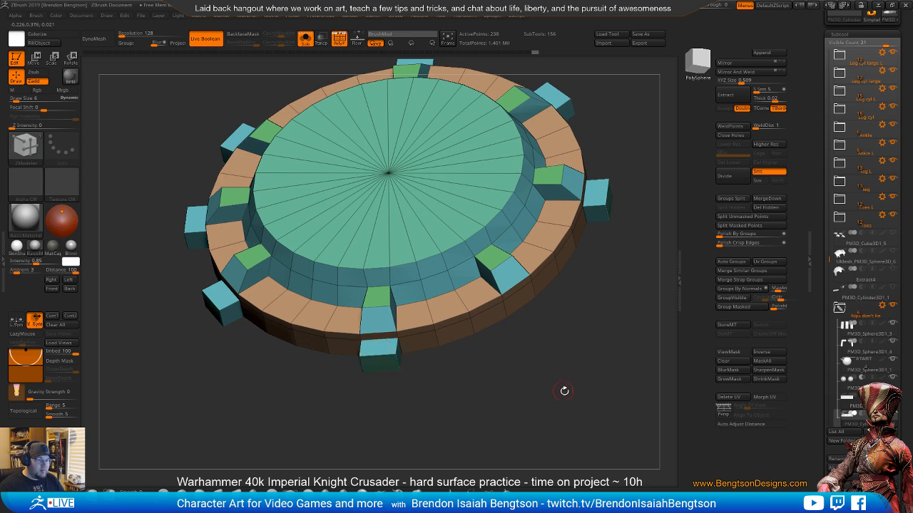
drag(563, 389, 364, 383)
- Show the whole model around the collar again and switch to the ClayBuildup brush
key(shift+s)
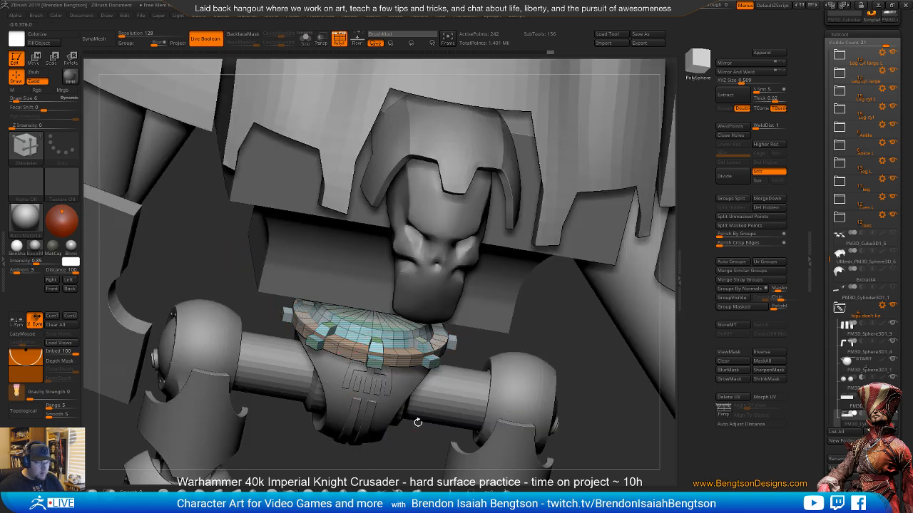
key(b)
key(c)
key(b)
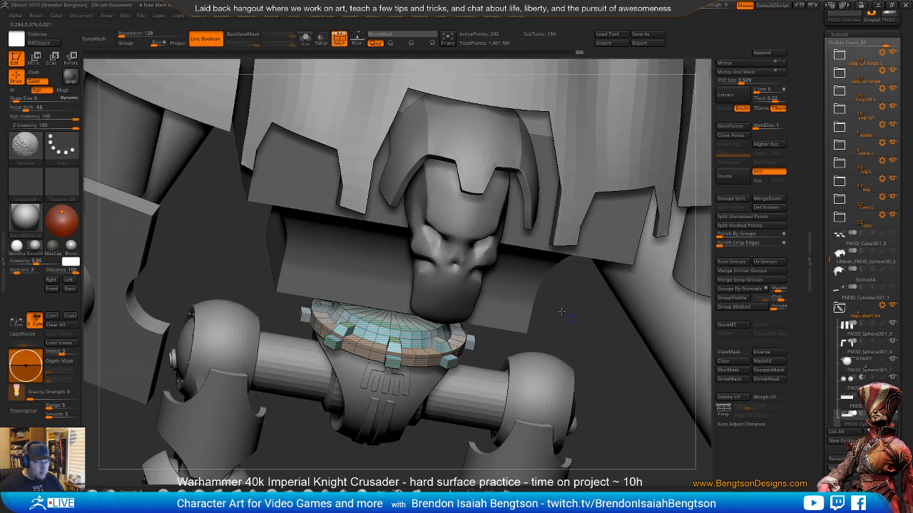
- Isolate the collar with its polygroups shown and regroup its polygons by normals
shift+drag(557, 365, 424, 318)
drag(364, 364, 330, 361)
drag(397, 421, 484, 368)
key(shift+f)
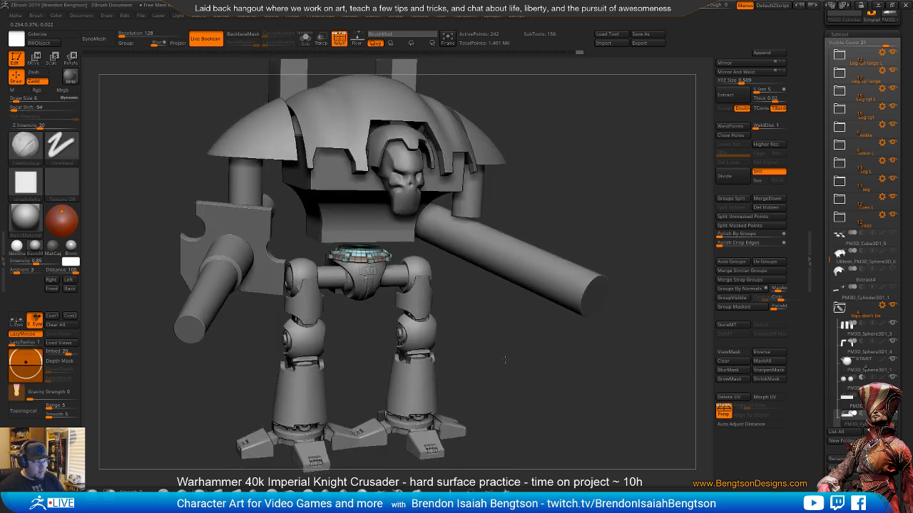
key(f)
key(ctrl+shift+s)
drag(507, 285, 575, 416)
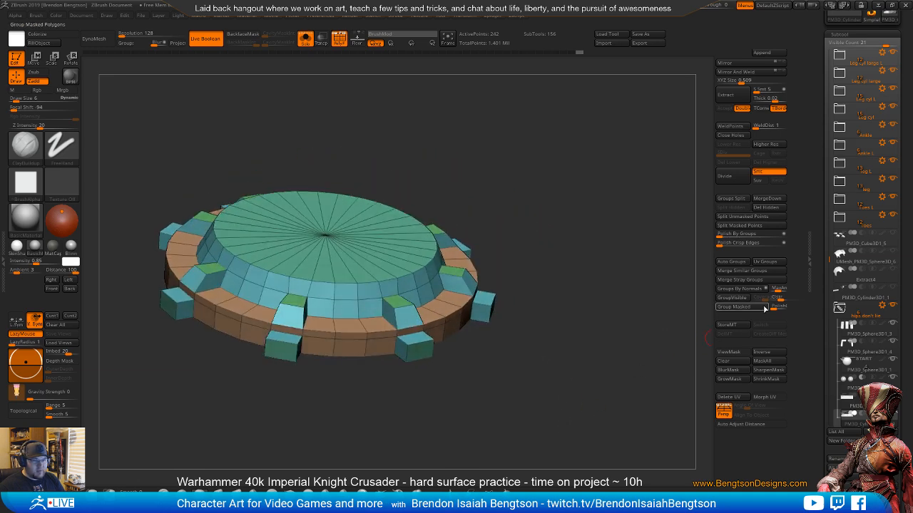
click(738, 288)
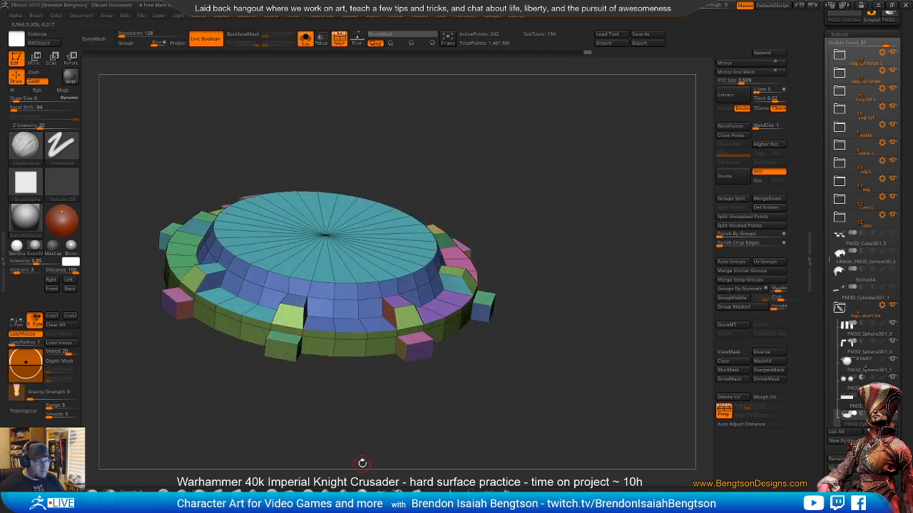
- Crease all polygroup borders on the collar using Crease PG
mouse_move(441, 449)
mouse_down()
mouse_move(437, 431)
mouse_move(426, 446)
mouse_move(438, 460)
mouse_move(433, 449)
mouse_move(429, 460)
mouse_up()
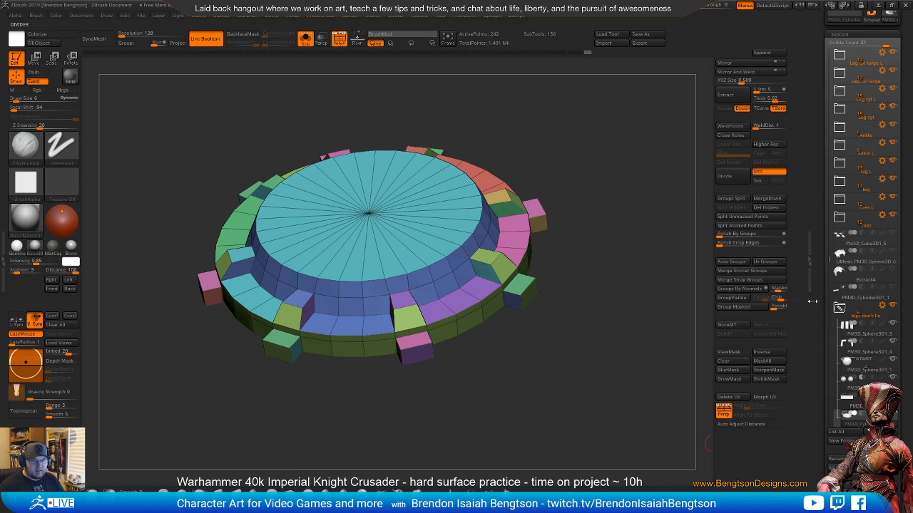
scroll(842, 296, down, 5)
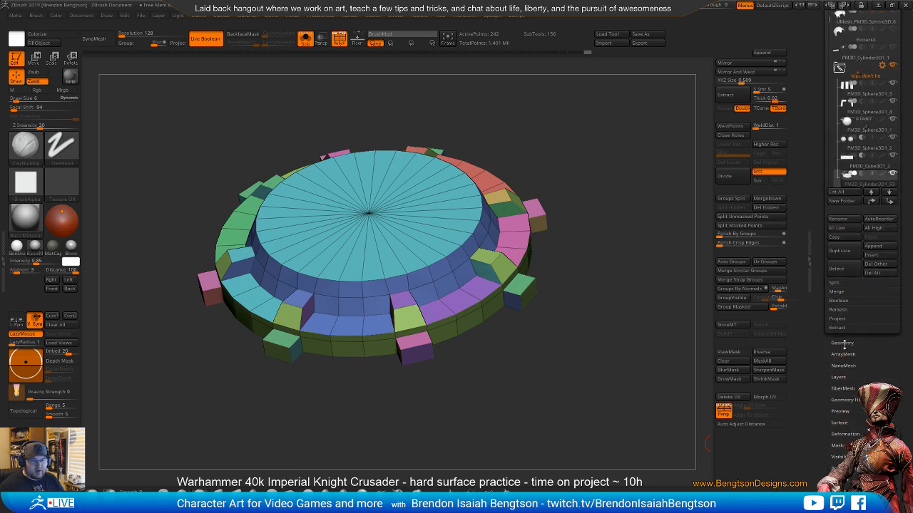
click(842, 343)
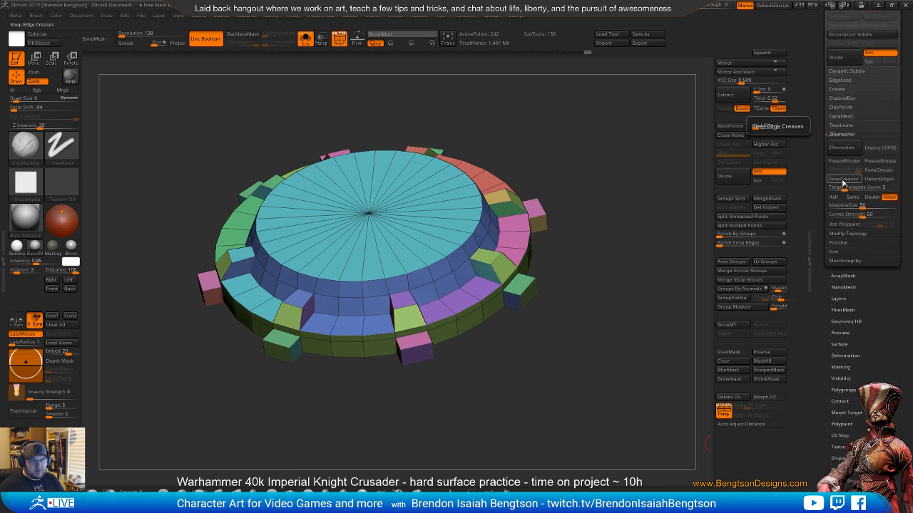
click(842, 89)
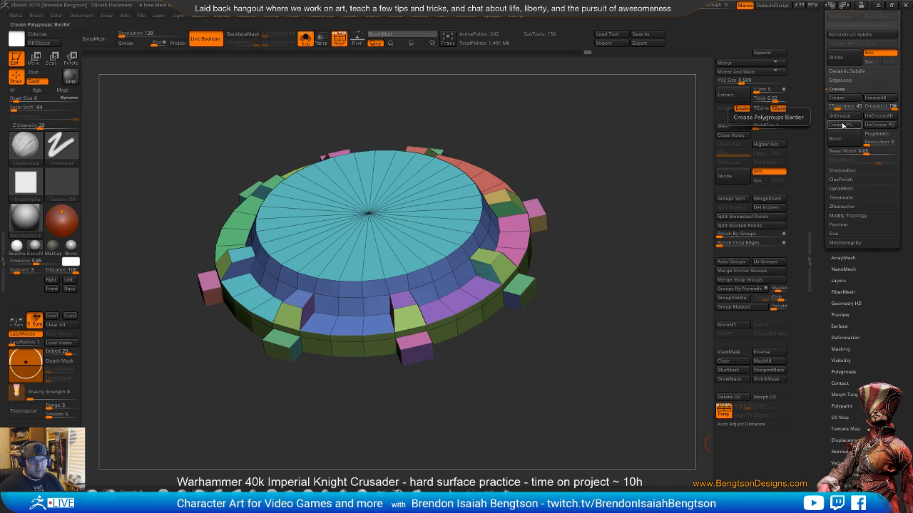
click(842, 125)
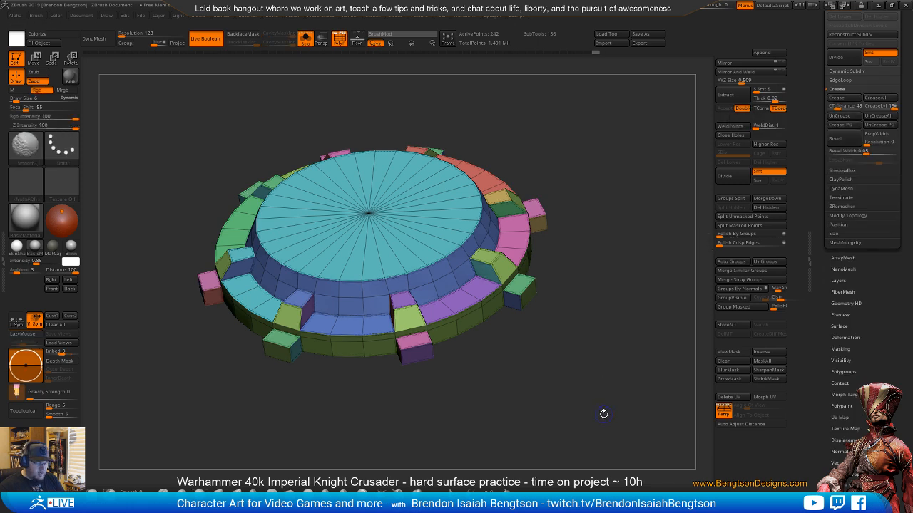
- Subdivide the collar to inspect its creased edges, and return to the lowest subdivision level with polygroups shown
key(shift+f)
key(ctrl+d)
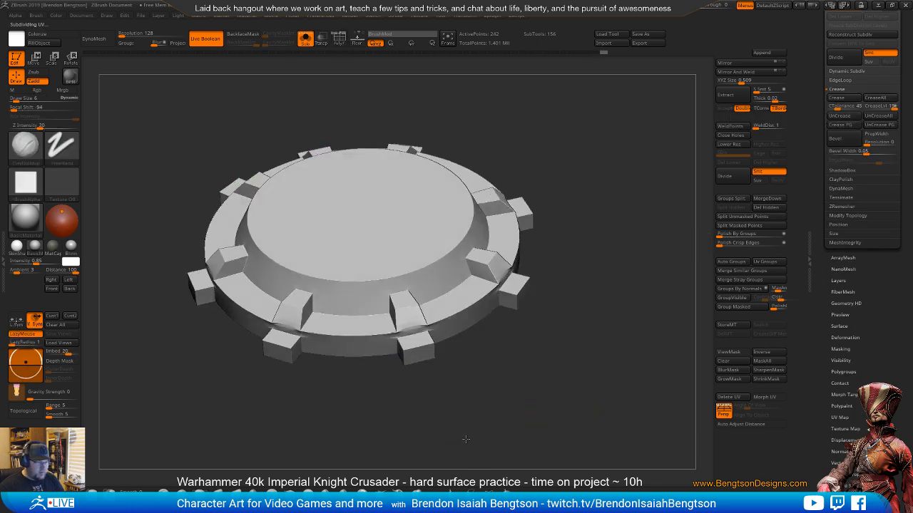
mouse_move(465, 439)
mouse_down()
mouse_move(487, 436)
mouse_move(456, 439)
mouse_move(464, 441)
mouse_up()
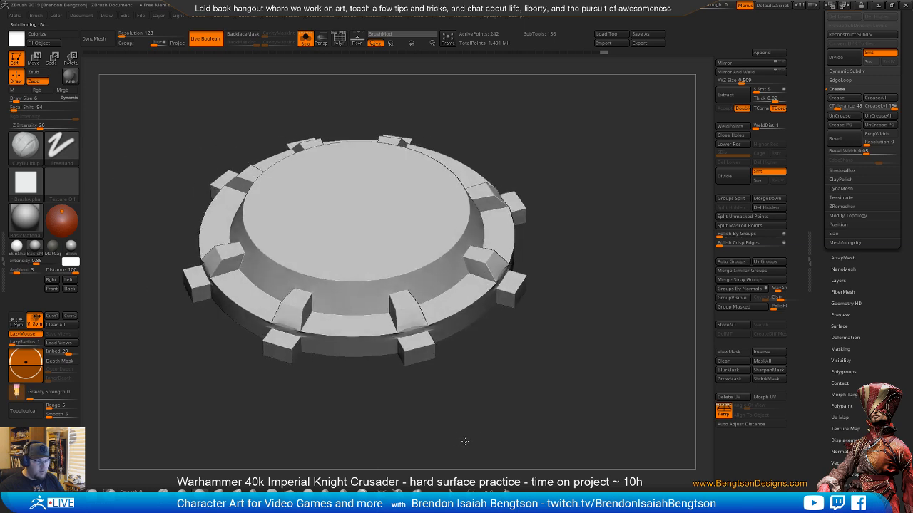
key(shift+d)
key(shift+f)
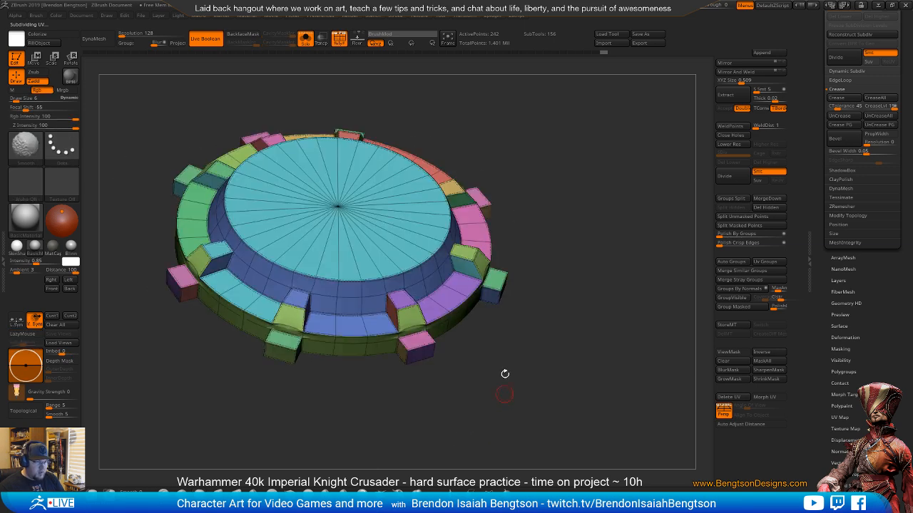
- Set ZModeler's edge action to Crease and crease the outer rim edges at the foot of the first upper blocks
mouse_move(504, 374)
alt+mouse_down()
mouse_move(488, 454)
mouse_move(503, 436)
mouse_move(482, 332)
alt+mouse_up()
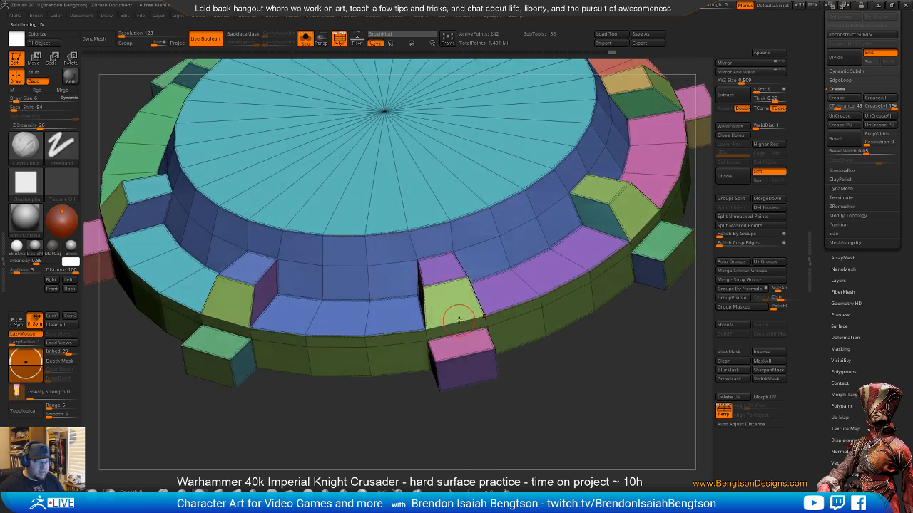
key(b)
key(z)
key(m)
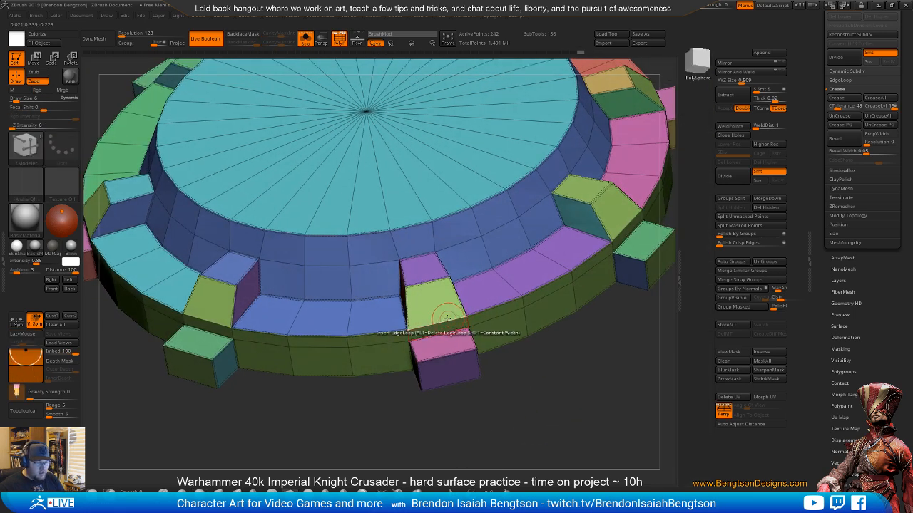
key(space)
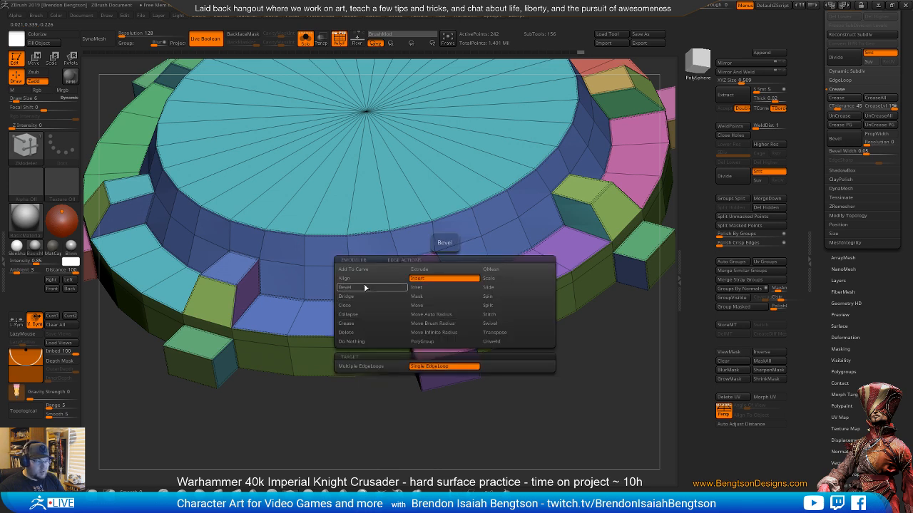
click(347, 323)
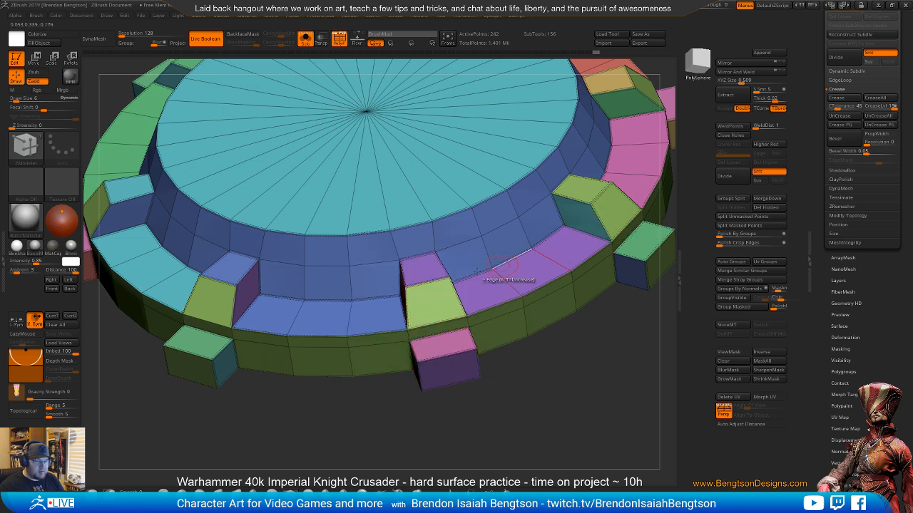
alt+drag(155, 346, 492, 378)
click(267, 266)
mouse_move(203, 300)
alt+mouse_down()
mouse_move(331, 463)
mouse_move(400, 471)
alt+mouse_up()
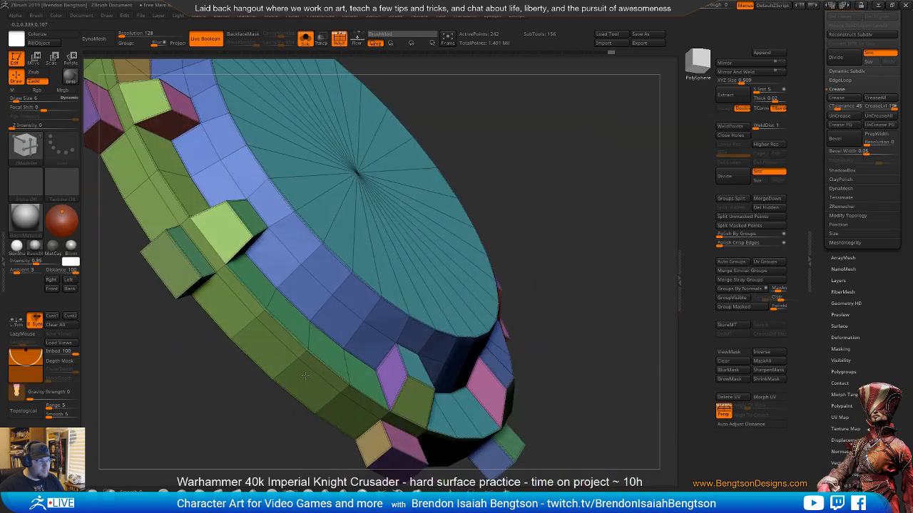
- Crease the matching outer rim edges at the foot of the remaining upper blocks around the collar
alt+right_drag(216, 251, 378, 449)
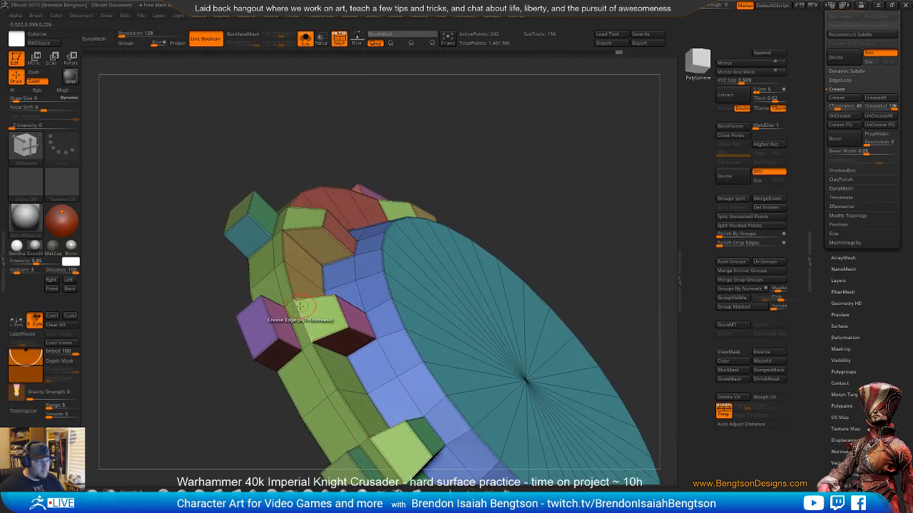
click(289, 325)
right_drag(285, 332, 294, 447)
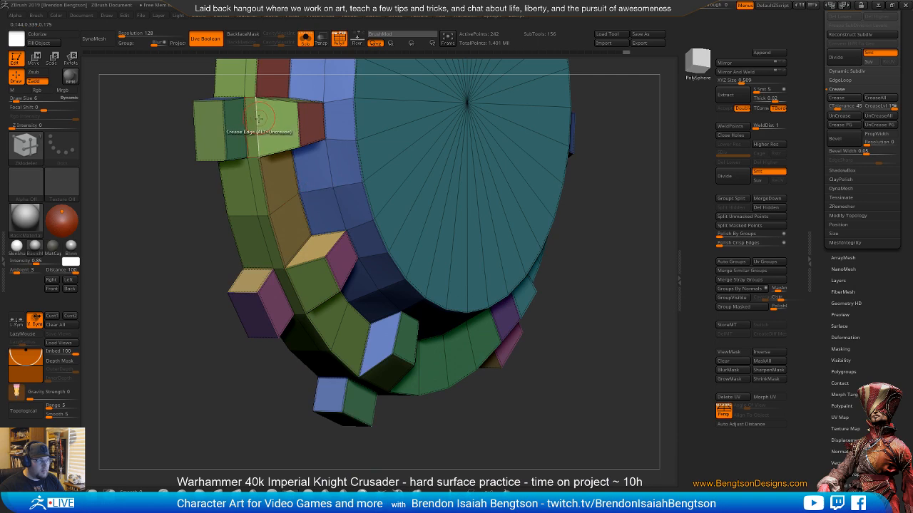
click(285, 150)
alt+right_drag(298, 162, 307, 410)
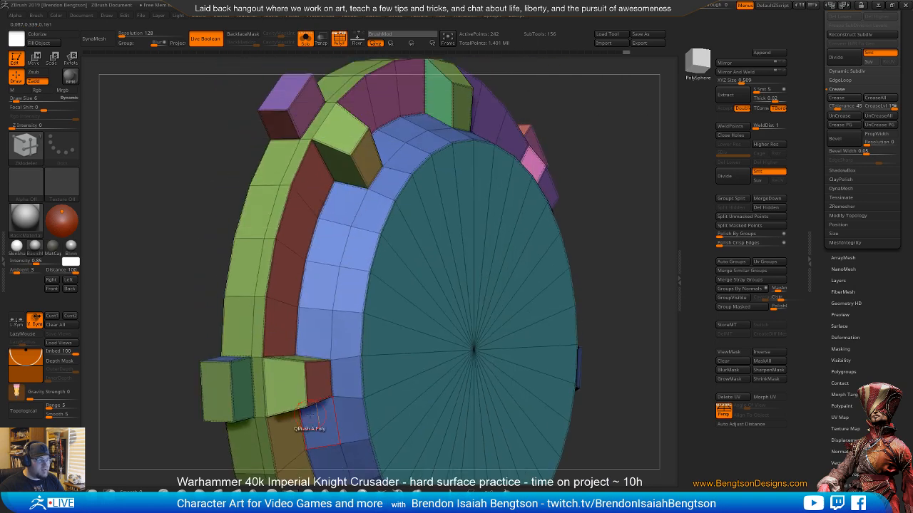
click(334, 132)
mouse_move(333, 135)
right_down()
mouse_move(387, 333)
mouse_move(357, 307)
mouse_move(363, 342)
mouse_move(367, 307)
mouse_move(343, 248)
mouse_move(336, 285)
mouse_move(421, 313)
mouse_move(440, 286)
mouse_move(421, 278)
mouse_move(350, 340)
right_up()
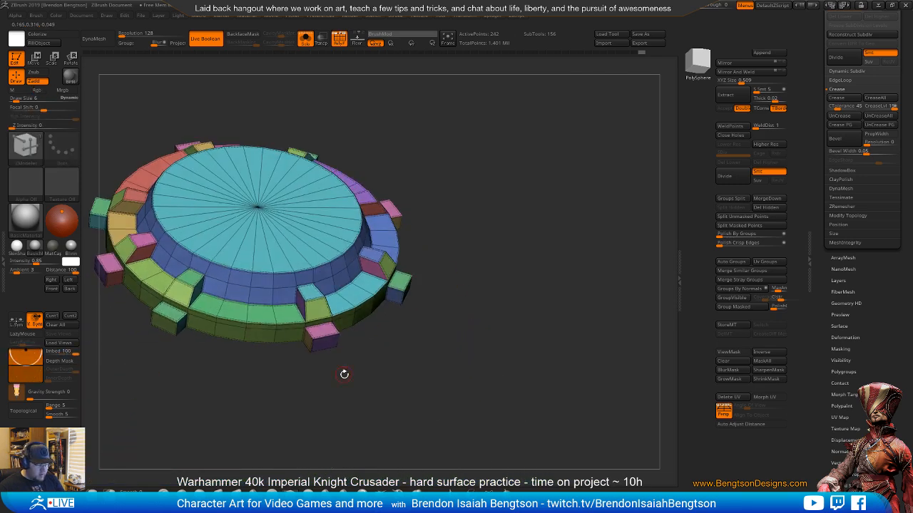
- Subdivide the collar with the added creases and show its polygroups for inspection
right_drag(437, 380, 418, 343)
key(shift+f)
key(ctrl+d)
key(shift+f)
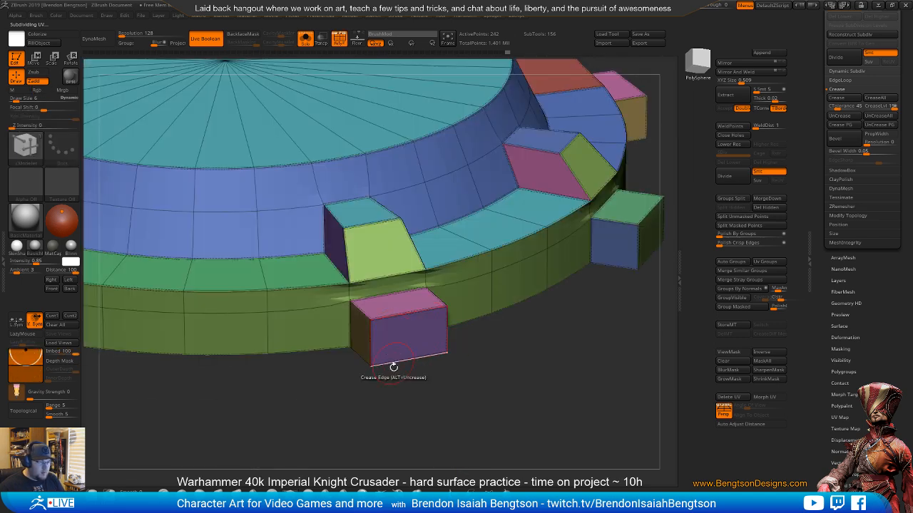
- Crease the short edges joining each upper block to the lower block beneath it around the rim to remove pinching
mouse_move(441, 443)
right_down()
mouse_move(431, 455)
mouse_move(420, 444)
mouse_move(451, 440)
mouse_move(444, 445)
right_up()
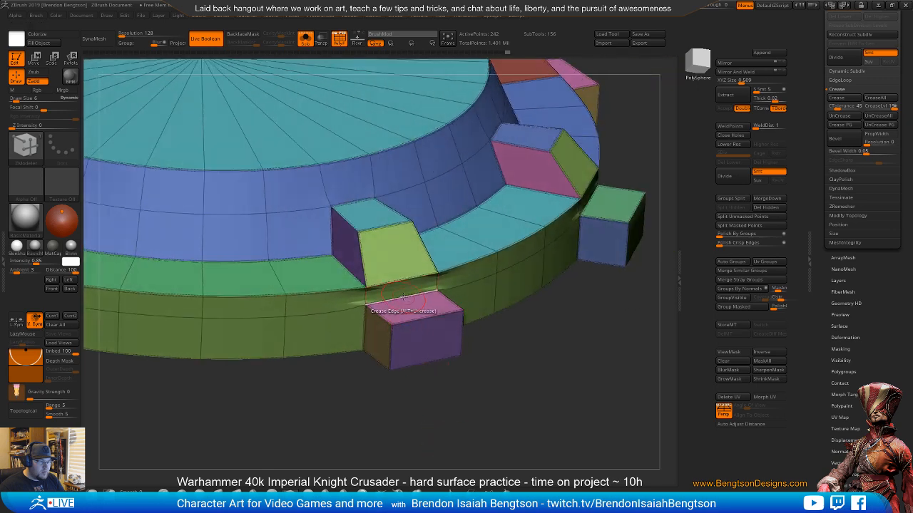
key(ctrl+z)
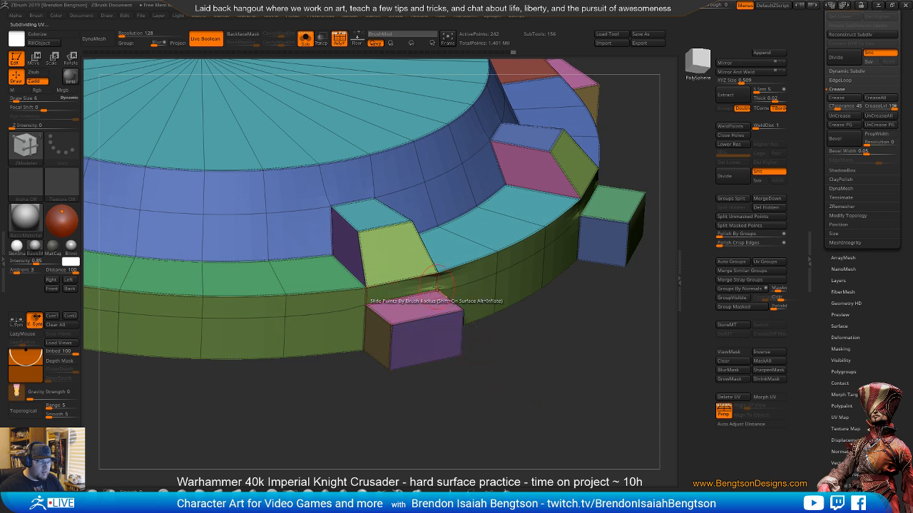
mouse_move(529, 372)
right_down()
mouse_move(513, 418)
mouse_move(483, 409)
mouse_move(516, 413)
mouse_move(414, 350)
mouse_move(316, 247)
right_up()
key(shift+f)
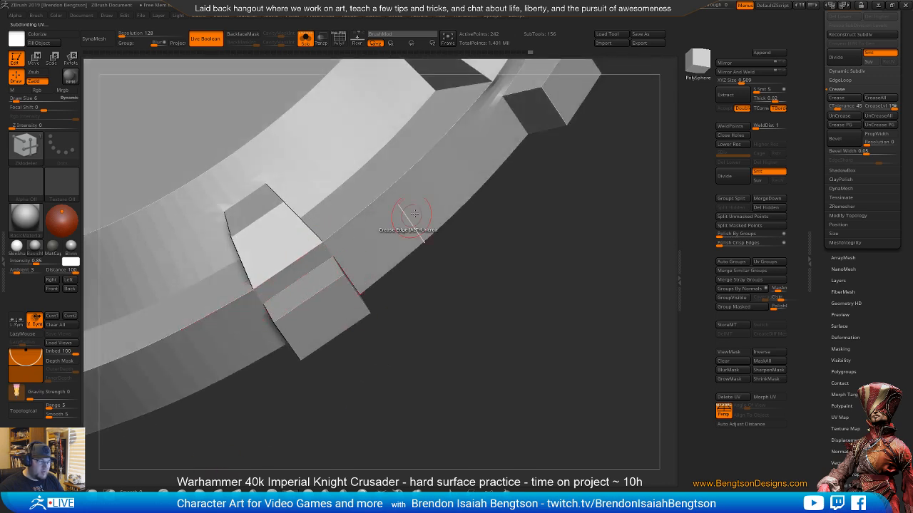
right_drag(397, 214, 399, 294)
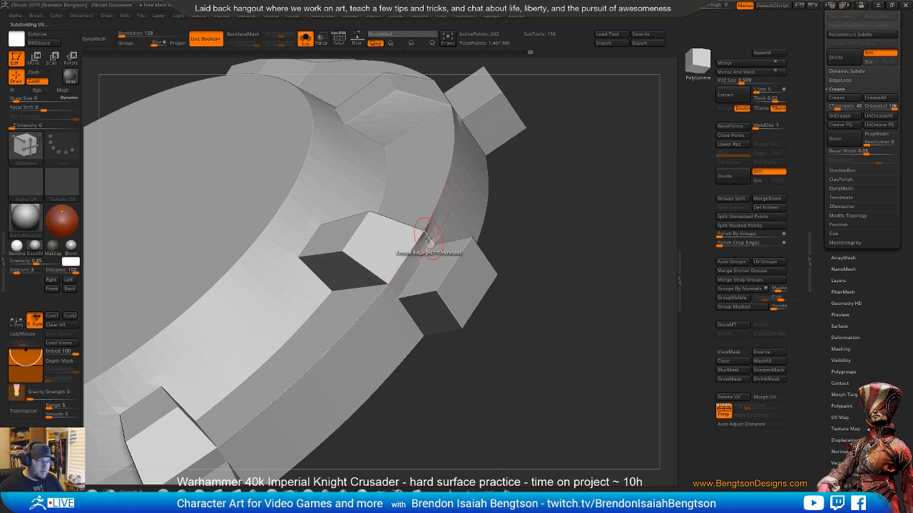
mouse_move(427, 237)
right_down()
mouse_move(382, 363)
mouse_move(330, 309)
mouse_move(370, 197)
mouse_move(319, 195)
mouse_move(354, 246)
mouse_move(351, 310)
right_up()
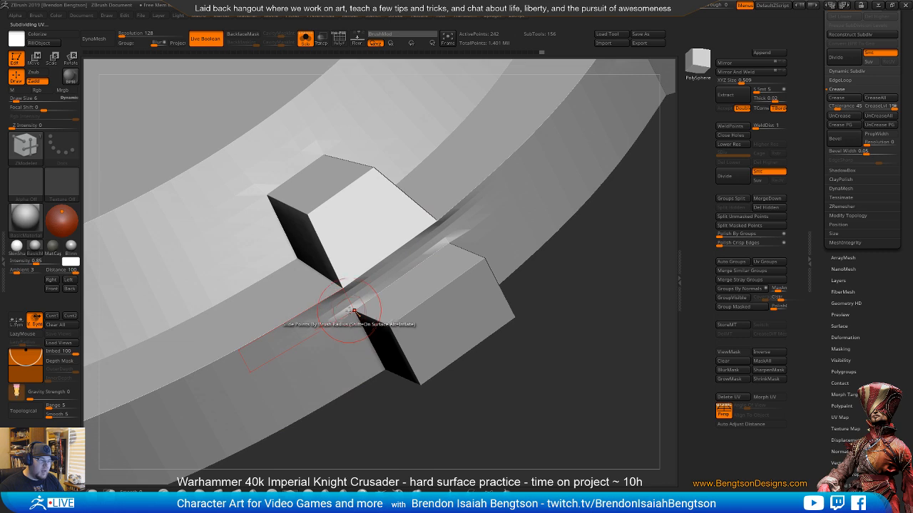
right_drag(439, 228, 385, 259)
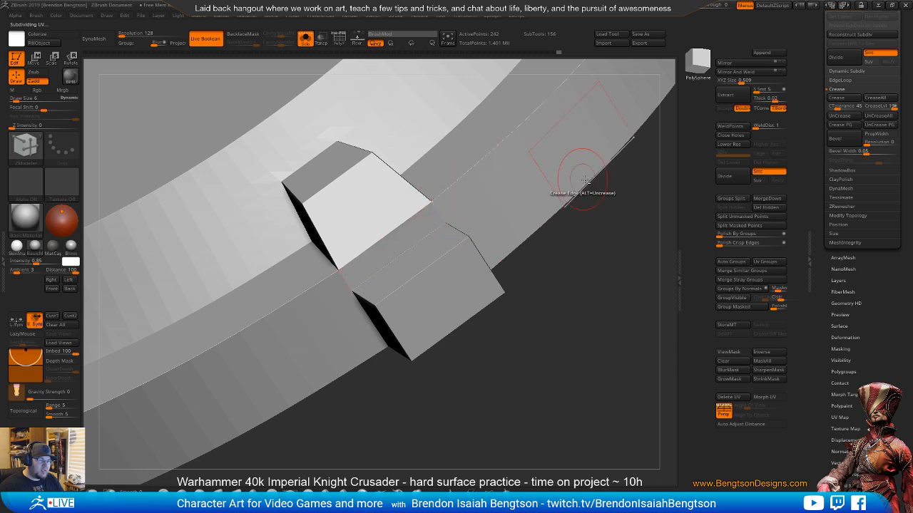
mouse_move(576, 190)
right_down()
mouse_move(434, 204)
mouse_move(438, 197)
mouse_move(368, 303)
right_up()
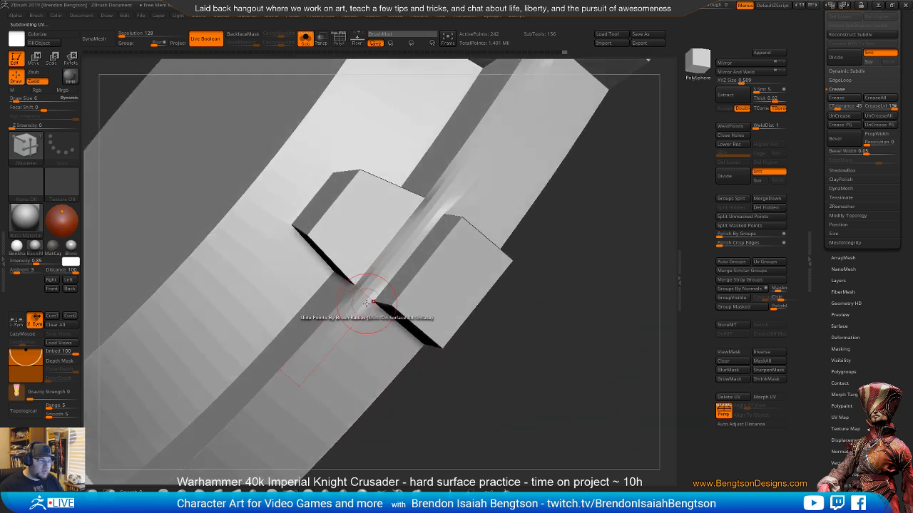
right_drag(434, 207, 362, 217)
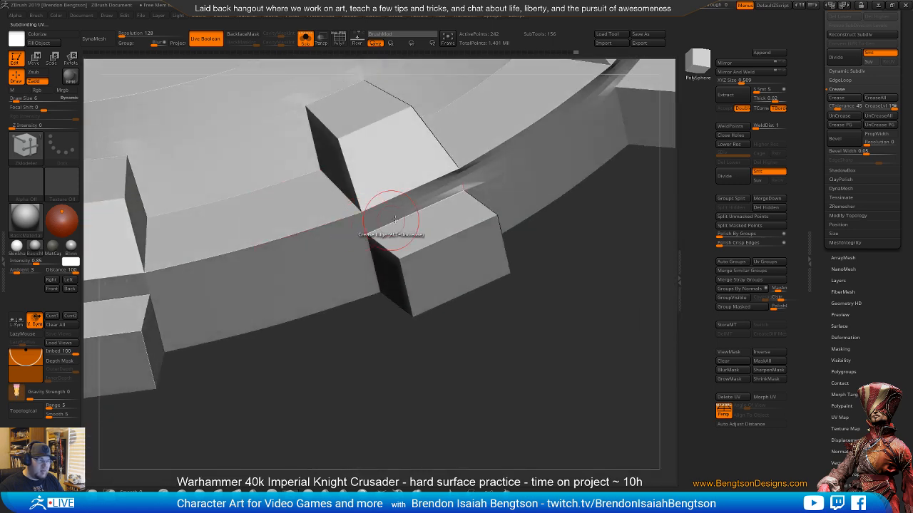
right_drag(460, 184, 378, 272)
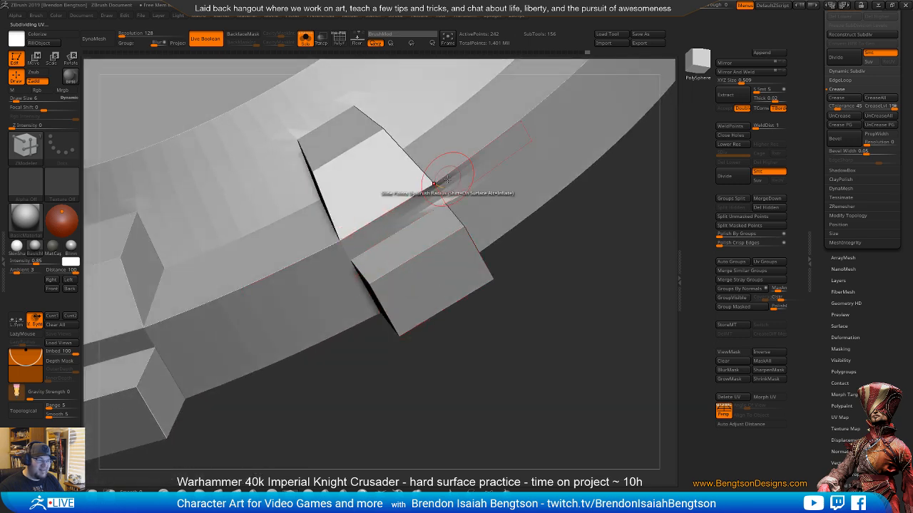
mouse_move(440, 191)
right_down()
mouse_move(383, 326)
mouse_move(369, 449)
mouse_move(472, 401)
mouse_move(430, 444)
mouse_move(360, 398)
mouse_move(386, 382)
right_up()
- Switch to the ClayBuildup brush, show the whole model again and review the smoothed collar above the pelvis
key(b)
key(c)
key(b)
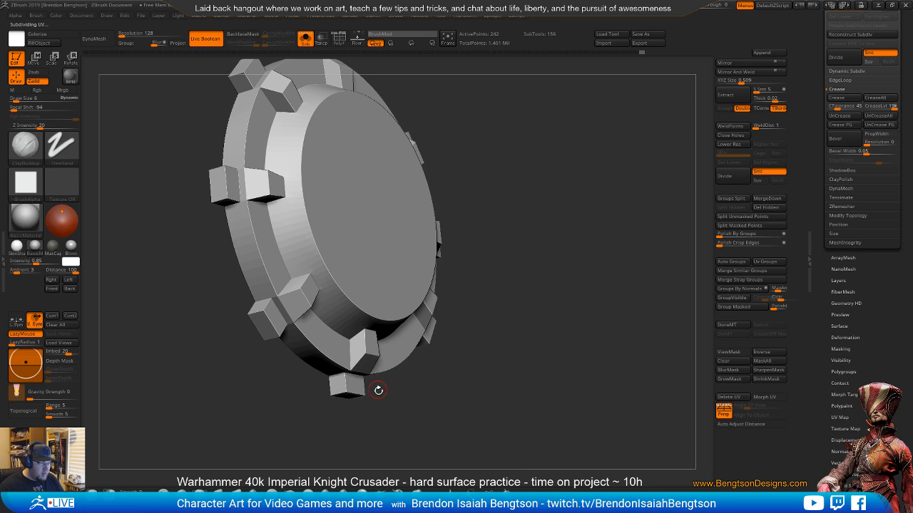
right_drag(481, 342, 512, 369)
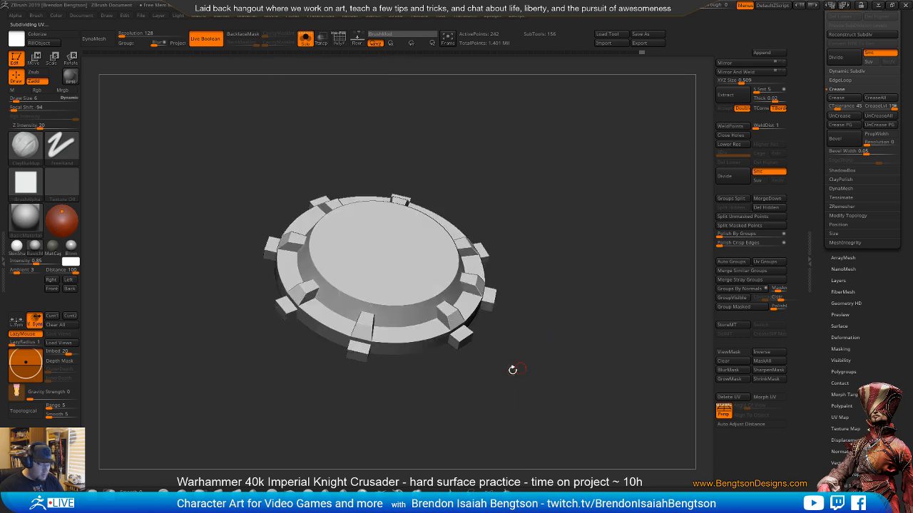
key(ctrl+shift+s)
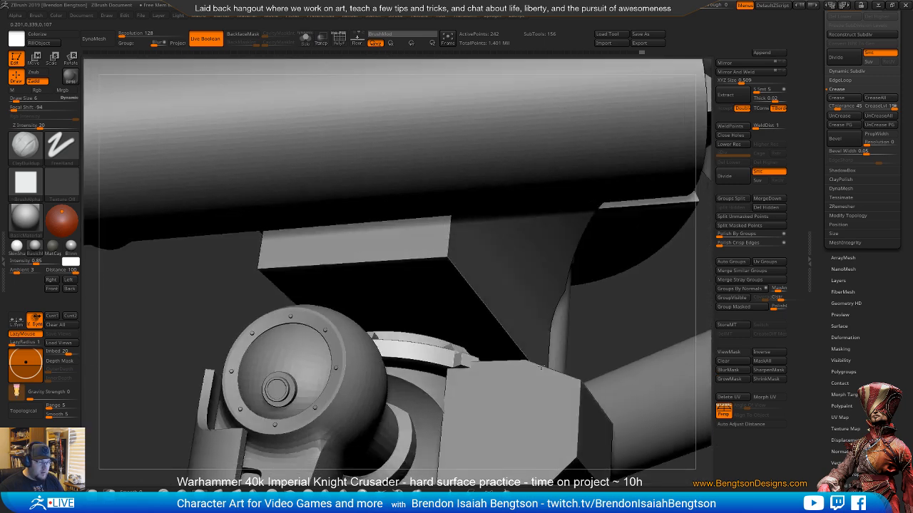
right_drag(505, 394, 522, 387)
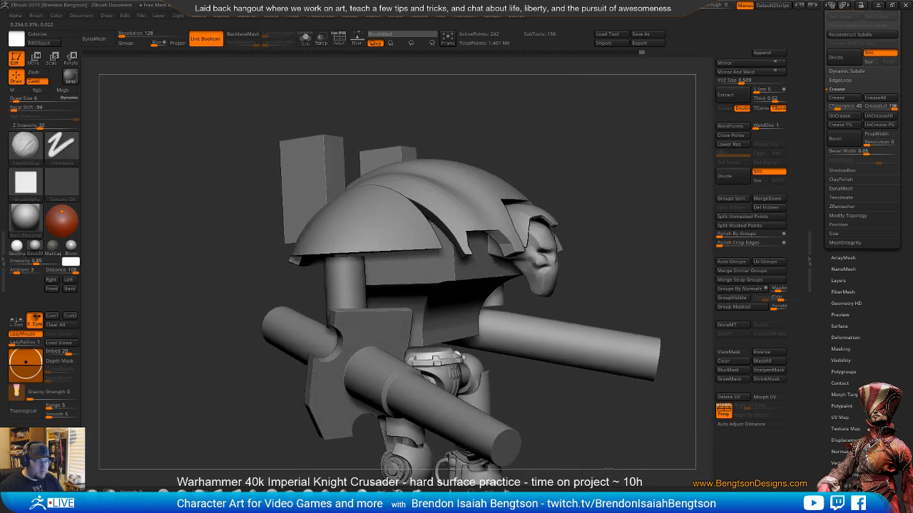
right_drag(641, 442, 573, 467)
right_drag(552, 437, 492, 395)
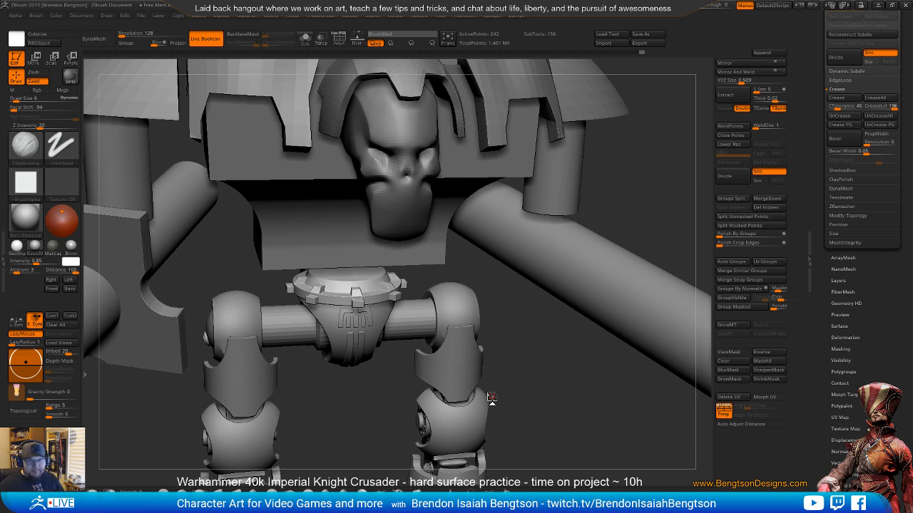
- Examine the smoothed collar's edges and its fit between the pelvis and torso from several angles, with and without polygroups shown
alt+right_drag(572, 404, 572, 365)
right_drag(427, 335, 393, 411)
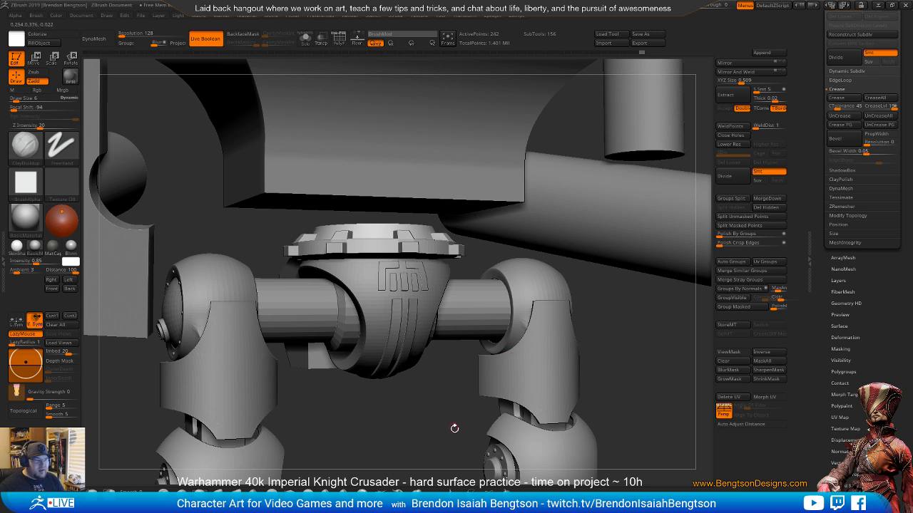
ctrl+right_drag(457, 430, 476, 394)
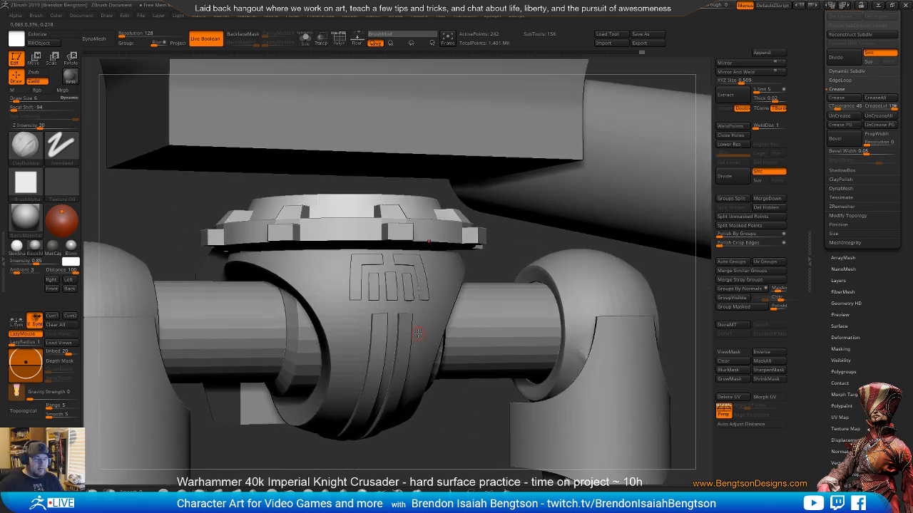
key(f)
right_drag(398, 152, 542, 156)
right_drag(416, 360, 418, 403)
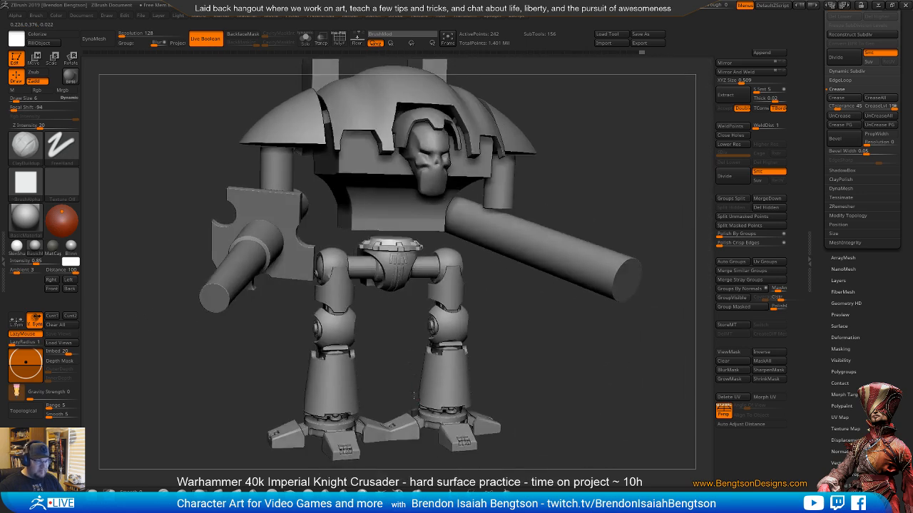
ctrl+right_drag(412, 366, 410, 341)
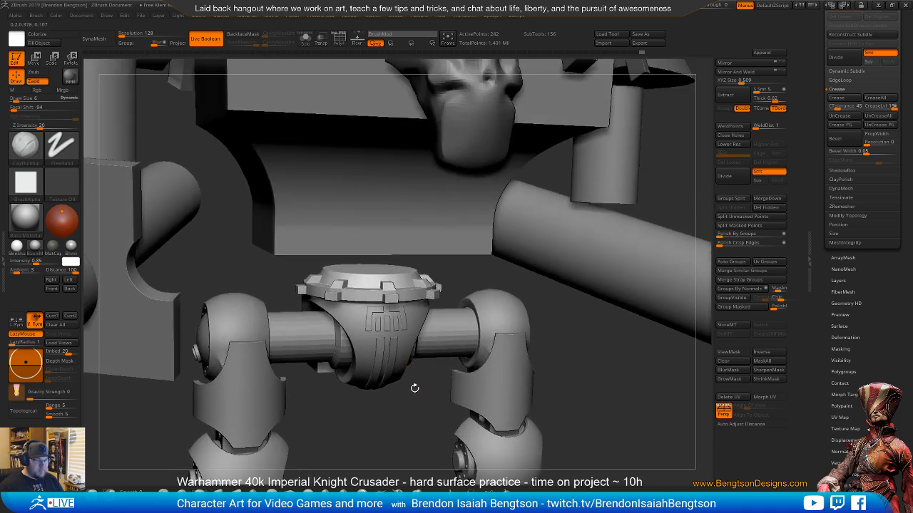
ctrl+right_drag(414, 396, 423, 431)
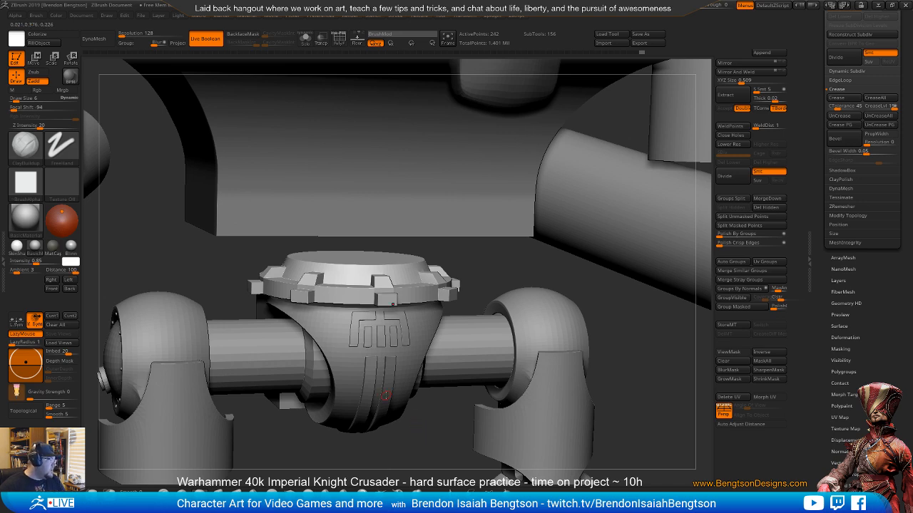
ctrl+right_drag(423, 430, 420, 440)
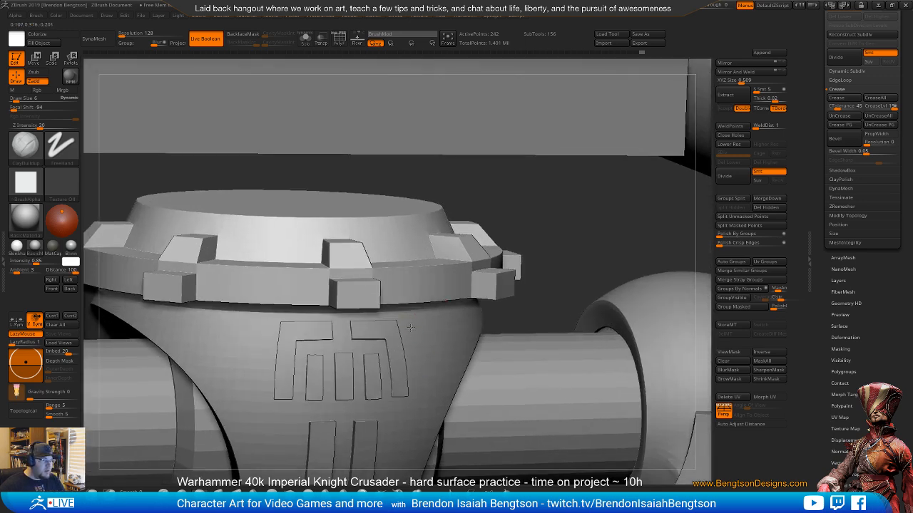
right_drag(409, 325, 393, 354)
key(shift+f)
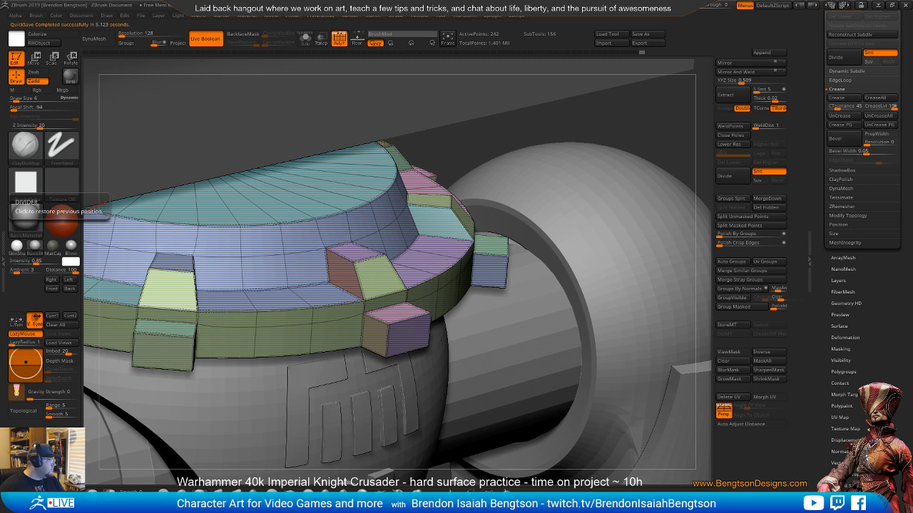
mouse_move(440, 342)
mouse_down()
mouse_move(426, 331)
mouse_move(432, 336)
mouse_up()
key(shift+f)
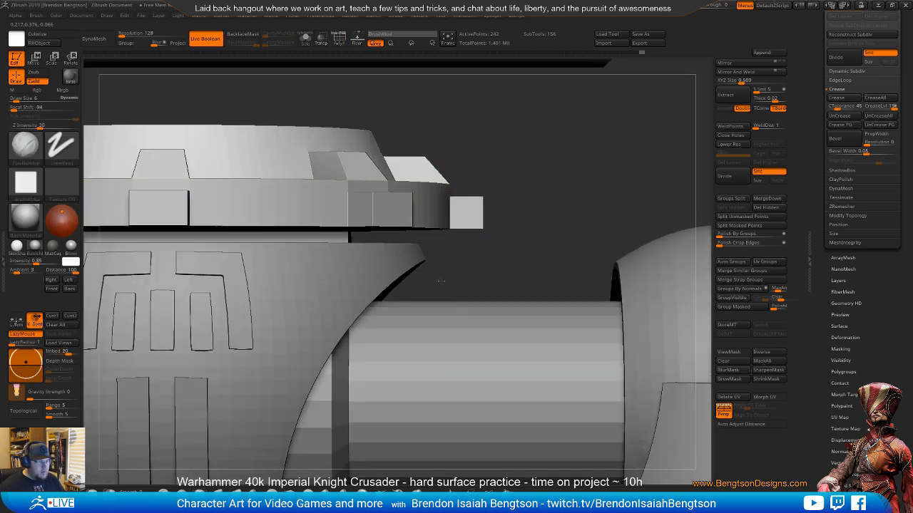
alt+drag(444, 281, 409, 243)
alt+right_drag(409, 243, 417, 335)
right_drag(413, 303, 422, 313)
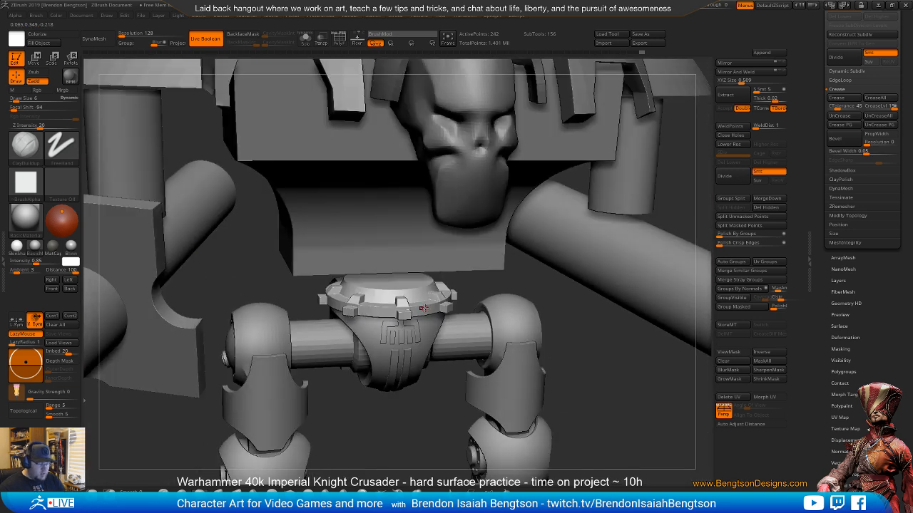
- Turn off perspective and duplicate the collar subtool
key(p)
key(alt+Tab)
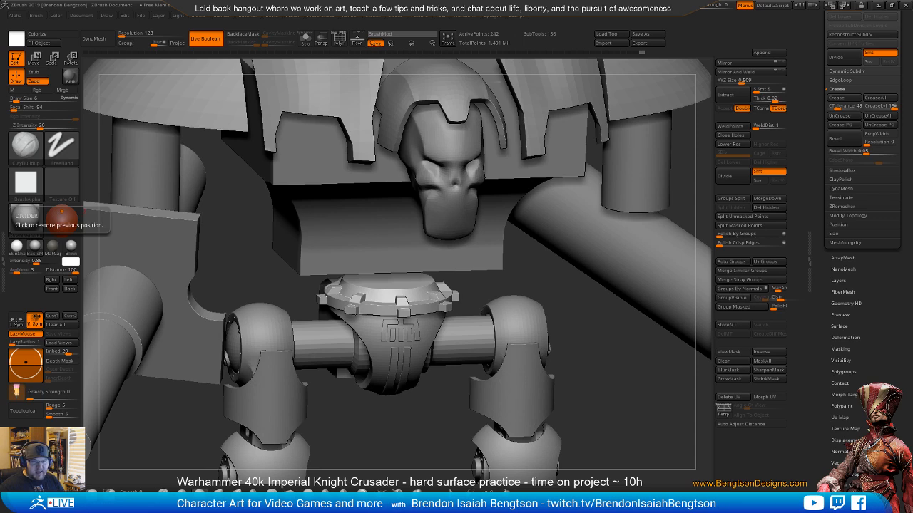
mouse_move(421, 367)
right_down()
mouse_move(435, 396)
mouse_move(424, 327)
mouse_move(435, 301)
mouse_move(411, 250)
right_up()
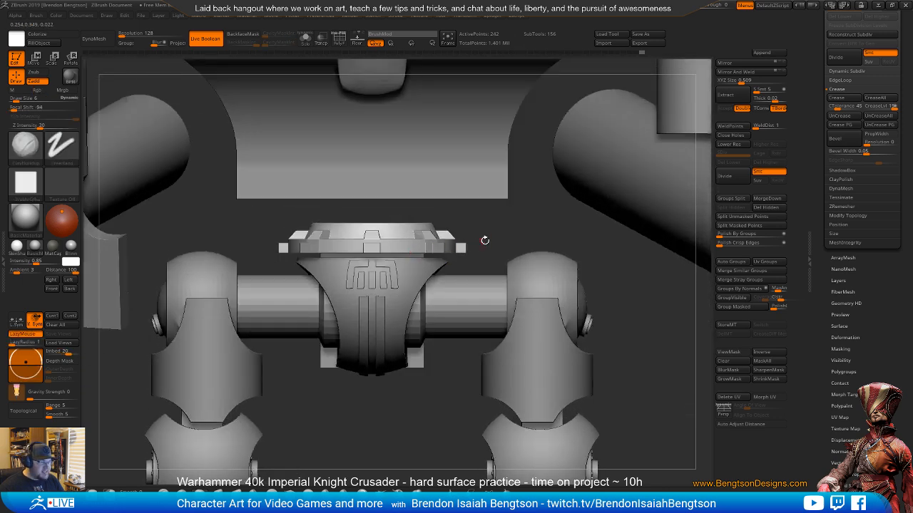
scroll(836, 255, up, 5)
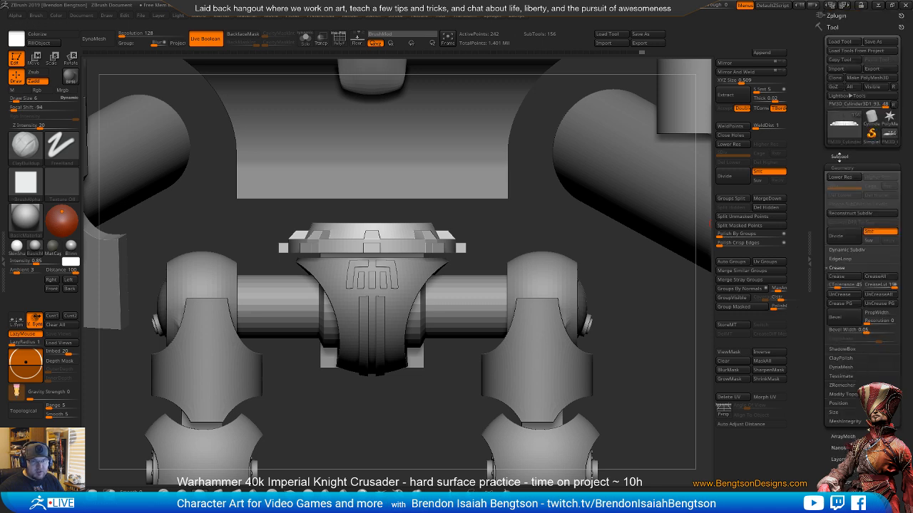
click(838, 156)
scroll(819, 384, down, 2)
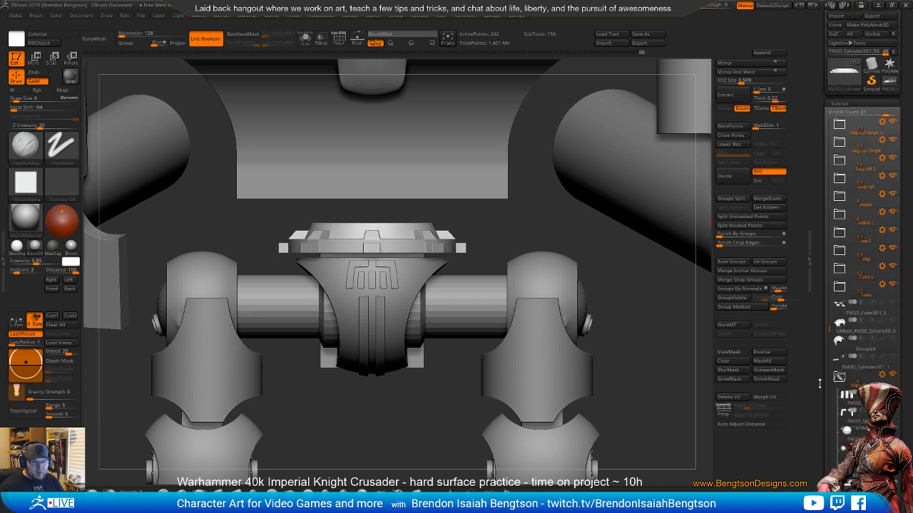
scroll(819, 384, down, 4)
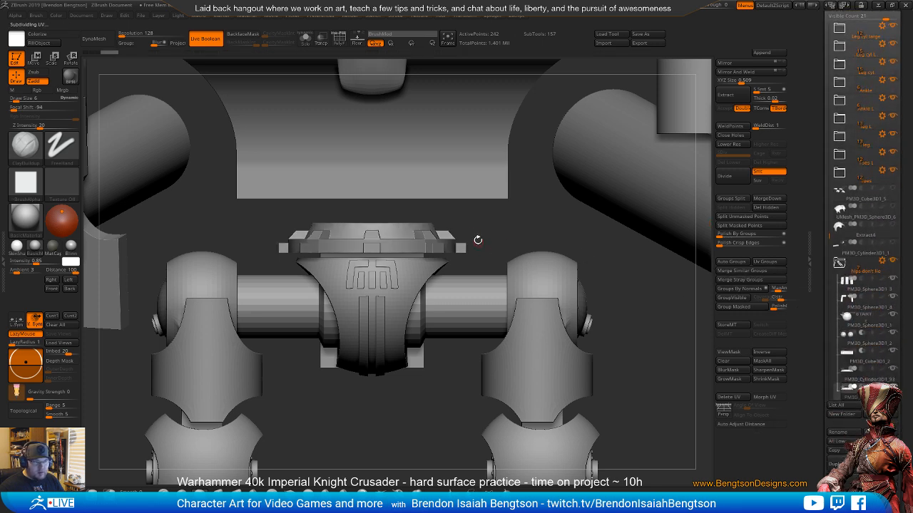
- Flip the collar copy upside down and move it up against the underside of the torso
key(e)
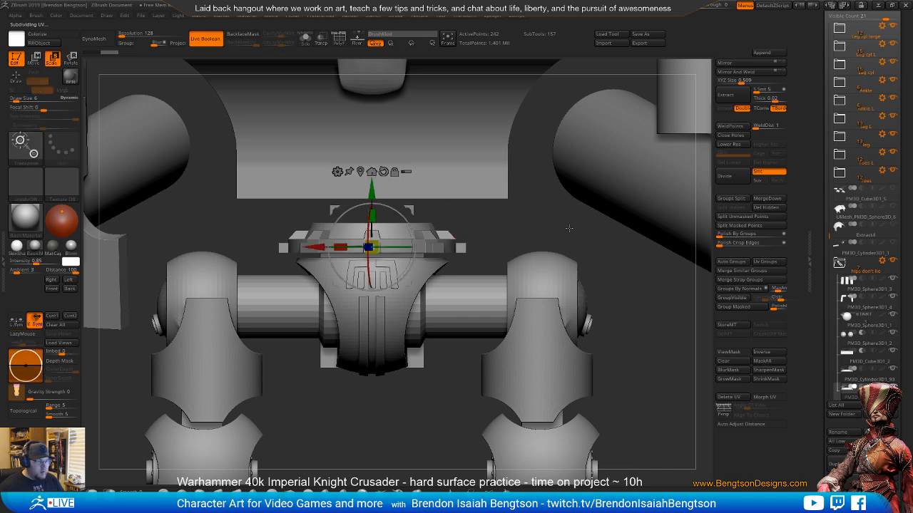
alt+click(384, 172)
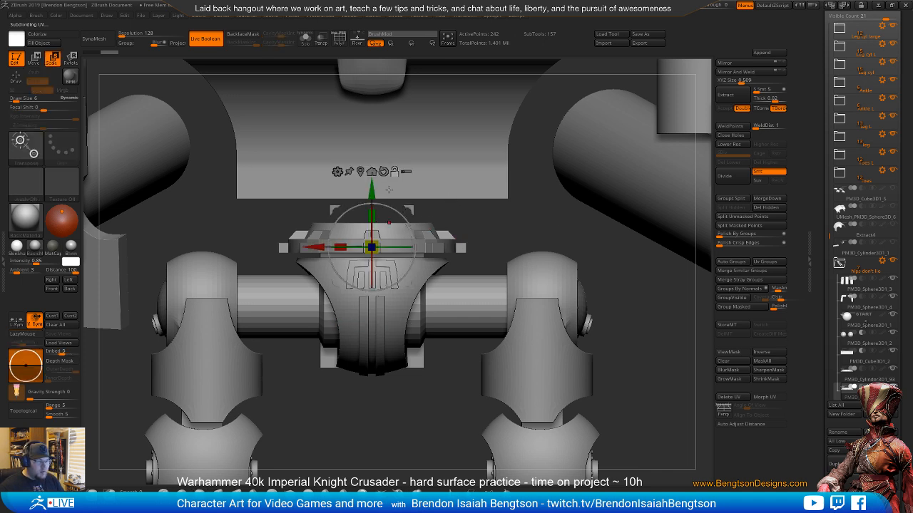
drag(394, 210, 371, 254)
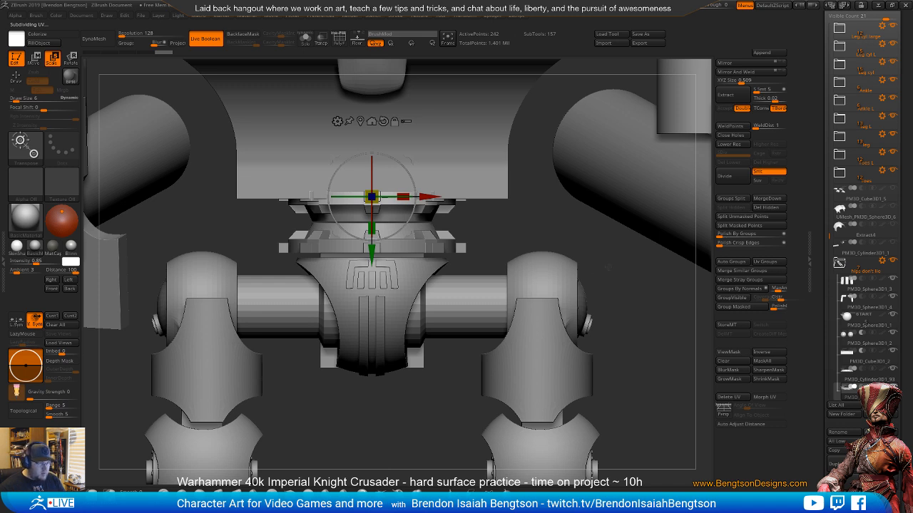
- Scale the upside-down collar down slightly so it is narrower than the collar on the pelvis
key(w)
alt+drag(525, 261, 519, 320)
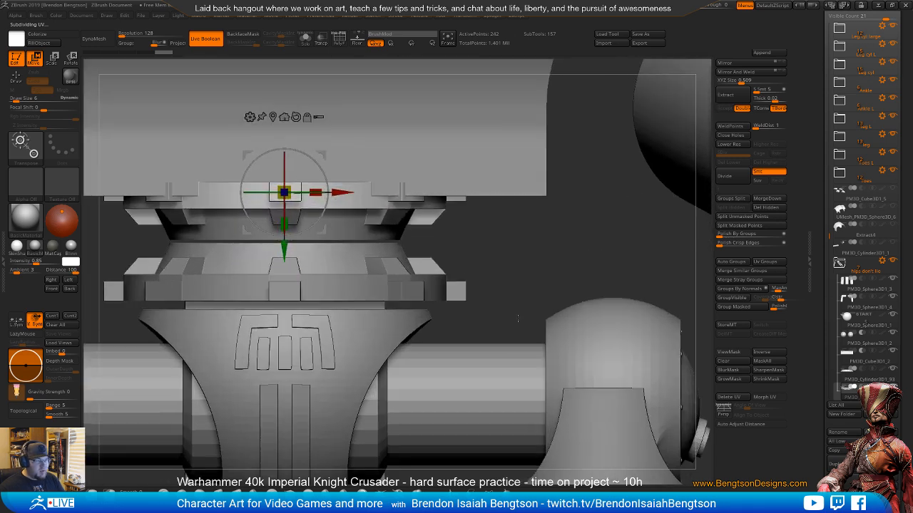
alt+drag(483, 245, 516, 295)
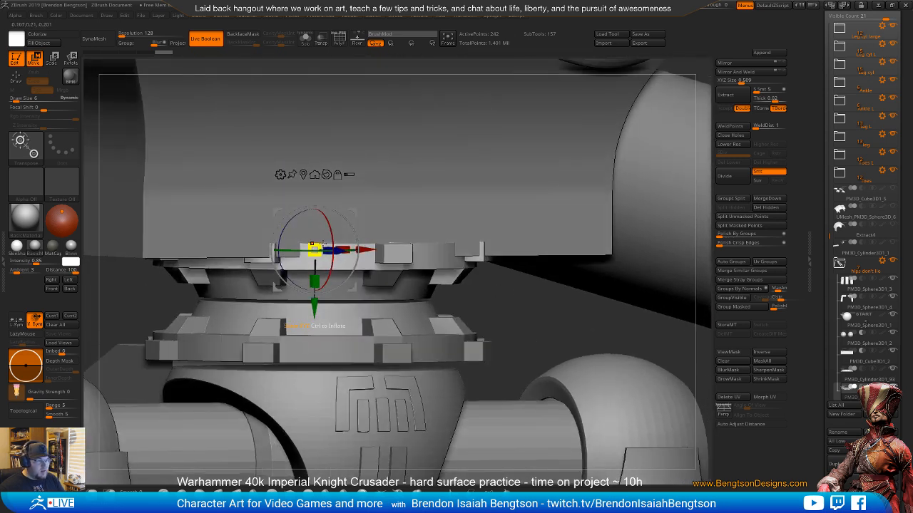
drag(319, 245, 314, 248)
drag(500, 214, 345, 261)
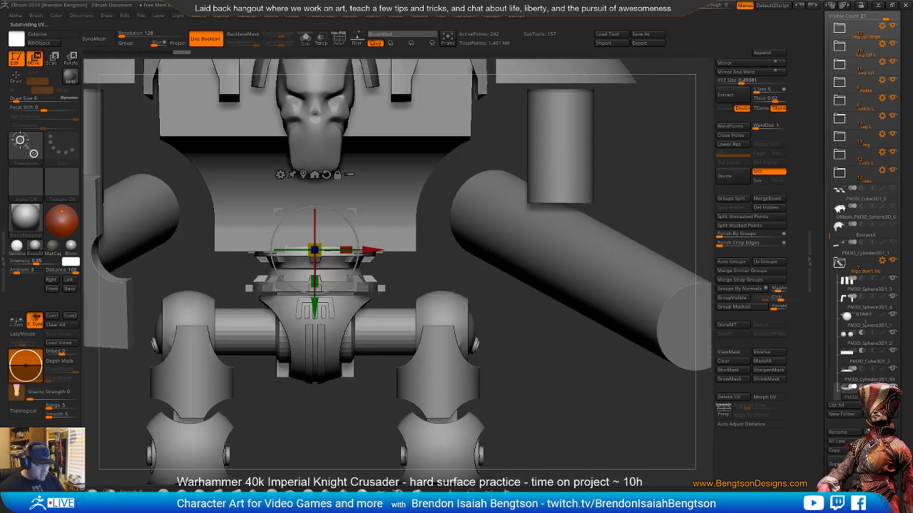
drag(468, 283, 463, 332)
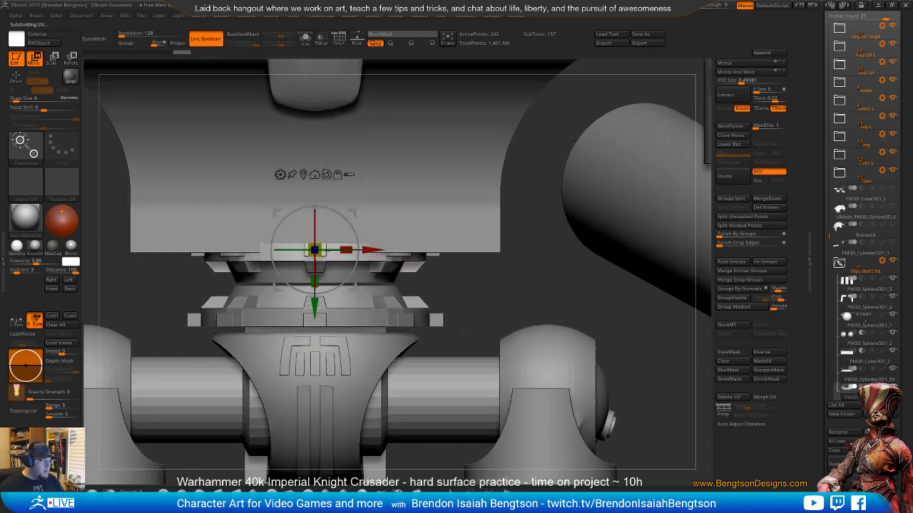
- Isolate the upside-down collar for a check and compare the waist with the Imperial Knight reference photo
key(ctrl+shift+f)
alt+drag(489, 270, 547, 286)
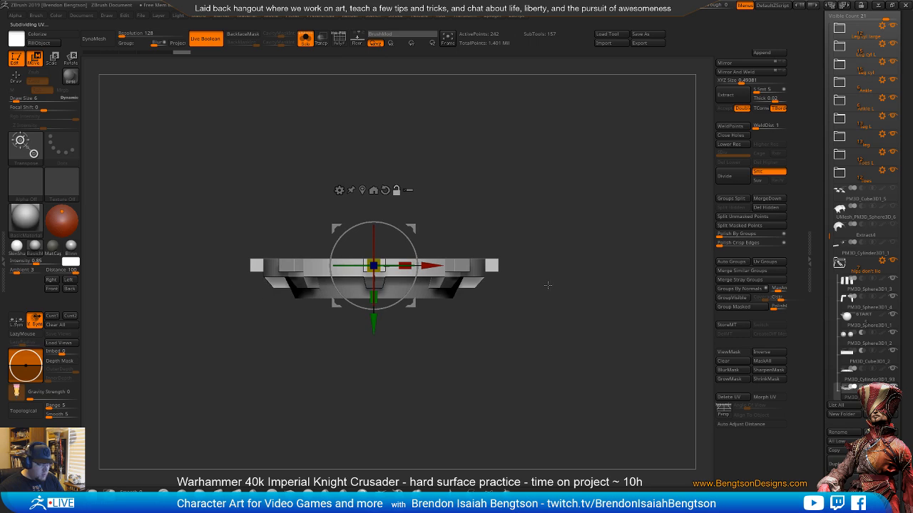
key(ctrl+shift+f)
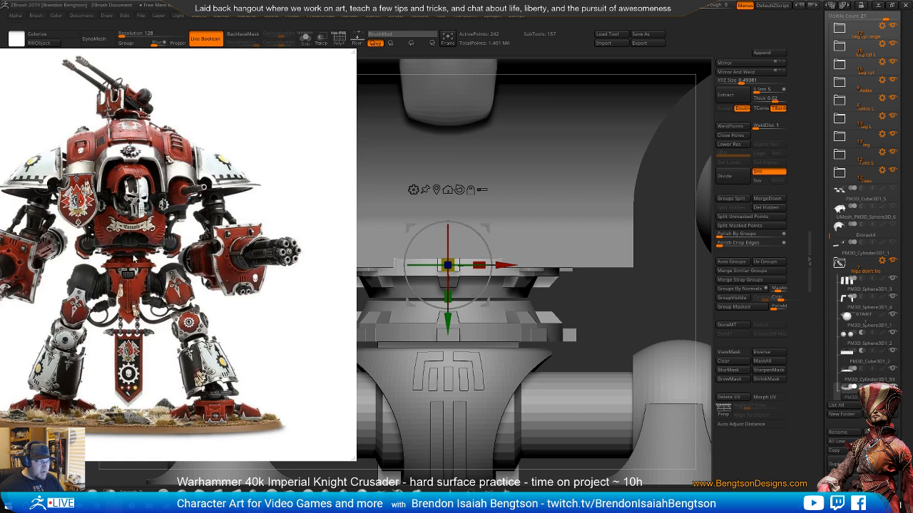
key(alt+Tab)
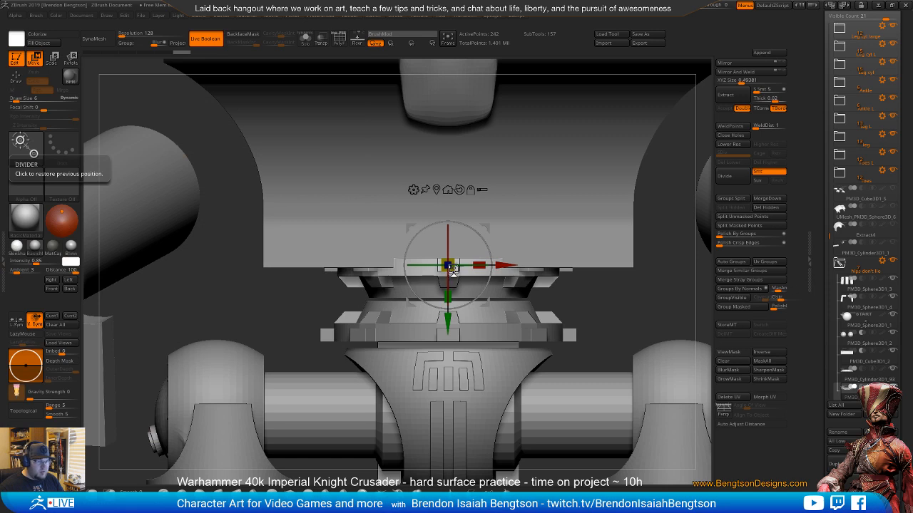
- Scale the upside-down collar up uniformly until it is wider than the lower collar, and return to draw mode
drag(451, 267, 468, 271)
mouse_move(596, 313)
mouse_down()
mouse_move(623, 286)
mouse_move(588, 277)
mouse_move(532, 295)
mouse_up()
key(q)
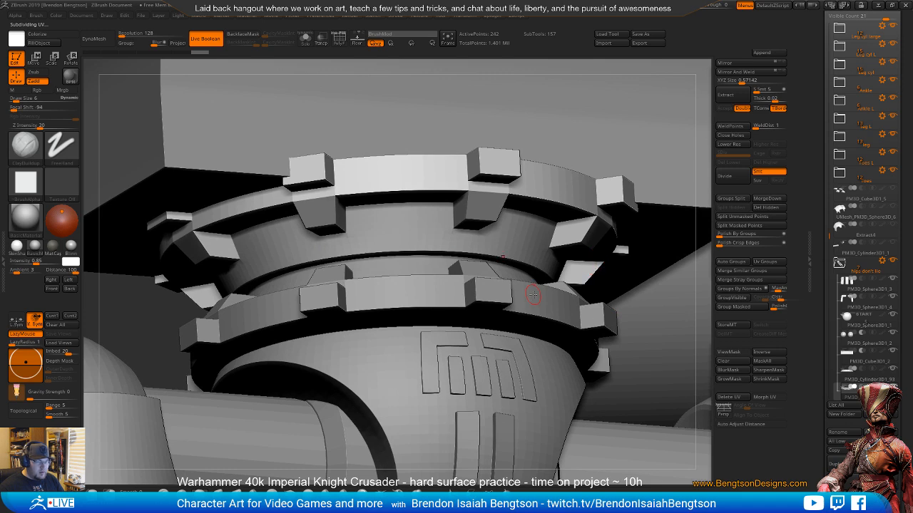
- Isolate the upper collar with its polygroups shown and shrink its flat circular underside with the ZModeler polygon action Scale, target Polygroup All
key(ctrl+shift+f)
key(shift+f)
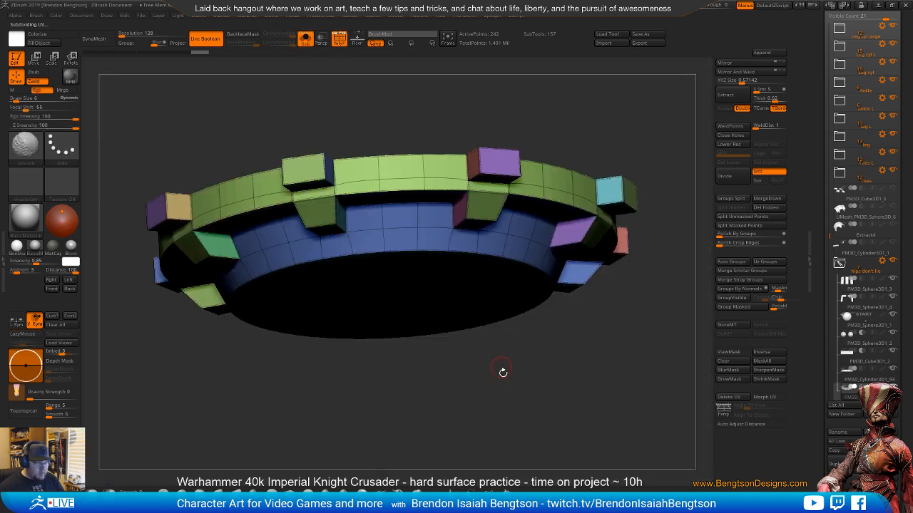
drag(503, 372, 457, 228)
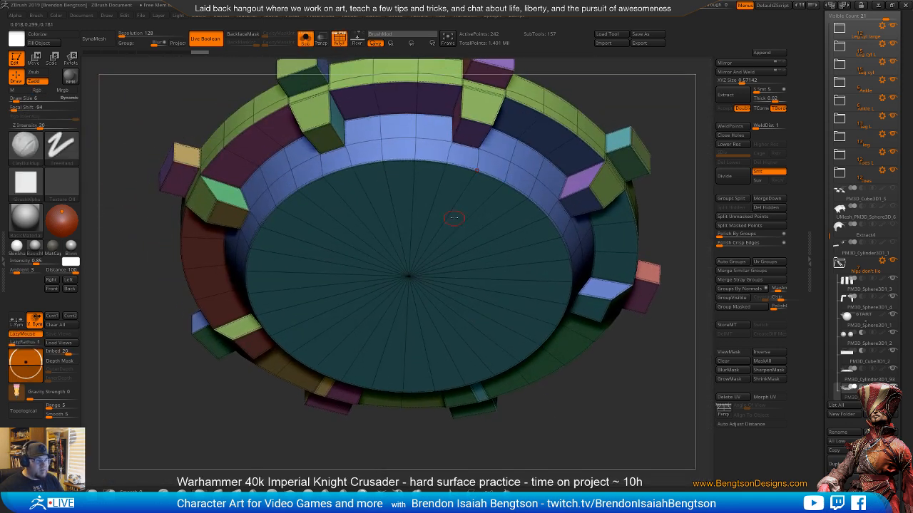
key(b)
key(z)
key(m)
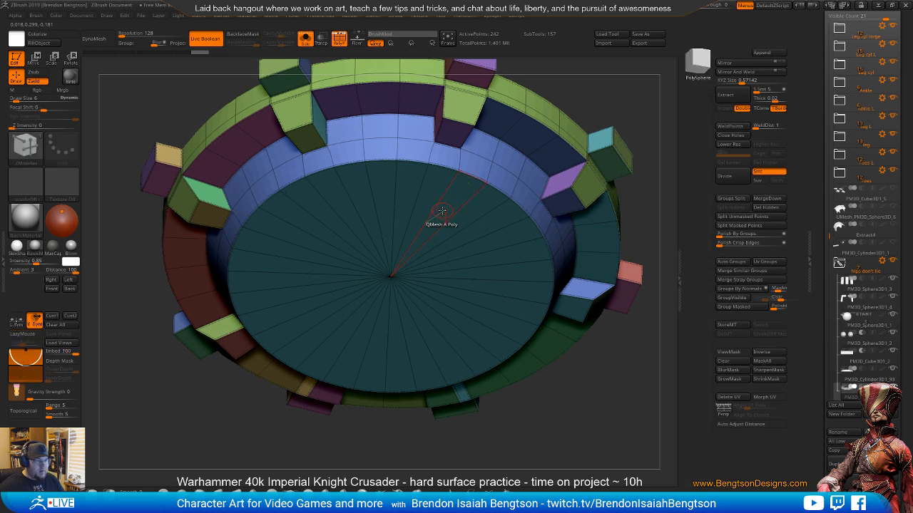
key(space)
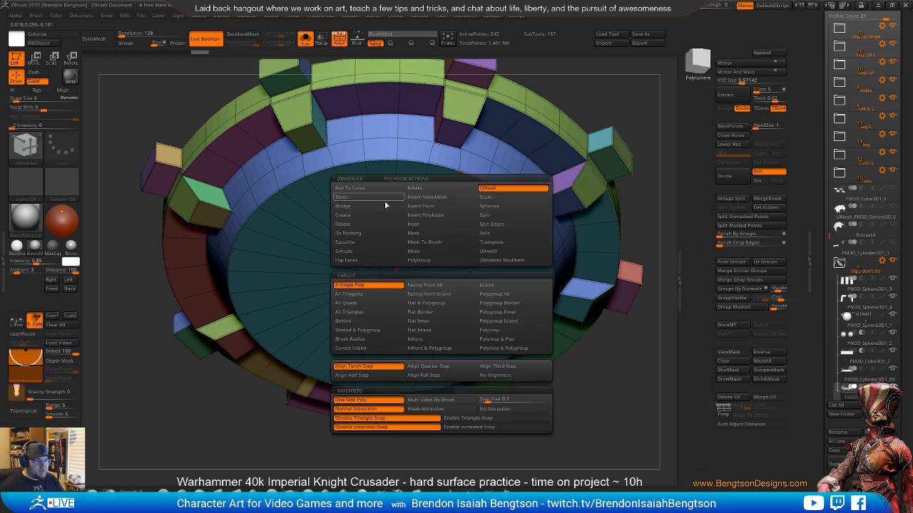
click(485, 196)
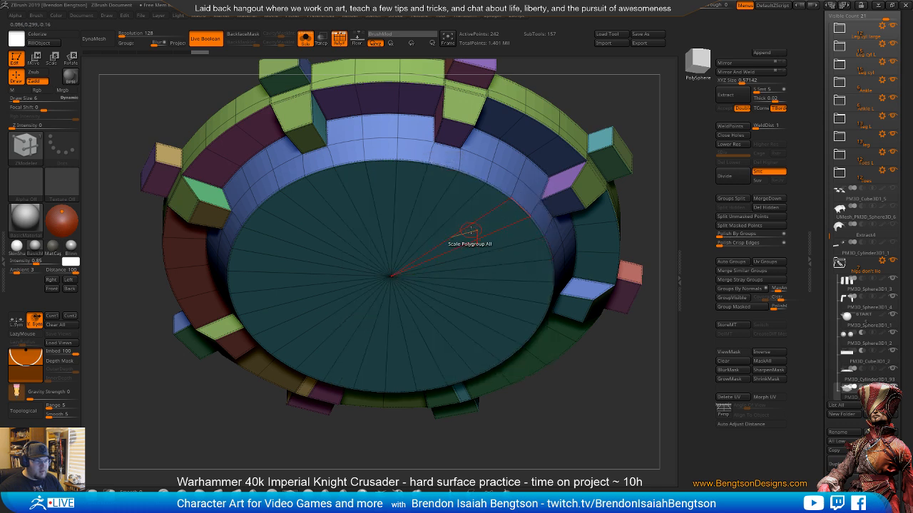
drag(446, 239, 459, 229)
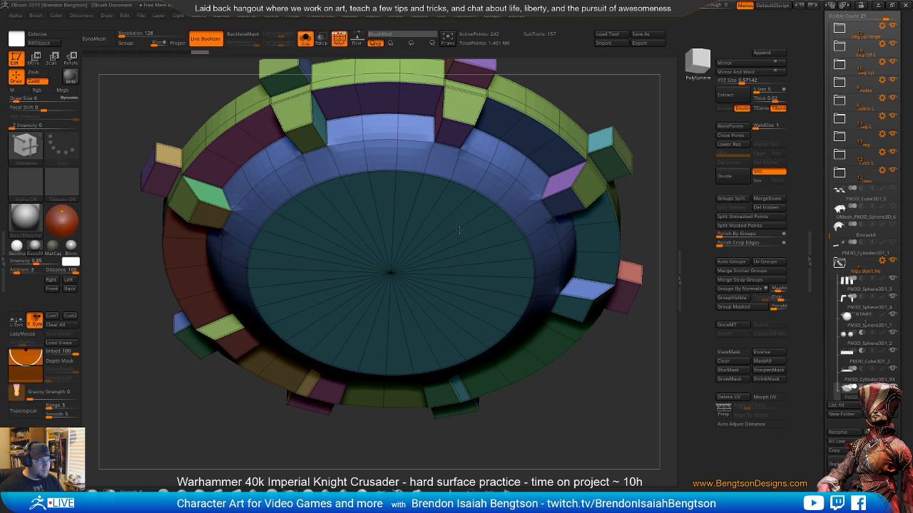
key(ctrl+d)
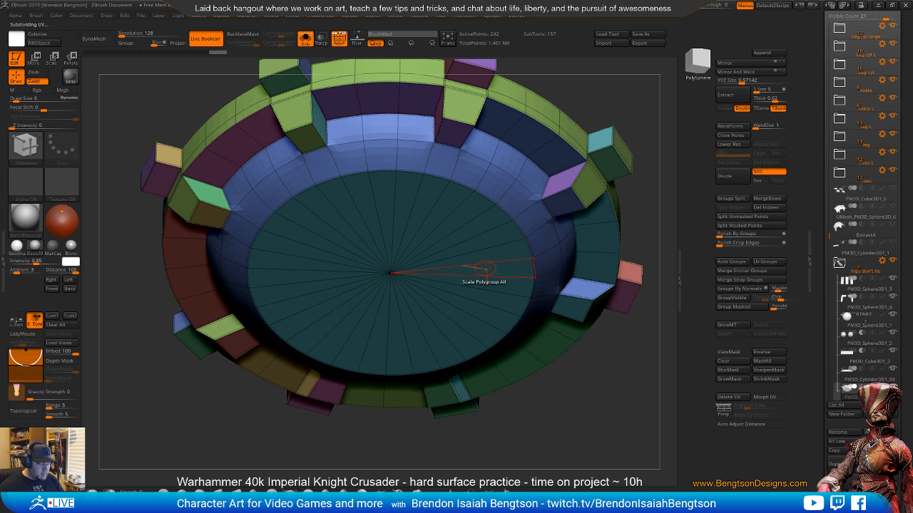
- Hide the polygroups, show the whole model again and check the two stacked collars from the front
key(shift+f)
shift+right_drag(493, 250, 486, 233)
alt+right_drag(486, 233, 399, 268)
key(shift+s)
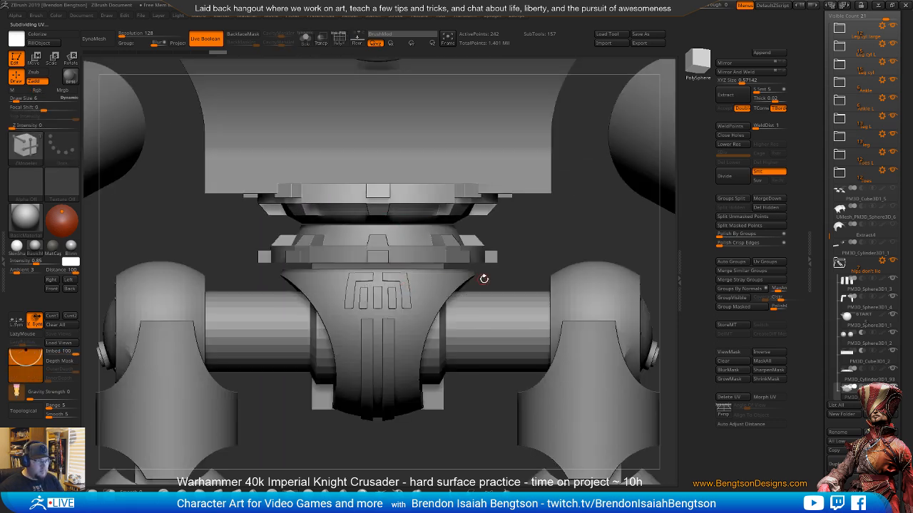
- Select the large cylinder that cuts the curved recess under the torso and switch to the ClayBuildup brush
key(f)
right_drag(531, 234, 439, 178)
alt+click(438, 176)
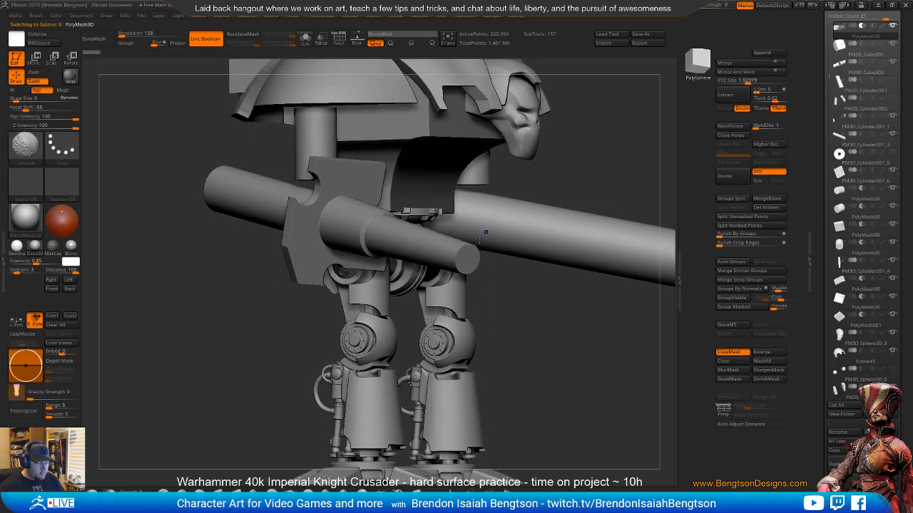
alt+click(465, 229)
key(b)
key(c)
key(b)
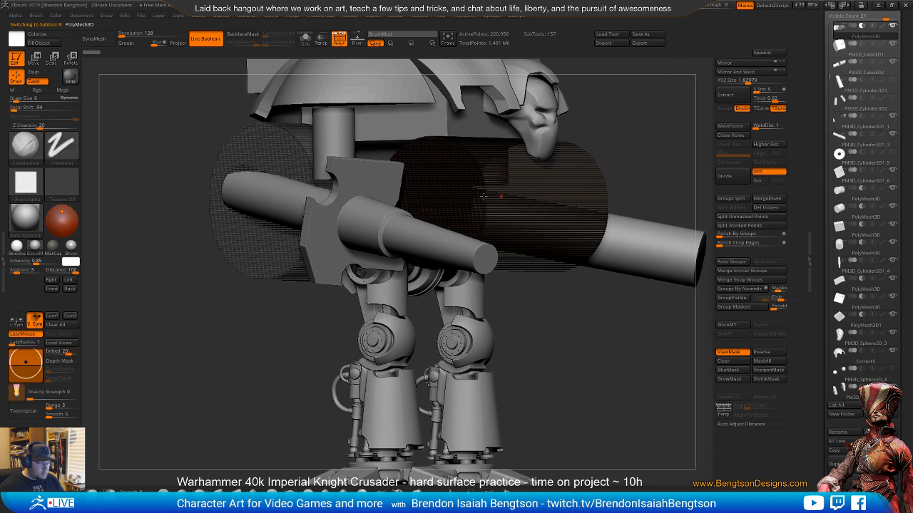
- Reselect the pair of recess-cutting cylinders under the torso, activate the Move gizmo and mask the front cylinder from the side
alt+click(489, 186)
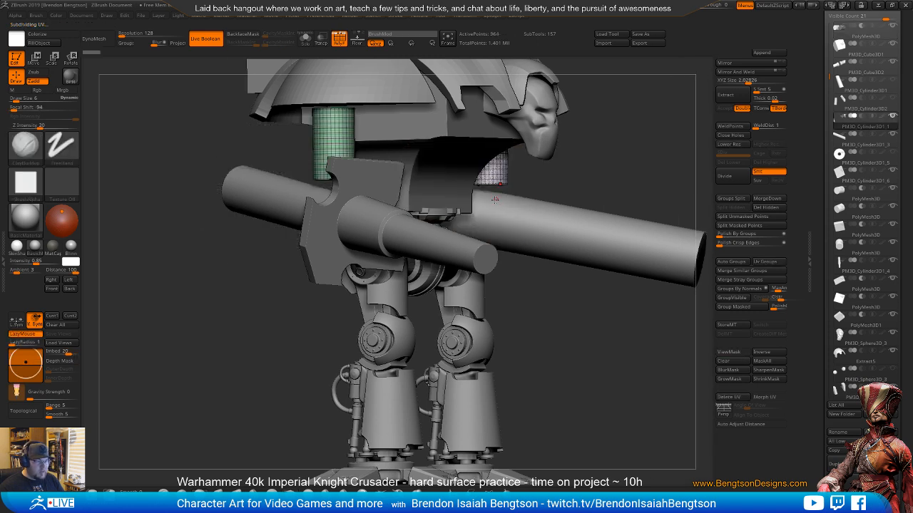
alt+click(460, 199)
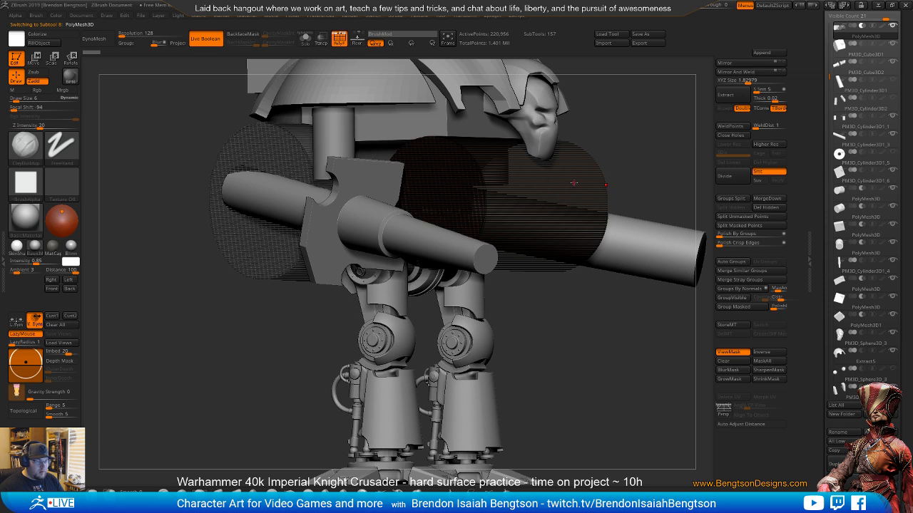
key(w)
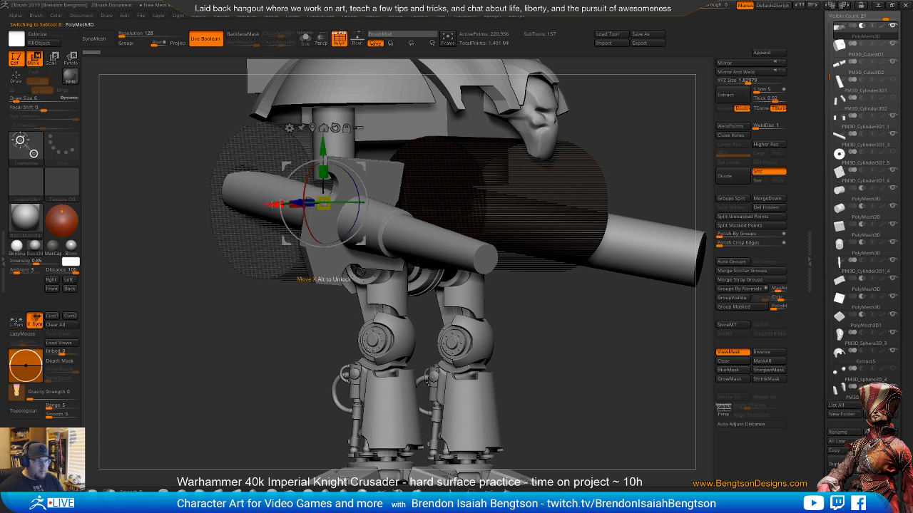
mouse_move(619, 153)
ctrl+mouse_down()
mouse_move(660, 163)
mouse_move(653, 134)
ctrl+mouse_up()
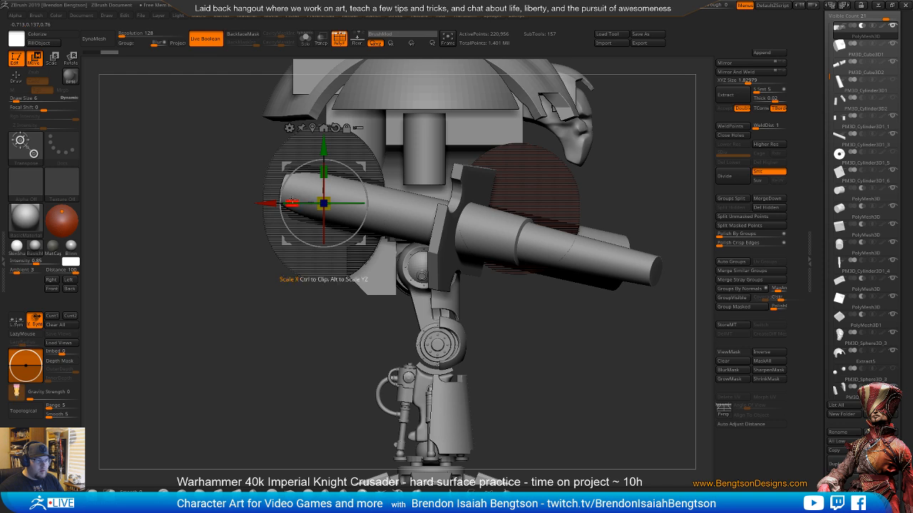
mouse_move(647, 103)
ctrl+mouse_down()
mouse_move(499, 141)
mouse_move(423, 304)
ctrl+mouse_up()
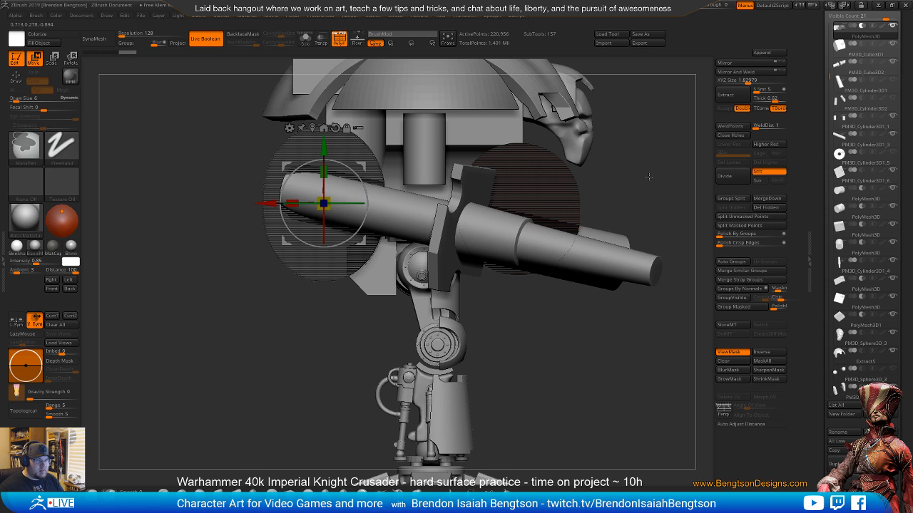
ctrl+drag(661, 102, 411, 375)
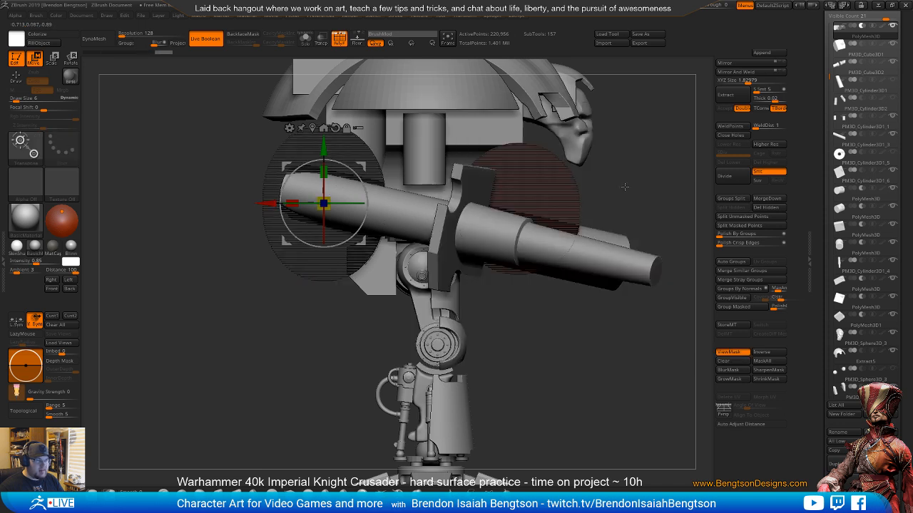
drag(626, 186, 614, 187)
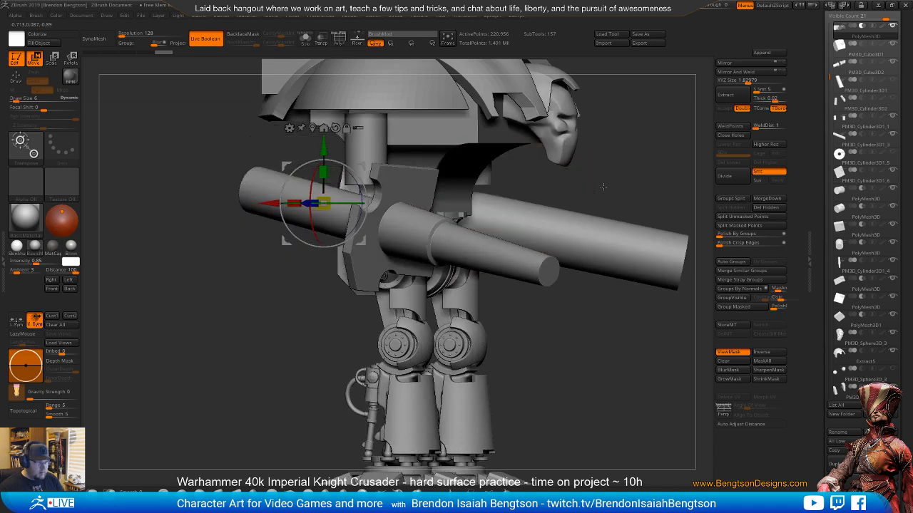
- Shift the arm-gun cylinders slightly along the gizmo's red axis, check them from the front and return to Draw mode
drag(272, 203, 285, 207)
mouse_move(579, 315)
mouse_down()
mouse_move(569, 296)
mouse_move(562, 323)
mouse_move(515, 315)
mouse_move(531, 322)
mouse_move(525, 326)
mouse_move(571, 323)
mouse_move(432, 291)
mouse_move(461, 306)
mouse_up()
key(q)
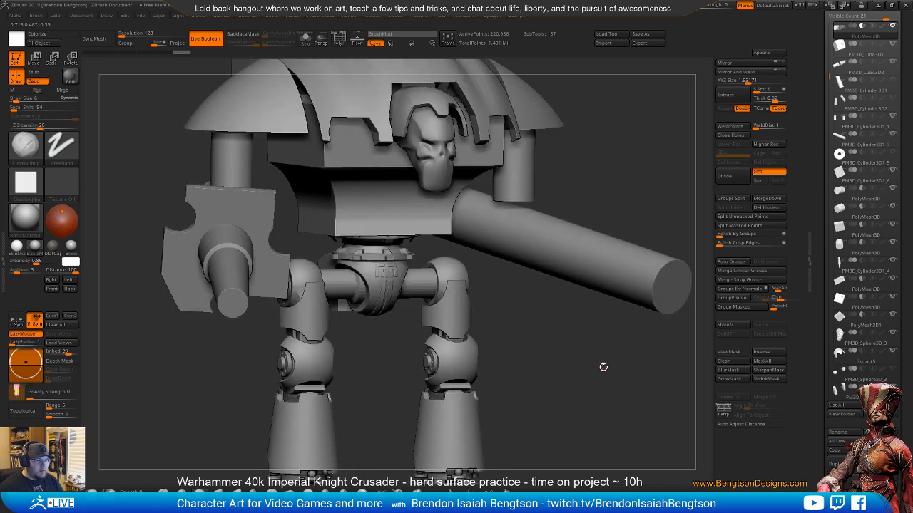
- Turn on perspective view and make the toothed waist ring below the torso the active subtool
alt+drag(603, 369, 577, 339)
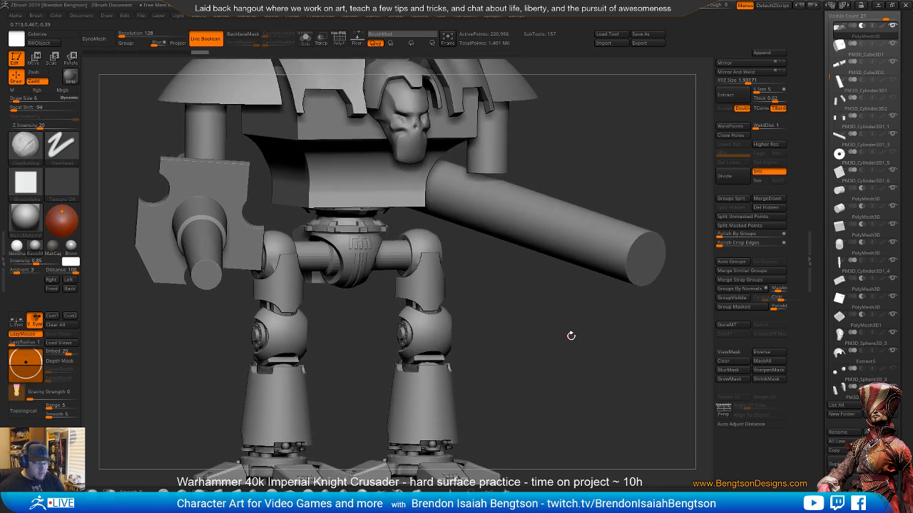
key(p)
drag(424, 344, 434, 300)
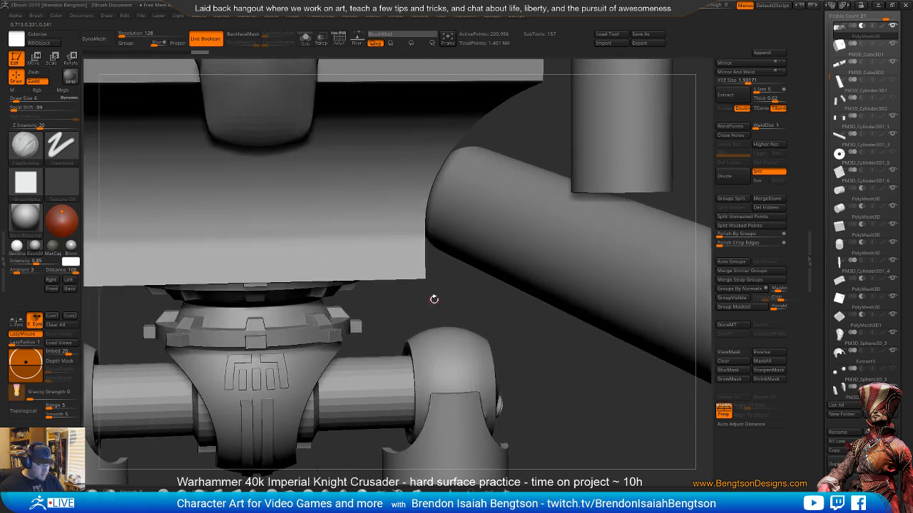
click(435, 300)
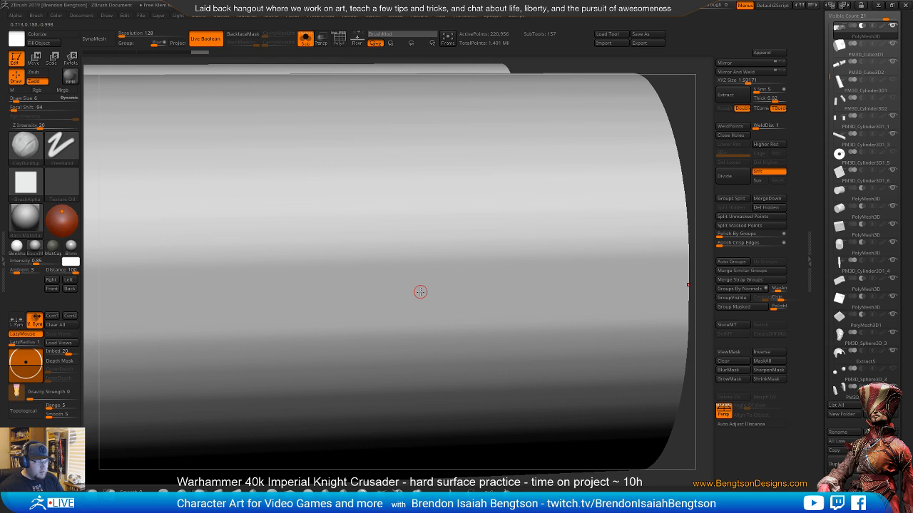
key(ctrl+shift+s)
alt+click(298, 298)
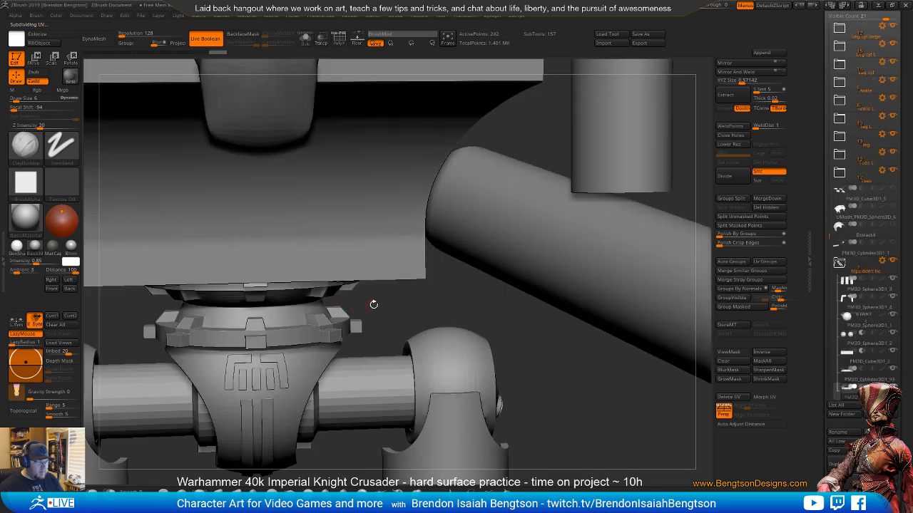
- Isolate and frame the waist ring with its polyframe shown, and switch to the ZModeler brush
key(ctrl+shift+s)
drag(501, 262, 462, 287)
key(shift+f)
key(f)
key(b)
key(z)
key(m)
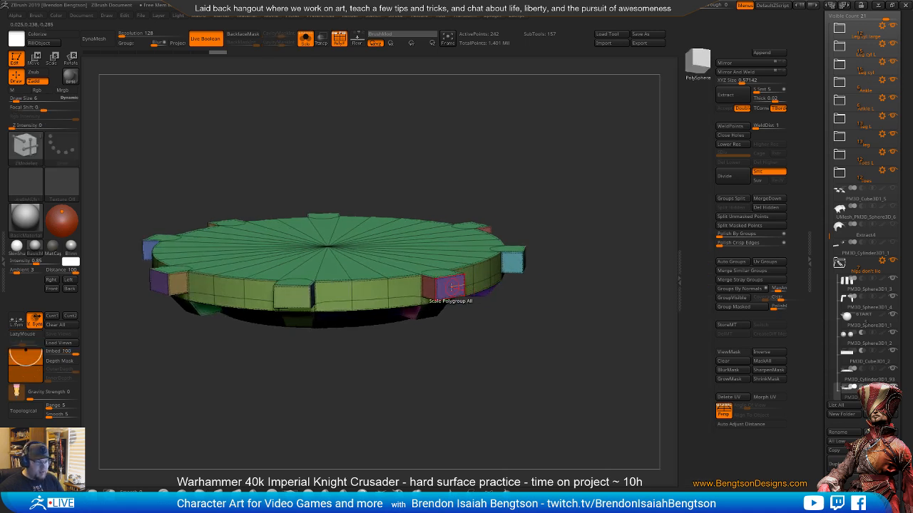
- Using the QMesh polygon action on single polygons, push the ring's protruding upper teeth in flush with the rim
key(space)
click(523, 188)
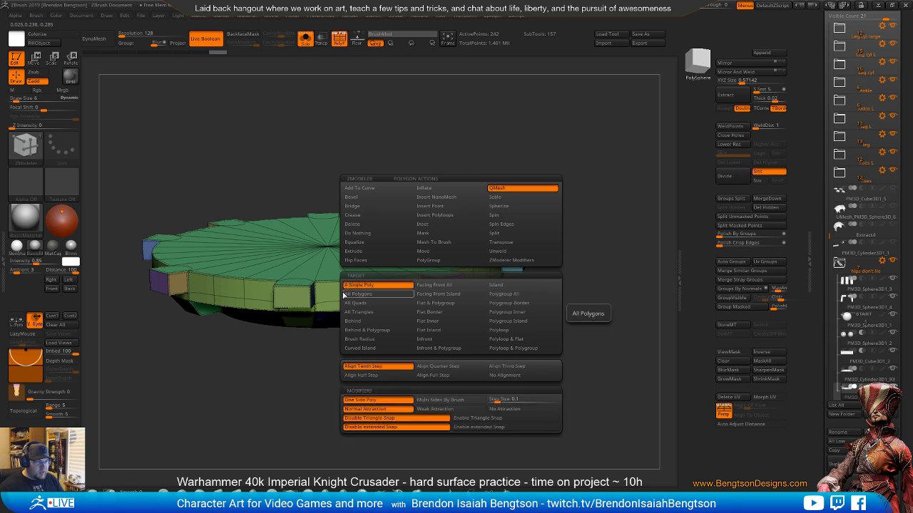
click(357, 294)
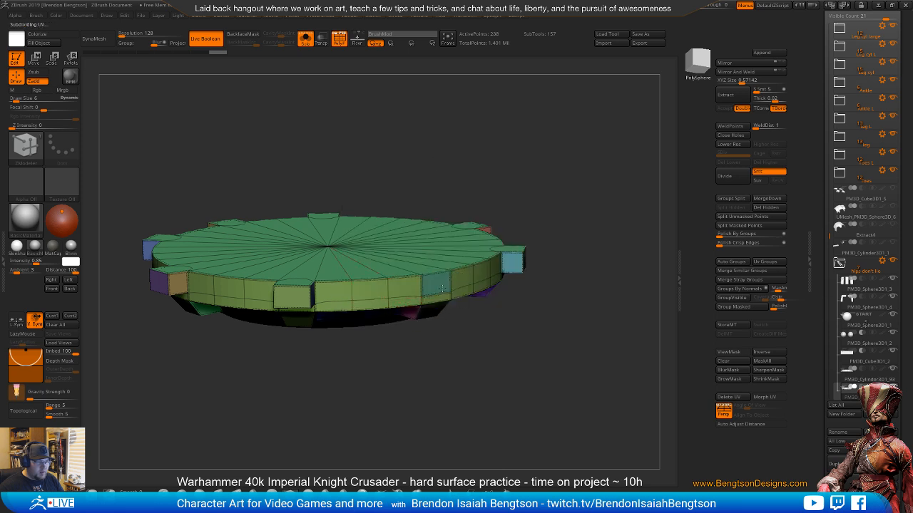
drag(549, 314, 527, 288)
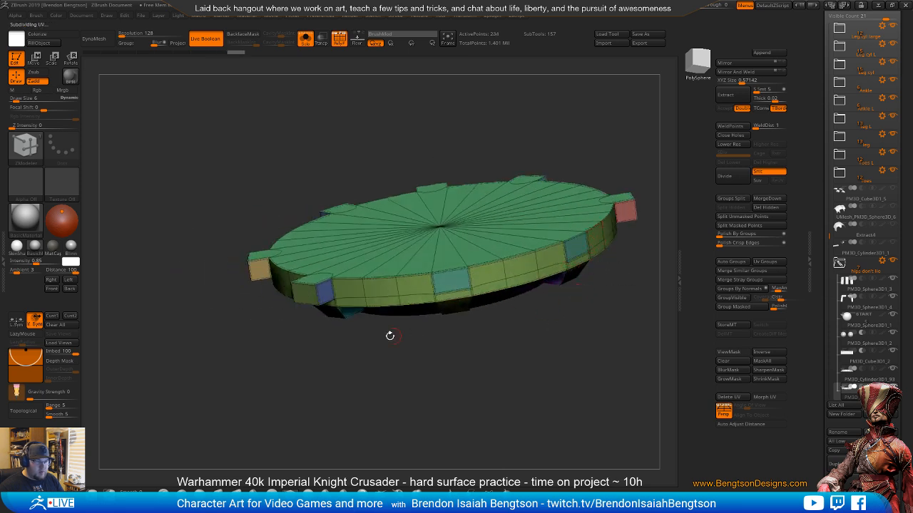
drag(390, 335, 391, 321)
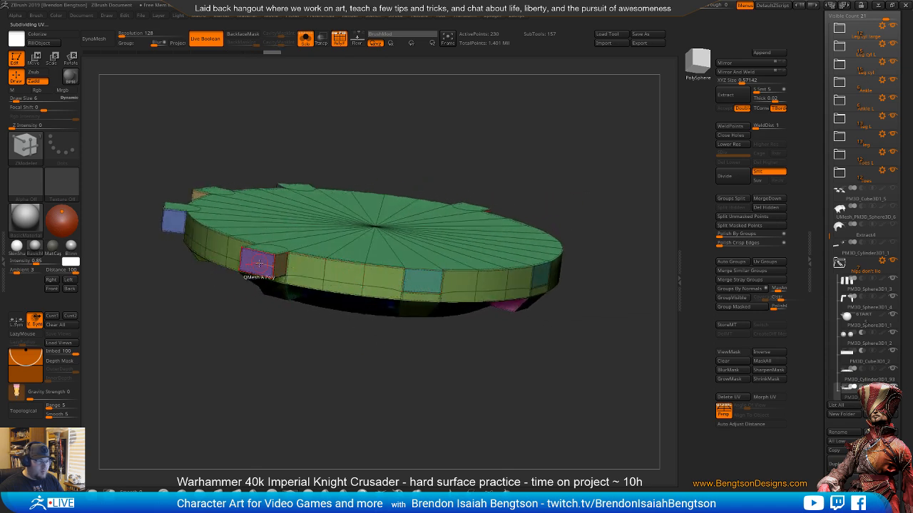
drag(259, 264, 215, 258)
alt+drag(161, 242, 265, 255)
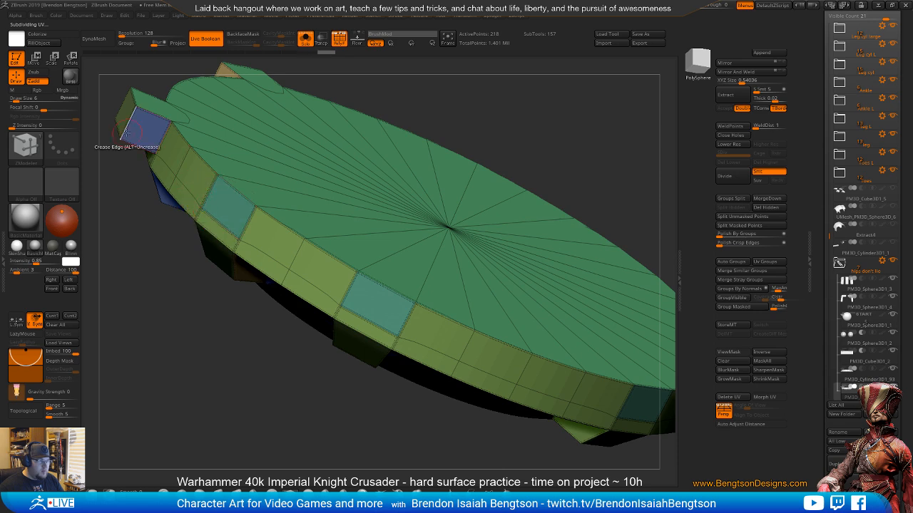
drag(139, 175, 249, 248)
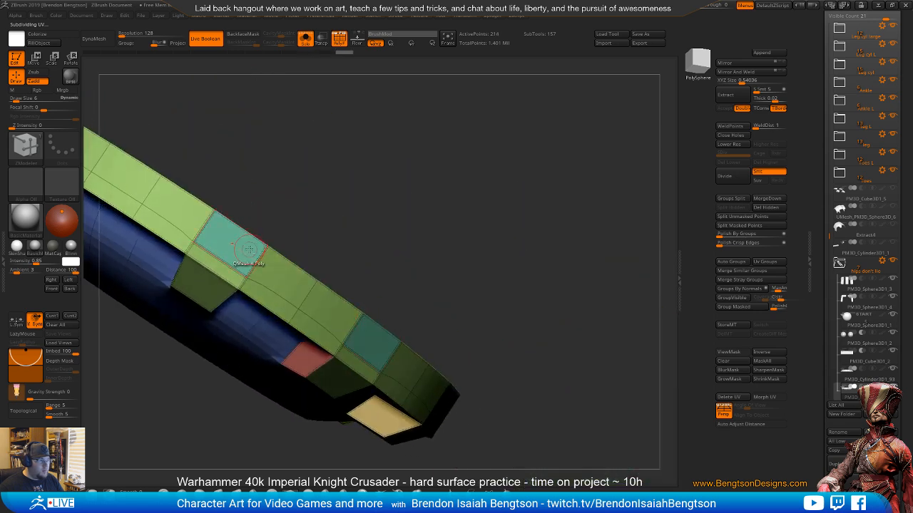
right_drag(249, 249, 325, 275)
drag(191, 141, 160, 132)
right_drag(161, 132, 333, 262)
alt+right_drag(501, 380, 441, 292)
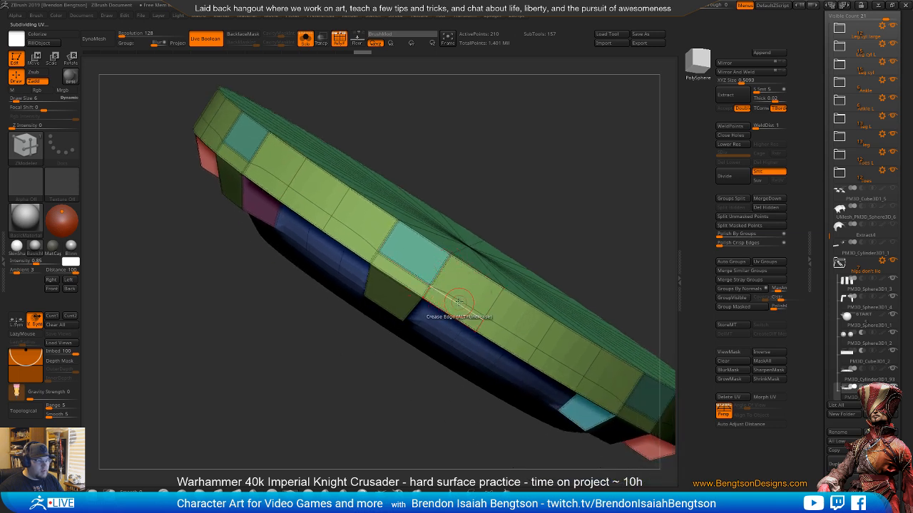
- Delete the complete edge loop running around the middle of the waist ring's upper rim
key(space)
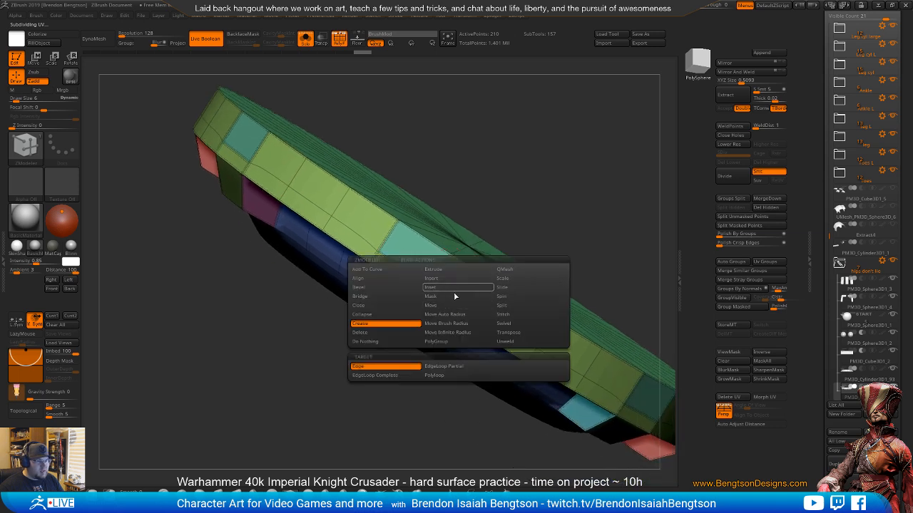
click(363, 332)
click(435, 366)
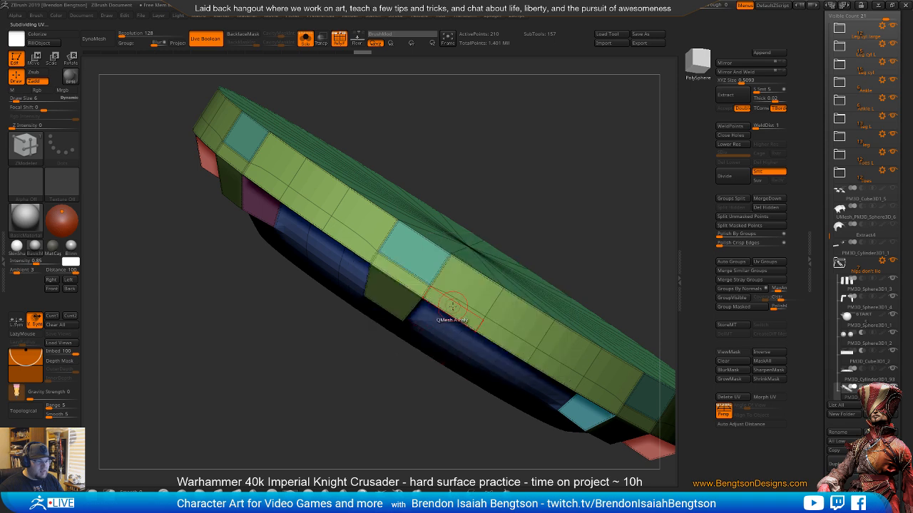
click(428, 299)
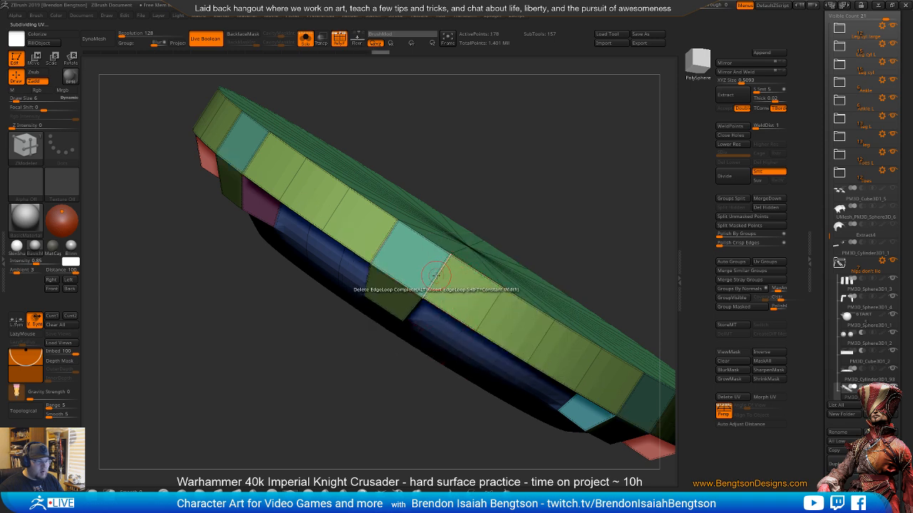
- Set the edge action to Crease with the Edge target and rework the creases around the flattened tooth faces on the rim
key(space)
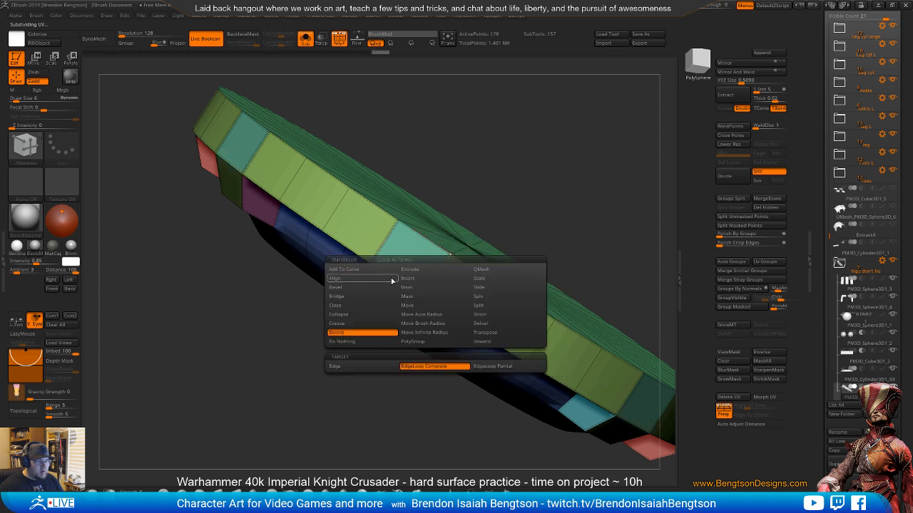
click(362, 323)
click(362, 365)
click(412, 366)
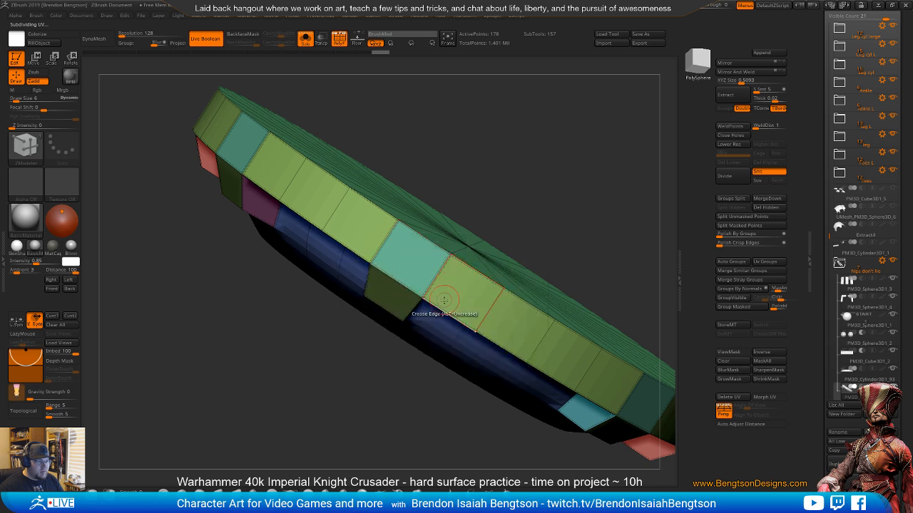
right_drag(333, 221, 494, 303)
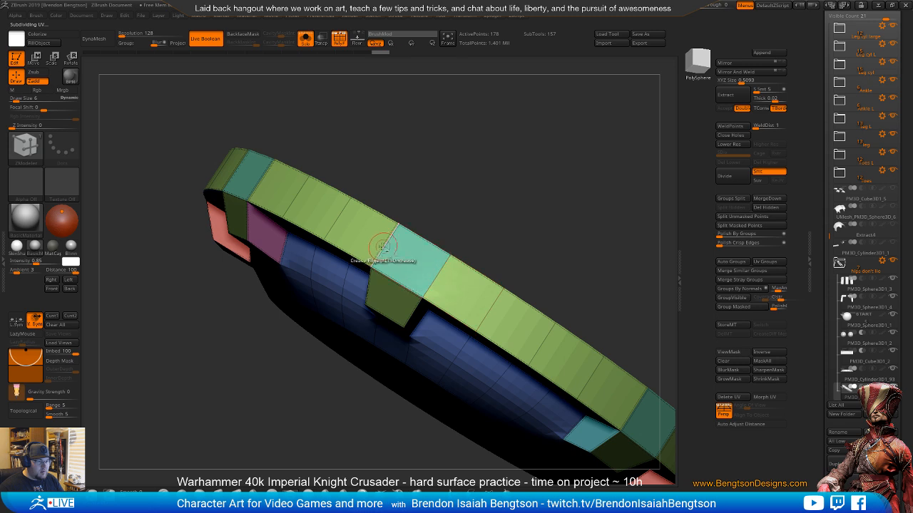
right_drag(325, 214, 335, 235)
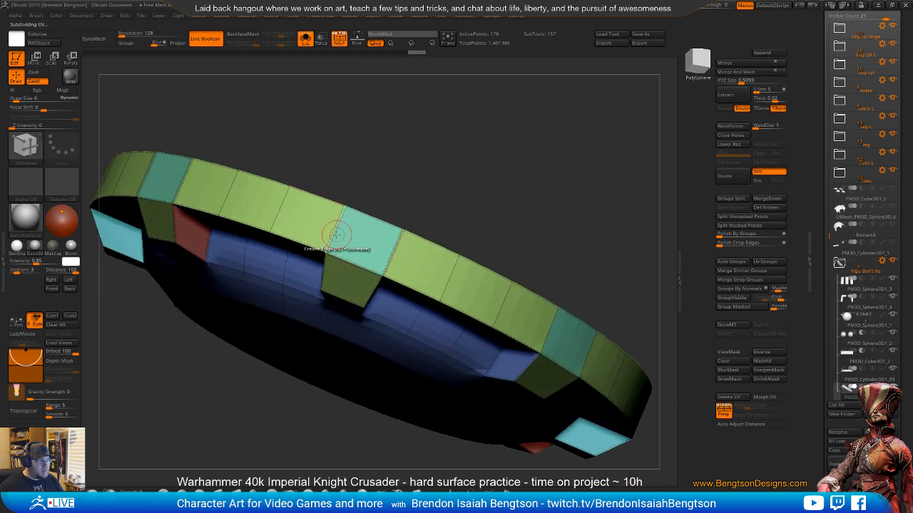
click(360, 263)
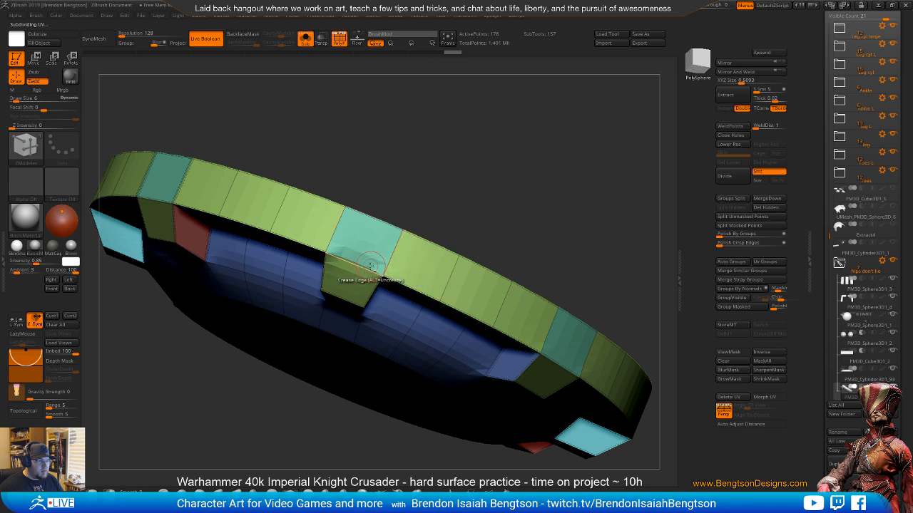
right_drag(358, 261, 370, 278)
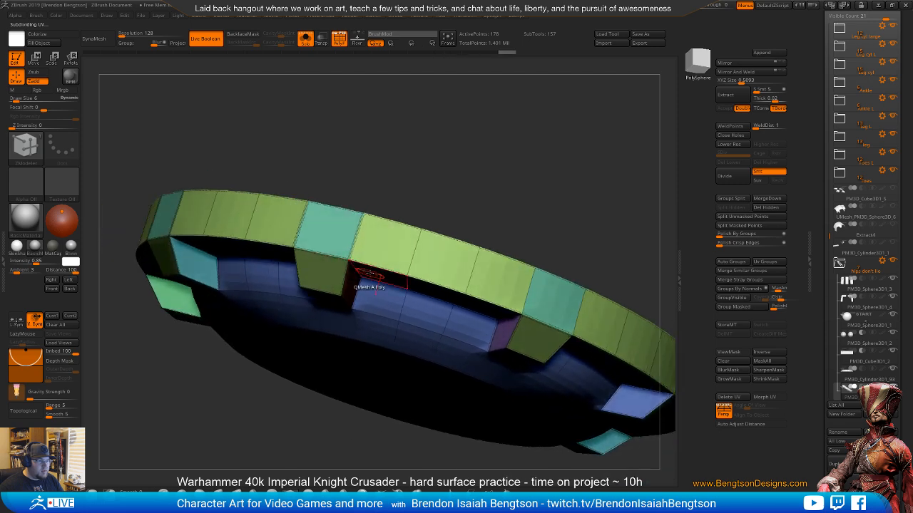
right_drag(292, 214, 448, 289)
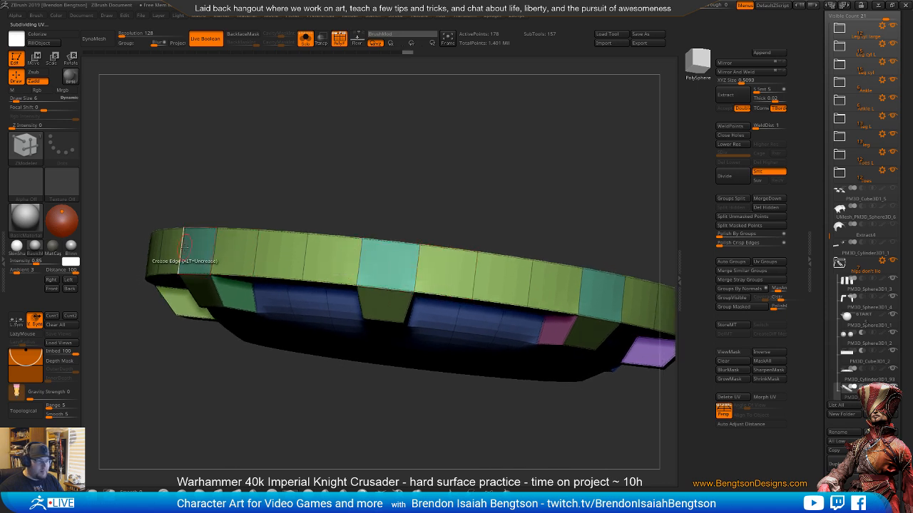
mouse_move(207, 253)
right_down()
mouse_move(403, 264)
mouse_move(293, 278)
right_up()
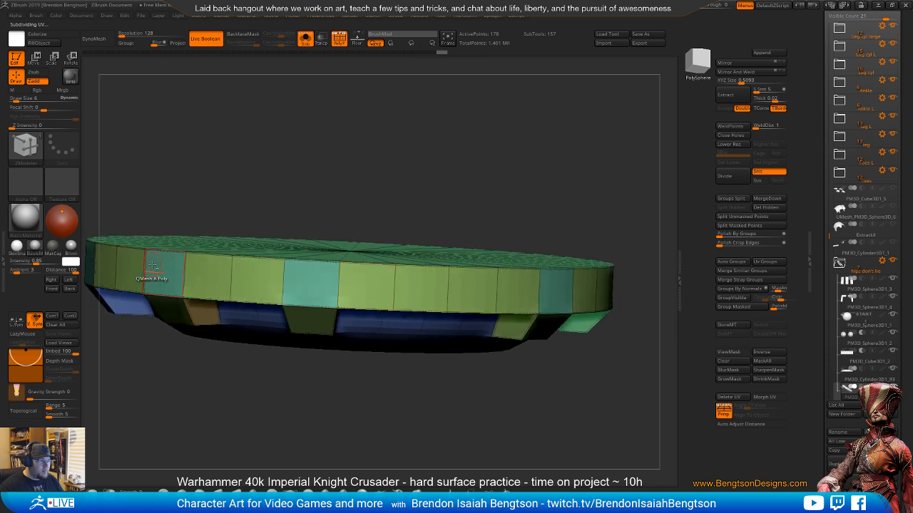
right_drag(147, 263, 306, 254)
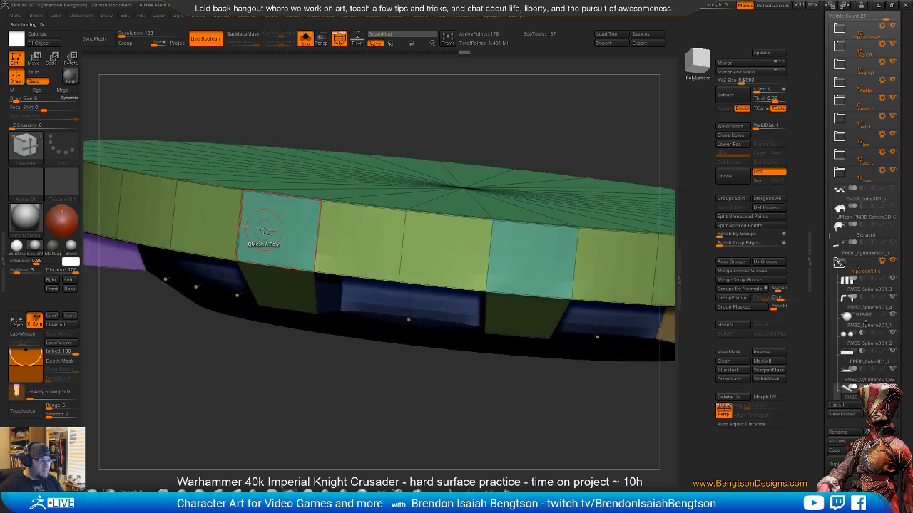
right_drag(240, 225, 500, 278)
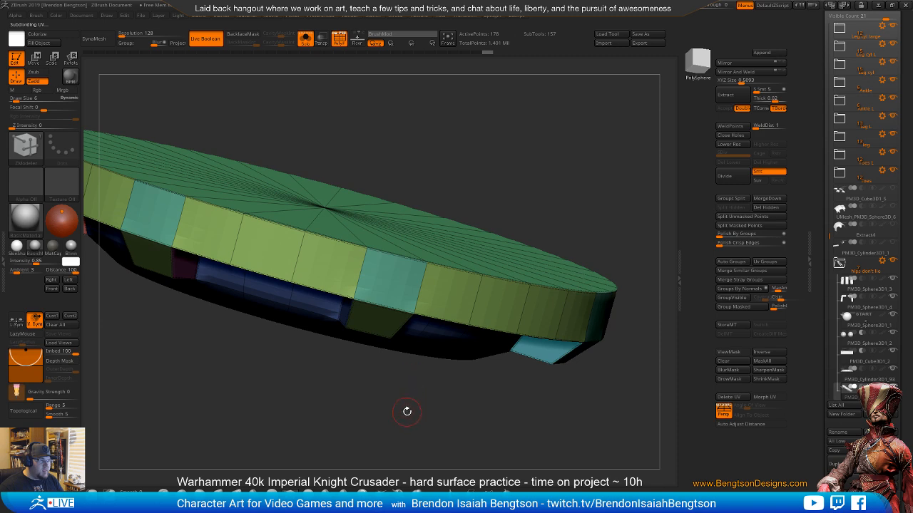
right_drag(408, 408, 478, 294)
- Hide the polyframe, bring the full mech back into view and switch to the ClayBuildup brush
key(shift+f)
key(shift+alt+s)
mouse_move(491, 352)
right_down()
mouse_move(574, 381)
mouse_move(378, 380)
mouse_move(552, 388)
mouse_move(525, 292)
mouse_move(509, 294)
mouse_move(530, 346)
right_up()
key(b)
key(c)
key(b)
key(space)
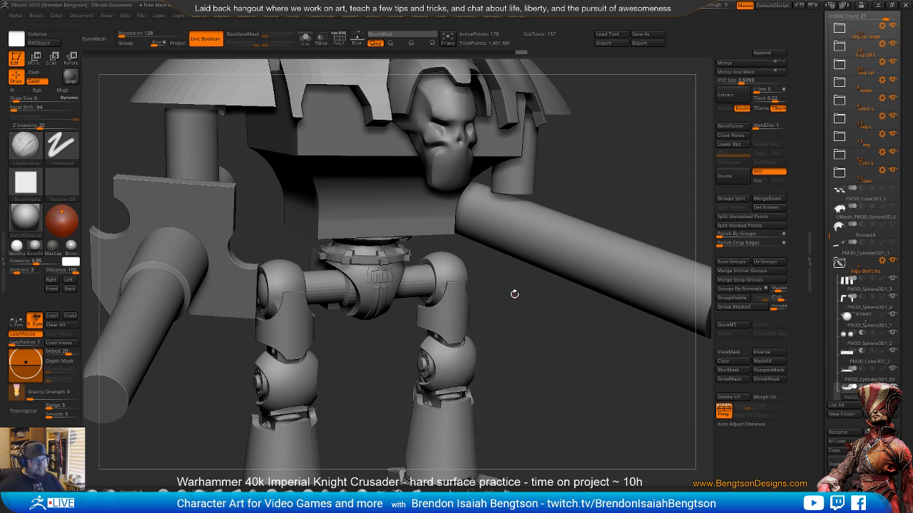
- Examine the mech's waist and pelvis, and compare them with the reference photo of the red Imperial Knight
drag(505, 360, 537, 375)
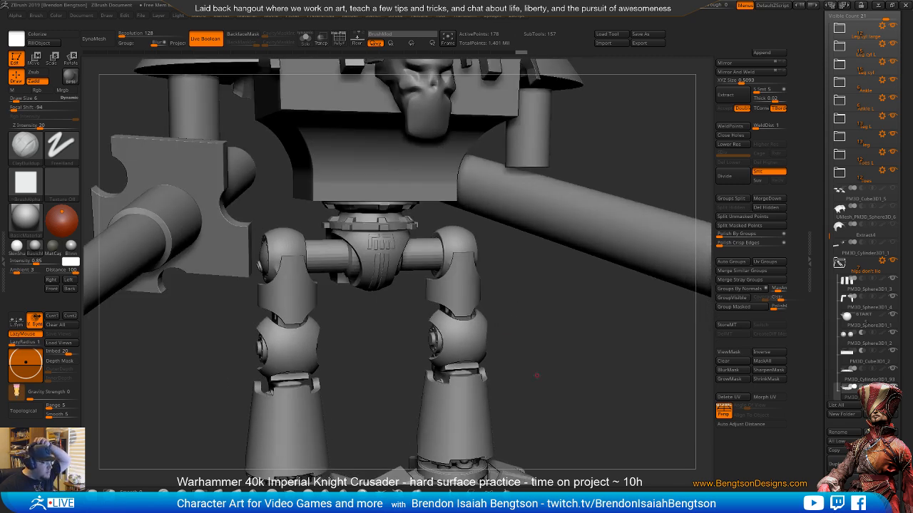
drag(589, 389, 363, 259)
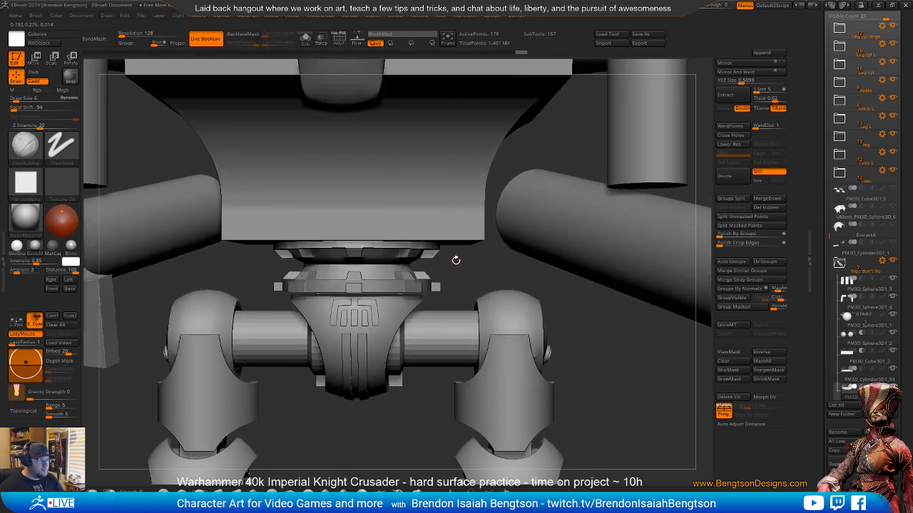
drag(475, 263, 492, 253)
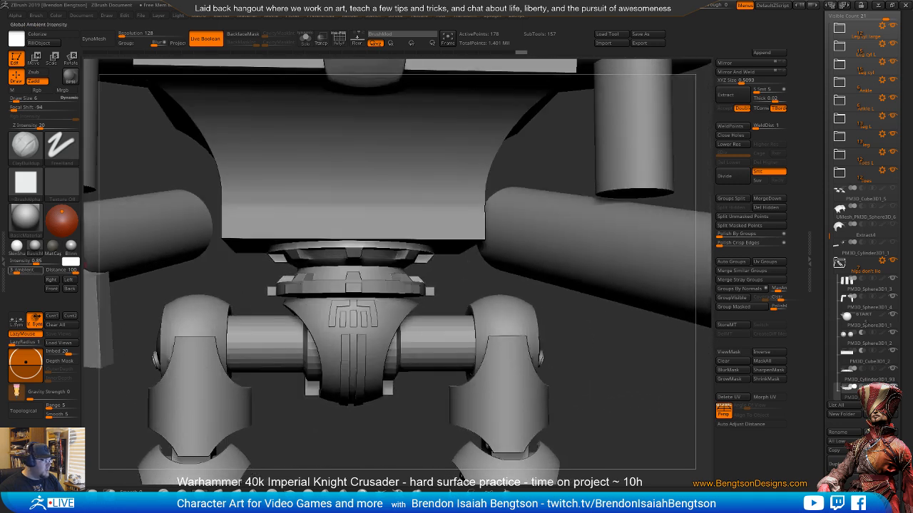
drag(1, 263, 285, 244)
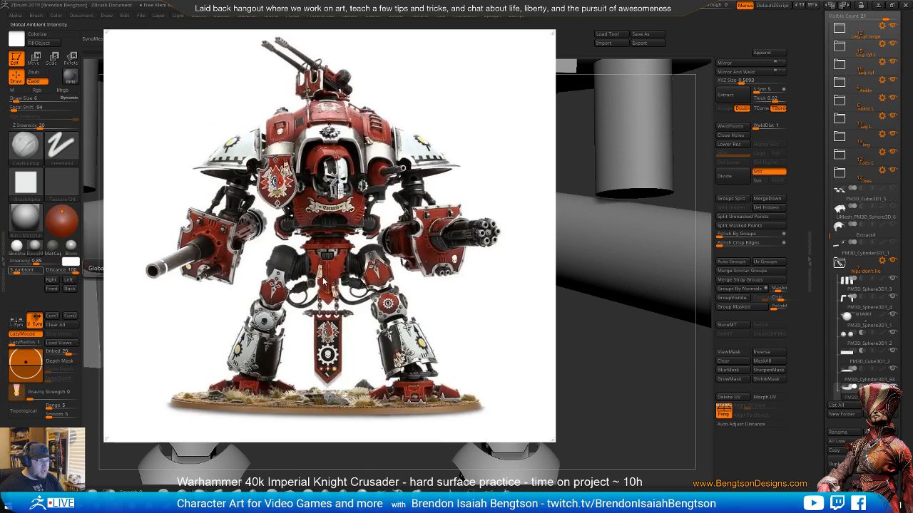
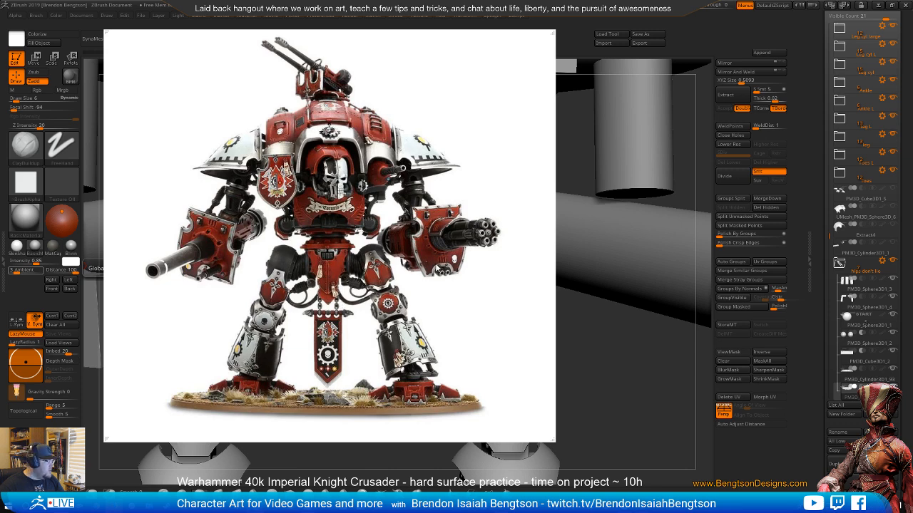
key(alt+Tab)
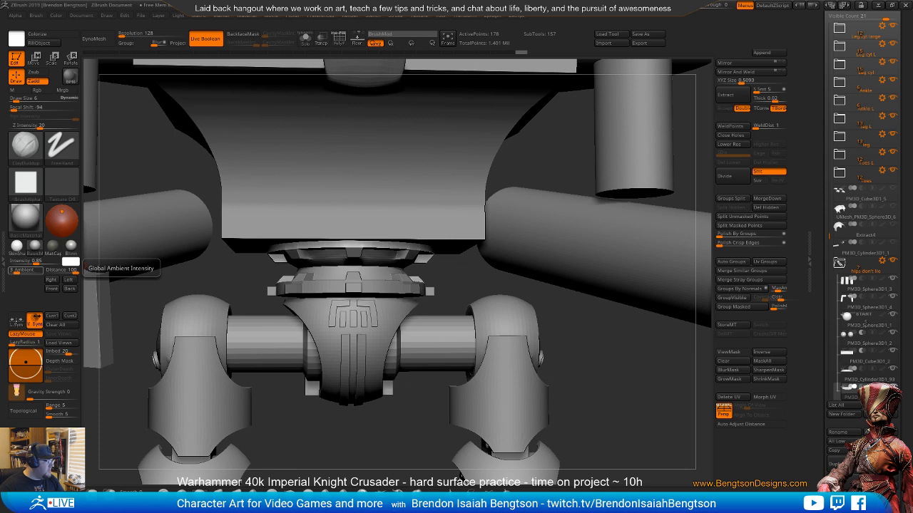
key(alt+Tab)
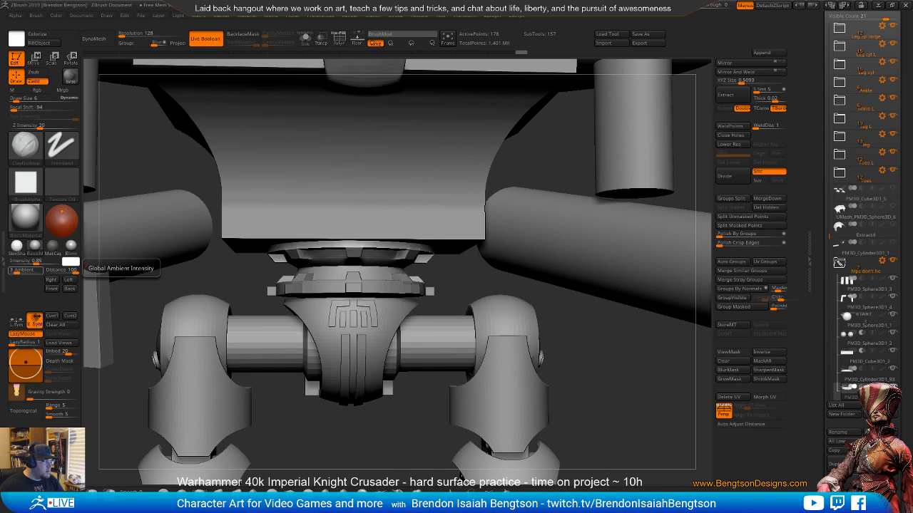
- Duplicate the pelvis sphere subtool and move the copy to the first position in the hips folder
right_drag(386, 315, 292, 278)
alt+click(313, 323)
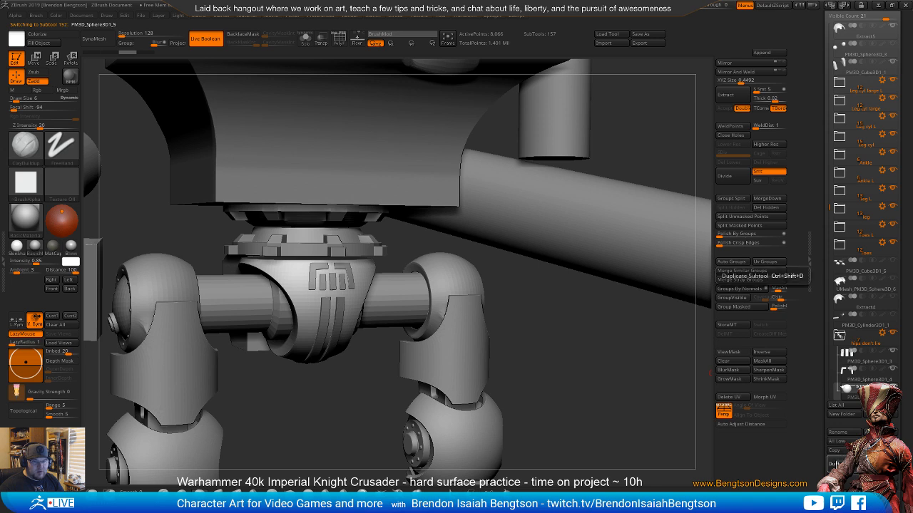
click(835, 464)
click(871, 415)
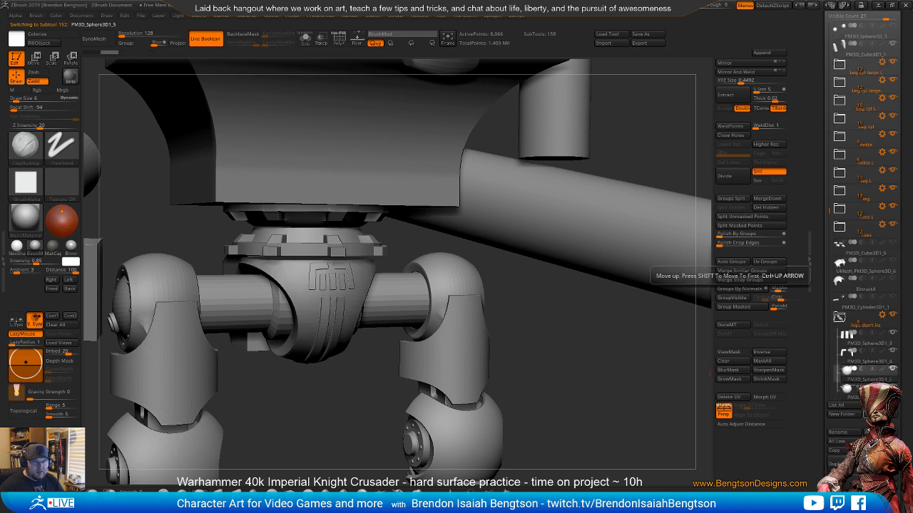
click(871, 415)
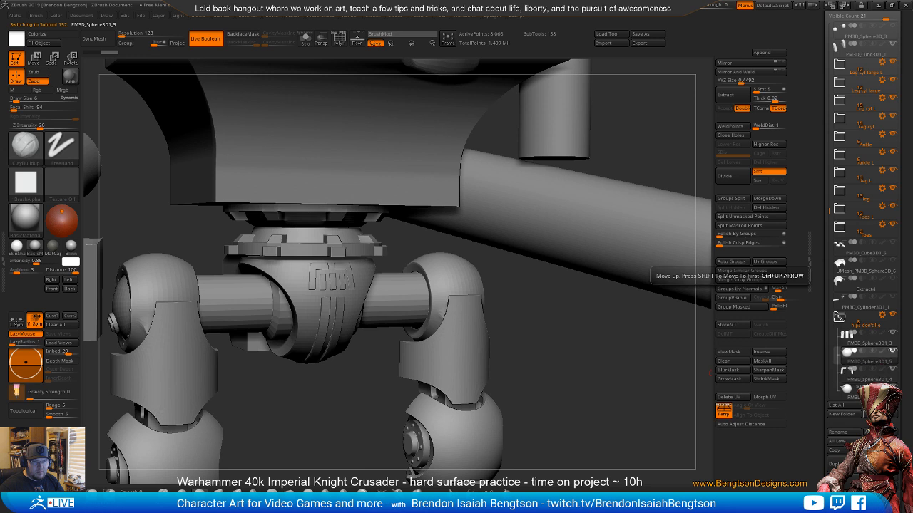
click(872, 414)
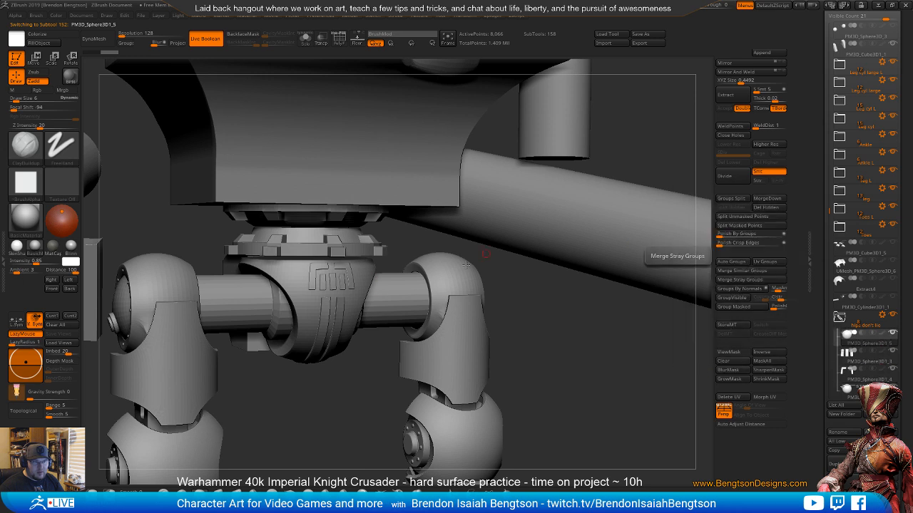
- Scale the duplicated pelvis sphere up uniformly until it encloses the original, and lower it by about 0.08
drag(587, 320, 681, 163)
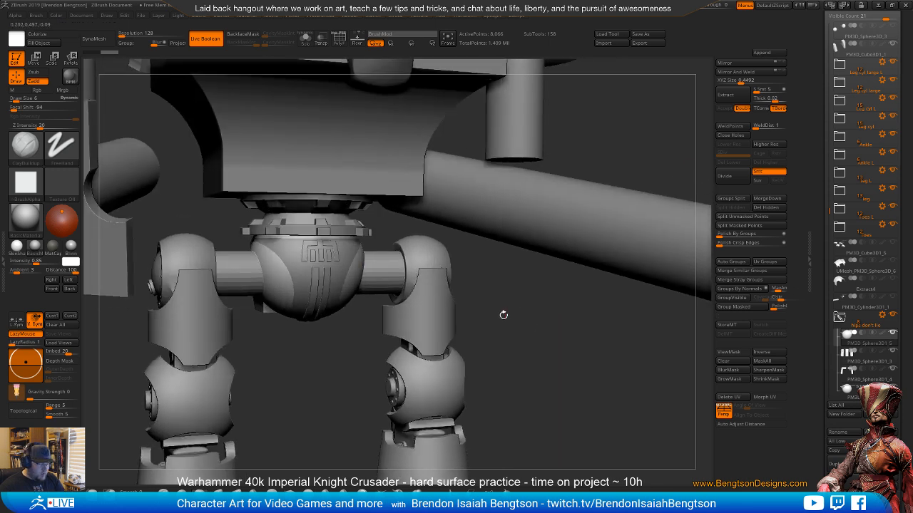
key(w)
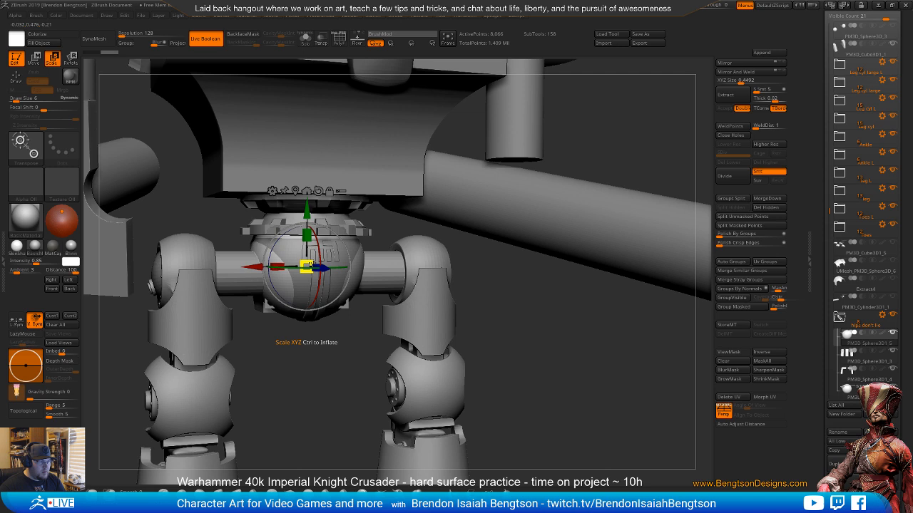
drag(310, 263, 330, 262)
drag(307, 208, 307, 229)
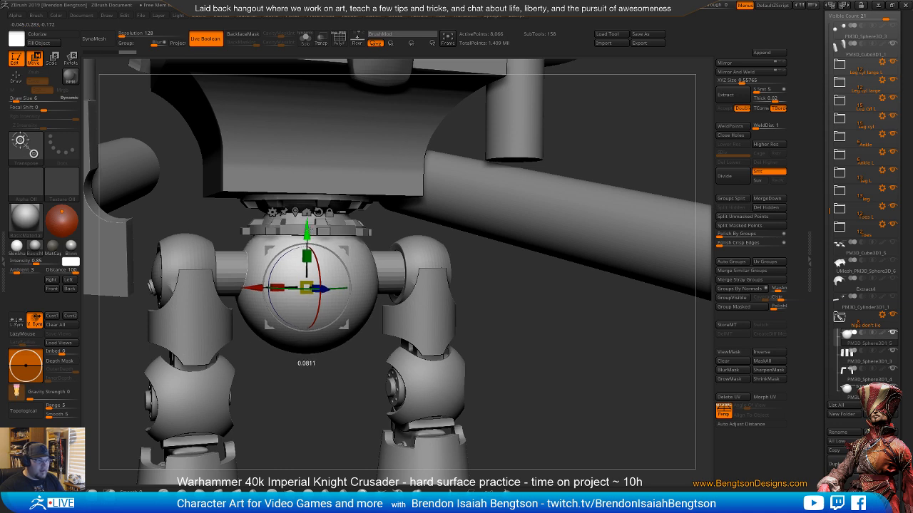
drag(428, 307, 576, 325)
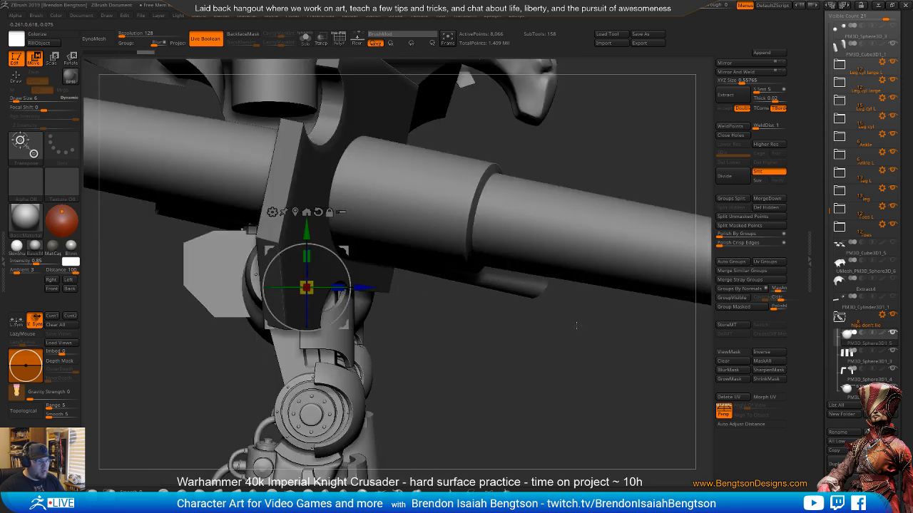
drag(456, 347, 367, 304)
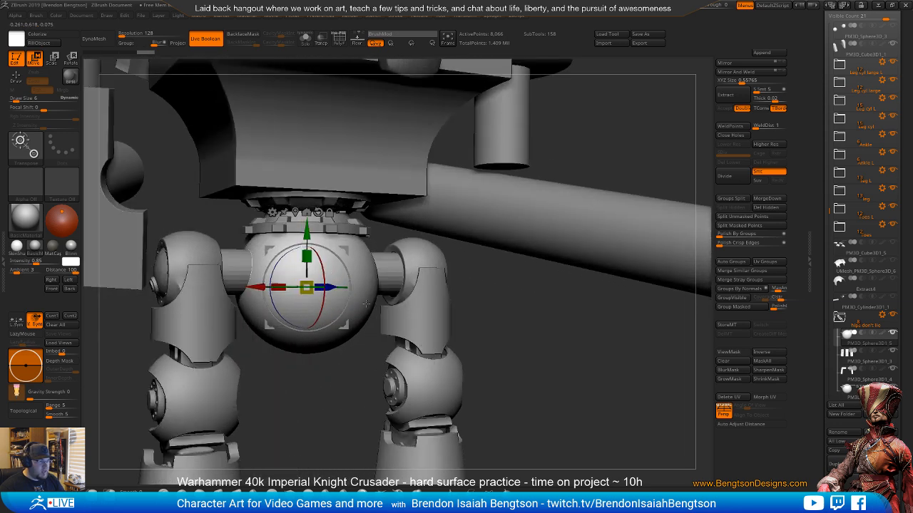
- Enlarge the sphere copy uniformly by about 1.54, lower it slightly and narrow it sideways to about 0.72 into an egg shape
drag(310, 285, 361, 285)
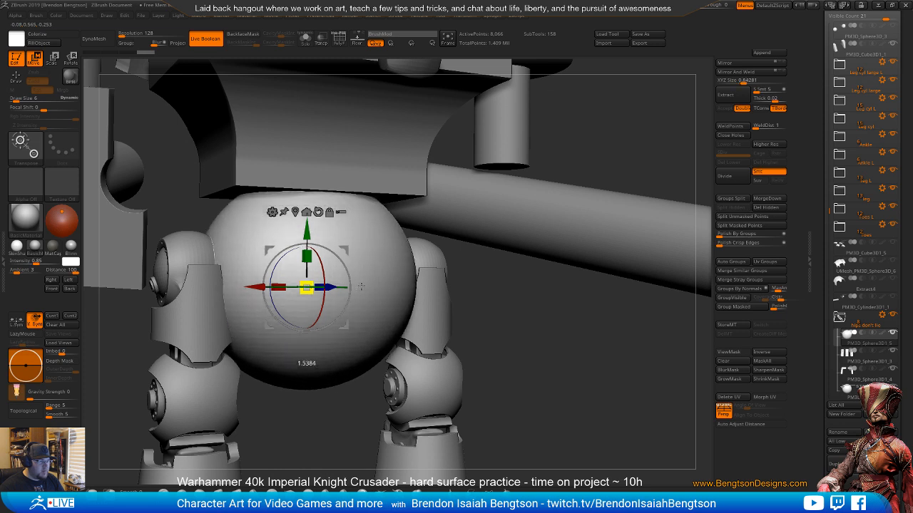
drag(464, 306, 511, 311)
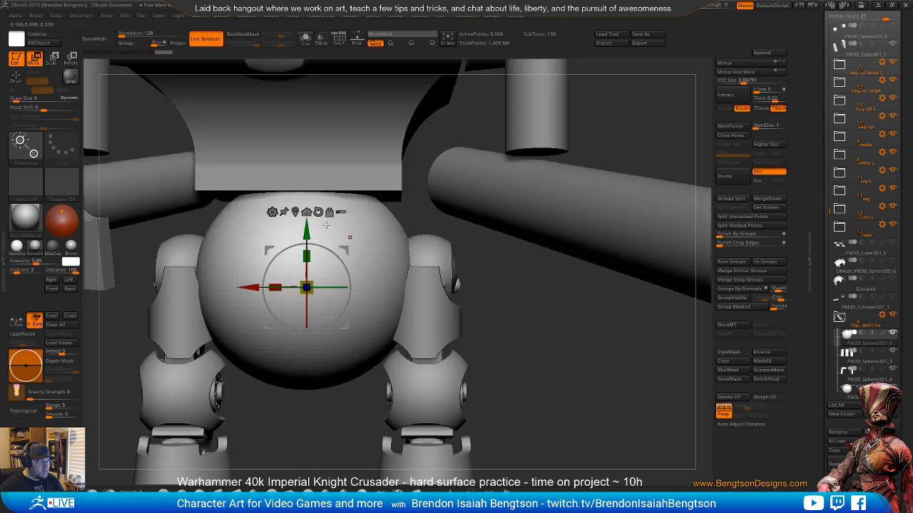
mouse_move(307, 229)
mouse_down()
mouse_move(306, 270)
mouse_move(307, 238)
mouse_up()
drag(525, 329, 370, 320)
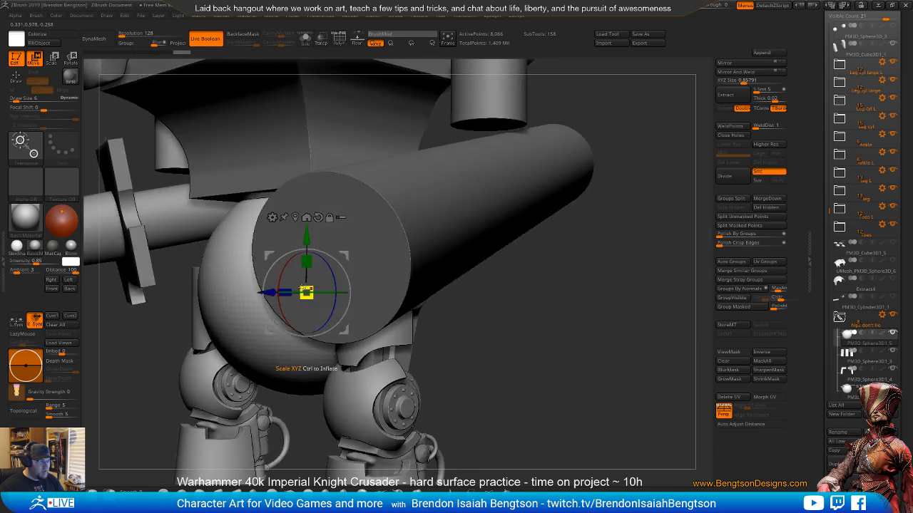
drag(303, 288, 313, 313)
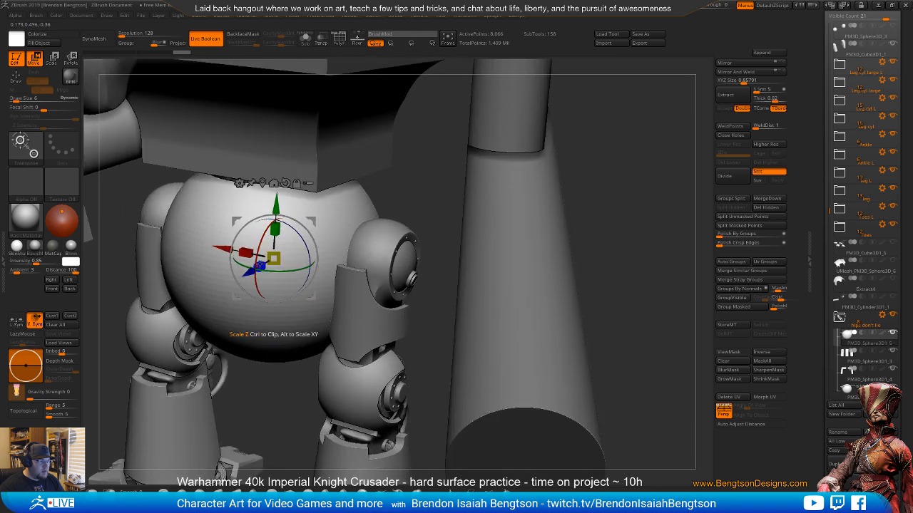
mouse_move(273, 258)
mouse_down()
mouse_move(281, 246)
mouse_move(273, 273)
mouse_up()
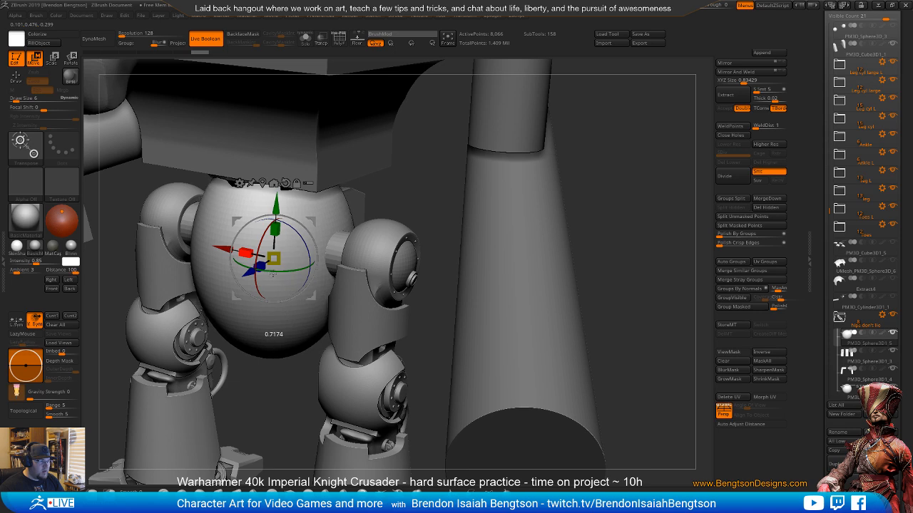
- Examine the egg-shaped pelvis copy from several angles, with the surrounding parts transparent, isolated and in full view
right_drag(274, 274, 338, 366)
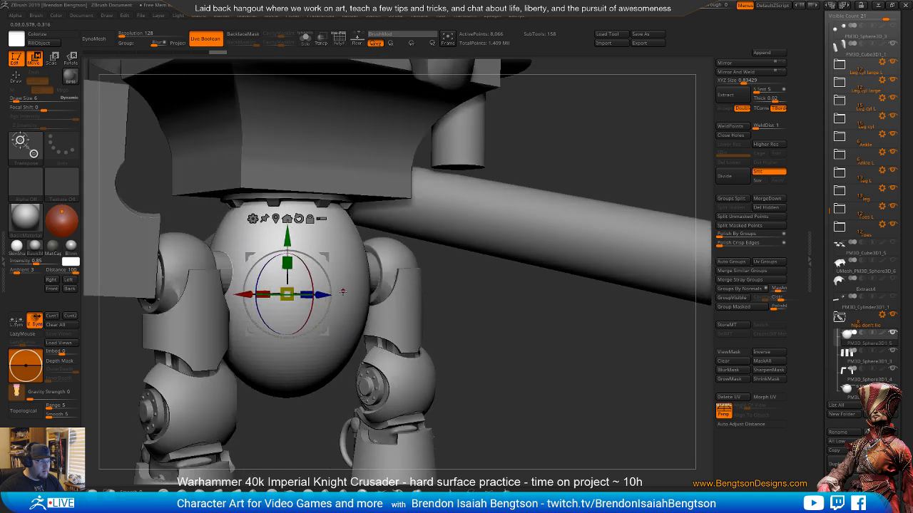
right_drag(343, 292, 327, 294)
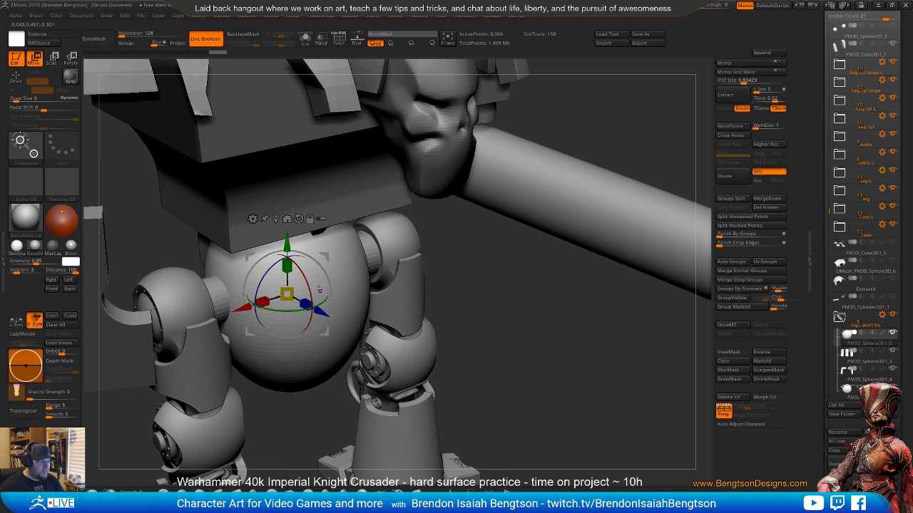
shift+right_drag(320, 290, 496, 306)
key(shift+t)
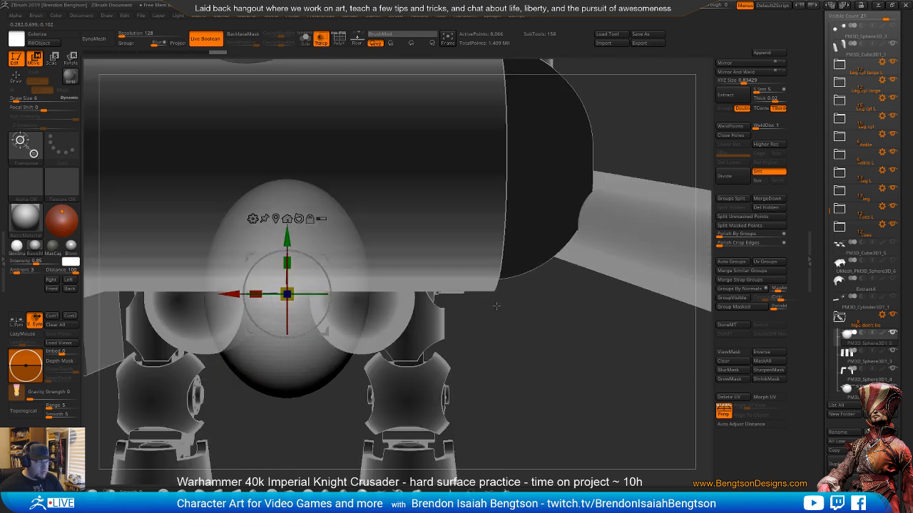
right_drag(539, 368, 545, 305)
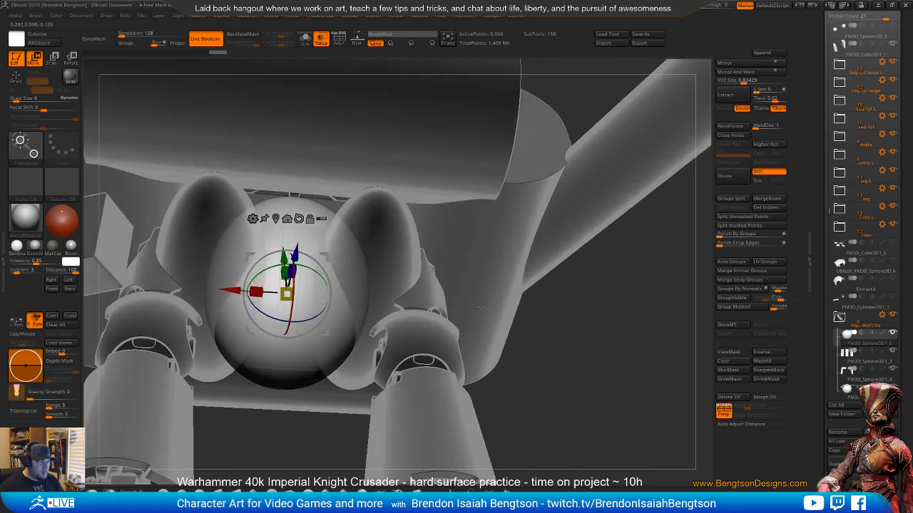
right_drag(348, 266, 486, 363)
key(ctrl+shift+f)
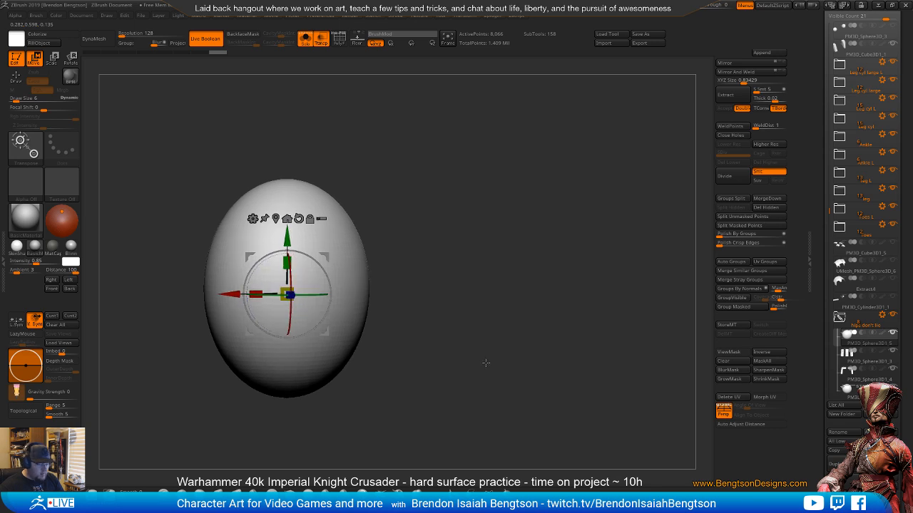
key(ctrl+shift+f)
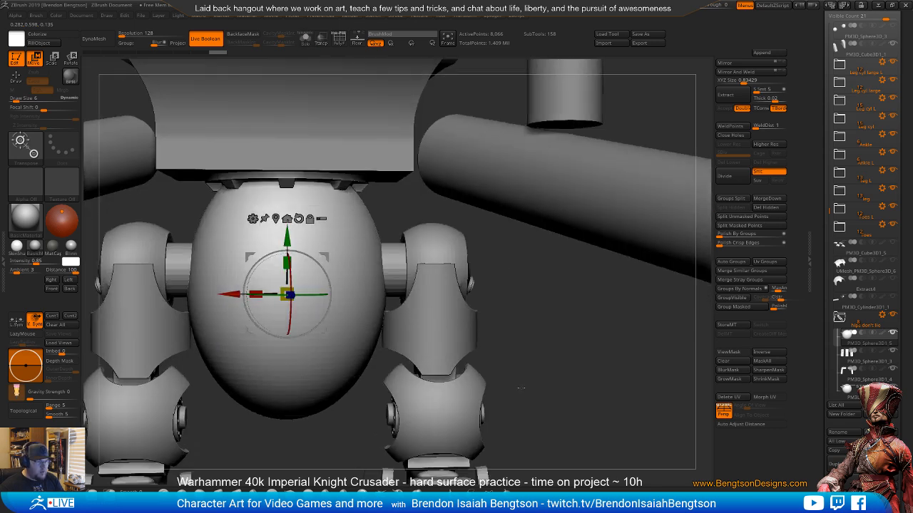
ctrl+right_drag(520, 388, 533, 373)
alt+right_drag(533, 374, 569, 383)
shift+right_drag(628, 348, 616, 350)
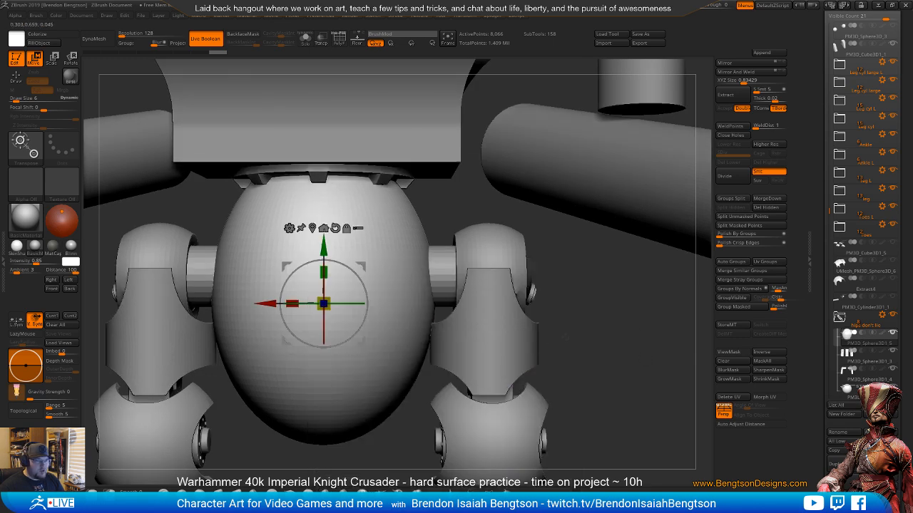
alt+right_drag(442, 337, 512, 344)
alt+right_drag(671, 359, 616, 323)
- Subdivide the egg-shaped copy to subdivision level 4, return to drawing mode and flag it as a Start subtool
click(731, 180)
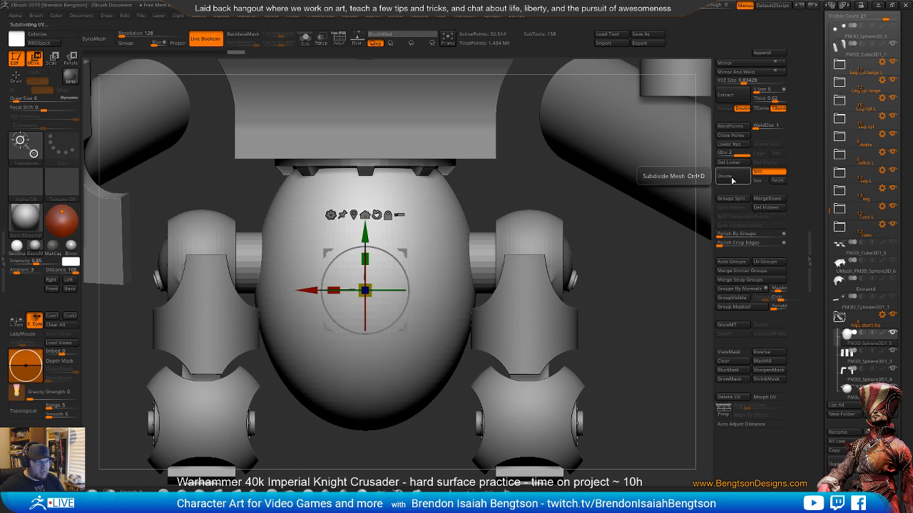
click(732, 180)
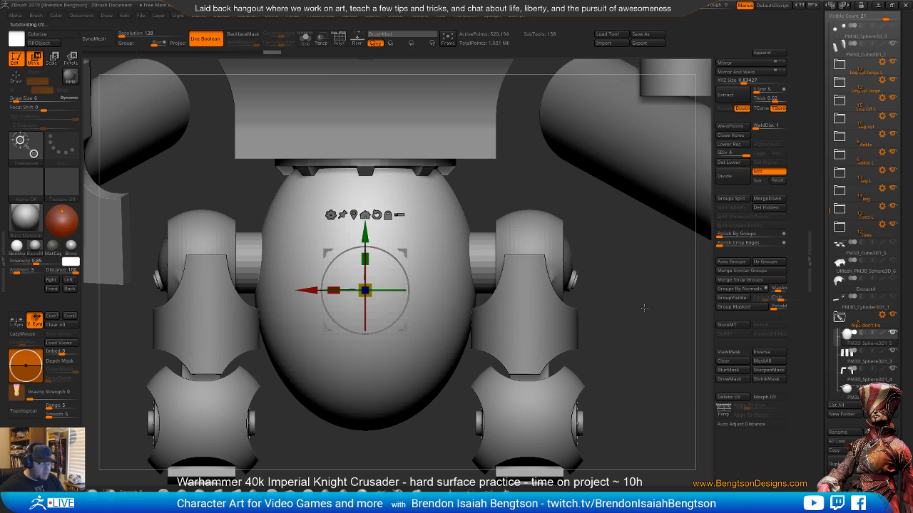
key(q)
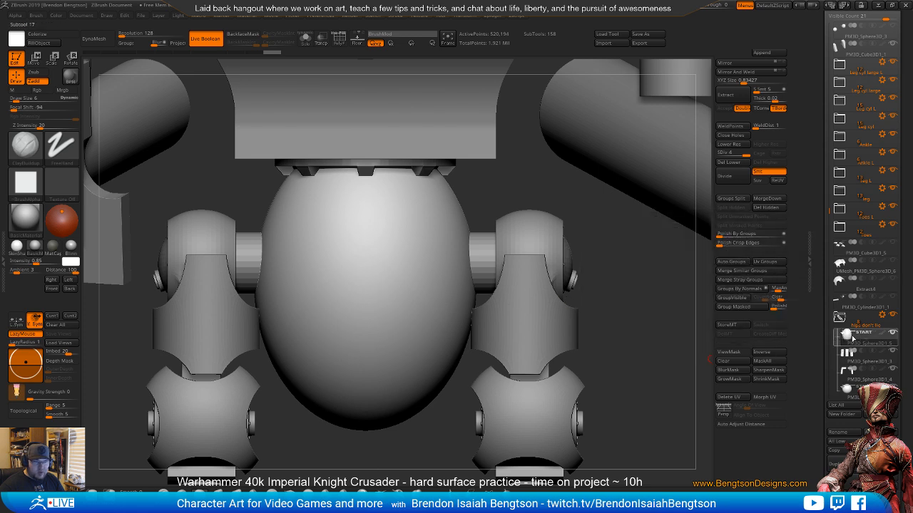
- Append a cube subtool, flatten it vertically into a thin slab and lower it across the mech's waist
key(f)
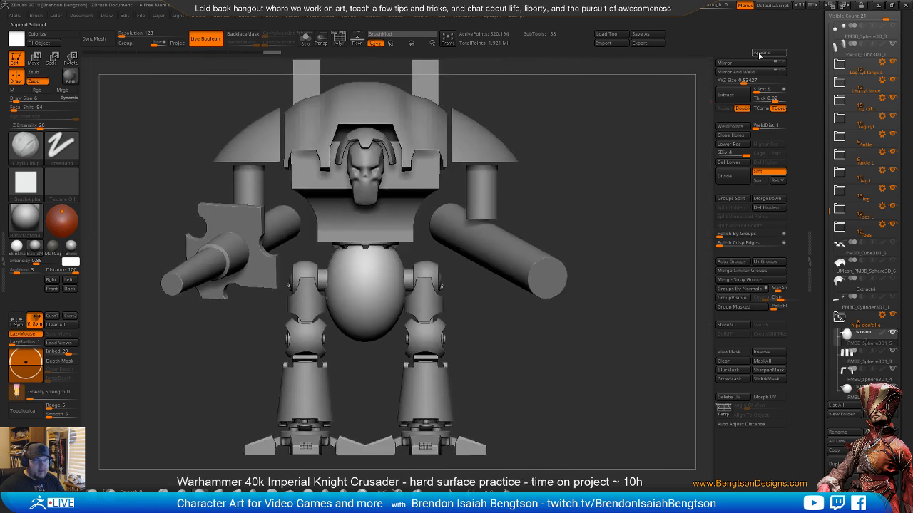
click(761, 53)
click(774, 55)
click(540, 107)
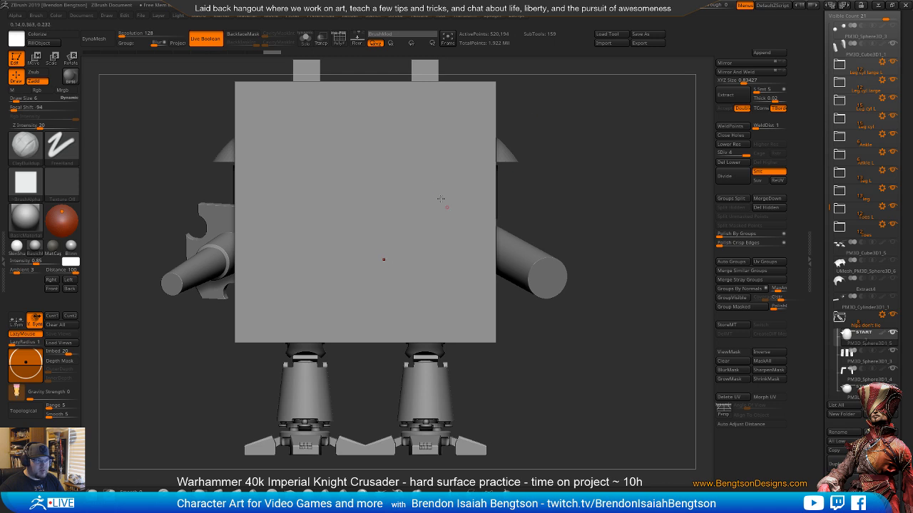
alt+click(449, 245)
key(w)
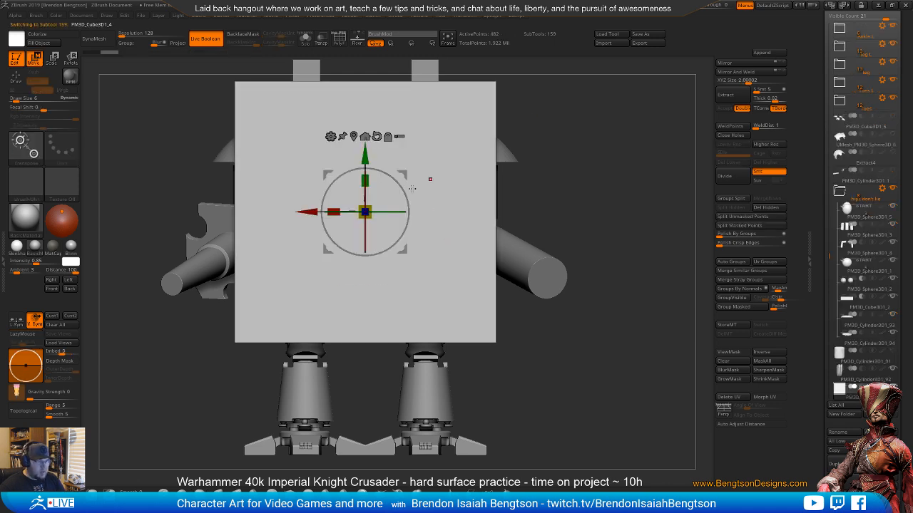
drag(365, 178, 370, 285)
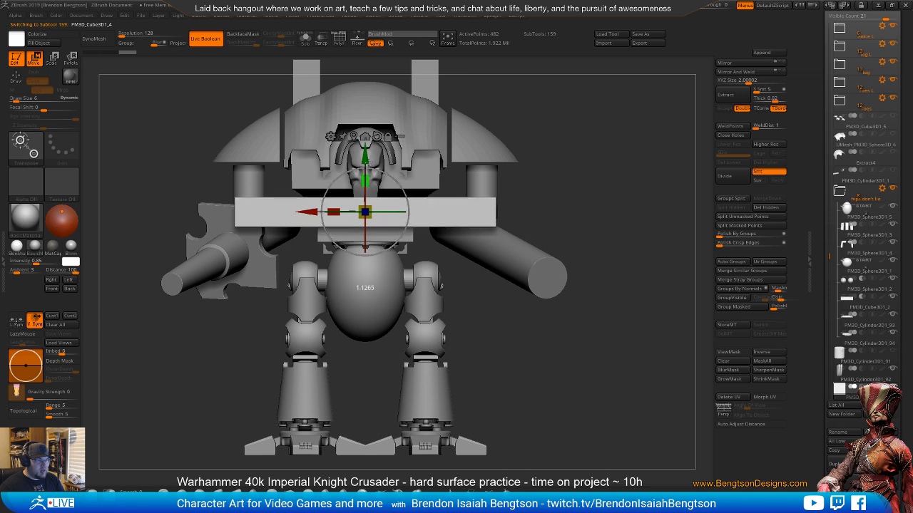
drag(371, 285, 365, 317)
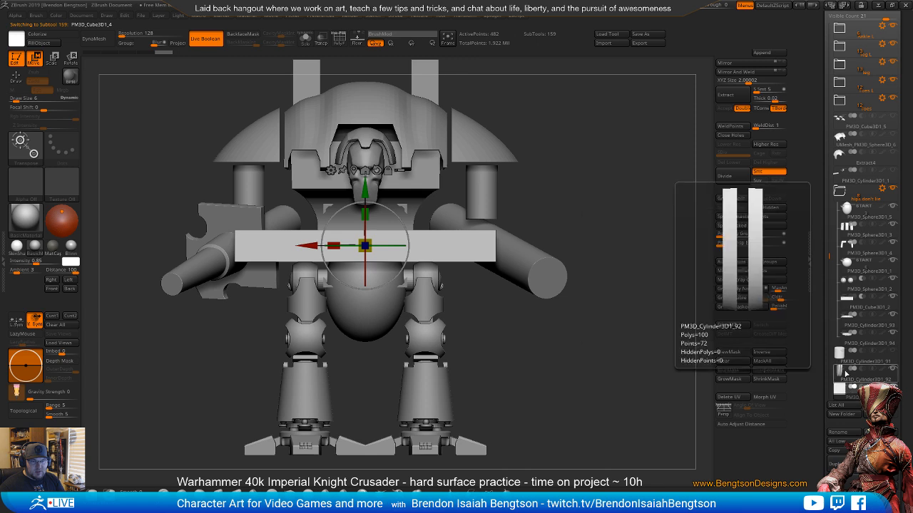
- Move the slab up the subtool list to directly below the egg-shaped copy and set it to Boolean subtraction
key(ctrl+Up)
key(ctrl+Up)
key(ctrl+Up)
key(ctrl+Up)
key(ctrl+Up)
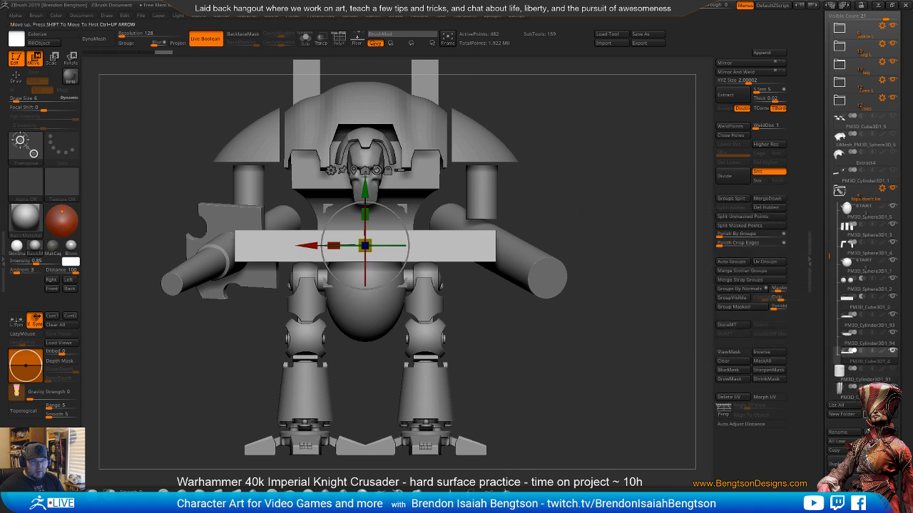
key(ctrl+Up)
key(ctrl+Up)
key(ctrl+Up)
key(ctrl+Up)
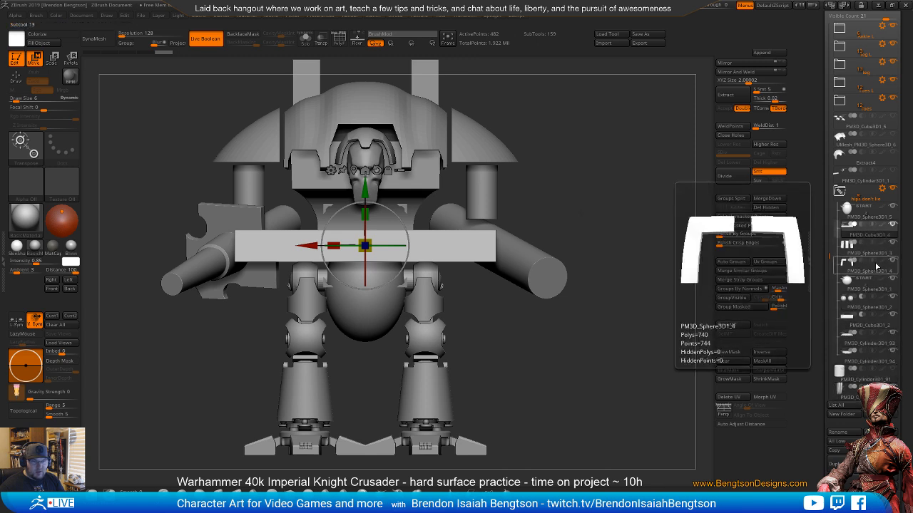
click(862, 225)
- Raise the subtracting slab so it trims the egg-shaped shell's top edge just beneath the toothed waist ring
alt+click(382, 311)
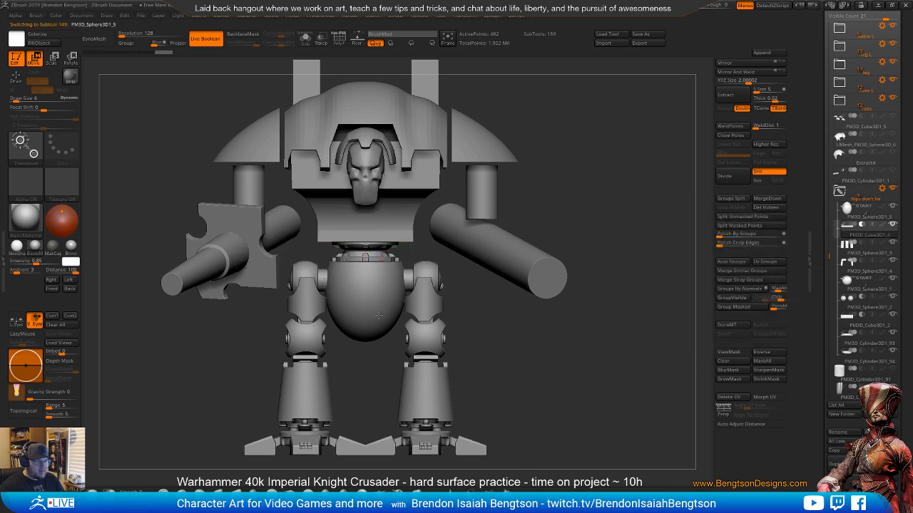
ctrl+right_drag(568, 312, 591, 386)
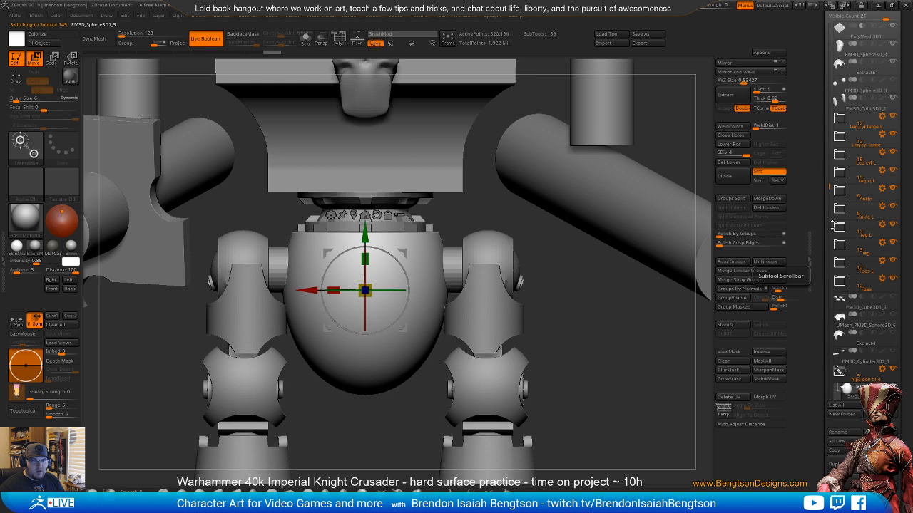
drag(828, 187, 830, 230)
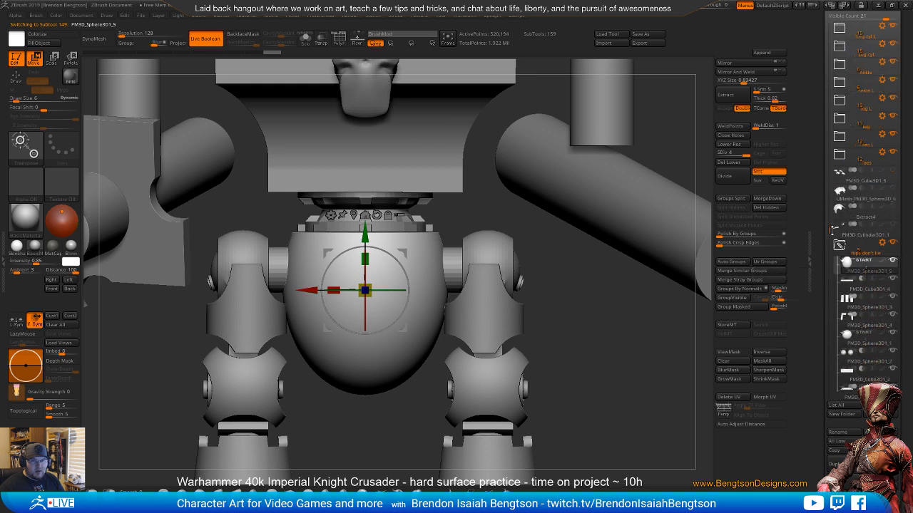
click(844, 292)
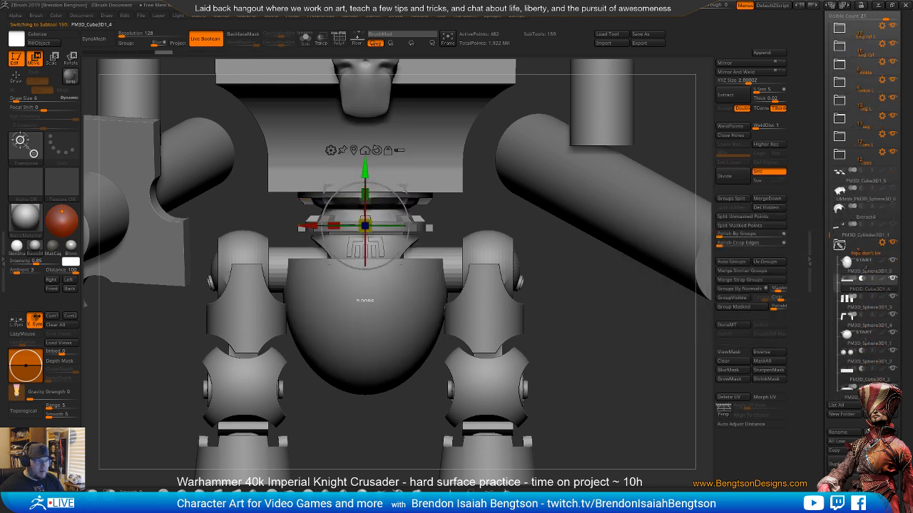
drag(366, 181, 362, 148)
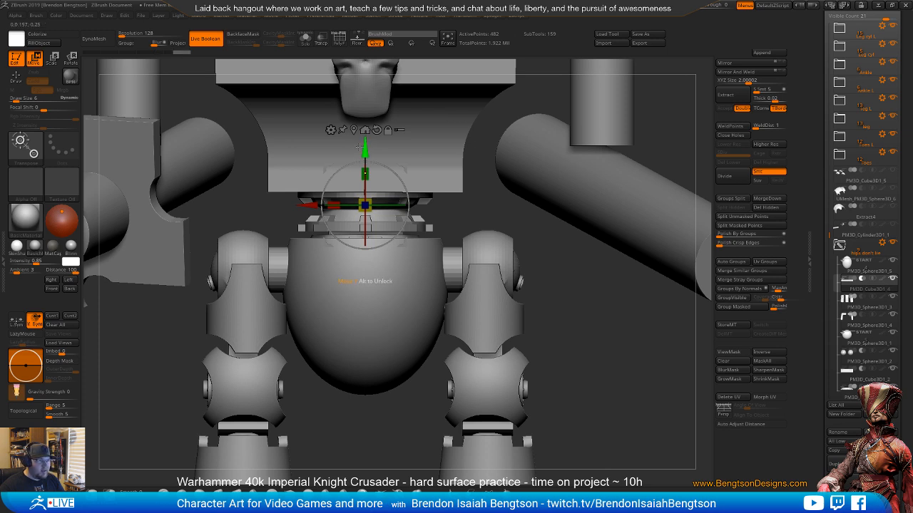
- Duplicate the slab within its subtool and lower the copy to cut off the egg shape's rounded bottom
drag(364, 174, 365, 266)
drag(365, 232, 352, 319)
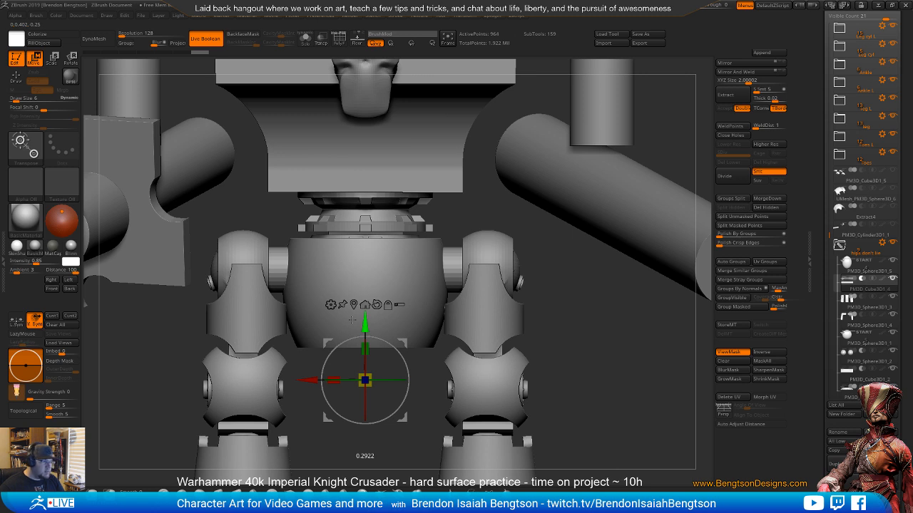
drag(352, 319, 353, 311)
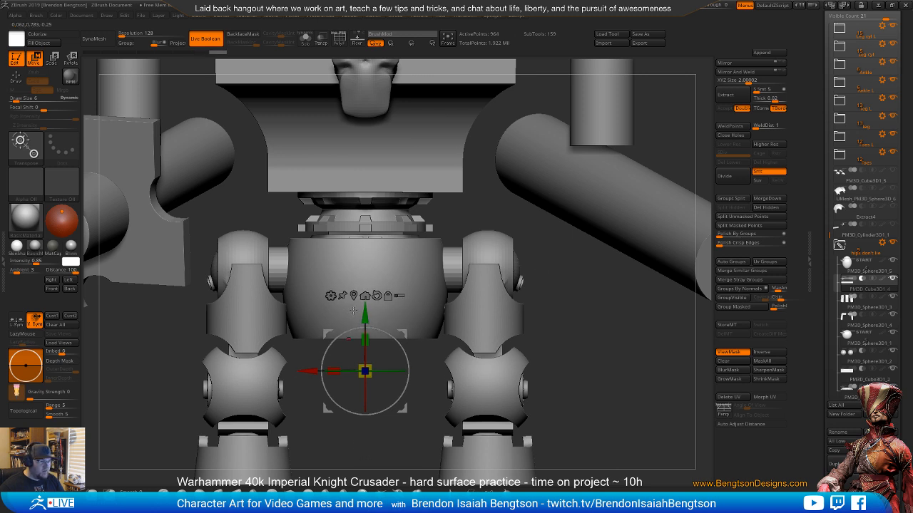
mouse_move(583, 318)
mouse_down()
mouse_move(603, 321)
mouse_move(547, 318)
mouse_move(588, 316)
mouse_up()
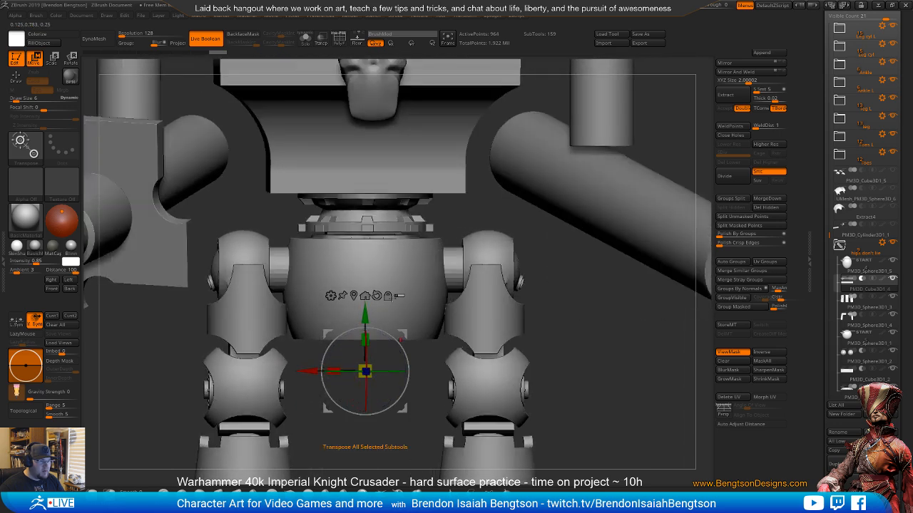
drag(362, 314, 364, 321)
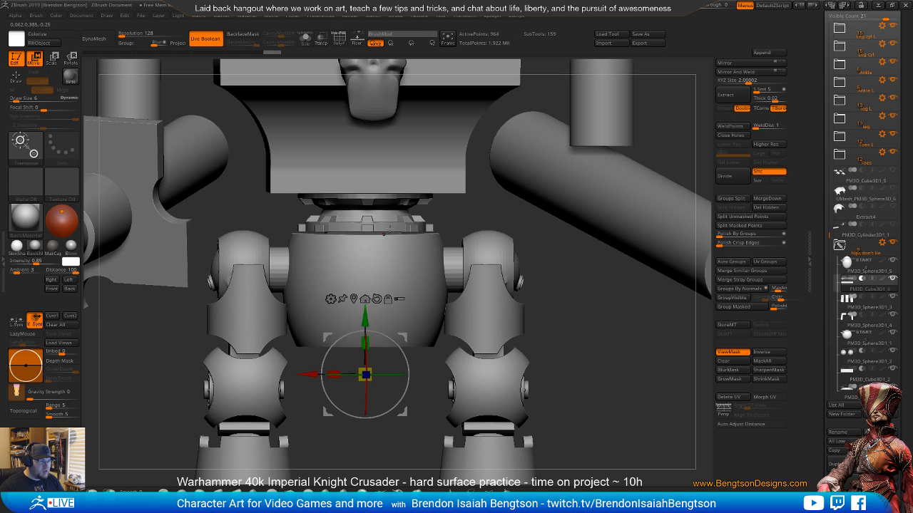
- Select the egg-shaped shell in drawing mode and mask a symmetrical stepped notch line across its upper front
mouse_move(581, 332)
shift+mouse_down()
mouse_move(598, 332)
mouse_move(646, 367)
shift+mouse_up()
key(q)
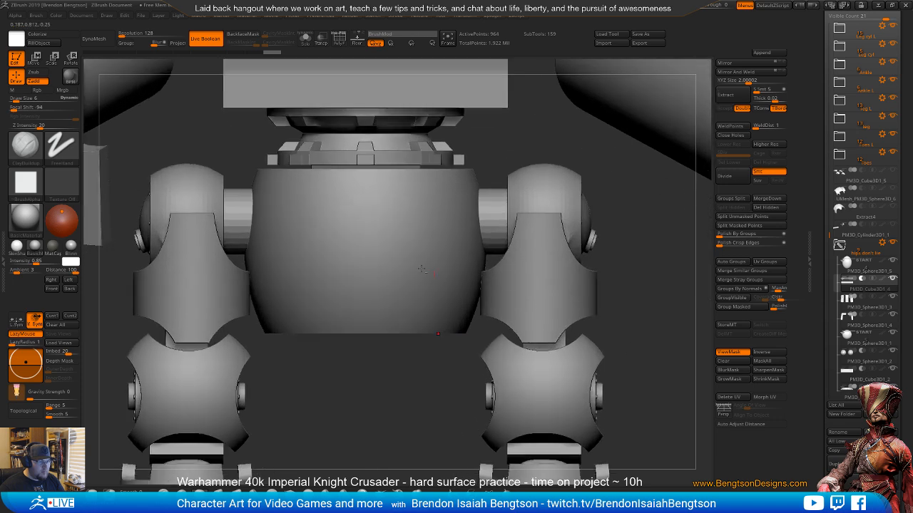
alt+click(464, 265)
key(shift+space)
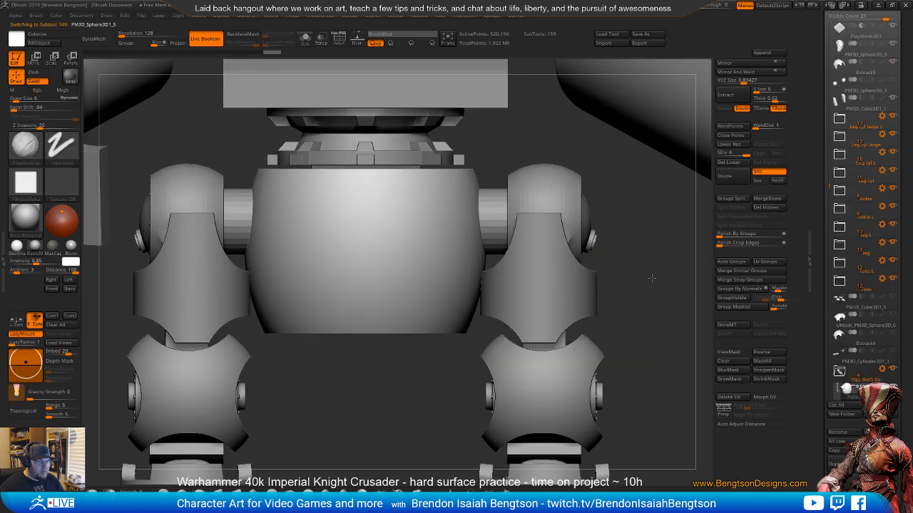
scroll(387, 245, up, 2)
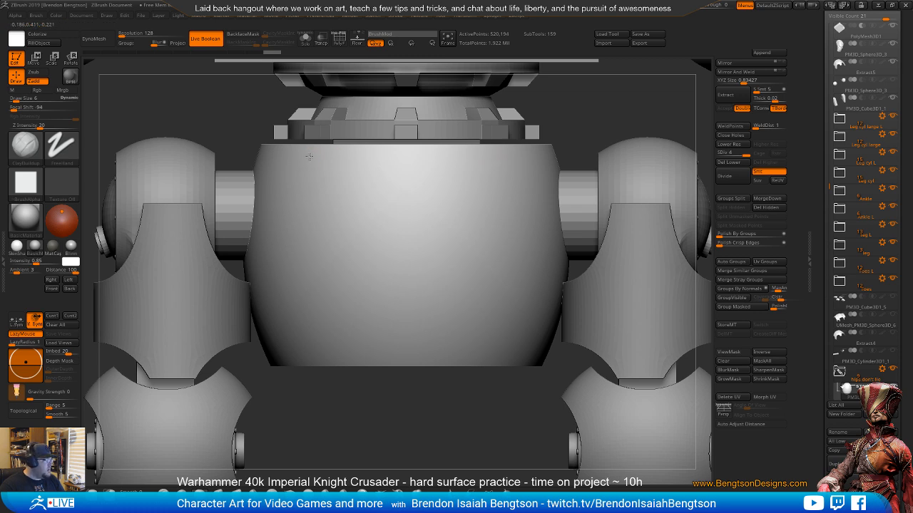
key(ctrl)
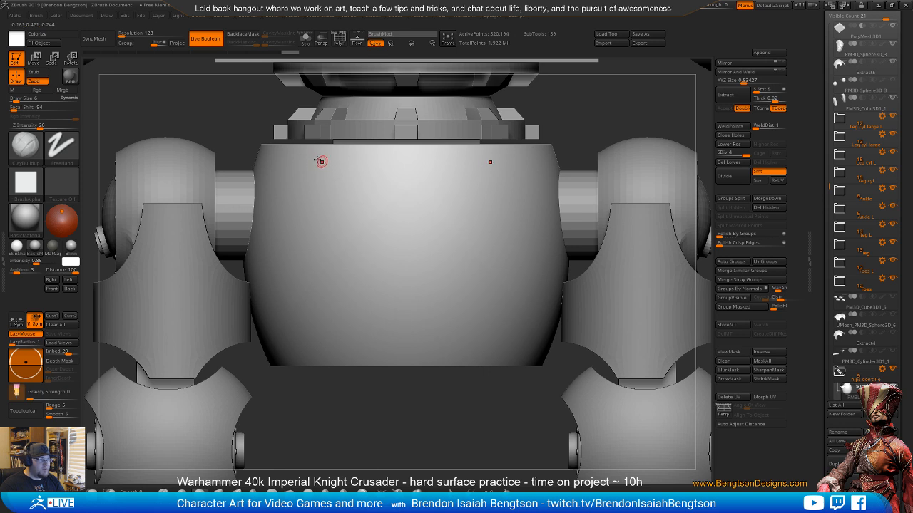
mouse_move(305, 156)
ctrl+mouse_down()
mouse_move(342, 158)
mouse_move(368, 198)
mouse_move(409, 204)
ctrl+mouse_up()
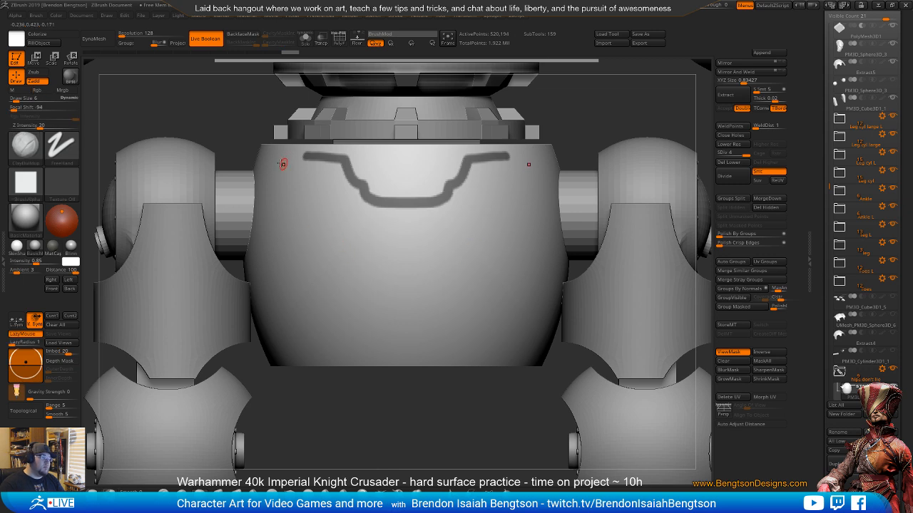
- Extend the mask outline from the notch's ends down both sides, tapering to the centre of the shell's lower edge
key(ctrl)
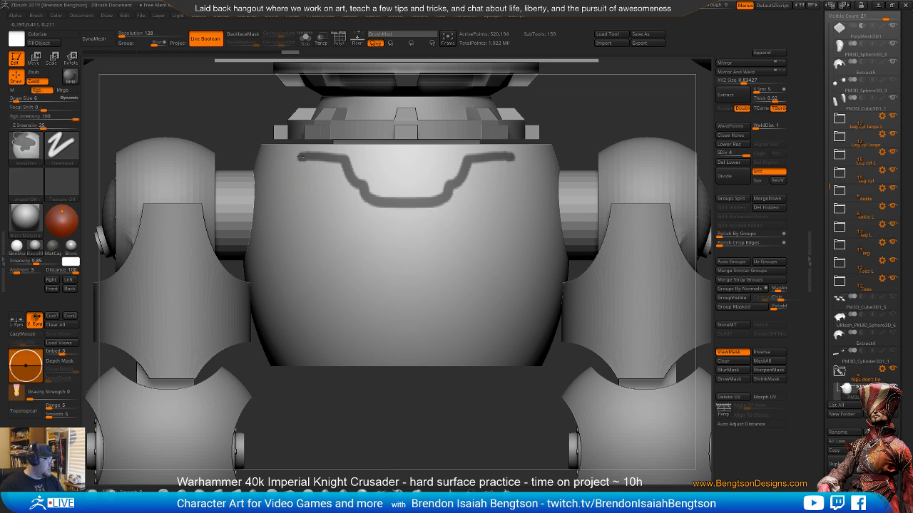
mouse_move(300, 156)
ctrl+mouse_down()
mouse_move(329, 216)
mouse_move(335, 286)
mouse_move(362, 340)
mouse_move(396, 365)
ctrl+mouse_up()
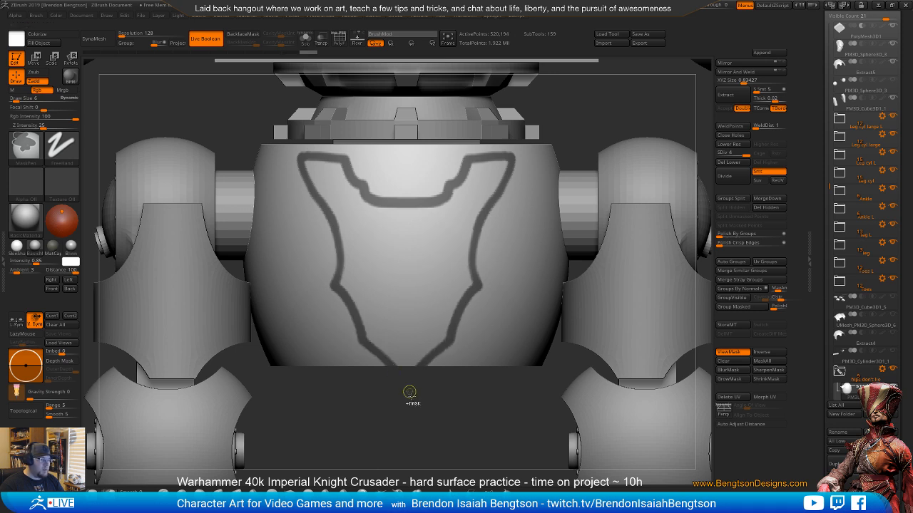
key(f)
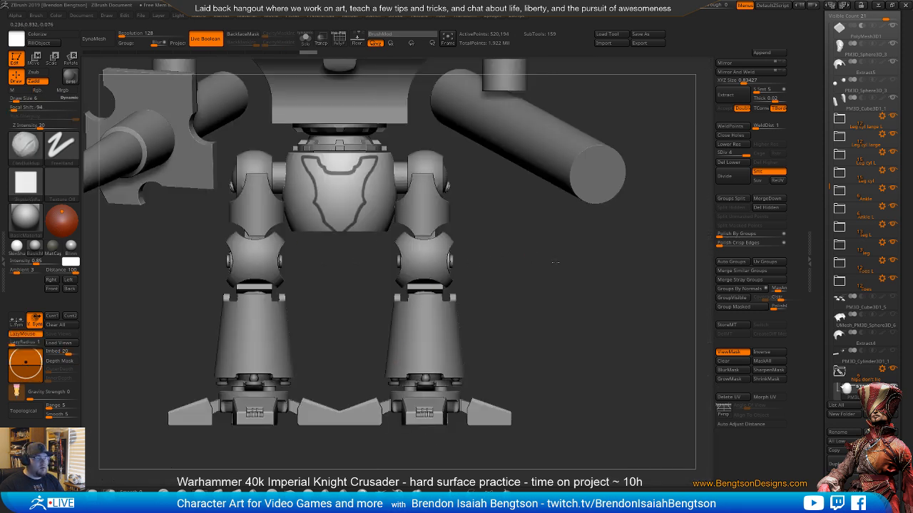
drag(554, 263, 554, 317)
alt+drag(570, 224, 627, 278)
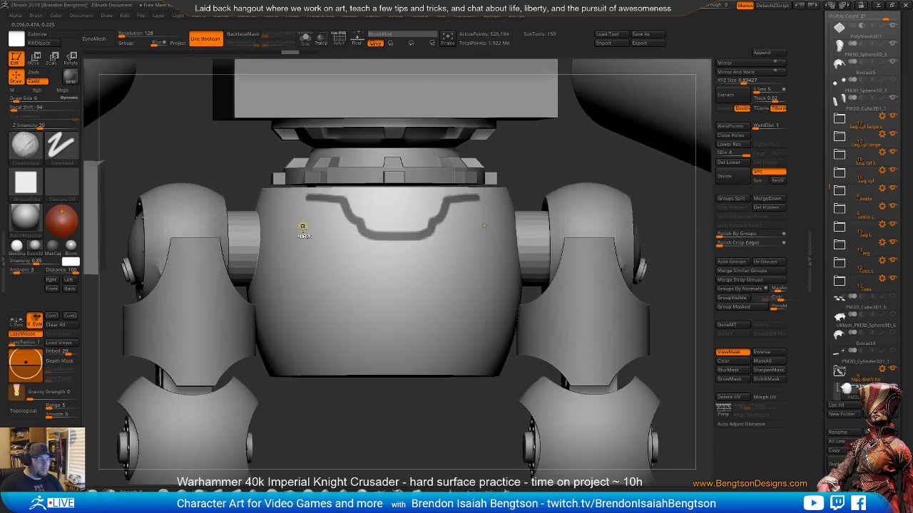
- Undo the mask outline strokes on the shell and redo them
key(ctrl+h)
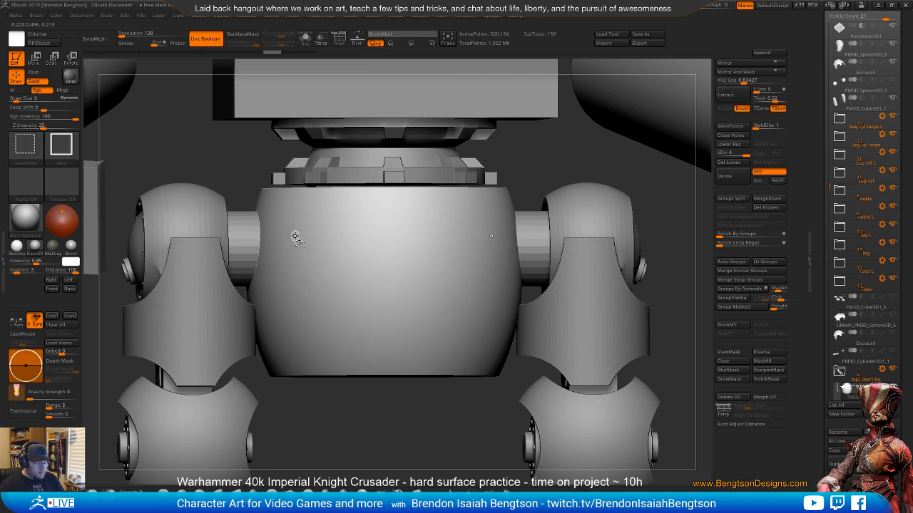
key(ctrl+h)
key(ctrl+shift+z)
key(ctrl+shift+z)
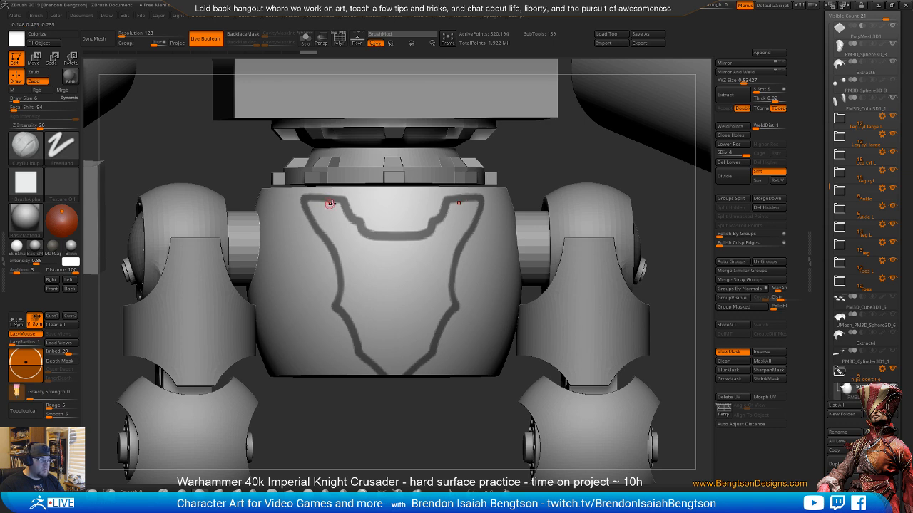
- Erase the notch's stepped corners from the mask outline and repaint them with cleaner steps joining the central line
key(ctrl)
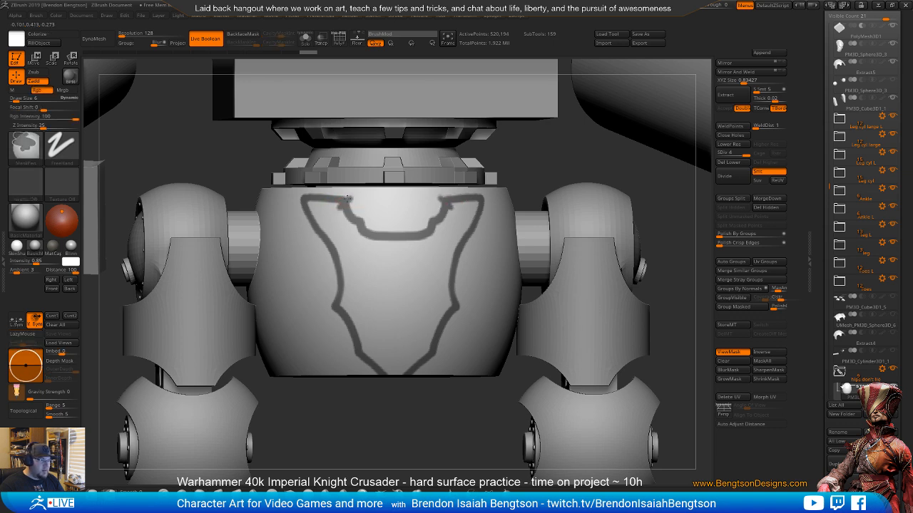
ctrl+alt+drag(341, 206, 367, 230)
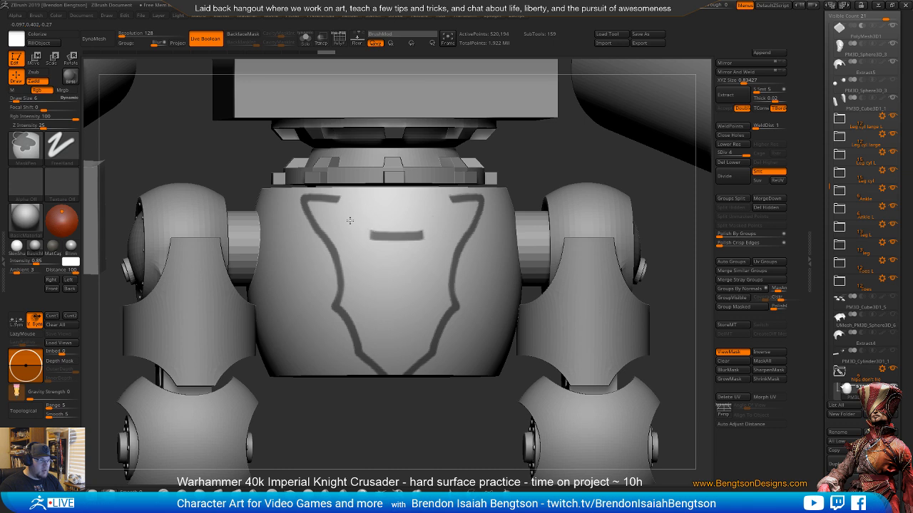
ctrl+drag(323, 199, 303, 198)
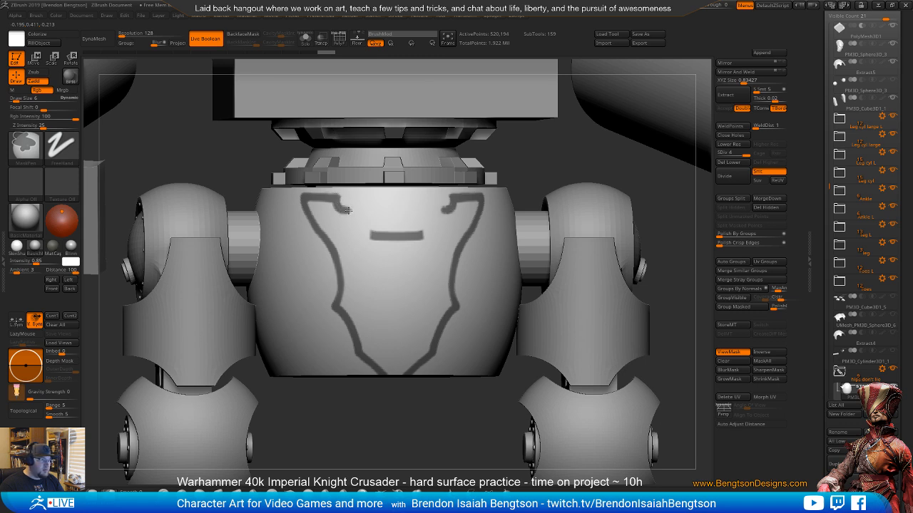
drag(347, 210, 373, 235)
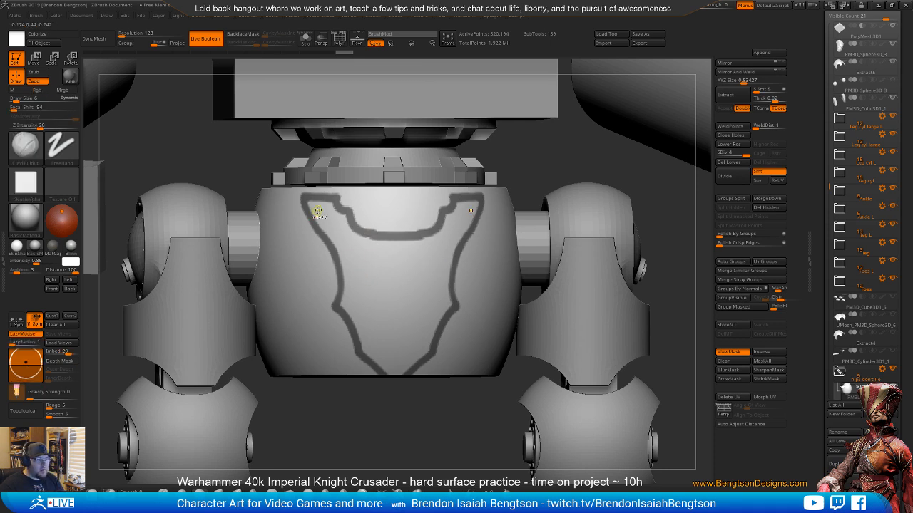
mouse_move(315, 204)
ctrl+alt+mouse_down()
mouse_move(343, 193)
mouse_move(338, 208)
ctrl+alt+mouse_up()
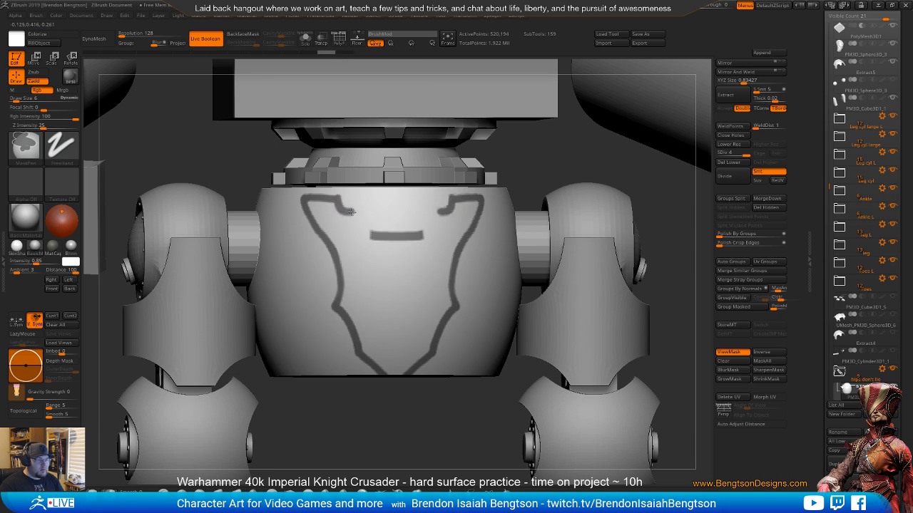
ctrl+drag(353, 213, 367, 233)
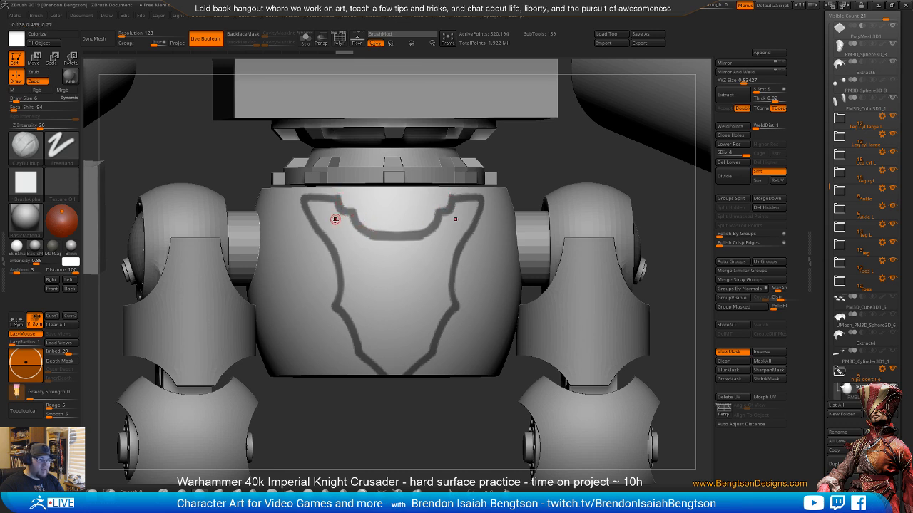
- Rework the mask outline's side edges, repainting their upper curves and tidying the pointed corners at mid-height
key(ctrl)
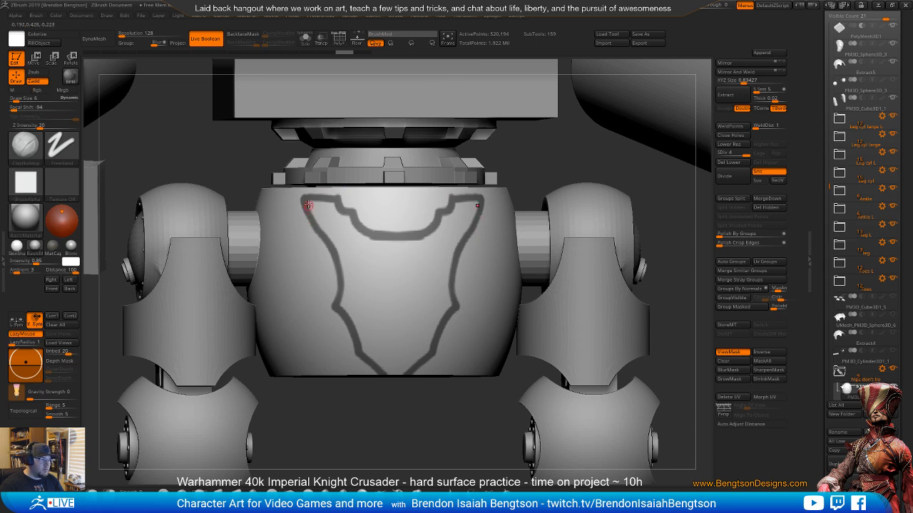
key(ctrl)
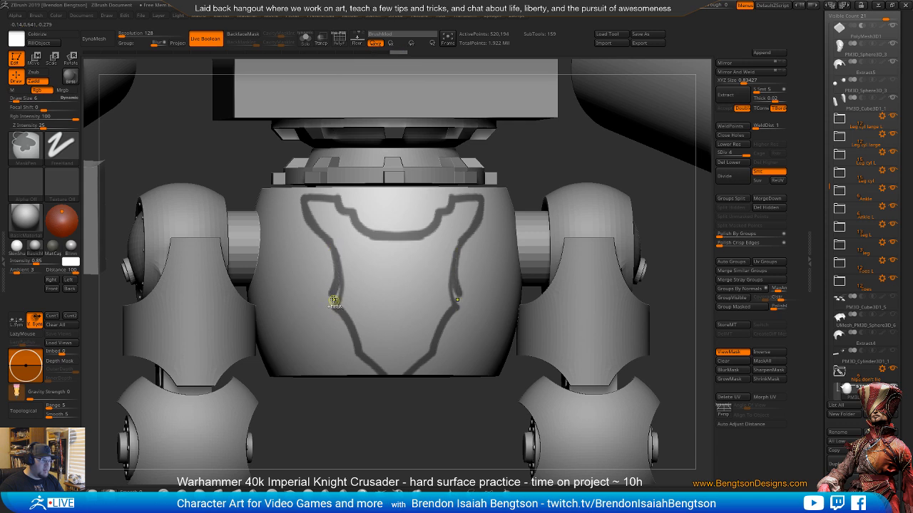
ctrl+alt+drag(333, 302, 344, 326)
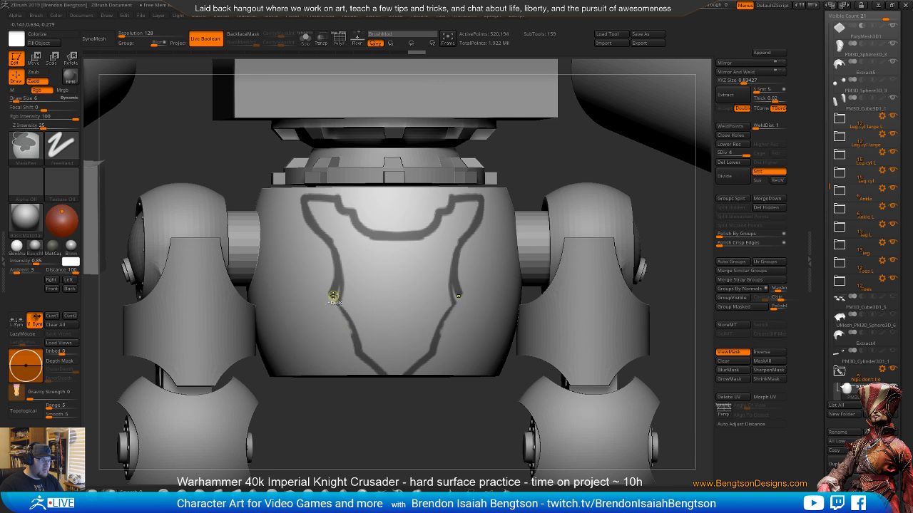
ctrl+alt+drag(332, 292, 361, 348)
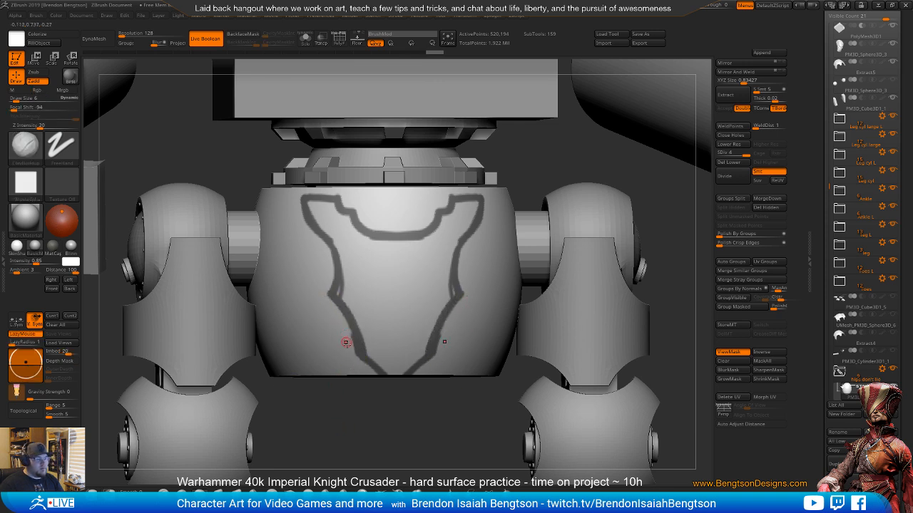
key(ctrl)
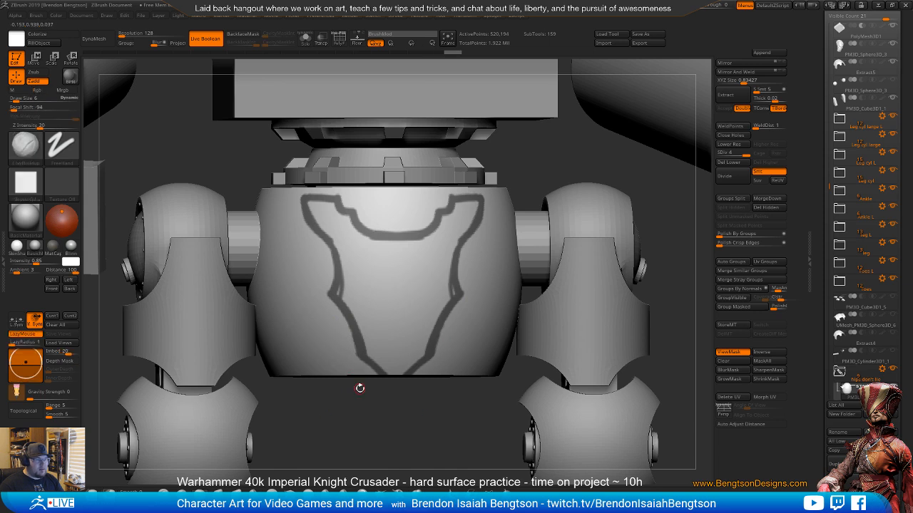
- Erase the outline's lowest segments and repaint them as straight diagonals meeting at the centre of the shell's lower edge
shift+drag(366, 422, 346, 395)
key(ctrl)
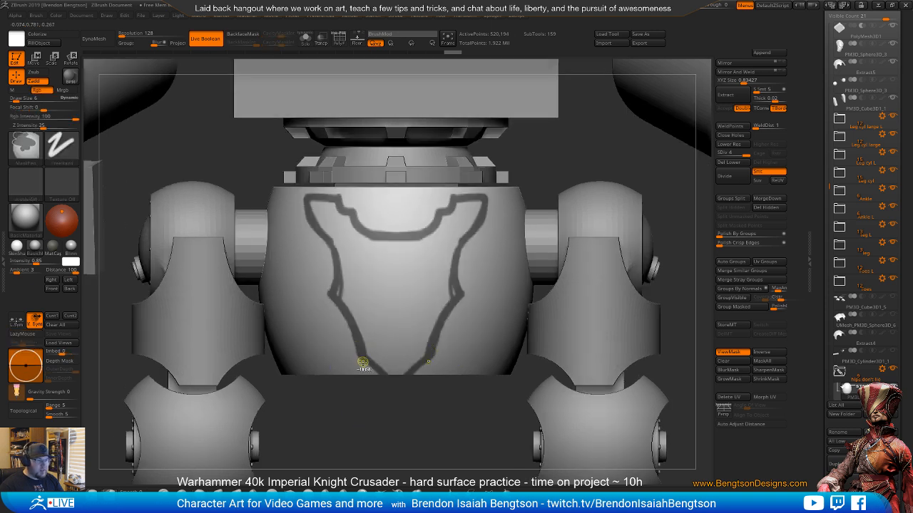
ctrl+click(362, 356)
ctrl+click(373, 360)
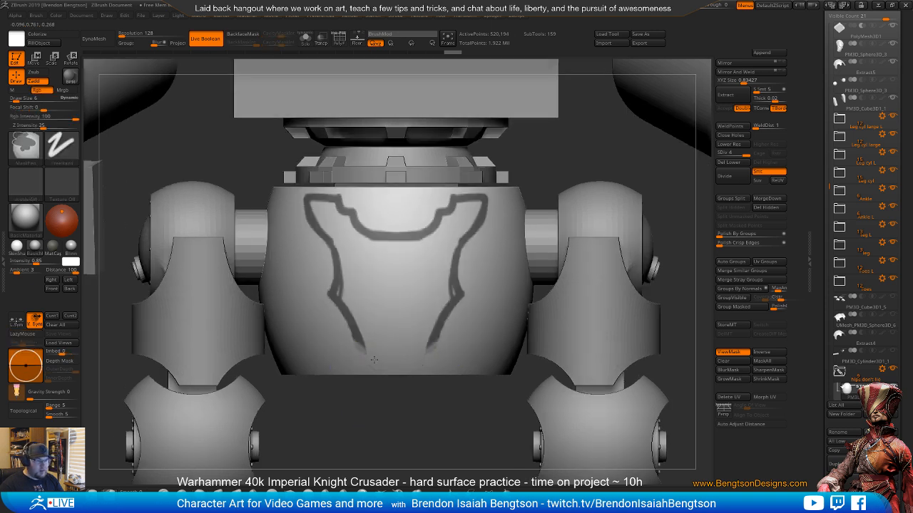
ctrl+drag(353, 336, 379, 364)
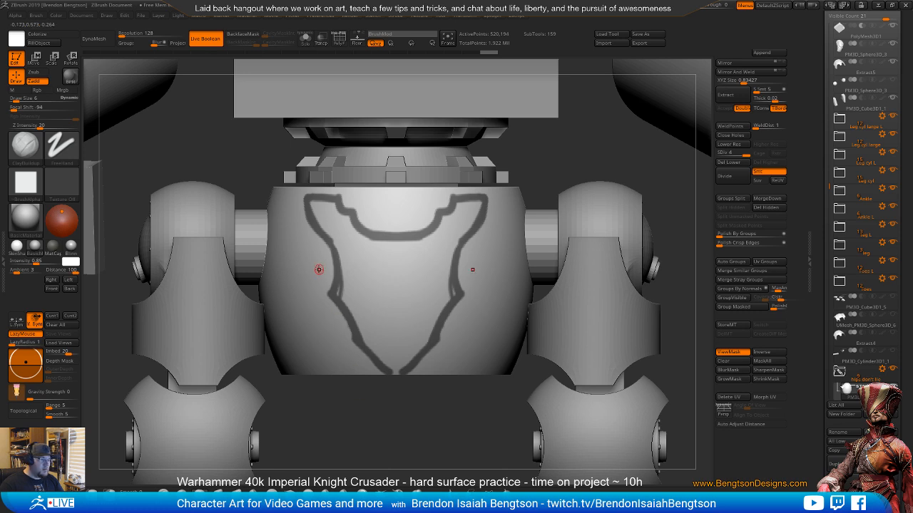
- Erase the mask outline's lower side edges and repaint them as thicker stepped lines running to the lower point, with draw size 10
key(space)
mouse_move(336, 272)
mouse_down()
mouse_move(328, 295)
mouse_move(362, 350)
mouse_up()
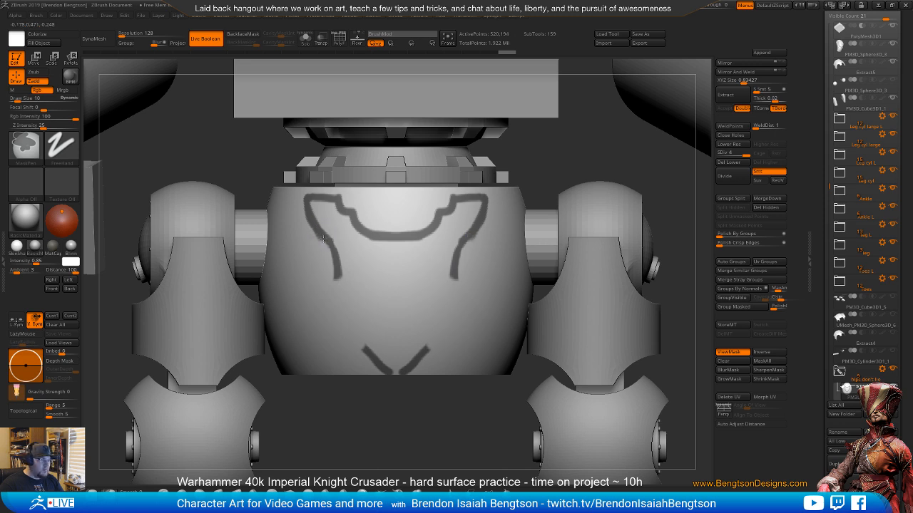
mouse_move(323, 239)
ctrl+mouse_down()
mouse_move(332, 285)
mouse_move(347, 288)
mouse_move(394, 356)
ctrl+mouse_up()
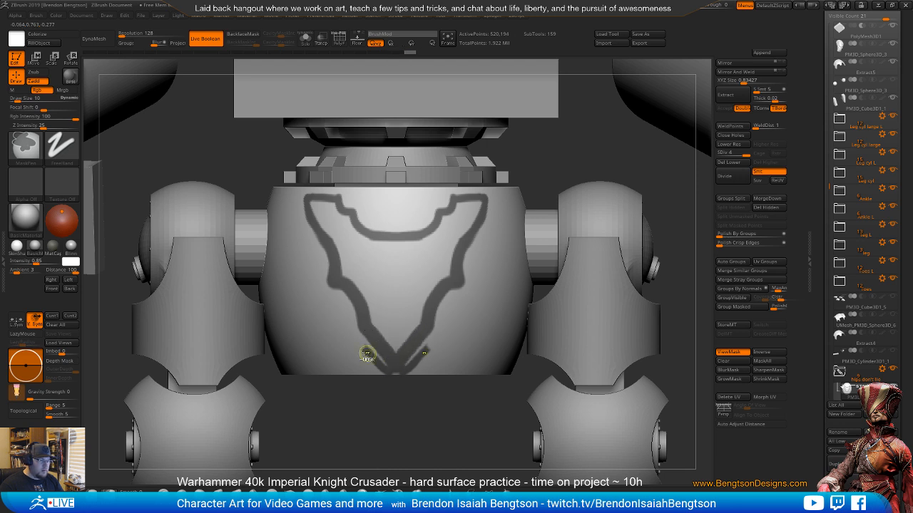
key(ctrl+z)
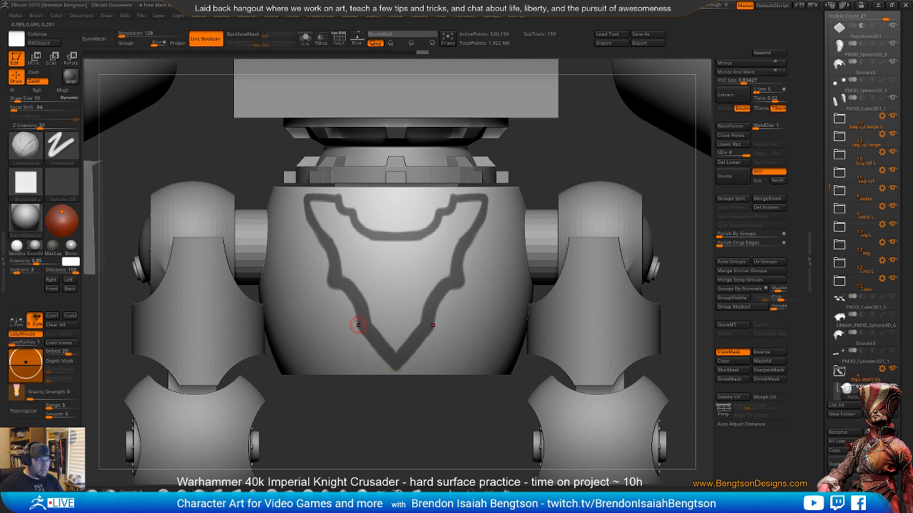
- Trim the outer edges of the mask outline around the mid-height side corners and along the lower diagonals
mouse_move(334, 282)
ctrl+alt+mouse_down()
mouse_move(347, 295)
mouse_move(336, 283)
ctrl+alt+mouse_up()
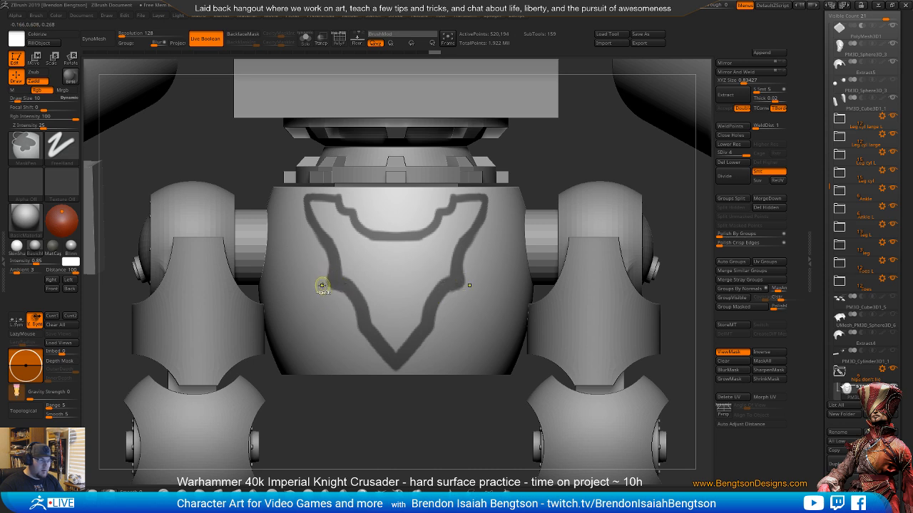
mouse_move(333, 268)
ctrl+mouse_down()
mouse_move(327, 284)
mouse_move(320, 271)
mouse_move(323, 291)
ctrl+mouse_up()
ctrl+alt+drag(354, 317, 351, 343)
key(ctrl+z)
key(ctrl+z)
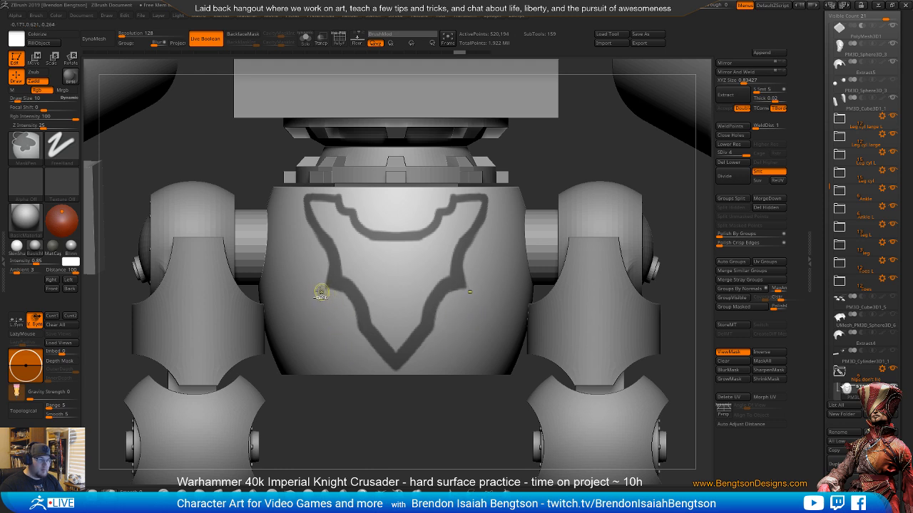
ctrl+alt+drag(345, 300, 349, 343)
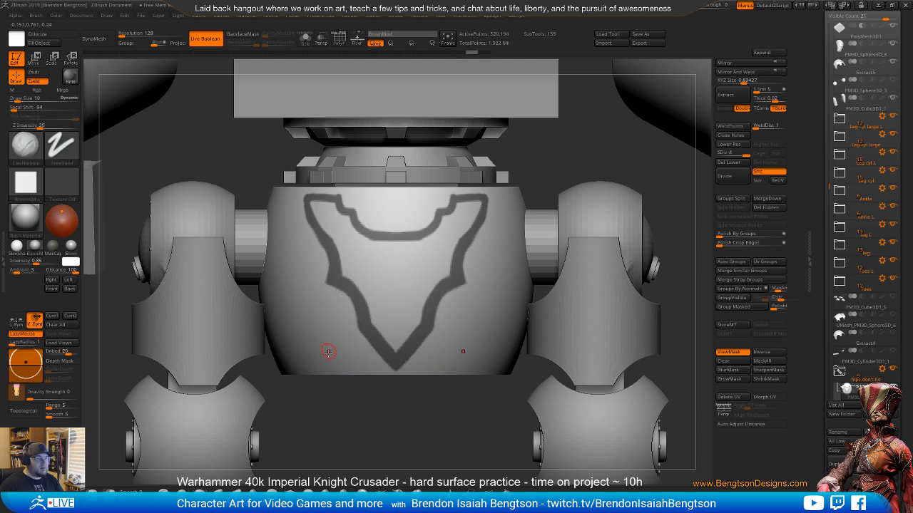
- Fill the inside of the plate outline with solid mask, keeping the upper notch unmasked
key(ctrl)
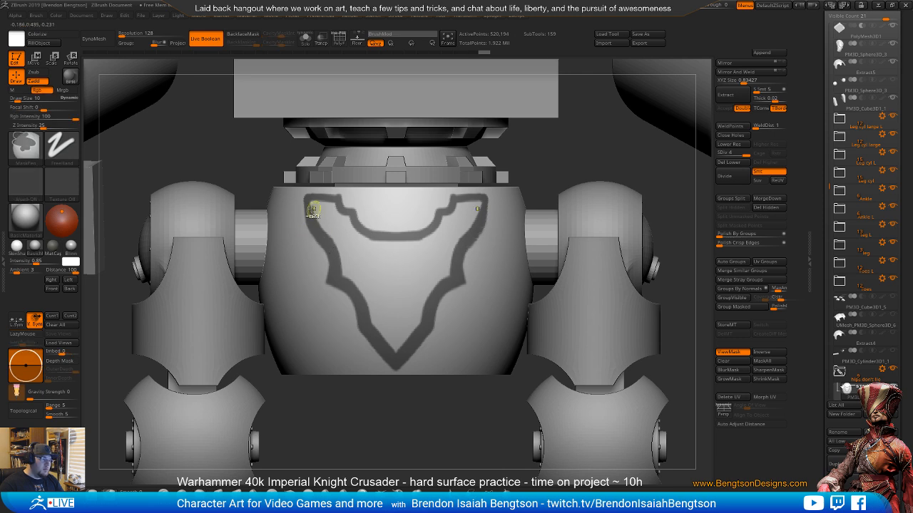
mouse_move(309, 200)
ctrl+mouse_down()
mouse_move(318, 228)
mouse_move(328, 203)
ctrl+mouse_up()
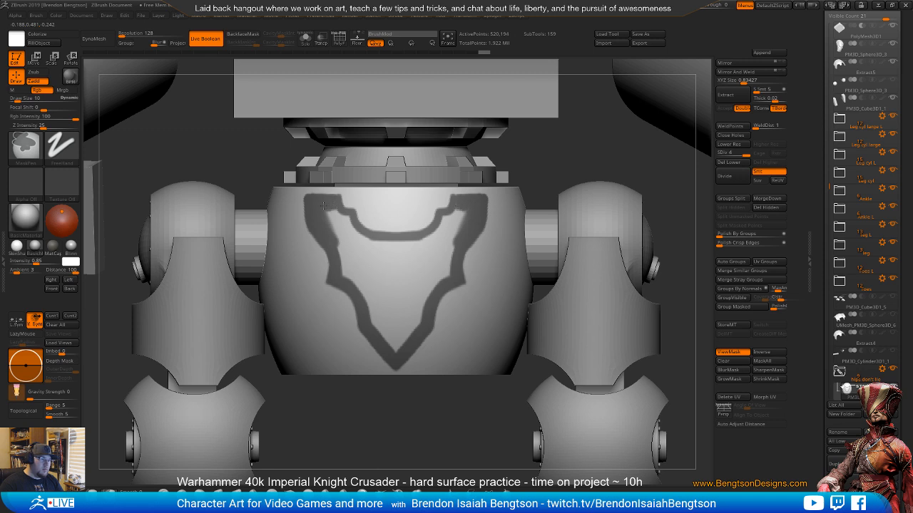
mouse_move(333, 239)
ctrl+mouse_down()
mouse_move(343, 214)
mouse_move(350, 278)
mouse_move(392, 347)
mouse_move(394, 251)
mouse_move(349, 239)
mouse_move(359, 275)
mouse_move(371, 263)
mouse_move(385, 278)
mouse_move(400, 273)
ctrl+mouse_up()
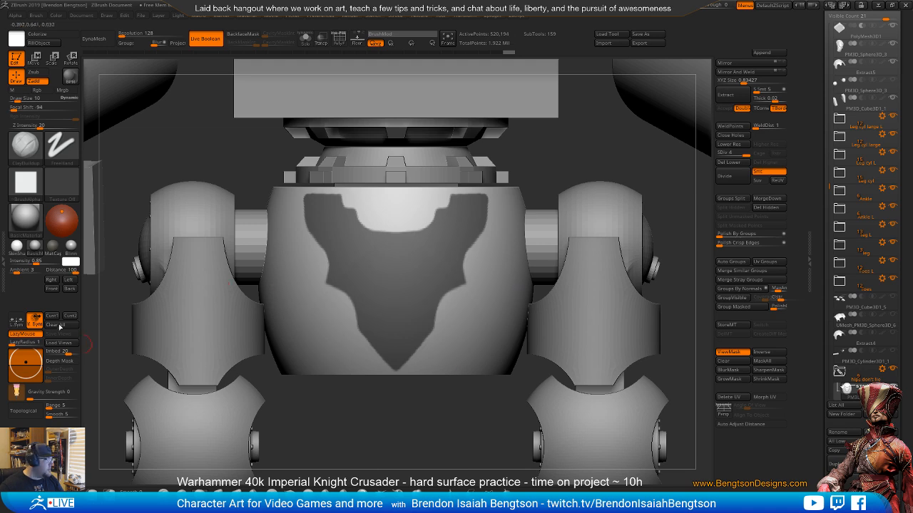
- Bring up the Imperial Knight reference picture and examine the pelvis front armour plate up close
key(alt+Tab)
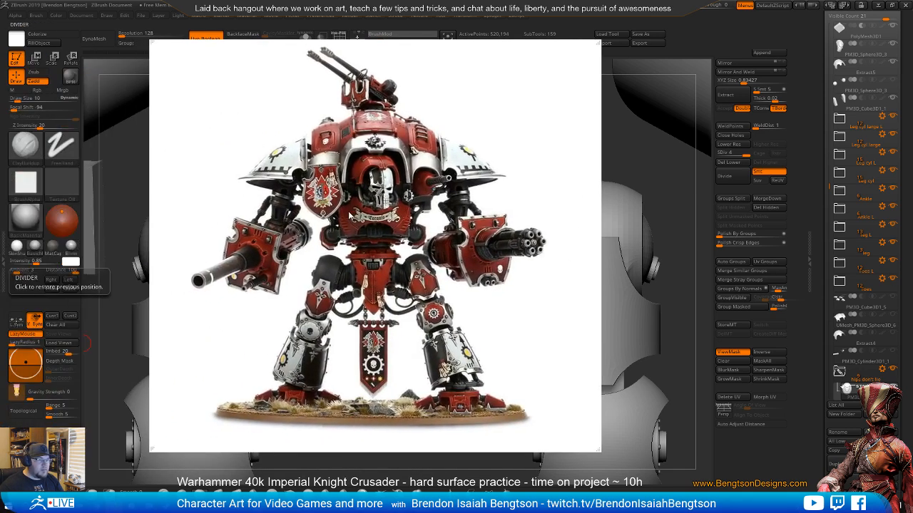
scroll(377, 299, up, 1)
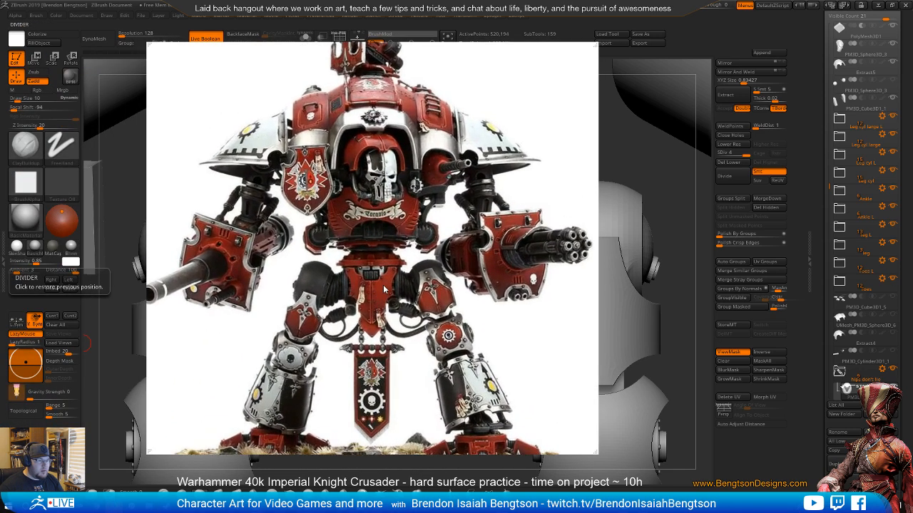
scroll(378, 285, up, 2)
scroll(365, 265, up, 4)
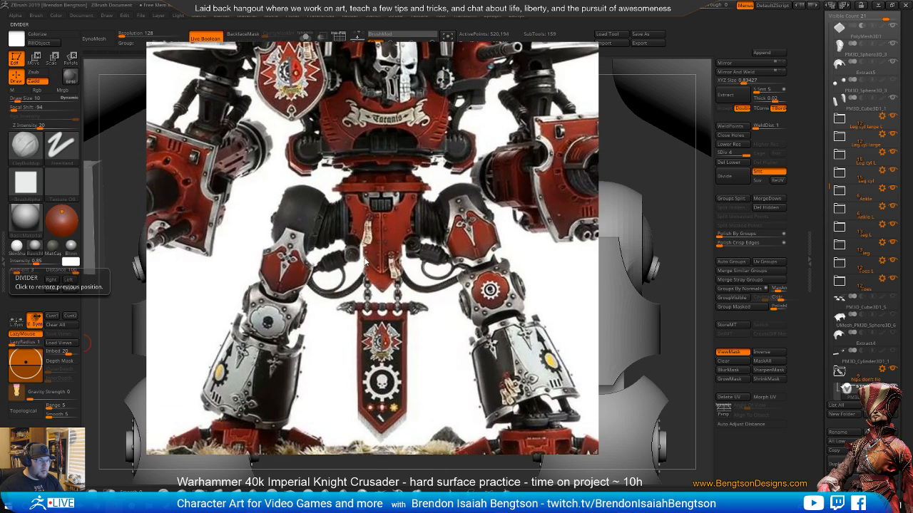
scroll(383, 278, up, 3)
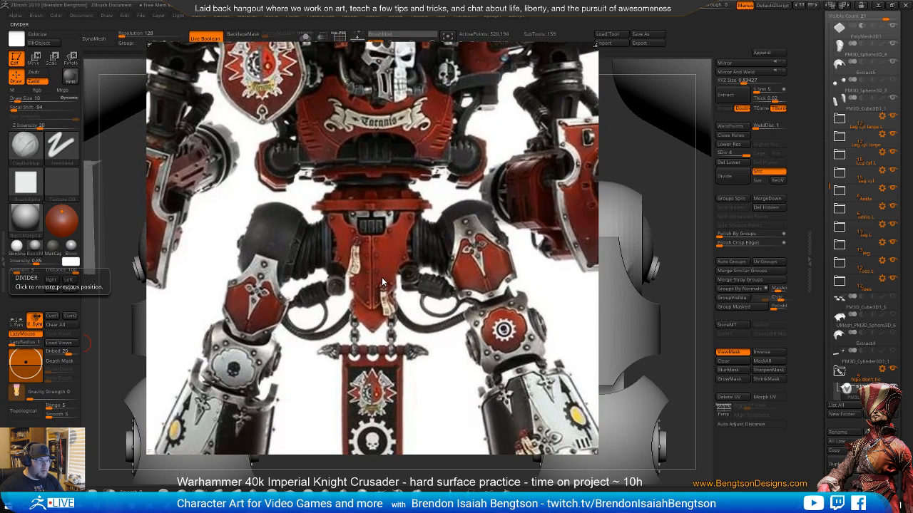
scroll(383, 291, up, 1)
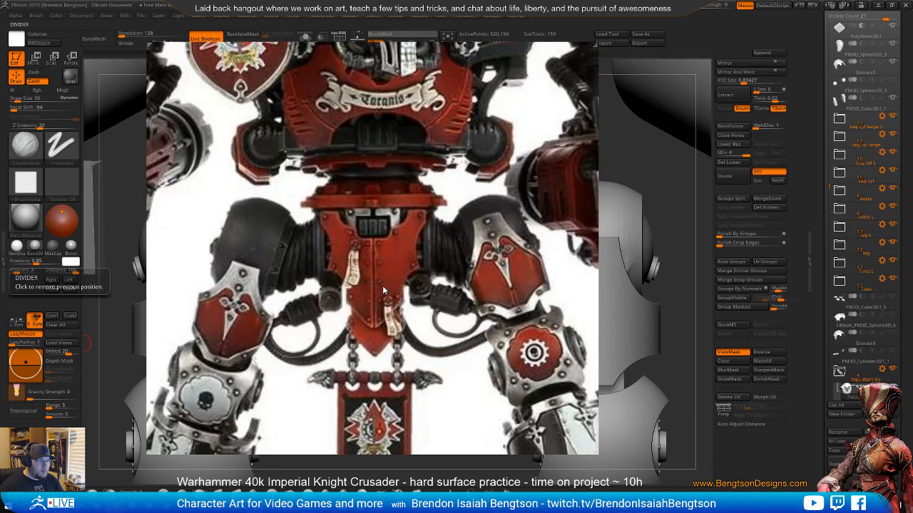
middle_drag(386, 272, 387, 274)
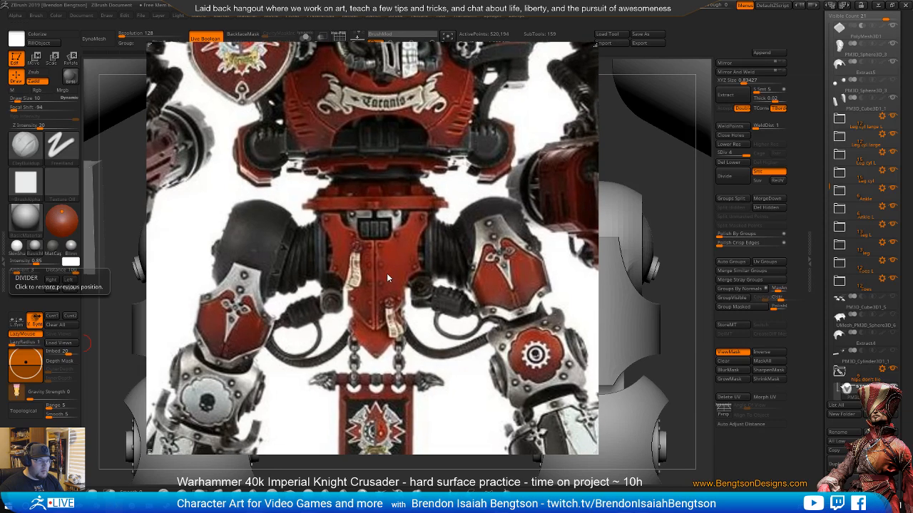
mouse_move(378, 275)
right_down()
mouse_move(367, 285)
mouse_move(377, 287)
right_up()
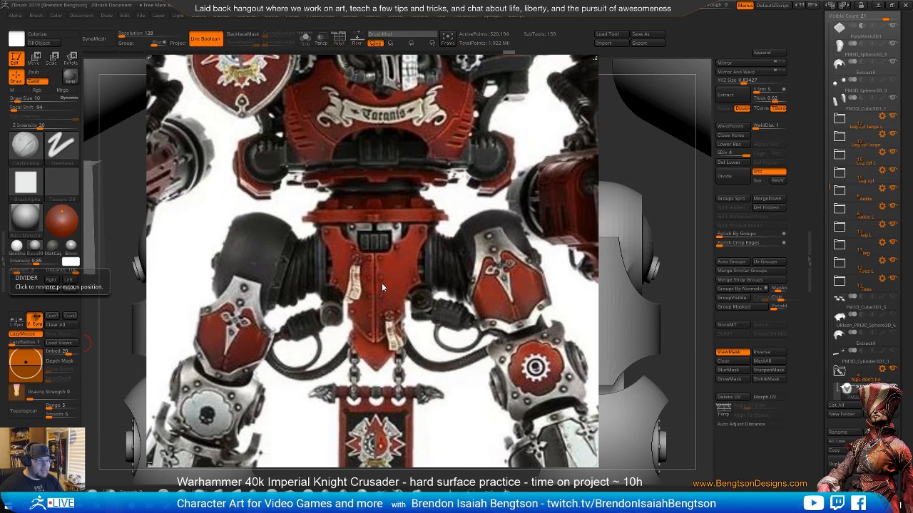
click(710, 32)
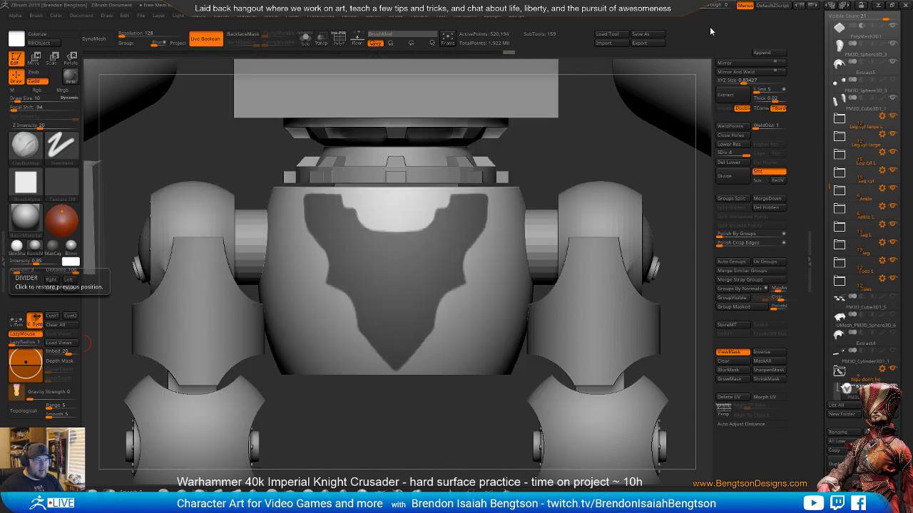
- Set the see-through transparency to 21, clear the shell's mask, and line the model's pelvis up with the reference picture behind it
drag(702, 6, 710, 6)
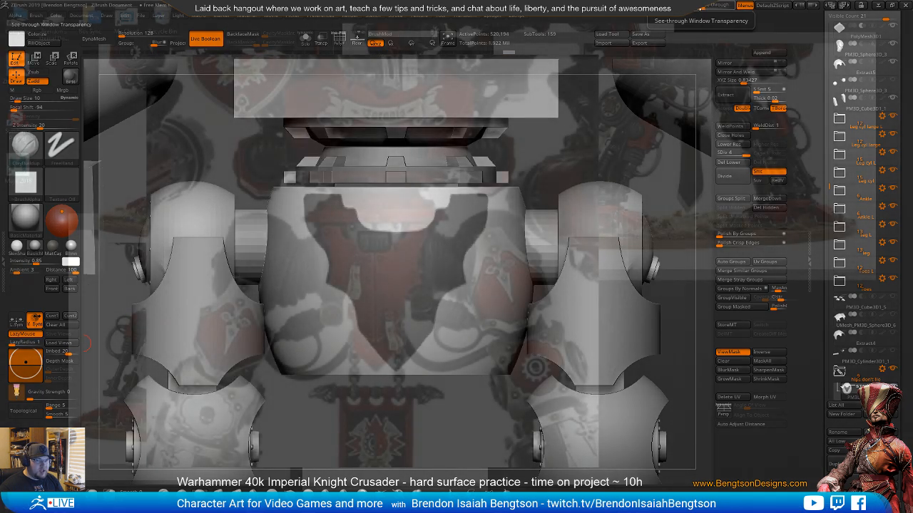
key(ctrl+h)
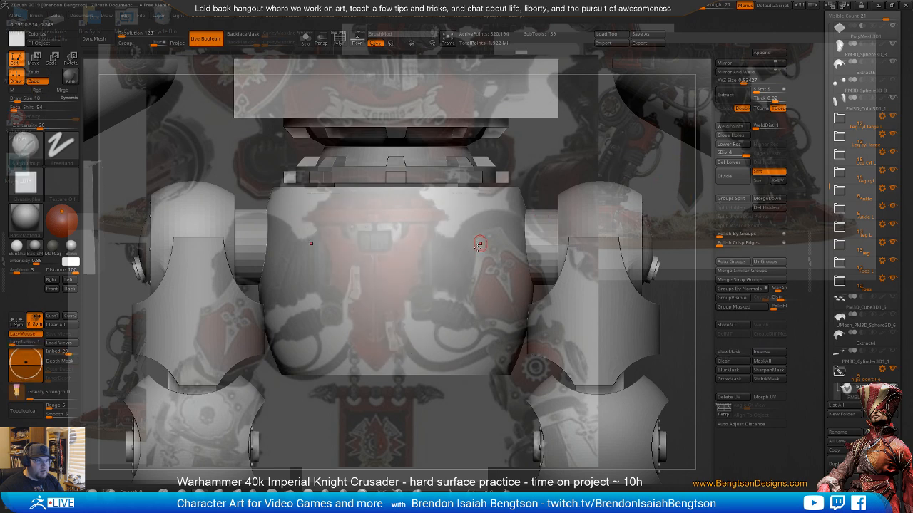
mouse_move(465, 266)
alt+right_down()
mouse_move(441, 271)
mouse_move(453, 268)
mouse_move(447, 243)
mouse_move(426, 272)
alt+right_up()
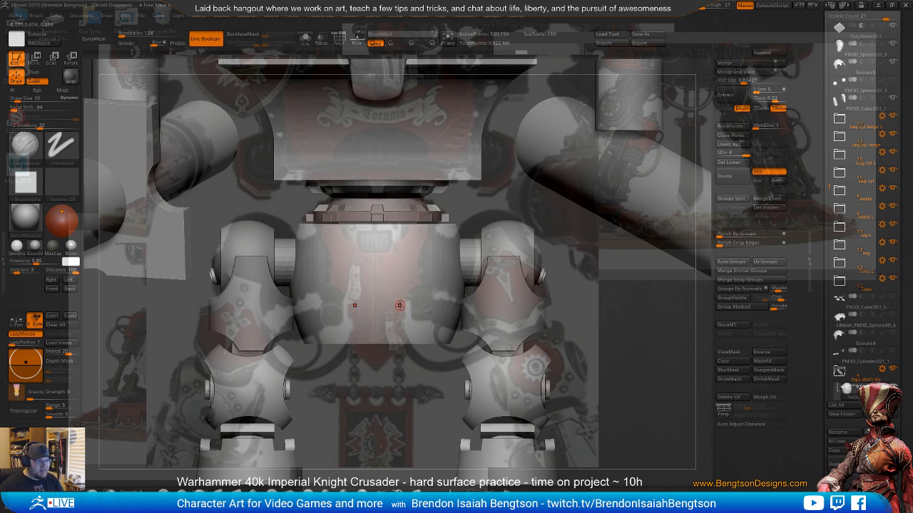
right_drag(401, 306, 399, 307)
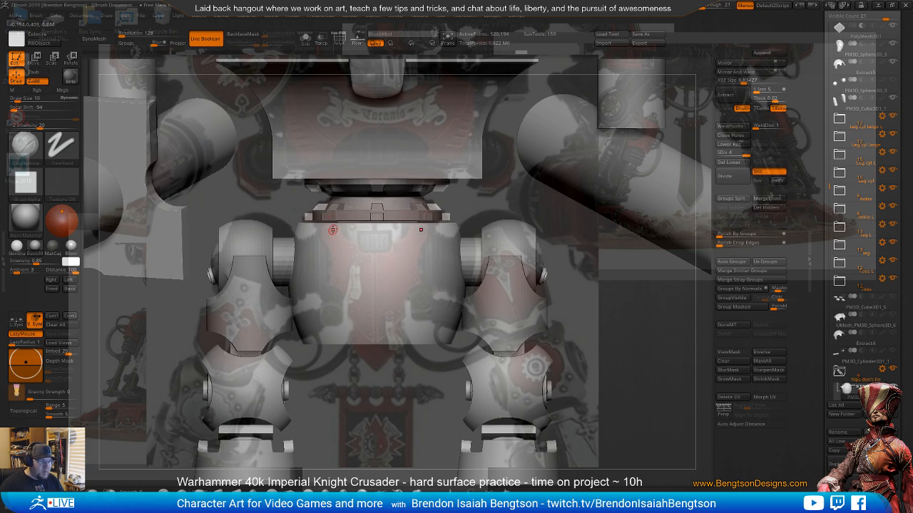
- Trace the front plate's mask outline over the reference with a small symmetric mask brush, including sides, lower point and stepped upper notch
key(space)
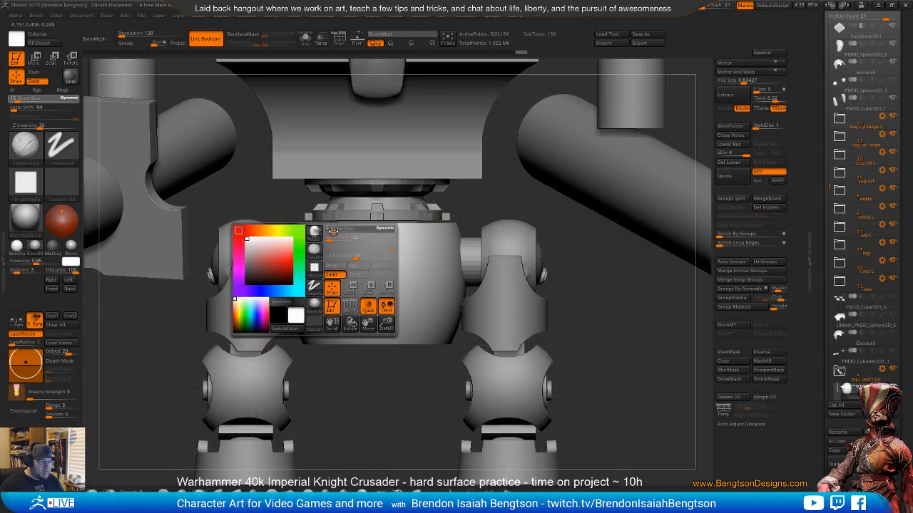
key(ctrl+h)
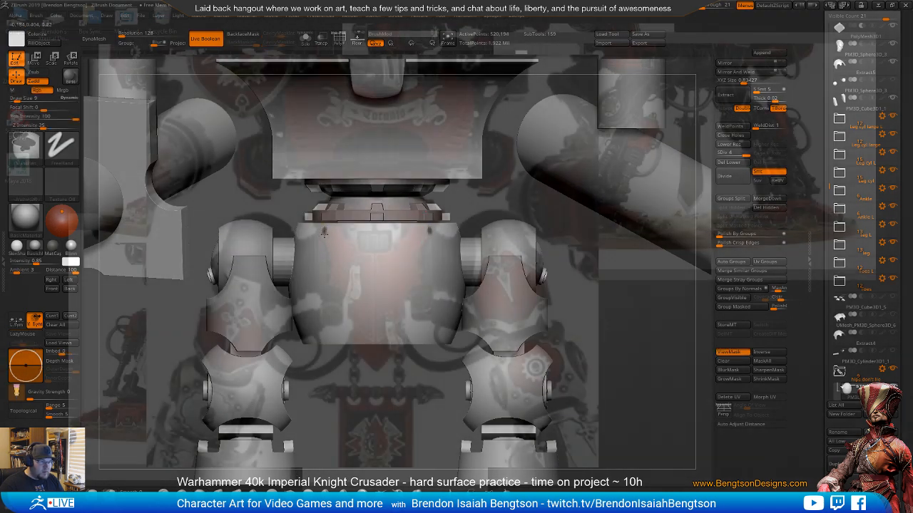
drag(331, 251, 335, 265)
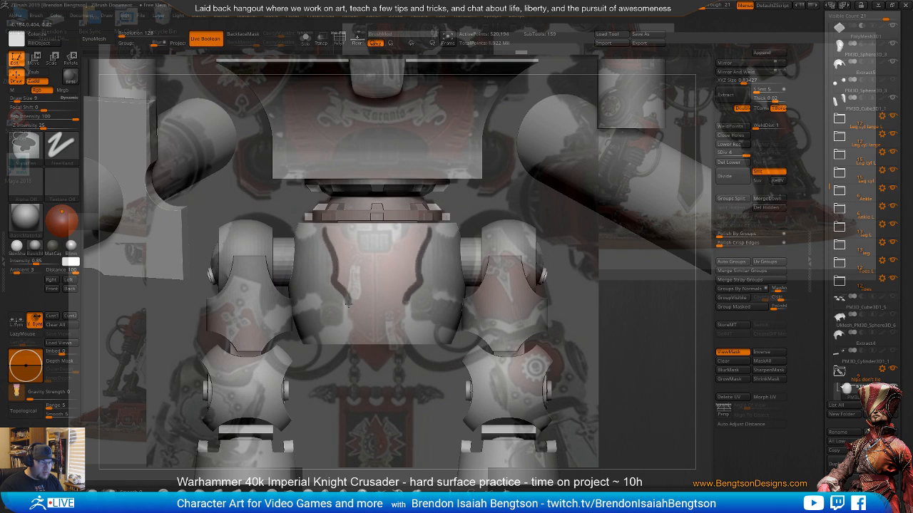
drag(349, 315, 369, 335)
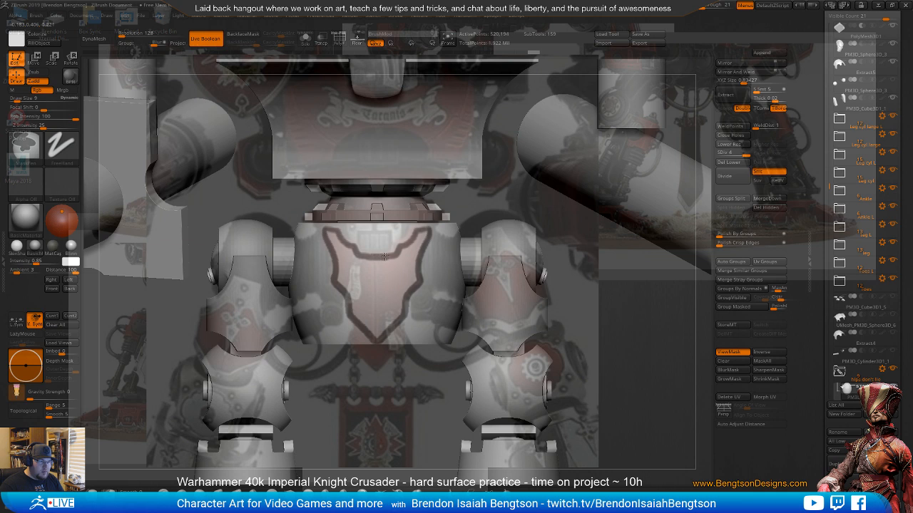
- Fill the traced plate outline with solid mask, enlarging the draw size to 21 for the middle, and turn off the see-through view
key(1)
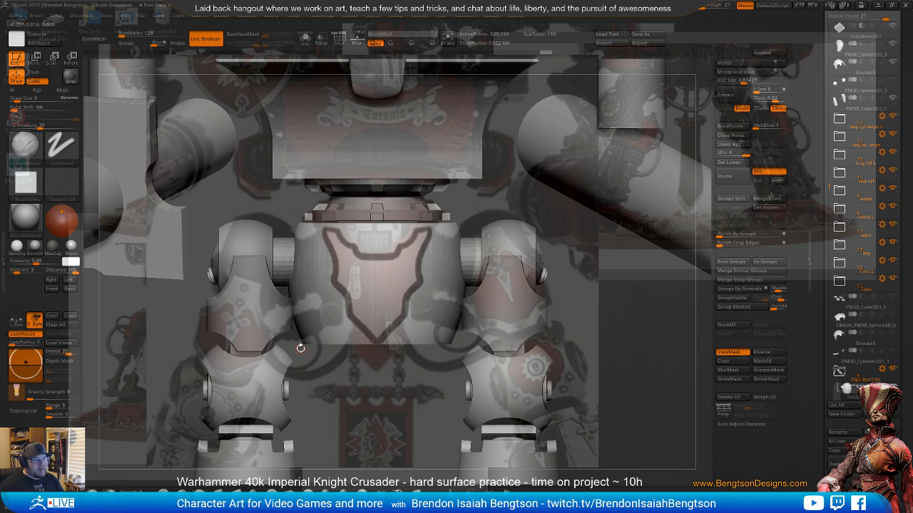
key(2)
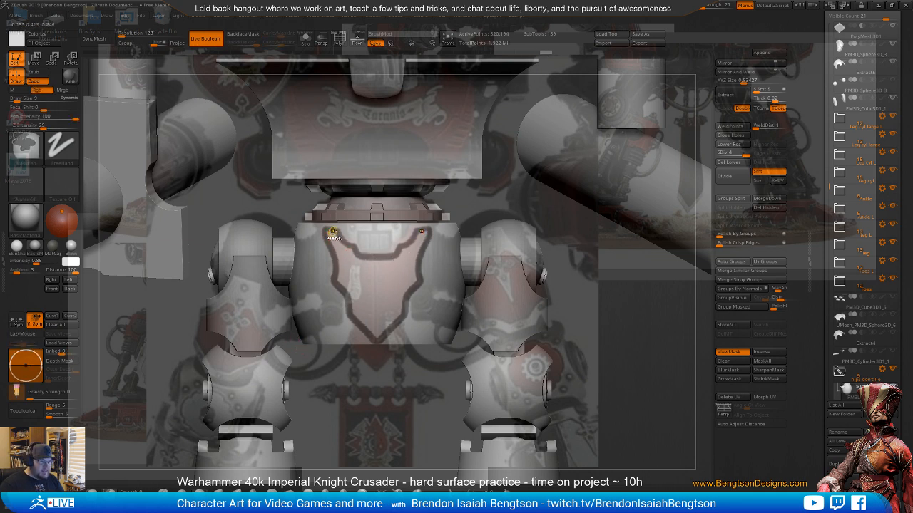
mouse_move(330, 231)
mouse_down()
mouse_move(352, 253)
mouse_move(341, 265)
mouse_move(345, 279)
mouse_move(335, 249)
mouse_move(357, 308)
mouse_move(352, 293)
mouse_up()
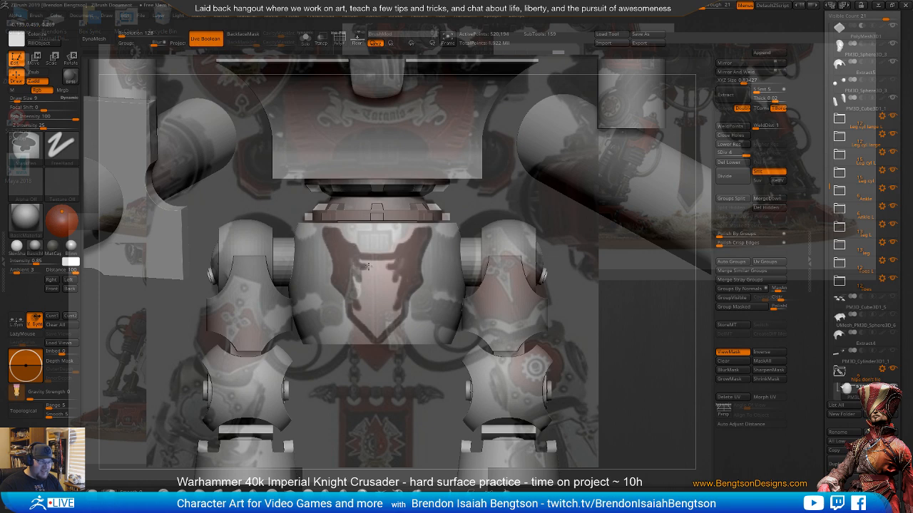
key(shift+z)
key(space)
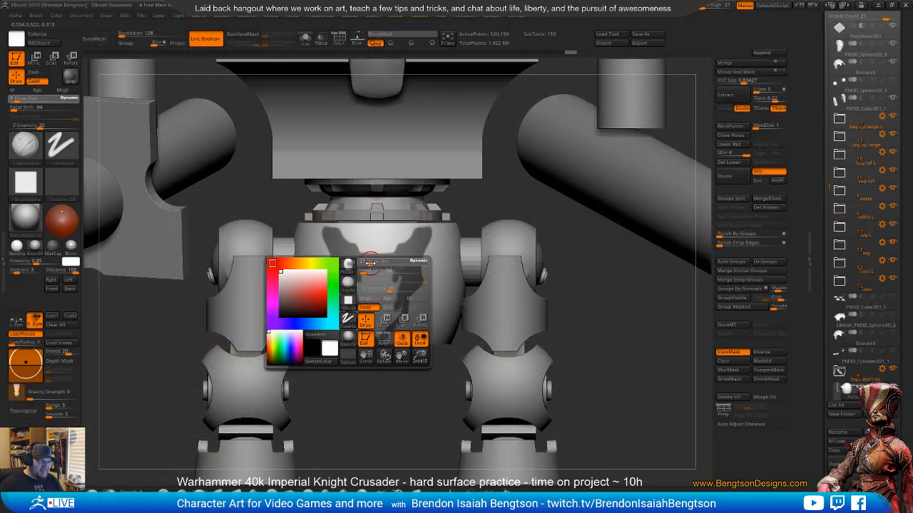
key(shift+z)
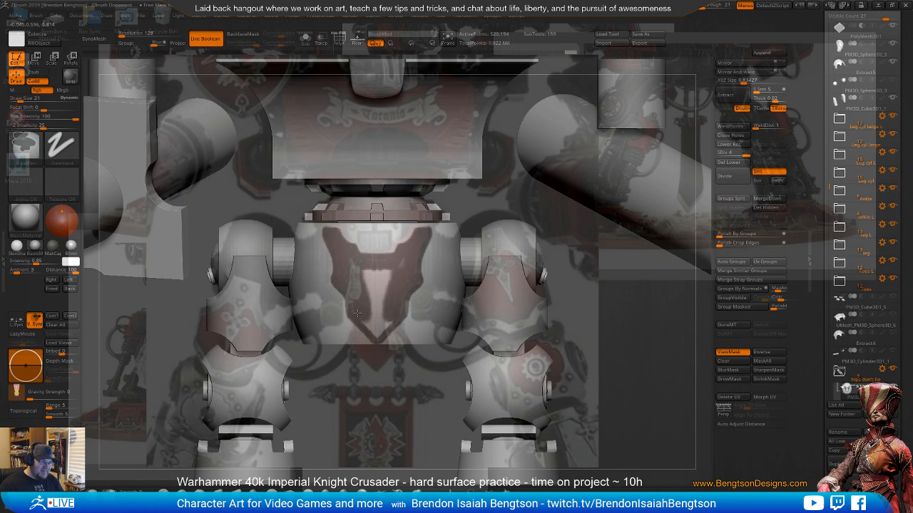
mouse_move(363, 315)
mouse_down()
mouse_move(375, 313)
mouse_move(365, 281)
mouse_up()
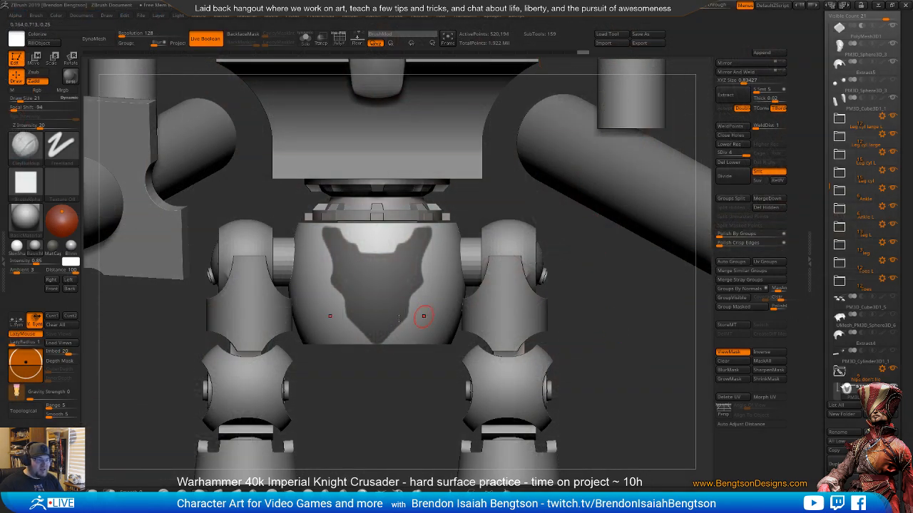
- Touch up the plate mask's edges down to its lower point with draw size 12
mouse_move(374, 393)
mouse_down()
mouse_move(374, 403)
mouse_move(326, 336)
mouse_up()
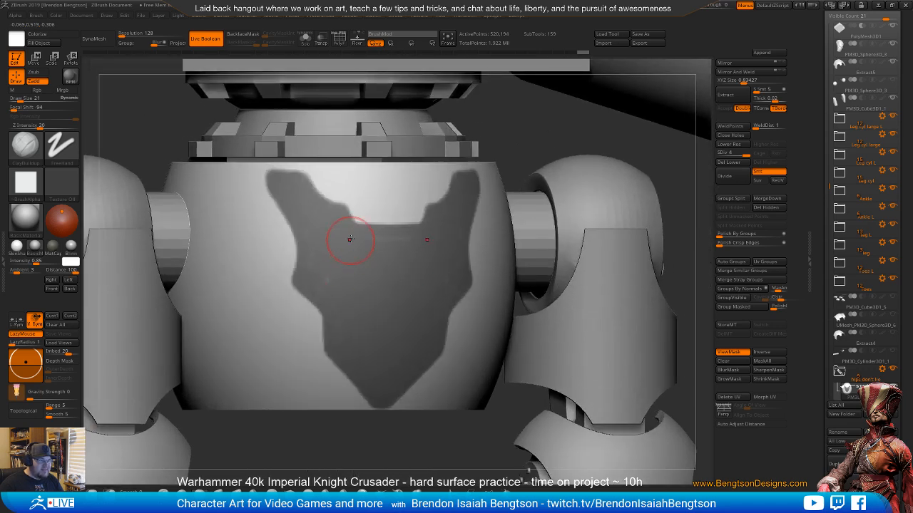
key(space)
key(ctrl)
drag(348, 434, 349, 400)
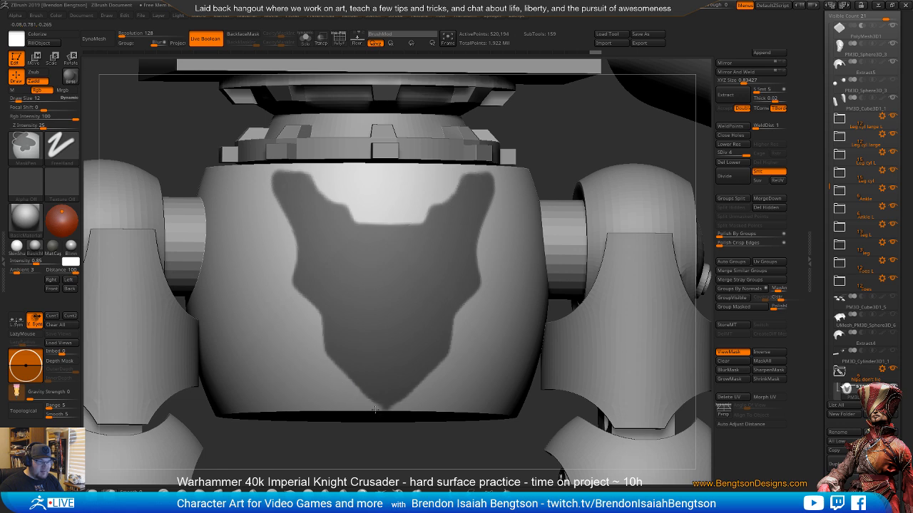
- Sharpen the plate mask's upper tips and side corners using draw size 8
right_click(325, 322)
right_click(349, 305)
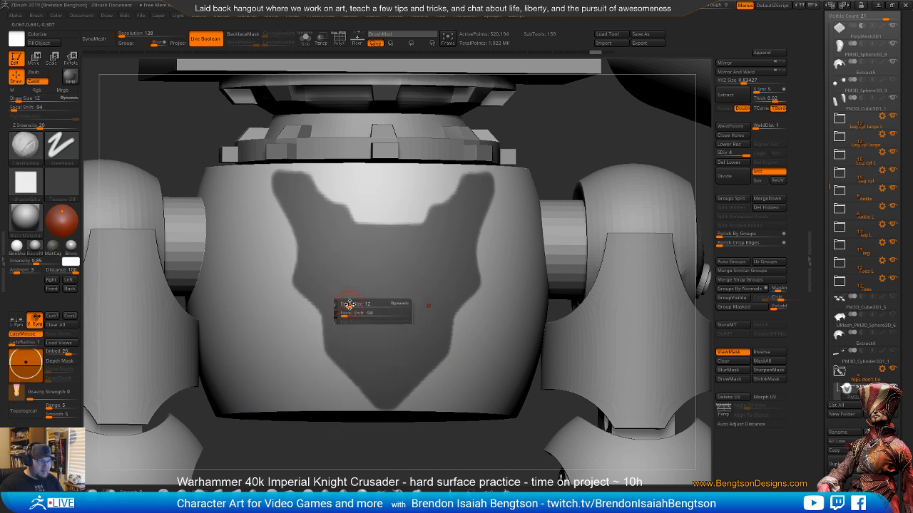
drag(349, 305, 345, 305)
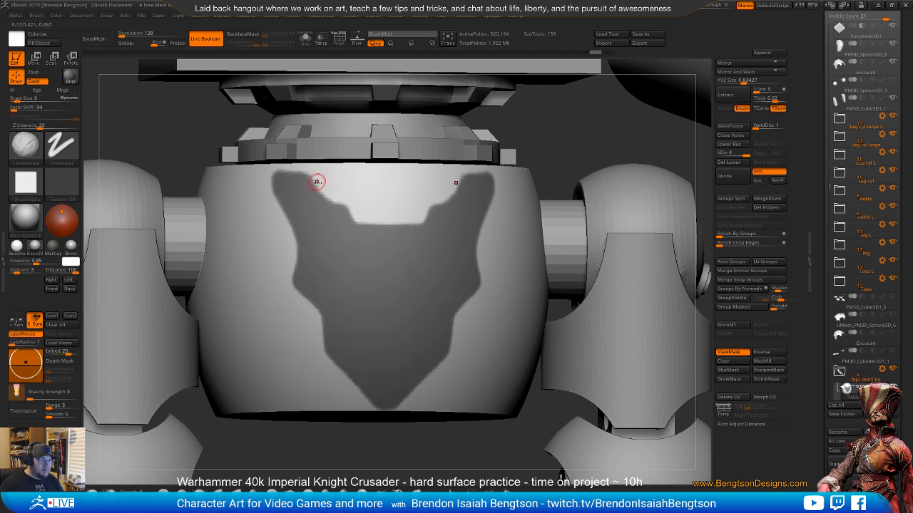
key(ctrl)
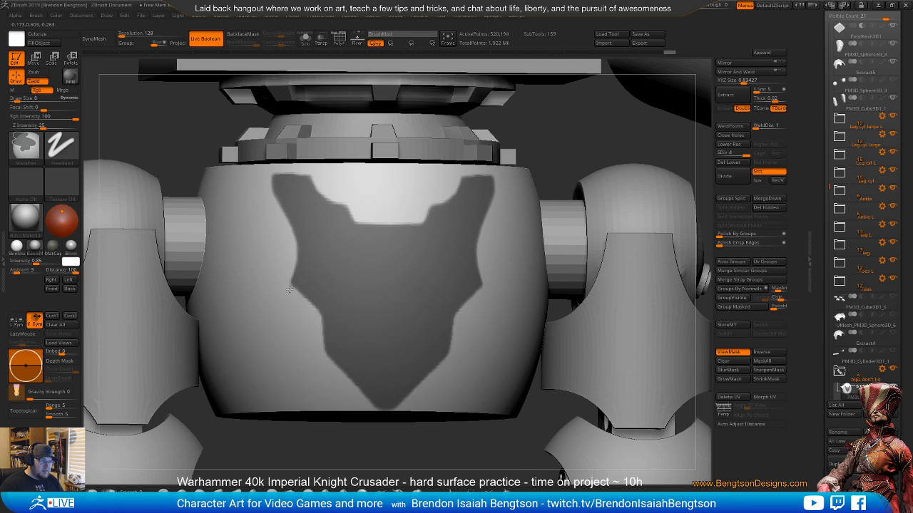
key(ctrl)
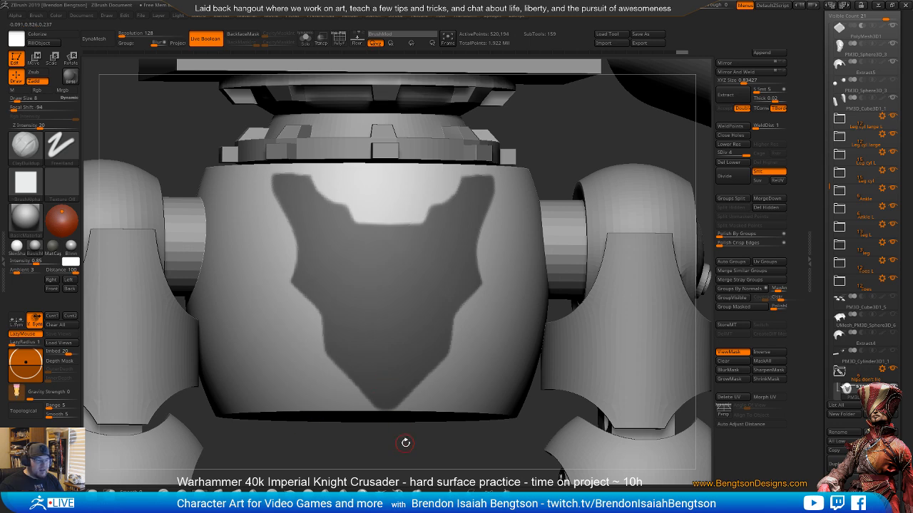
- Show the polyframe, turn the masked plate area into its own polygroup, and delete the shell's lower subdivision levels
ctrl+right_drag(391, 381, 352, 364)
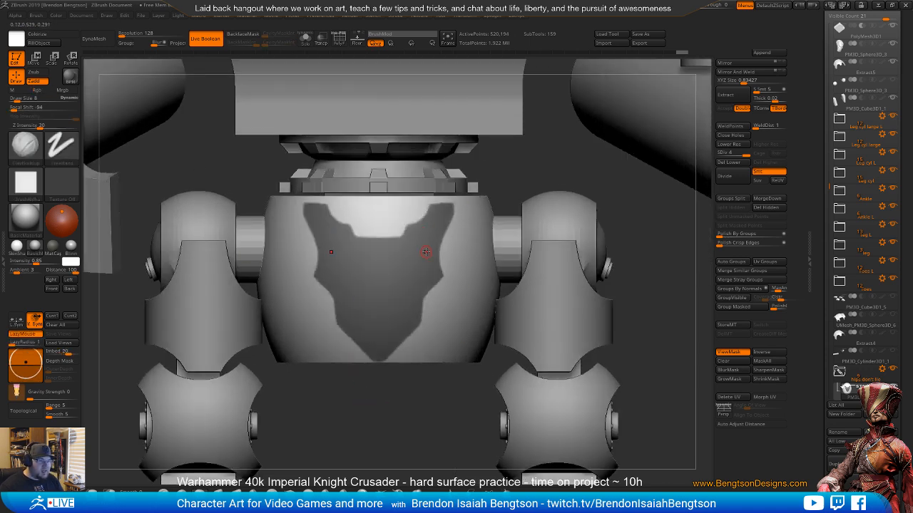
key(shift+f)
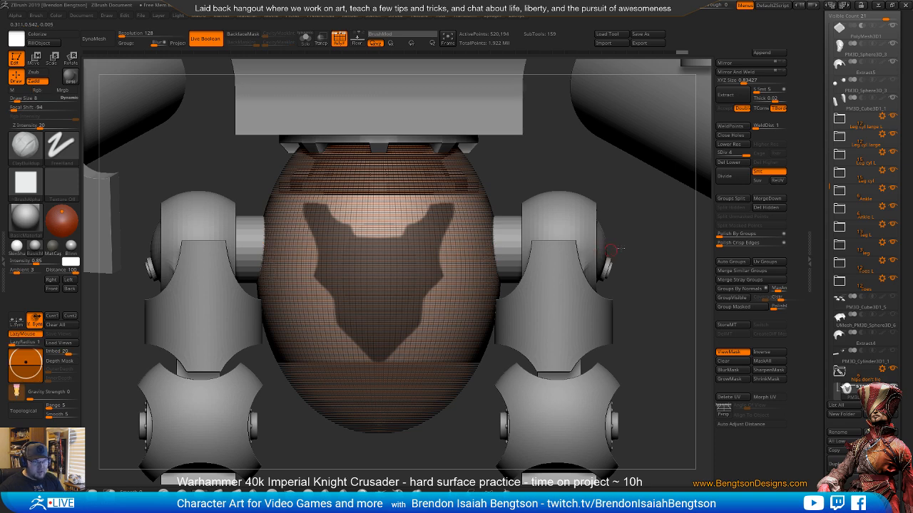
right_drag(614, 249, 666, 257)
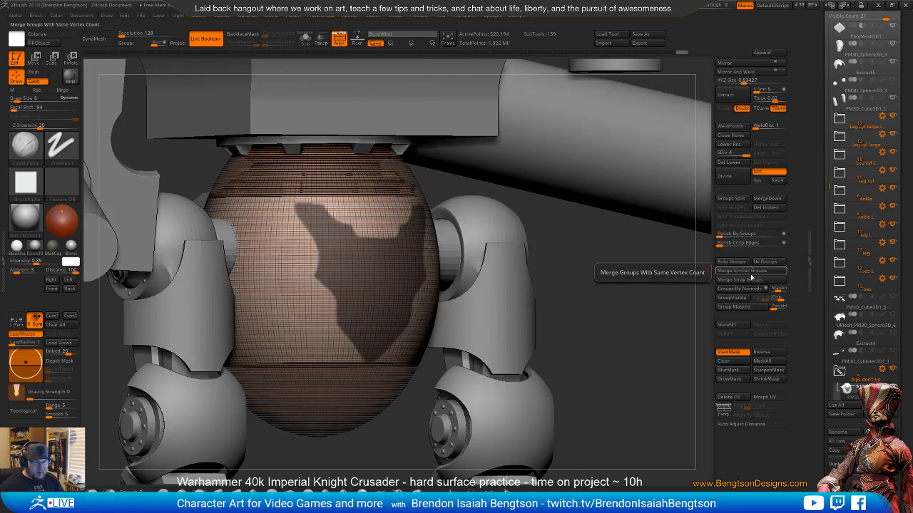
click(733, 306)
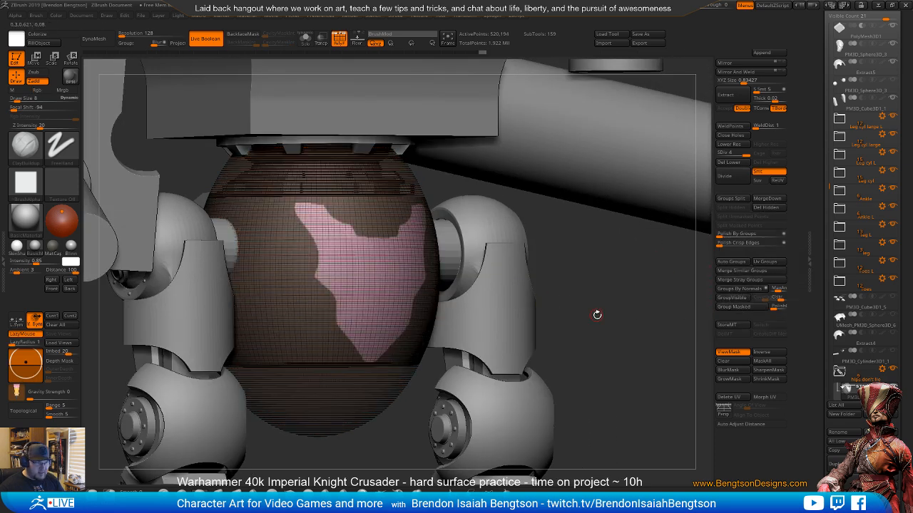
shift+right_drag(615, 287, 581, 286)
click(733, 163)
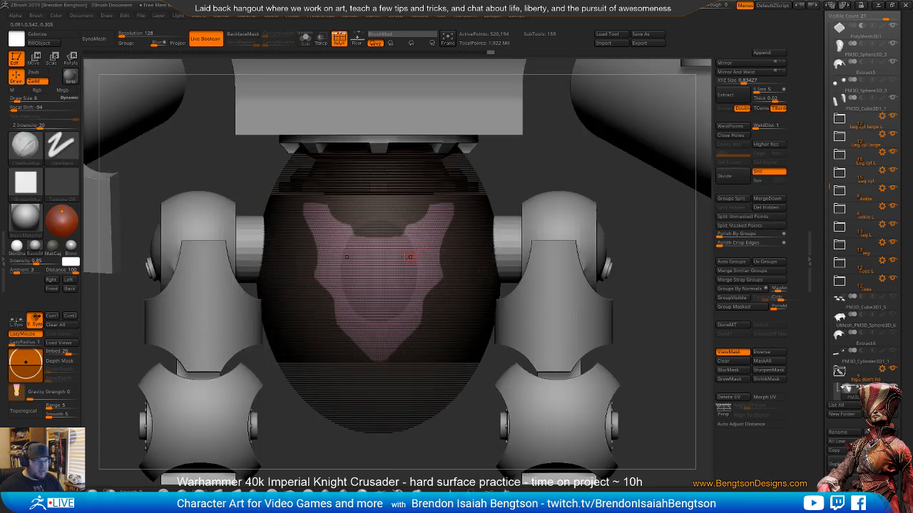
- Isolate the front plate's polygroup and delete the hidden remainder of the shell
ctrl+shift+click(393, 259)
mouse_move(462, 345)
mouse_down()
mouse_move(491, 359)
mouse_move(492, 335)
mouse_move(470, 339)
mouse_up()
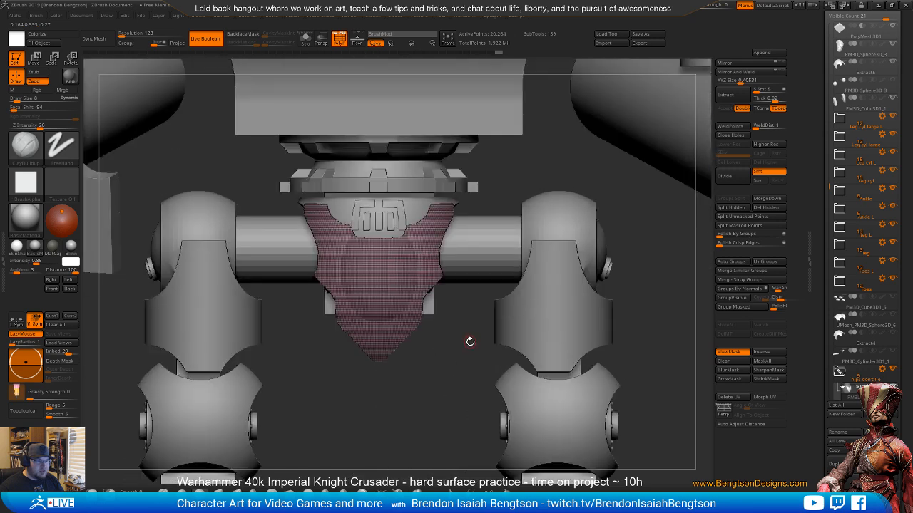
click(772, 208)
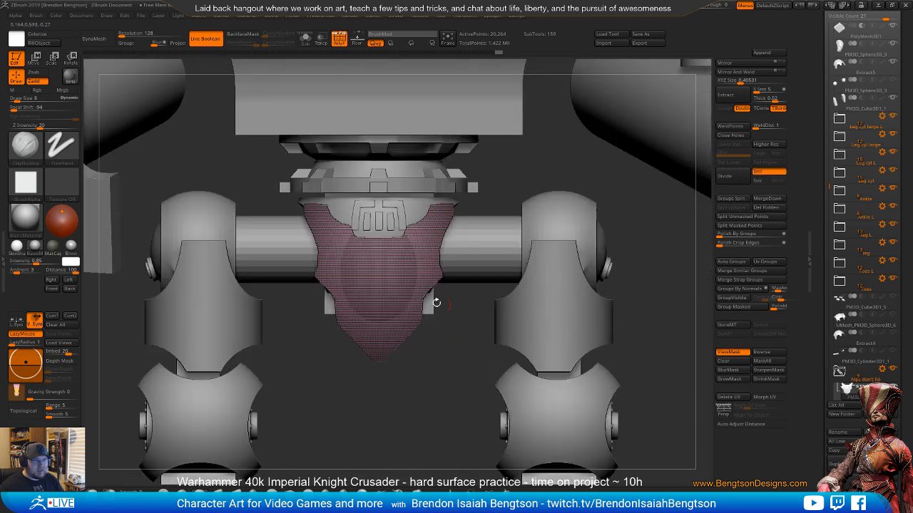
- ZRemesh the plate three times in succession with the half polygon count option and adaptive size 20
alt+drag(436, 303, 456, 361)
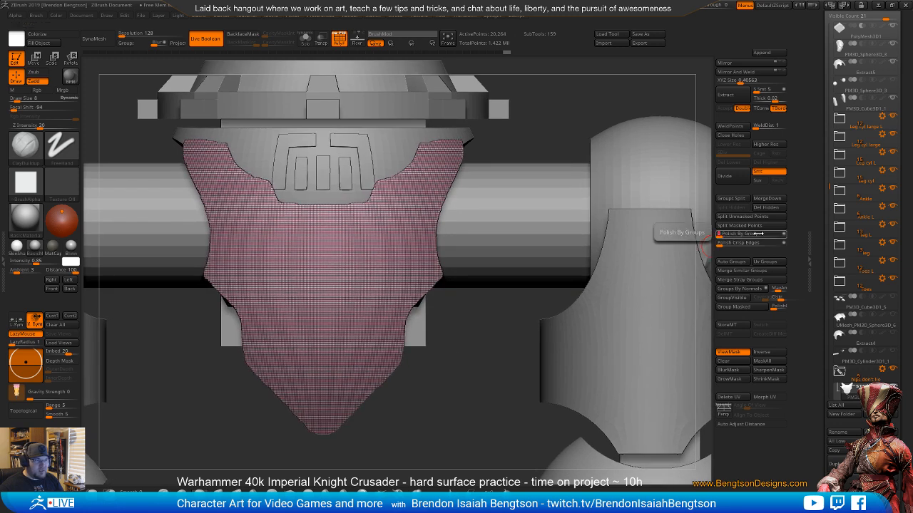
drag(825, 326, 830, 274)
drag(854, 322, 855, 284)
scroll(855, 285, up, 5)
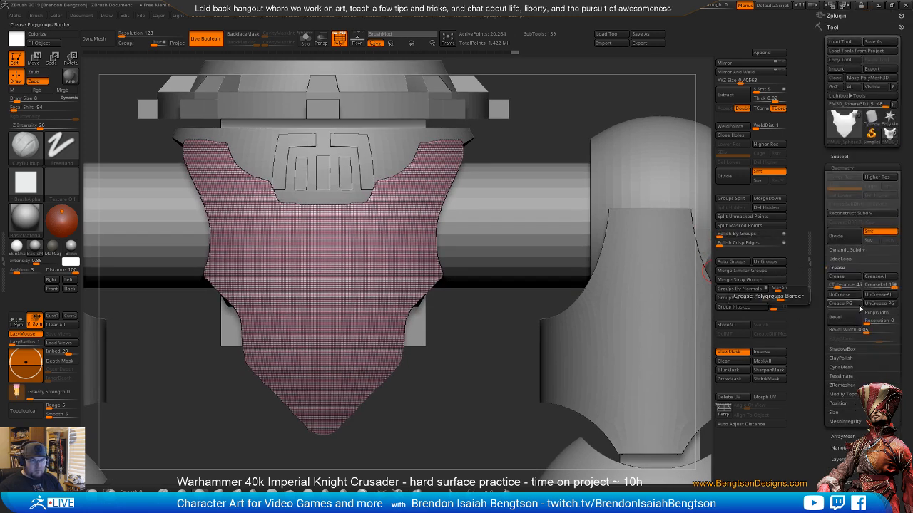
click(838, 385)
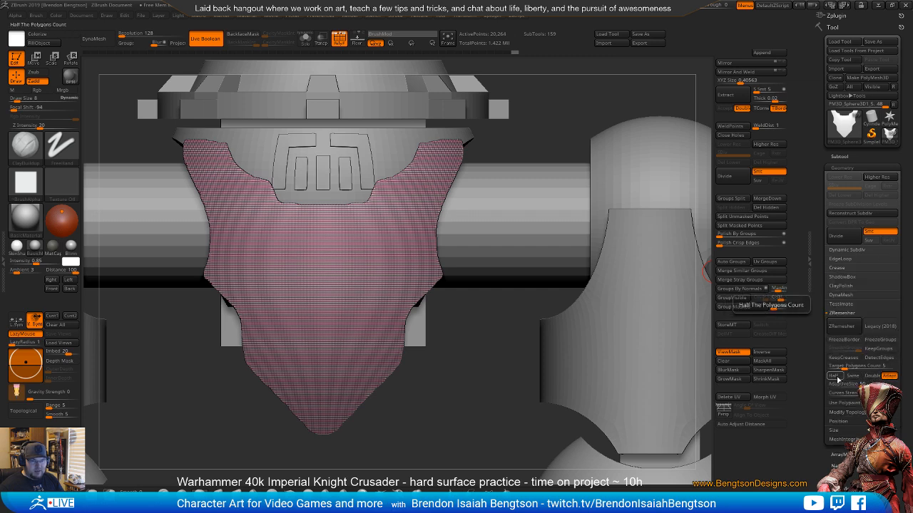
click(836, 377)
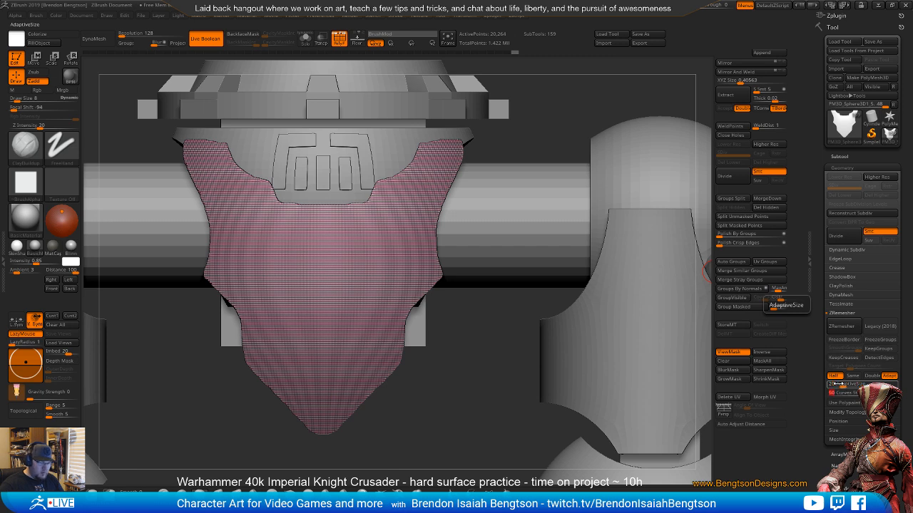
click(842, 325)
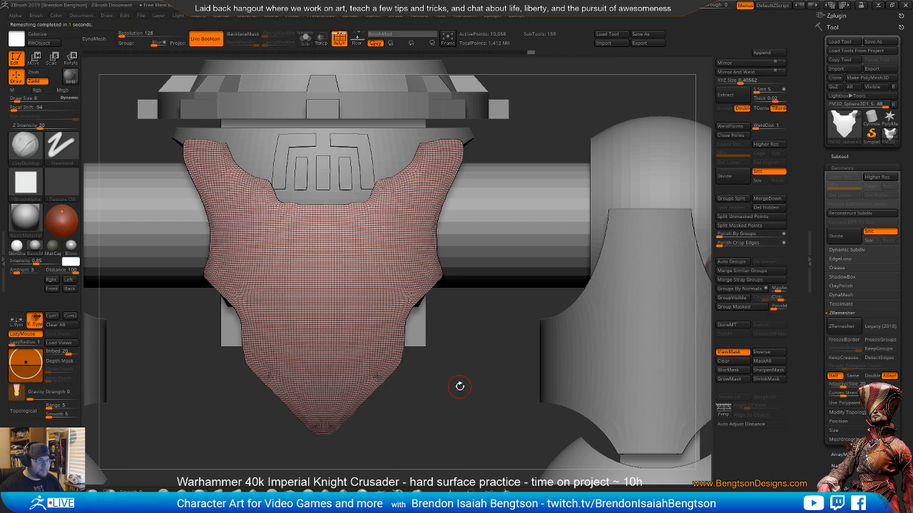
click(842, 326)
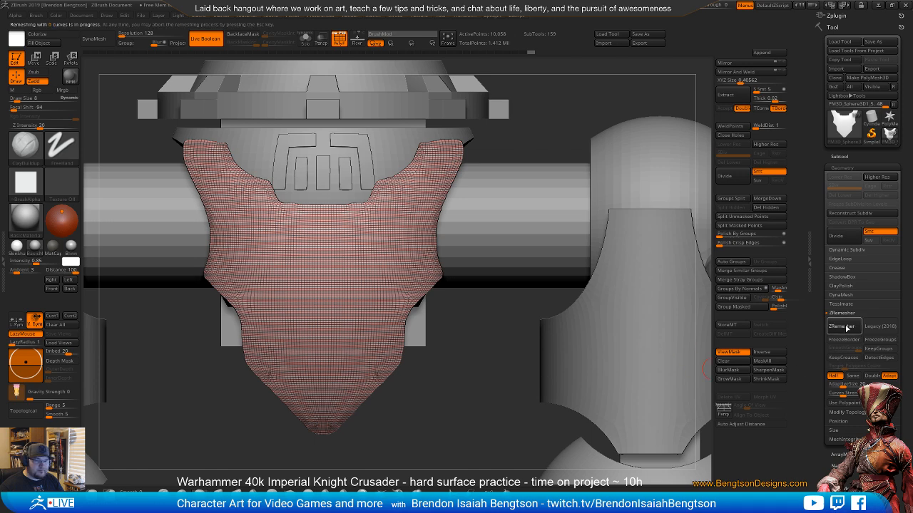
click(846, 328)
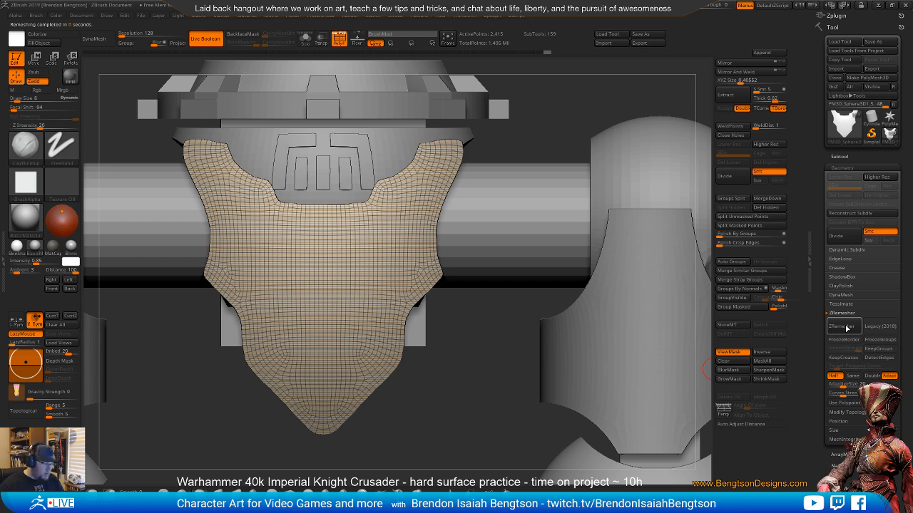
- Show the remeshed plate alone in solo mode and frame its outline from the front
alt+drag(488, 364, 540, 366)
drag(459, 436, 464, 440)
key(alt+s)
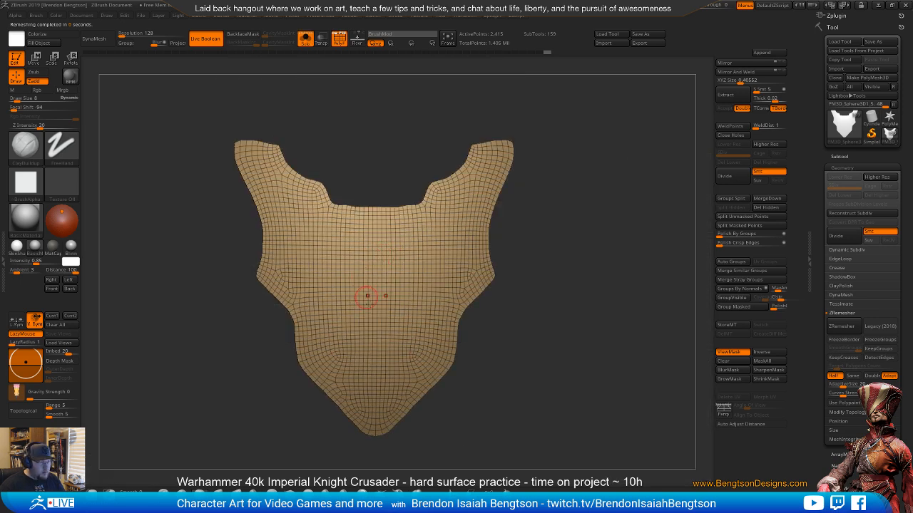
alt+drag(546, 338, 544, 362)
alt+drag(545, 362, 572, 326)
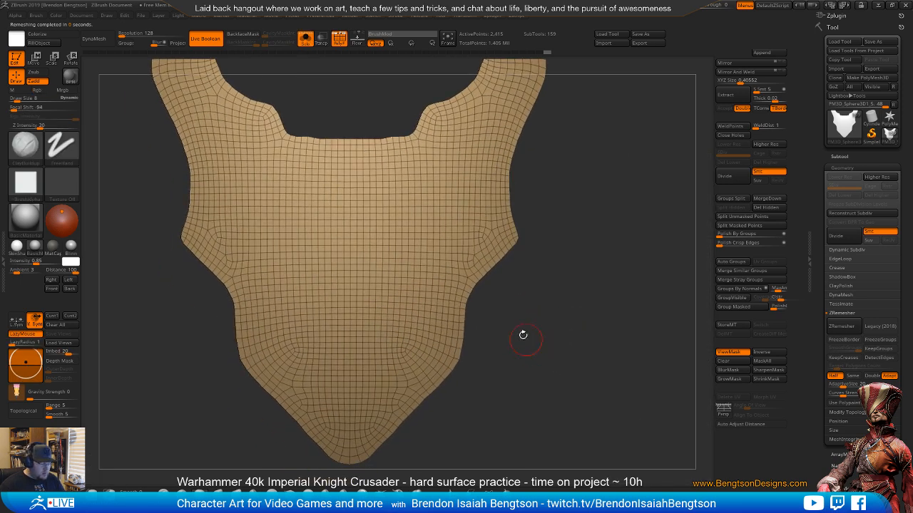
alt+drag(147, 335, 266, 345)
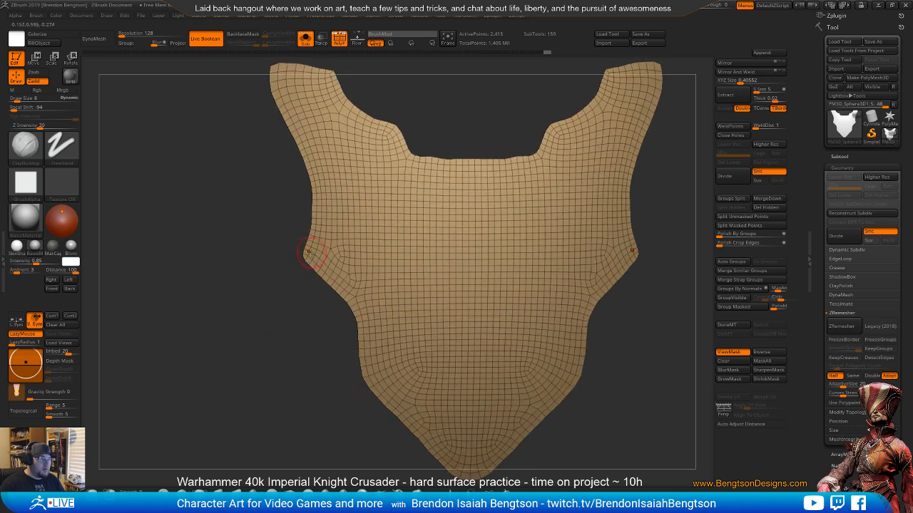
- Nudge the plate's outer side corner into shape with the Move Topological brush at draw size 6
key(space)
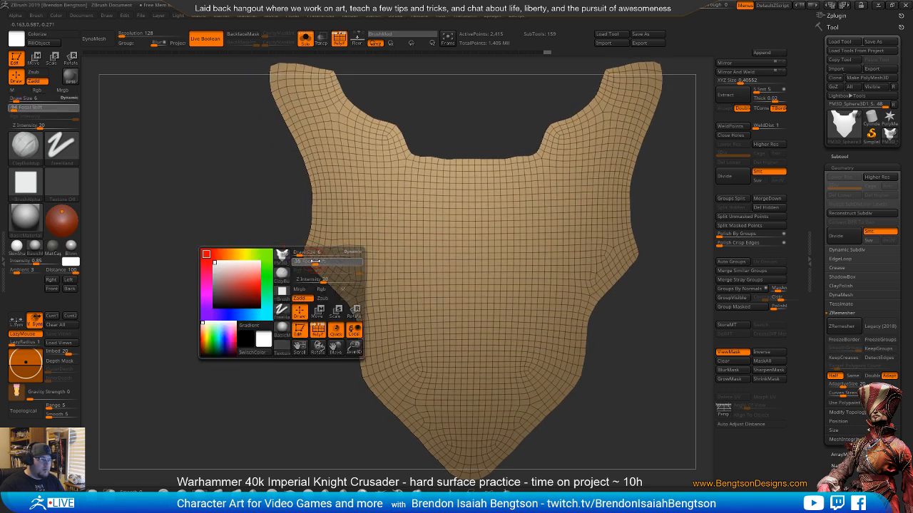
drag(315, 261, 314, 261)
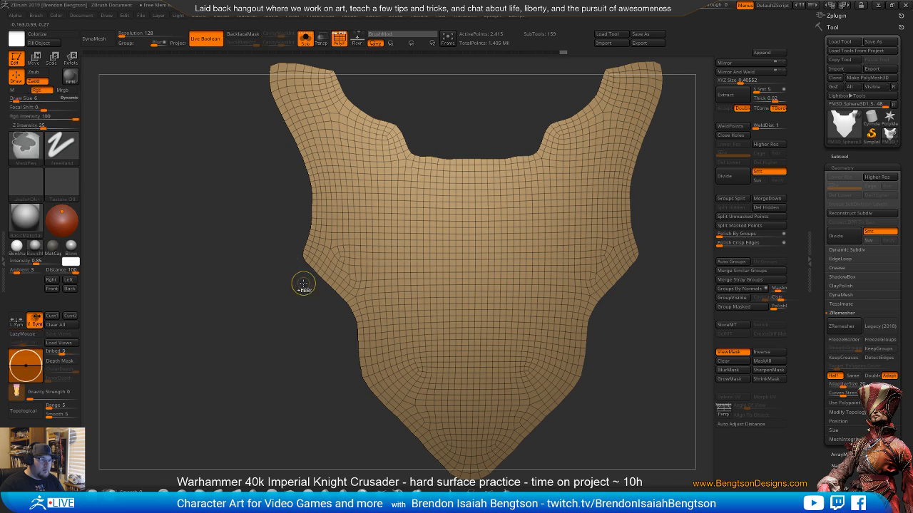
ctrl+click(303, 284)
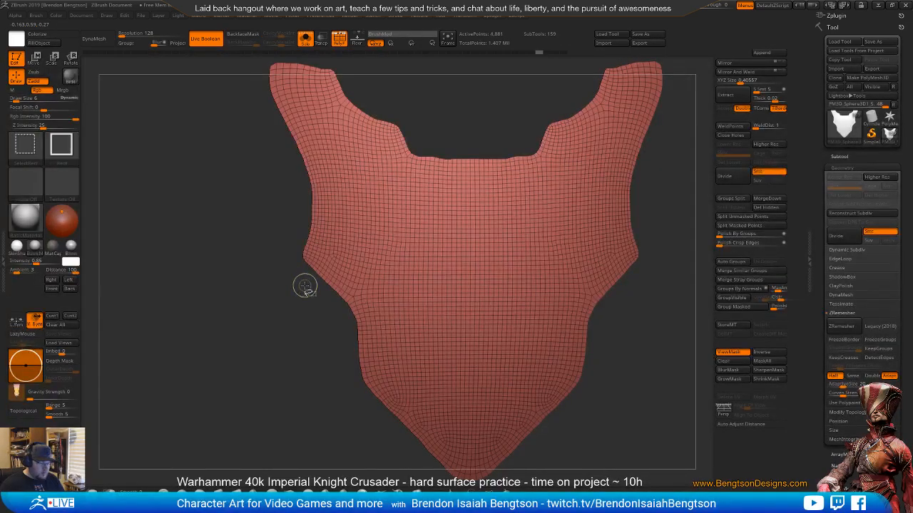
ctrl+click(302, 280)
key(b)
key(m)
key(t)
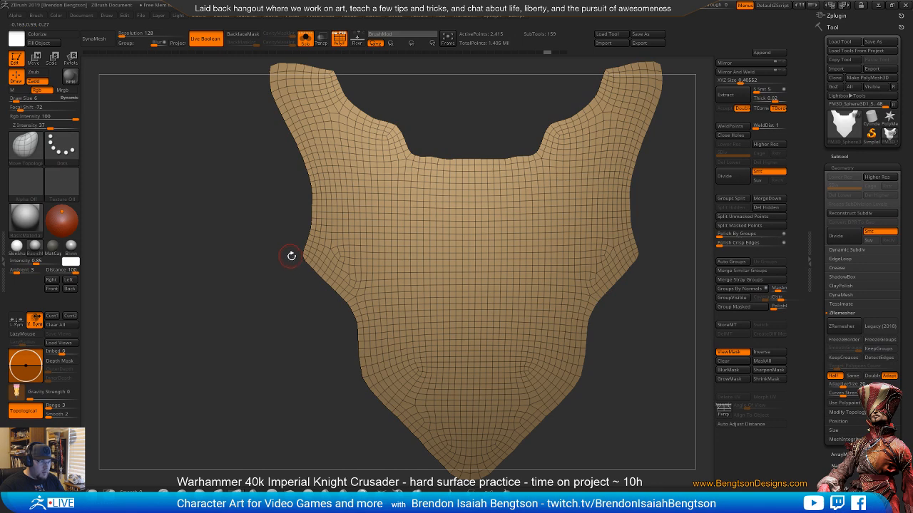
drag(299, 255, 300, 256)
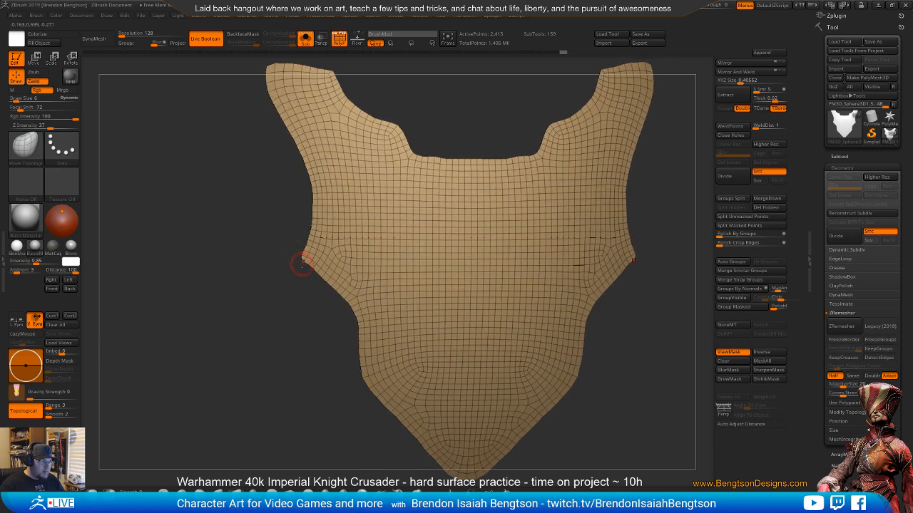
- Sharpen the plate's side, lower, upper-tip and notch corners with the Move Topological brush at draw size 3
key(space)
mouse_move(311, 347)
mouse_down()
mouse_move(313, 321)
mouse_move(321, 349)
mouse_up()
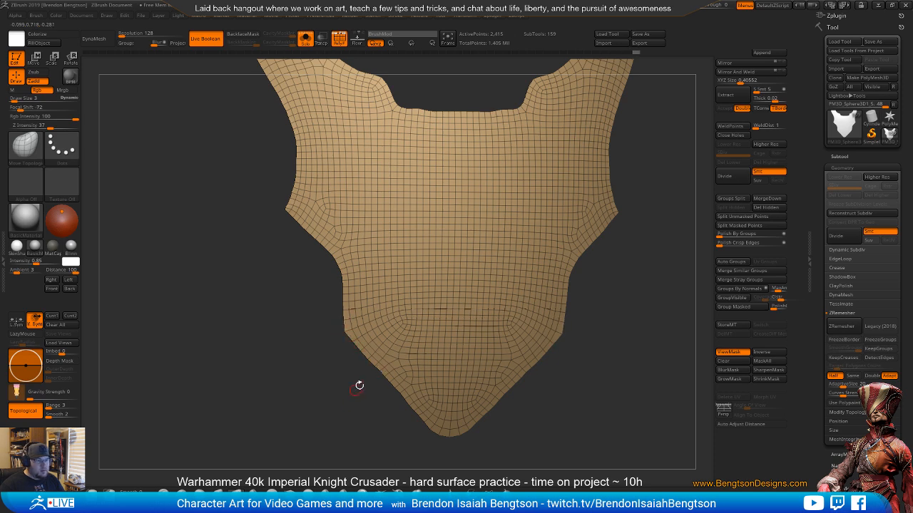
mouse_move(359, 386)
mouse_down()
mouse_move(291, 378)
mouse_move(255, 350)
mouse_move(240, 289)
mouse_move(256, 328)
mouse_move(288, 231)
mouse_up()
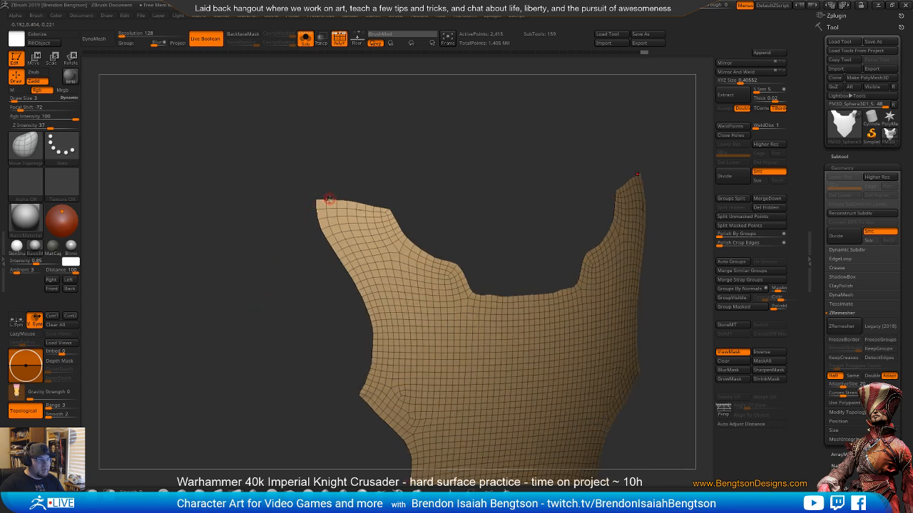
shift+drag(414, 193, 376, 209)
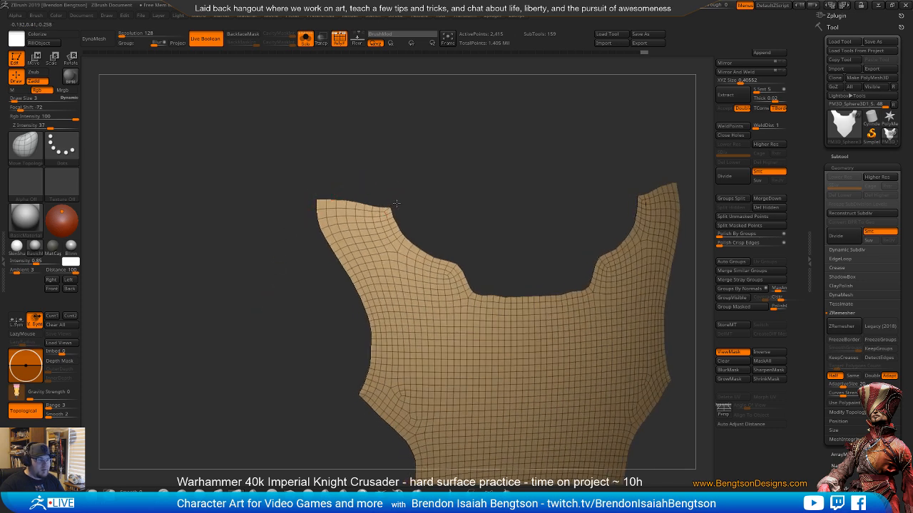
alt+drag(492, 230, 449, 206)
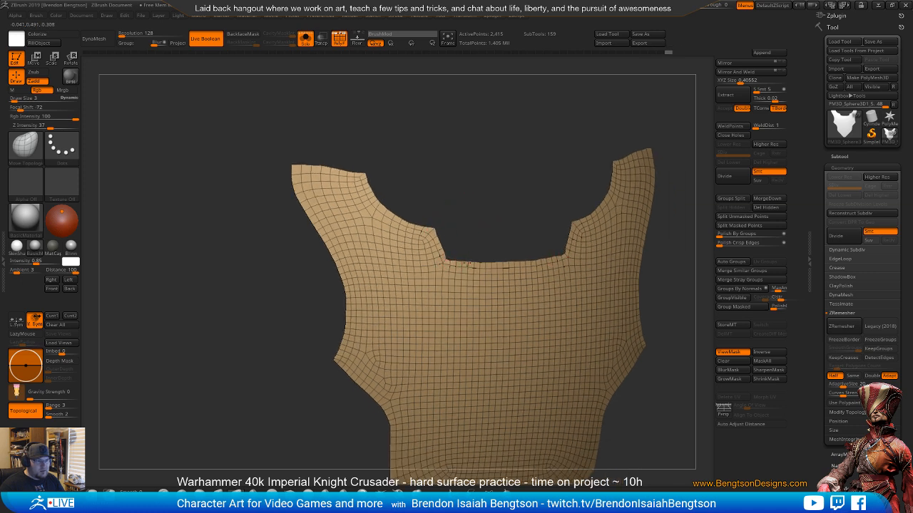
mouse_move(474, 264)
alt+mouse_down()
mouse_move(496, 171)
mouse_move(457, 146)
mouse_move(434, 160)
mouse_move(386, 158)
alt+mouse_up()
- Mask the corners of the plate's upper tips and its outer side corners with draw size 6
key(space)
key(ctrl)
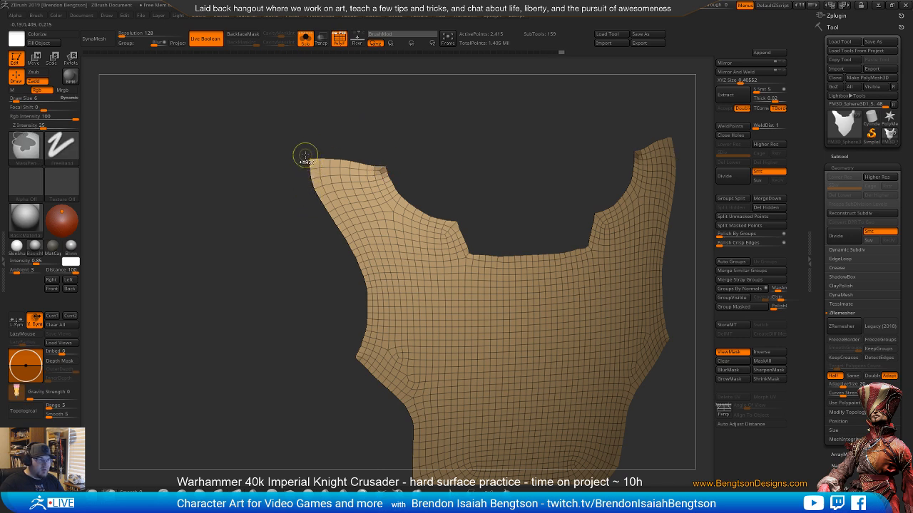
ctrl+drag(309, 156, 320, 169)
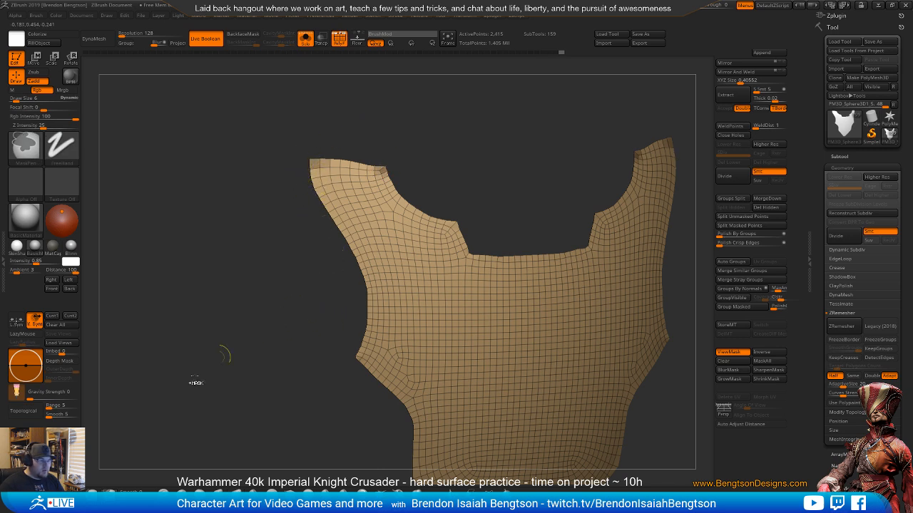
click(44, 362)
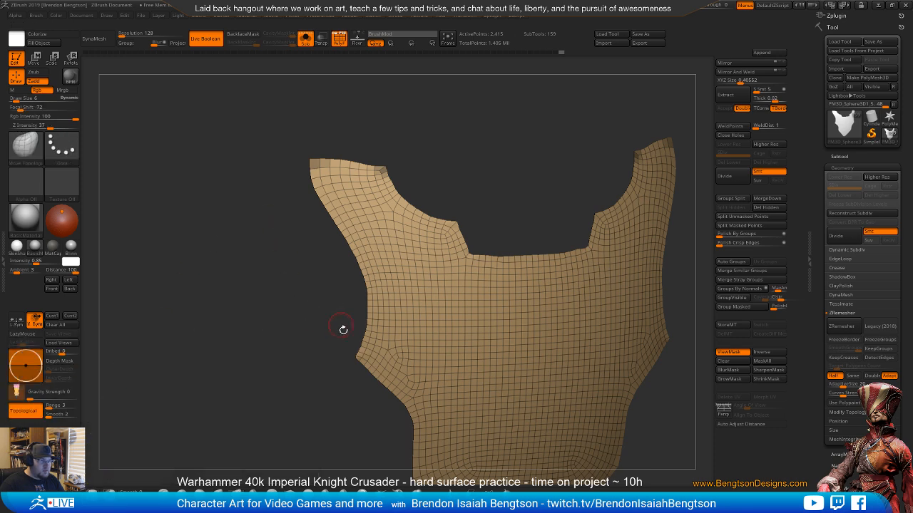
mouse_move(342, 326)
ctrl+mouse_down()
mouse_move(337, 357)
mouse_move(345, 333)
ctrl+mouse_up()
drag(346, 397, 295, 265)
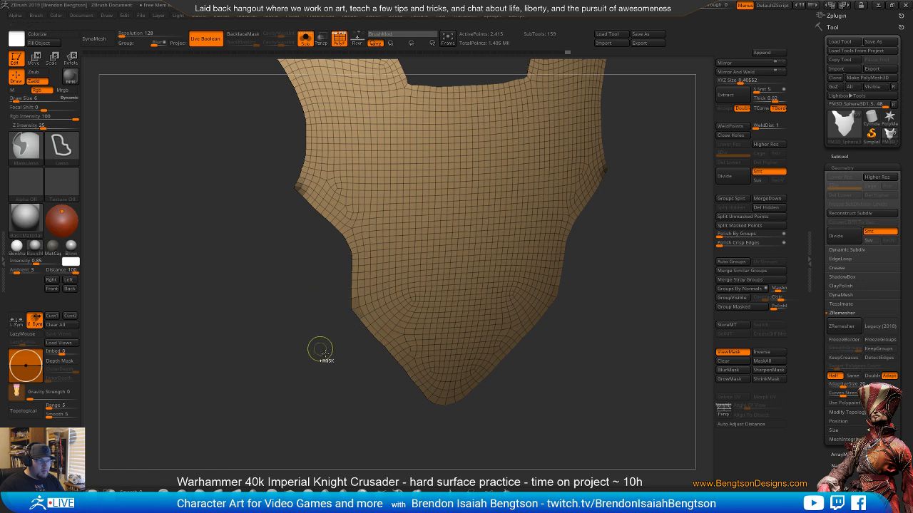
drag(438, 424, 399, 371)
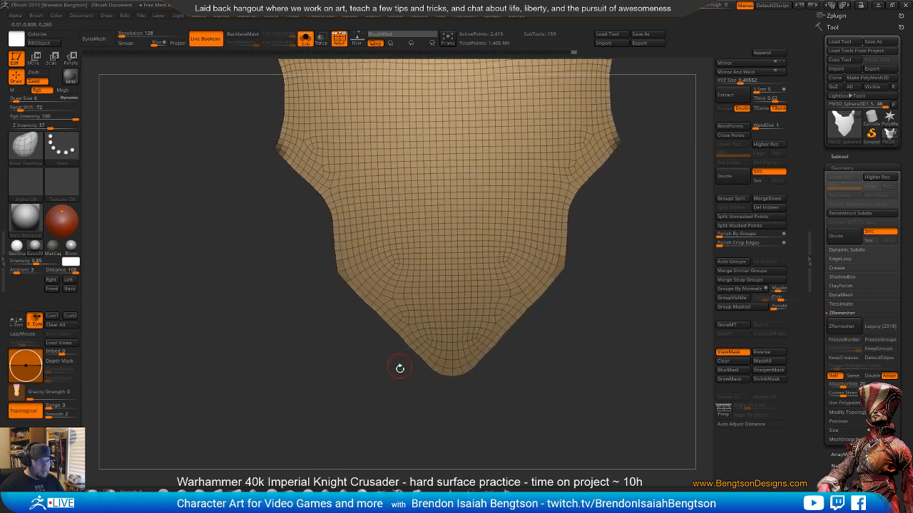
- Straighten and sharpen the plate's bottom tip with the Move Topological brush at draw size 6, and mask the tip
drag(421, 403, 436, 371)
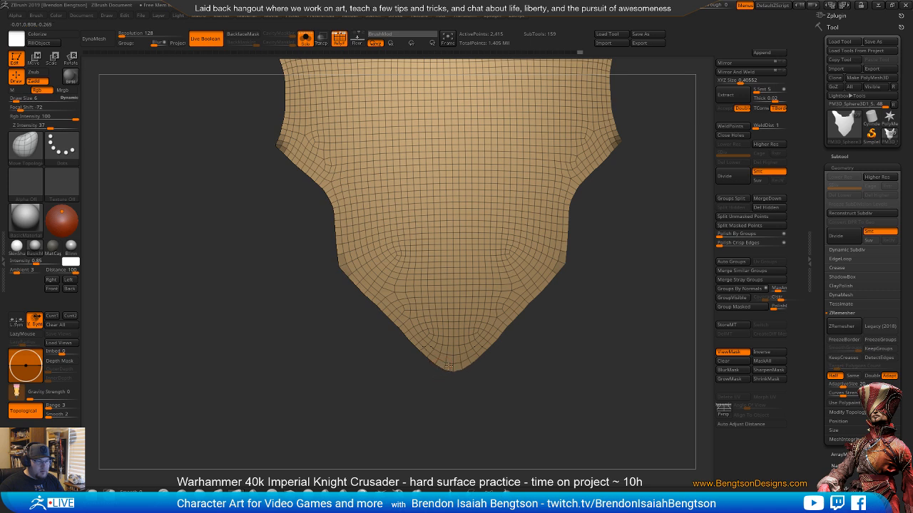
drag(449, 368, 452, 378)
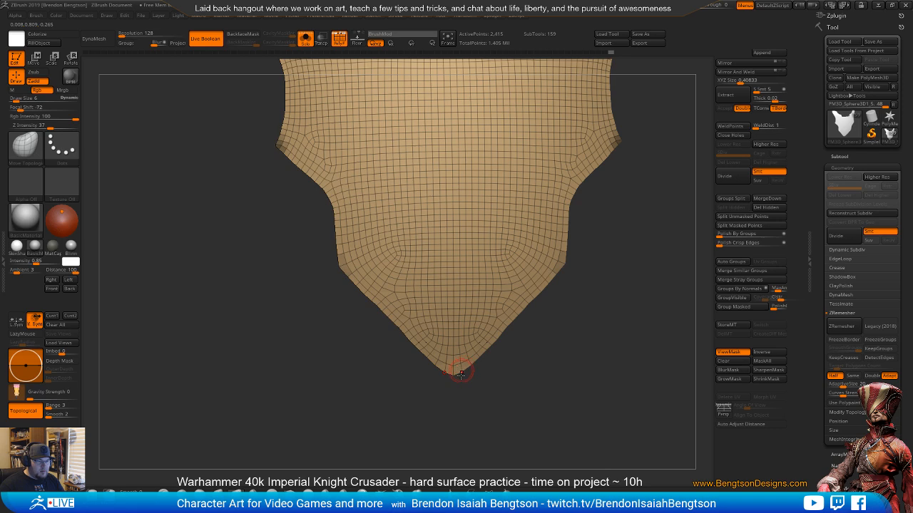
mouse_move(472, 387)
ctrl+mouse_down()
mouse_move(419, 372)
mouse_move(412, 383)
ctrl+mouse_up()
- Mask the notch's upper corners, sharpen its lower corners with the Move Topological brush, and mask those too
alt+drag(686, 249, 569, 288)
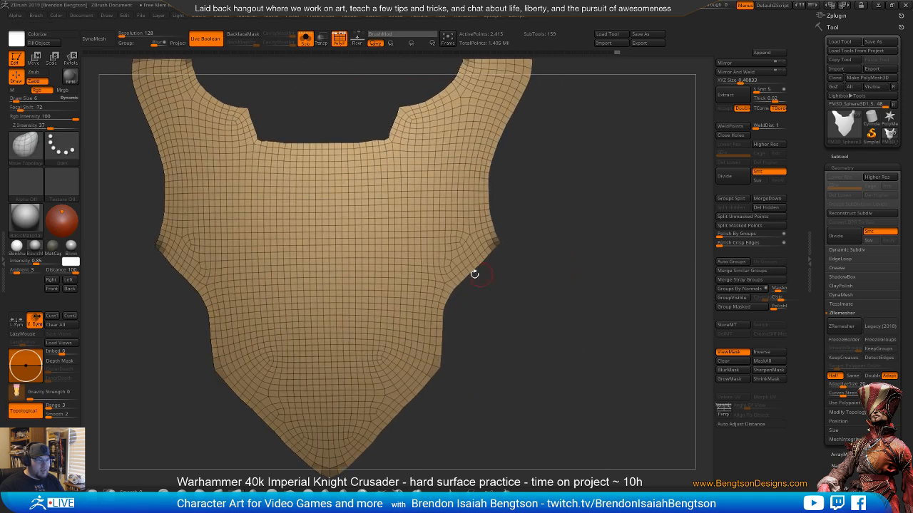
drag(473, 315, 617, 289)
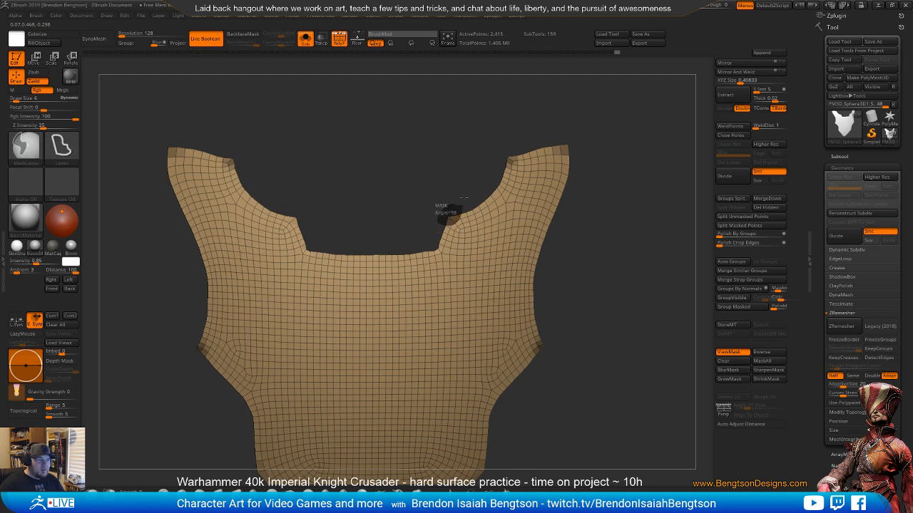
ctrl+drag(463, 198, 459, 201)
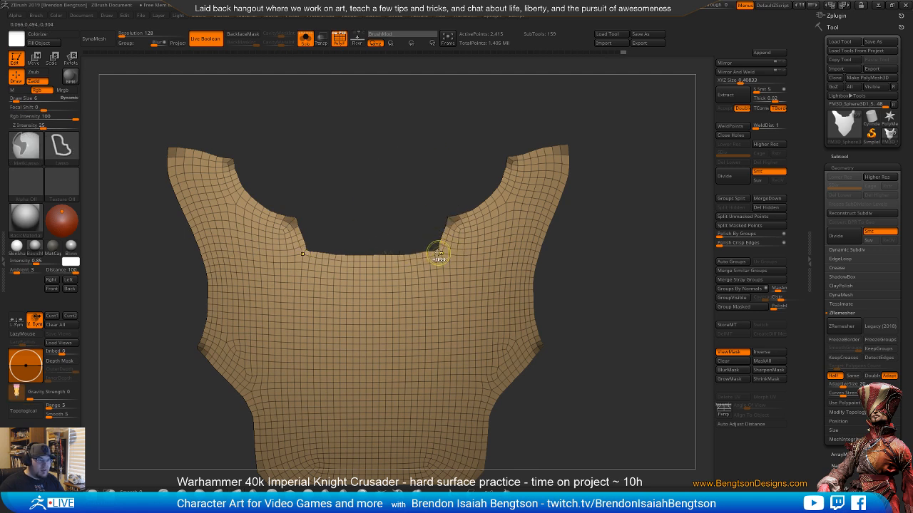
key(b)
key(m)
key(t)
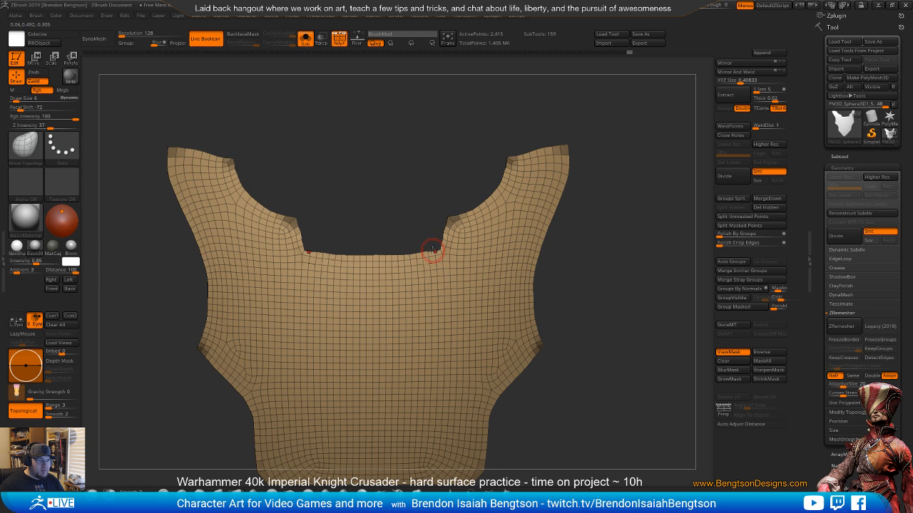
key(ctrl)
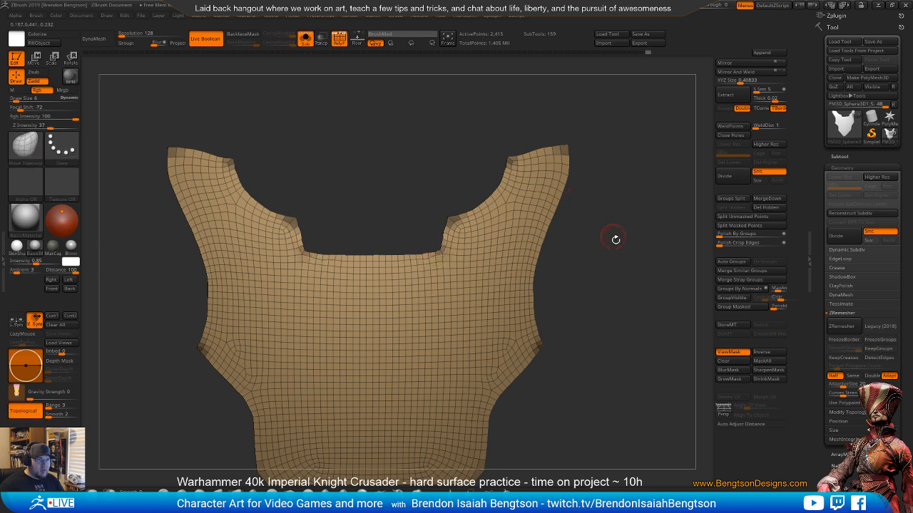
- Smooth the plate's outline between the masked corners with Polish By Groups, and clear the mask
click(741, 234)
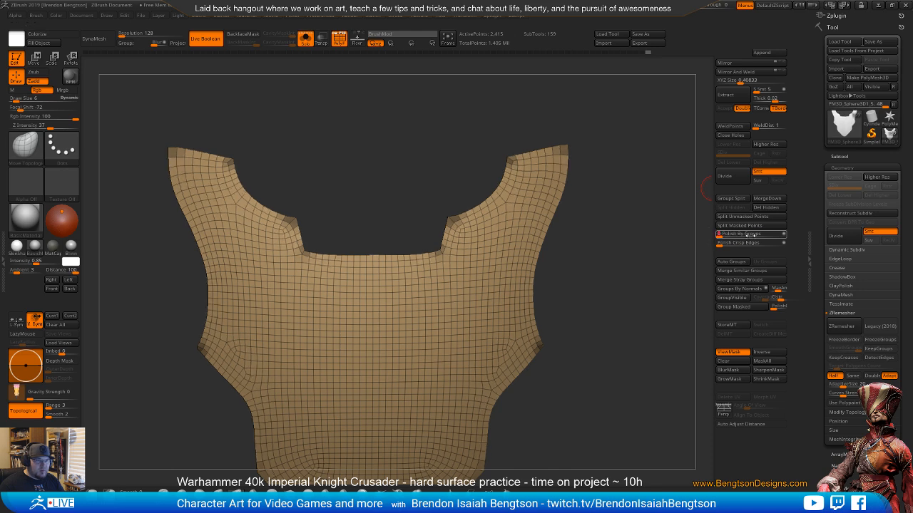
click(741, 234)
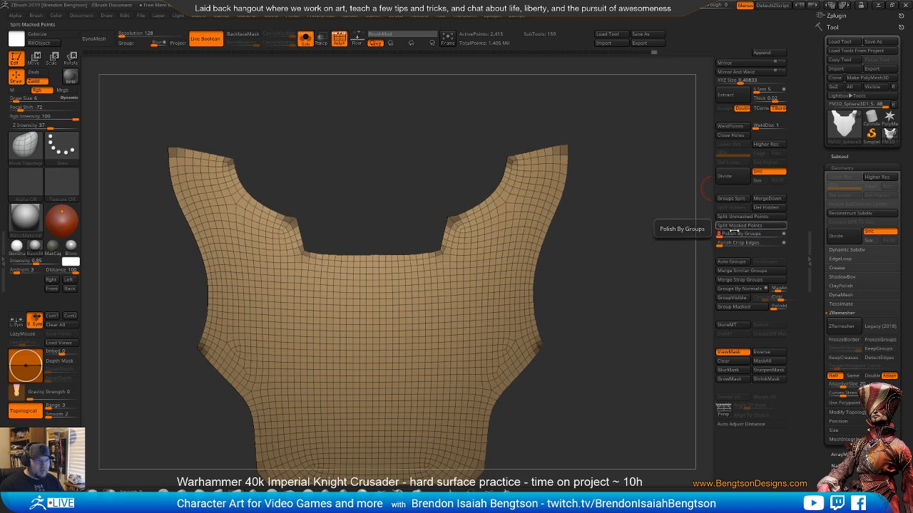
alt+drag(630, 291, 635, 237)
mouse_move(641, 325)
alt+mouse_down()
mouse_move(633, 289)
mouse_move(615, 289)
mouse_move(632, 314)
alt+mouse_up()
mouse_move(631, 313)
ctrl+right_down()
mouse_move(633, 335)
mouse_move(626, 293)
mouse_move(652, 196)
ctrl+right_up()
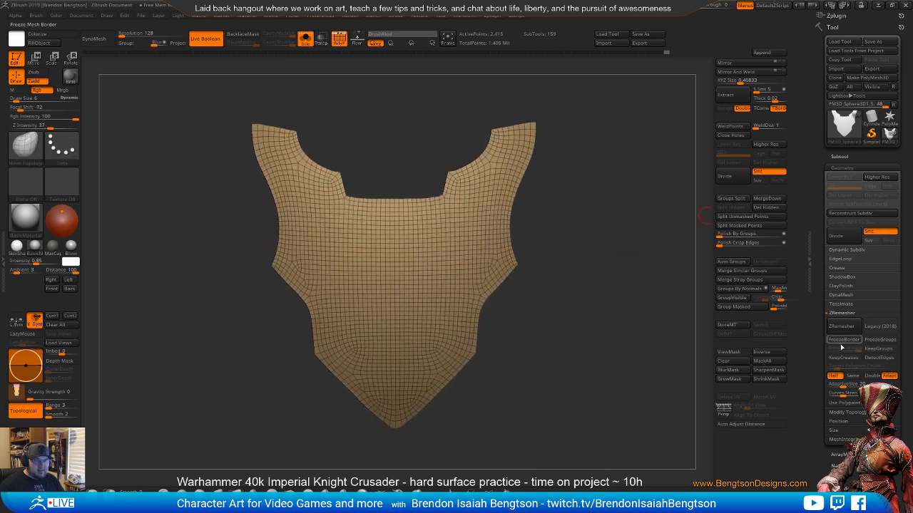
- Run ZRemesher on the plate with the target polygon count set to Same, and inspect the new topology
click(850, 377)
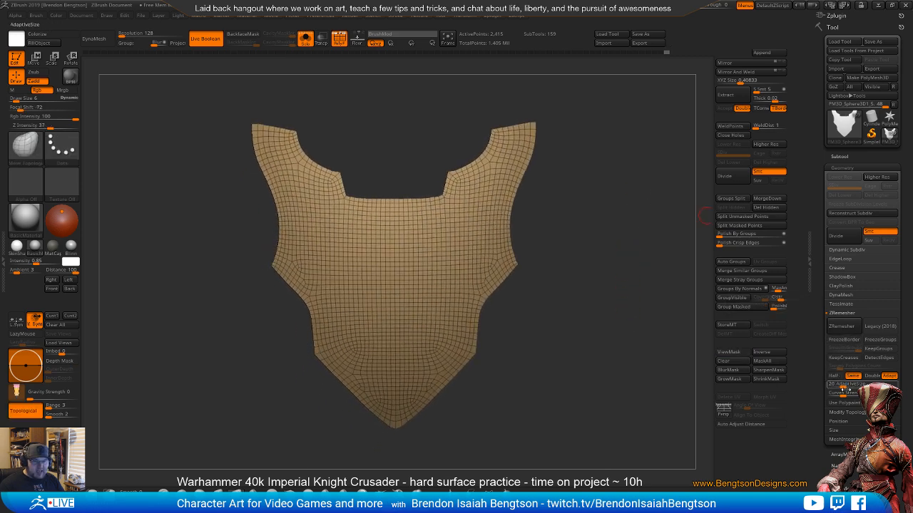
click(845, 326)
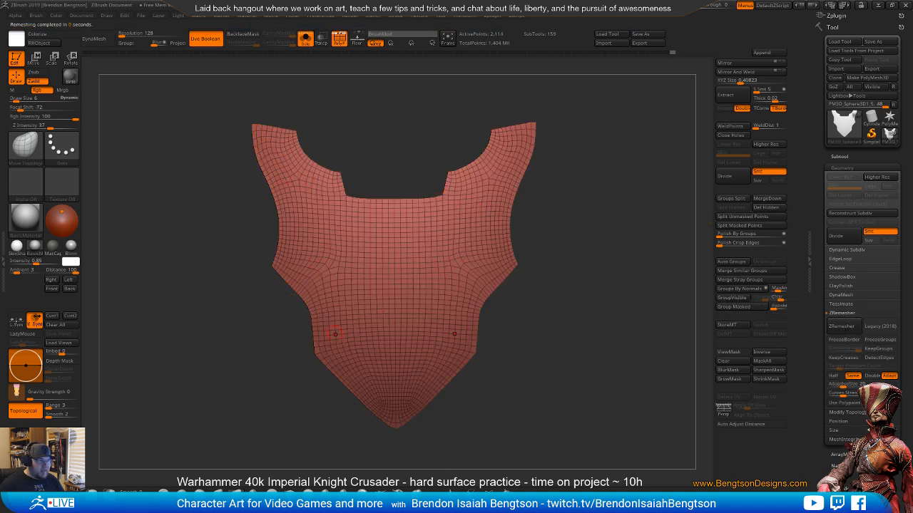
right_drag(334, 334, 559, 301)
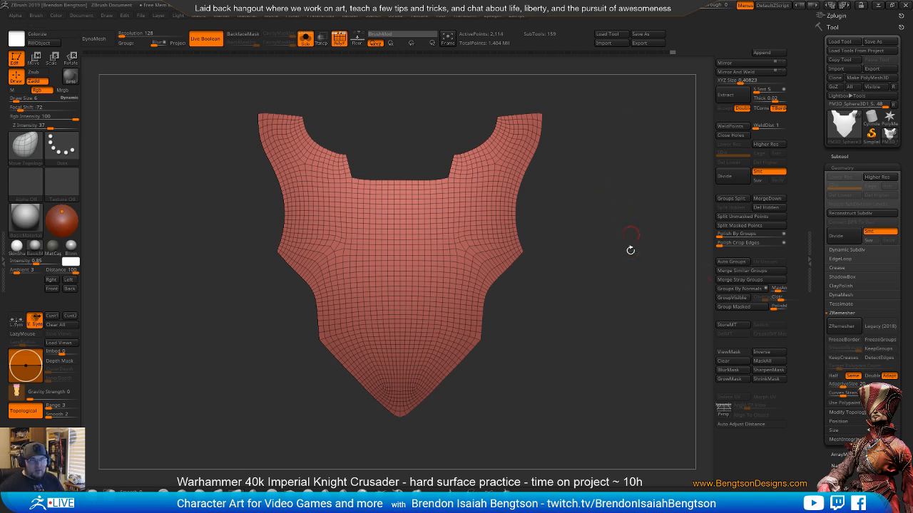
- Permanently delete the two-bar subtool PM3D_Cube3D1_4 and select the plate subtool again
click(841, 158)
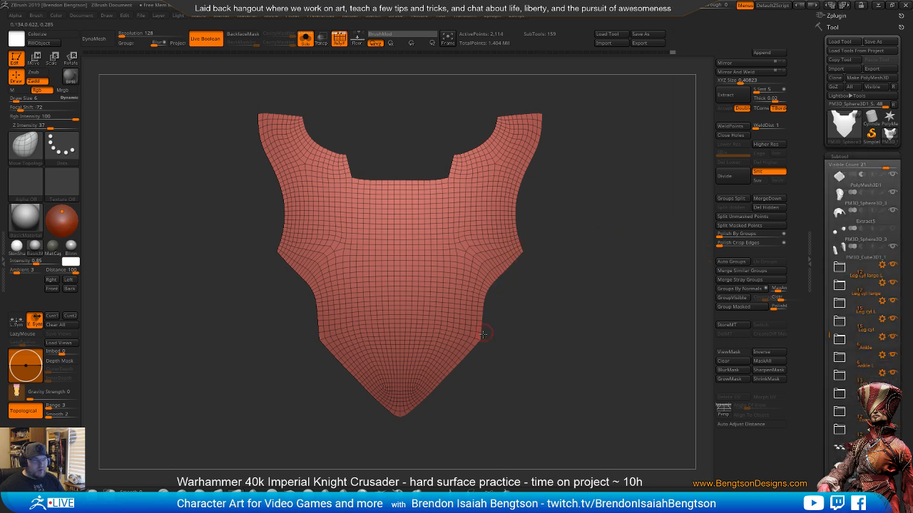
scroll(822, 243, down, 5)
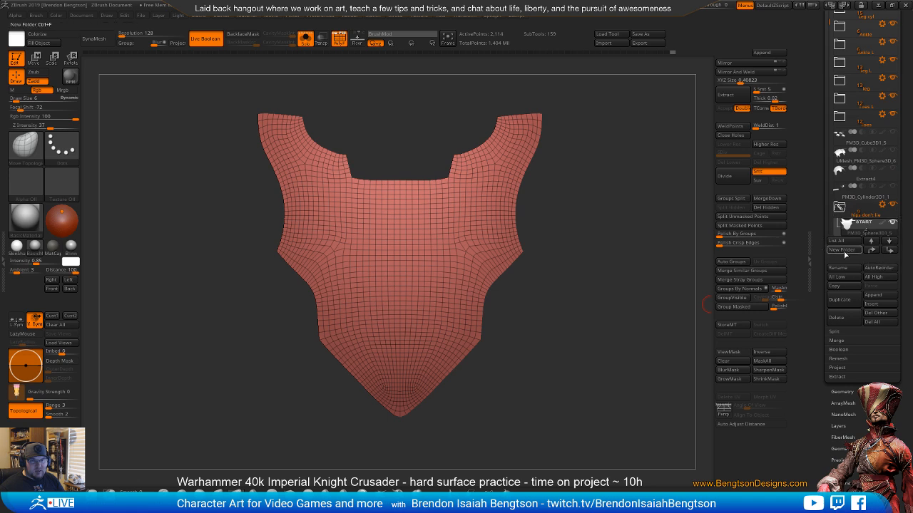
mouse_move(827, 106)
mouse_down()
mouse_move(825, 63)
mouse_move(831, 96)
mouse_up()
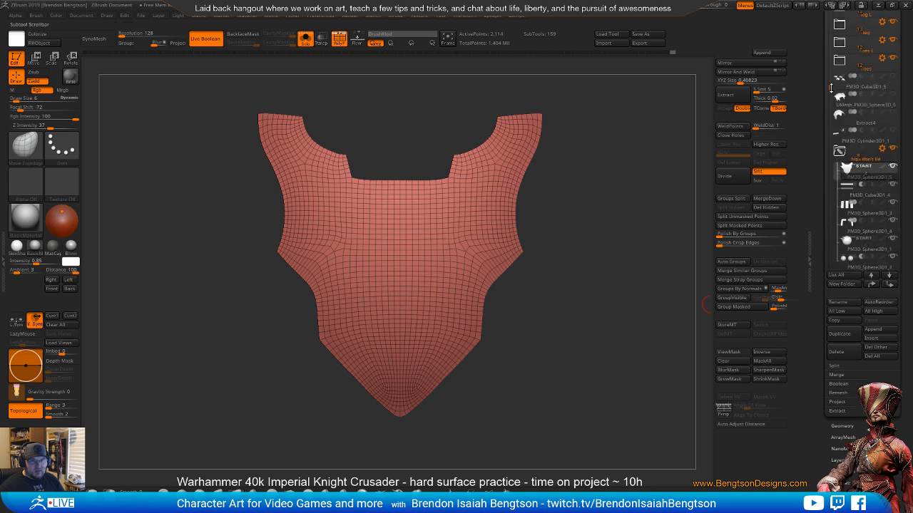
mouse_move(884, 191)
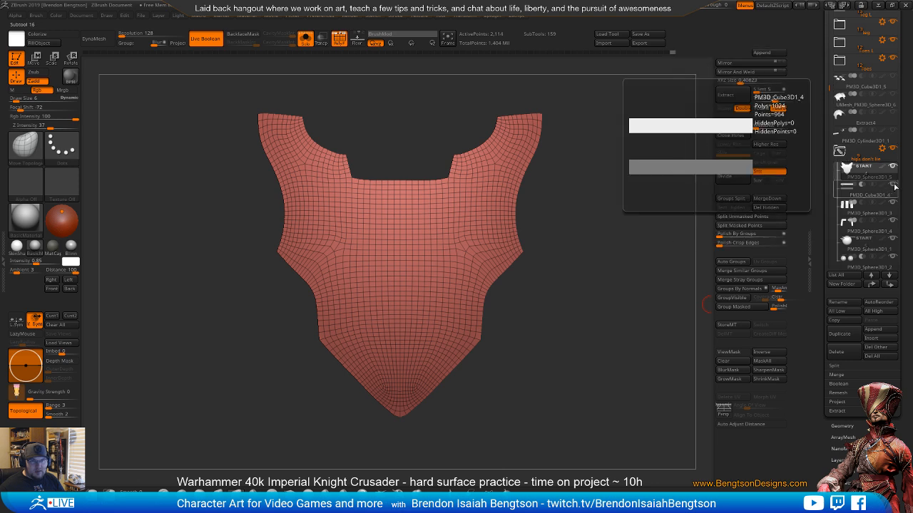
click(843, 198)
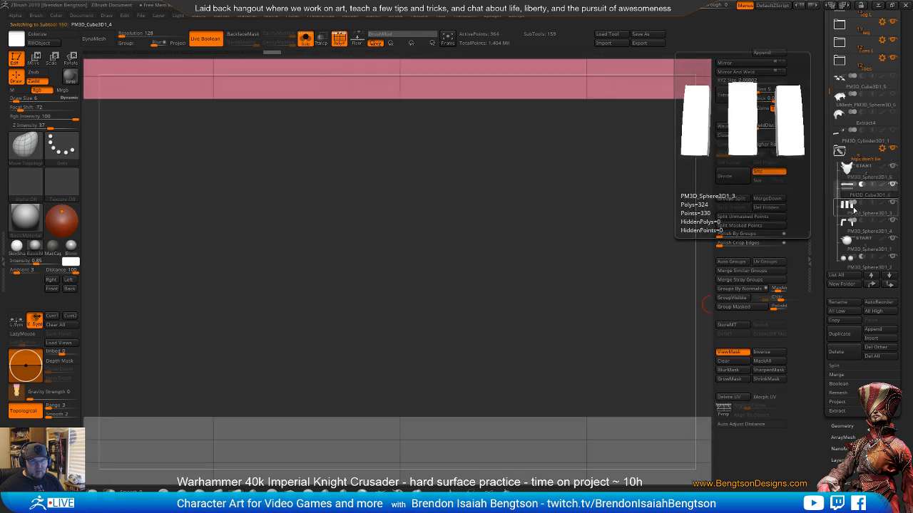
click(835, 351)
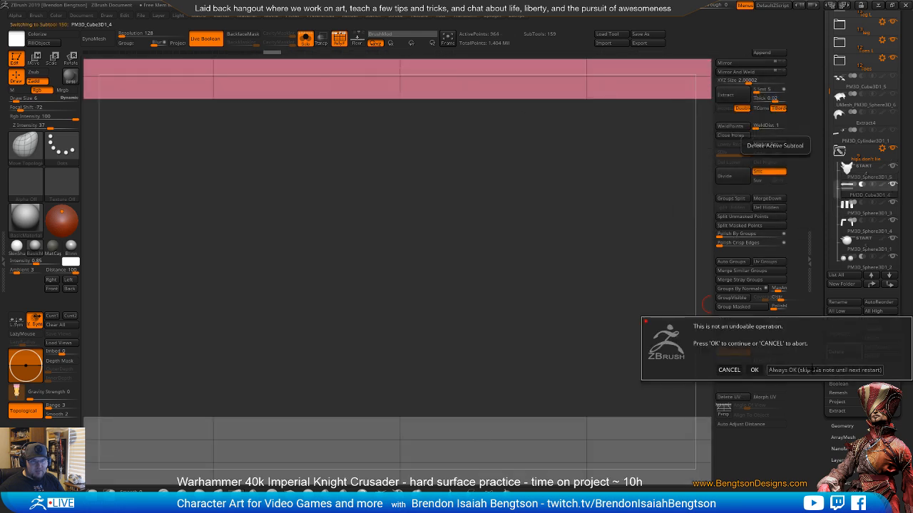
click(813, 370)
mouse_move(848, 187)
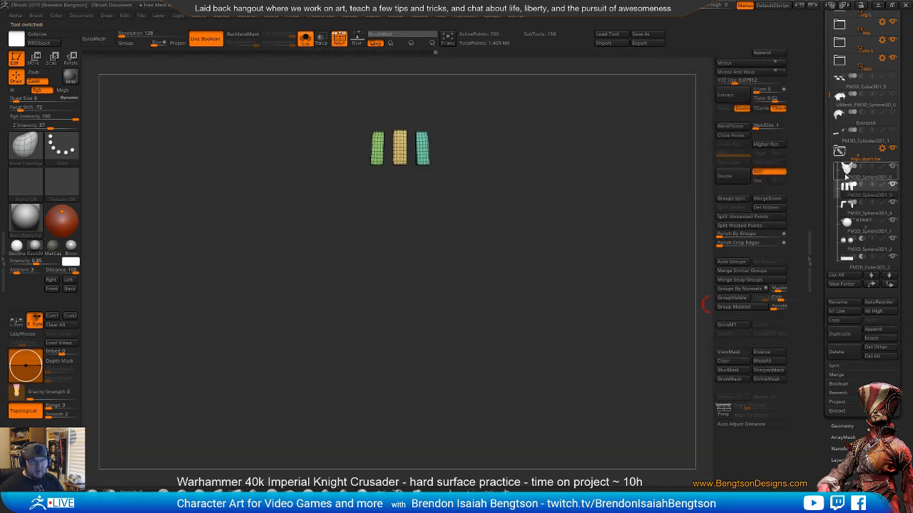
click(845, 180)
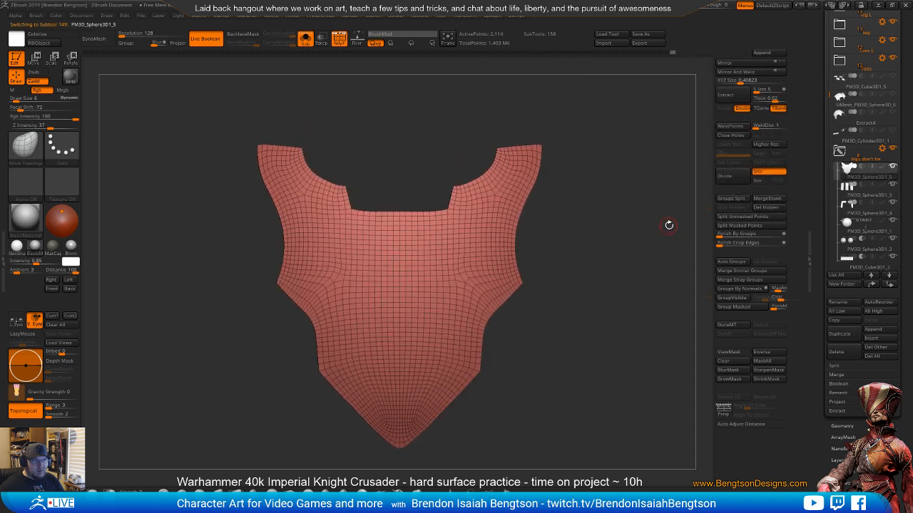
- Duplicate the plate subtool, hide the original, and duplicate the copy once more
click(838, 333)
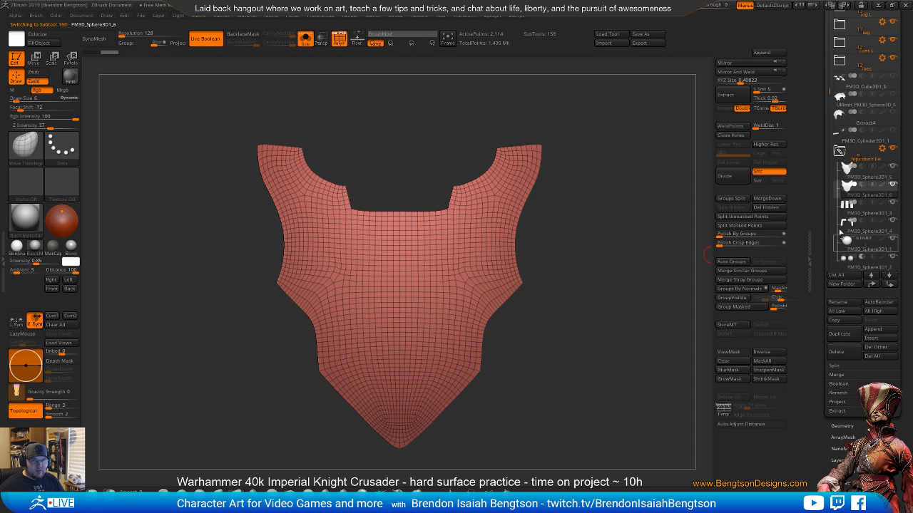
click(893, 168)
alt+drag(573, 293, 575, 246)
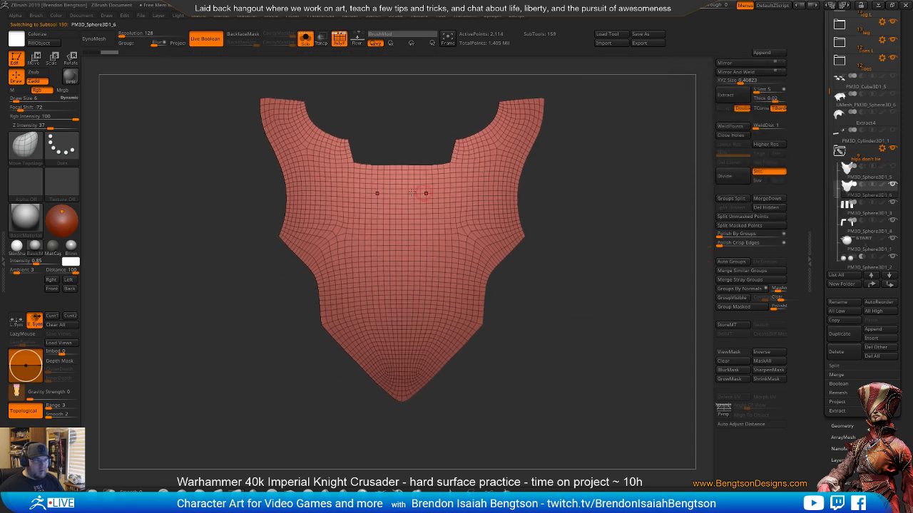
drag(575, 347, 617, 330)
click(836, 334)
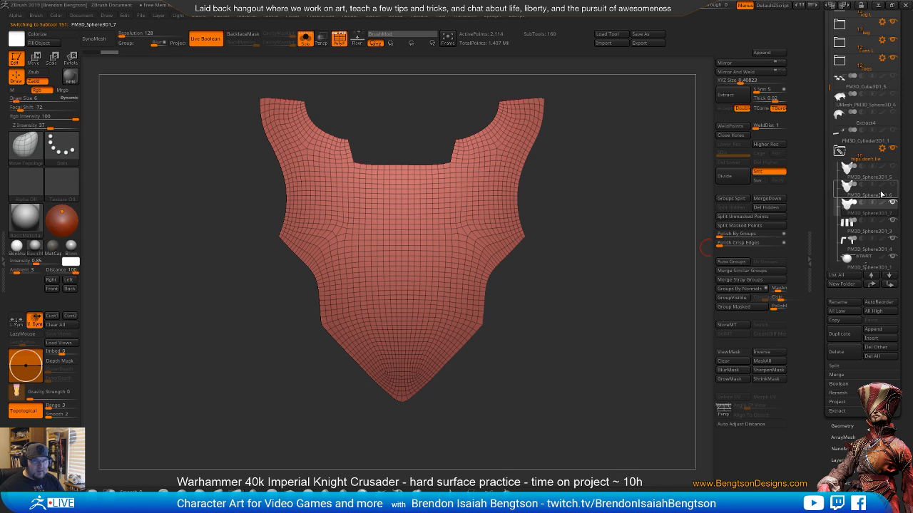
alt+drag(578, 306, 610, 260)
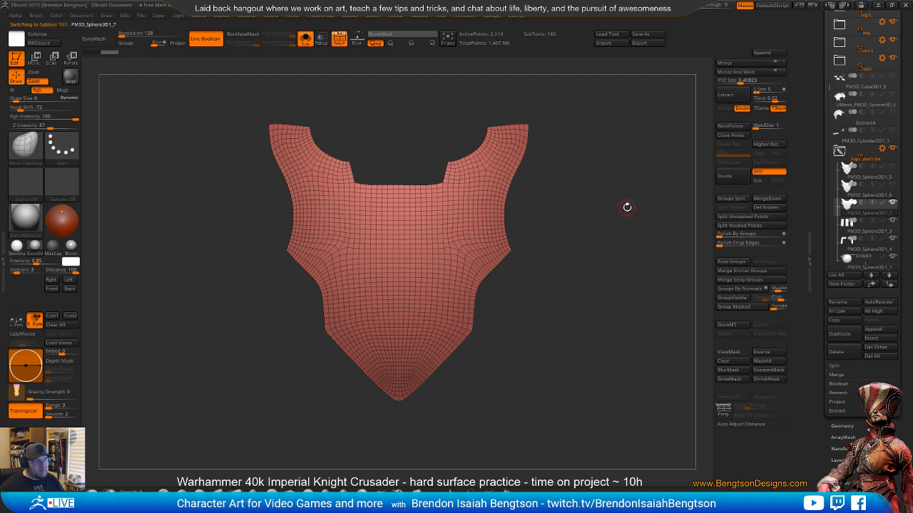
key(ctrl+shift)
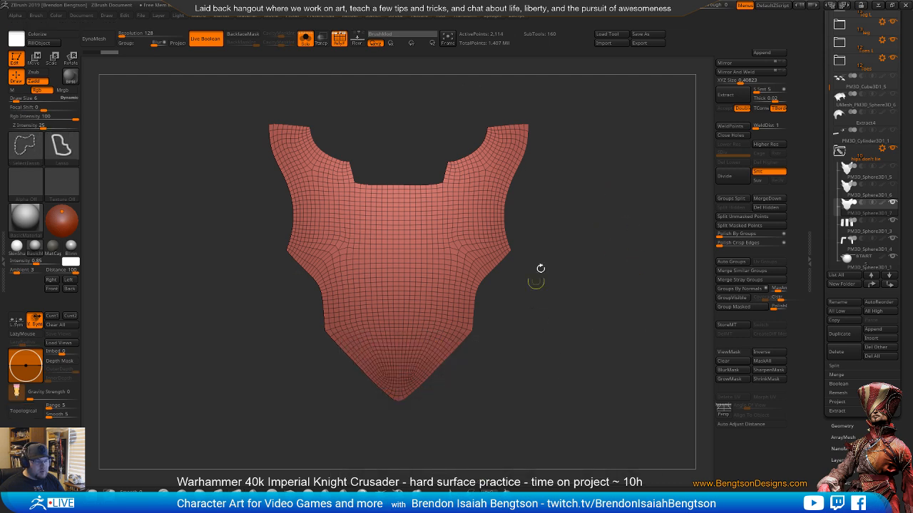
mouse_move(400, 105)
ctrl+shift+mouse_down()
mouse_move(438, 464)
mouse_move(411, 479)
ctrl+shift+mouse_up()
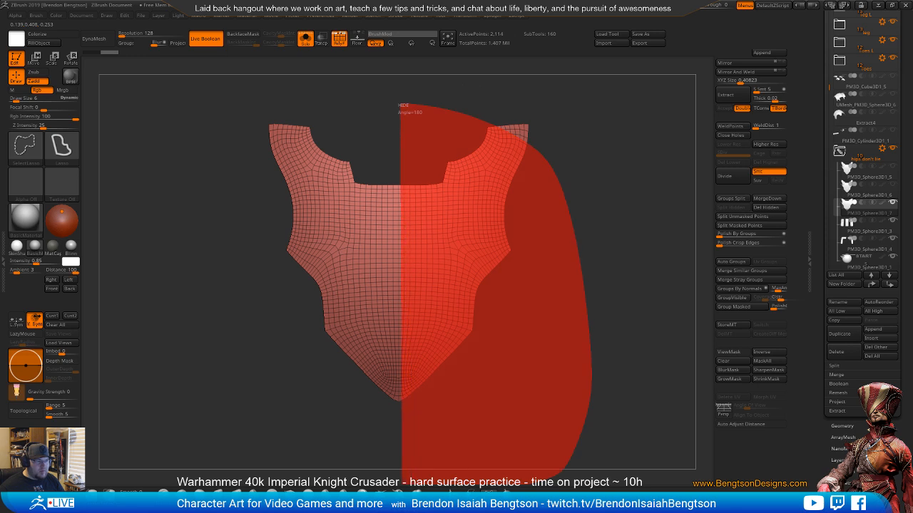
ctrl+alt+shift+drag(412, 480, 403, 475)
ctrl+shift+click(557, 295)
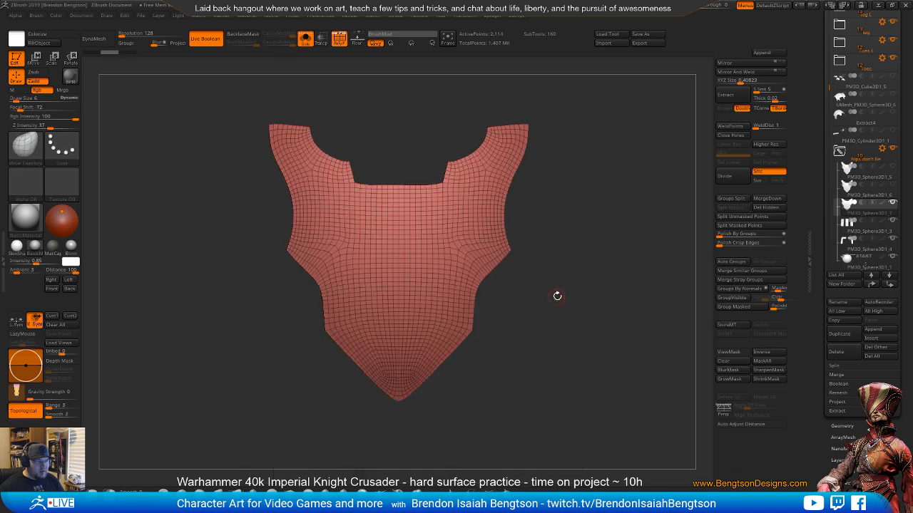
- Isolate the plate's left half with a lasso selection and hide the stray polygons past the centre near the bottom tip
mouse_move(414, 100)
ctrl+shift+mouse_down()
mouse_move(589, 204)
mouse_move(467, 446)
mouse_move(403, 465)
ctrl+shift+mouse_up()
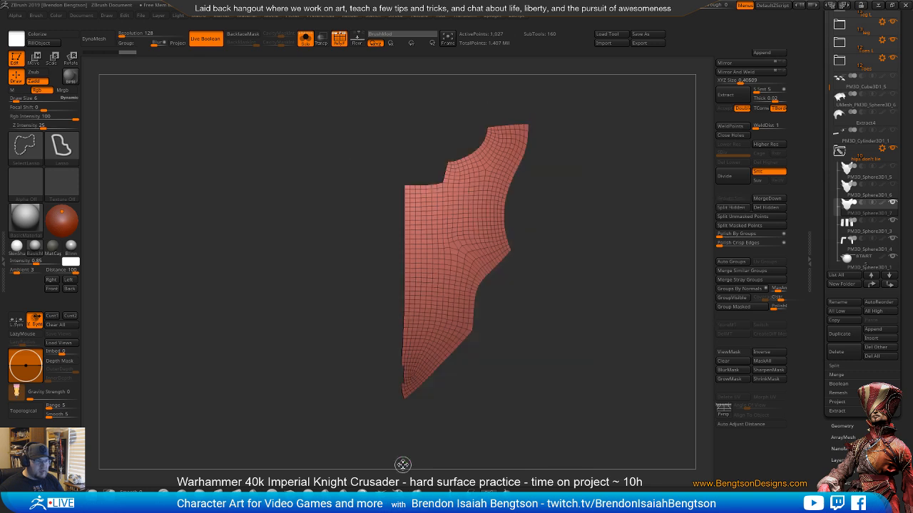
ctrl+shift+click(631, 293)
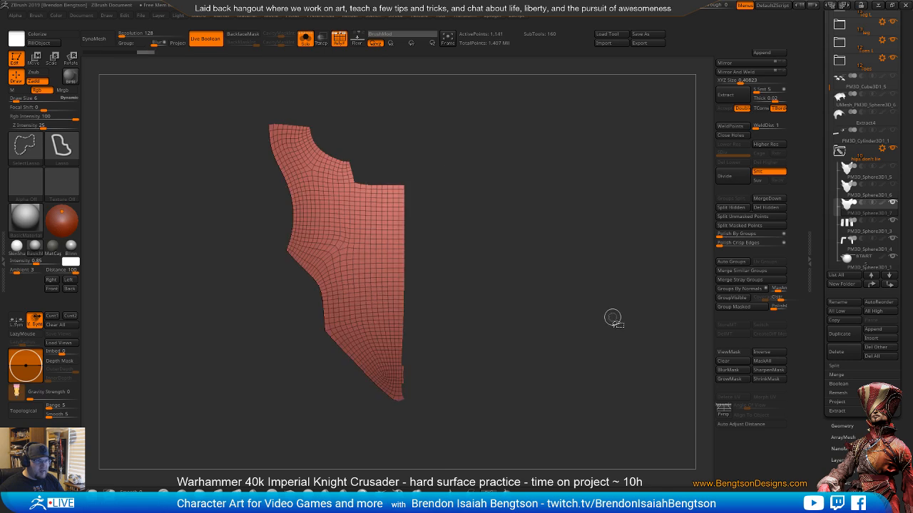
mouse_move(454, 378)
mouse_down()
mouse_move(446, 413)
mouse_move(469, 457)
mouse_move(493, 350)
mouse_up()
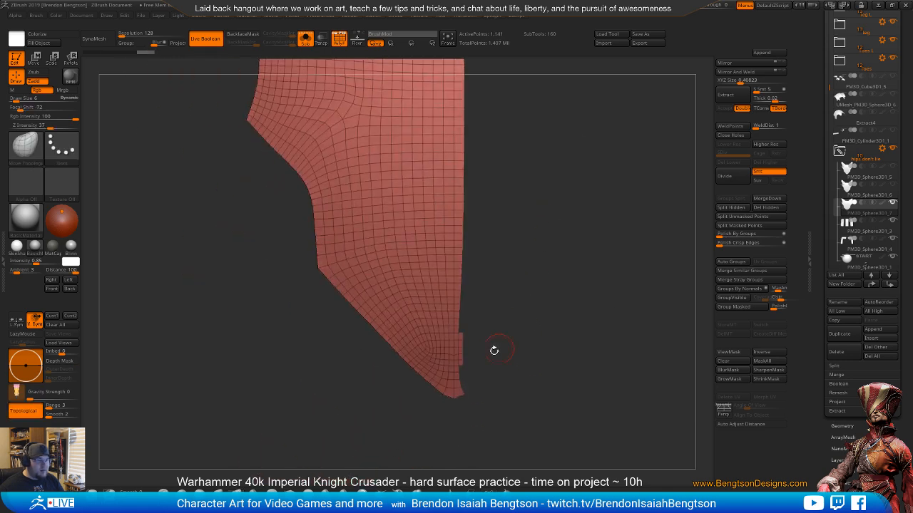
key(ctrl+shift)
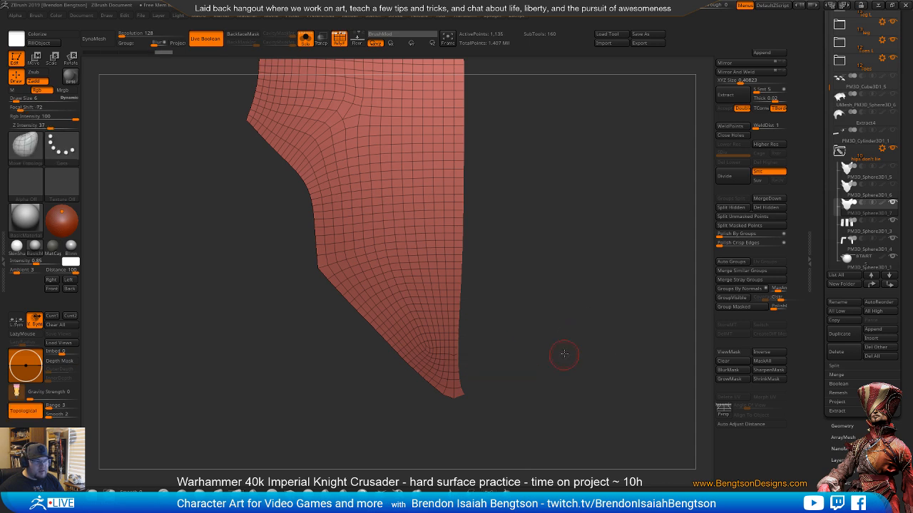
- Hide the column of polygons along the half plate's centre edge, including the leftover strip near the bottom tip
mouse_move(556, 352)
mouse_down()
mouse_move(524, 425)
mouse_move(513, 406)
mouse_up()
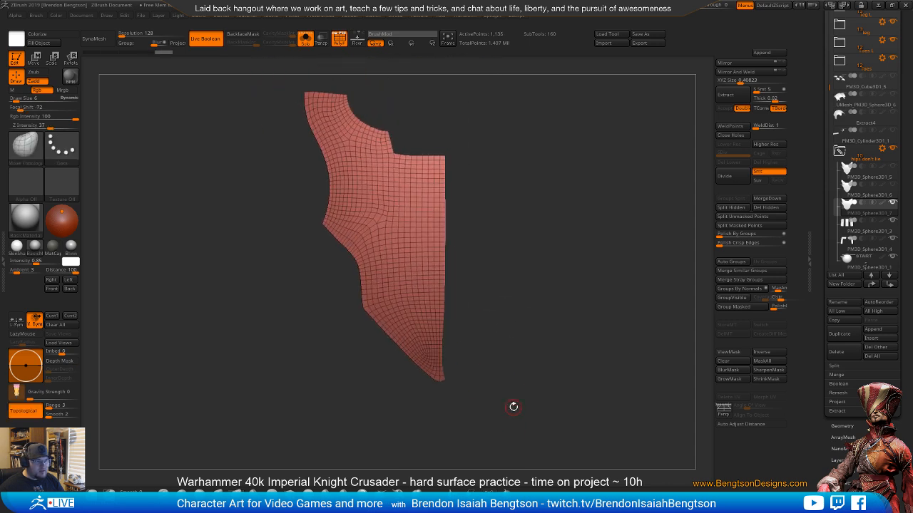
key(ctrl+shift)
mouse_move(442, 145)
ctrl+shift+mouse_down()
mouse_move(577, 278)
mouse_move(443, 433)
ctrl+shift+mouse_up()
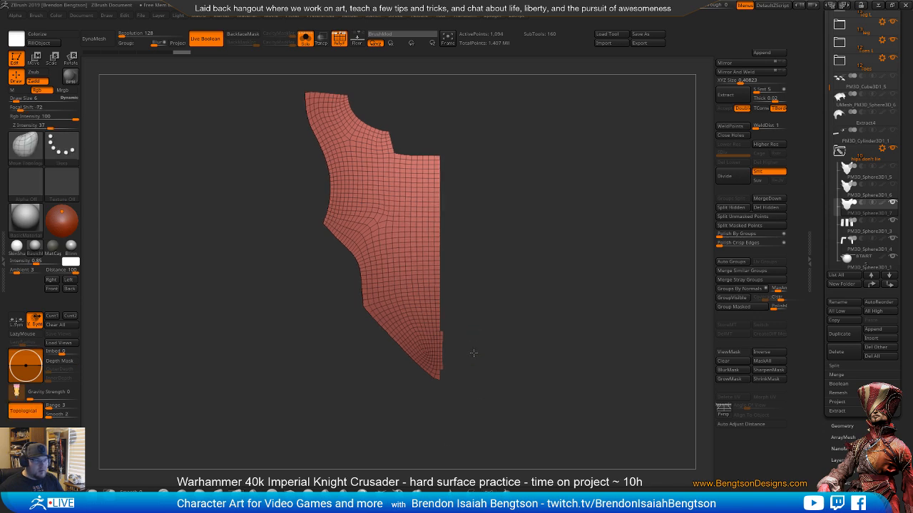
alt+drag(474, 354, 566, 96)
alt+drag(528, 408, 506, 123)
mouse_move(442, 304)
alt+mouse_down()
mouse_move(461, 273)
mouse_move(438, 157)
mouse_move(428, 425)
alt+mouse_up()
ctrl+shift+click(534, 163)
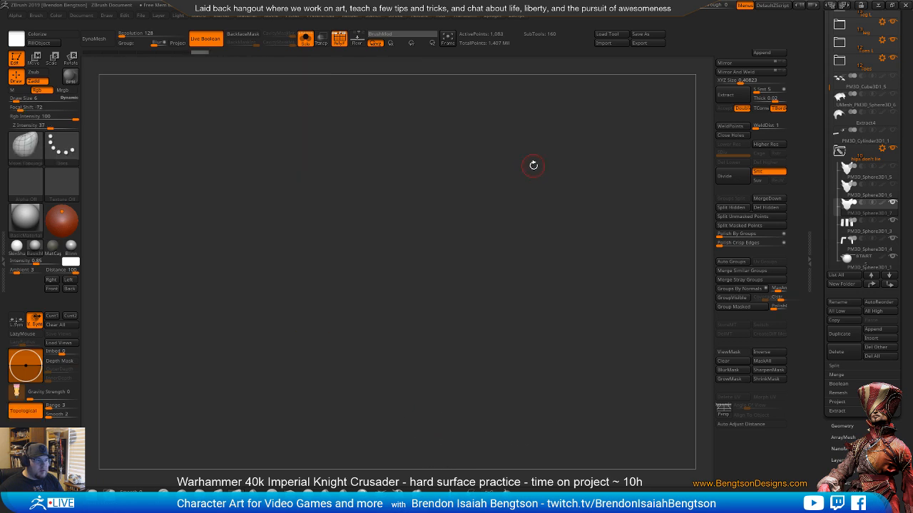
- Delete the hidden geometry from the plate duplicate so that only its half remains
key(f)
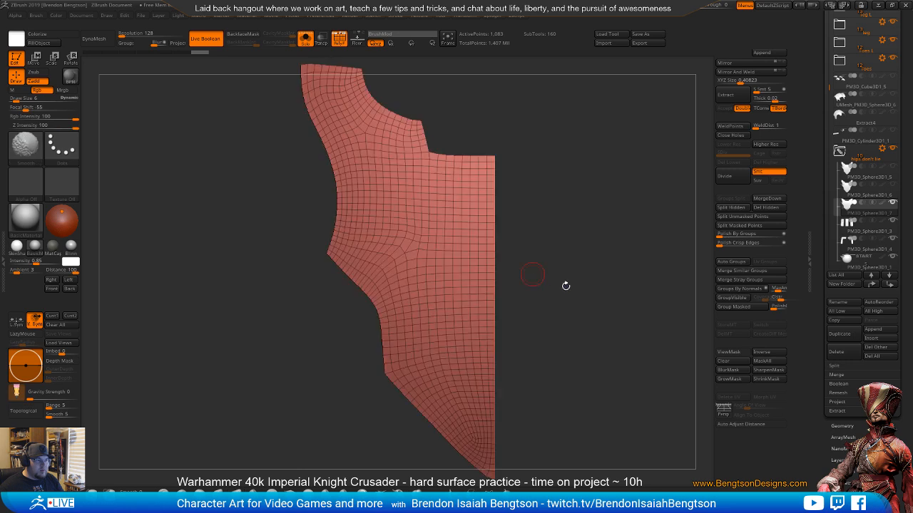
mouse_move(565, 286)
alt+mouse_down()
mouse_move(575, 240)
mouse_move(533, 214)
alt+mouse_up()
drag(499, 240, 504, 274)
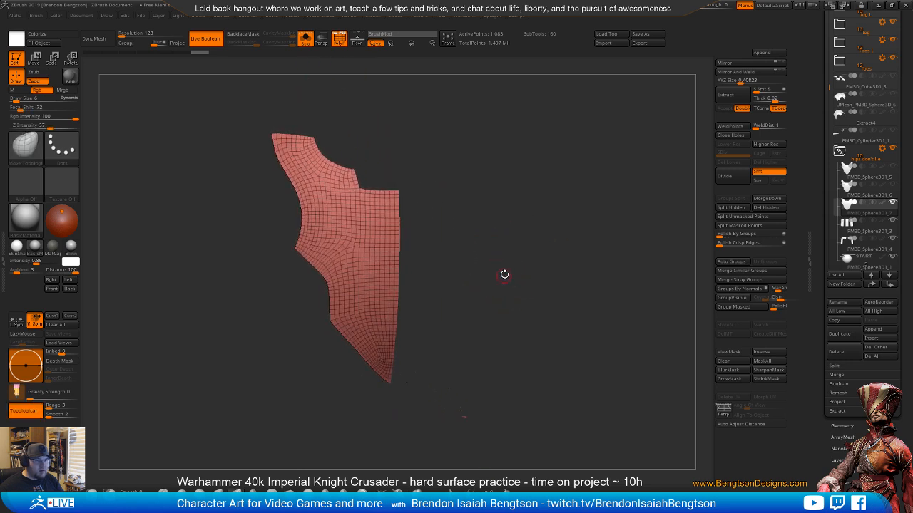
click(766, 207)
- Try to mirror and weld the half plate across its centre line
shift+drag(539, 218, 500, 242)
click(735, 71)
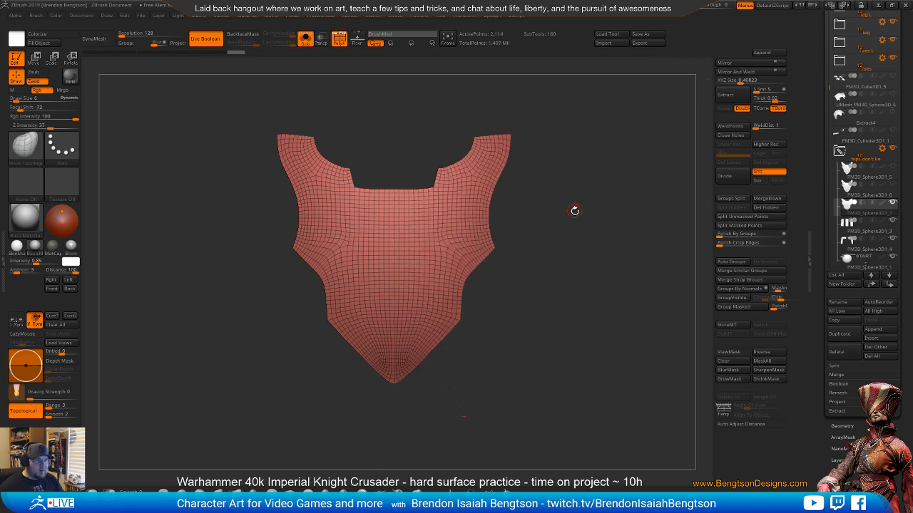
key(ctrl+z)
- Shift the half plate slightly outward from the centre, and mirror and weld it into two halves separated by a narrow gap
drag(523, 239, 506, 241)
key(w)
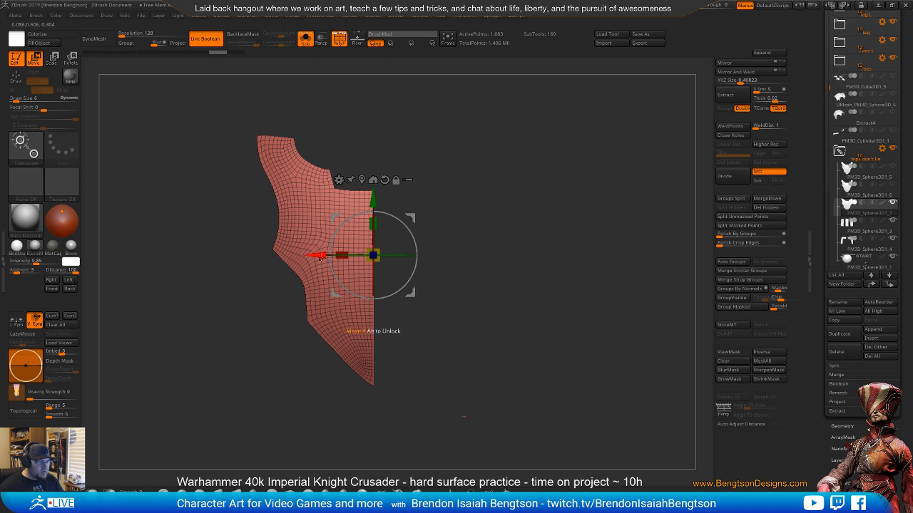
drag(314, 254, 310, 255)
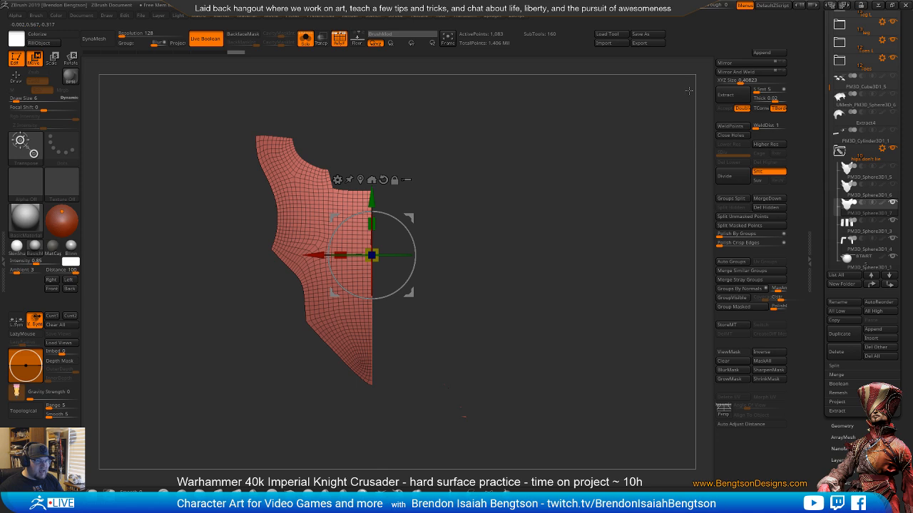
click(734, 72)
key(q)
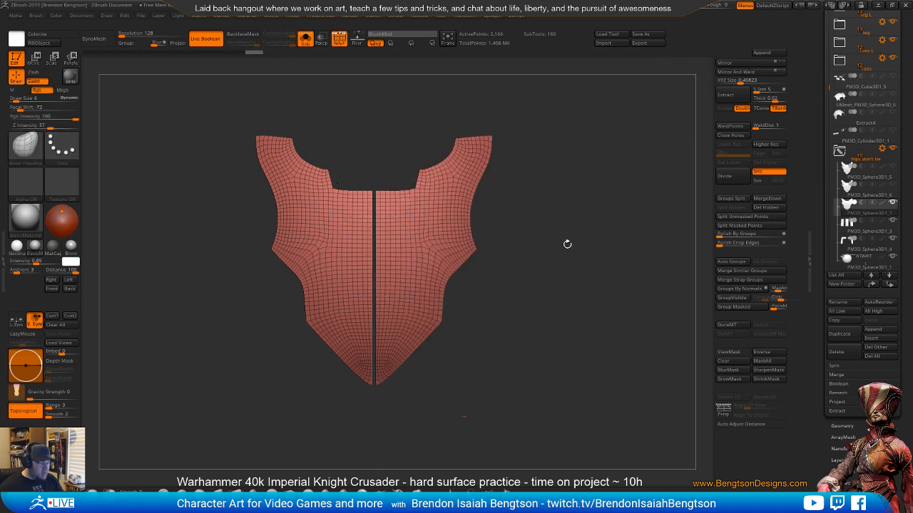
mouse_move(520, 300)
mouse_down()
mouse_move(535, 312)
mouse_move(527, 305)
mouse_up()
shift+right_drag(527, 305, 528, 304)
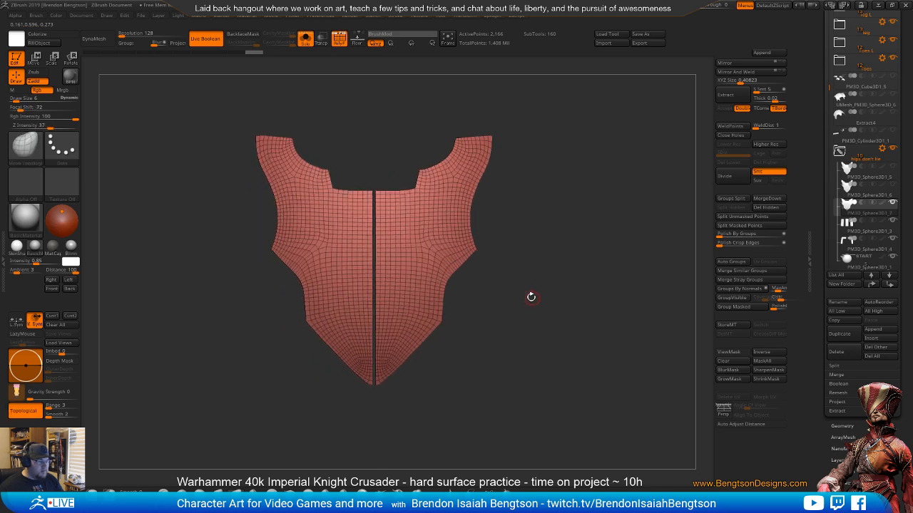
mouse_move(399, 280)
right_down()
mouse_move(430, 284)
mouse_move(402, 278)
right_up()
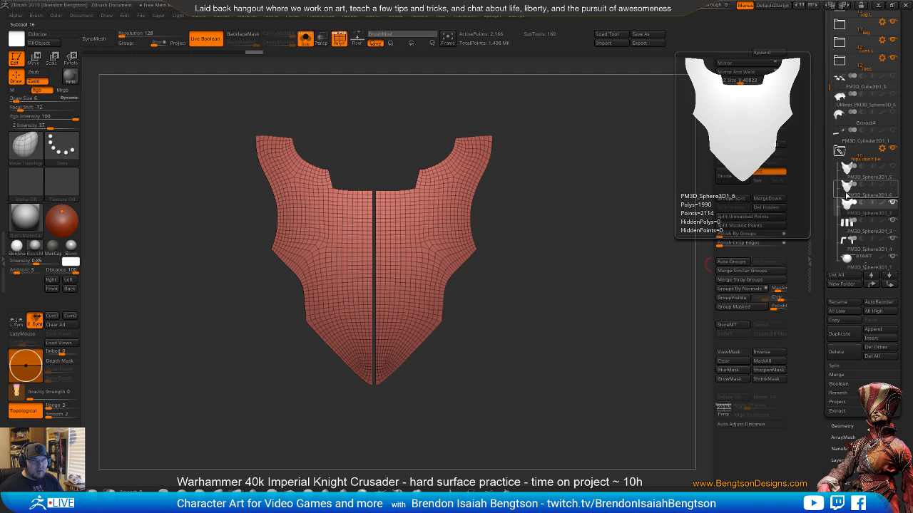
- Select the intact plate subtool PM3D_Sphere3D1_6 and isolate its lower pointed section
click(847, 194)
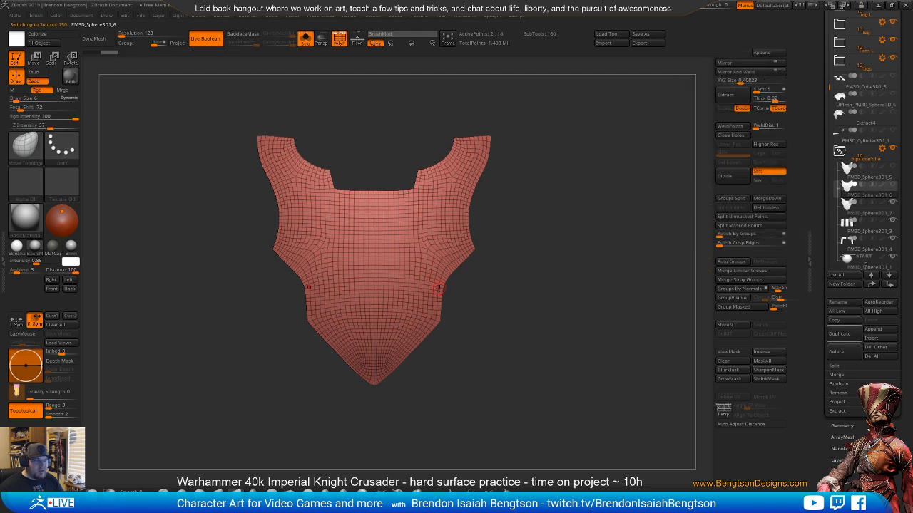
mouse_move(288, 283)
ctrl+shift+mouse_down()
mouse_move(204, 143)
mouse_move(340, 102)
mouse_move(540, 231)
mouse_move(531, 284)
mouse_move(526, 275)
mouse_move(505, 283)
mouse_move(514, 293)
ctrl+shift+mouse_up()
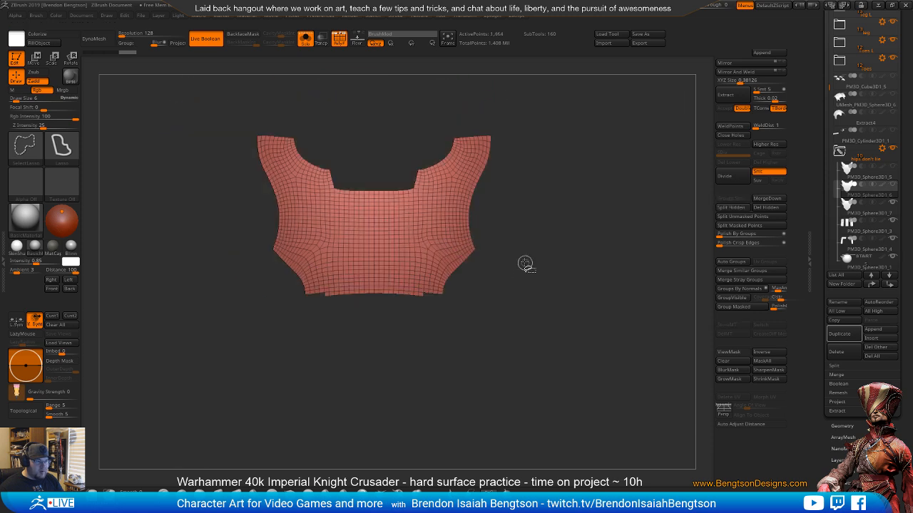
ctrl+shift+drag(572, 194, 574, 223)
ctrl+right_drag(532, 298, 582, 211)
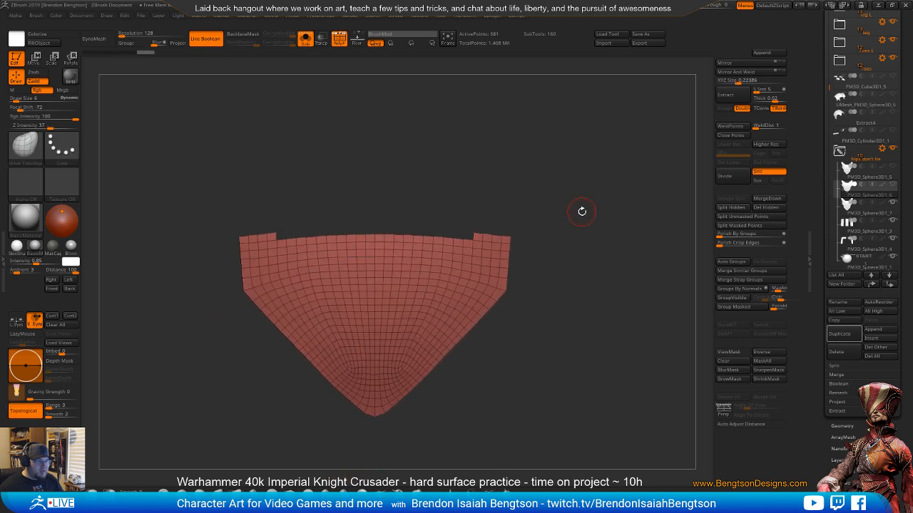
- Even out the isolated tip's upper corners by hiding their protruding polygons, and delete the hidden geometry
key(ctrl+shift)
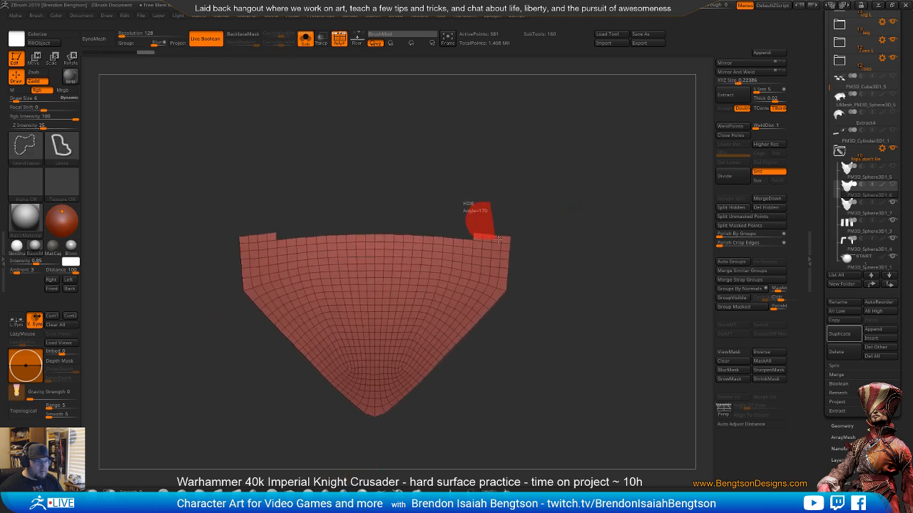
ctrl+alt+shift+drag(497, 238, 611, 199)
ctrl+right_drag(597, 230, 583, 141)
alt+right_drag(583, 142, 589, 222)
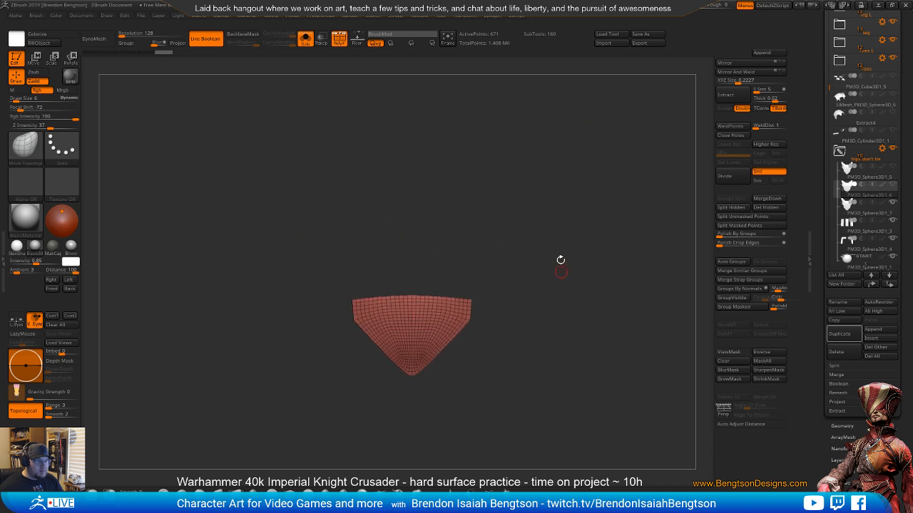
mouse_move(562, 242)
mouse_down()
mouse_move(595, 213)
mouse_move(561, 212)
mouse_move(556, 200)
mouse_move(566, 208)
mouse_up()
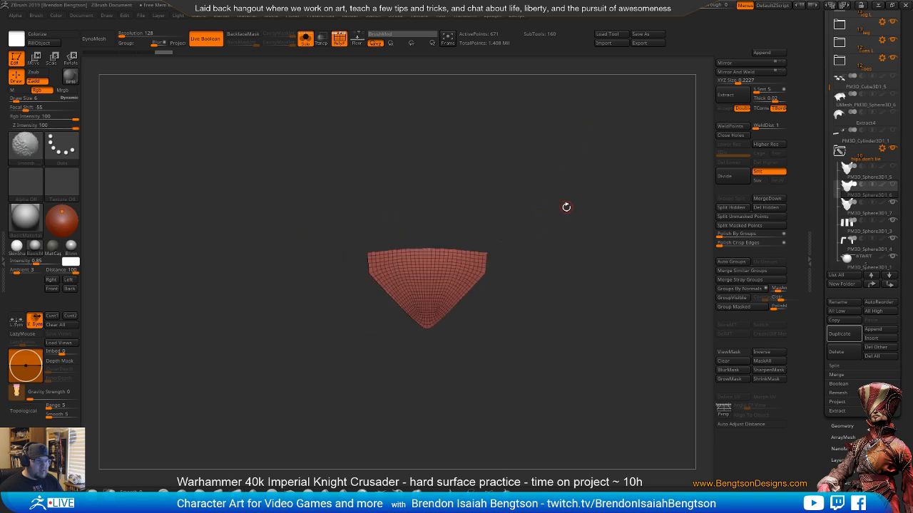
click(730, 207)
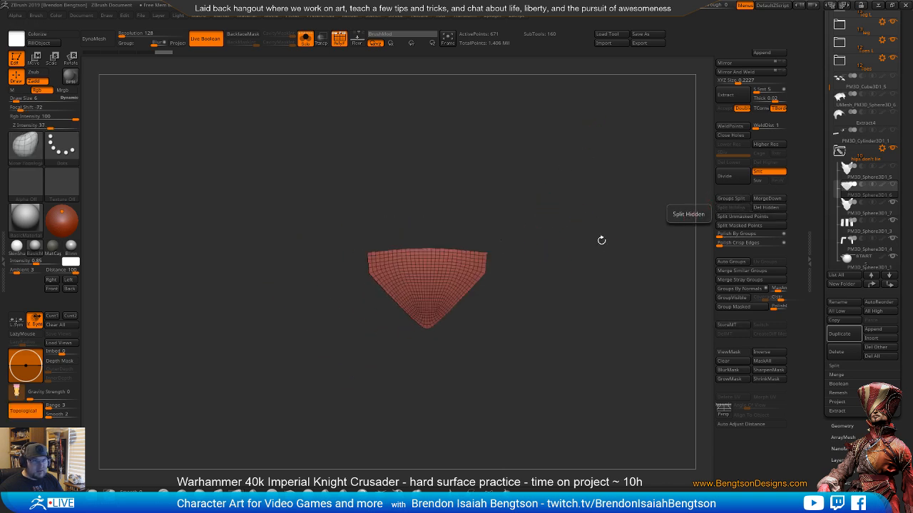
- Straighten the tip piece's curved upper edge using the Move Topological brush at draw size 30
drag(601, 240, 556, 234)
ctrl+right_drag(556, 234, 575, 289)
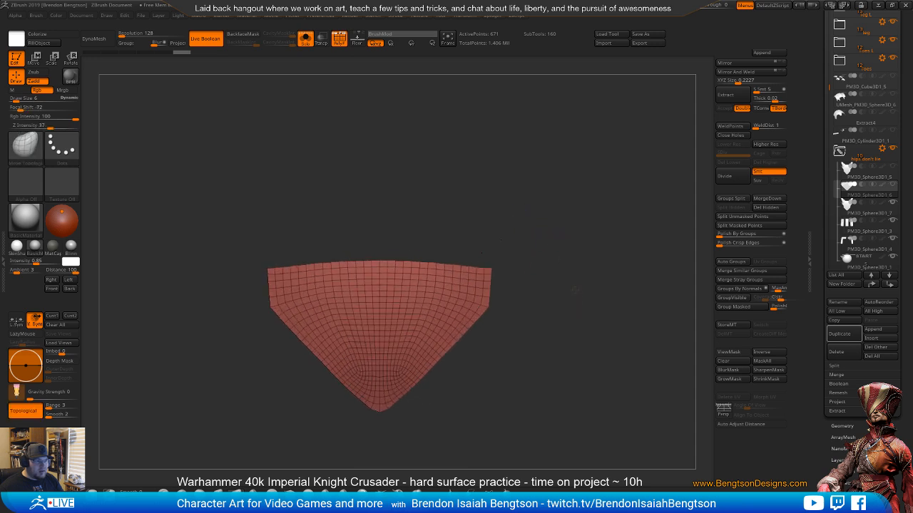
alt+drag(575, 289, 591, 232)
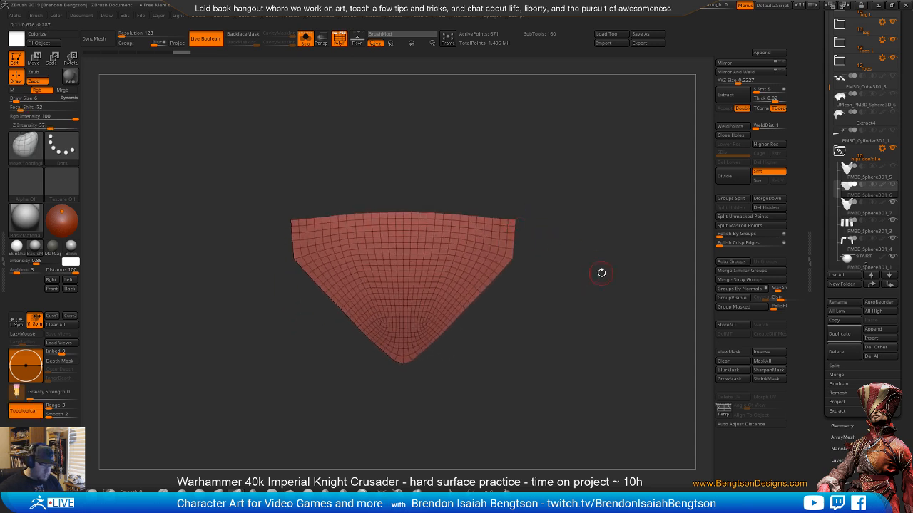
key(w)
key(q)
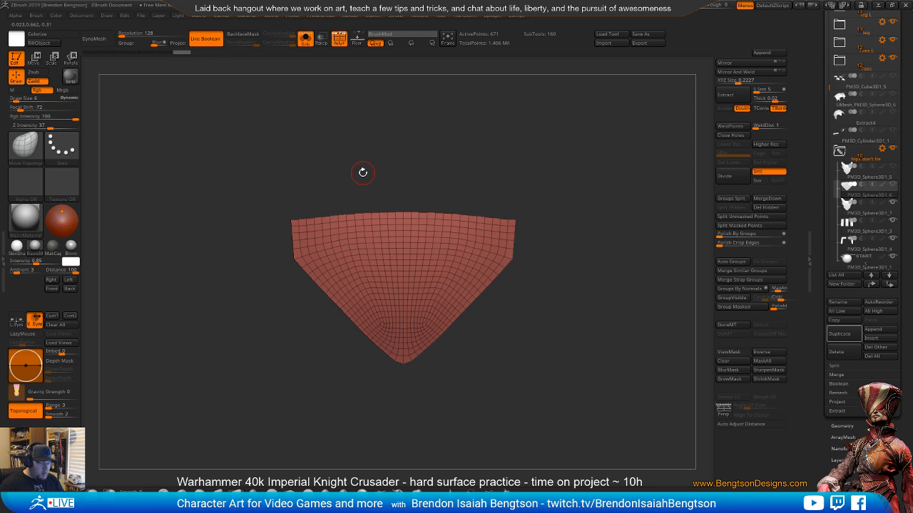
key(space)
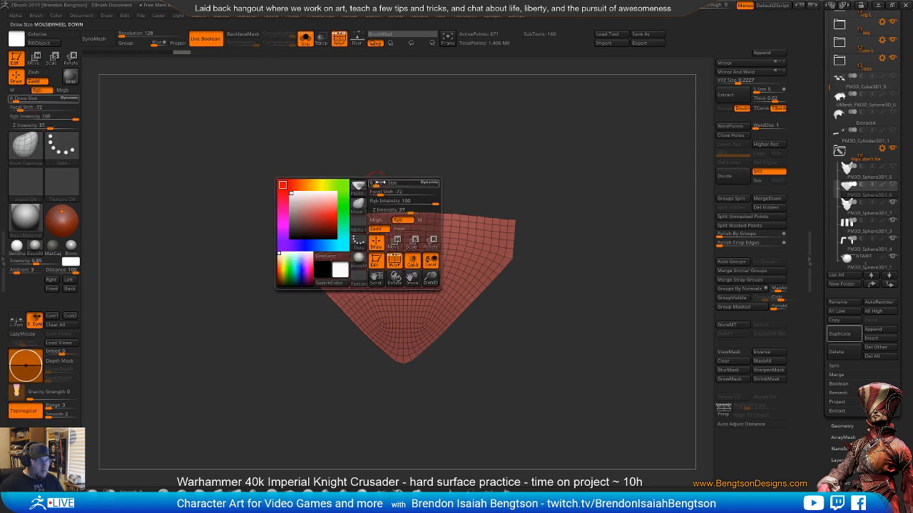
mouse_move(380, 186)
mouse_down()
mouse_move(388, 185)
mouse_move(381, 190)
mouse_up()
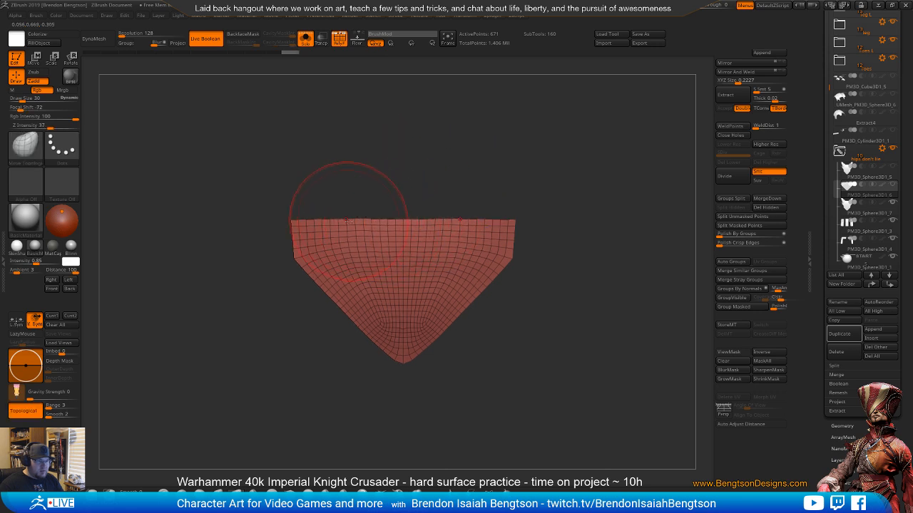
- Mask the lower part of the tip piece, leaving the upper edge free, and blur the mask into a soft transition
alt+drag(611, 221, 591, 208)
mouse_move(503, 176)
ctrl+mouse_down()
mouse_move(538, 242)
mouse_move(527, 254)
ctrl+mouse_up()
key(ctrl+h)
ctrl+click(381, 275)
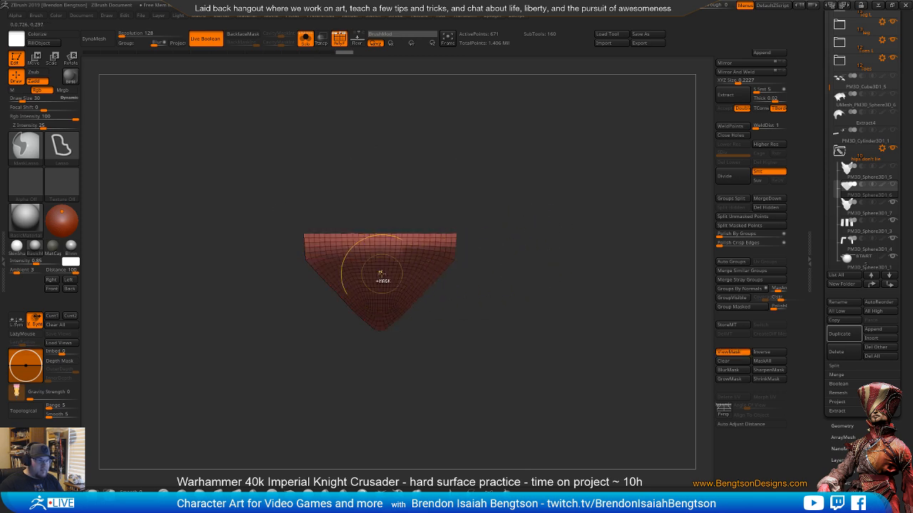
ctrl+click(381, 278)
ctrl+click(524, 281)
ctrl+click(448, 312)
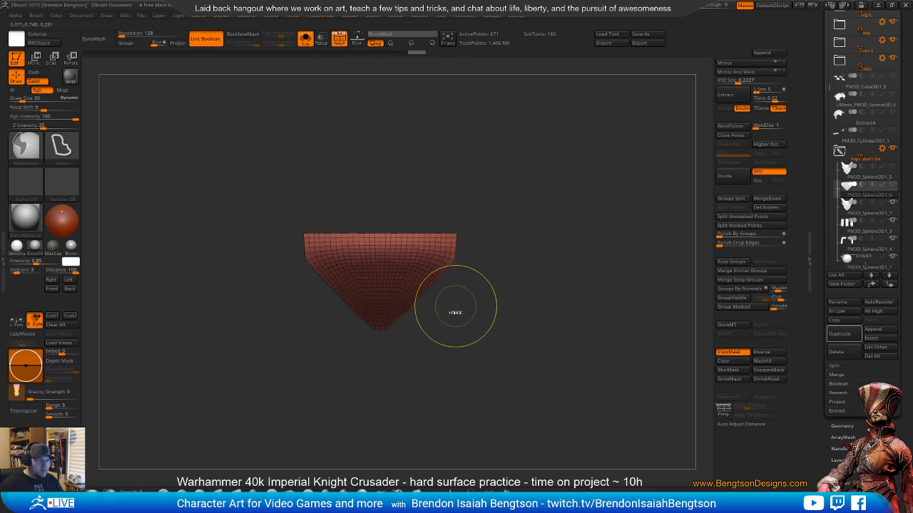
- Move the unmasked upper edge of the tip piece up by about 0.05 and clear the mask
key(w)
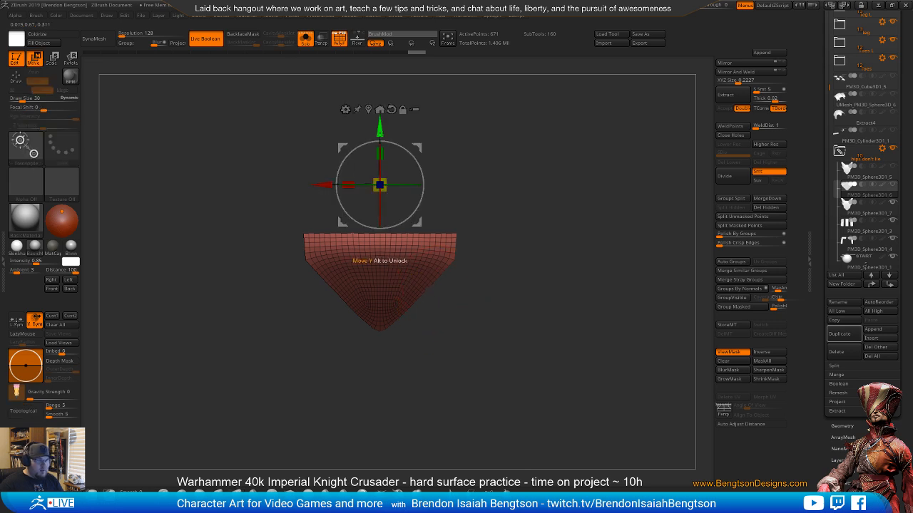
drag(381, 124, 383, 92)
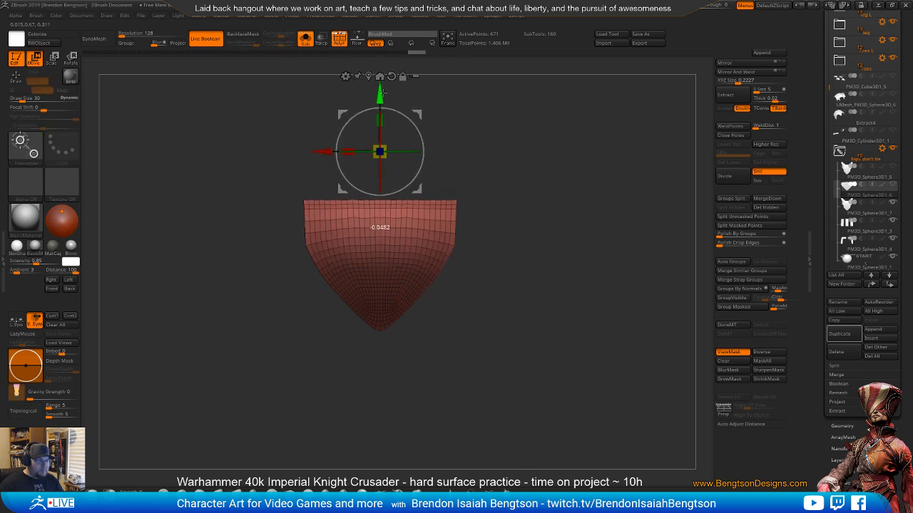
drag(470, 367, 488, 323)
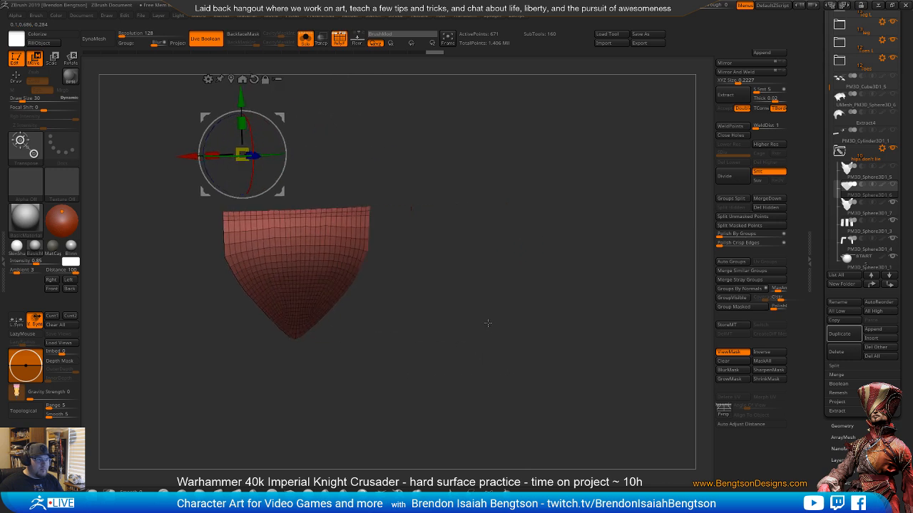
shift+drag(499, 250, 547, 279)
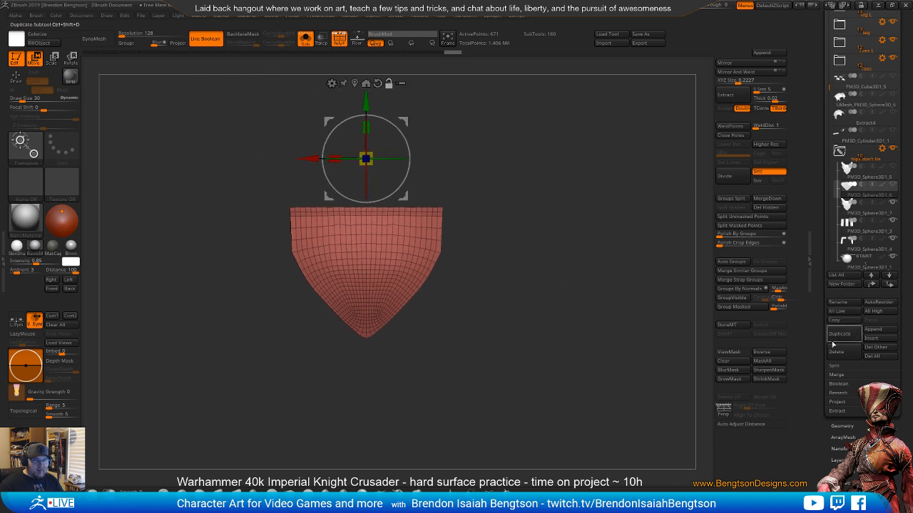
- ZRemesh the stretched tip piece with the Same polygon count option and centre the transform gizmo on the mesh
click(842, 426)
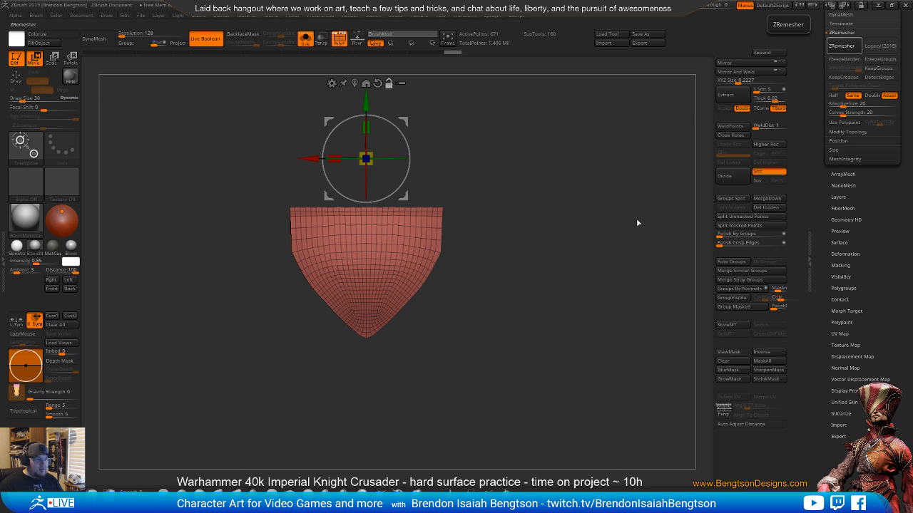
drag(516, 267, 523, 262)
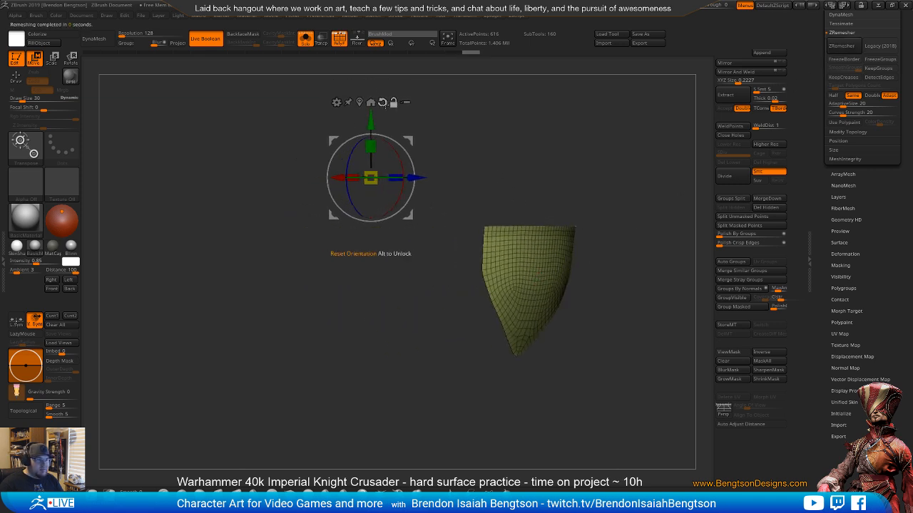
drag(457, 132, 524, 156)
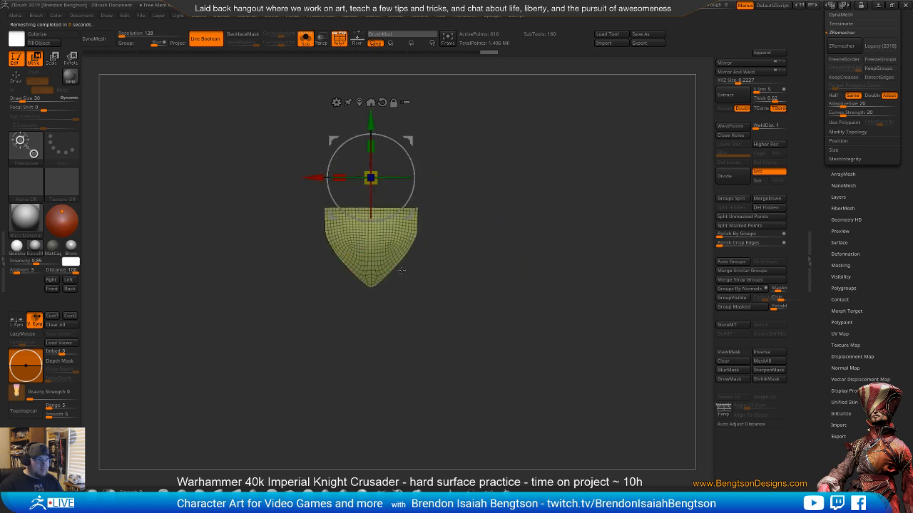
alt+drag(426, 211, 447, 258)
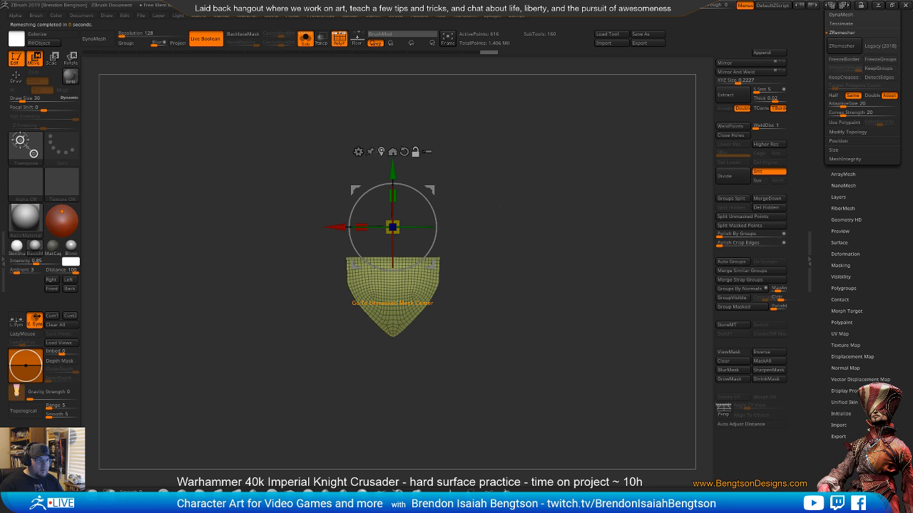
drag(500, 208, 561, 239)
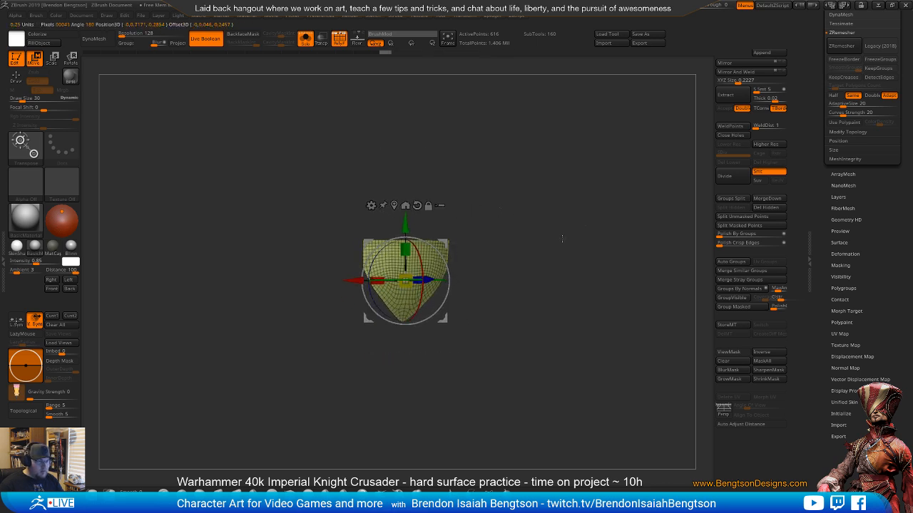
key(q)
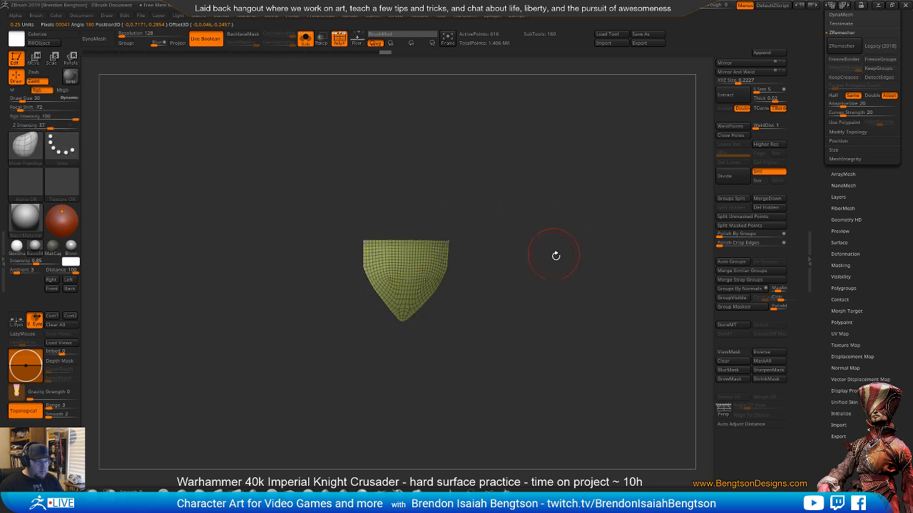
- Show the full model again and lower the tip piece by about 0.03 beneath the pelvis's front plate
key(shift+alt+s)
mouse_move(549, 236)
mouse_down()
mouse_move(457, 361)
mouse_move(410, 276)
mouse_up()
drag(595, 227, 535, 188)
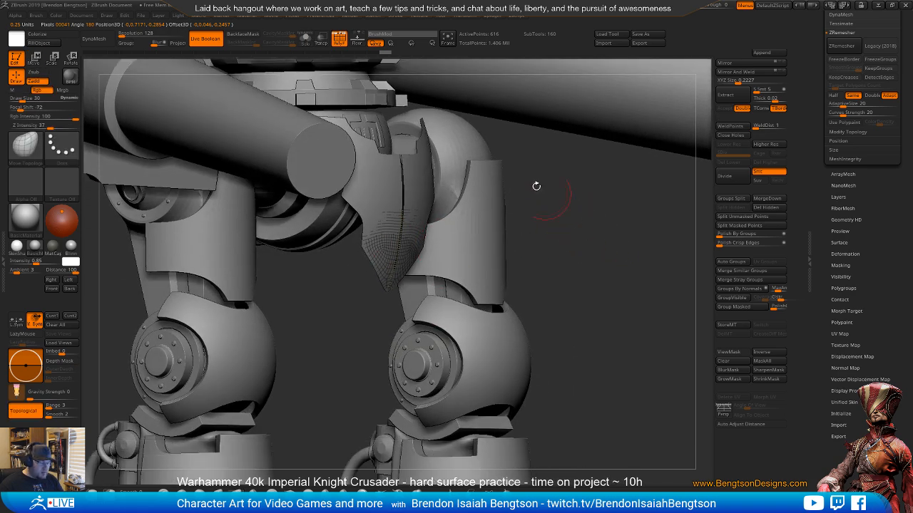
key(w)
drag(392, 217, 383, 248)
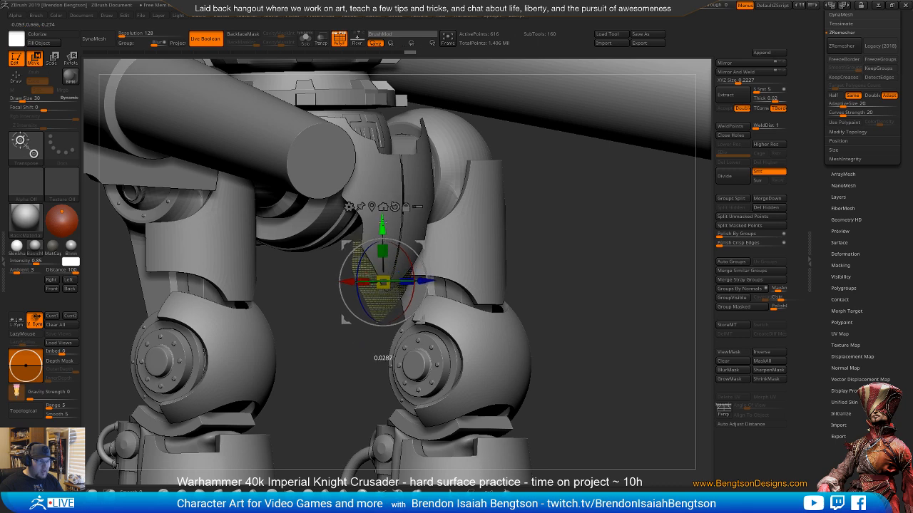
drag(495, 222, 417, 251)
drag(471, 300, 508, 327)
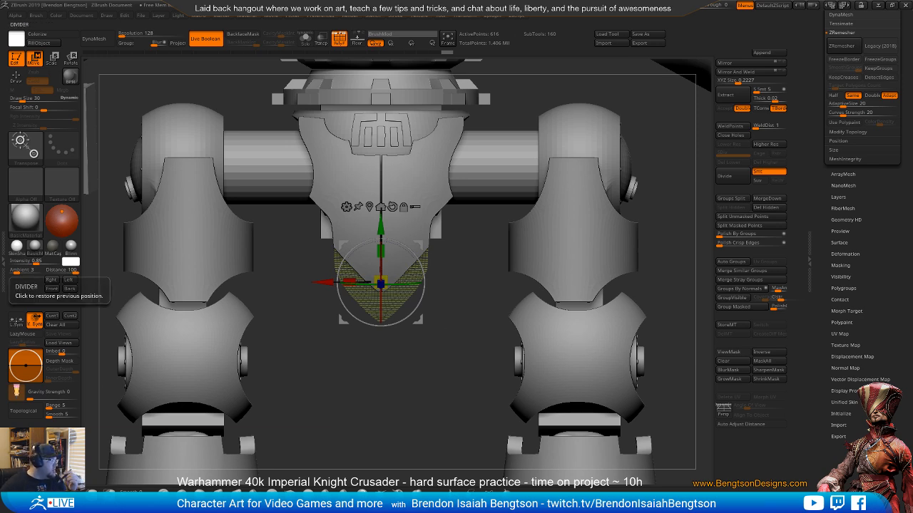
- Check the reference photo, isolate the tip piece and undo its edits back to the complete, unsplit pelvis front plate
right_drag(0, 228, 374, 216)
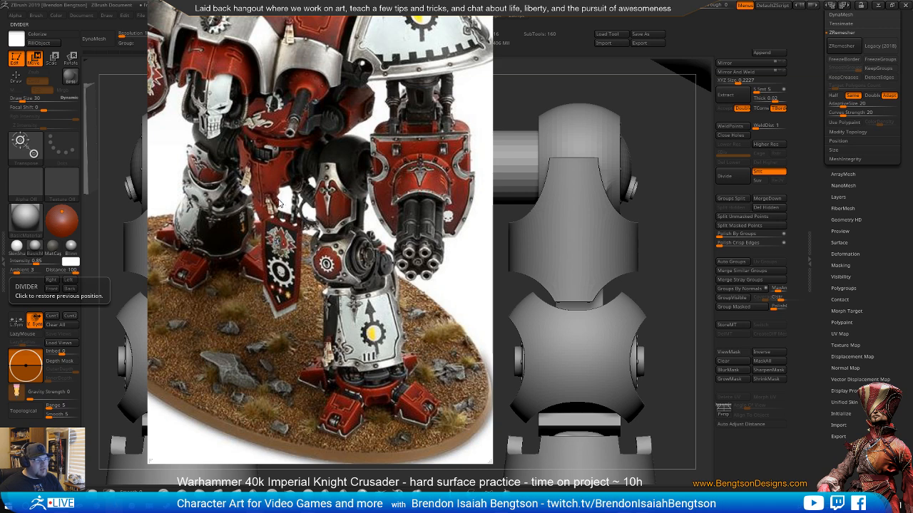
key(alt+Tab)
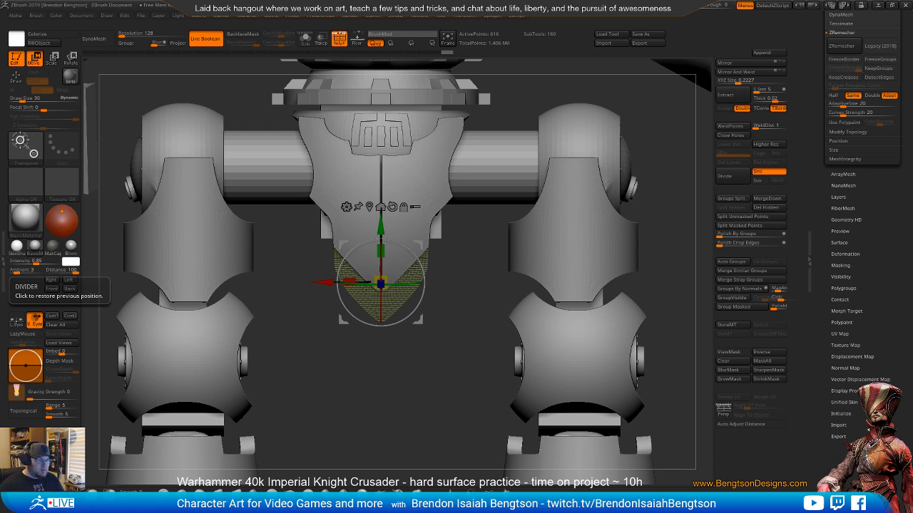
key(shift+s)
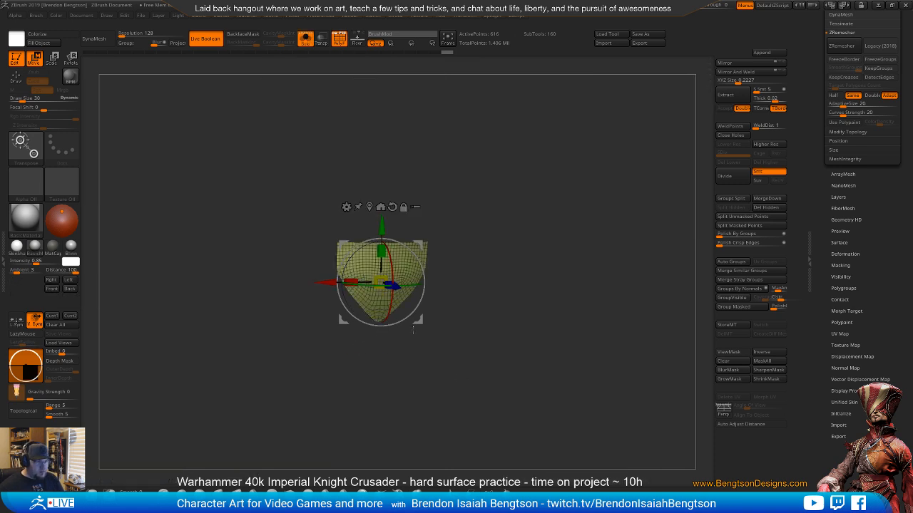
mouse_move(440, 325)
mouse_down()
mouse_move(442, 288)
mouse_move(447, 321)
mouse_up()
key(ctrl+h)
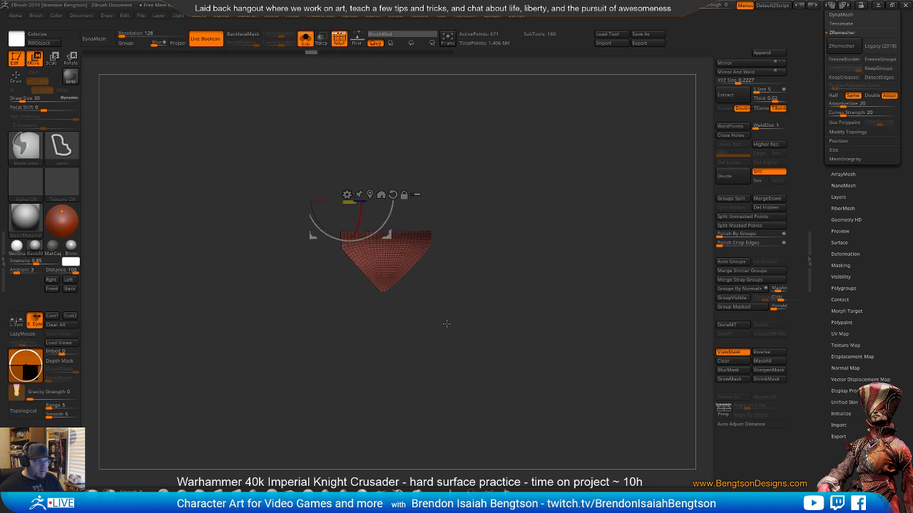
key(ctrl+h)
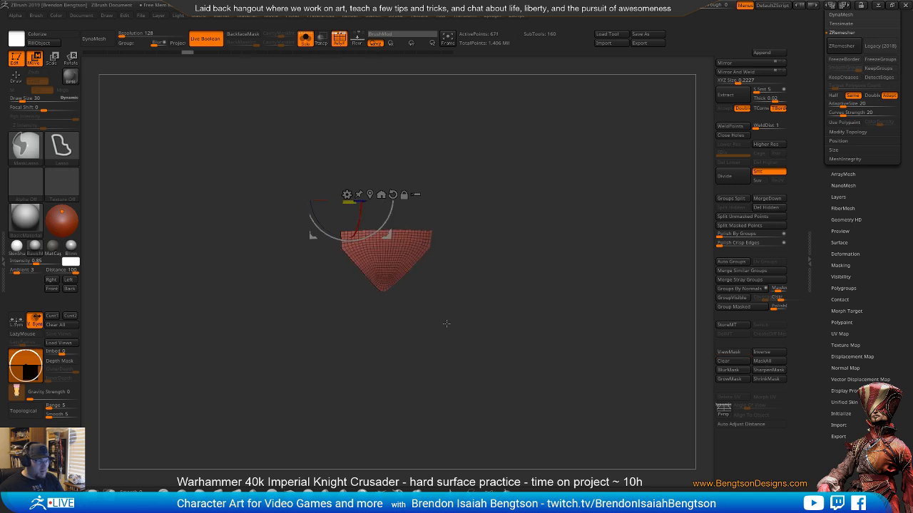
ctrl+shift+click(446, 324)
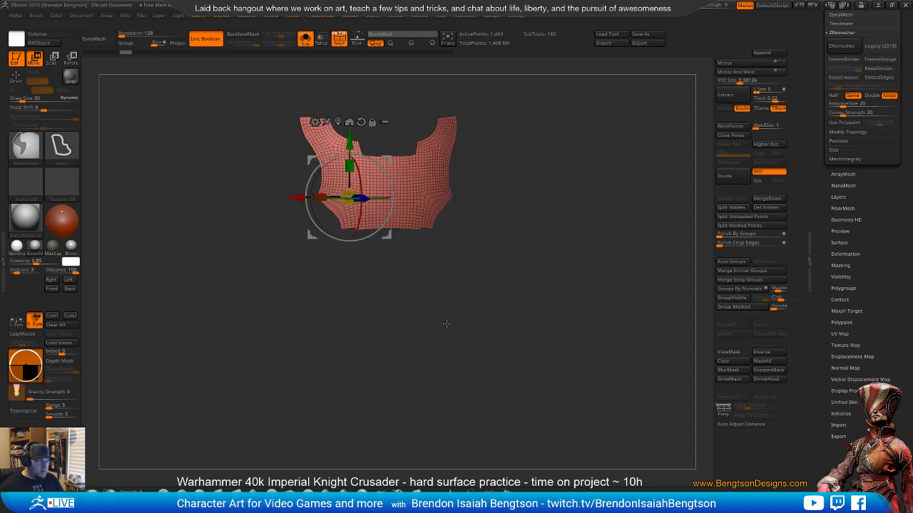
mouse_move(446, 324)
mouse_down()
mouse_move(536, 335)
mouse_move(439, 286)
mouse_up()
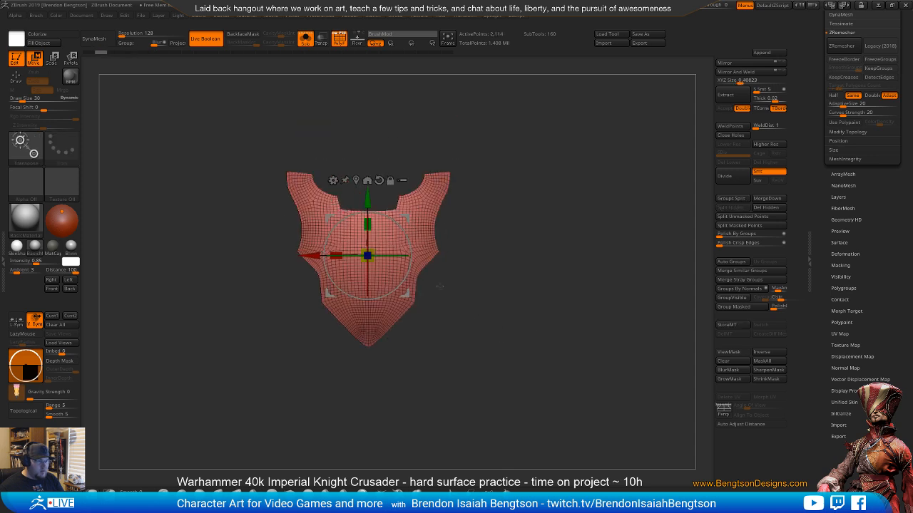
- Hide the plate's upper section including the leftover shoulder corner, and invert the visibility to isolate that upper section
key(q)
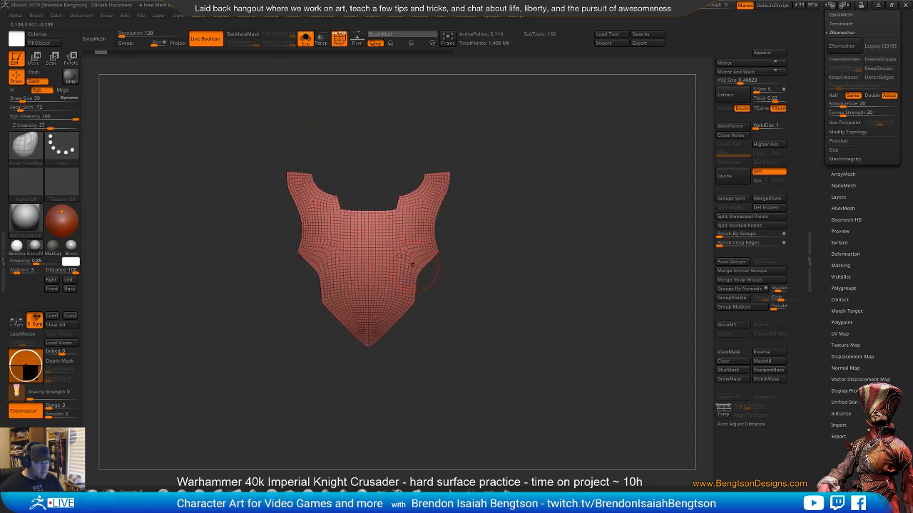
mouse_move(325, 153)
ctrl+alt+shift+mouse_down()
mouse_move(271, 225)
mouse_move(292, 269)
mouse_move(385, 254)
mouse_move(457, 260)
mouse_move(391, 238)
ctrl+alt+shift+mouse_up()
click(472, 225)
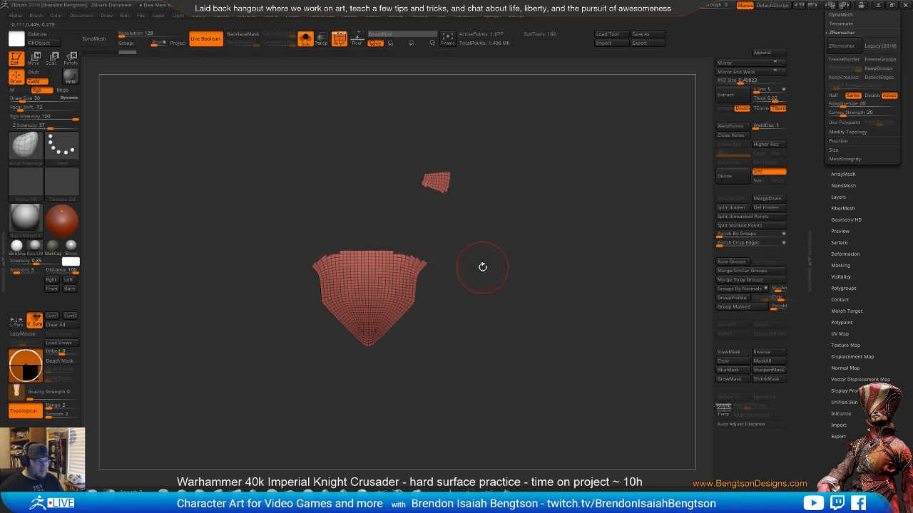
drag(483, 265, 501, 295)
ctrl+alt+shift+drag(516, 106, 508, 159)
ctrl+shift+drag(540, 187, 536, 232)
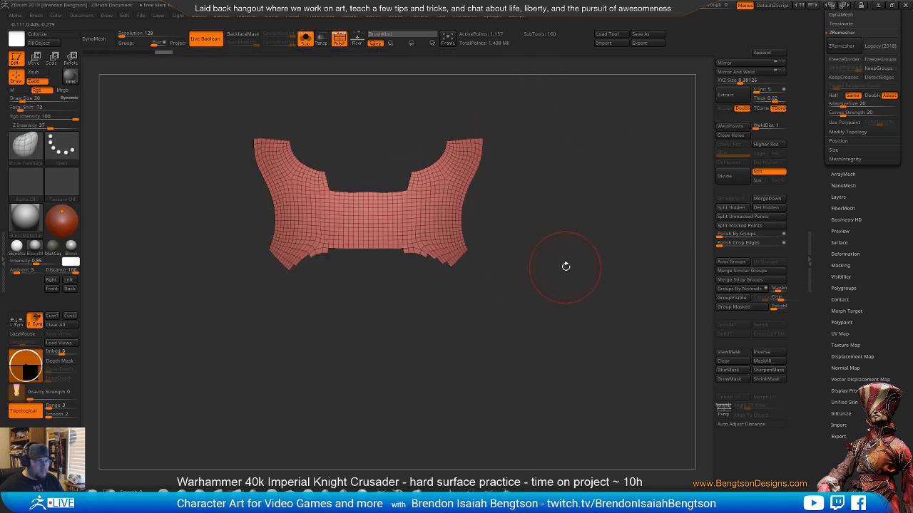
- Try to select the jagged faces along the upper section's lower edge with a lasso
alt+drag(565, 268, 553, 352)
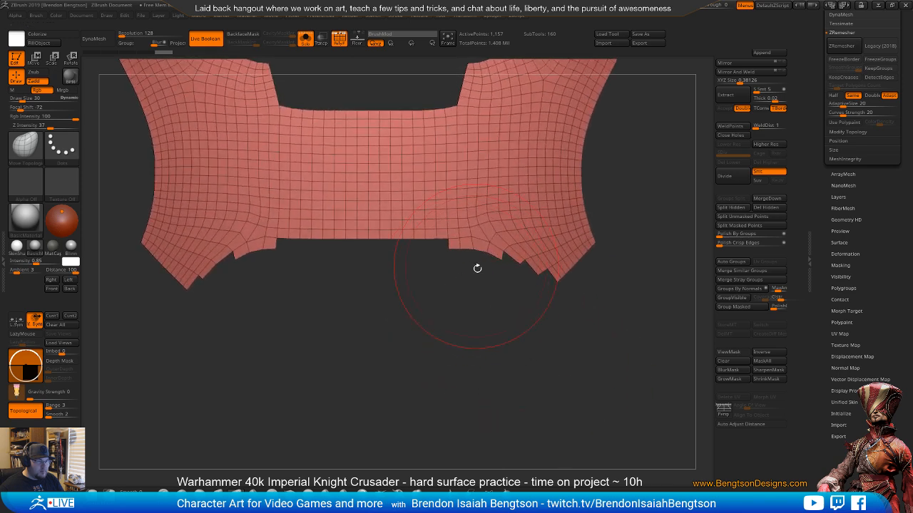
key(space)
key(ctrl+shift)
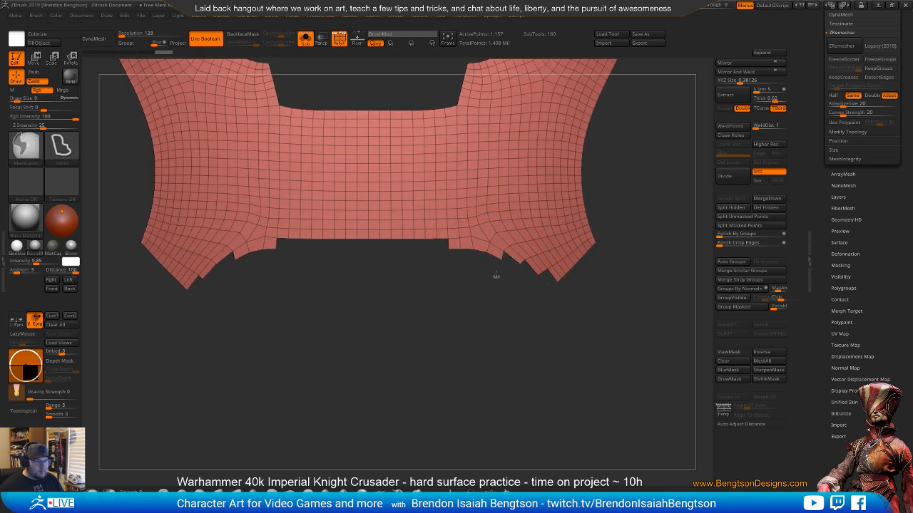
ctrl+shift+drag(460, 245, 443, 257)
key(ctrl+z)
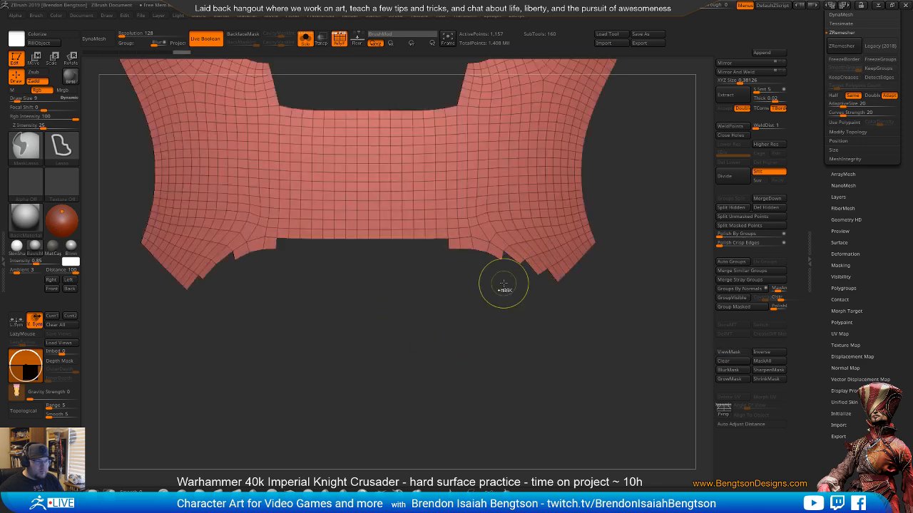
mouse_move(503, 280)
ctrl+alt+mouse_down()
mouse_move(479, 251)
mouse_move(449, 246)
mouse_move(446, 259)
ctrl+alt+mouse_up()
key(ctrl+z)
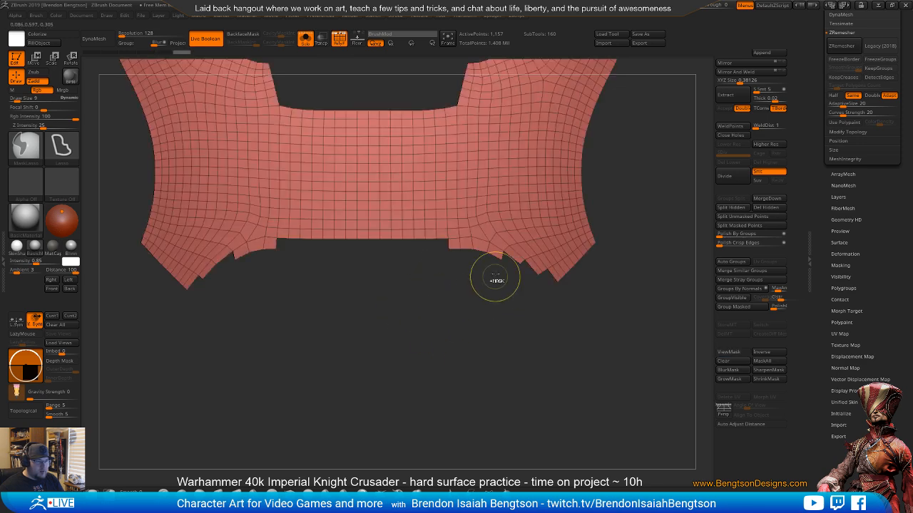
mouse_move(513, 276)
ctrl+shift+mouse_down()
mouse_move(484, 249)
mouse_move(415, 247)
ctrl+shift+mouse_up()
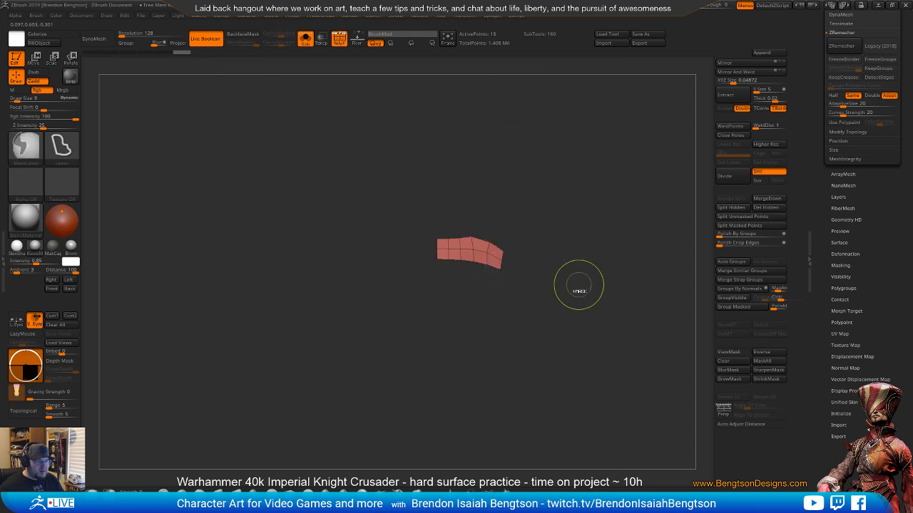
ctrl+shift+click(590, 282)
- Hide the raised strip of faces along the lower section's upper edge and invert the visibility back to the upper section
ctrl+shift+drag(618, 280, 626, 266)
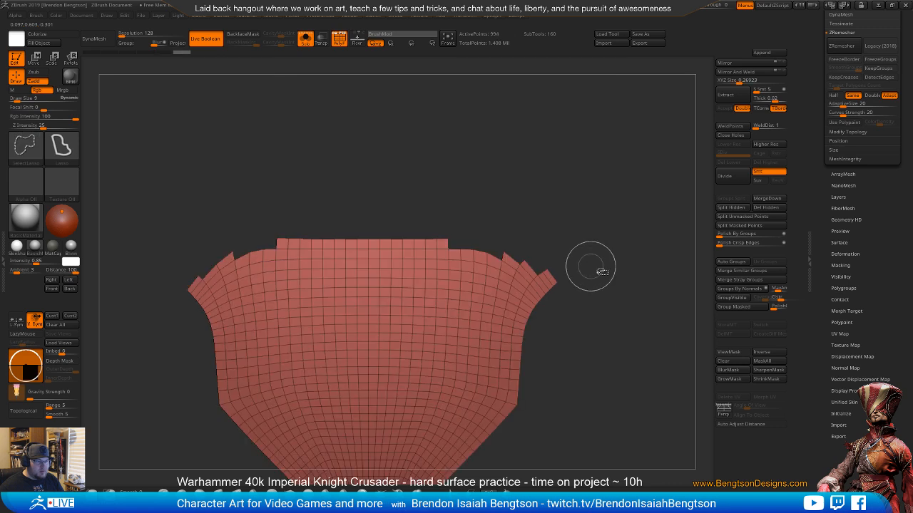
key(shift)
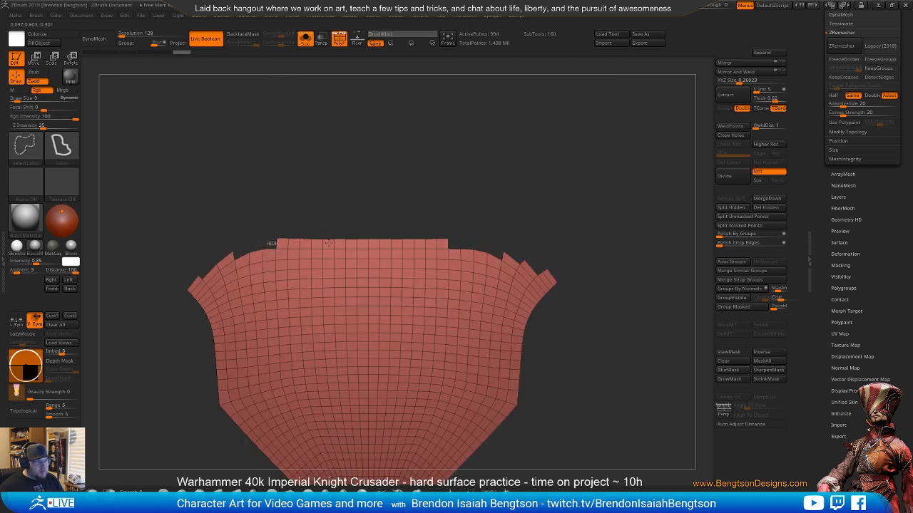
mouse_move(328, 242)
ctrl+shift+mouse_down()
mouse_move(420, 243)
mouse_move(285, 242)
ctrl+shift+mouse_up()
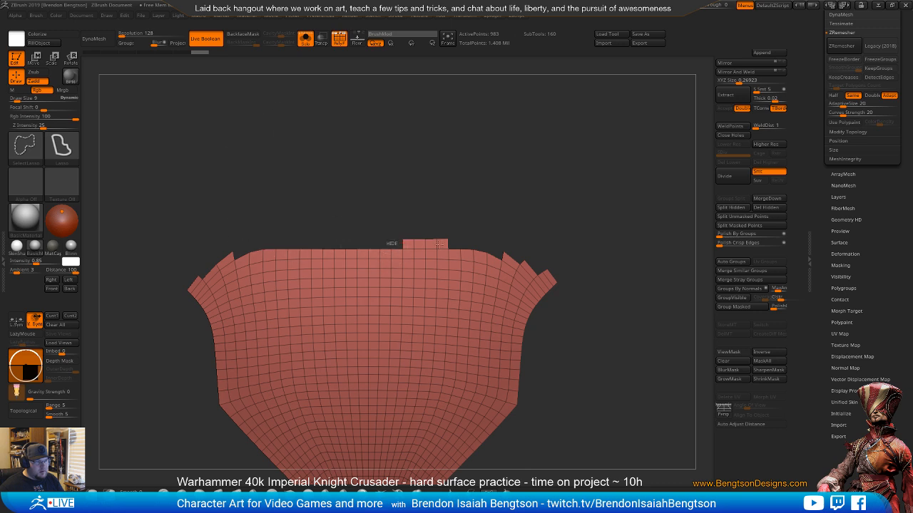
ctrl+alt+shift+drag(439, 245, 396, 241)
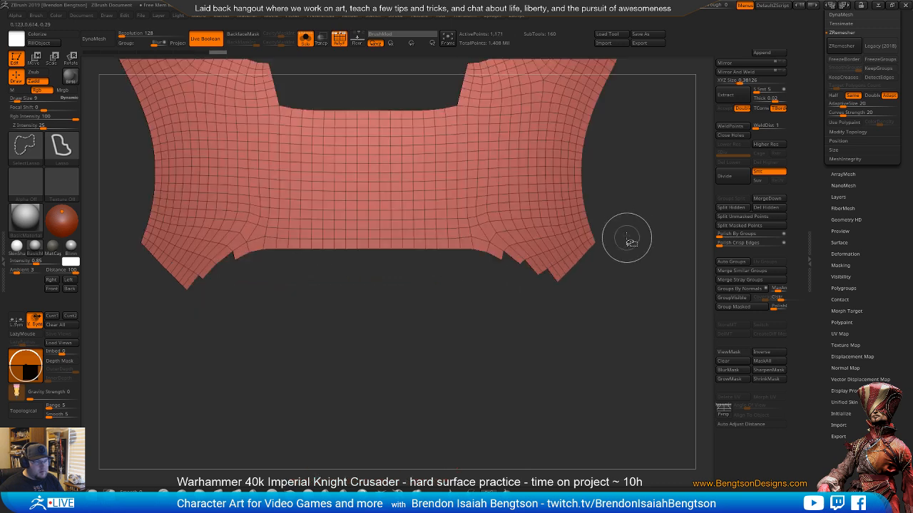
ctrl+shift+drag(621, 214, 627, 240)
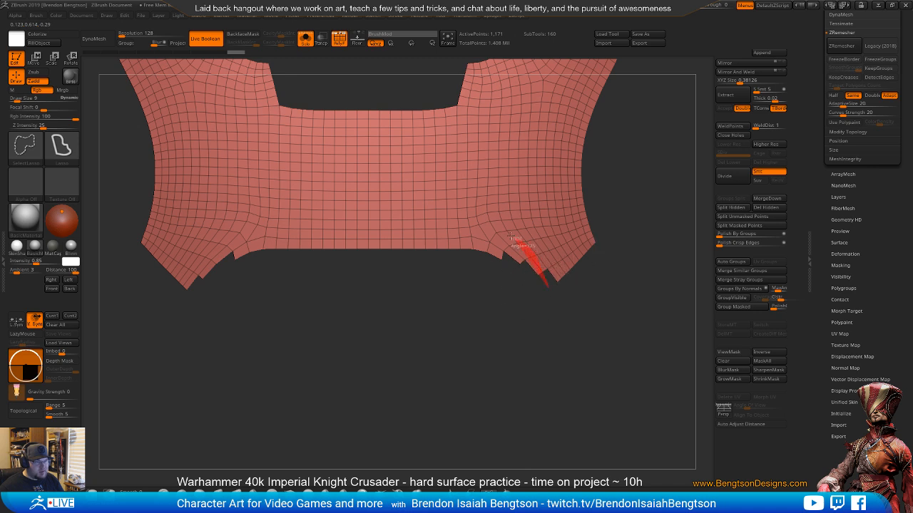
- Hide the jagged rows of faces along the upper section's lower edge and invert the visibility to the enlarged lower piece
ctrl+alt+shift+drag(484, 227, 301, 226)
mouse_move(329, 260)
ctrl+alt+shift+mouse_down()
mouse_move(329, 246)
mouse_move(263, 223)
mouse_move(196, 298)
ctrl+alt+shift+mouse_up()
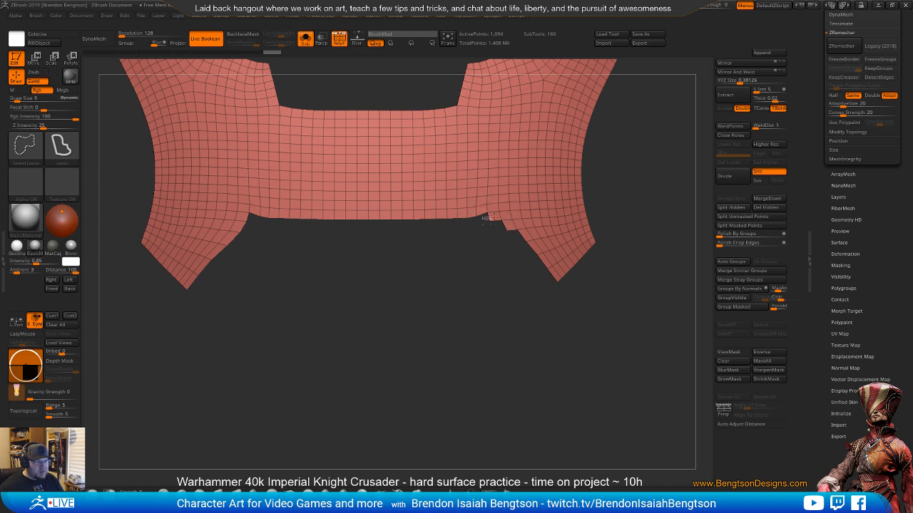
ctrl+alt+shift+drag(512, 227, 503, 248)
ctrl+shift+drag(646, 238, 652, 284)
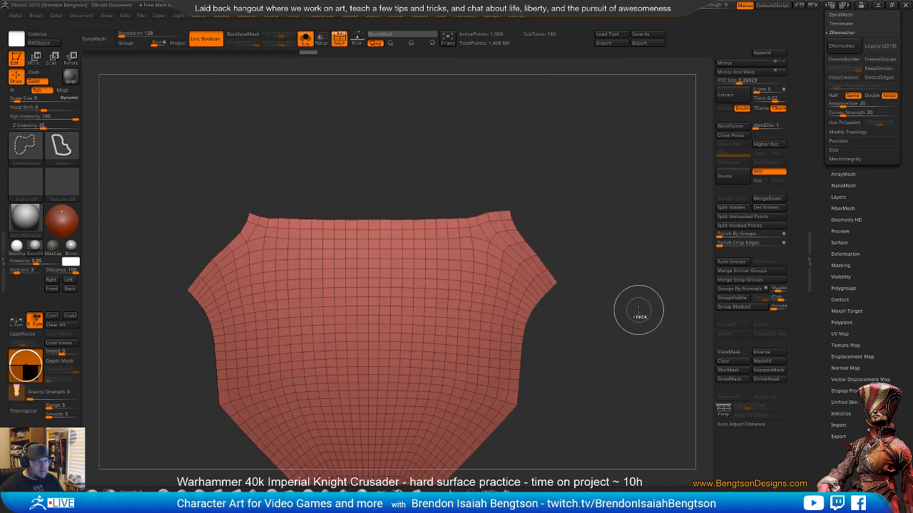
- Delete the hidden upper section and apply Mirror And Weld to make the remaining pointed piece symmetrical
mouse_move(636, 332)
mouse_down()
mouse_move(539, 347)
mouse_move(544, 331)
mouse_move(372, 284)
mouse_move(401, 271)
mouse_move(450, 281)
mouse_move(413, 262)
mouse_move(419, 282)
mouse_up()
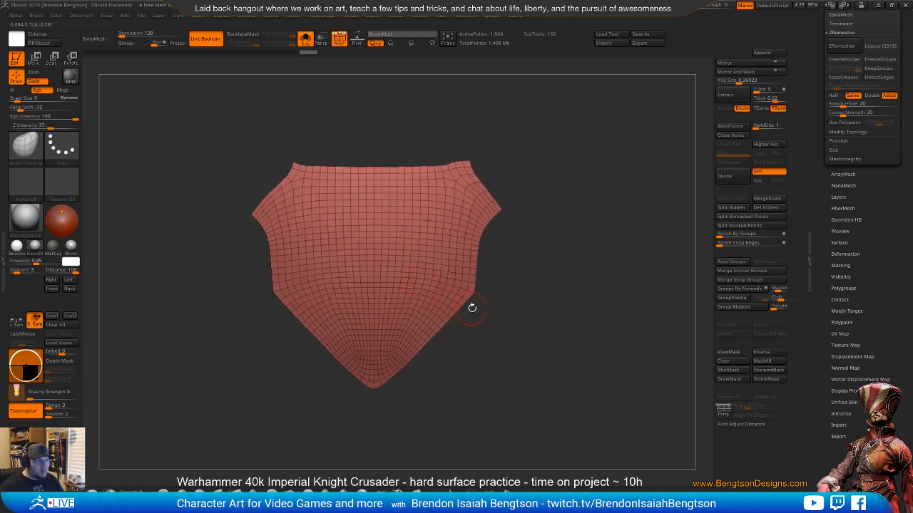
click(742, 72)
click(766, 207)
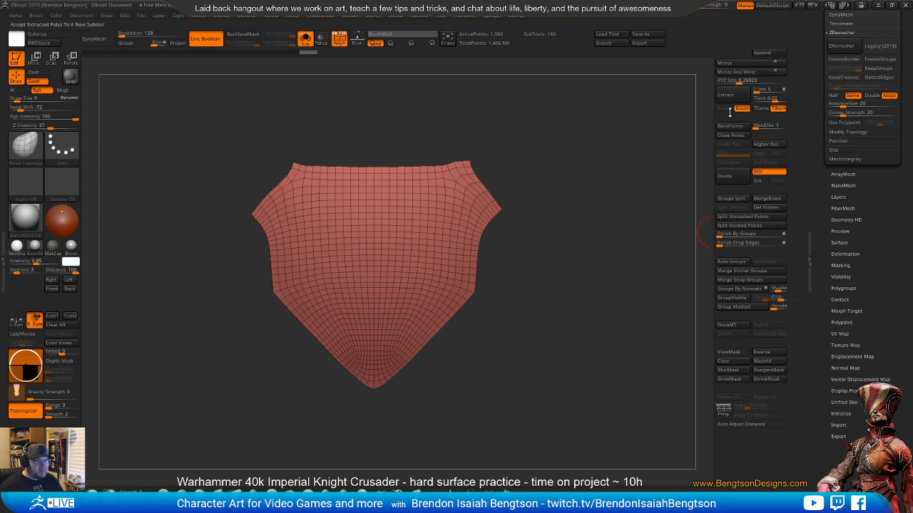
click(741, 72)
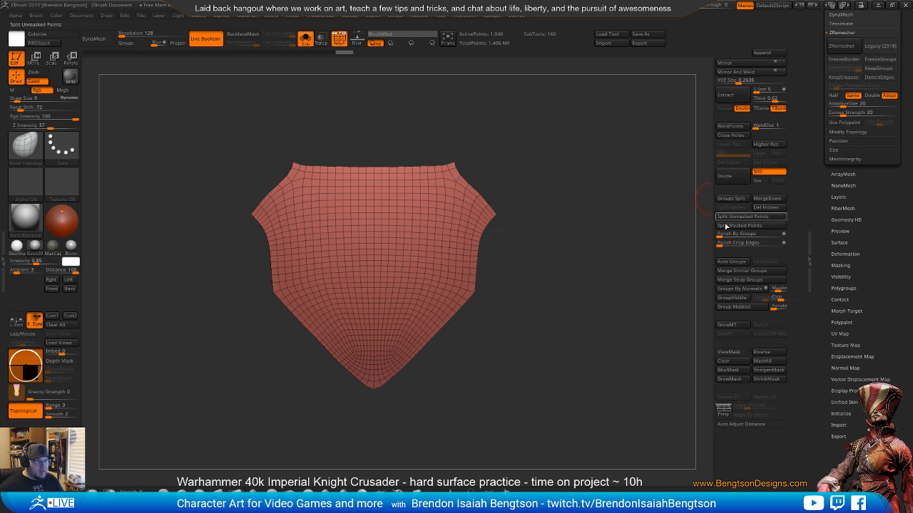
- Try Polish By Groups on the unmasked piece and a one-sided mask on its lower side corner
click(736, 234)
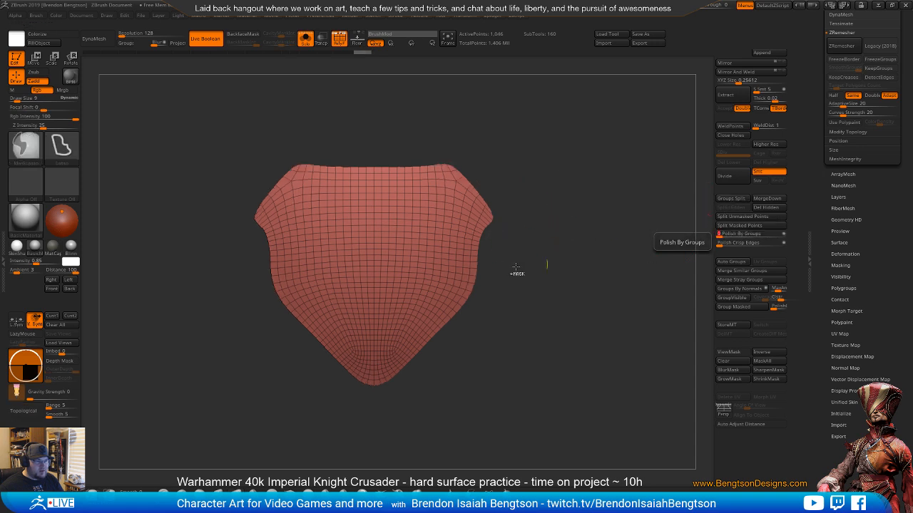
key(ctrl+z)
mouse_move(500, 288)
ctrl+mouse_down()
mouse_move(499, 314)
mouse_move(504, 292)
ctrl+mouse_up()
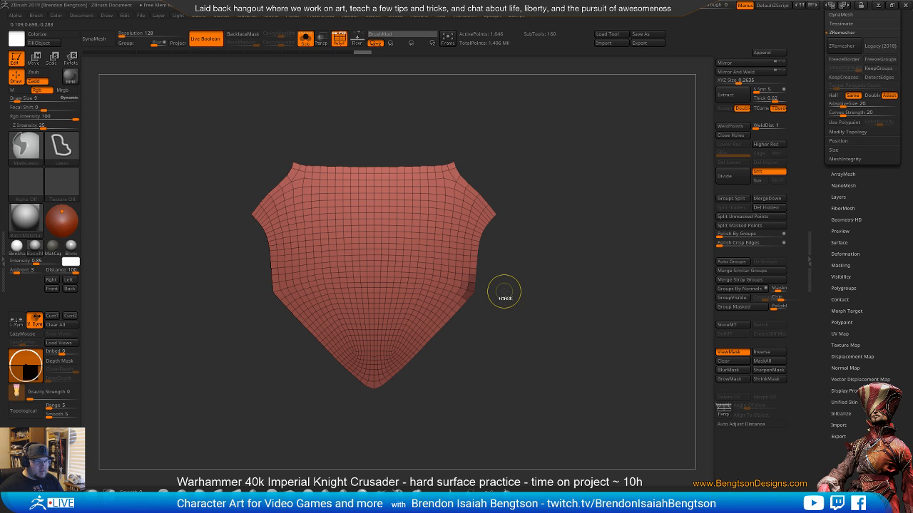
key(ctrl+z)
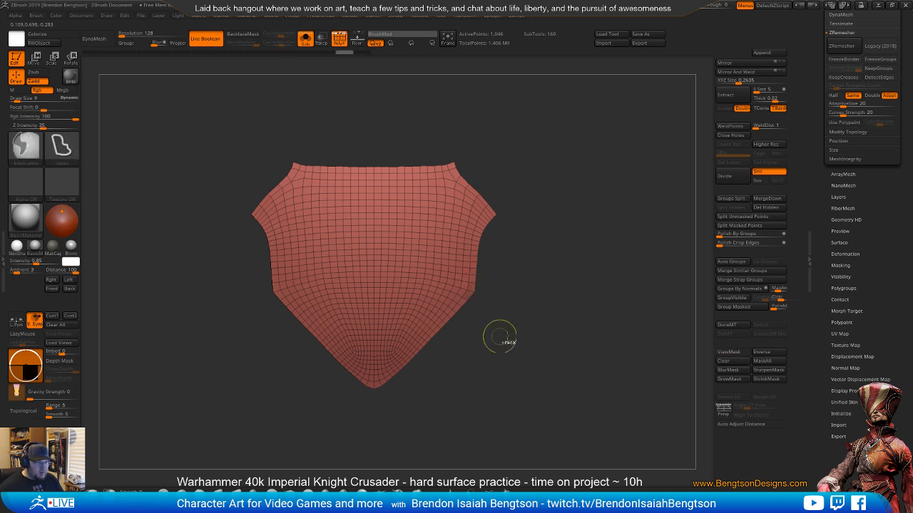
- Mask both lower side corners, the bottom tip and the outer corners symmetrically, and smooth the upper corners with Polish By Groups
mouse_move(499, 338)
ctrl+mouse_down()
mouse_move(495, 309)
mouse_move(470, 313)
mouse_move(513, 321)
ctrl+mouse_up()
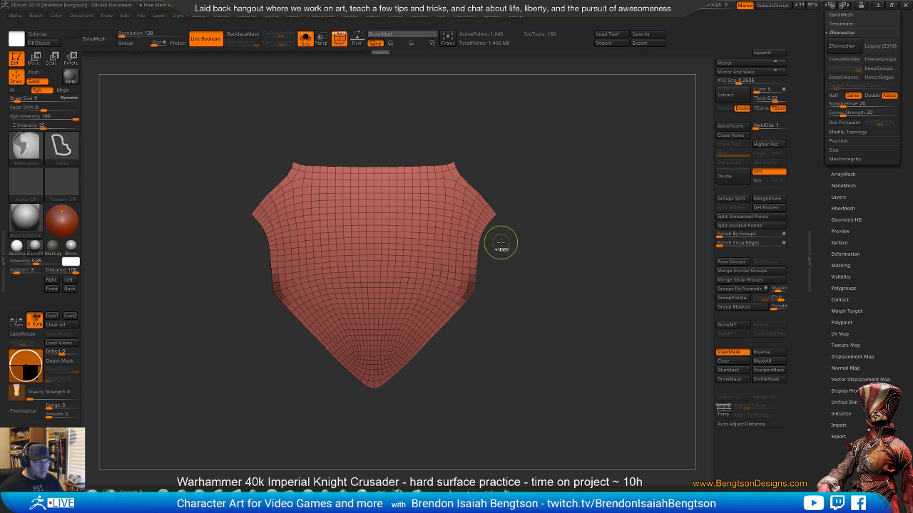
ctrl+drag(406, 373, 394, 383)
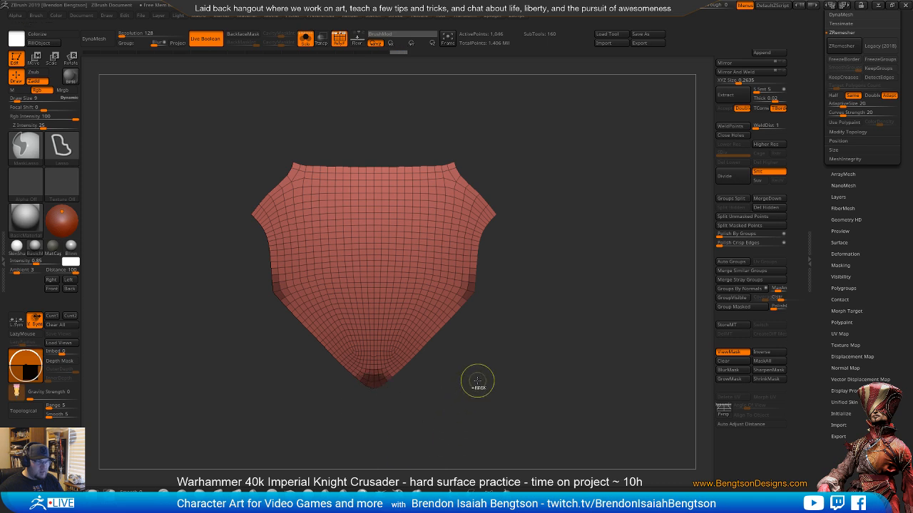
ctrl+drag(491, 207, 539, 182)
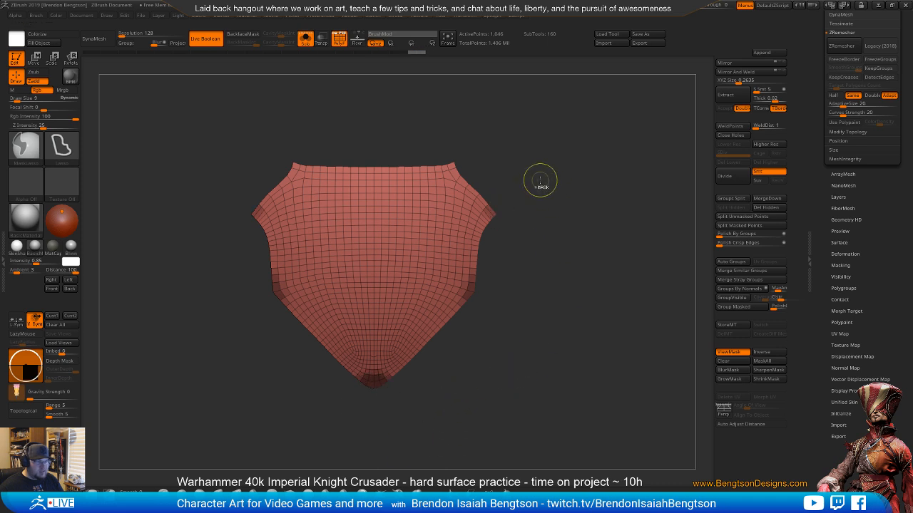
click(738, 234)
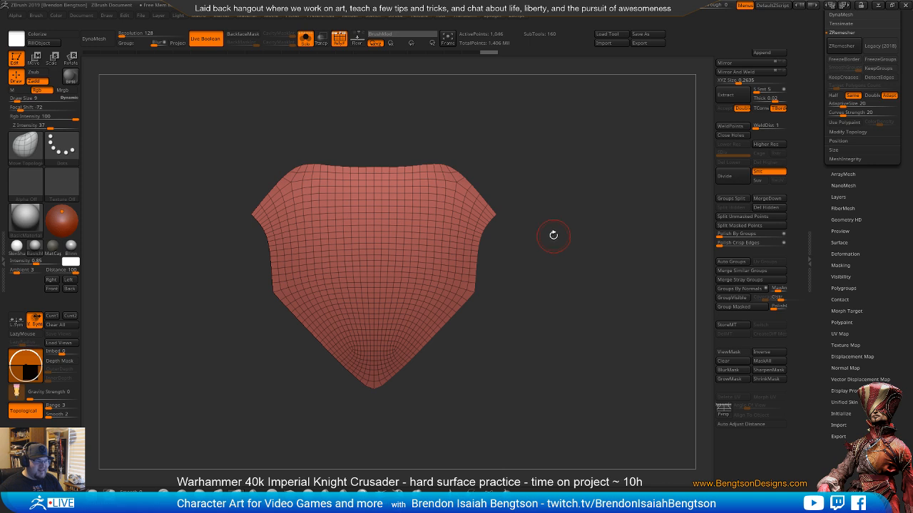
- Mask the upper band of the pointed piece, blur the mask and invert it so only the upper part stays free
mouse_move(557, 281)
mouse_down()
mouse_move(603, 272)
mouse_move(563, 273)
mouse_move(576, 268)
mouse_move(572, 289)
mouse_move(575, 282)
mouse_move(556, 279)
mouse_up()
mouse_move(224, 185)
ctrl+mouse_down()
mouse_move(510, 213)
mouse_move(507, 190)
ctrl+mouse_up()
ctrl+click(397, 289)
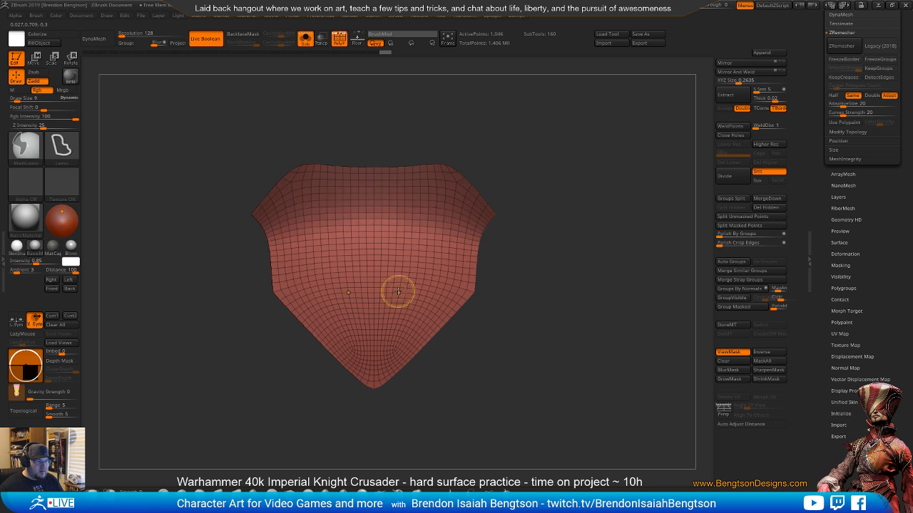
ctrl+click(528, 272)
mouse_move(568, 287)
mouse_down()
mouse_move(589, 285)
mouse_move(573, 289)
mouse_up()
- Centre the transform gizmo on the pointed armour piece in front view, ready to adjust the unmasked upper part
key(w)
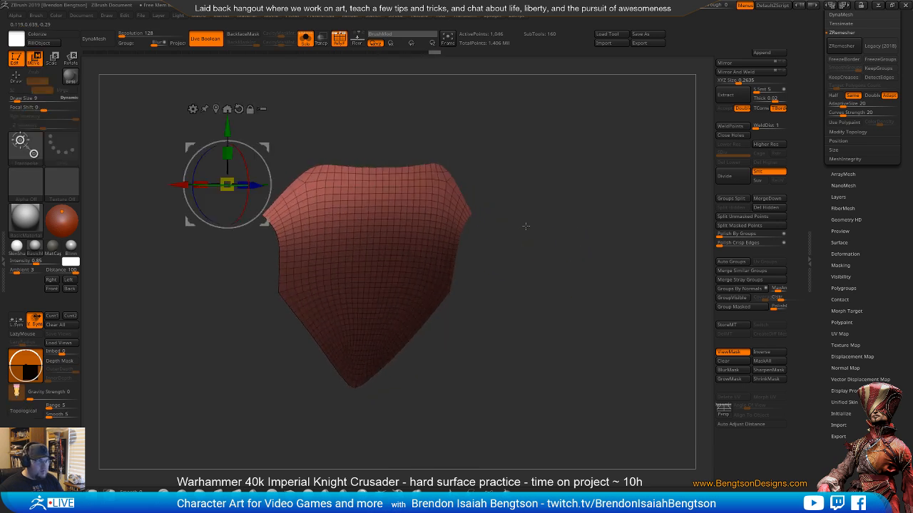
shift+drag(526, 226, 515, 224)
alt+click(216, 109)
alt+drag(465, 191, 549, 195)
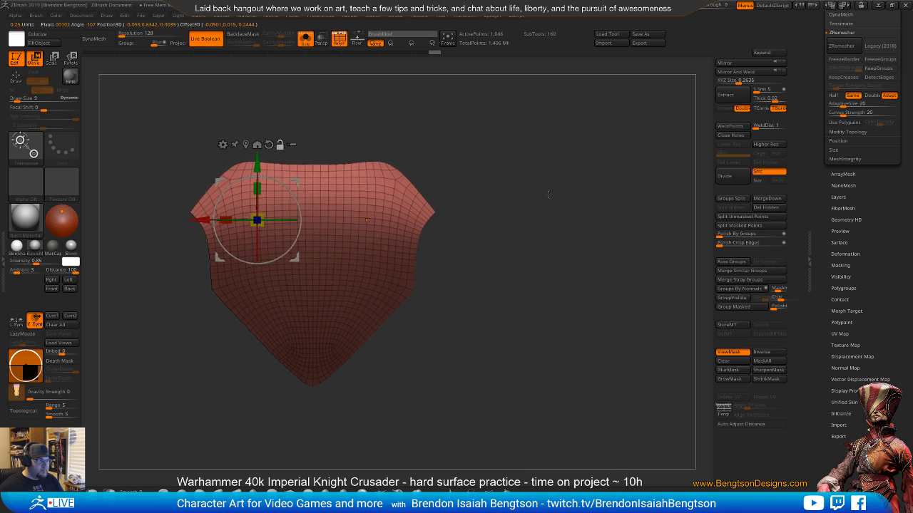
click(245, 144)
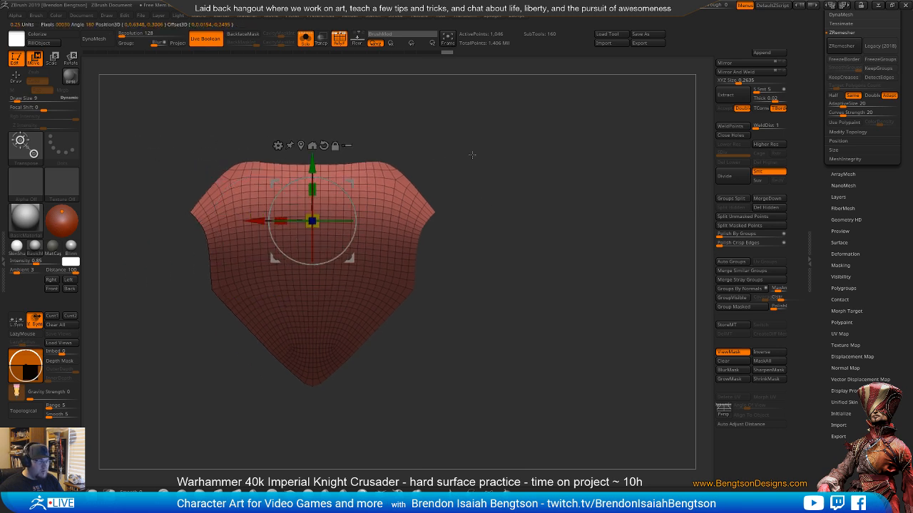
- Move the unmasked upper part of the pointed piece upward in side view, widen it horizontally and show the full model
drag(472, 156, 473, 148)
drag(418, 192, 430, 175)
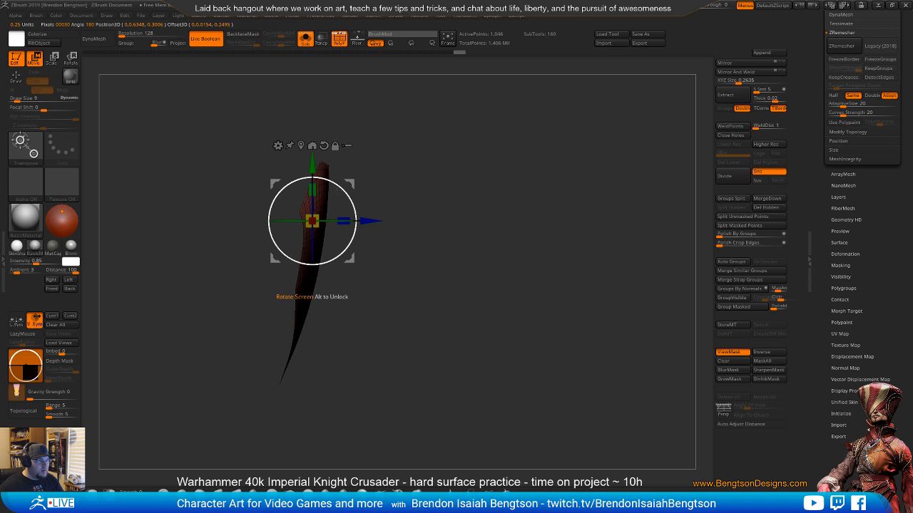
drag(350, 184, 343, 144)
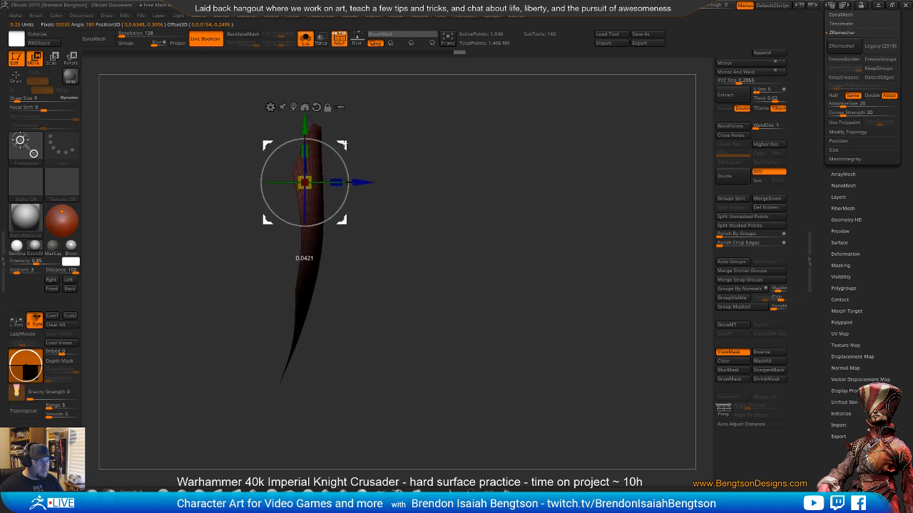
mouse_move(449, 300)
mouse_down()
mouse_move(482, 302)
mouse_move(456, 300)
mouse_up()
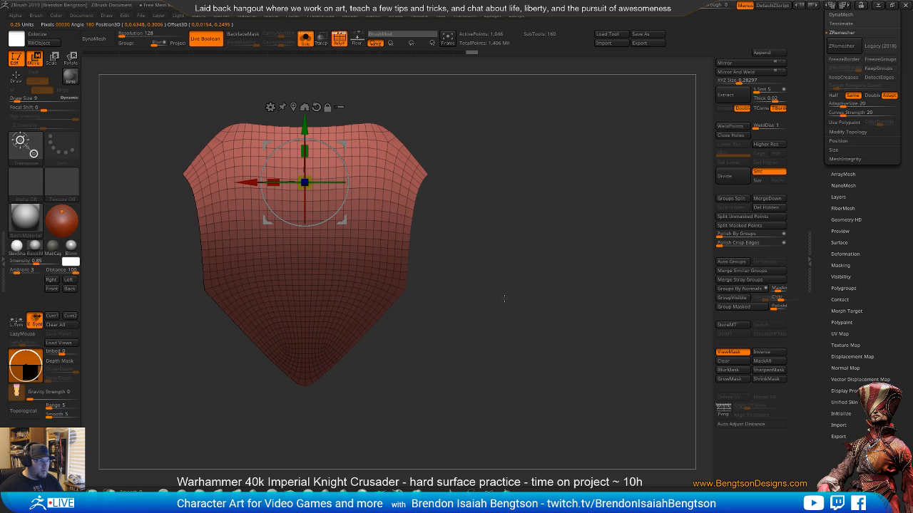
drag(273, 182, 255, 181)
key(alt+s)
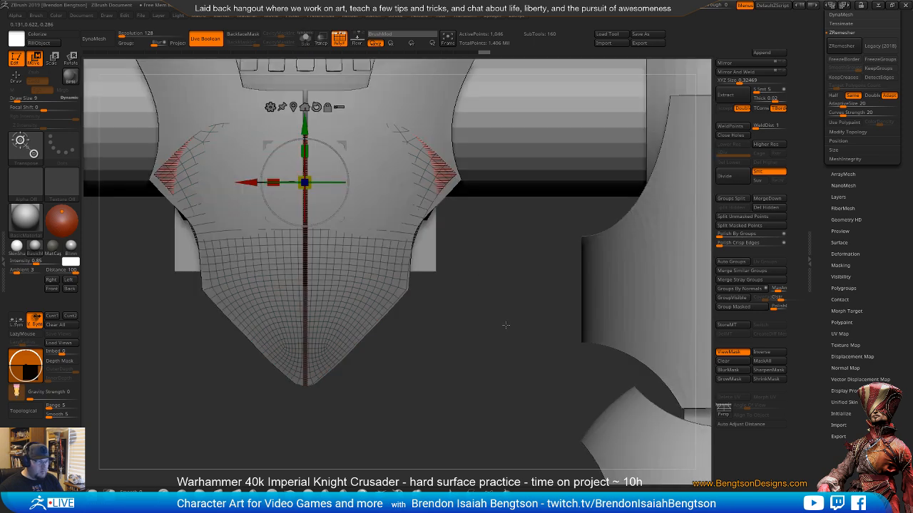
- Move the whole pointed piece back behind the pelvis front plate and lower it so its tip extends below
drag(451, 340, 371, 214)
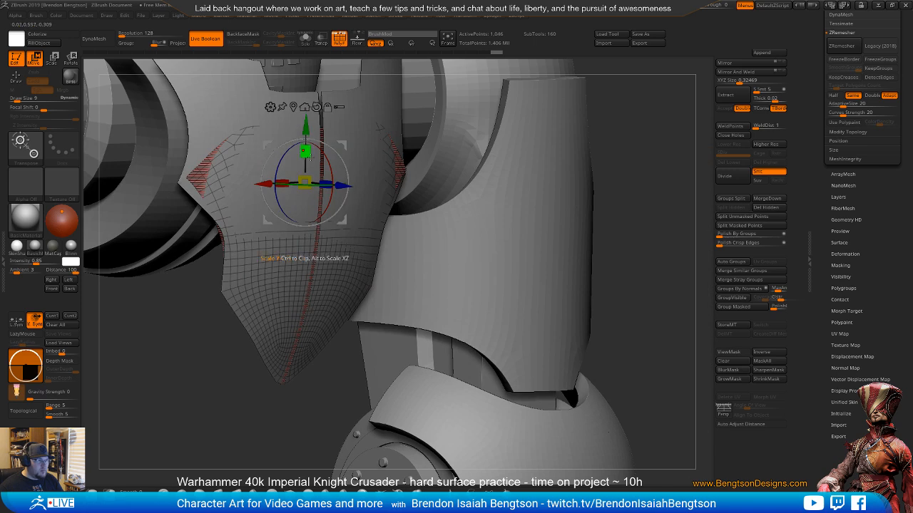
drag(305, 124, 389, 232)
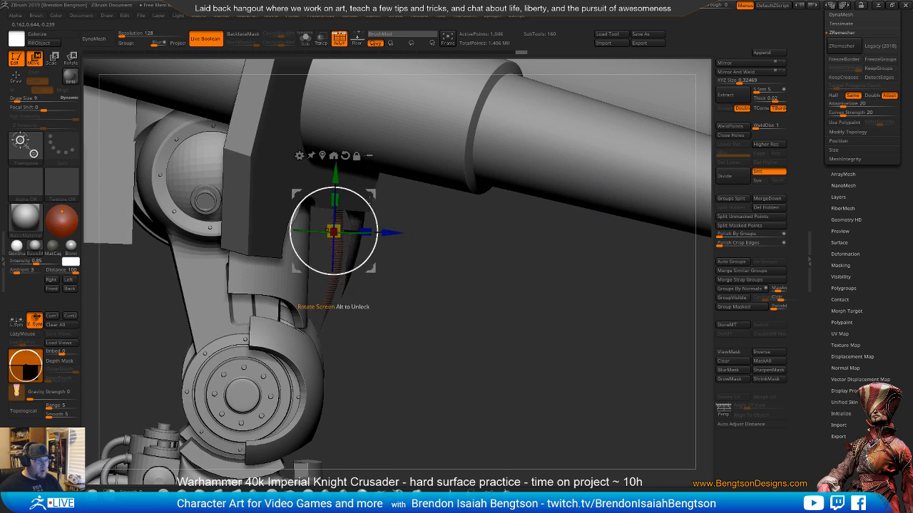
mouse_move(368, 201)
mouse_down()
mouse_move(446, 267)
mouse_move(425, 241)
mouse_move(360, 207)
mouse_move(368, 209)
mouse_up()
shift+drag(456, 284, 437, 311)
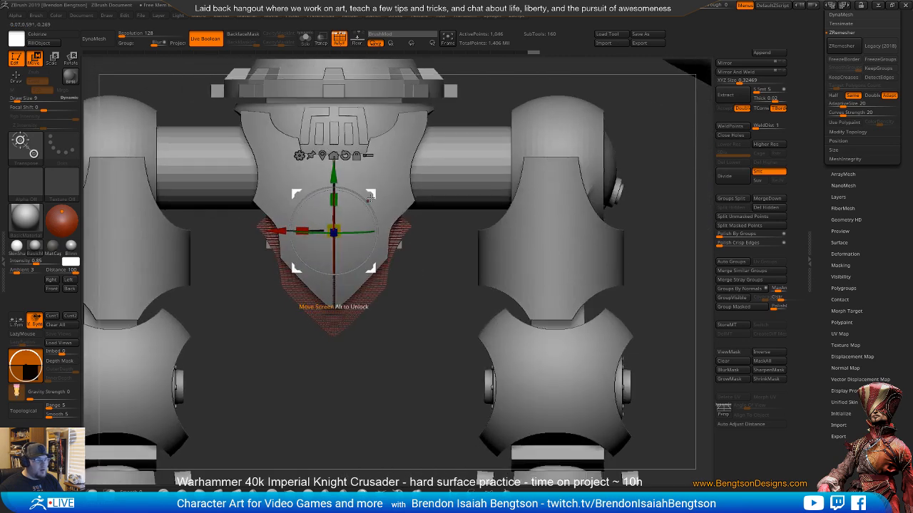
drag(334, 177, 334, 185)
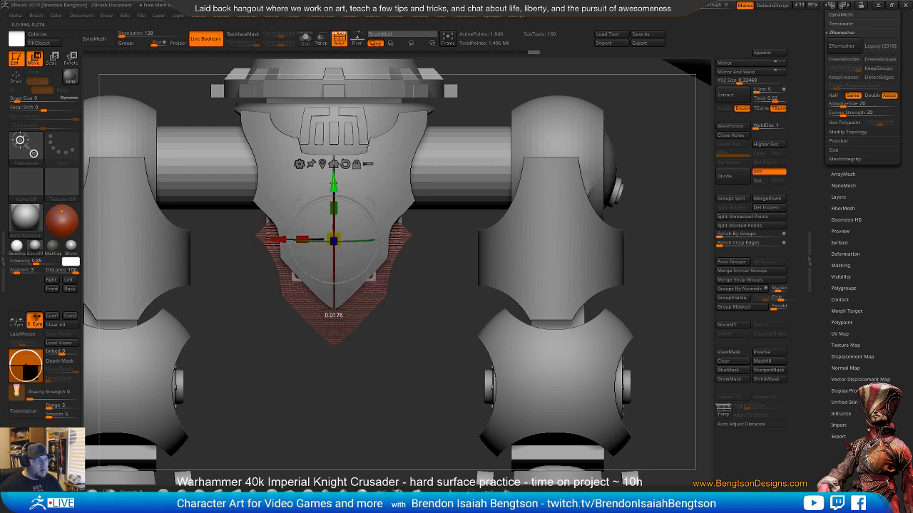
alt+drag(423, 377, 435, 308)
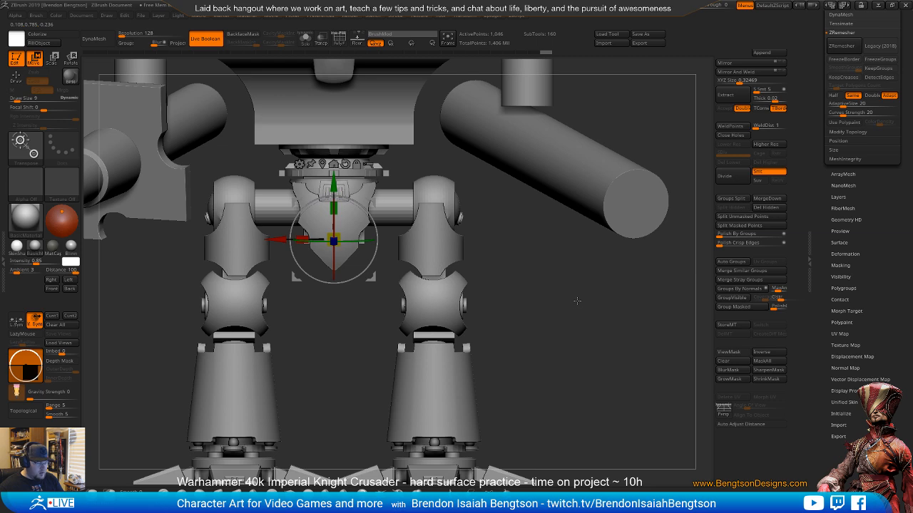
- Expand the Subtool list and select the pelvis front plate, then frame the pelvis closely from the front
drag(579, 300, 523, 313)
key(ctrl+shift+s)
key(ctrl+shift+s)
scroll(847, 235, up, 5)
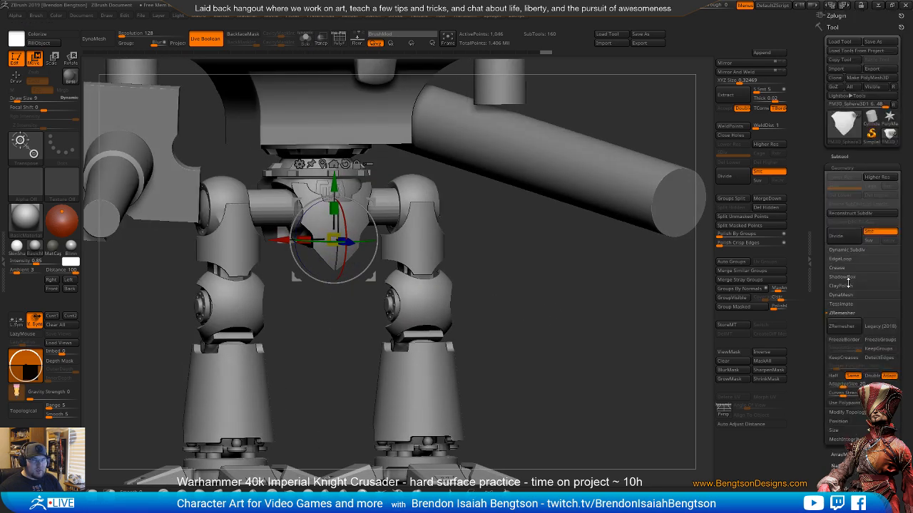
click(839, 156)
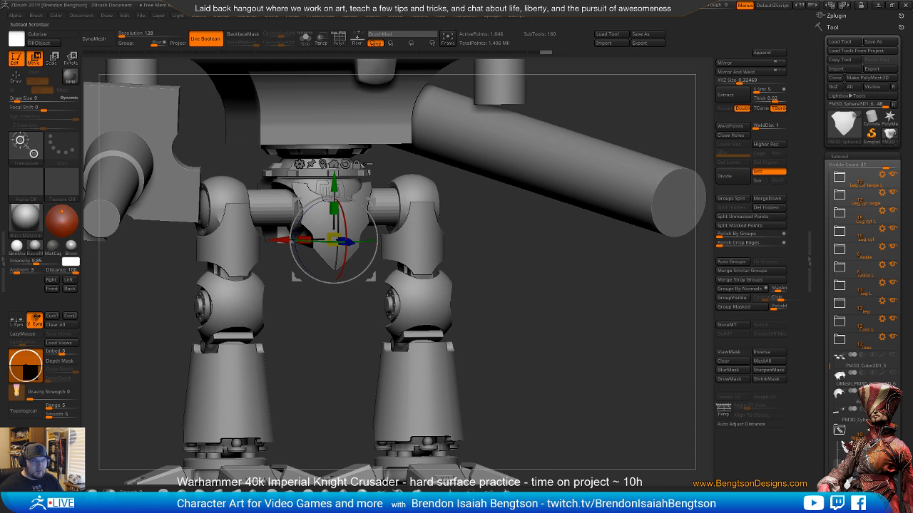
click(845, 385)
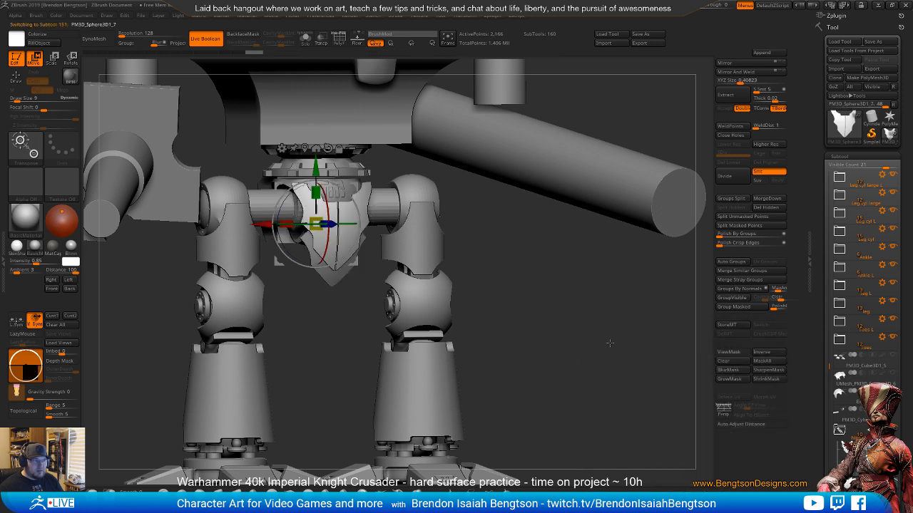
mouse_move(577, 304)
mouse_down()
mouse_move(564, 287)
mouse_move(552, 318)
mouse_move(591, 325)
mouse_move(568, 319)
mouse_move(576, 292)
mouse_move(564, 294)
mouse_up()
key(q)
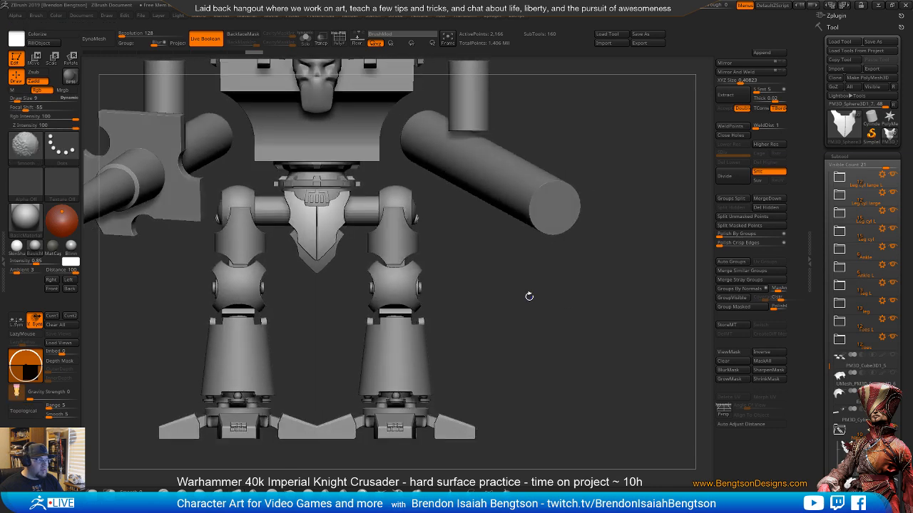
alt+drag(318, 279, 341, 402)
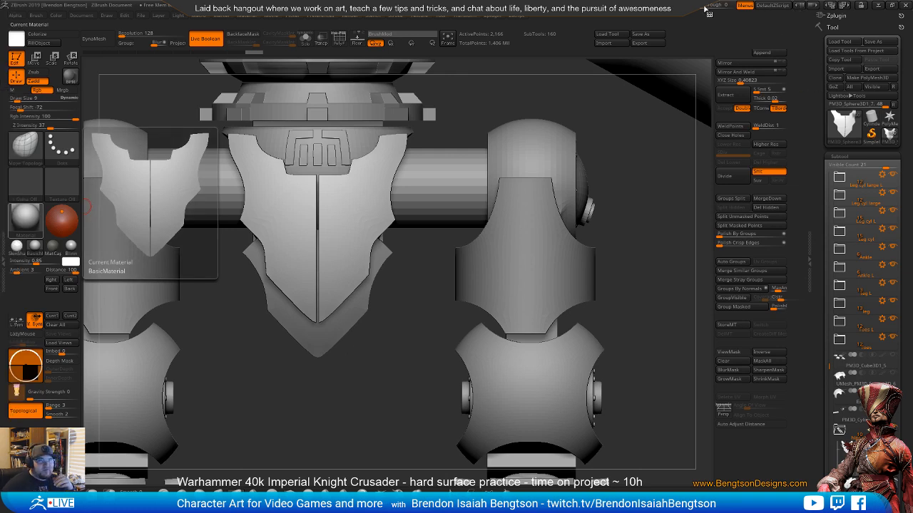
- Switch to the desktop reference images, examine the Knight's pelvis armour, and return to ZBrush
key(super+d)
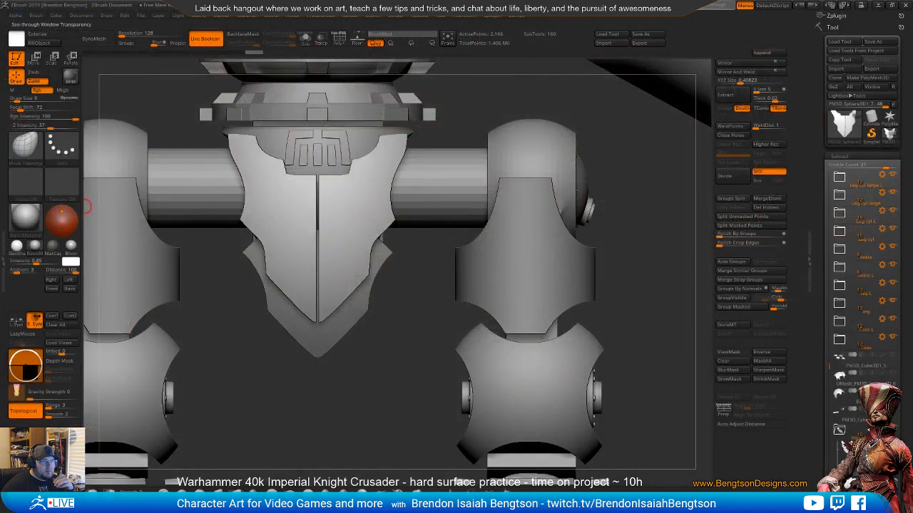
click(877, 7)
scroll(447, 277, down, 4)
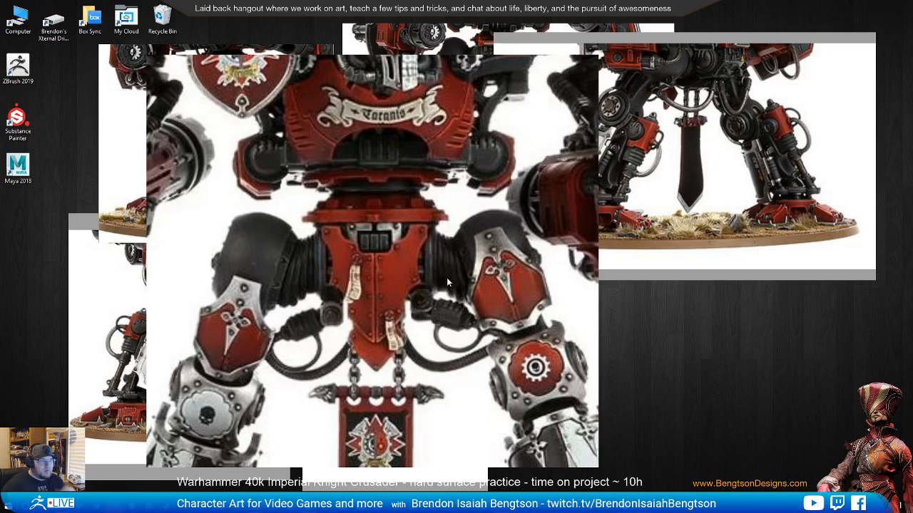
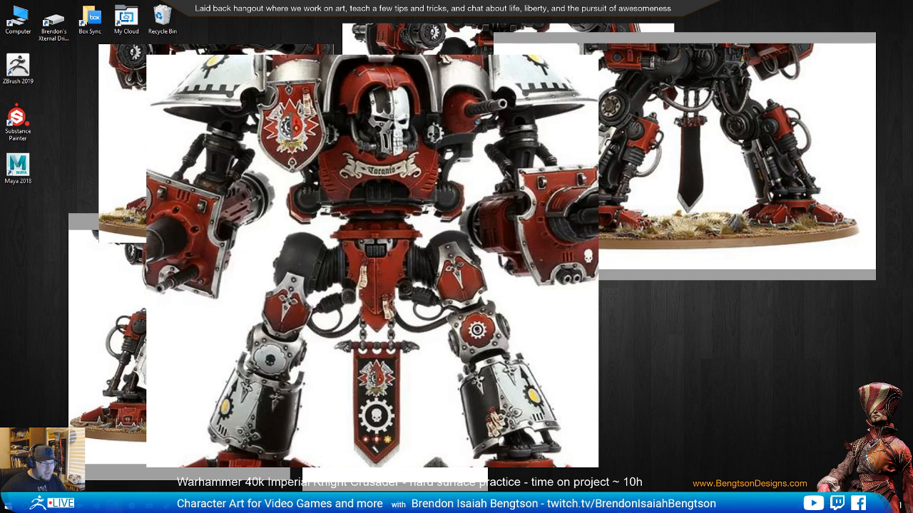
key(alt+Tab)
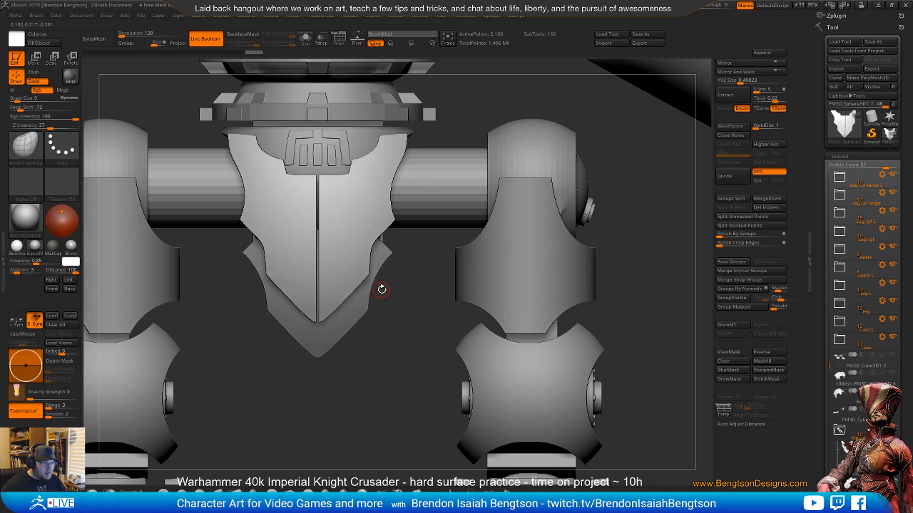
- Select the lower pointed armour piece, isolate it and choose the Move Topological brush
alt+click(365, 300)
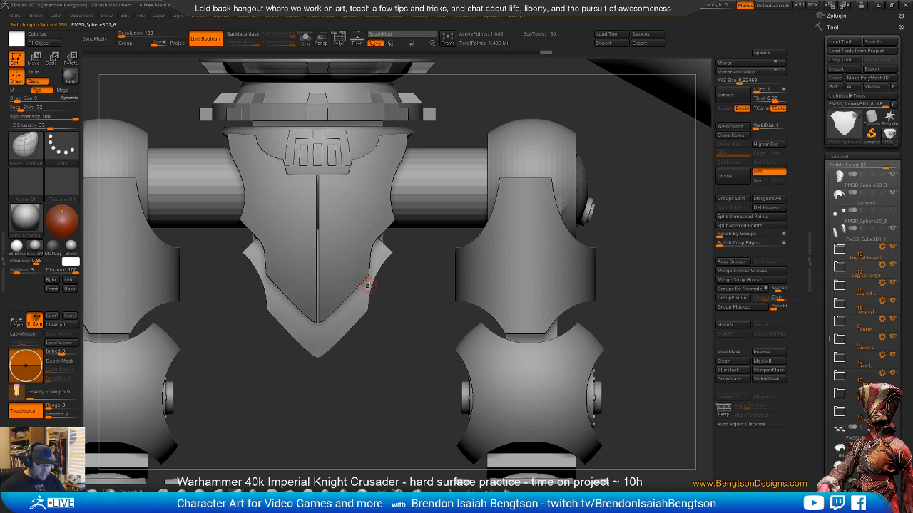
key(b)
key(d)
key(s)
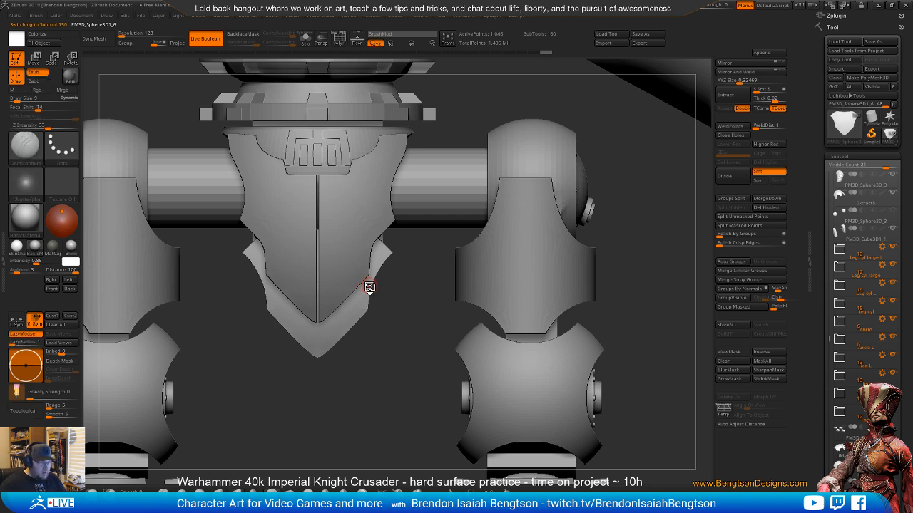
key(shift+alt+s)
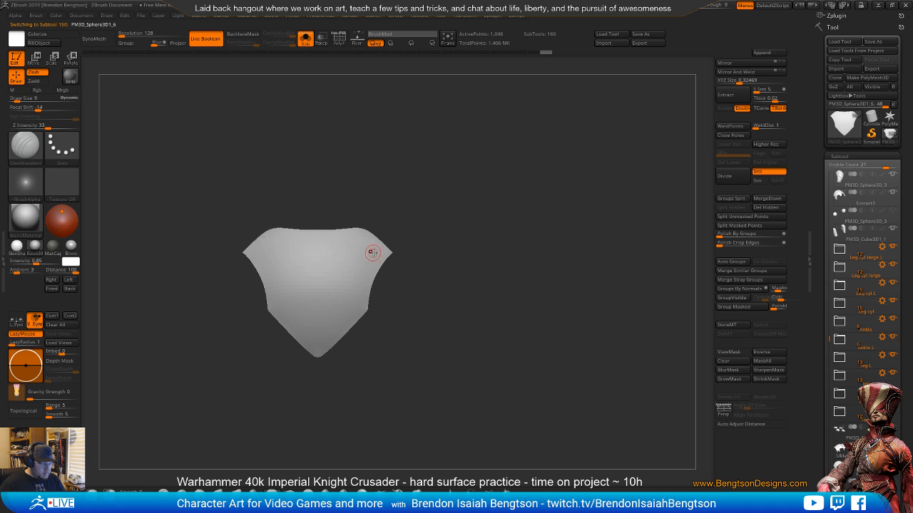
key(w)
key(q)
key(b)
key(m)
key(t)
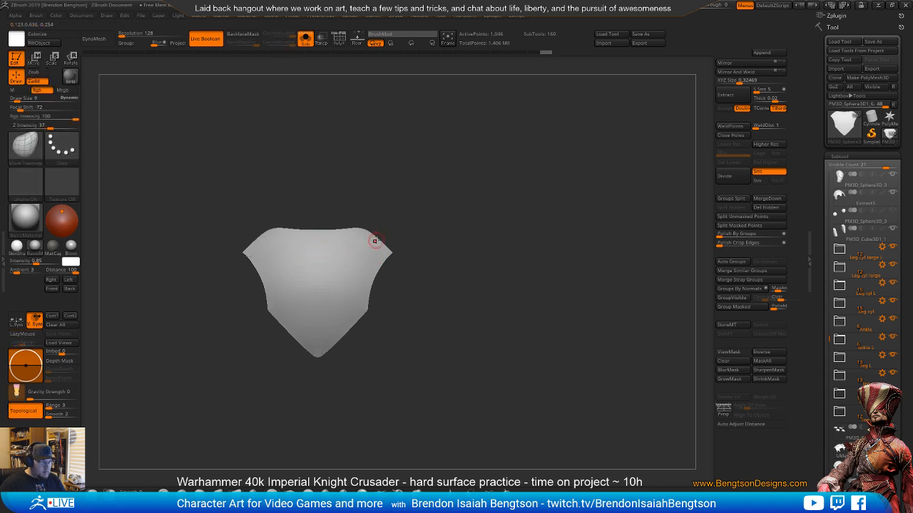
- Set the draw size to 73, undo the trial edits and pull both side corners of the pointed piece inward
key(space)
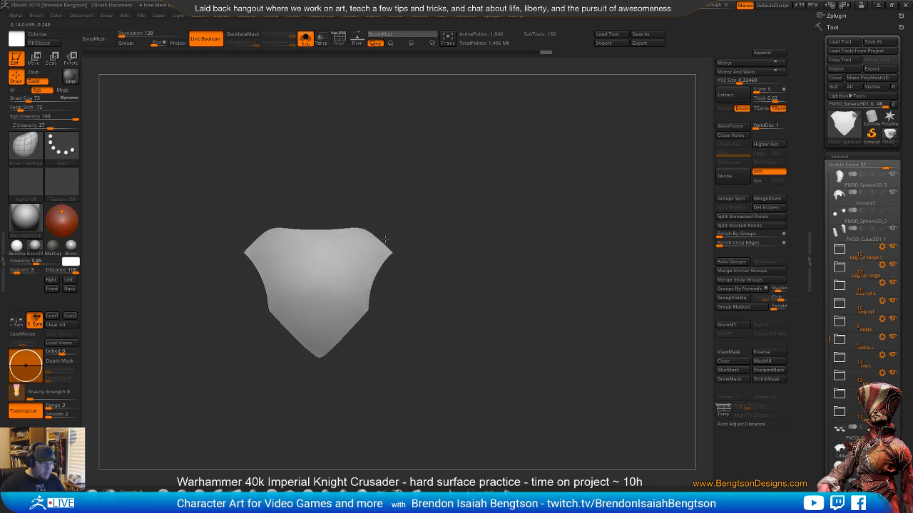
mouse_move(396, 229)
shift+mouse_down()
mouse_move(381, 264)
mouse_move(367, 237)
shift+mouse_up()
key(alt+s)
key(ctrl+z)
key(ctrl+z)
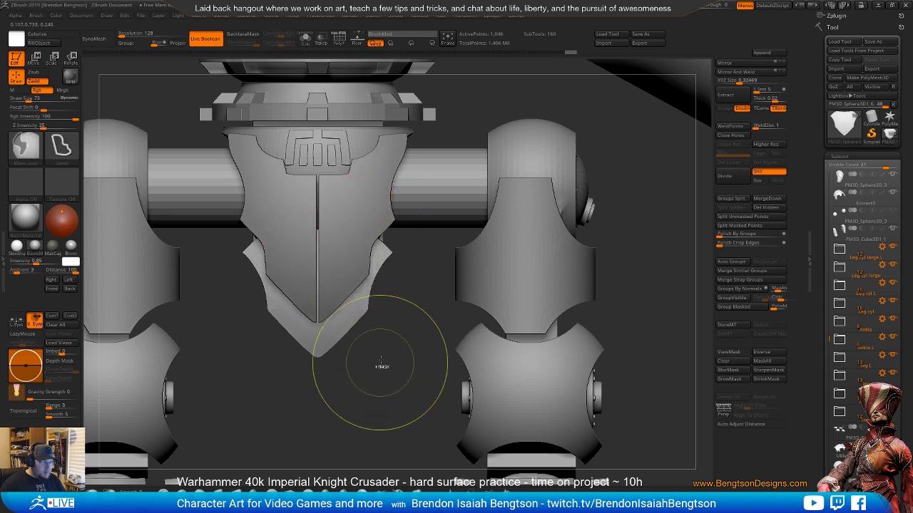
drag(382, 243, 375, 252)
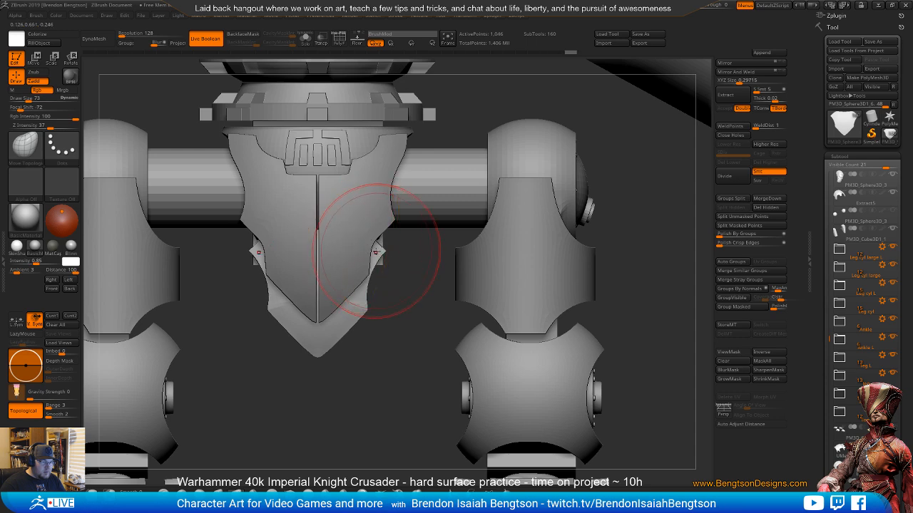
mouse_move(389, 349)
mouse_down()
mouse_move(378, 356)
mouse_move(388, 347)
mouse_up()
- Isolate the pointed piece with its wireframe shown and smooth its surface with a draw size of 39
key(alt+s)
key(shift+f)
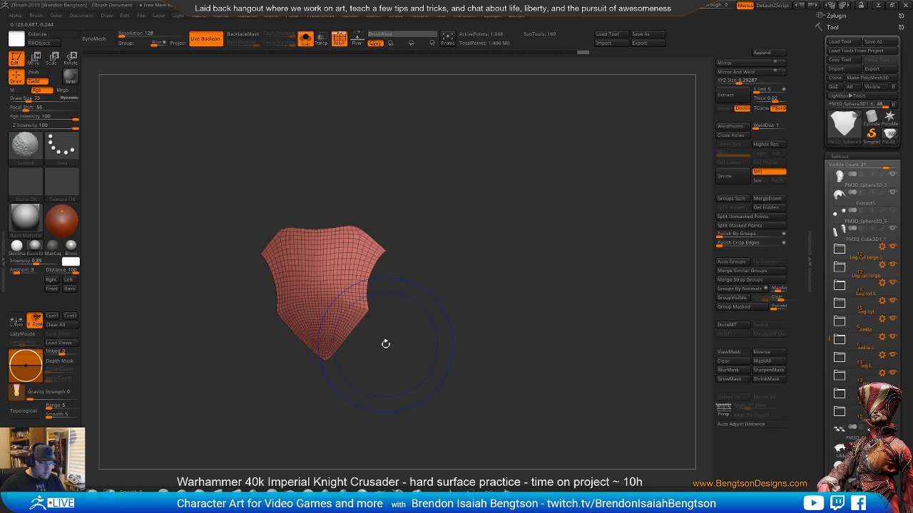
key(space)
drag(343, 283, 323, 284)
key(shift)
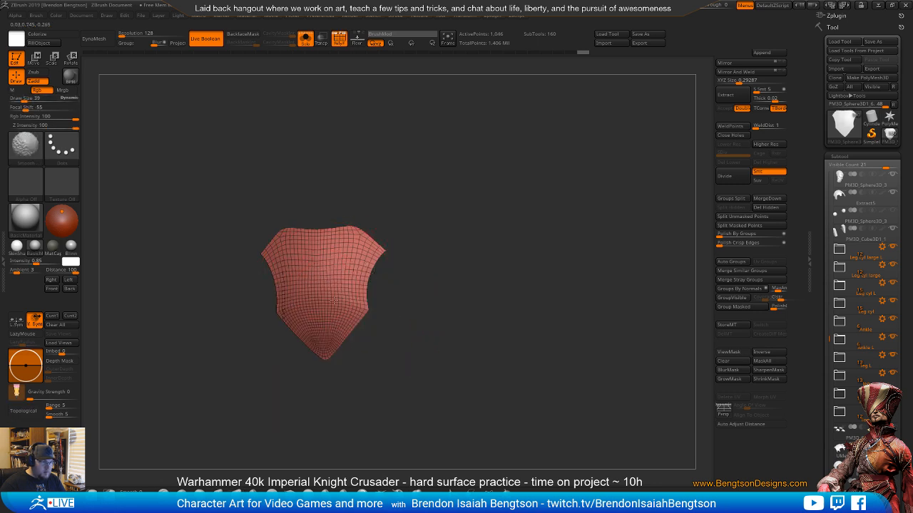
mouse_move(427, 288)
mouse_down()
mouse_move(417, 298)
mouse_move(433, 307)
mouse_move(465, 305)
mouse_up()
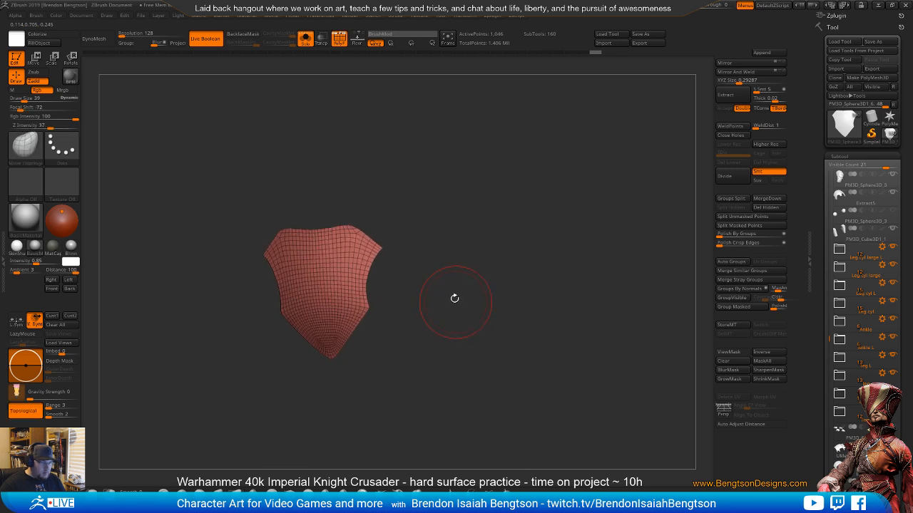
- Show the surrounding parts again and pull the pointed piece's side corners inward behind the front plate with a draw size of 69
key(alt+s)
shift+drag(416, 342, 397, 322)
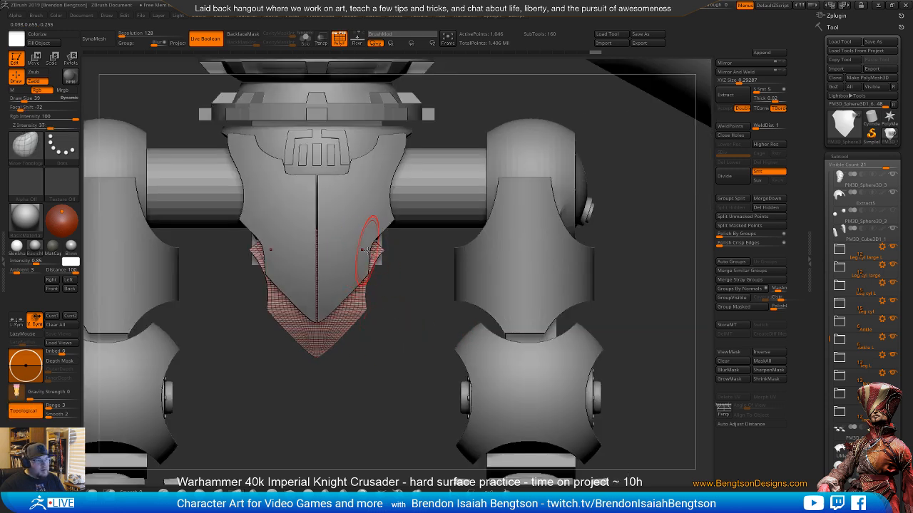
key(space)
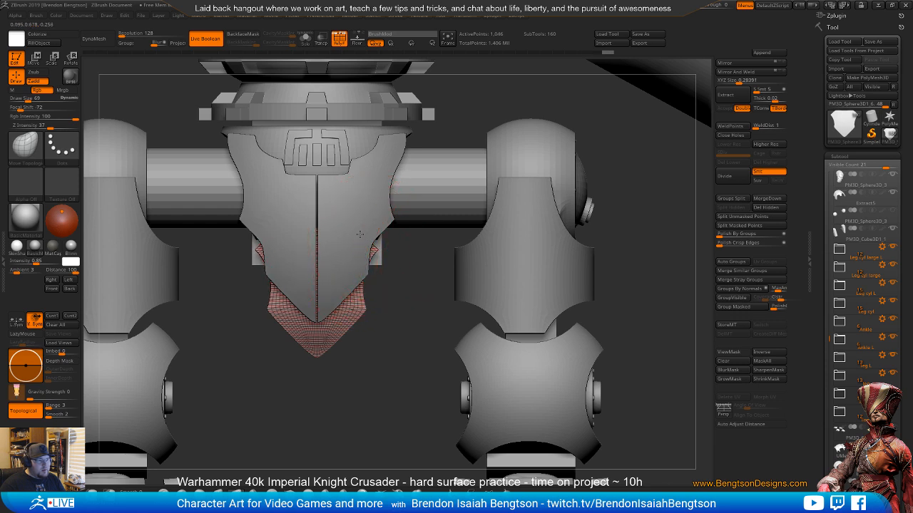
mouse_move(394, 311)
mouse_down()
mouse_move(340, 291)
mouse_move(398, 305)
mouse_move(375, 328)
mouse_up()
- Set the draw size to 23, tuck the piece's upper side corners inward, isolate it and even out its side edges
key(space)
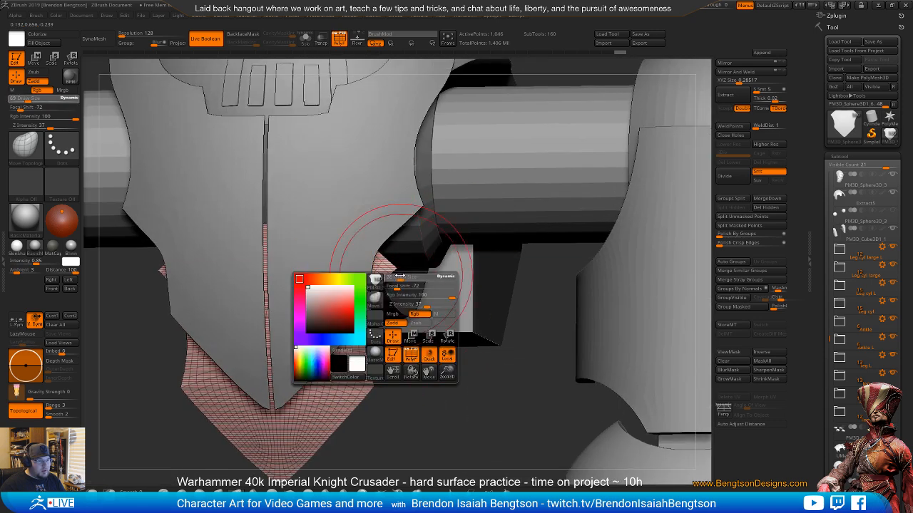
drag(394, 275, 372, 277)
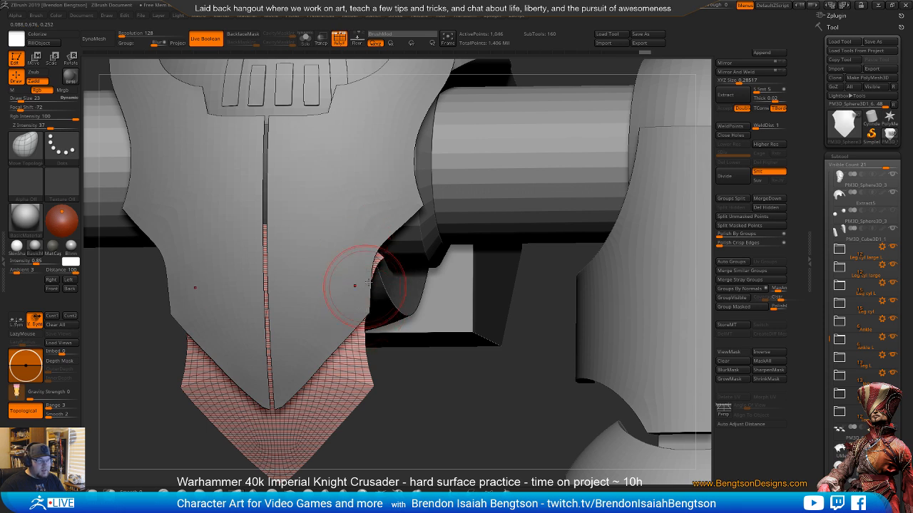
ctrl+shift+drag(369, 298, 391, 218)
key(alt+s)
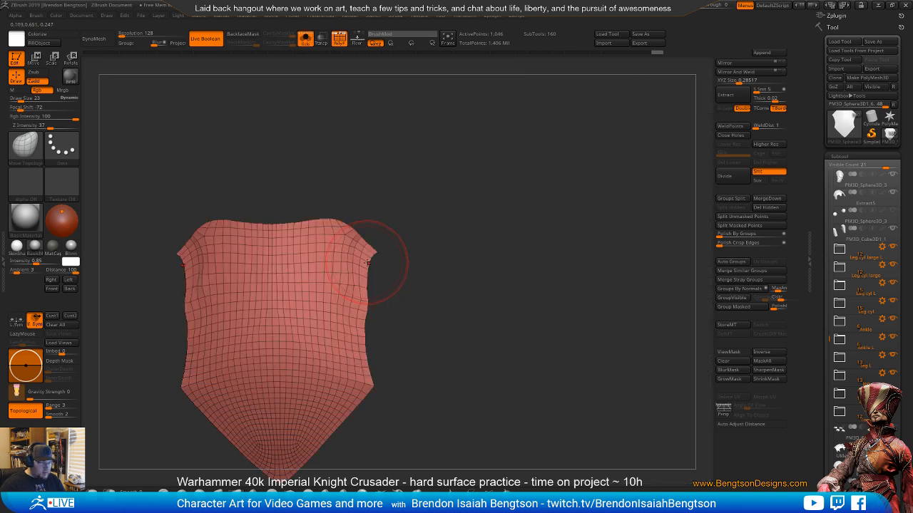
key(shift+d)
mouse_move(370, 265)
right_down()
mouse_move(387, 247)
mouse_move(362, 257)
right_up()
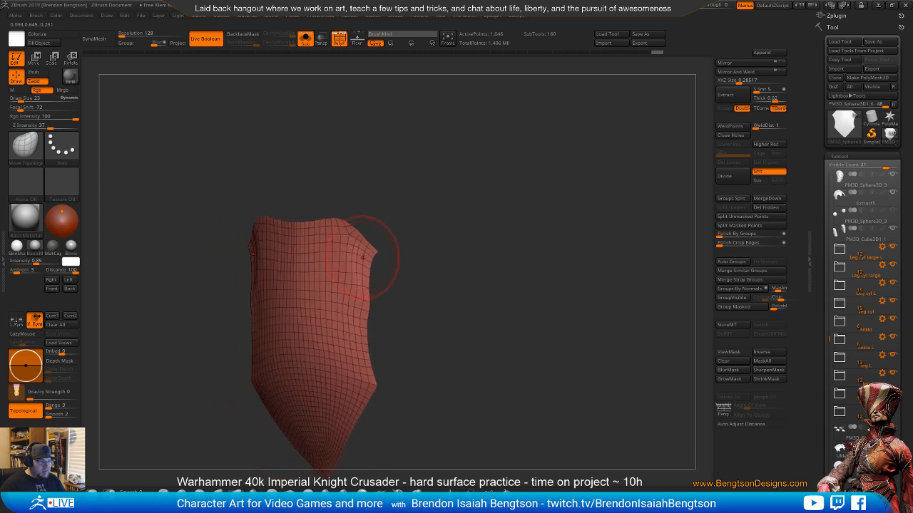
drag(360, 297, 323, 283)
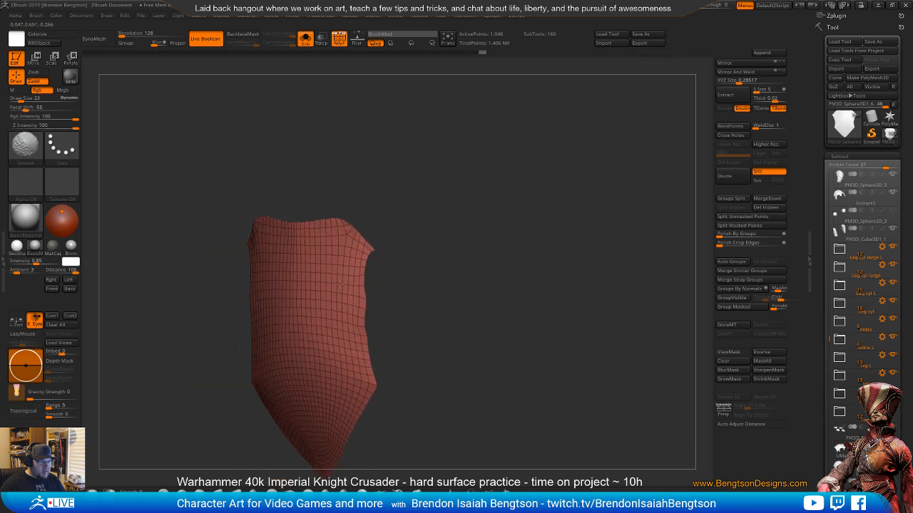
mouse_move(339, 284)
right_down()
mouse_move(418, 249)
mouse_move(452, 254)
right_up()
- Set the draw size to 10 and refine the isolated piece's side edges with small moves and smoothing
key(space)
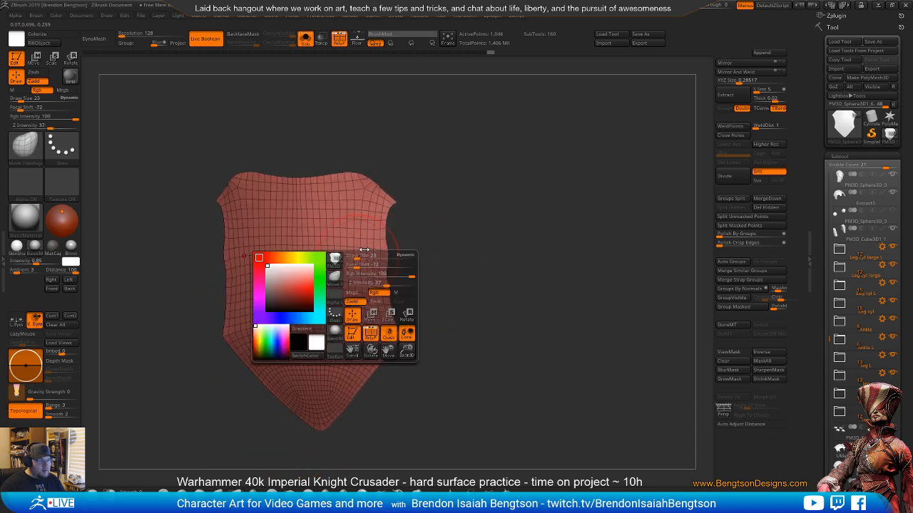
drag(362, 256, 352, 255)
right_drag(367, 252, 384, 259)
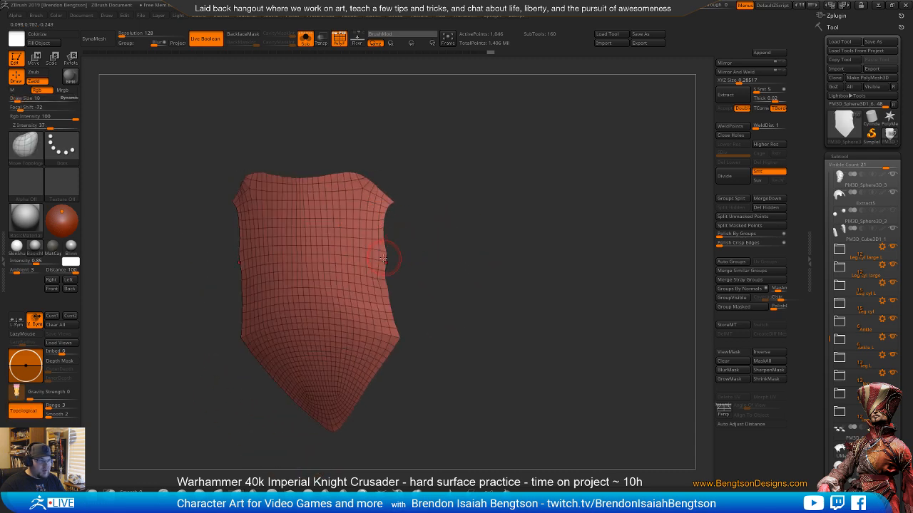
key(shift)
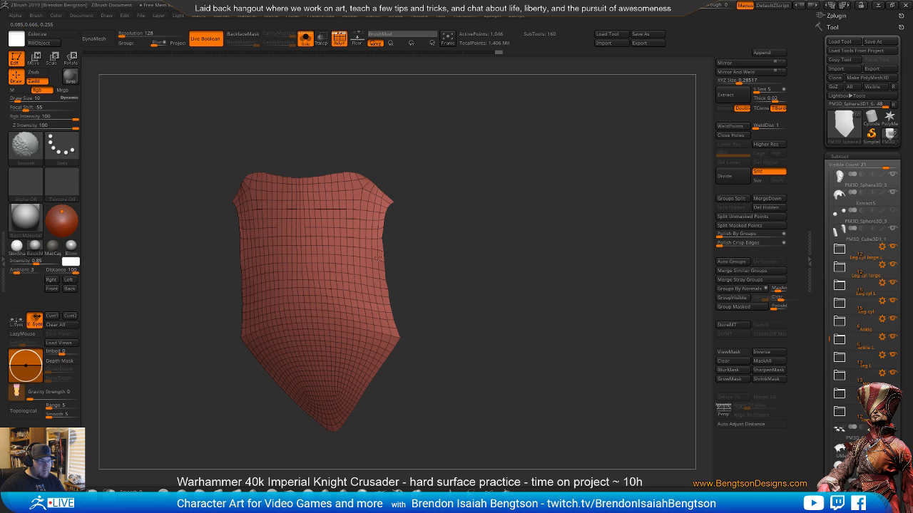
shift+right_drag(461, 251, 440, 290)
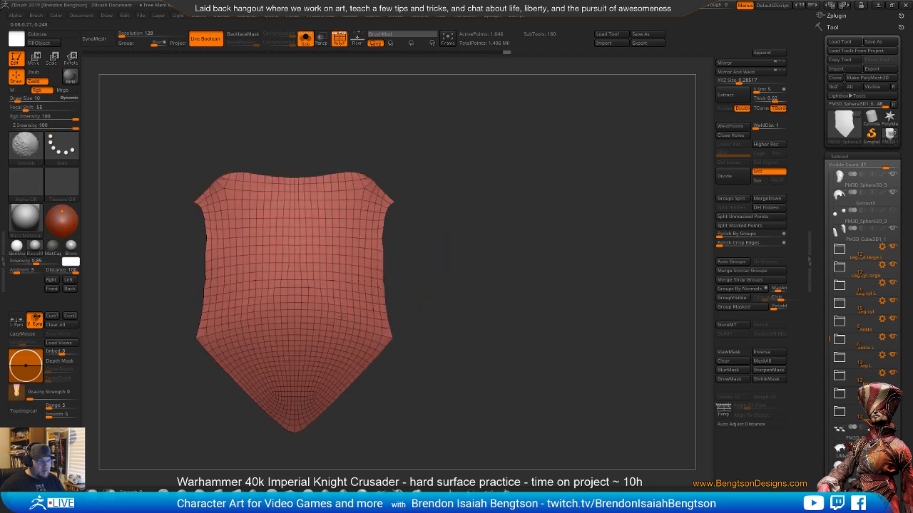
mouse_move(511, 266)
right_down()
mouse_move(489, 251)
mouse_move(360, 273)
right_up()
key(shift)
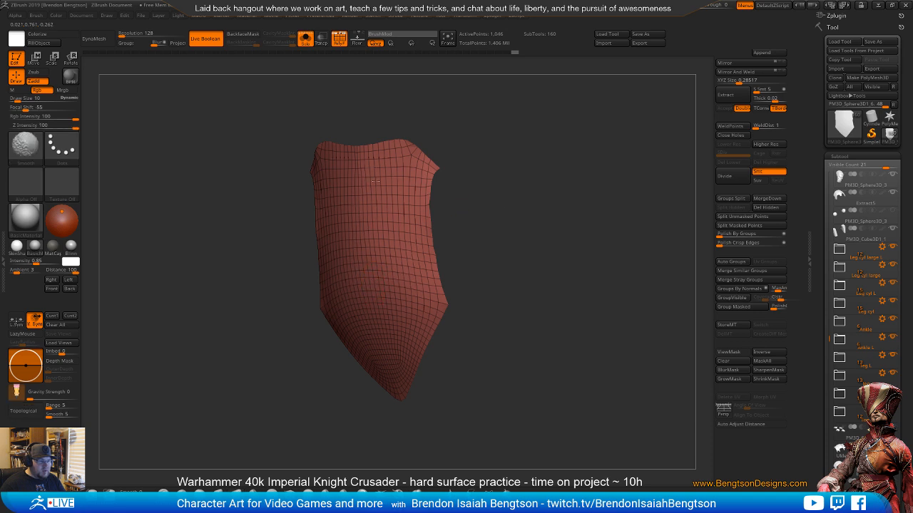
mouse_move(375, 162)
right_down()
mouse_move(495, 206)
mouse_move(442, 172)
right_up()
right_drag(508, 167, 422, 181)
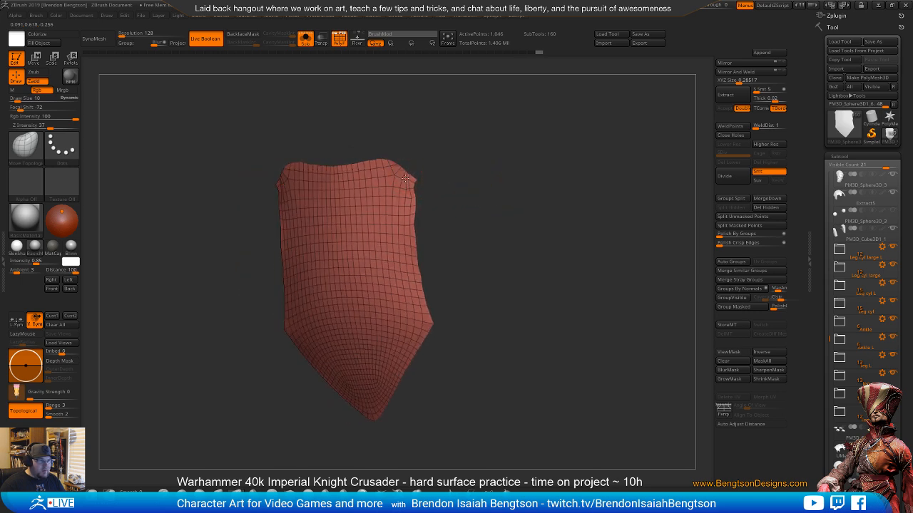
- Save the project and trim off the isolated piece's flared upper end with a straight horizontal curve cut
key(ctrl+s)
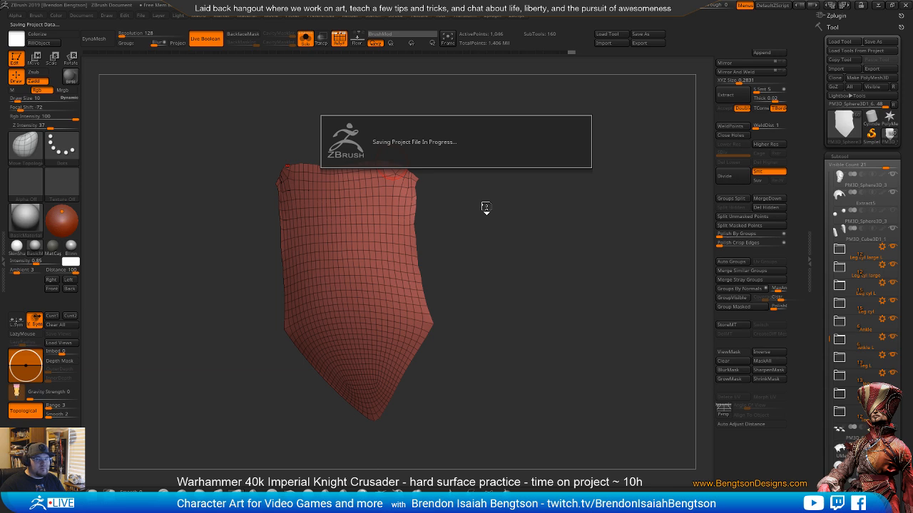
right_drag(485, 204, 494, 185)
key(ctrl+shift)
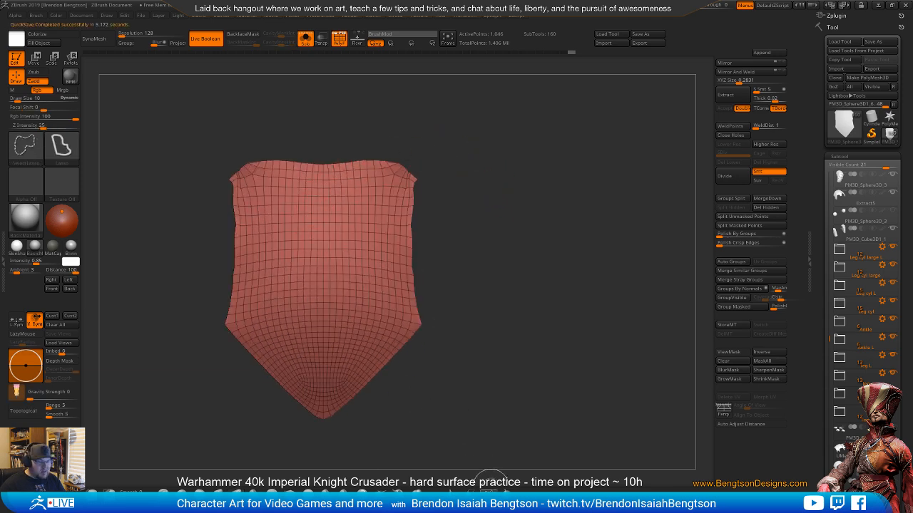
ctrl+shift+click(472, 490)
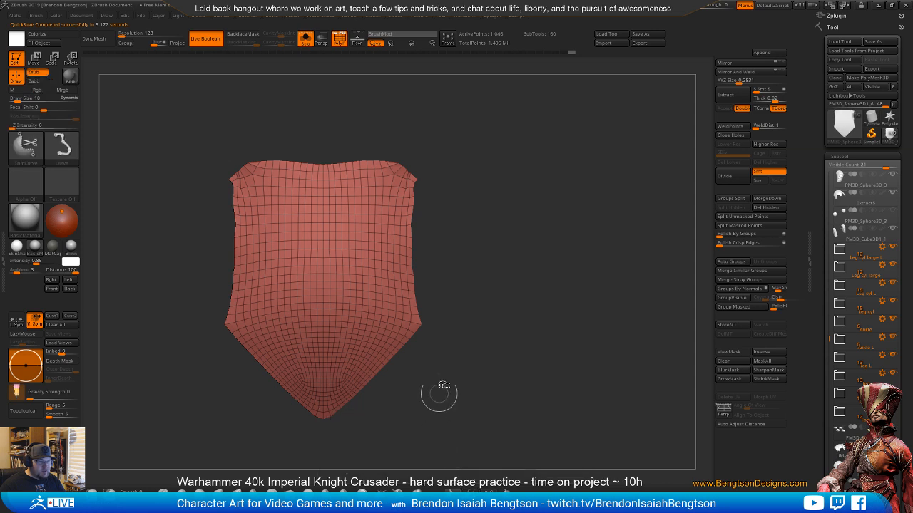
mouse_move(144, 195)
ctrl+shift+mouse_down()
mouse_move(424, 179)
mouse_move(562, 189)
mouse_move(563, 180)
ctrl+shift+mouse_up()
mouse_move(545, 216)
mouse_down()
mouse_move(607, 302)
mouse_move(540, 208)
mouse_move(530, 219)
mouse_up()
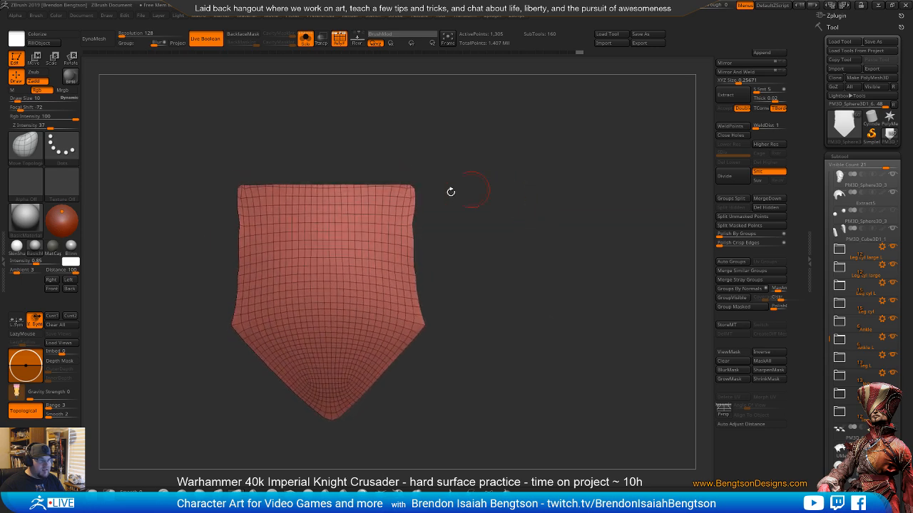
- Try reshaping the trimmed piece's upper corners with Move Topological and undo the edit
drag(389, 215, 401, 213)
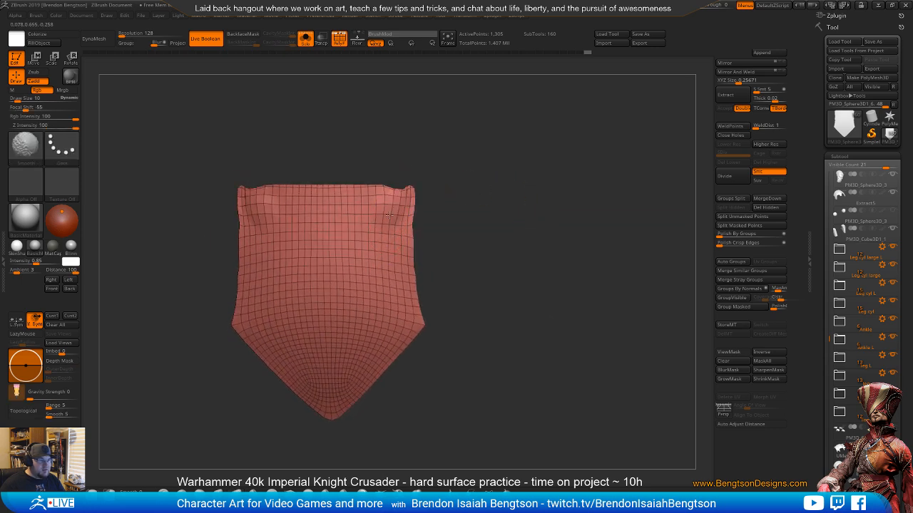
key(ctrl+z)
mouse_move(524, 221)
mouse_down()
mouse_move(554, 247)
mouse_move(615, 249)
mouse_move(528, 192)
mouse_up()
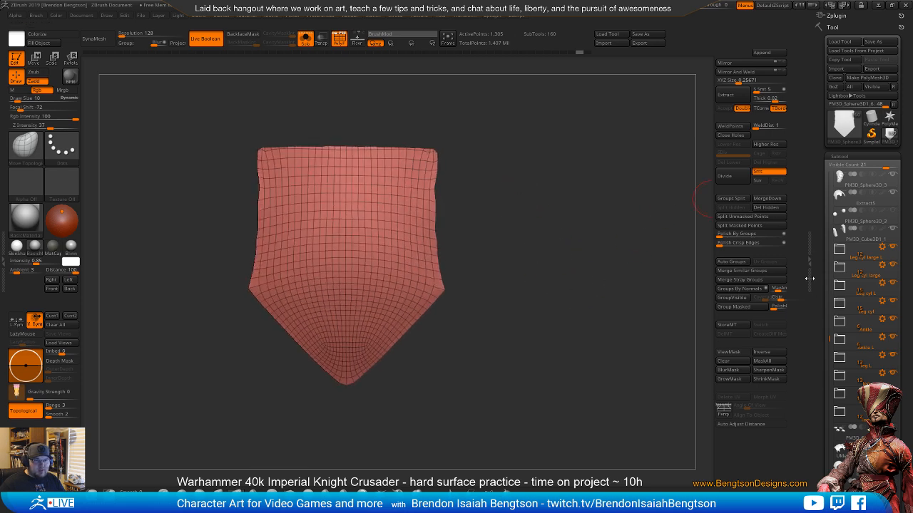
- Try remeshing the trimmed piece with ZRemesher at the same polygon count and undo the remesh
drag(819, 293, 822, 190)
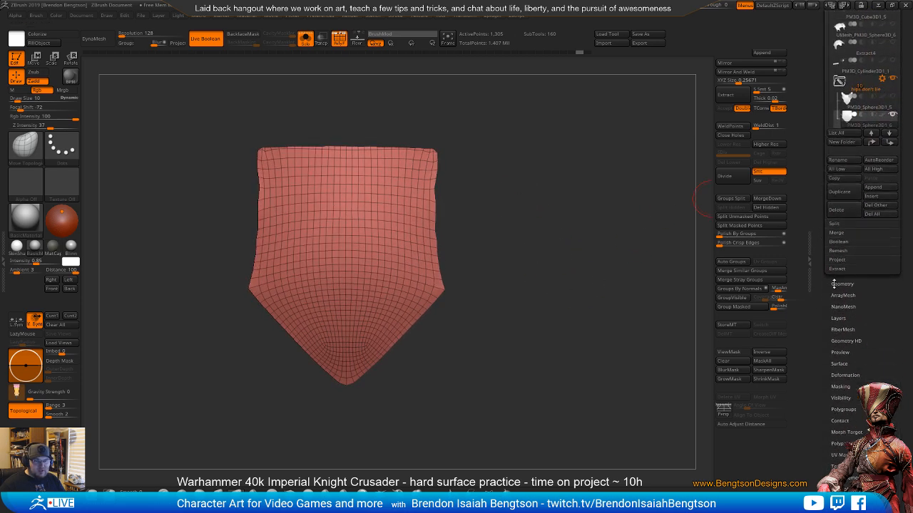
click(844, 281)
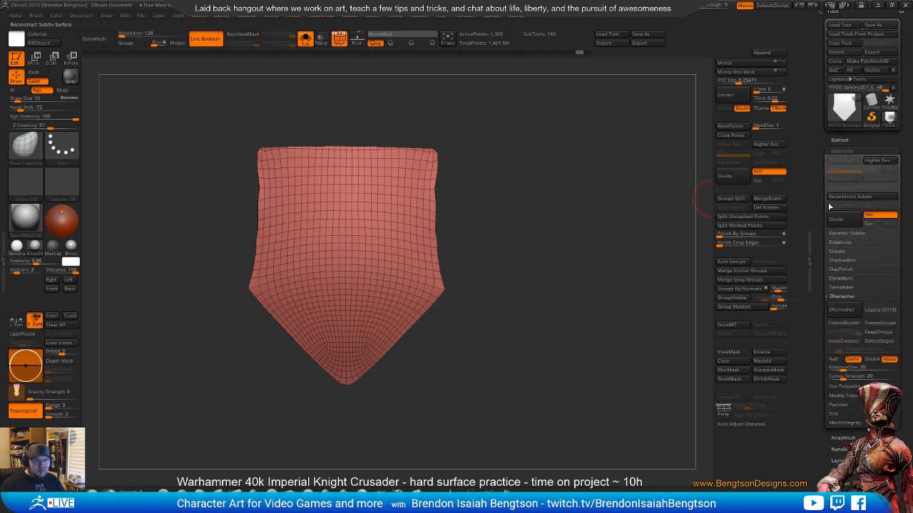
click(845, 312)
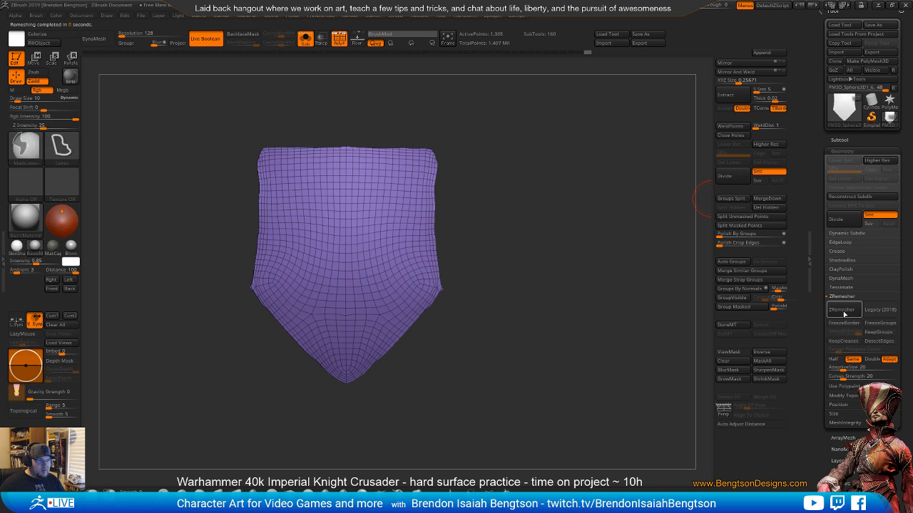
key(ctrl+z)
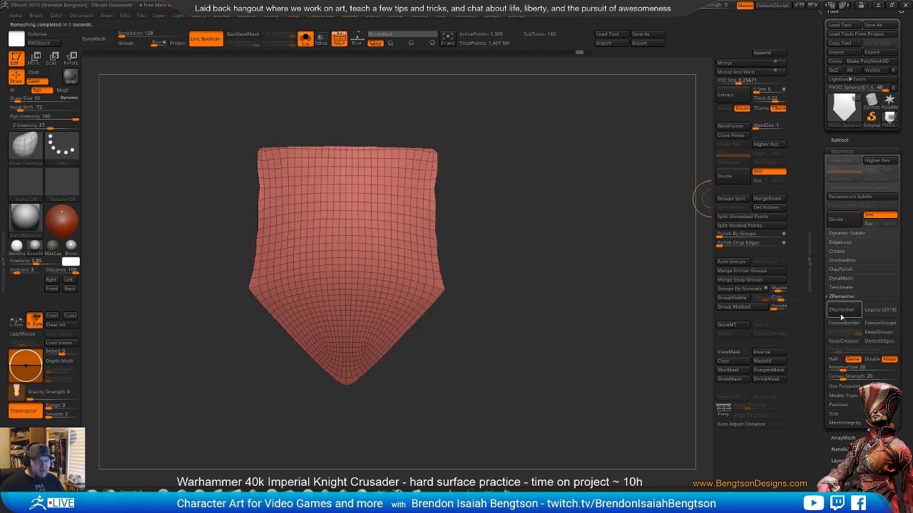
key(ctrl+z)
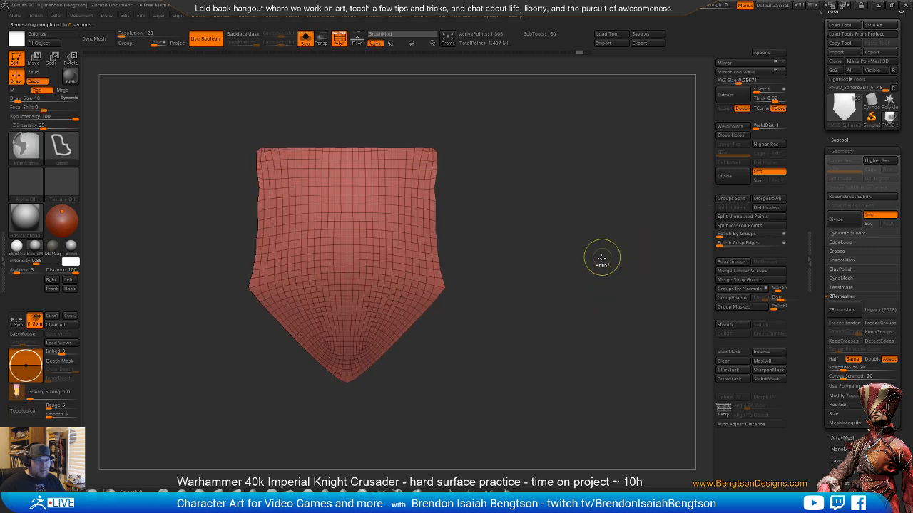
key(ctrl+shift+z)
drag(526, 231, 663, 224)
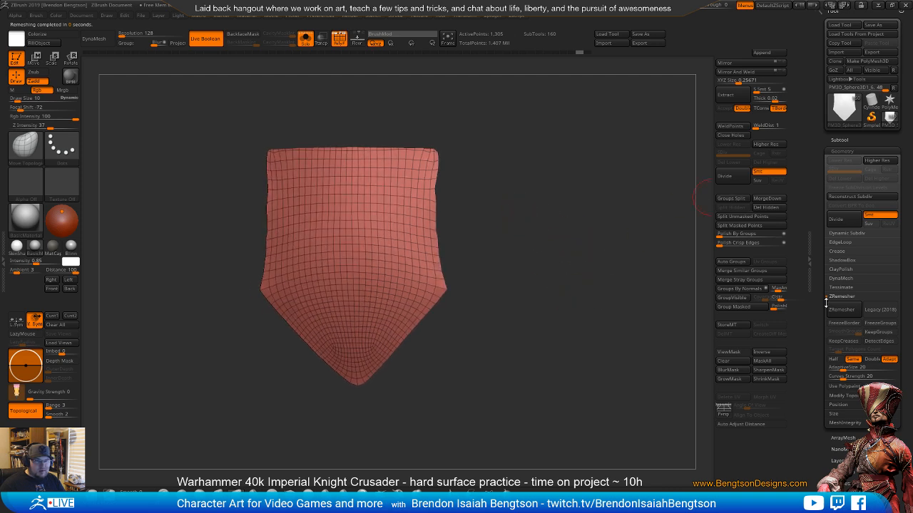
- Try ZRemesher with DetectEdges enabled on the trimmed piece and undo back past the remesh
click(876, 342)
click(852, 314)
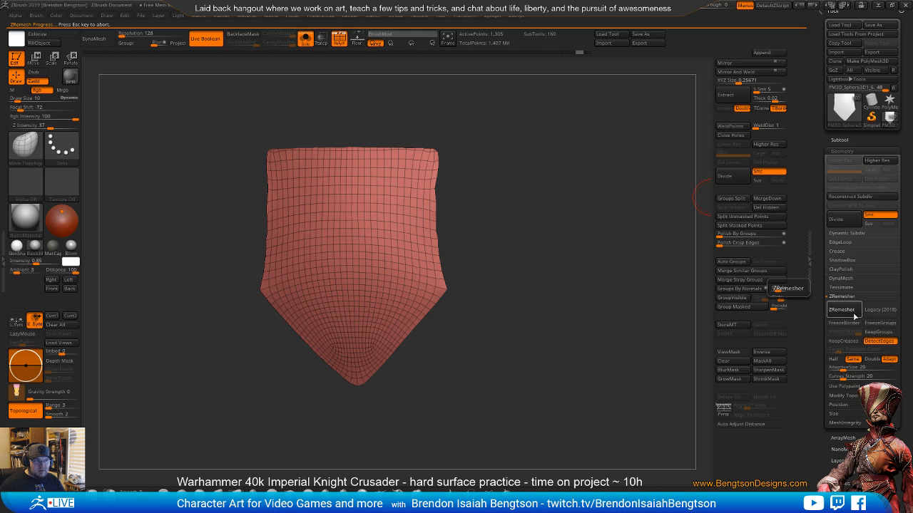
key(ctrl+z)
key(ctrl+z)
key(ctrl+z)
key(ctrl+z)
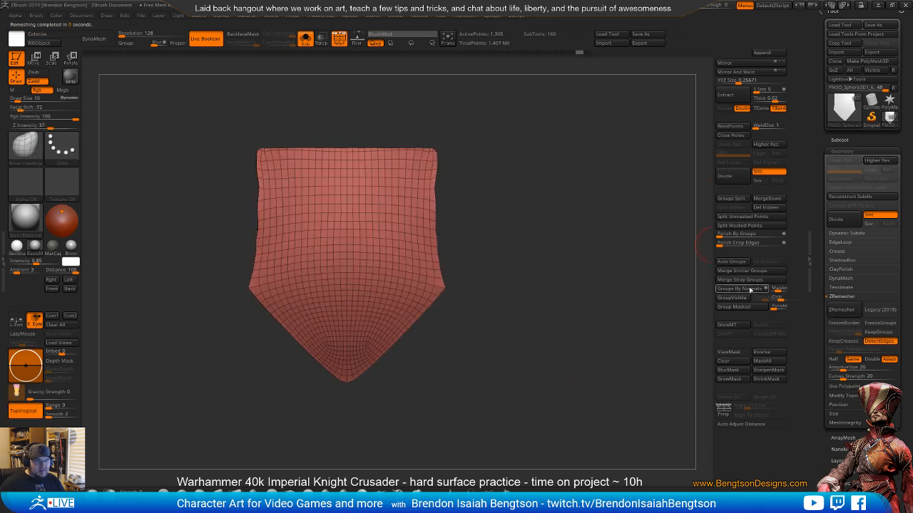
- Mask the piece's two side corners and lower tip, and apply Polish By Groups to the unmasked area
mouse_move(460, 274)
ctrl+mouse_down()
mouse_move(446, 313)
mouse_move(406, 323)
mouse_move(456, 278)
ctrl+mouse_up()
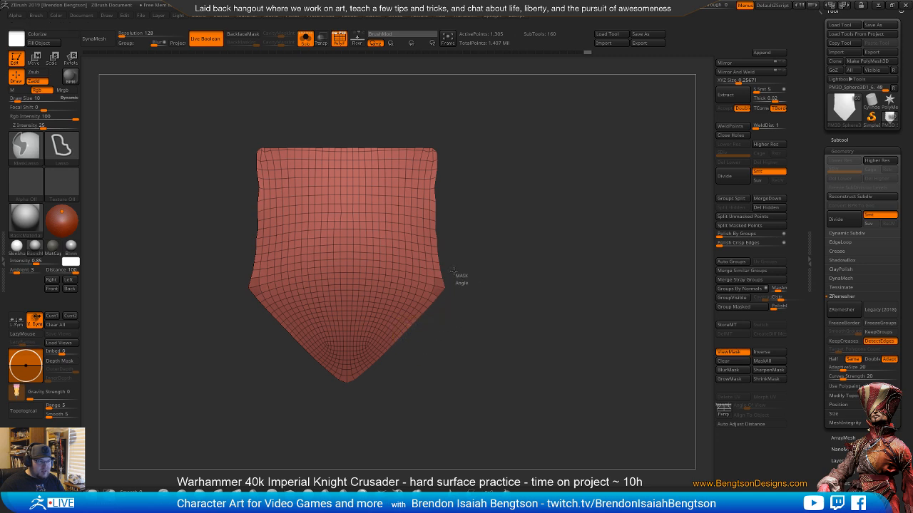
mouse_move(421, 321)
ctrl+mouse_down()
mouse_move(369, 383)
mouse_move(359, 423)
ctrl+mouse_up()
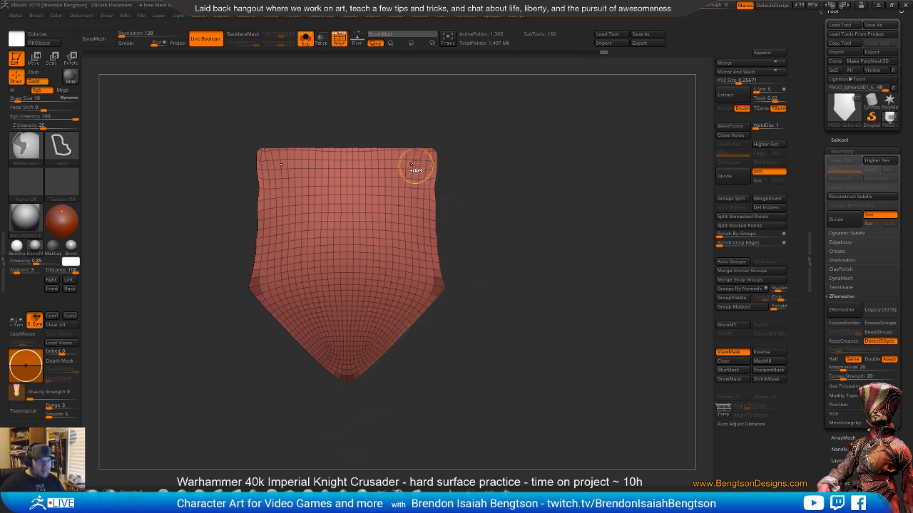
click(752, 235)
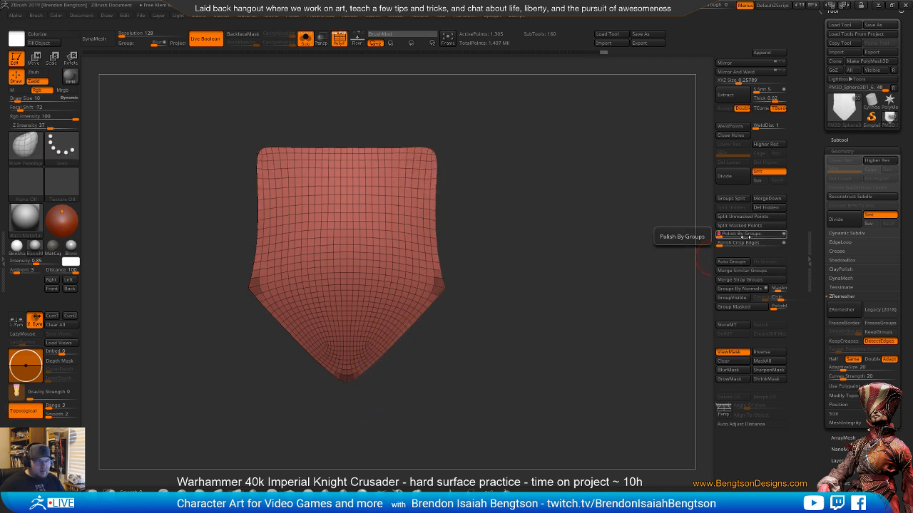
click(729, 234)
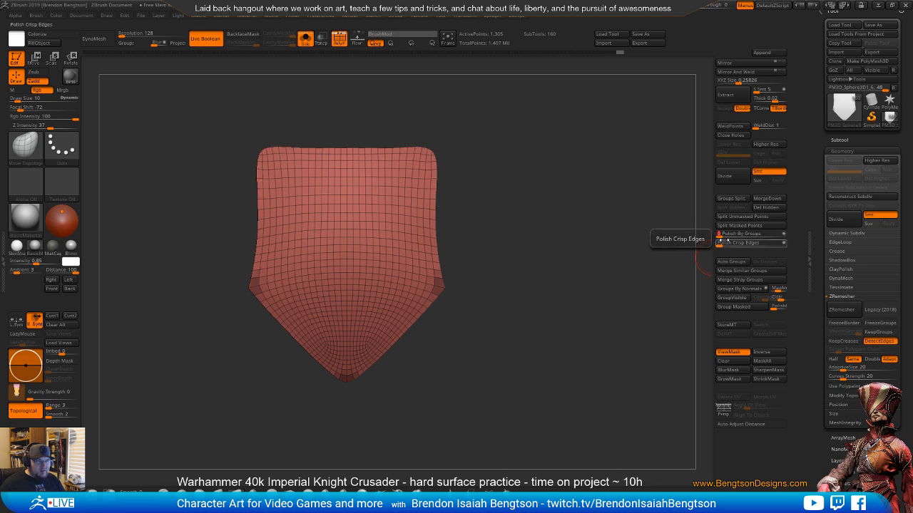
- Clear the mask and set the draw size to 3 for adjusting the piece's rounded upper corner
drag(542, 317, 477, 175)
key(space)
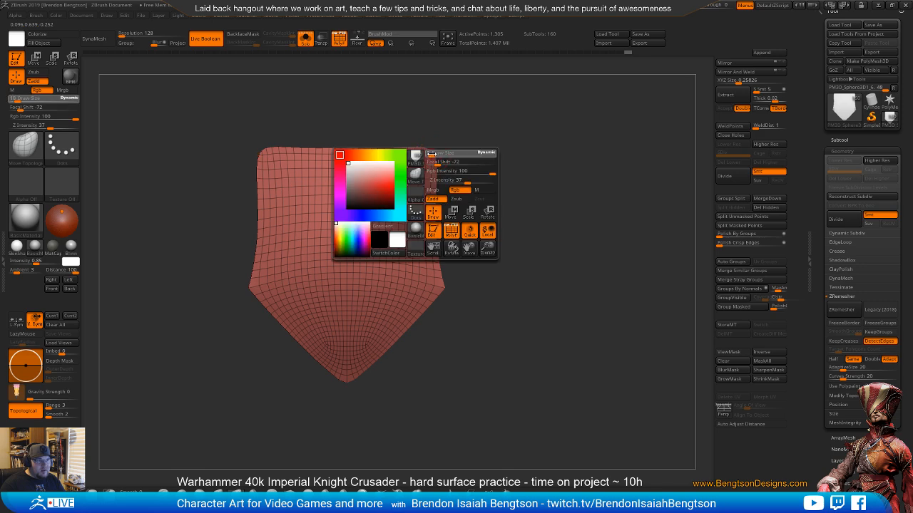
alt+drag(495, 132, 486, 223)
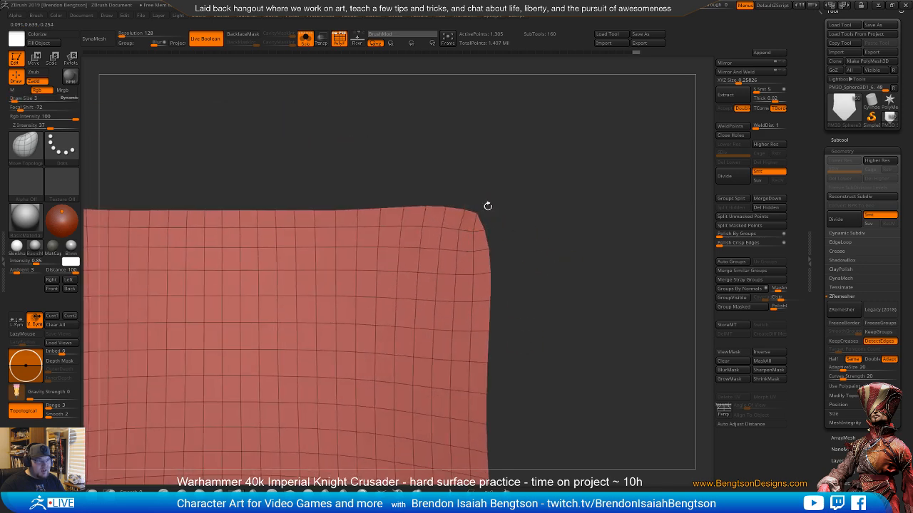
- Remesh the piece with ZRemesher using DetectEdges, an AdaptiveSize of 50 and a Curves Strength of 50
alt+drag(533, 212, 572, 247)
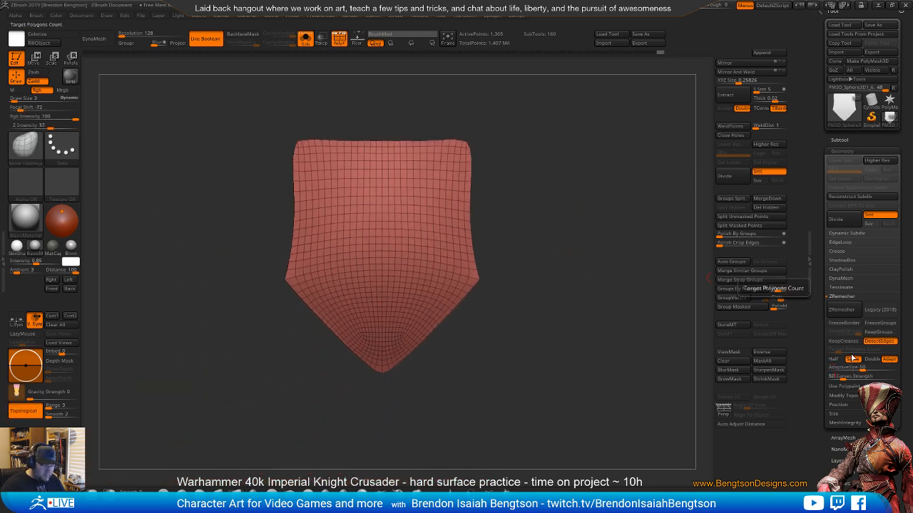
click(841, 309)
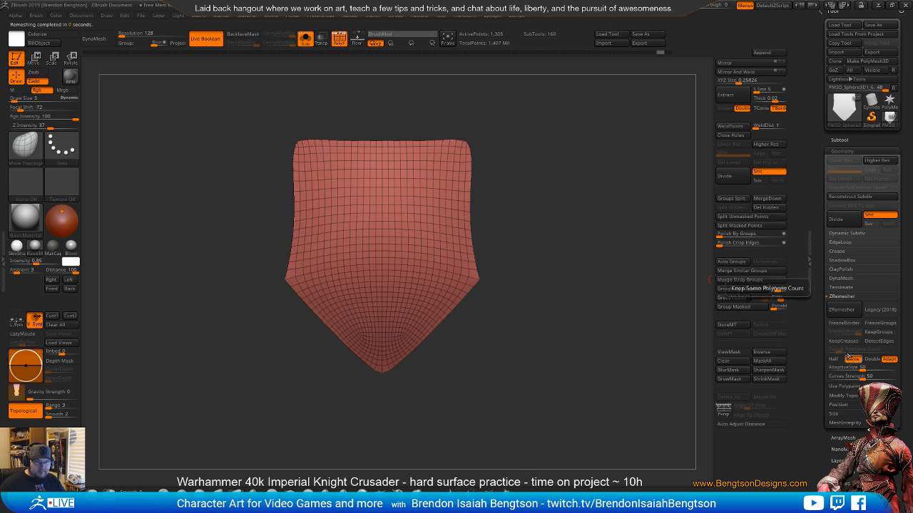
- Try remeshing the piece with ZRemesher at the same polygon count without DetectEdges, and undo it
click(848, 312)
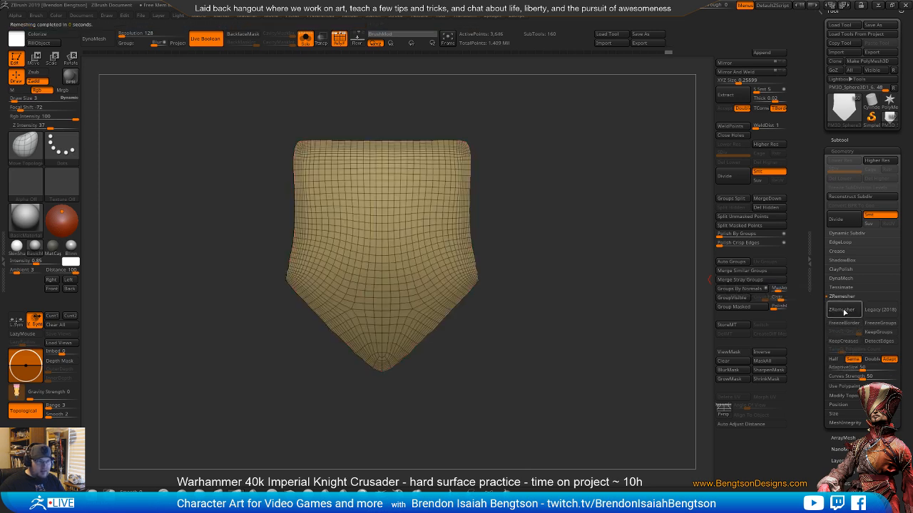
key(ctrl+z)
drag(572, 329, 568, 254)
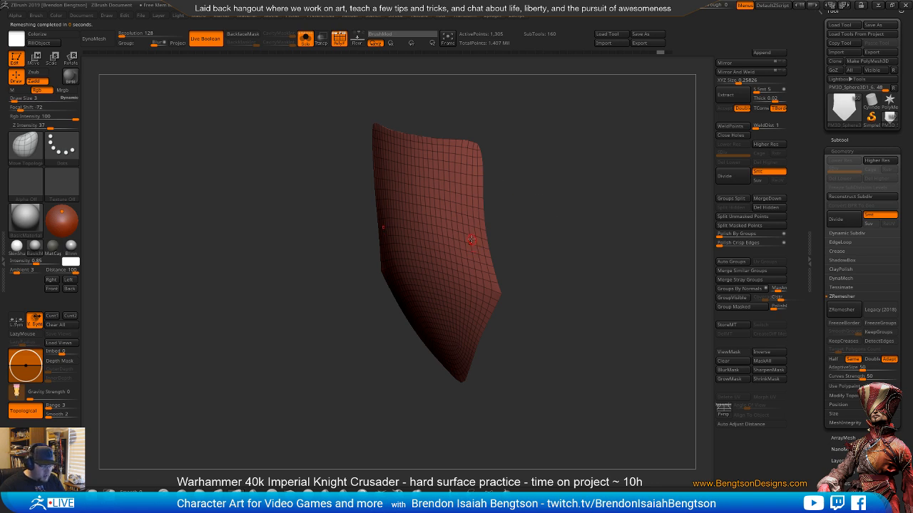
- Try thickening the whole piece using ZModeler's QMesh polygon action with the Polygroup All target, and undo the extrusion
key(b)
key(d)
key(s)
mouse_move(533, 195)
mouse_down()
mouse_move(549, 204)
mouse_move(527, 201)
mouse_up()
key(b)
key(z)
key(m)
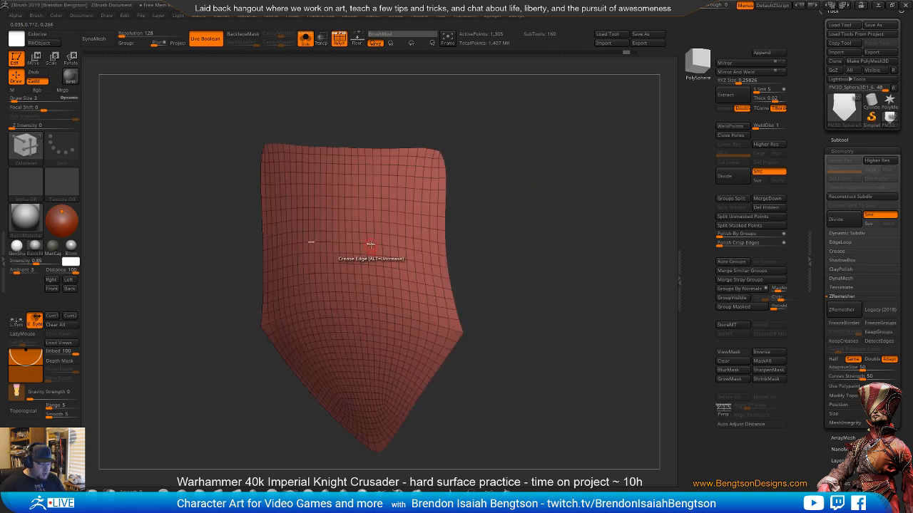
drag(492, 175, 516, 163)
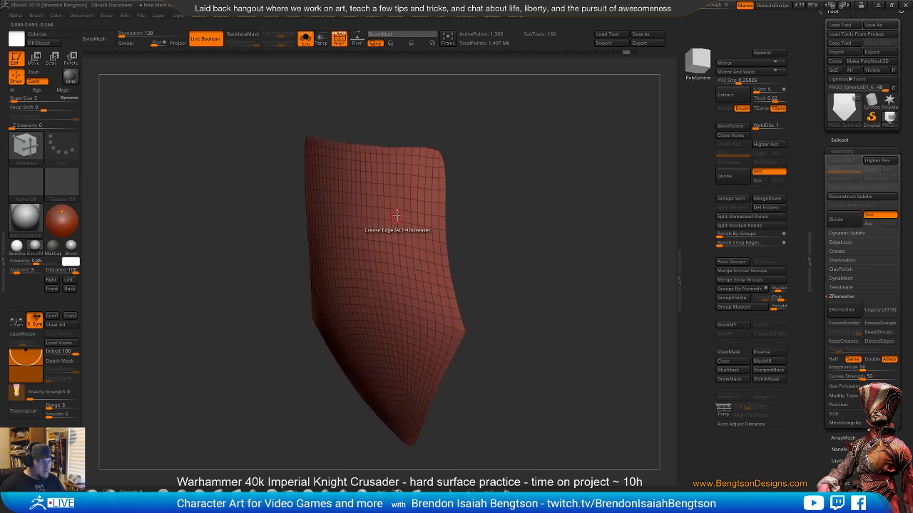
key(space)
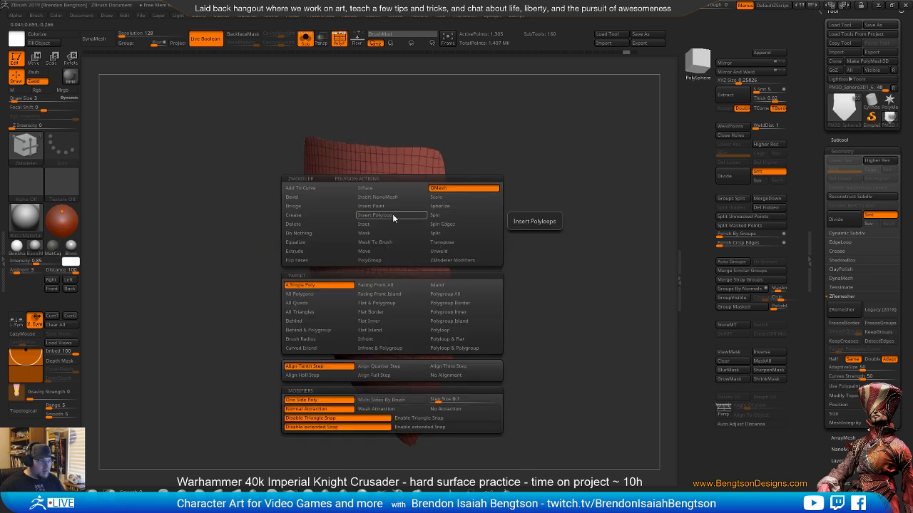
click(464, 294)
drag(399, 211, 392, 234)
drag(508, 185, 534, 178)
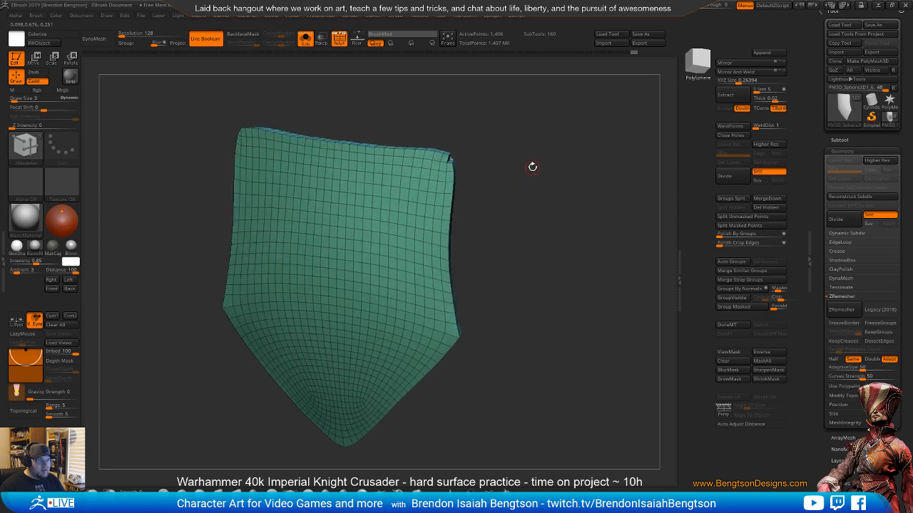
key(ctrl+z)
key(ctrl+z)
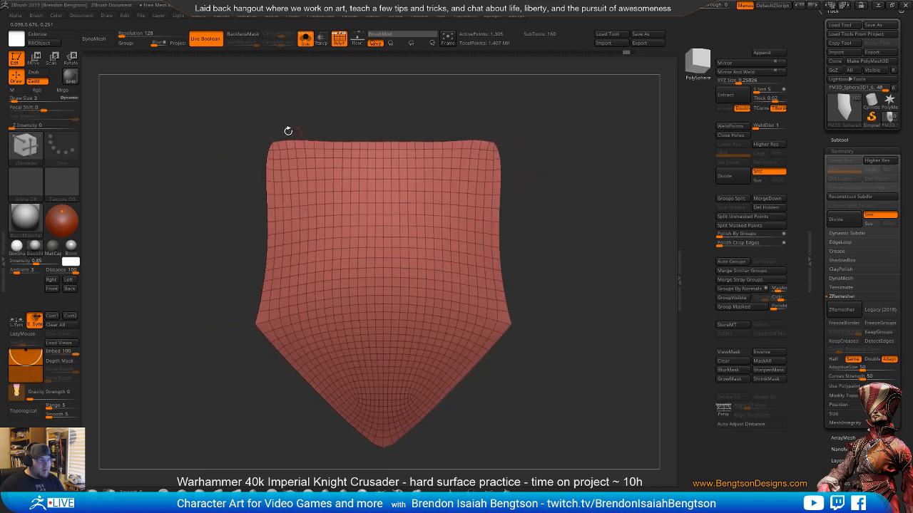
- Choose SelectLasso and remove the top rows of polygons, including the rounded upper corners, from the piece
key(ctrl+shift)
mouse_move(261, 132)
ctrl+shift+mouse_down()
mouse_move(438, 82)
mouse_move(516, 157)
ctrl+shift+mouse_up()
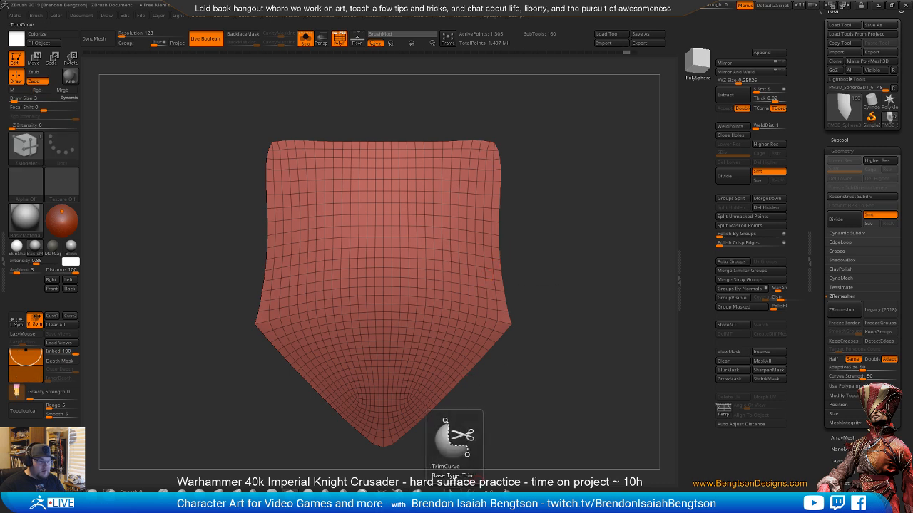
click(462, 491)
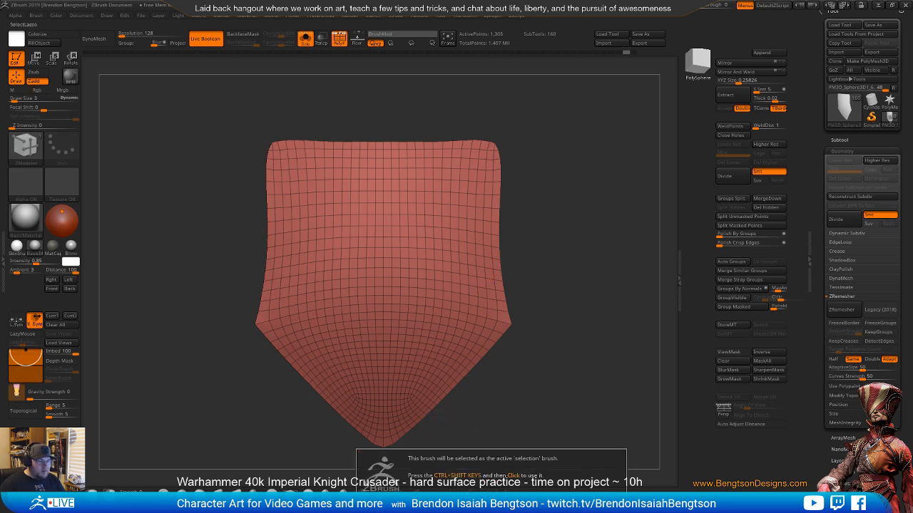
key(ctrl+shift)
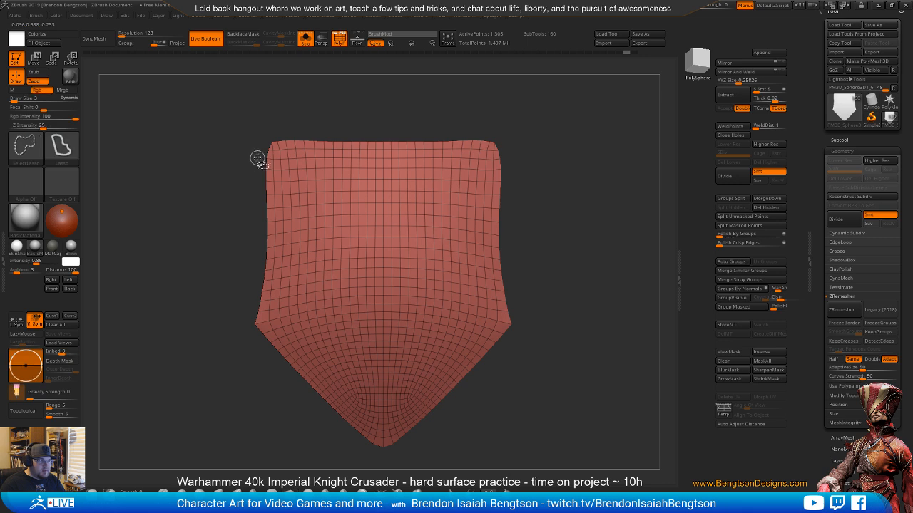
mouse_move(258, 154)
ctrl+shift+mouse_down()
mouse_move(482, 143)
mouse_move(550, 154)
ctrl+shift+mouse_up()
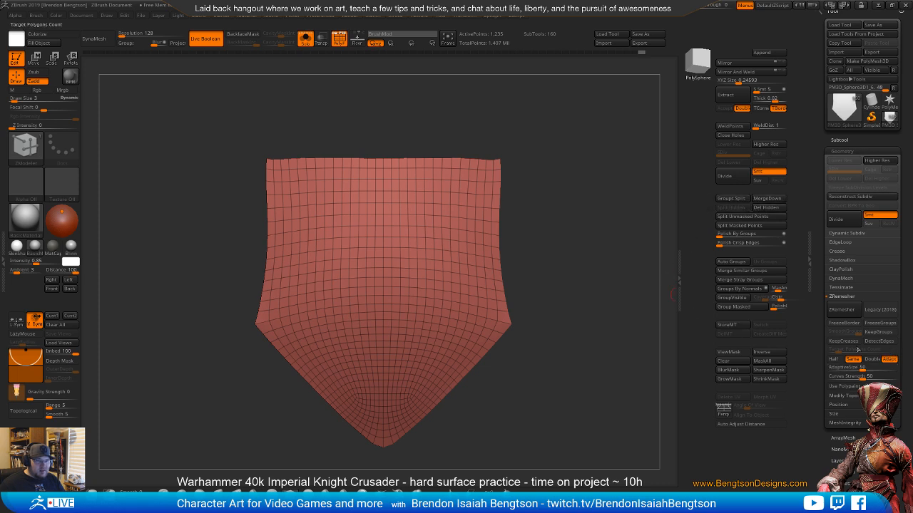
- Try ZRemesher at the same polygon count on the squared-off piece, and undo the remesh
click(851, 313)
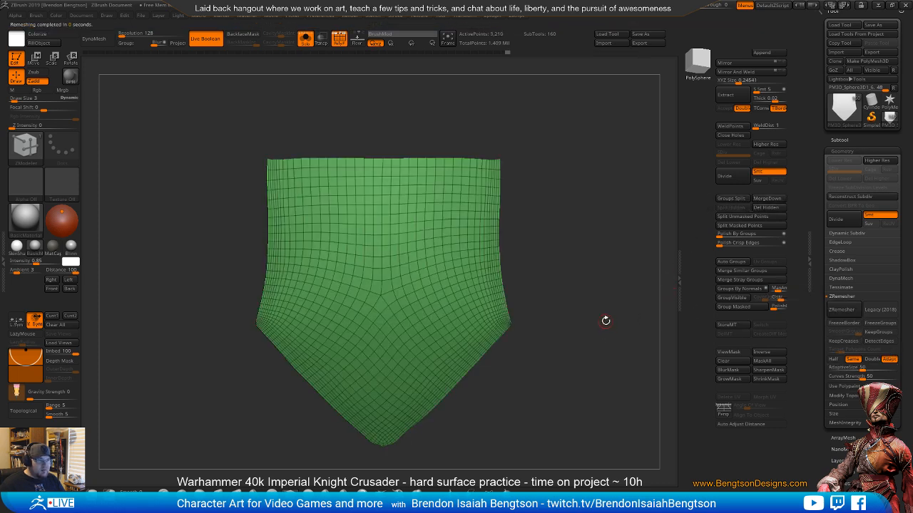
key(ctrl+z)
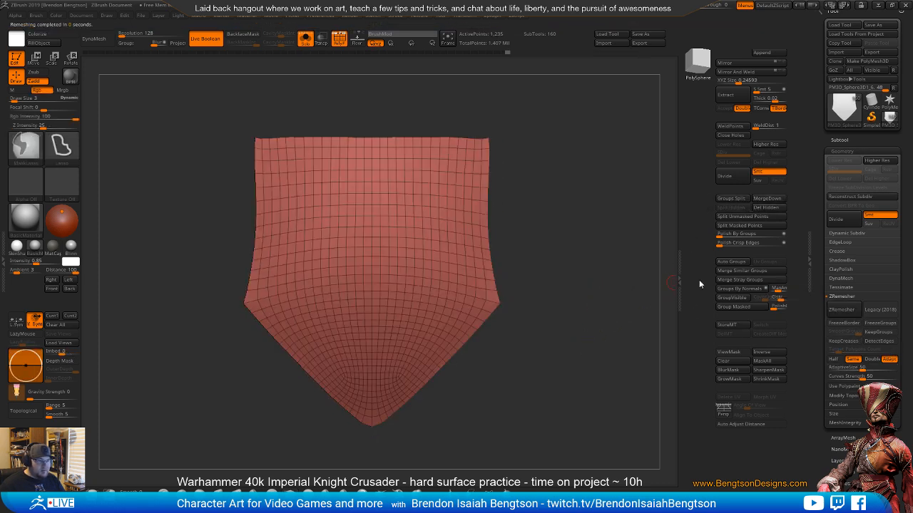
- Try ZRemesher at half the polygon count, then with AdaptiveSize 20 and Curves Strength 20, undoing both remeshes
click(835, 360)
click(842, 313)
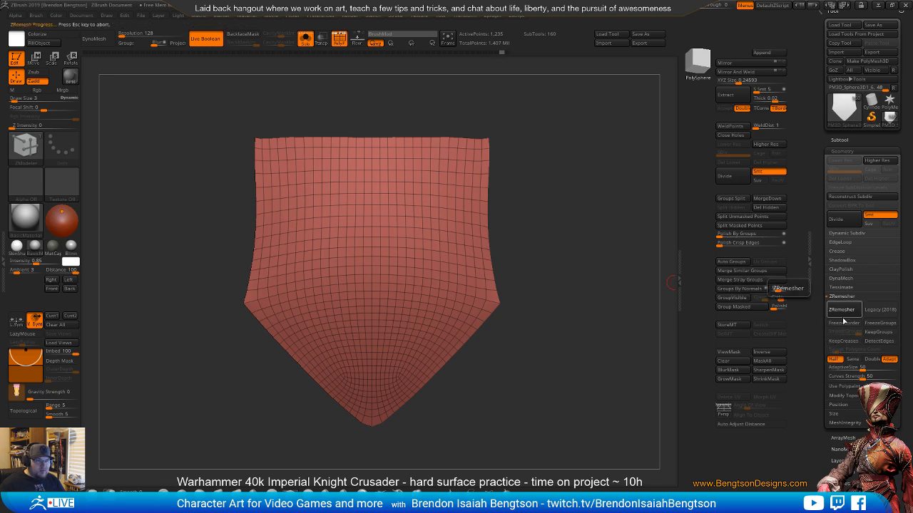
key(ctrl+z)
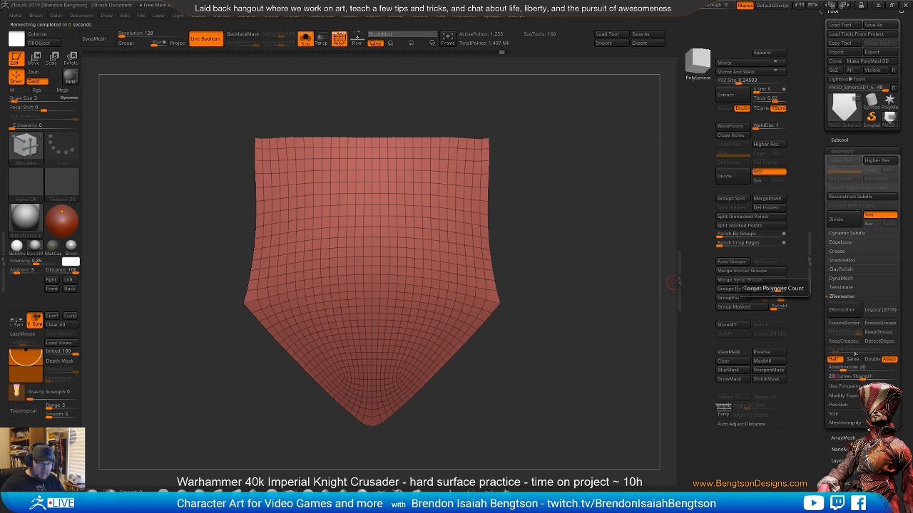
click(840, 313)
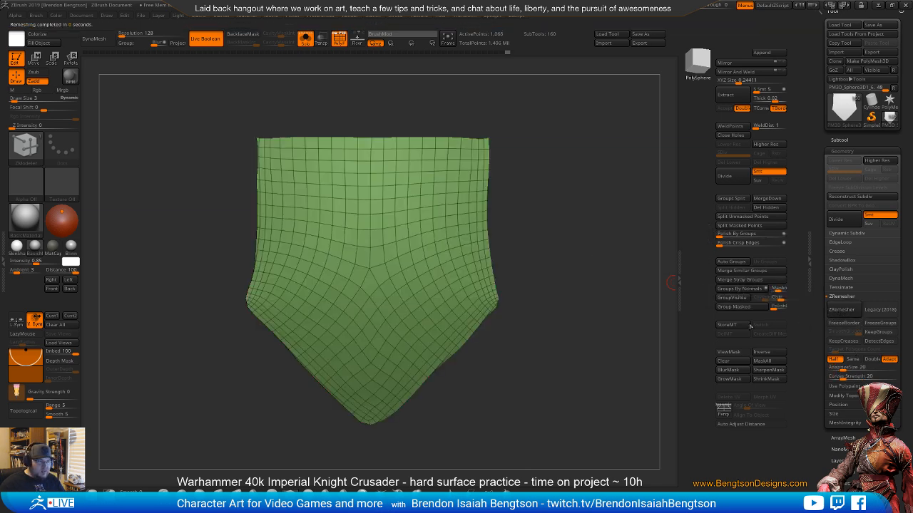
key(ctrl+z)
- Switch to the Move Topological brush for adjusting the piece's squared upper corners
mouse_move(603, 347)
mouse_down()
mouse_move(571, 366)
mouse_move(592, 340)
mouse_up()
key(ctrl+shift)
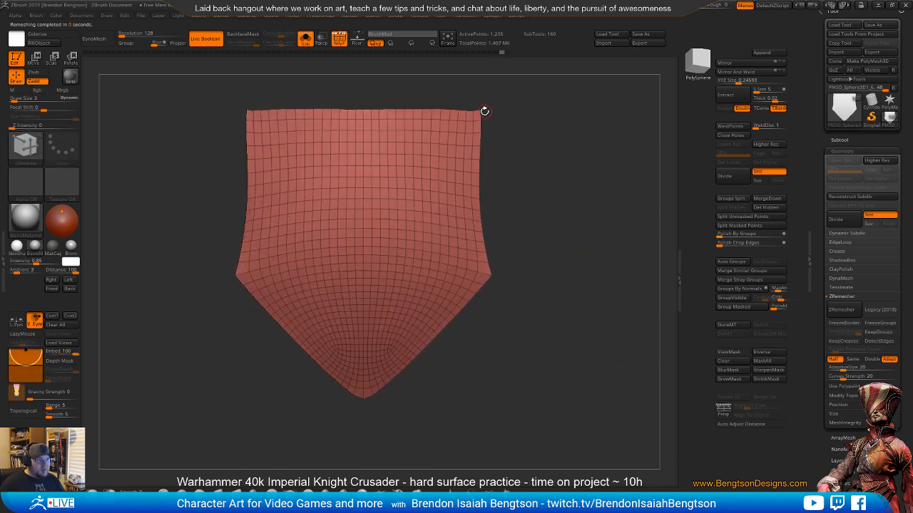
key(b)
key(m)
key(t)
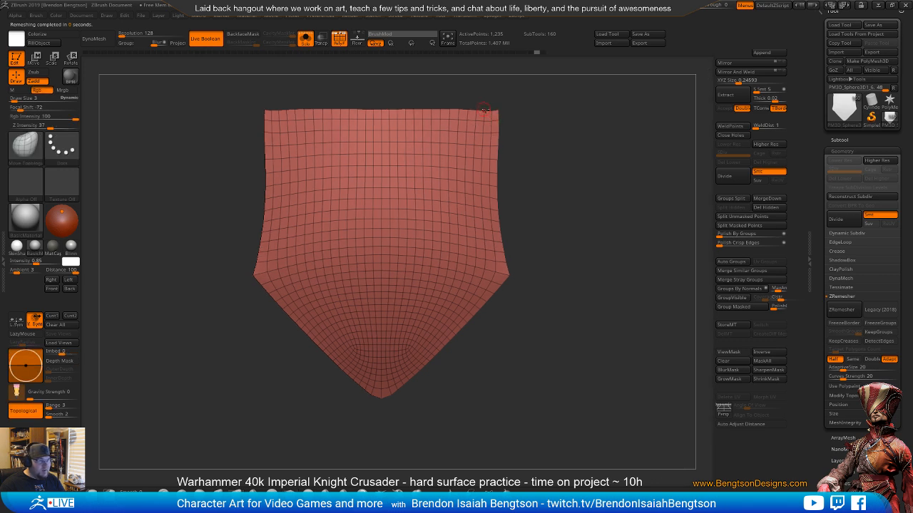
drag(507, 109, 525, 106)
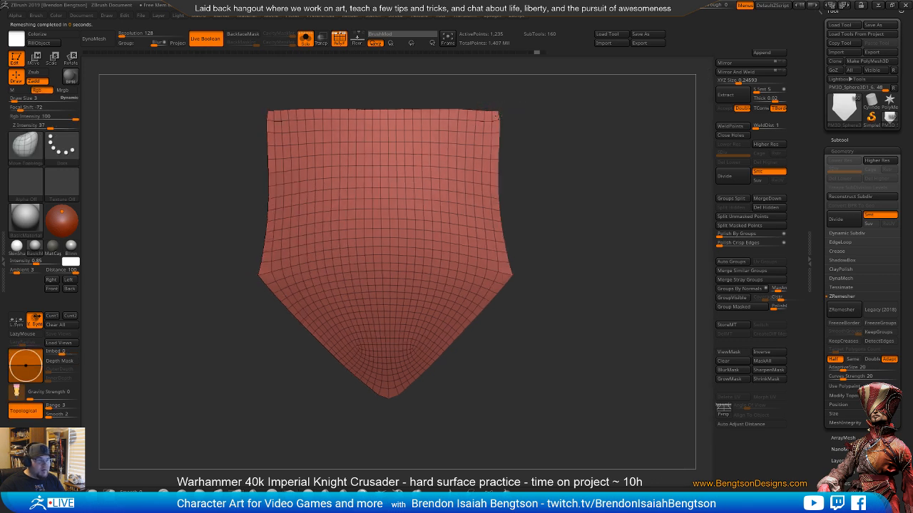
- Isolate the front surface polygroup of the shield-shaped plate and delete its hidden side and back geometry
drag(541, 150, 463, 189)
mouse_move(529, 191)
mouse_down()
mouse_move(547, 169)
mouse_move(552, 197)
mouse_move(529, 205)
mouse_up()
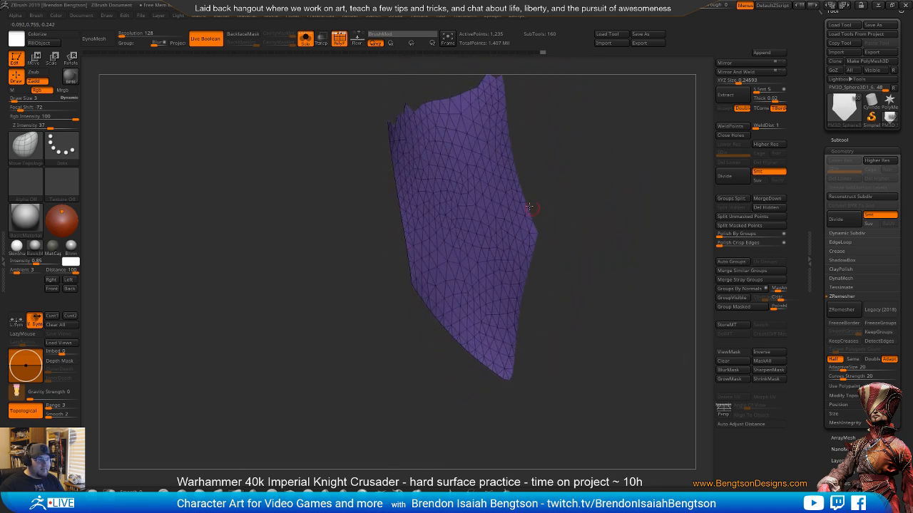
ctrl+shift+click(467, 208)
ctrl+shift+click(467, 208)
drag(531, 187, 573, 169)
click(775, 208)
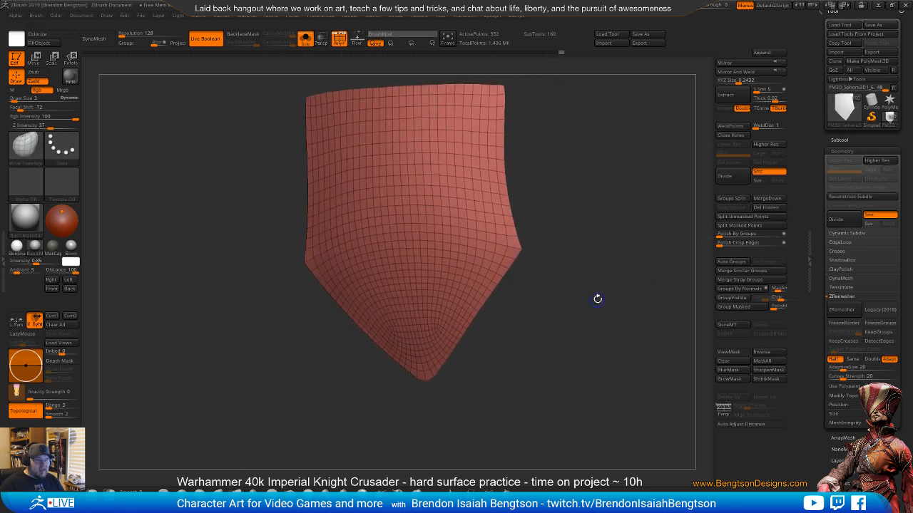
- Try remeshing the plate's front surface with ZRemesher at the Half setting, and undo the remesh
drag(597, 299, 709, 299)
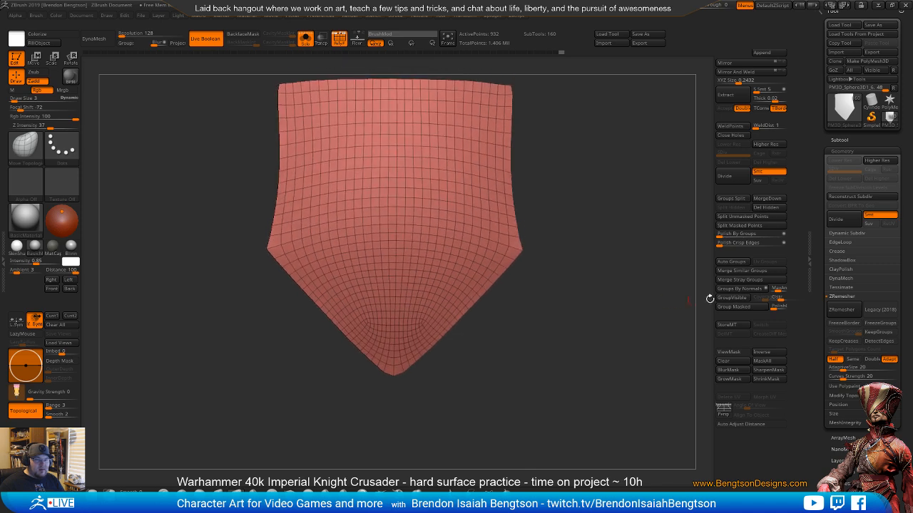
click(841, 310)
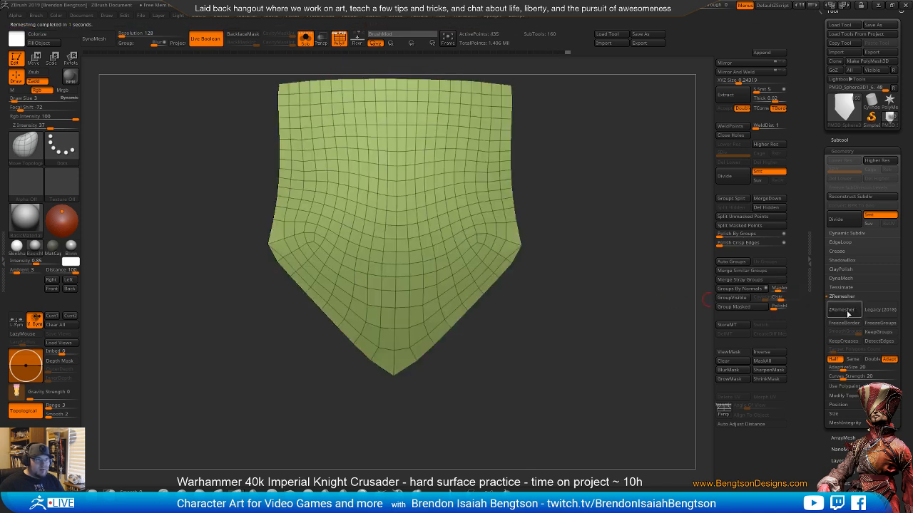
drag(684, 321, 547, 368)
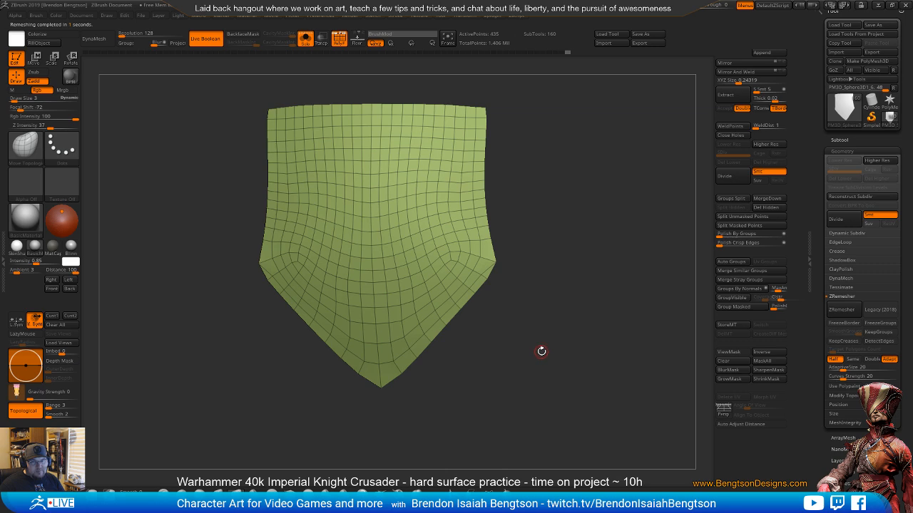
key(ctrl+z)
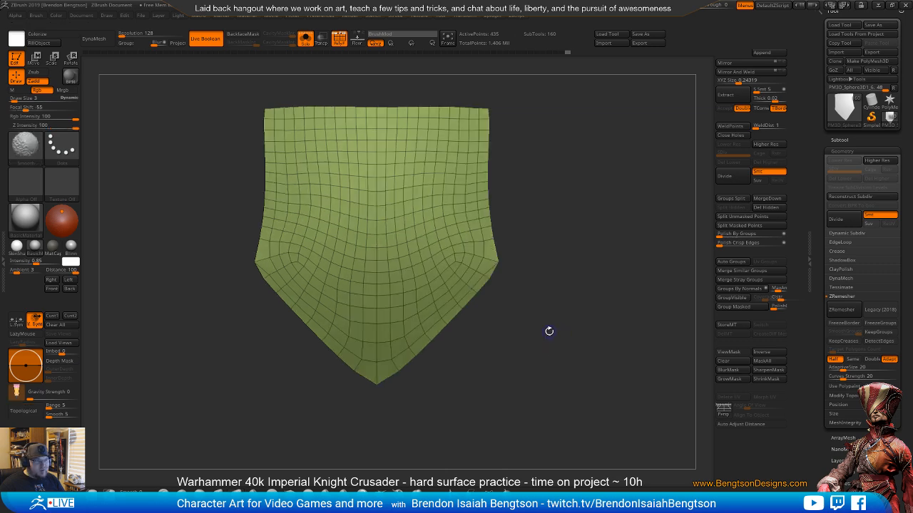
key(ctrl+z)
- Examine how the plate sits behind the knight's central waist armour in the full model, and isolate the plate again
alt+drag(553, 328, 543, 236)
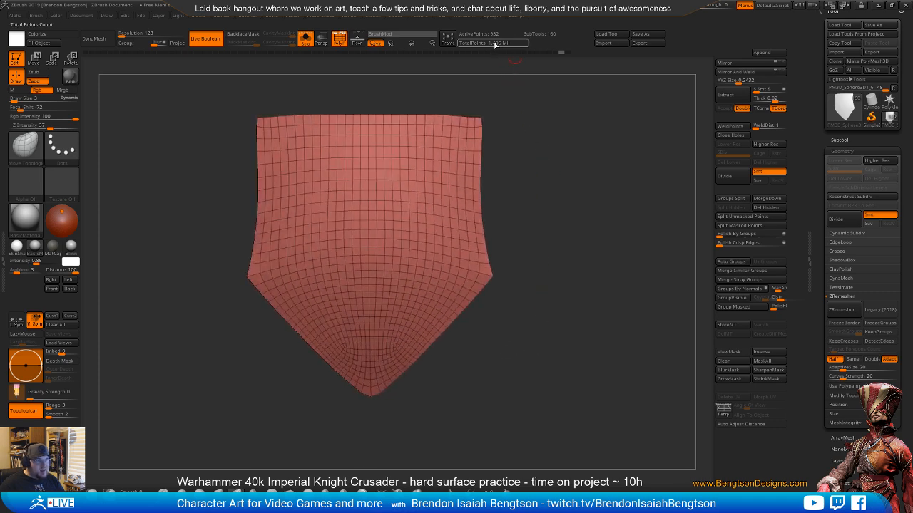
alt+drag(535, 152, 585, 229)
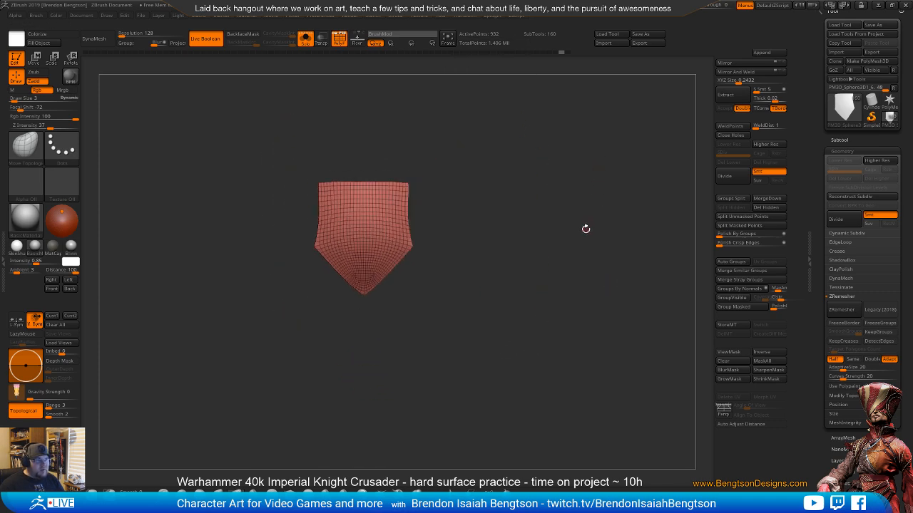
key(ctrl+f)
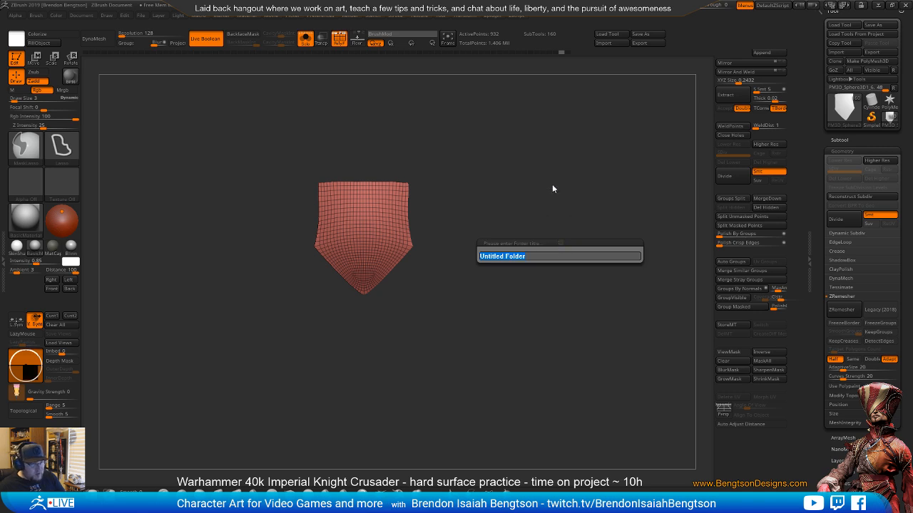
key(Escape)
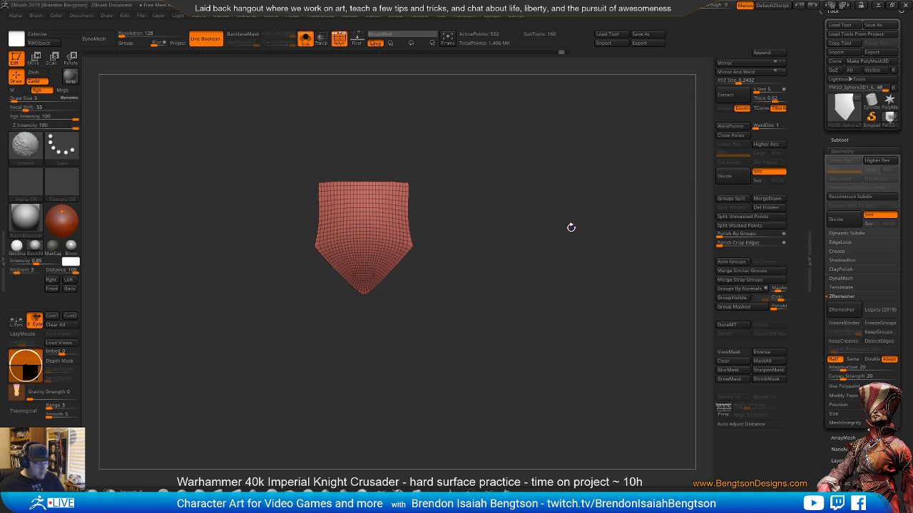
key(alt+s)
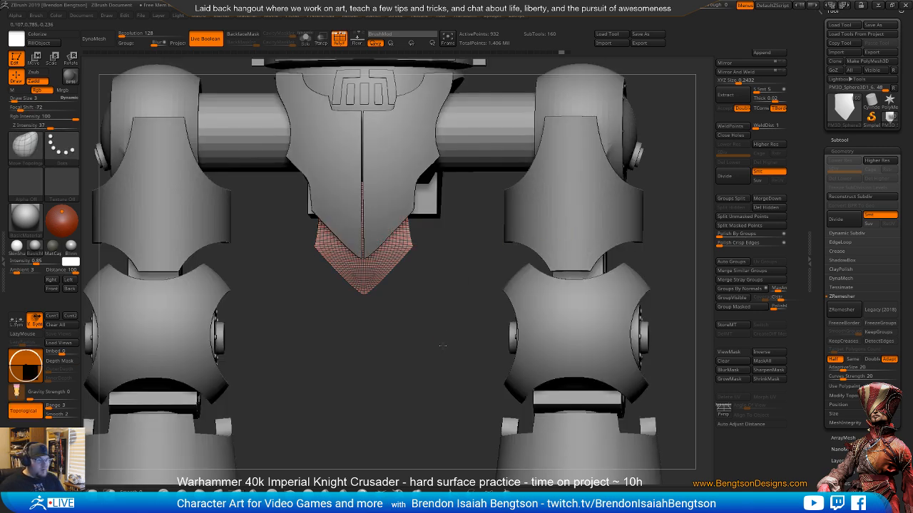
alt+drag(442, 346, 429, 290)
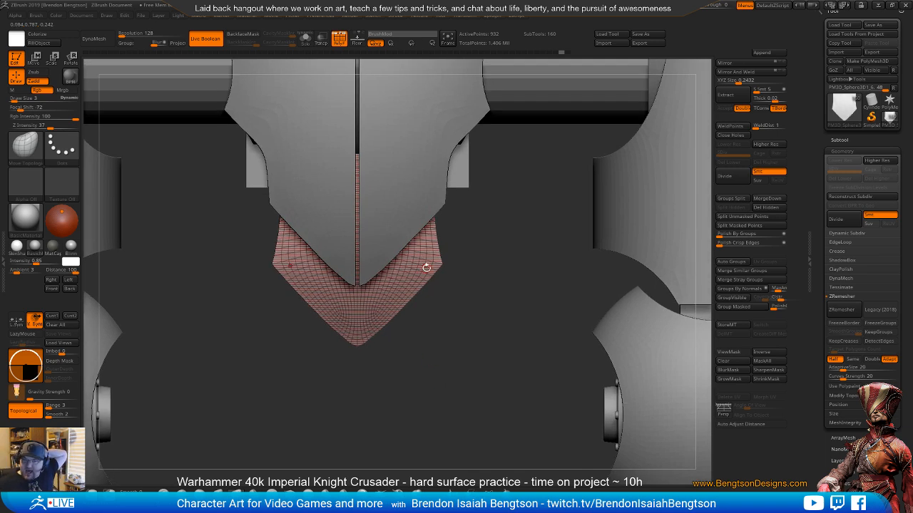
alt+drag(494, 274, 471, 320)
key(ctrl+shift+s)
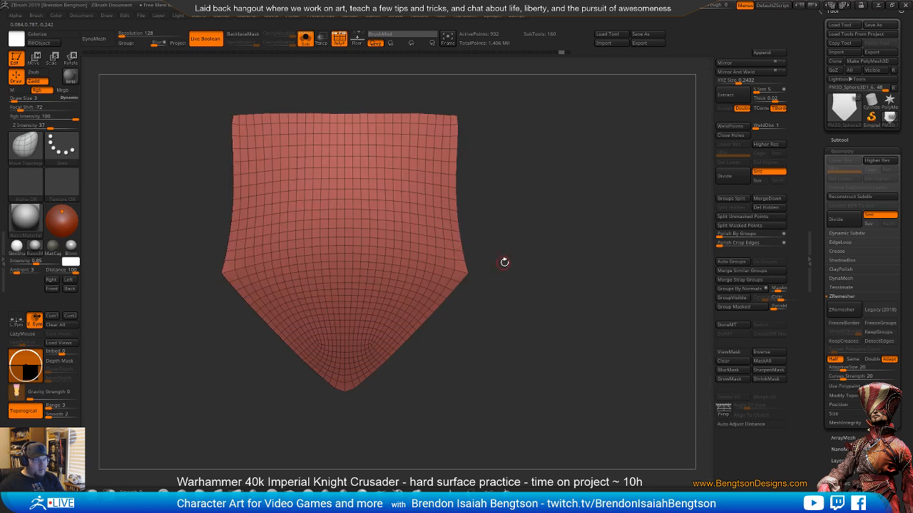
alt+drag(504, 263, 460, 210)
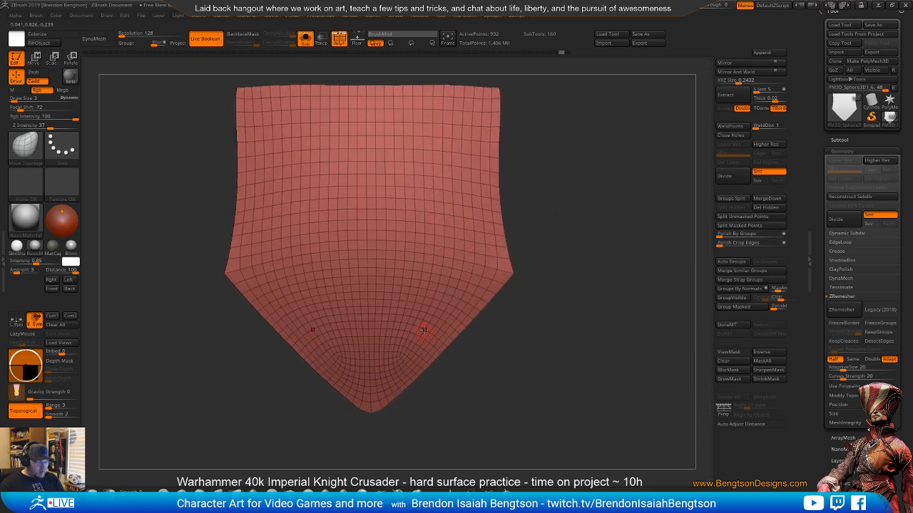
- Switch to the ZModeler brush and set its edge action to Delete with the EdgeLoop Complete target
key(b)
key(z)
key(m)
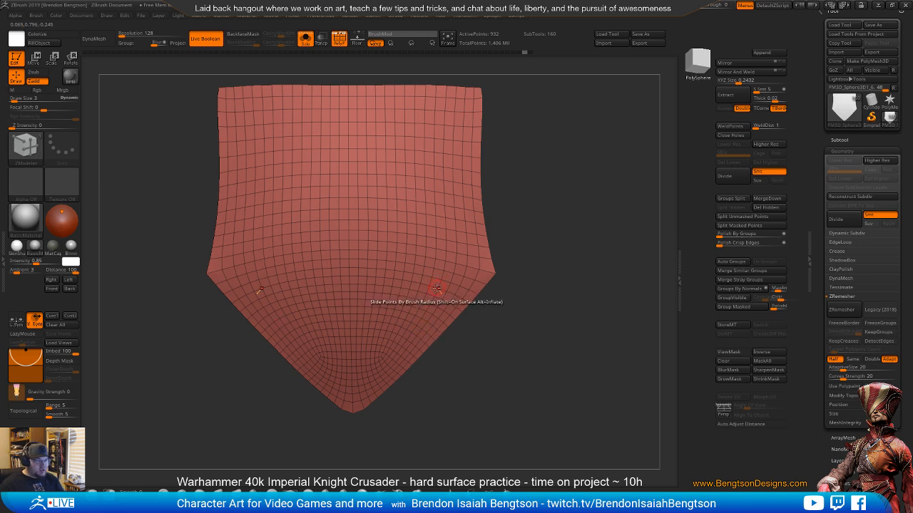
key(space)
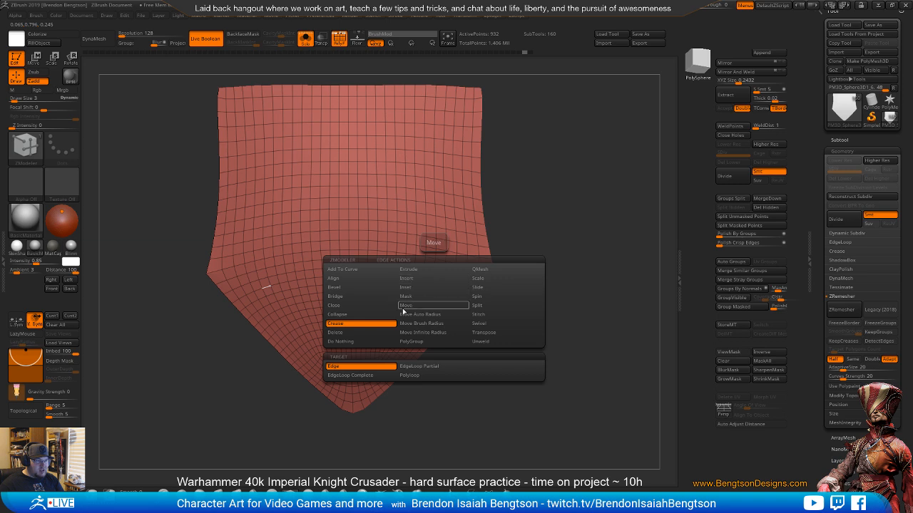
click(356, 333)
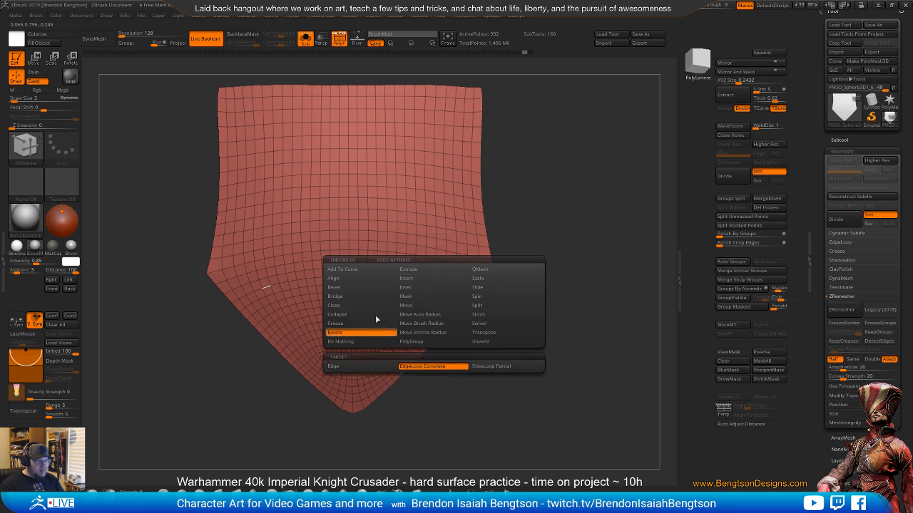
- Delete alternate vertical edge loops across the plate, working from its side edge toward the centre with symmetry
alt+drag(544, 240, 542, 254)
alt+drag(525, 168, 544, 196)
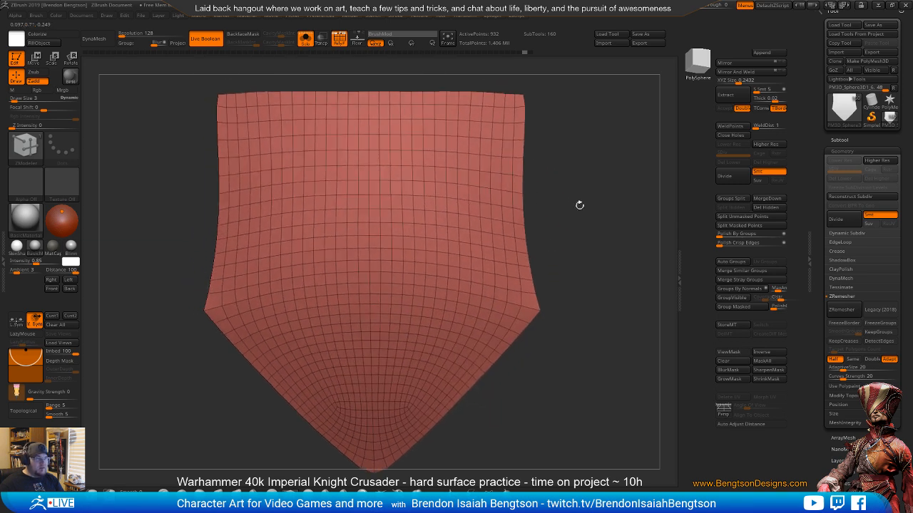
click(487, 117)
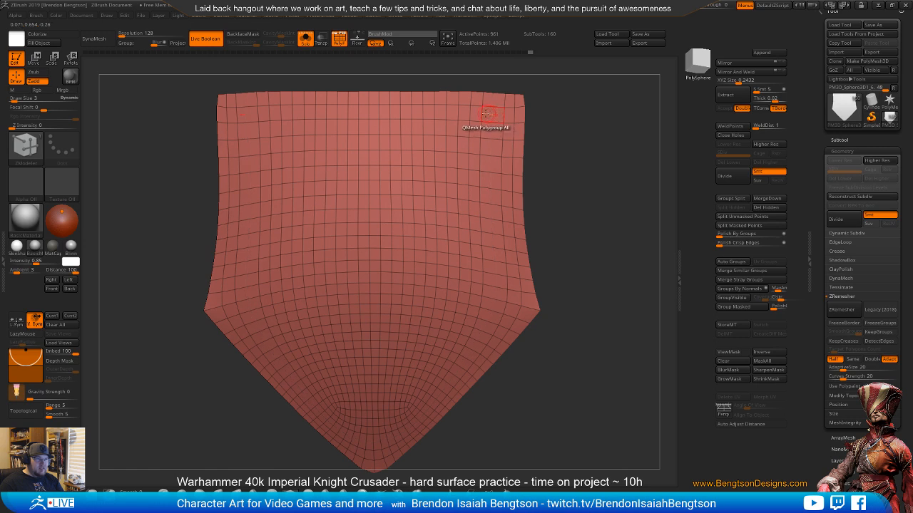
click(468, 112)
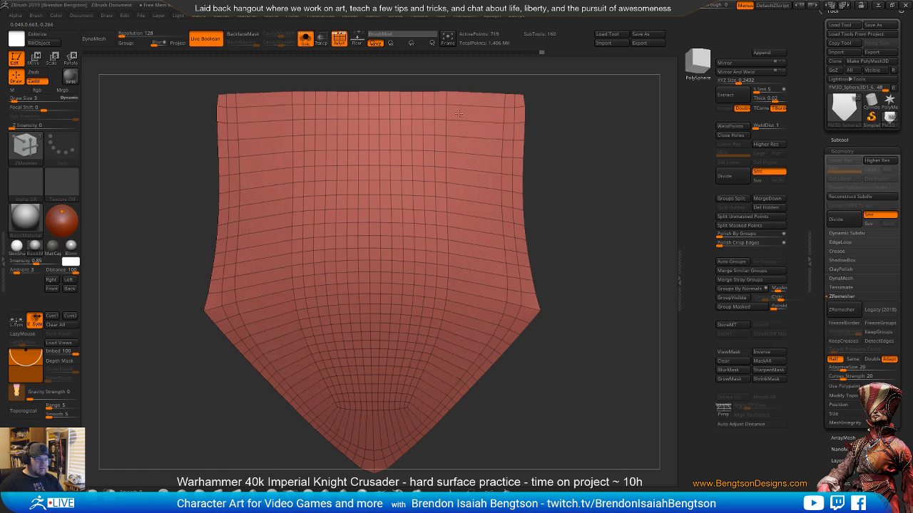
click(447, 111)
drag(593, 224, 621, 204)
key(ctrl)
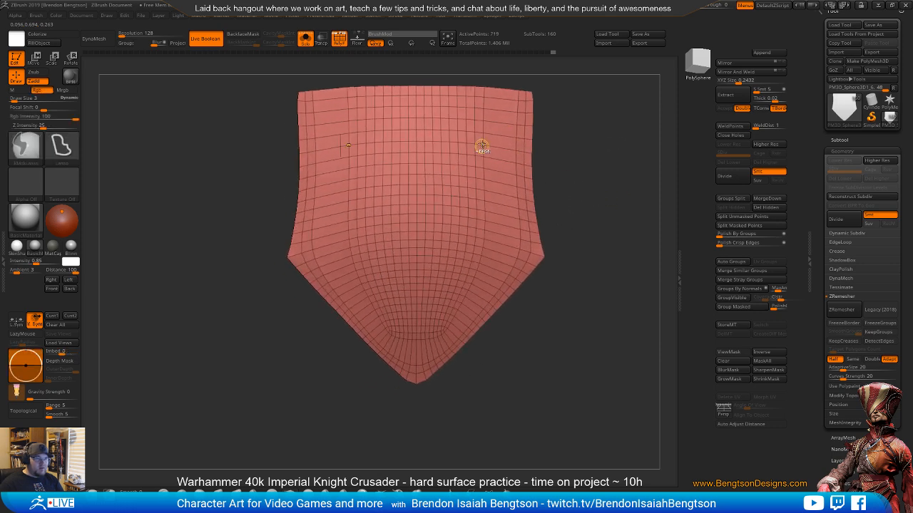
click(497, 104)
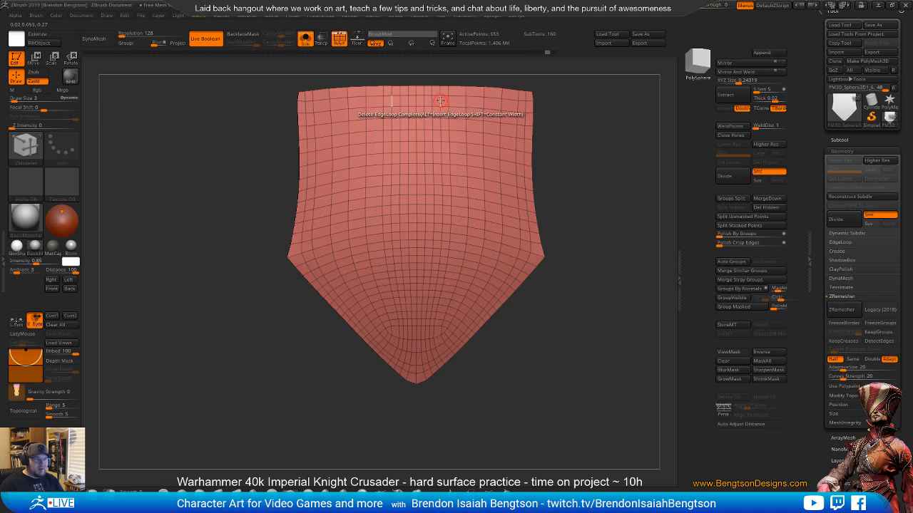
click(440, 100)
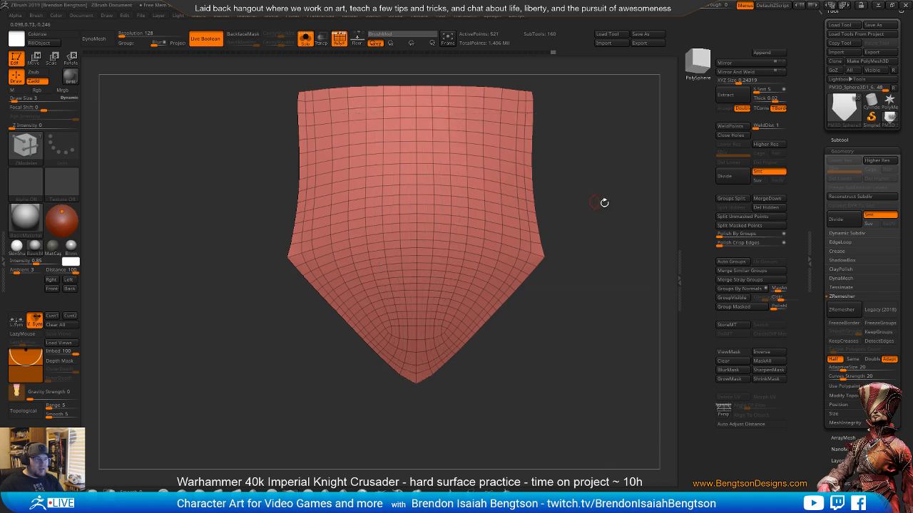
- Delete alternate edge loops curving around the plate's lower tip, working up to its widest corners
drag(604, 203, 552, 221)
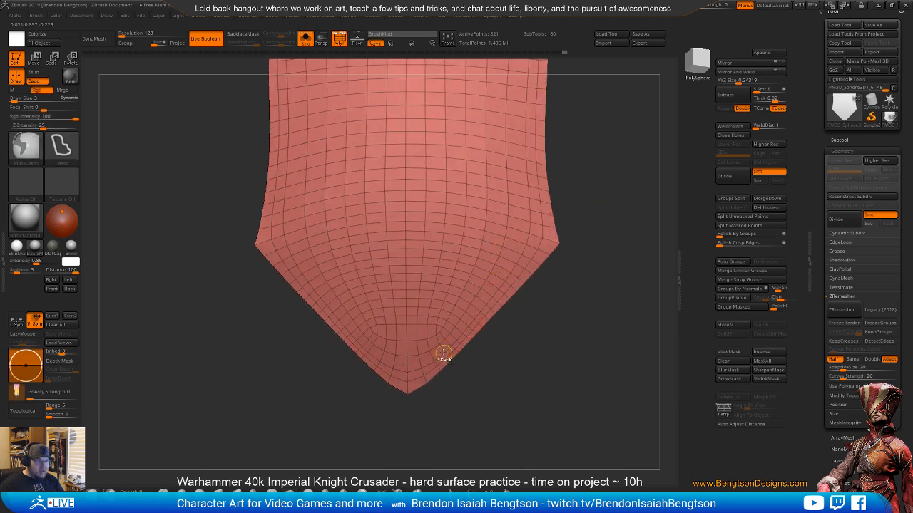
click(448, 343)
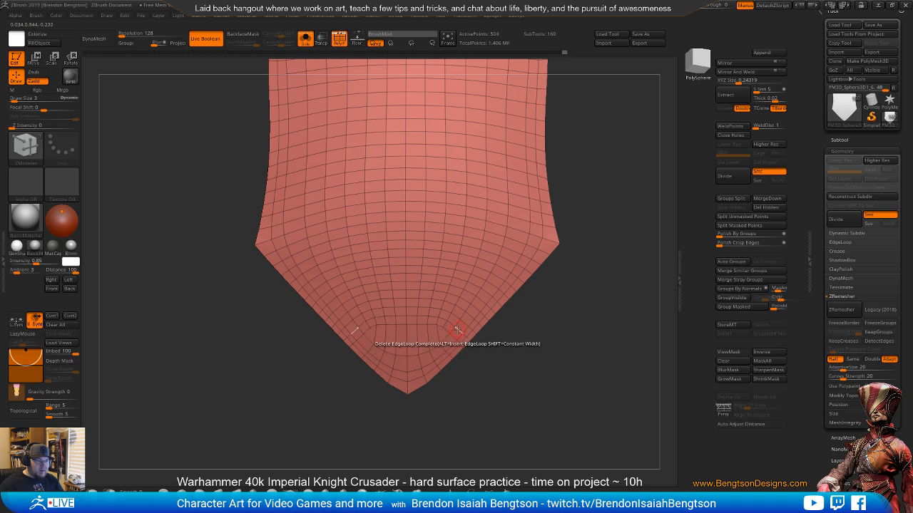
click(471, 316)
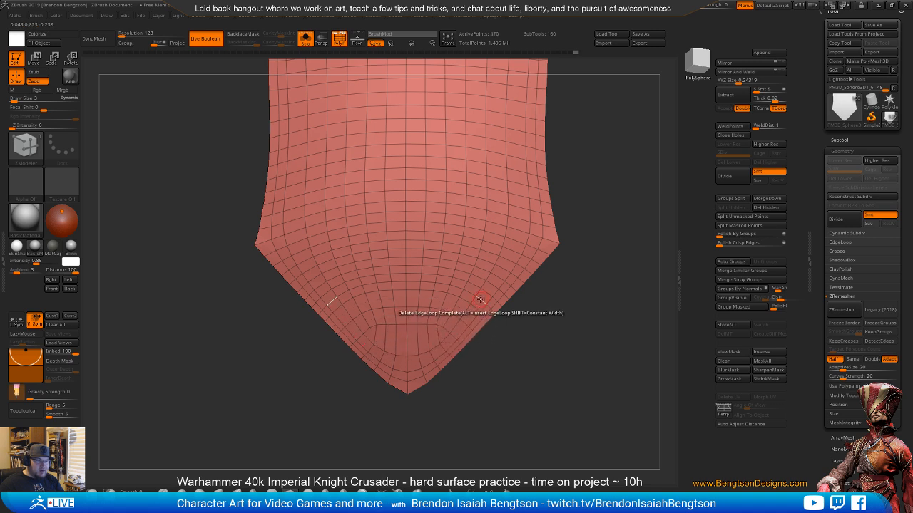
click(492, 284)
click(499, 269)
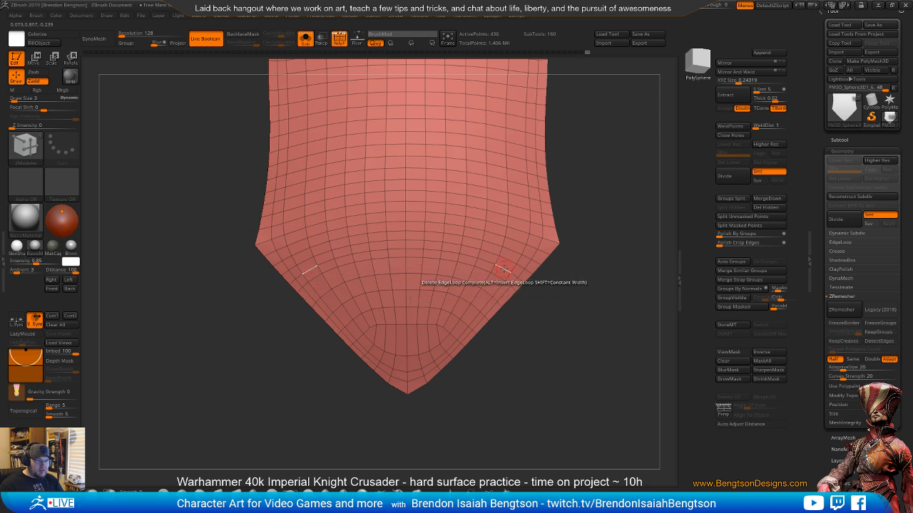
click(513, 252)
click(514, 253)
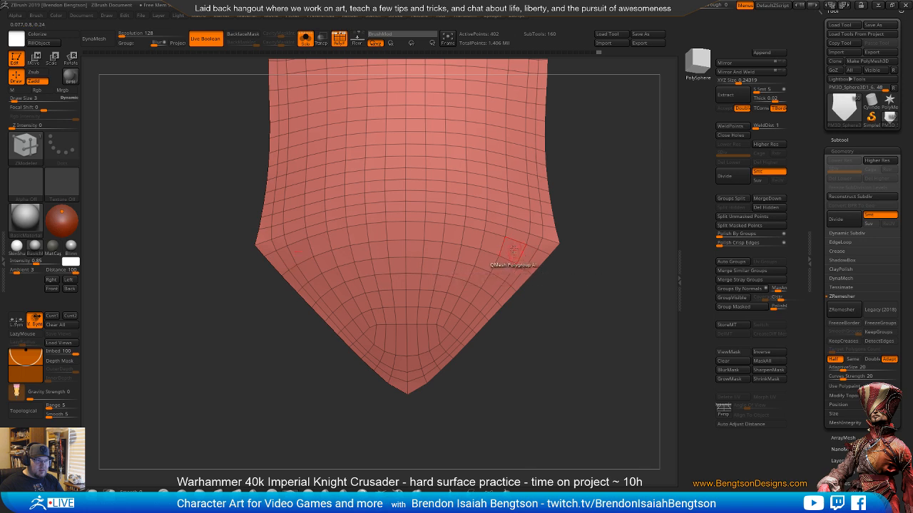
- Delete alternate horizontal edge loops up the plate's body to its top edge, and remove surplus vertical loops near the sides
click(514, 213)
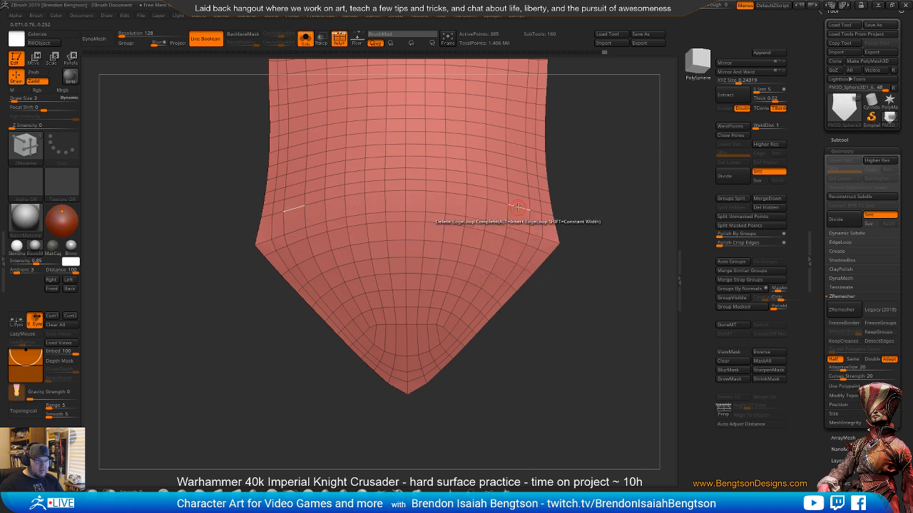
click(515, 194)
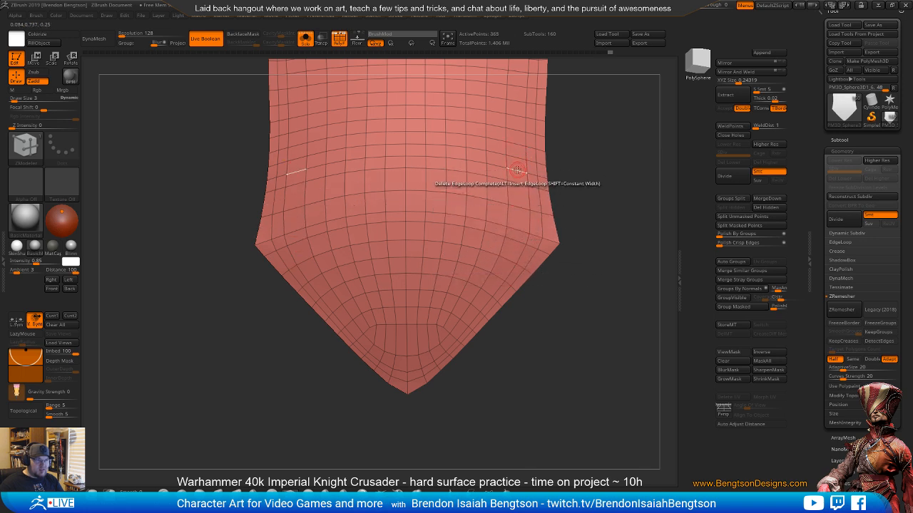
click(513, 169)
click(516, 144)
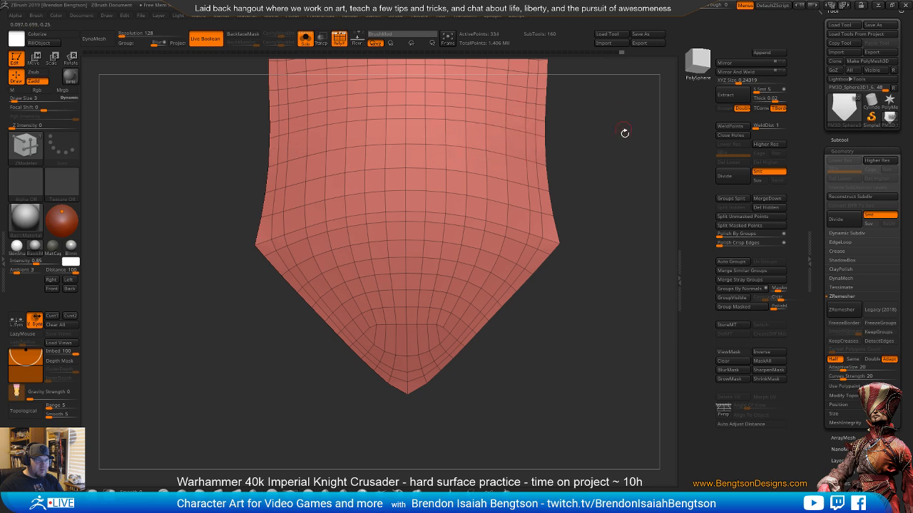
alt+drag(624, 135, 618, 238)
click(510, 208)
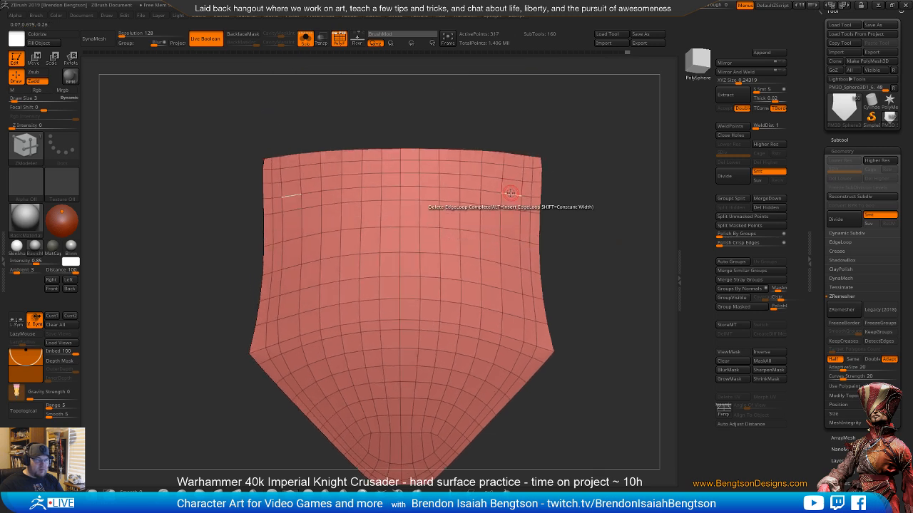
click(511, 166)
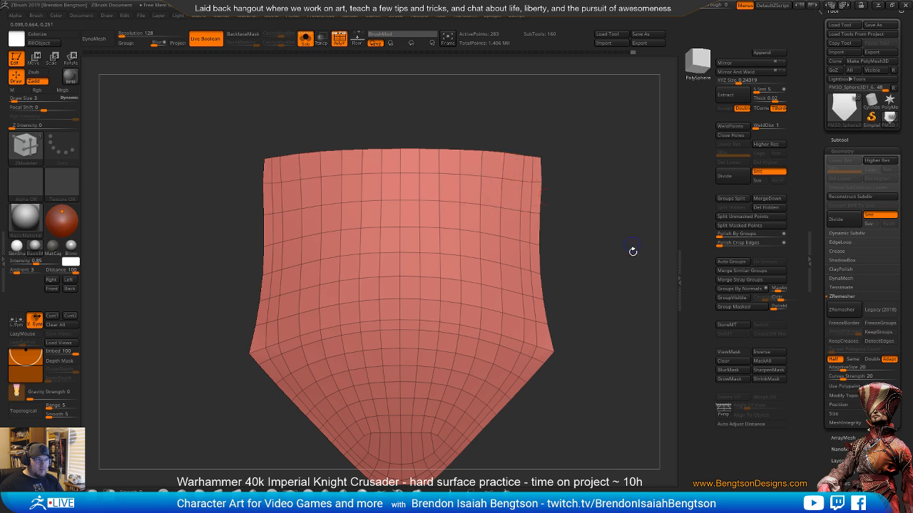
key(shift)
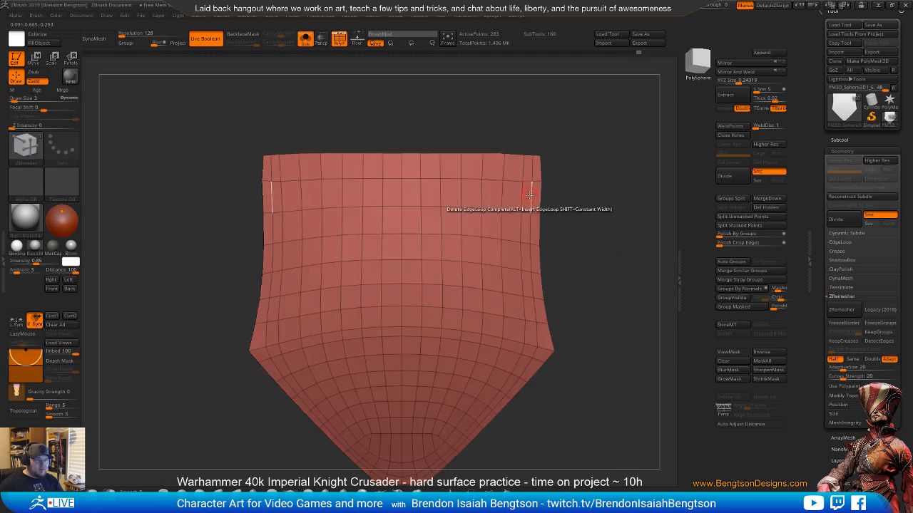
alt+drag(612, 256, 537, 204)
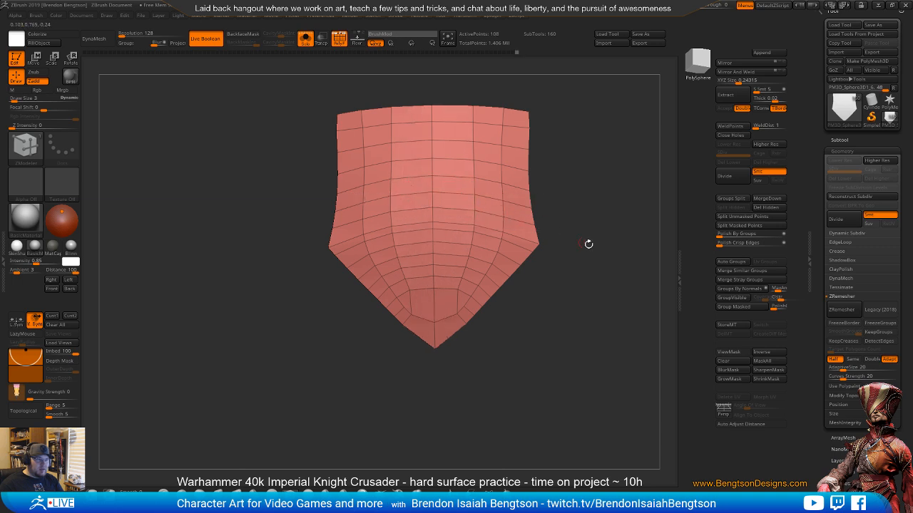
- Undo the latest edge loop deletions on the waist plate to bring back its denser grid
mouse_move(588, 243)
mouse_down()
mouse_move(566, 261)
mouse_move(605, 261)
mouse_move(576, 254)
mouse_move(609, 251)
mouse_move(603, 255)
mouse_up()
key(ctrl)
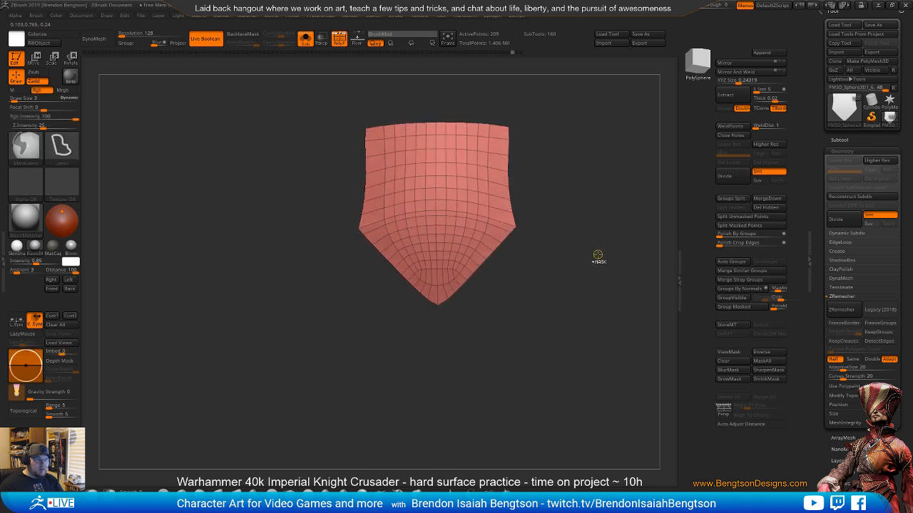
alt+drag(597, 256, 589, 292)
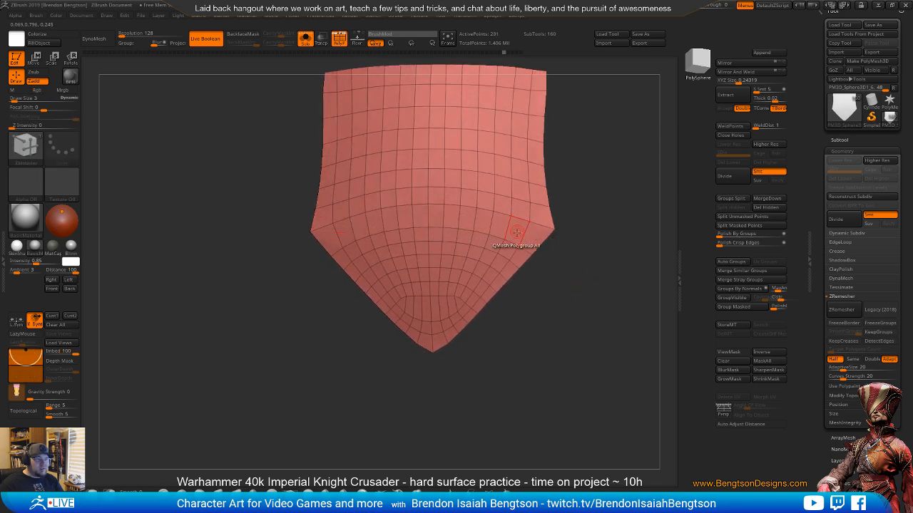
mouse_move(553, 335)
mouse_down()
mouse_move(528, 335)
mouse_move(519, 322)
mouse_up()
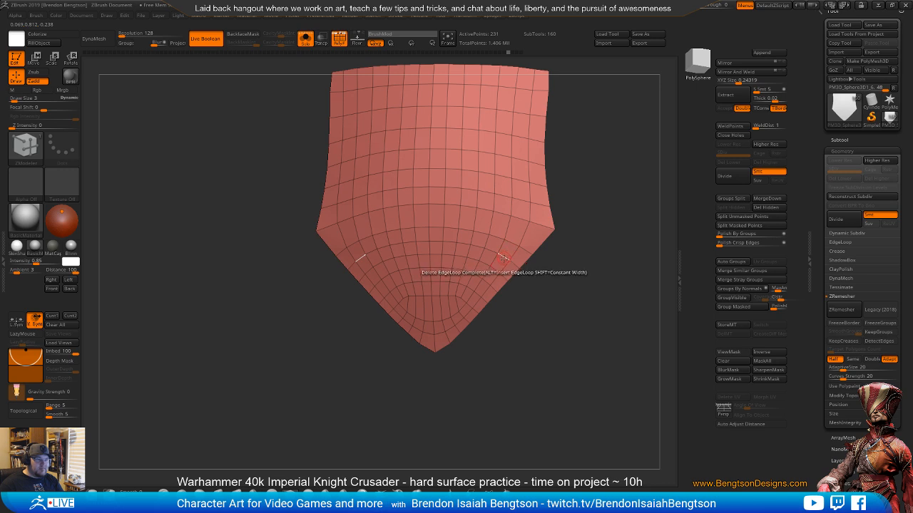
- Delete surplus edge loops around the plate's lower tip with the Delete EdgeLoop Complete action
click(471, 294)
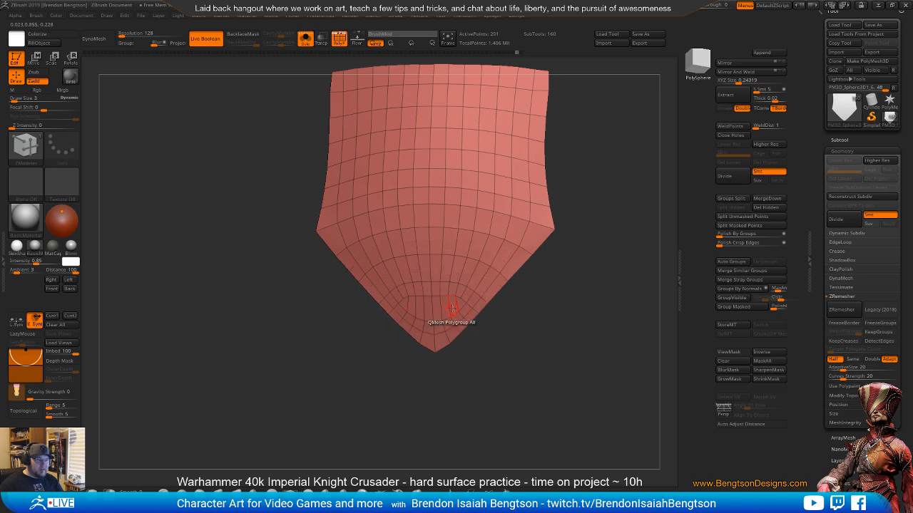
click(468, 291)
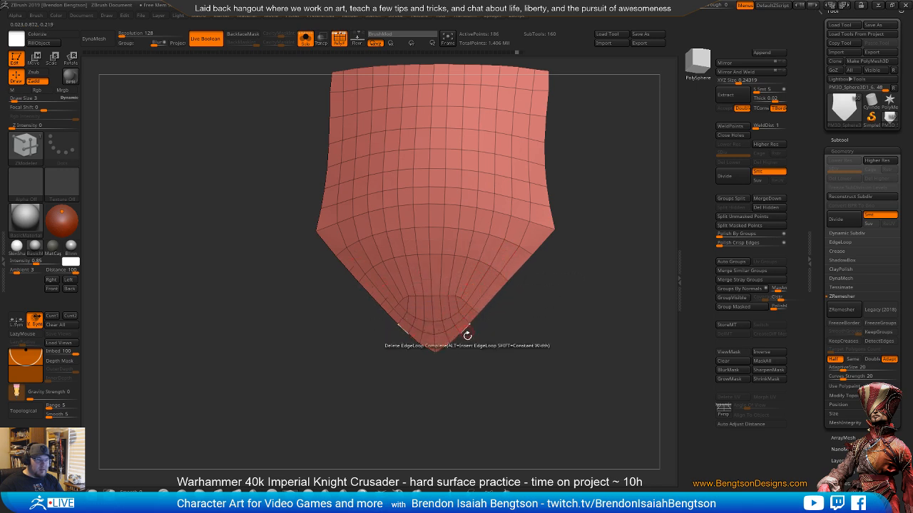
mouse_move(472, 365)
mouse_down()
mouse_move(434, 360)
mouse_move(472, 367)
mouse_up()
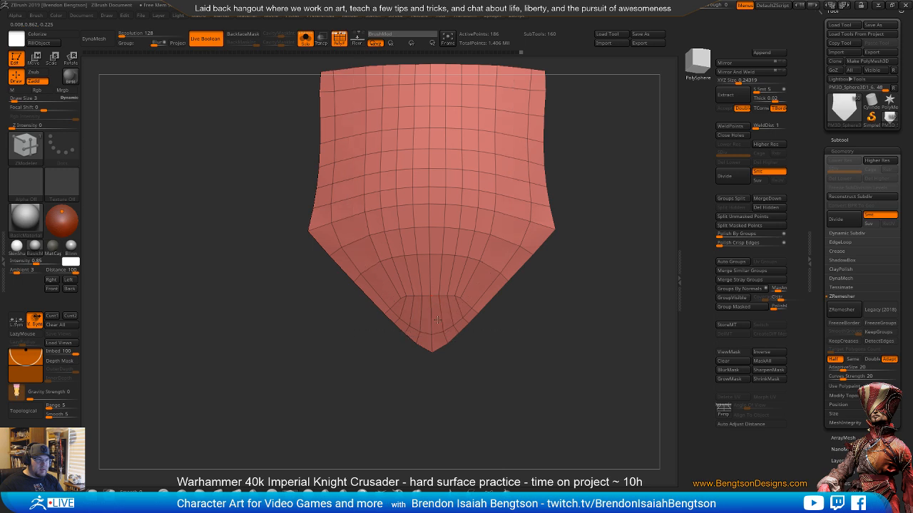
drag(445, 338, 457, 348)
- Set the edge action to Slide with the EdgeLoop Partial target and slide the vertical loops near the plate's sides outward
key(space)
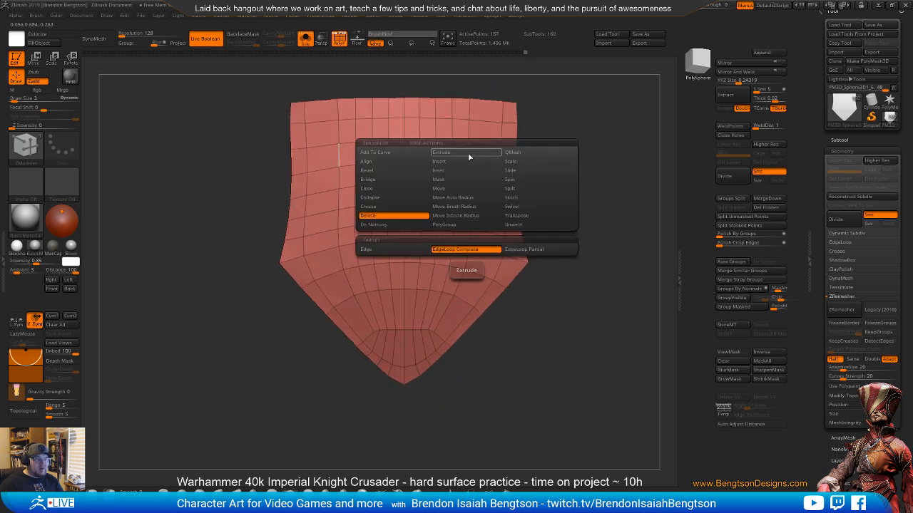
click(511, 172)
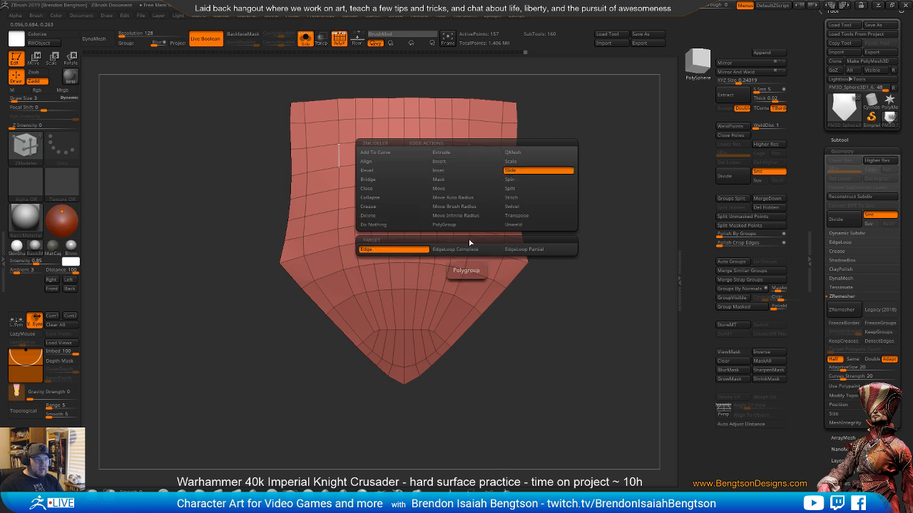
click(518, 250)
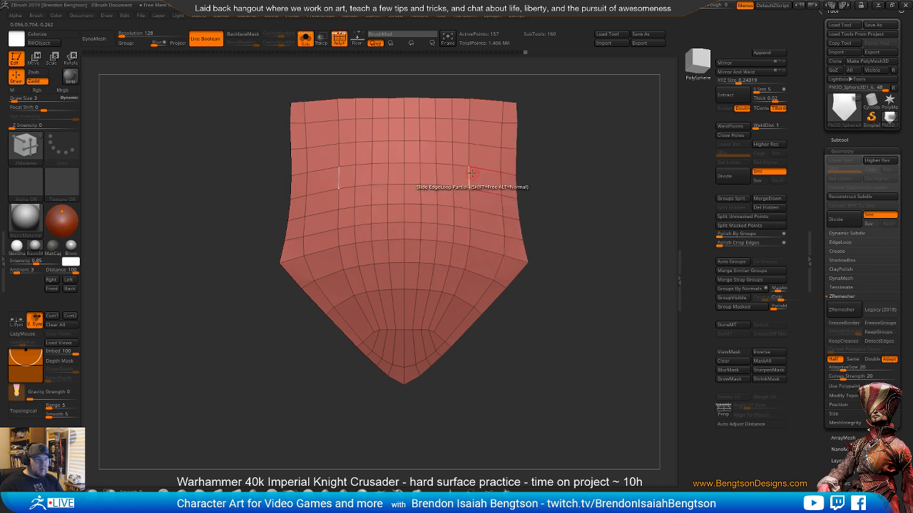
drag(469, 176, 480, 182)
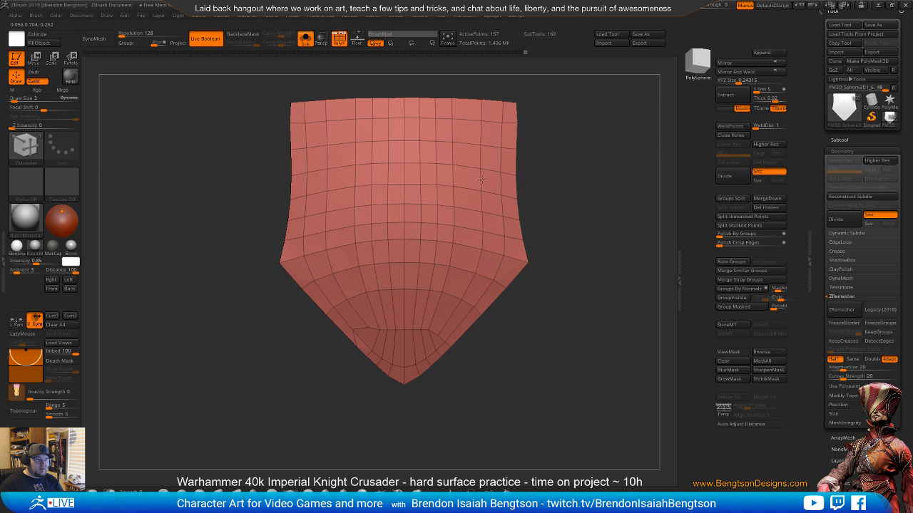
key(space)
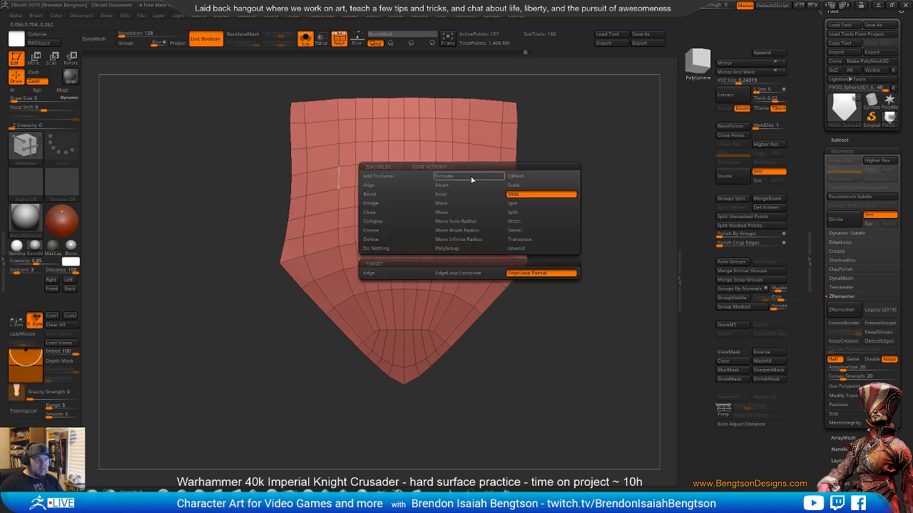
click(525, 274)
drag(469, 158, 478, 161)
drag(545, 369, 538, 198)
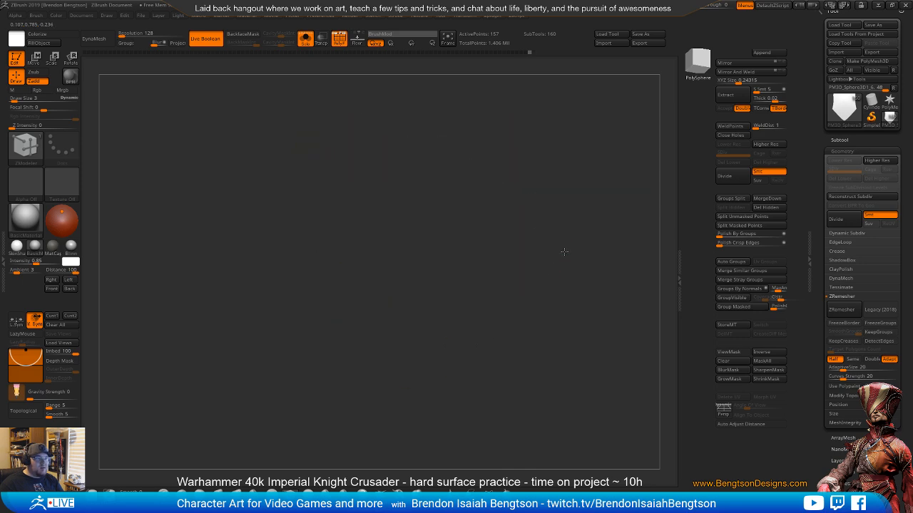
drag(564, 252, 562, 325)
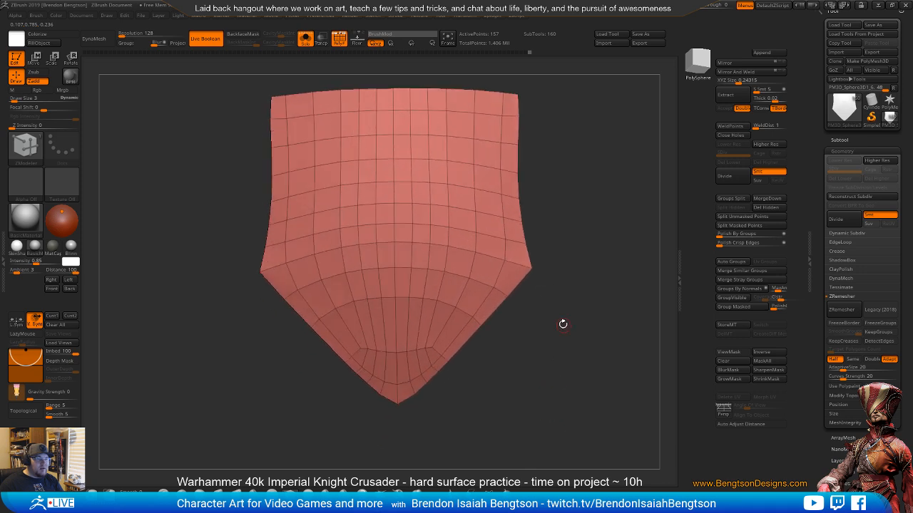
- Delete the surplus vertical edge loops on both sides of the plate's centre line with symmetry
key(space)
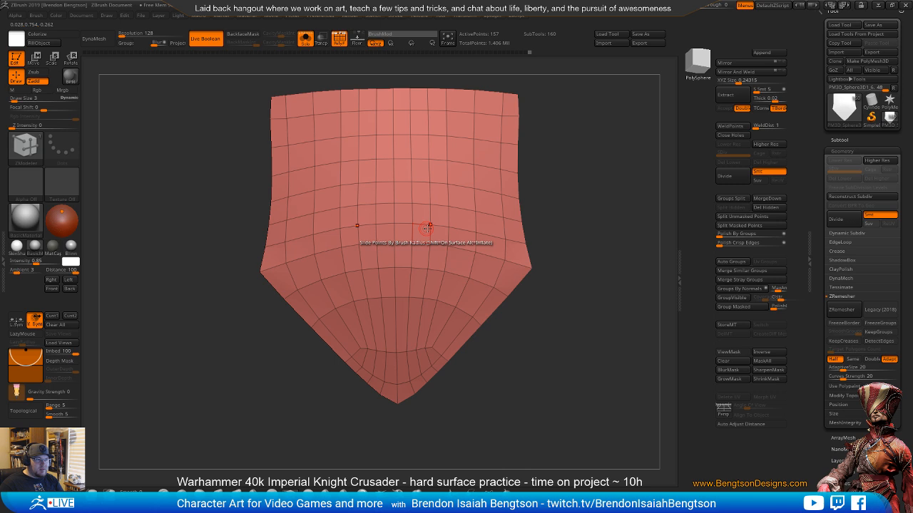
click(427, 236)
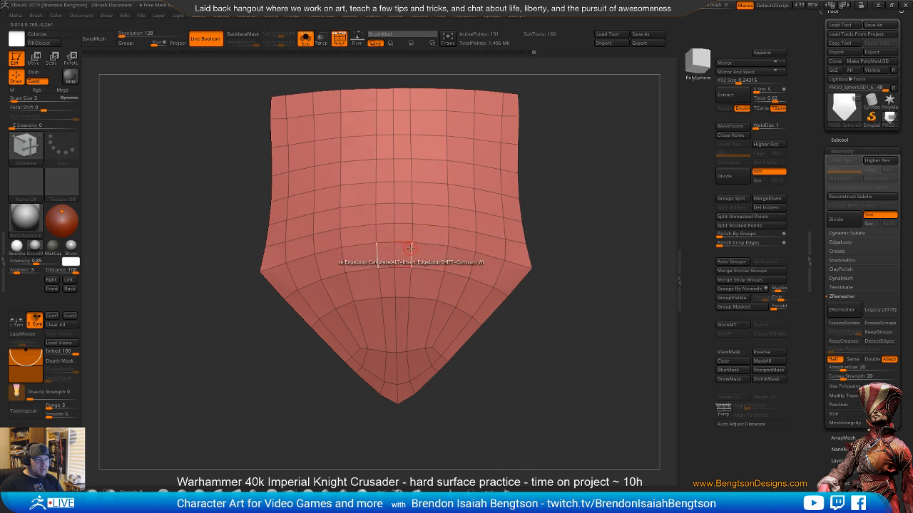
click(445, 236)
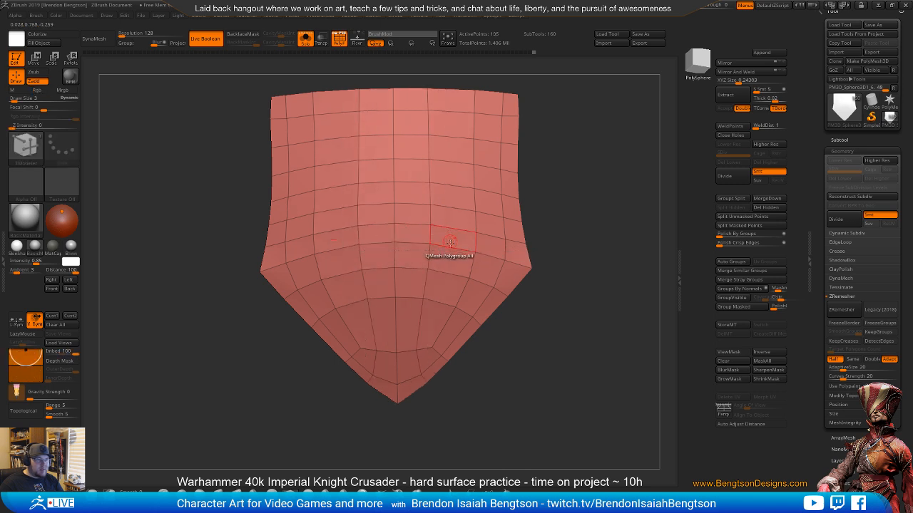
- Set the edge action to Slide with the EdgeLoop Complete target and slide the plate's horizontal loops to even out their spacing
alt+drag(553, 393, 564, 258)
mouse_move(564, 292)
mouse_down()
mouse_move(547, 296)
mouse_move(575, 281)
mouse_move(564, 310)
mouse_move(562, 287)
mouse_up()
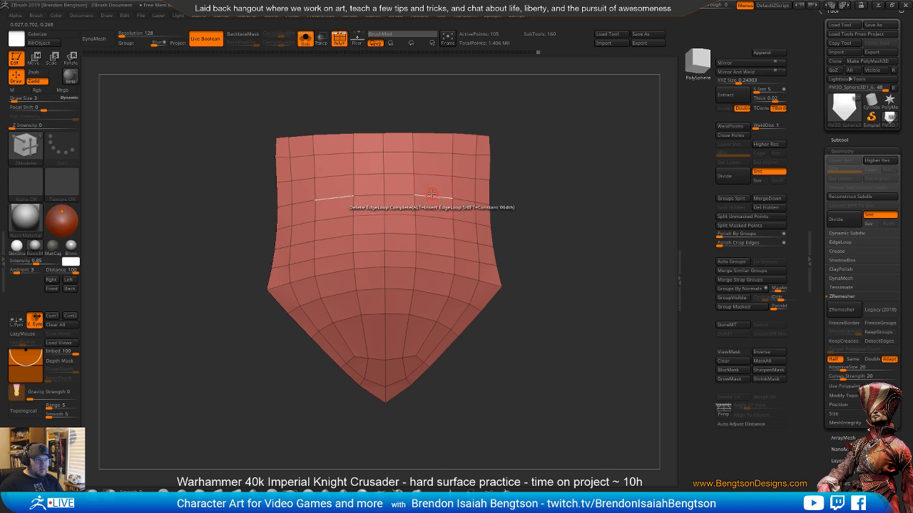
key(space)
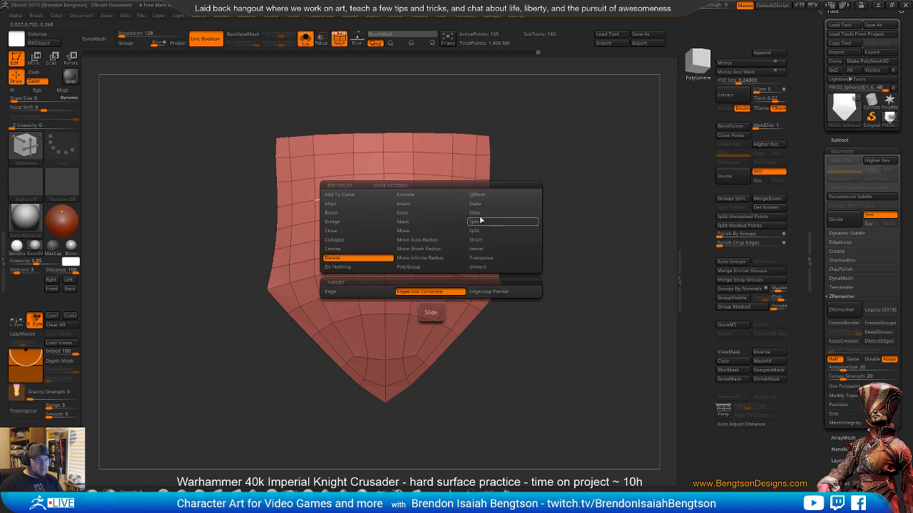
click(481, 215)
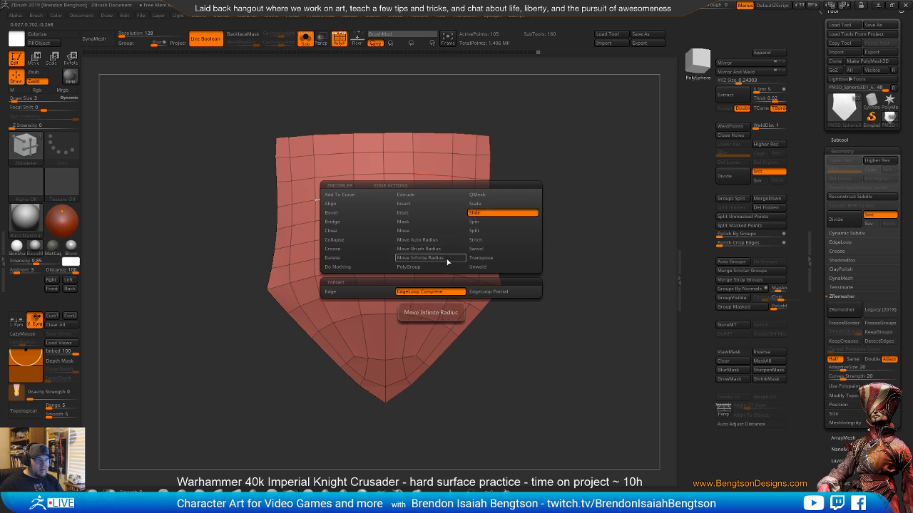
click(430, 292)
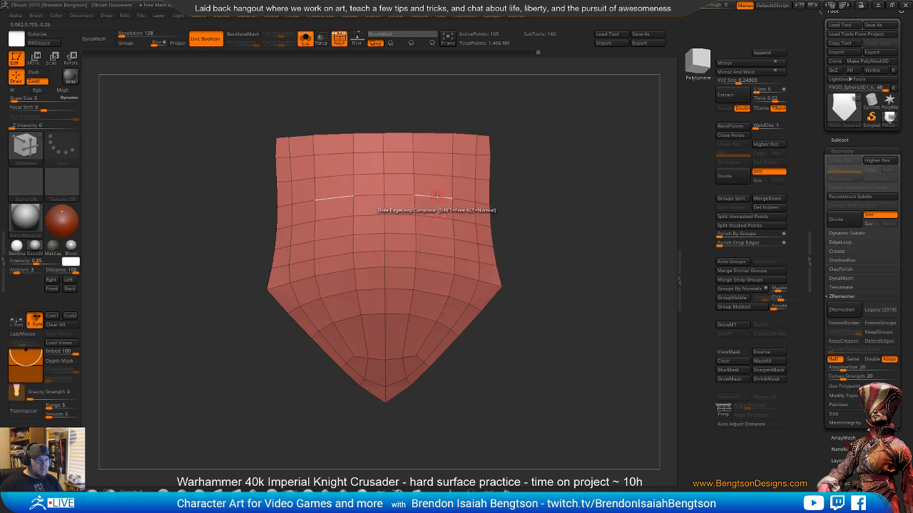
drag(438, 175, 438, 169)
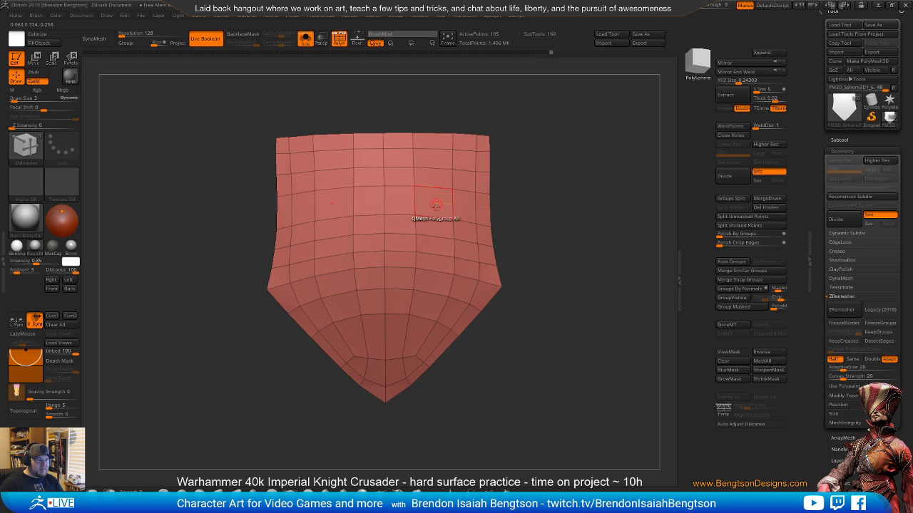
drag(435, 205, 434, 229)
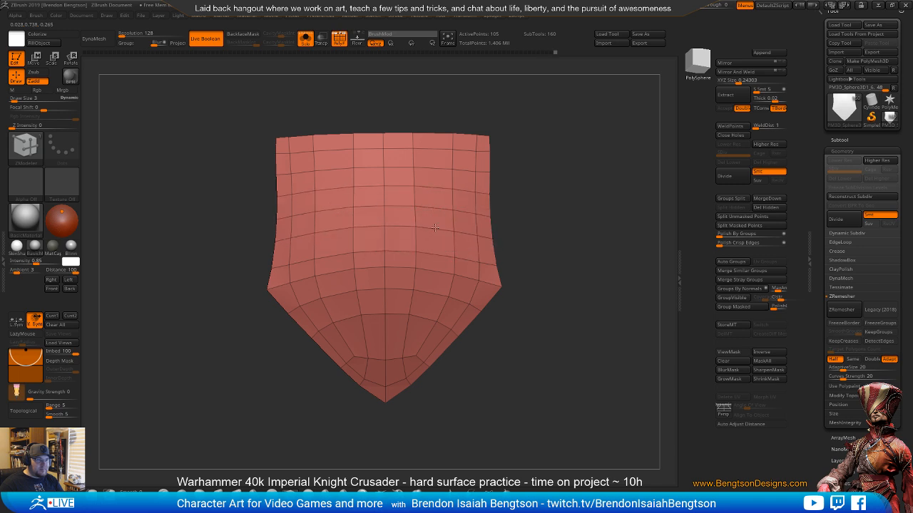
click(435, 251)
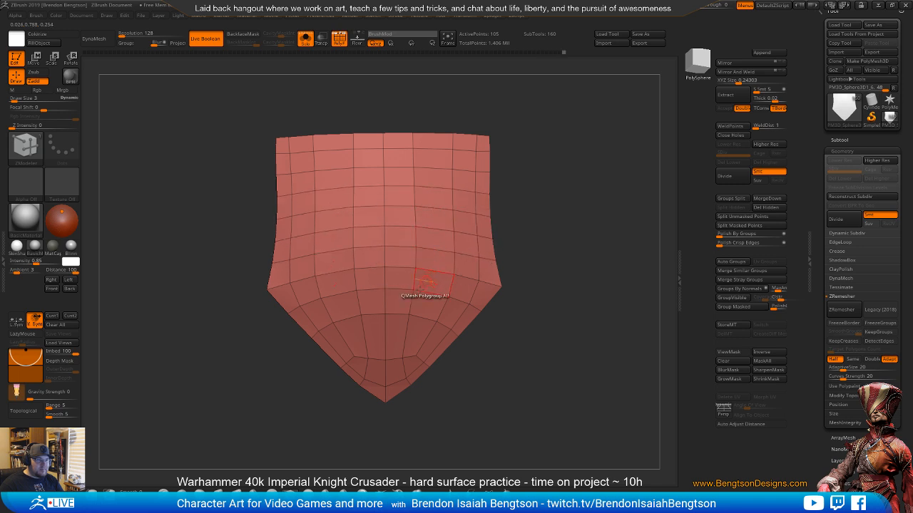
click(420, 321)
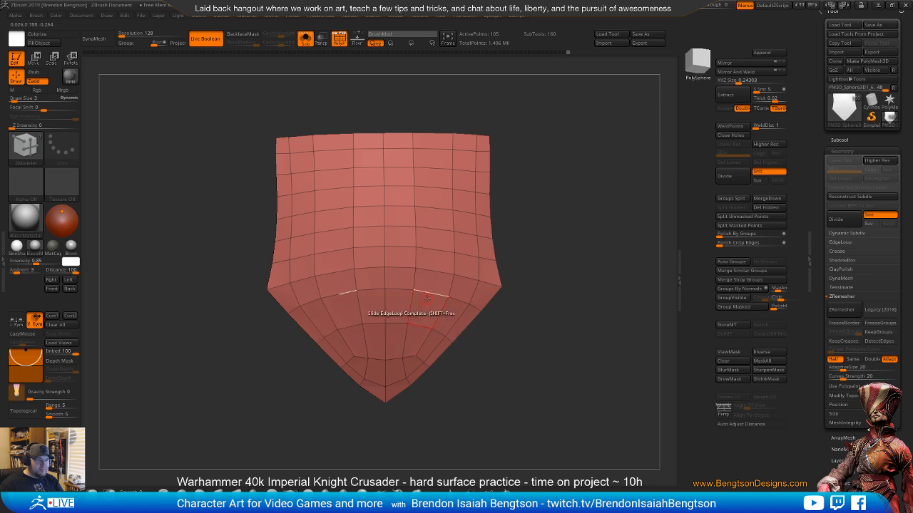
click(427, 298)
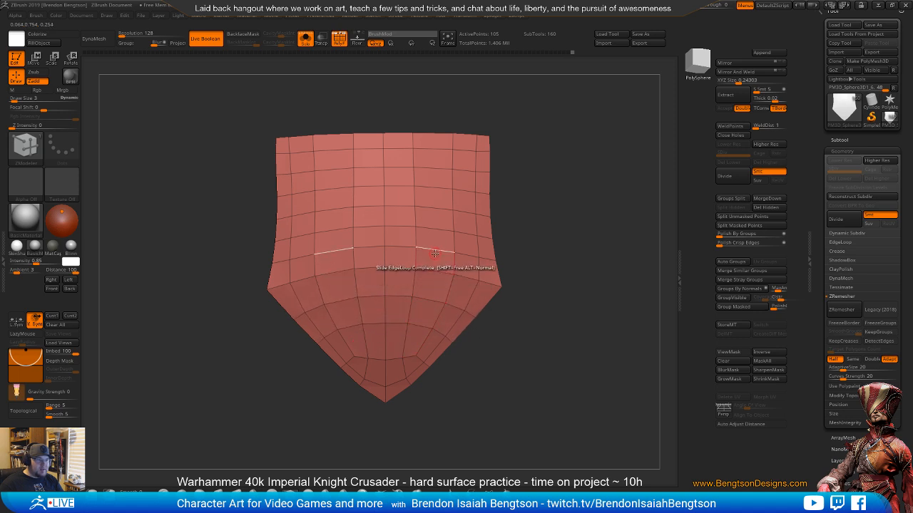
- Show the whole model again and examine how the reduced plate sits beneath the split front plate
drag(528, 397, 563, 240)
key(shift+alt+s)
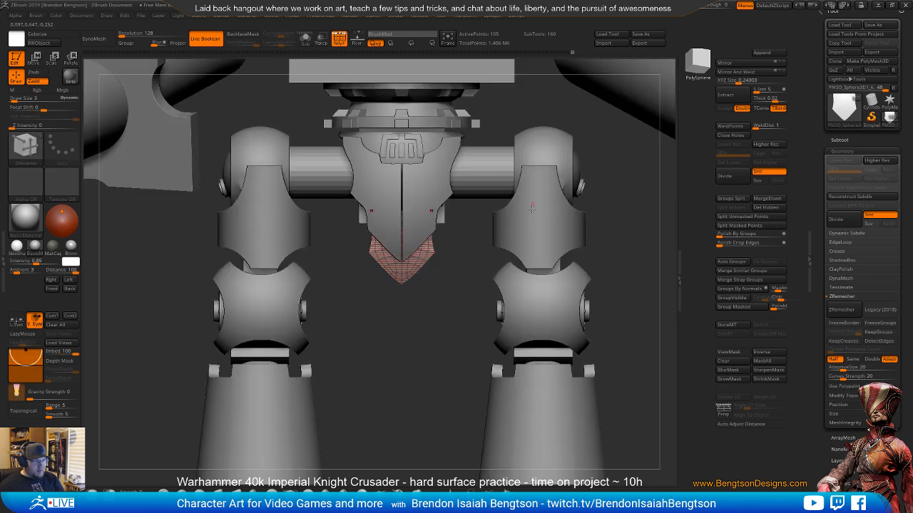
drag(404, 366, 373, 214)
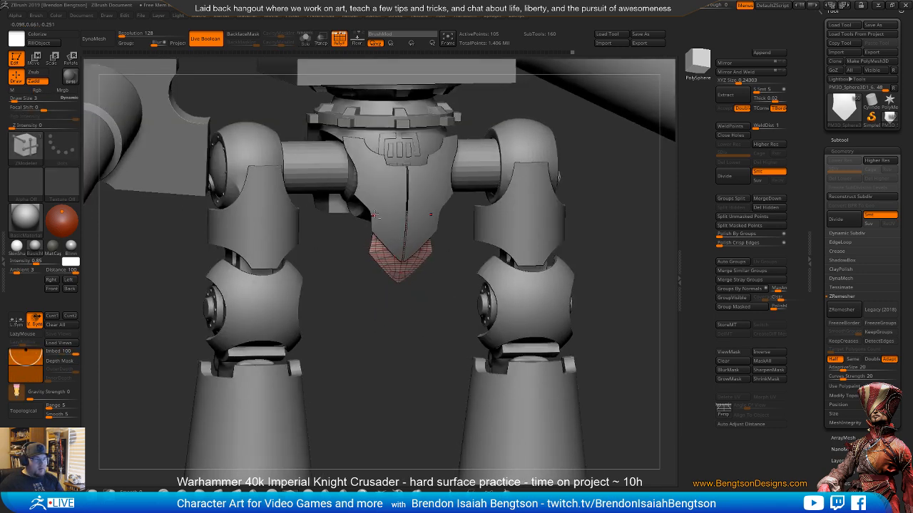
drag(418, 332, 457, 315)
alt+drag(413, 362, 413, 400)
- Isolate the split front plate and ZRemesh it twice with the Half option
alt+click(397, 163)
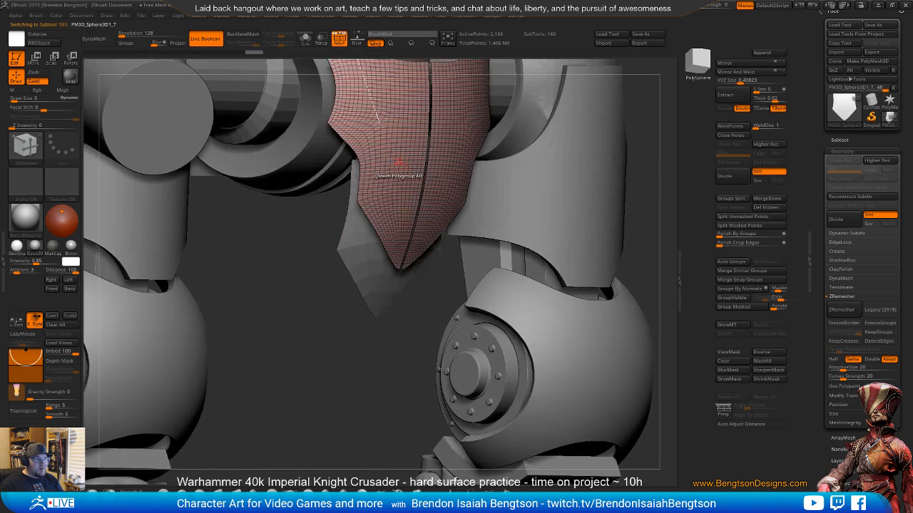
key(alt+s)
mouse_move(405, 161)
alt+right_down()
mouse_move(416, 250)
mouse_move(406, 206)
mouse_move(543, 257)
alt+right_up()
alt+right_drag(543, 257, 494, 267)
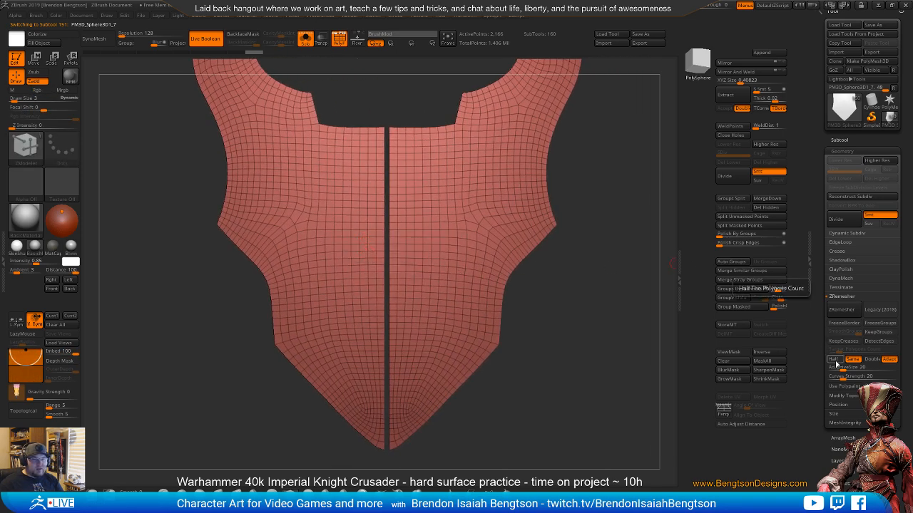
click(835, 361)
click(842, 311)
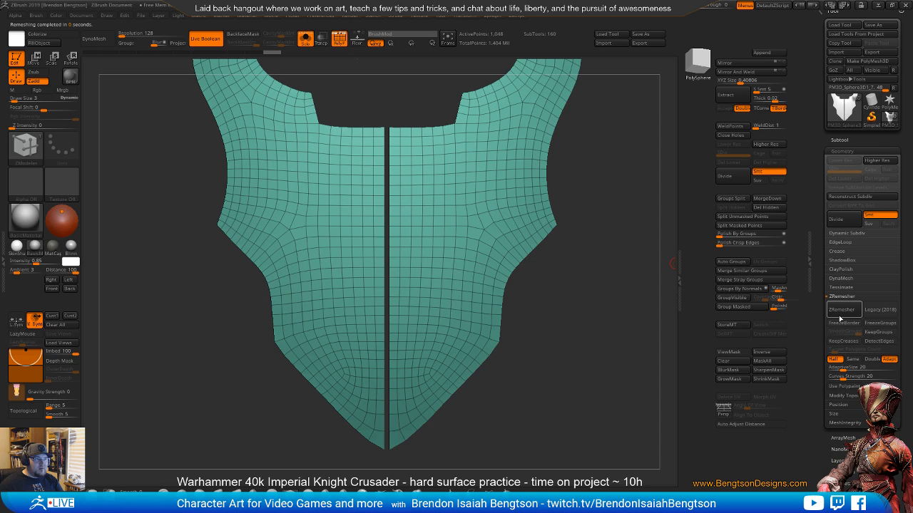
ctrl+right_drag(619, 371, 574, 395)
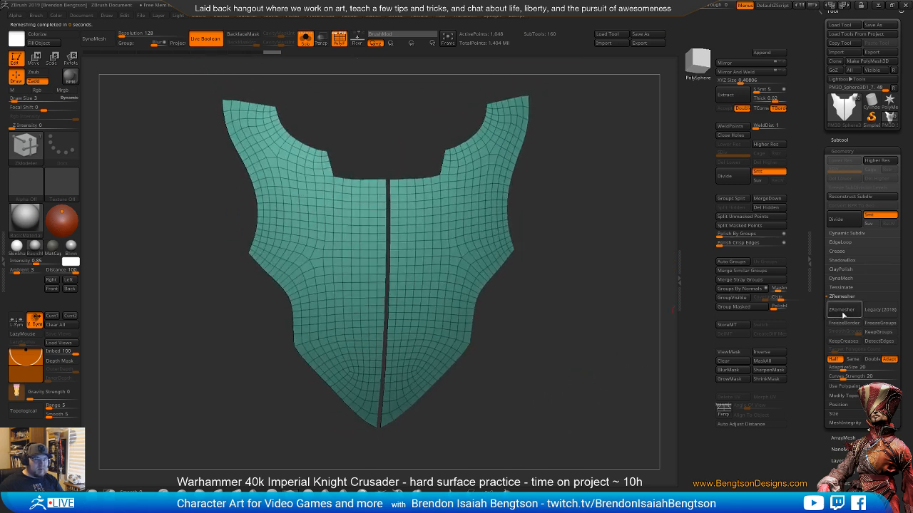
mouse_move(583, 375)
right_down()
mouse_move(544, 371)
mouse_move(599, 372)
mouse_move(574, 371)
mouse_move(584, 371)
right_up()
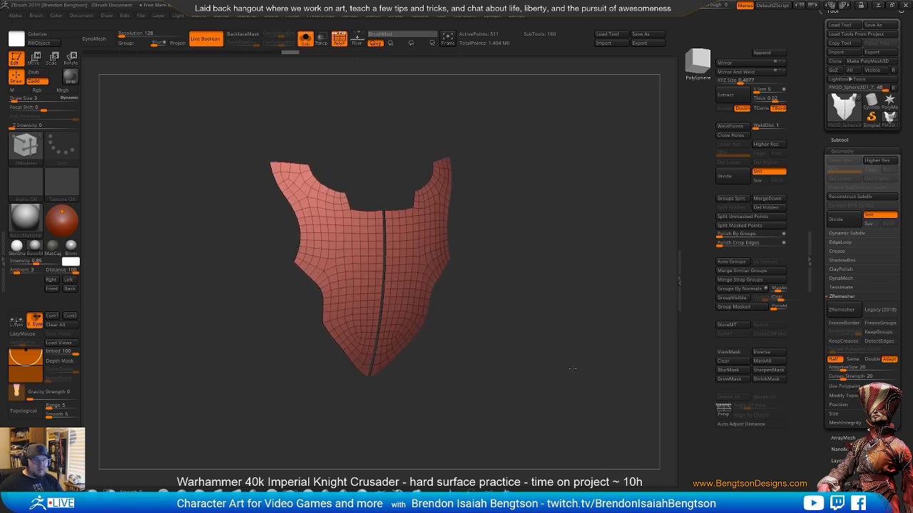
- Show the whole model again and give the split front plate thickness with the QMesh Polygroup All action
key(alt+shift+s)
drag(470, 339, 400, 281)
mouse_move(484, 313)
mouse_down()
mouse_move(542, 337)
mouse_move(529, 368)
mouse_move(488, 368)
mouse_move(464, 403)
mouse_move(491, 457)
mouse_move(480, 384)
mouse_move(488, 421)
mouse_move(522, 353)
mouse_move(486, 307)
mouse_up()
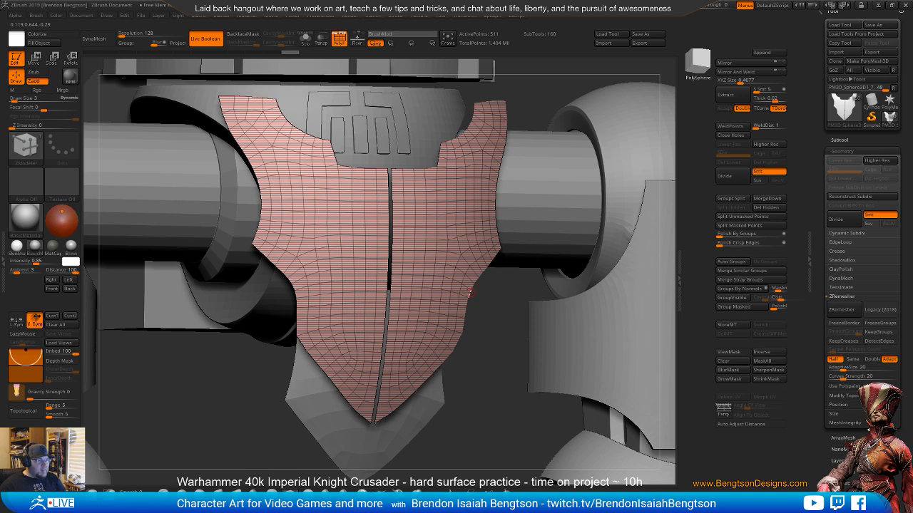
drag(481, 288, 340, 241)
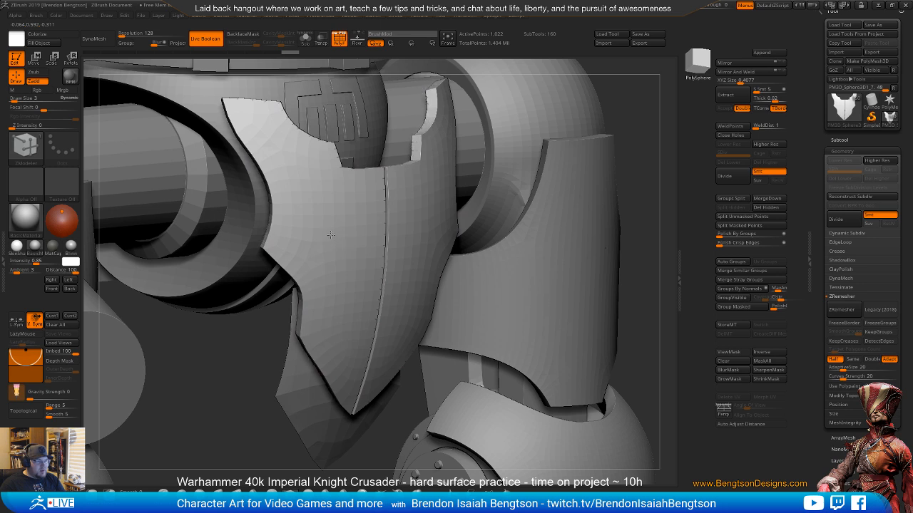
- Select the reduced waist plate beneath the split front plate's pointed tip
shift+drag(214, 376, 215, 255)
mouse_move(332, 399)
mouse_down()
mouse_move(339, 378)
mouse_move(337, 394)
mouse_move(348, 385)
mouse_move(332, 390)
mouse_up()
alt+click(331, 403)
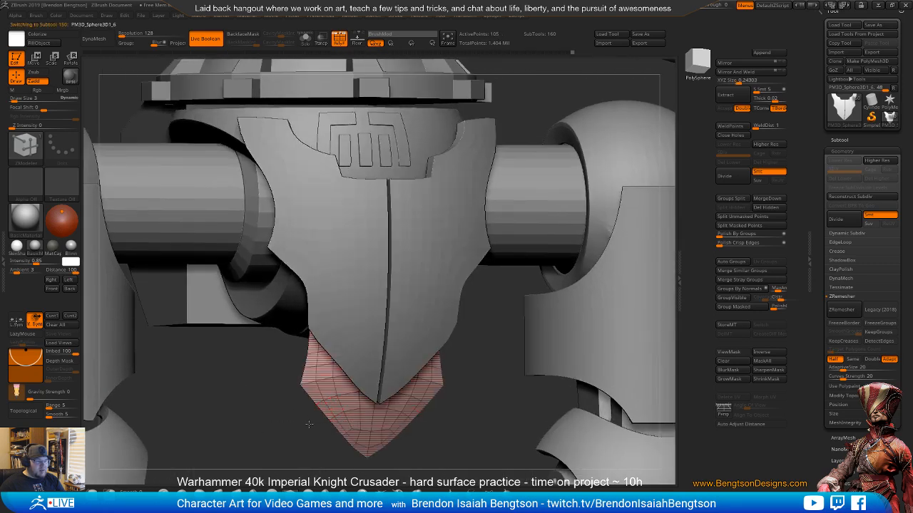
- Give the reduced waist plate thickness and compare the layered waist plates with the reference photos of the Knight
right_drag(332, 402, 316, 387)
right_drag(304, 445, 412, 358)
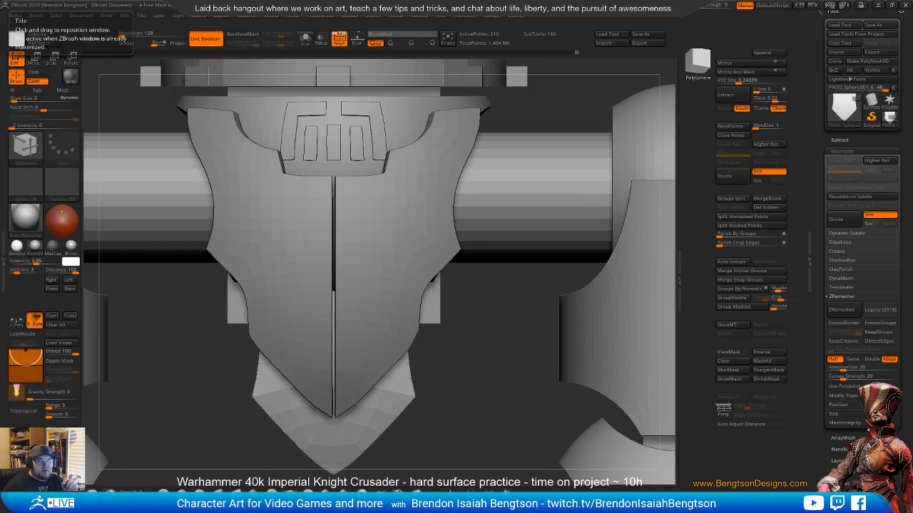
key(super+d)
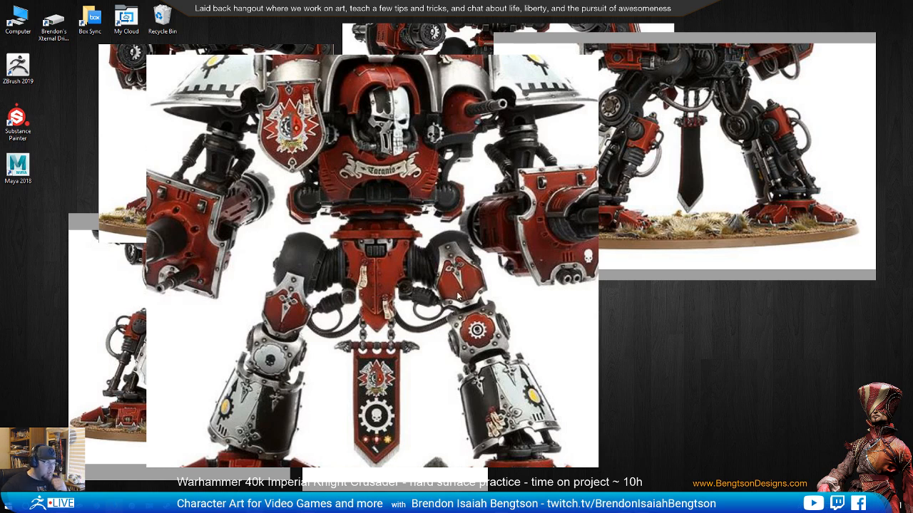
key(alt+Tab)
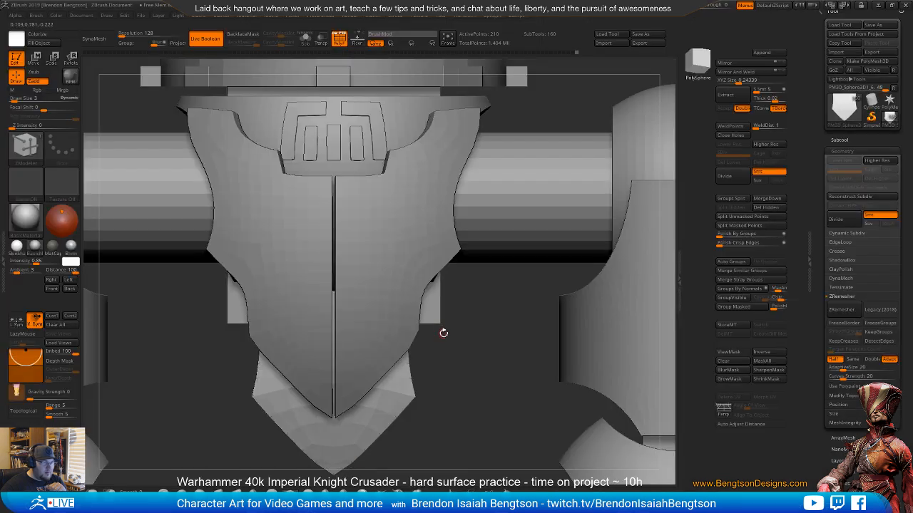
drag(477, 306, 515, 340)
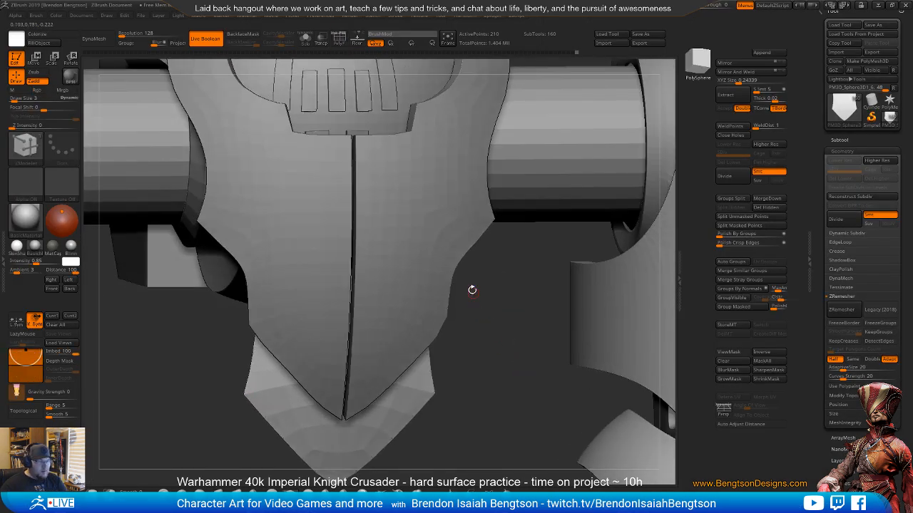
- Isolate the split front plate with its polyframe shown and flip its inverted faces so they point outward
alt+click(396, 226)
key(shift+f)
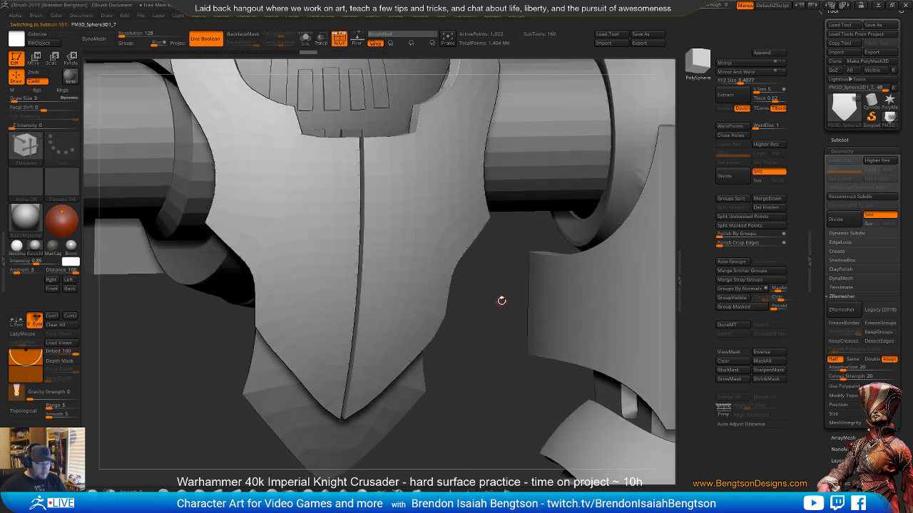
key(alt+shift+s)
drag(499, 300, 565, 283)
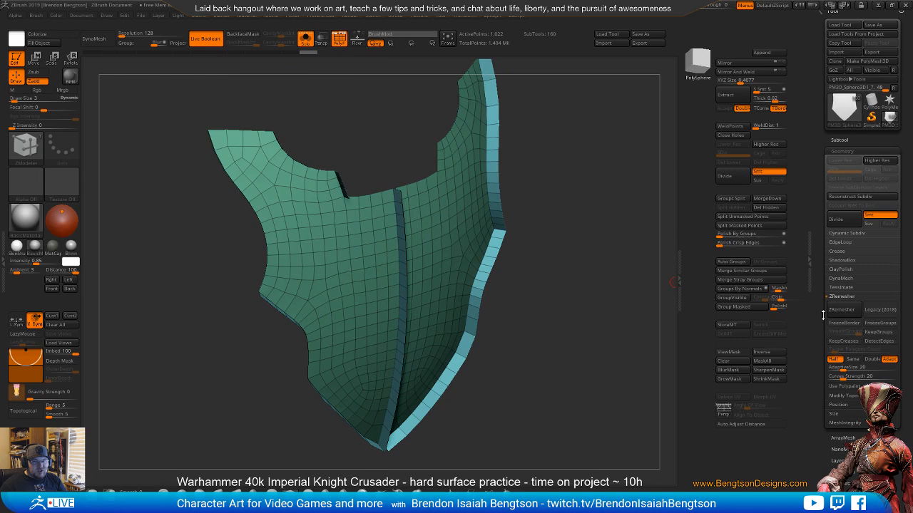
scroll(823, 316, down, 10)
click(849, 279)
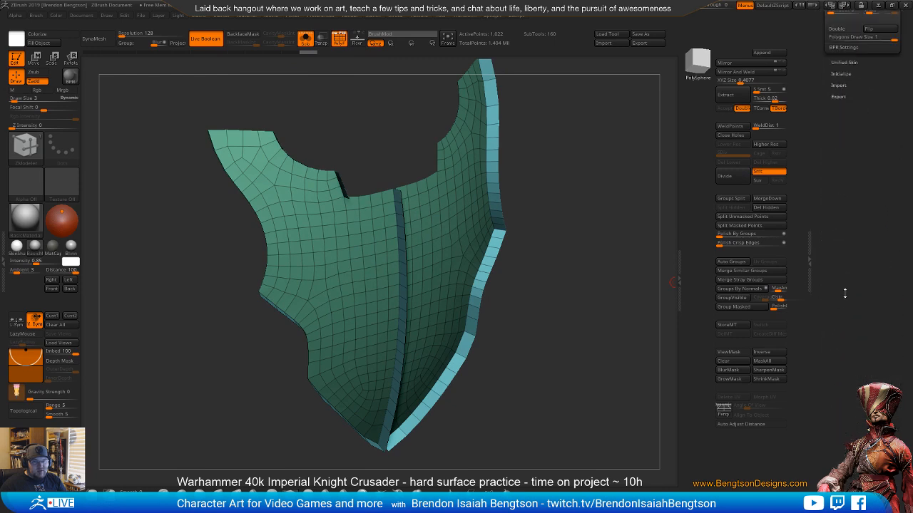
click(870, 372)
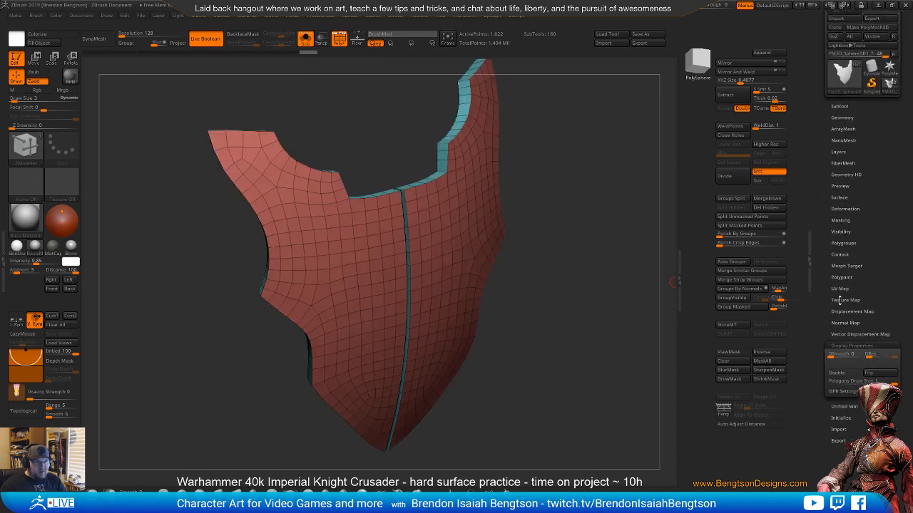
- Set the ZModeler edge action to Slide with the EdgeLoop Partial target for the split front plate's central seam
mouse_move(570, 363)
mouse_down()
mouse_move(588, 314)
mouse_move(591, 338)
mouse_move(546, 273)
mouse_move(370, 247)
mouse_up()
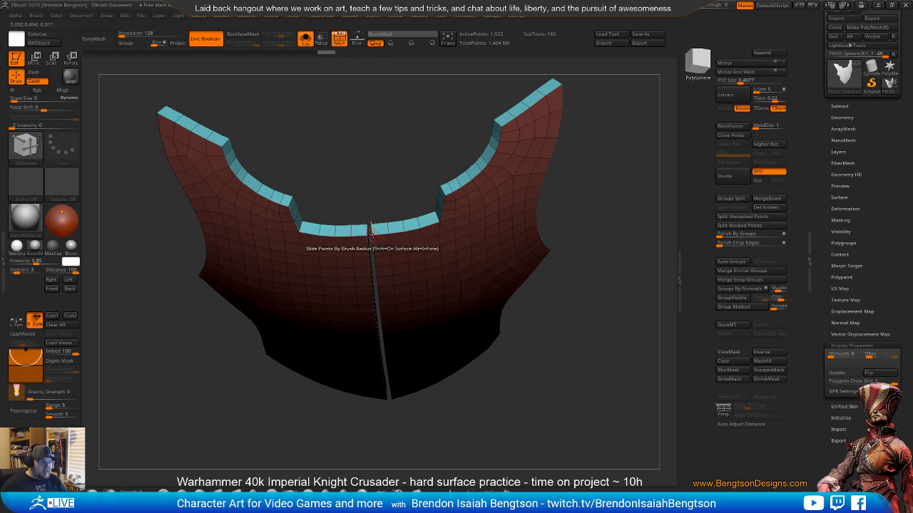
mouse_move(371, 206)
mouse_down()
mouse_move(382, 139)
mouse_move(385, 214)
mouse_up()
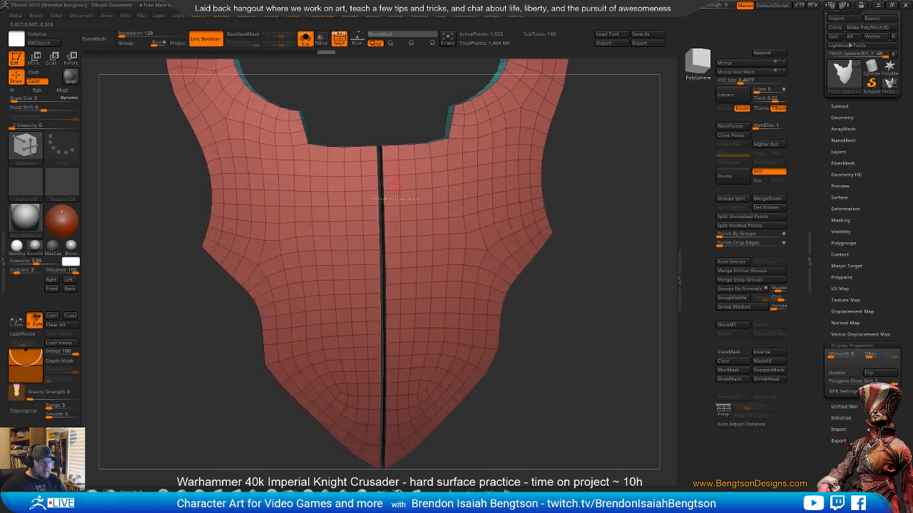
key(space)
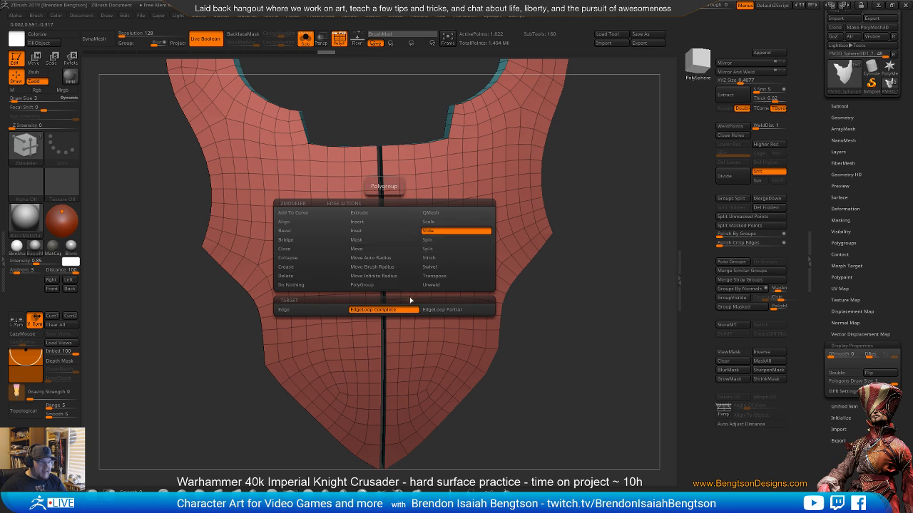
click(442, 311)
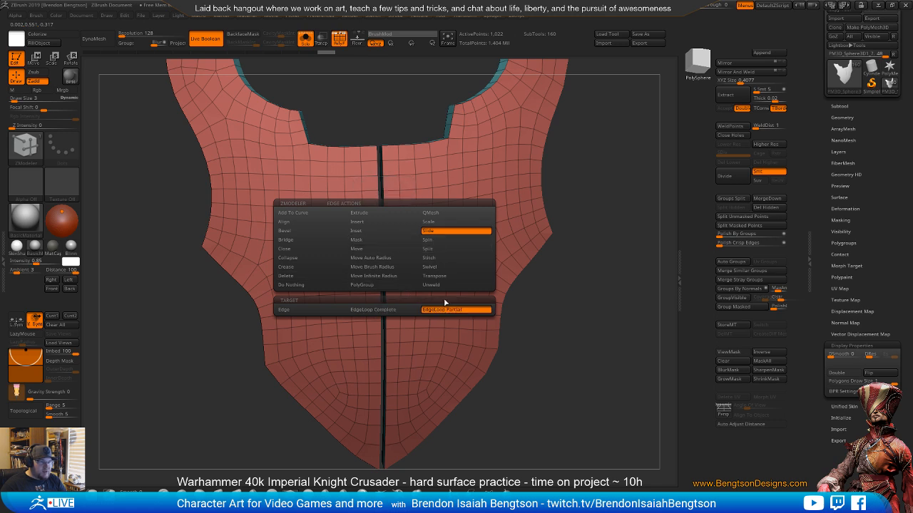
- Try to slide the partial edge loop along the split front plate's central seam
drag(569, 309, 588, 314)
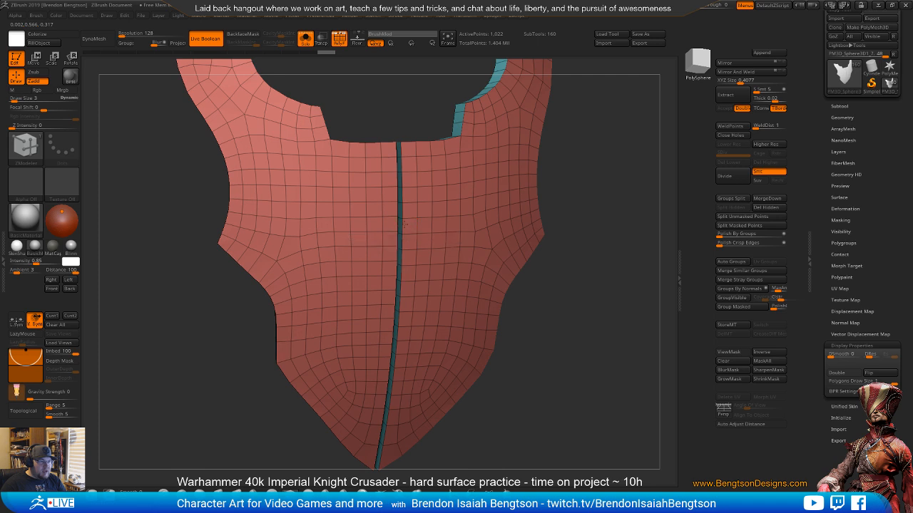
drag(404, 224, 407, 224)
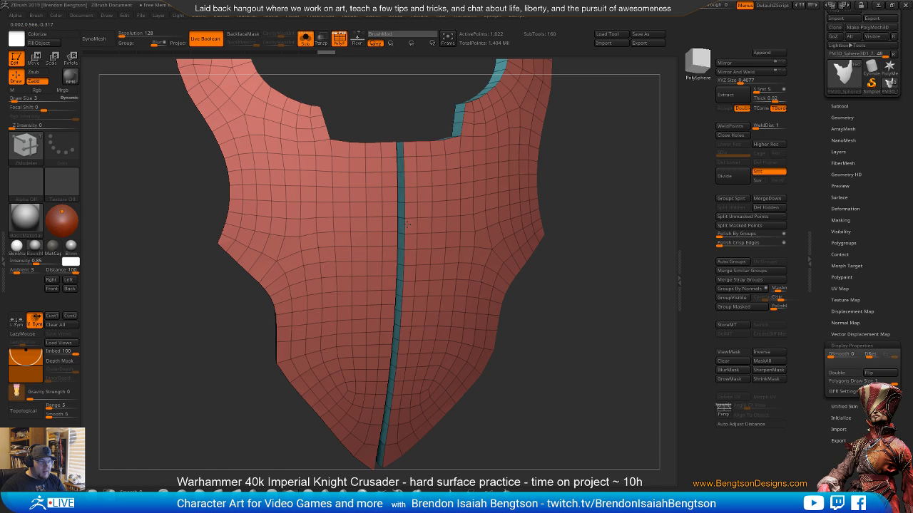
drag(404, 224, 403, 224)
drag(525, 320, 589, 271)
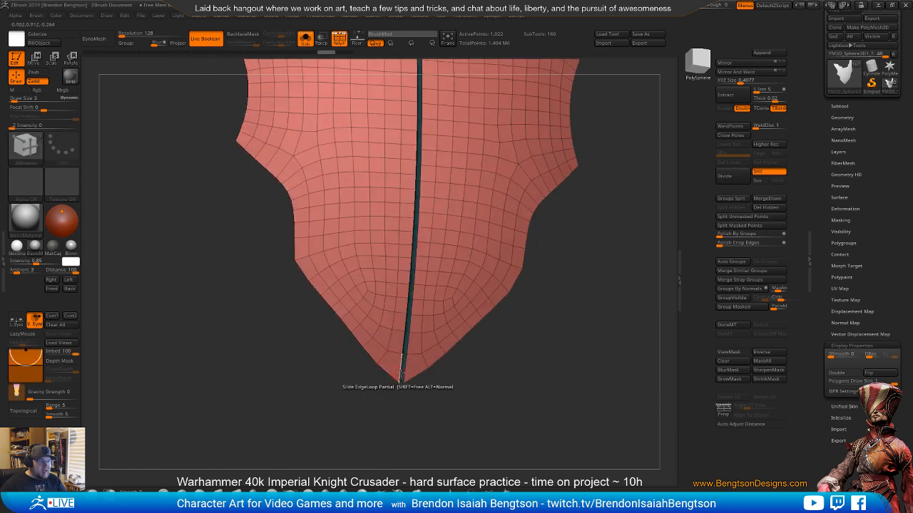
drag(405, 385, 397, 239)
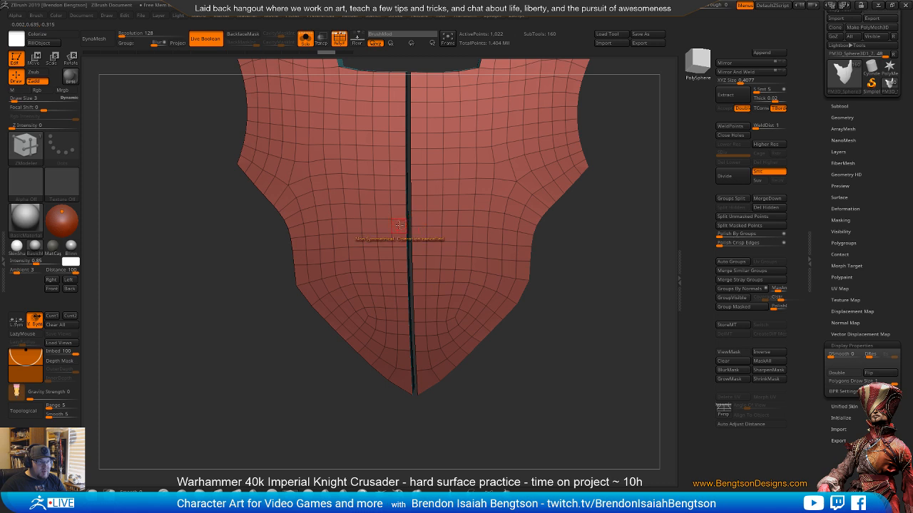
- Mirror and weld the split front plate, and try sliding the seam's full edge loops outward symmetrically
click(734, 72)
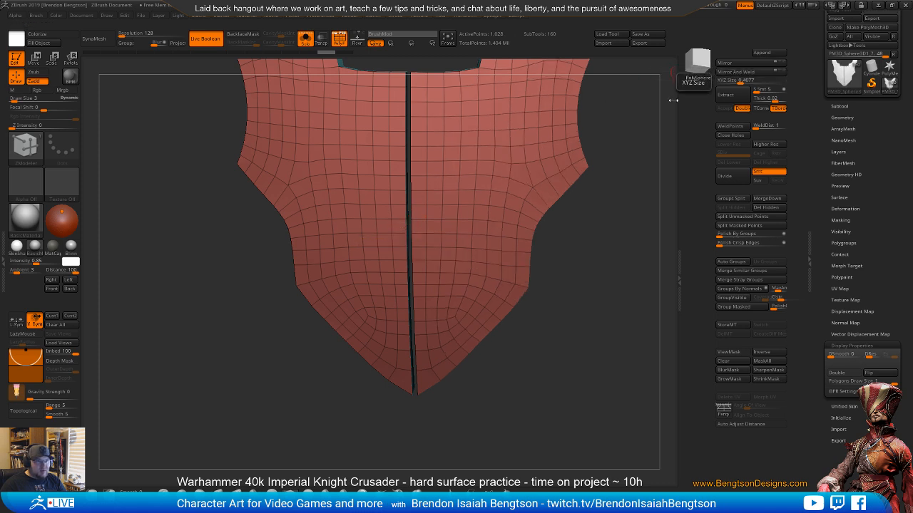
drag(405, 227, 401, 227)
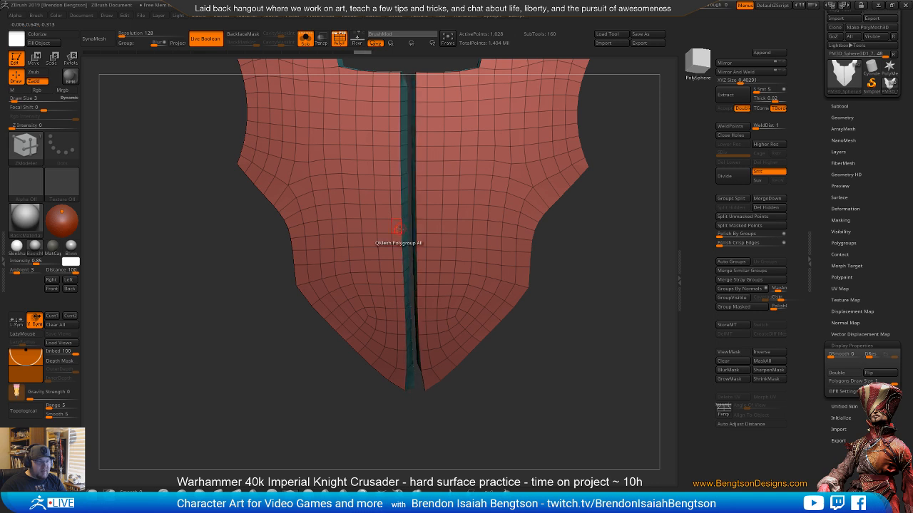
shift+drag(544, 377, 516, 381)
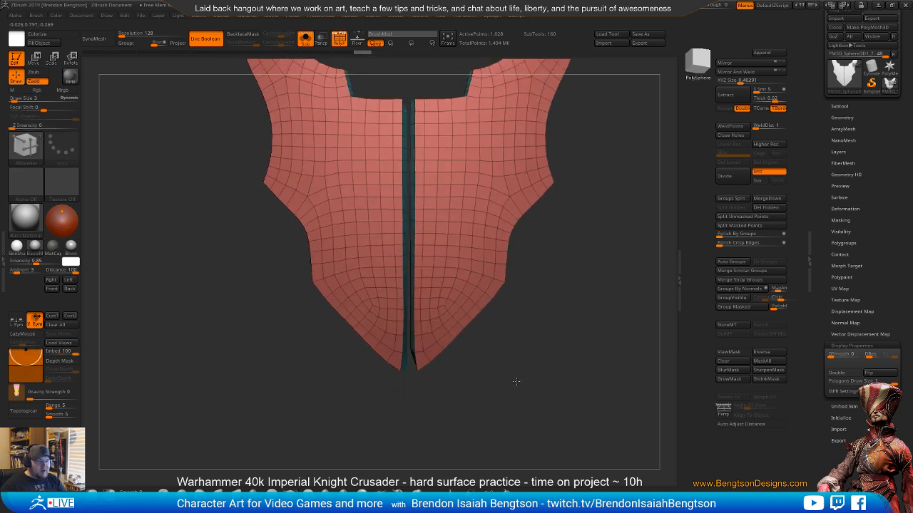
mouse_move(543, 333)
mouse_down()
mouse_move(544, 397)
mouse_move(563, 388)
mouse_move(545, 405)
mouse_move(539, 379)
mouse_up()
drag(551, 336, 547, 286)
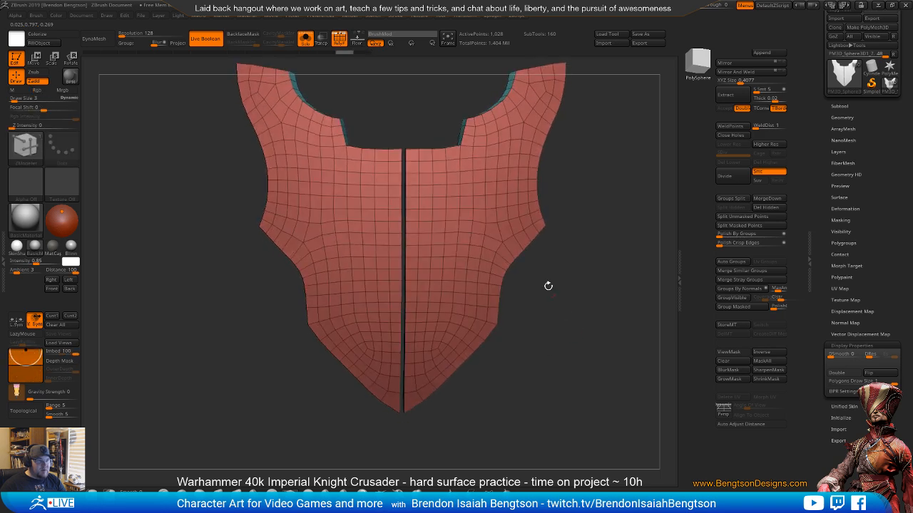
- Mask the seam's upper and lower ends and slide its front edge loops outward to bevel the gap between the halves
key(ctrl)
ctrl+drag(421, 133, 418, 131)
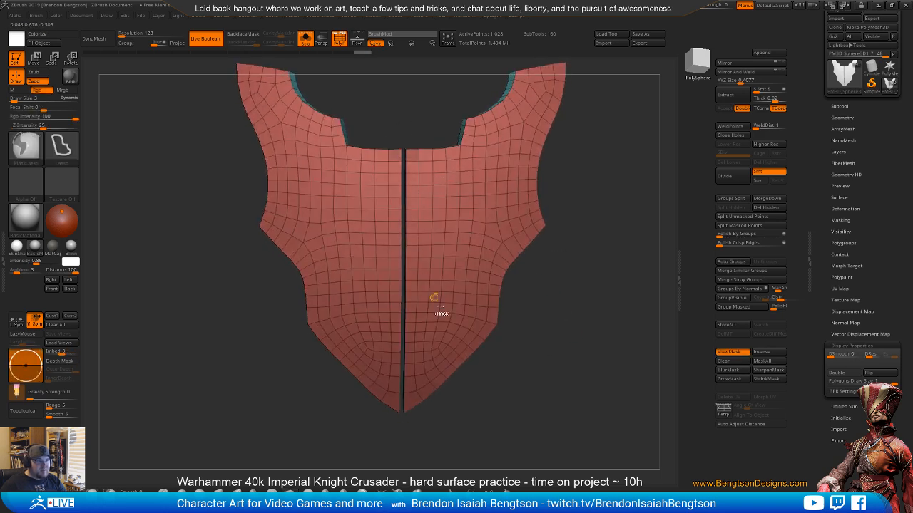
ctrl+drag(411, 407, 391, 414)
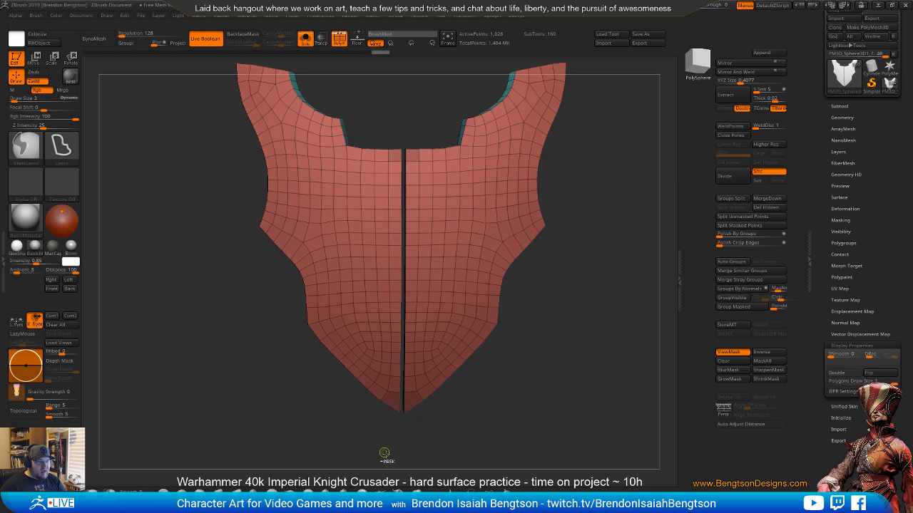
drag(525, 379, 499, 335)
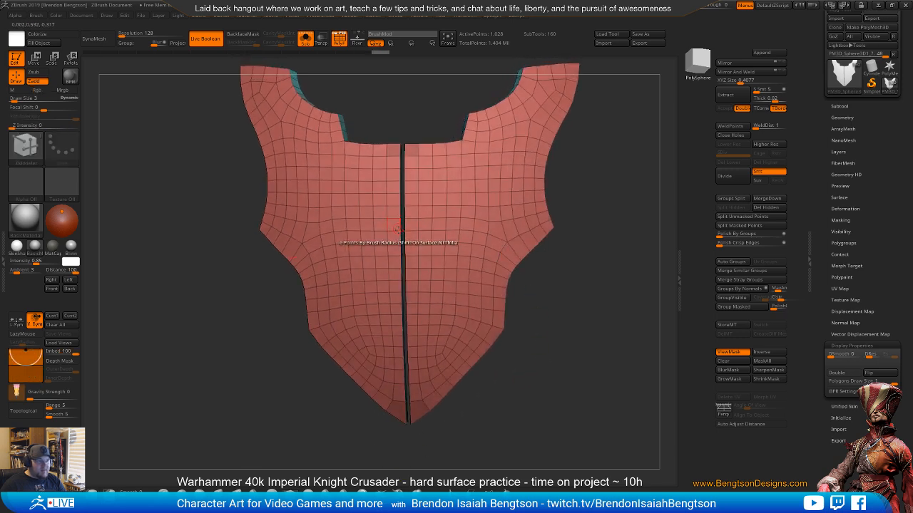
alt+drag(554, 303, 599, 281)
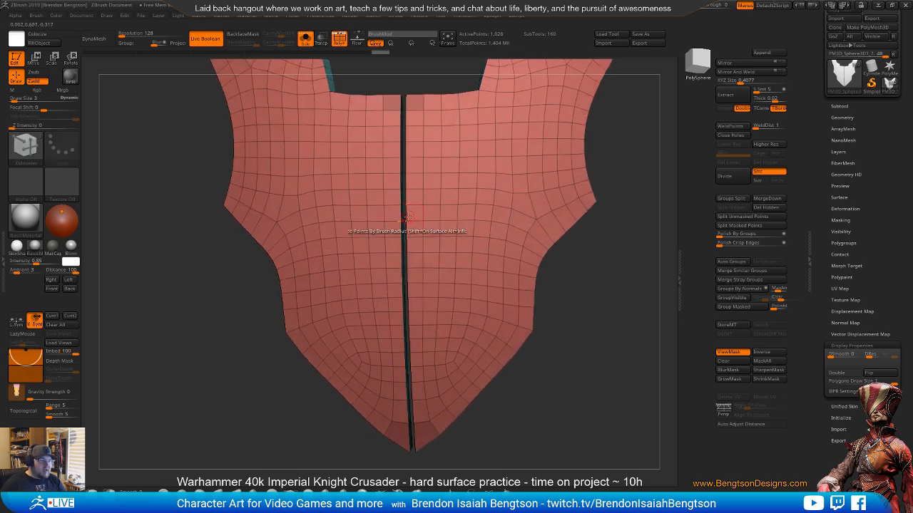
drag(399, 209, 393, 209)
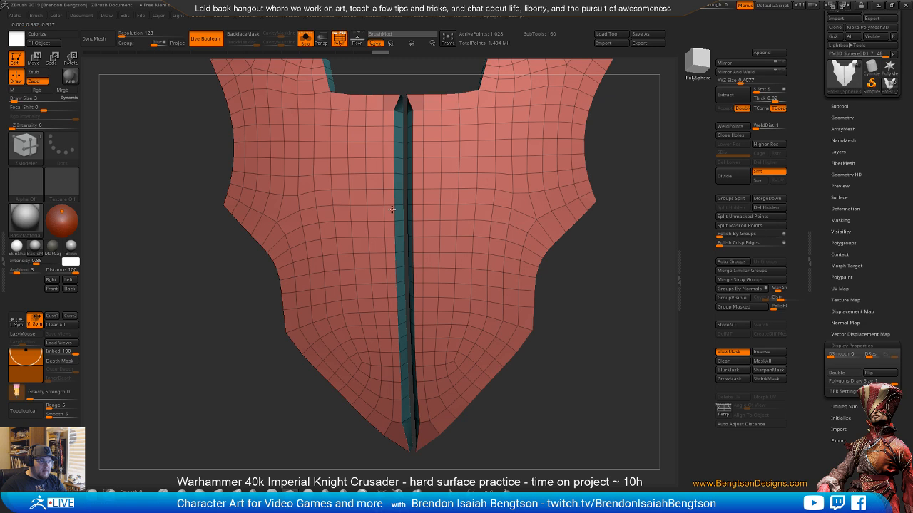
- Slide the seam's points at the plate's lower tip outward with the By Brush Radius target so the bevel runs through the tip
alt+drag(589, 345, 603, 234)
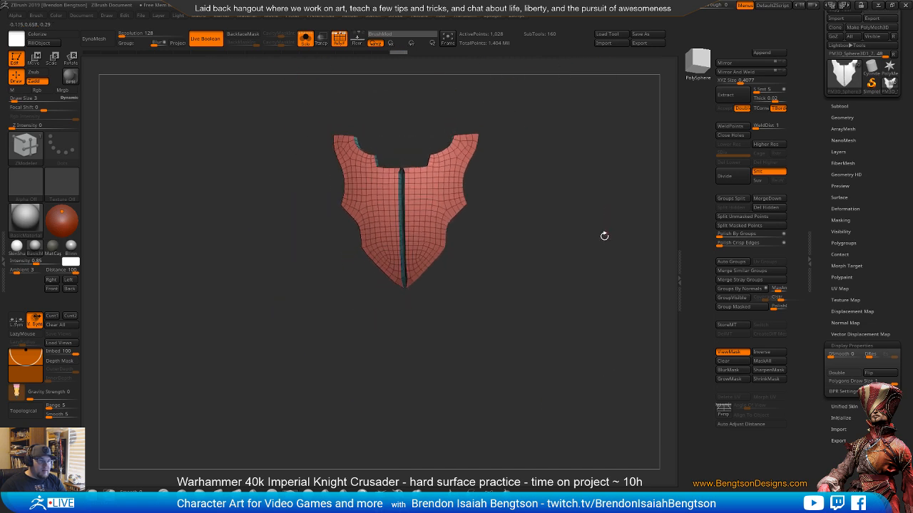
key(shift+f)
mouse_move(566, 310)
mouse_down()
mouse_move(593, 312)
mouse_move(570, 364)
mouse_move(557, 348)
mouse_move(576, 302)
mouse_move(583, 418)
mouse_move(589, 344)
mouse_move(595, 369)
mouse_move(583, 342)
mouse_move(589, 279)
mouse_move(579, 380)
mouse_move(612, 416)
mouse_move(621, 371)
mouse_up()
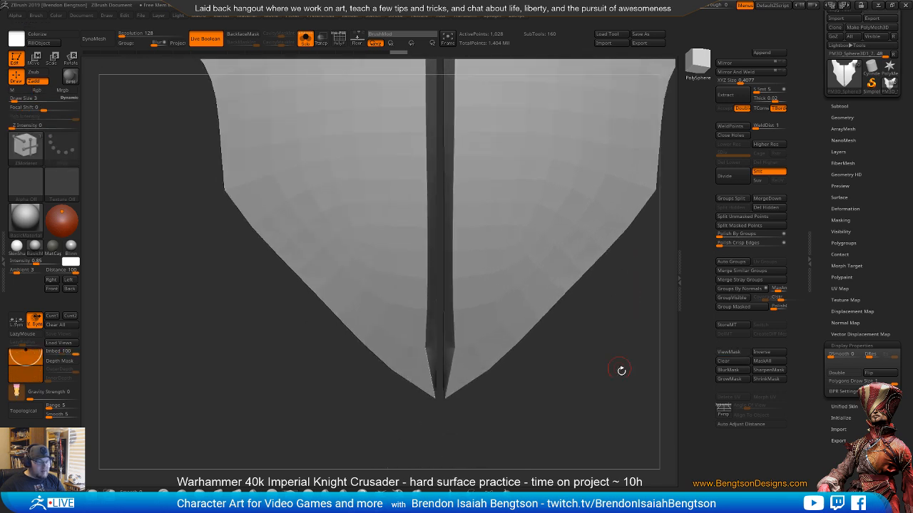
key(space)
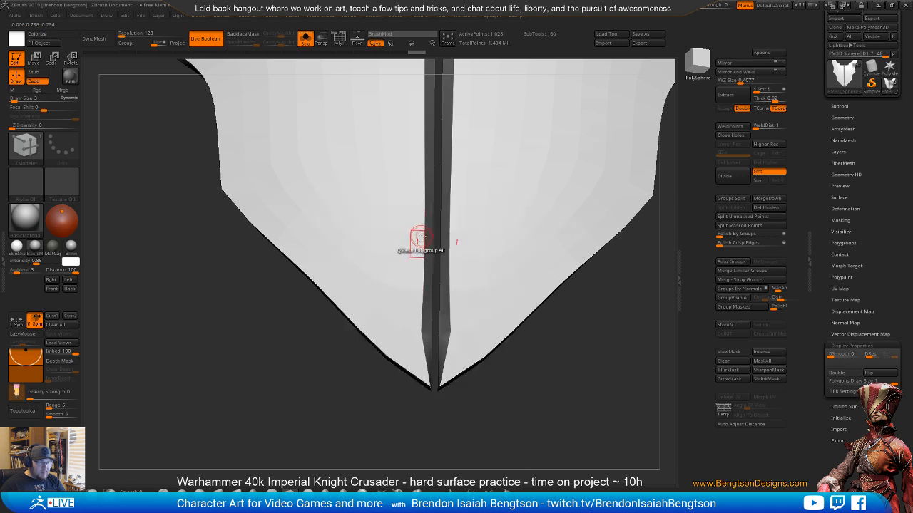
key(shift+f)
key(space)
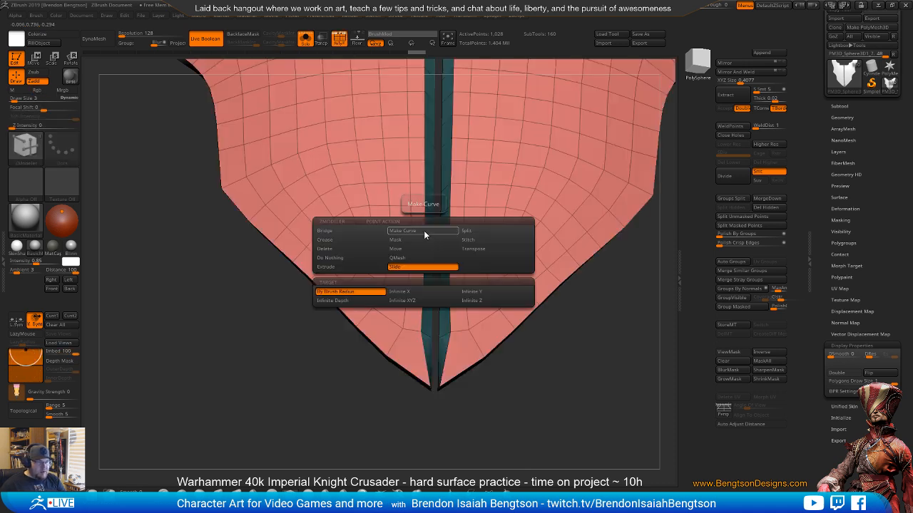
click(428, 270)
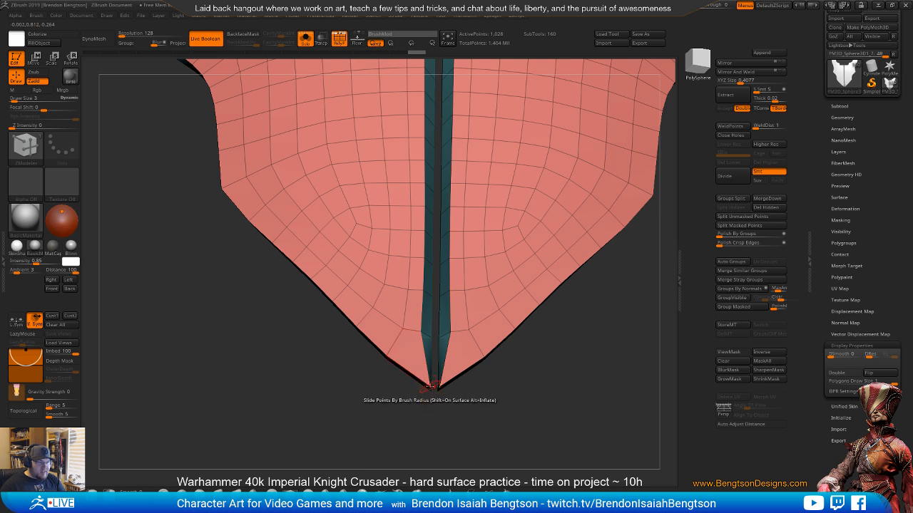
drag(425, 376, 417, 373)
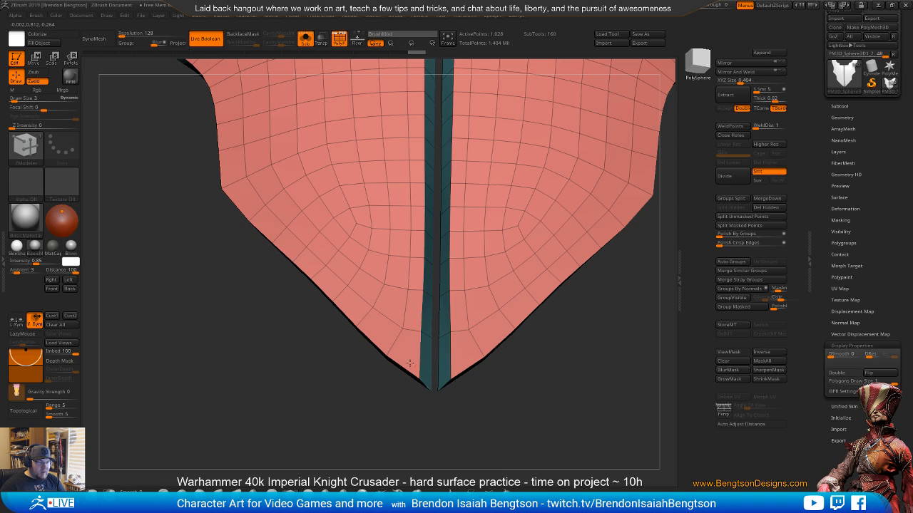
- Slide the seam's upper corner points outward in line with the bevel and undo the excess last slide
drag(409, 425, 435, 162)
alt+right_drag(436, 163, 430, 480)
right_drag(399, 317, 383, 342)
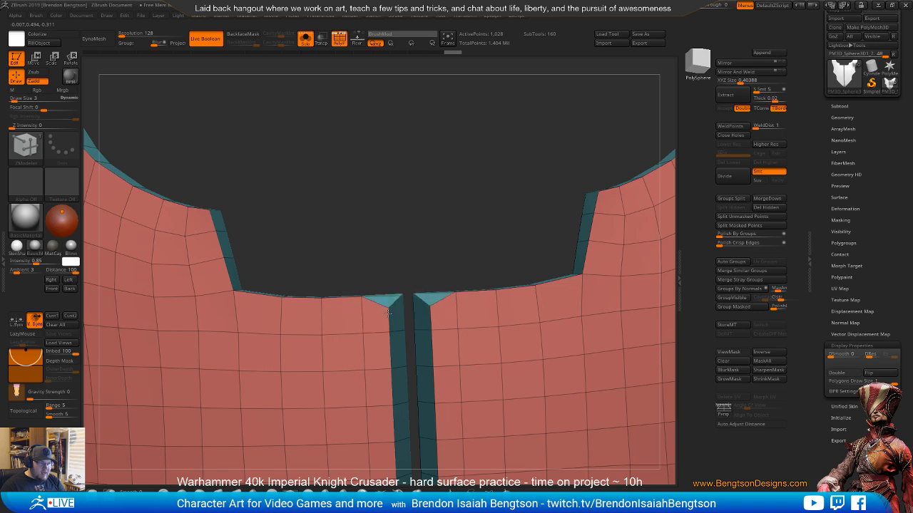
key(ctrl+z)
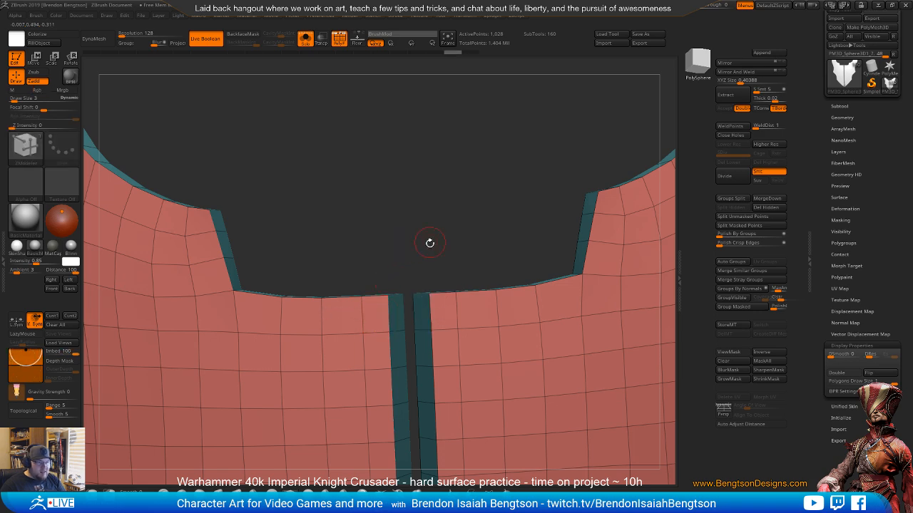
- Show the whole model again without polyframe and examine the bevelled front plate from the front and side
alt+drag(429, 243, 403, 176)
shift+drag(405, 216, 400, 179)
mouse_move(532, 317)
alt+mouse_down()
mouse_move(518, 240)
mouse_move(521, 309)
mouse_move(508, 302)
mouse_move(500, 317)
mouse_move(518, 314)
mouse_move(528, 291)
mouse_move(507, 310)
mouse_move(507, 199)
alt+mouse_up()
key(shift+f)
key(alt+s)
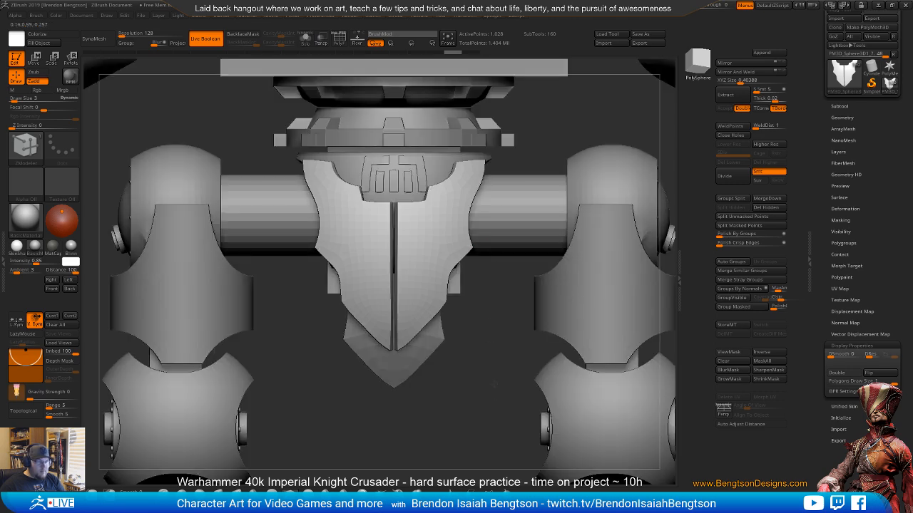
alt+drag(494, 383, 521, 215)
alt+drag(578, 303, 564, 388)
drag(564, 388, 390, 303)
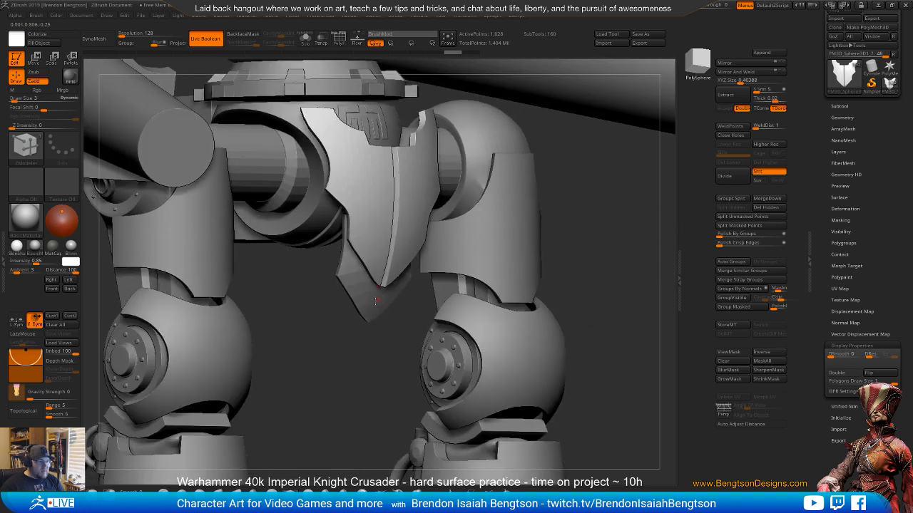
- Select the lower plate behind the split front plate and turn on perspective to examine it with the legs
alt+click(375, 300)
drag(356, 369, 356, 428)
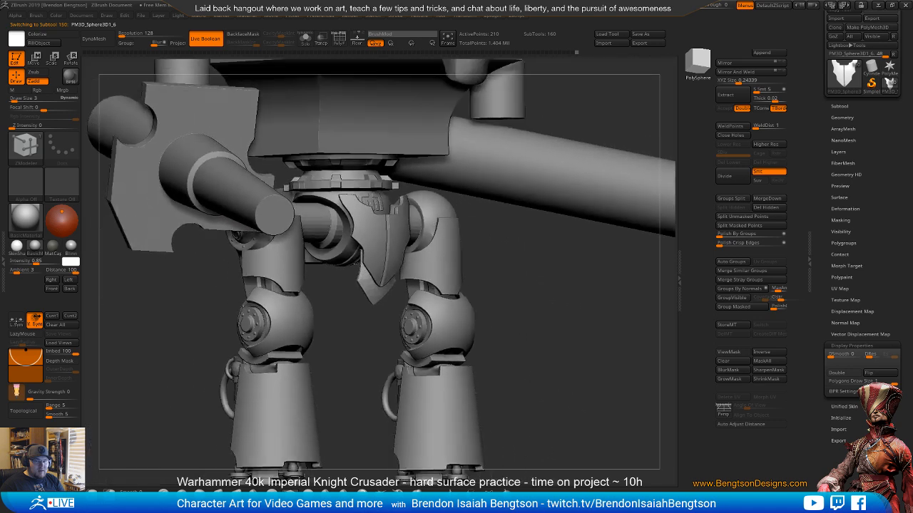
drag(357, 262, 357, 241)
drag(612, 368, 592, 315)
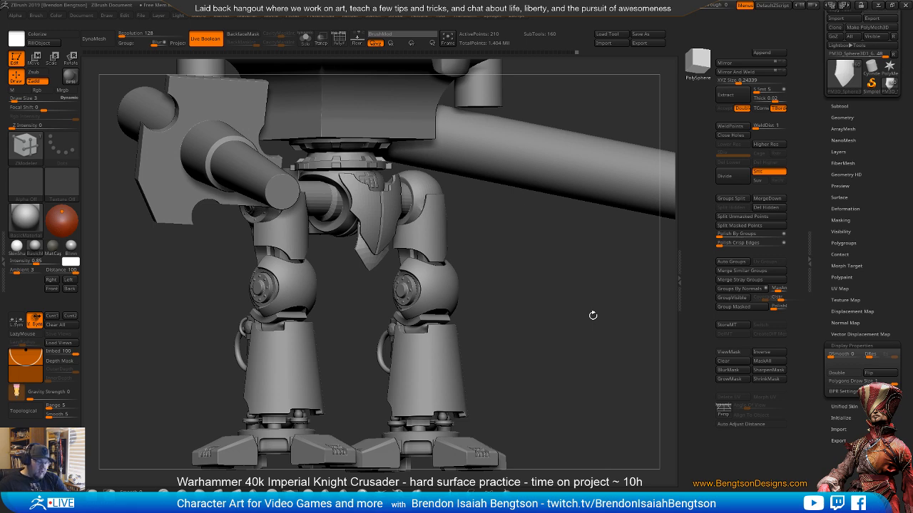
key(p)
drag(556, 364, 576, 307)
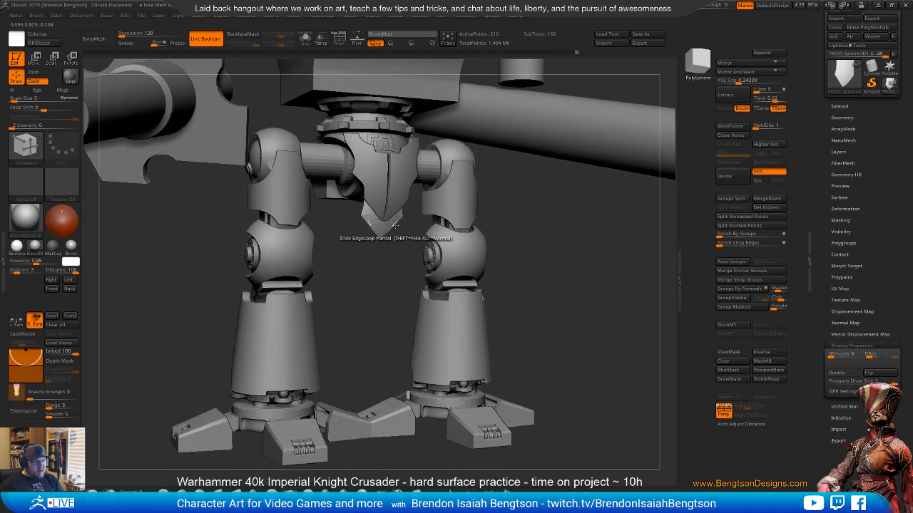
key(space)
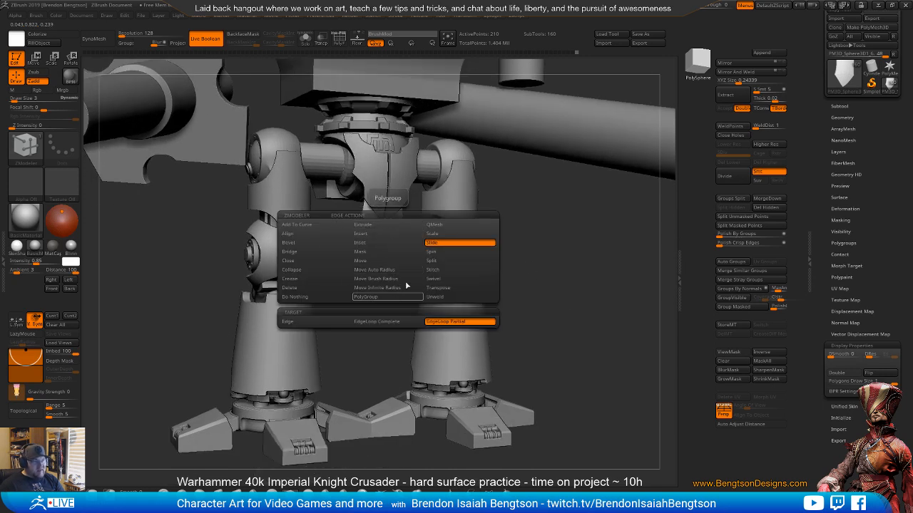
click(372, 252)
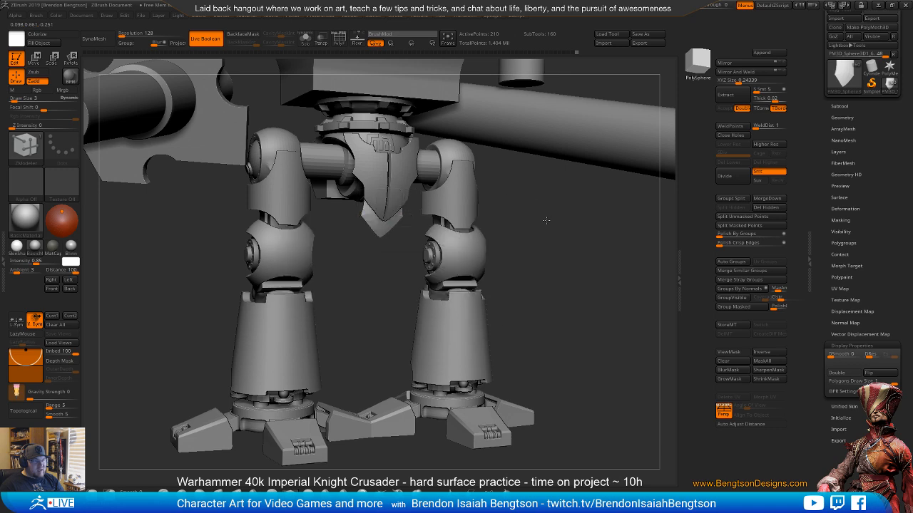
ctrl+right_drag(372, 251, 420, 447)
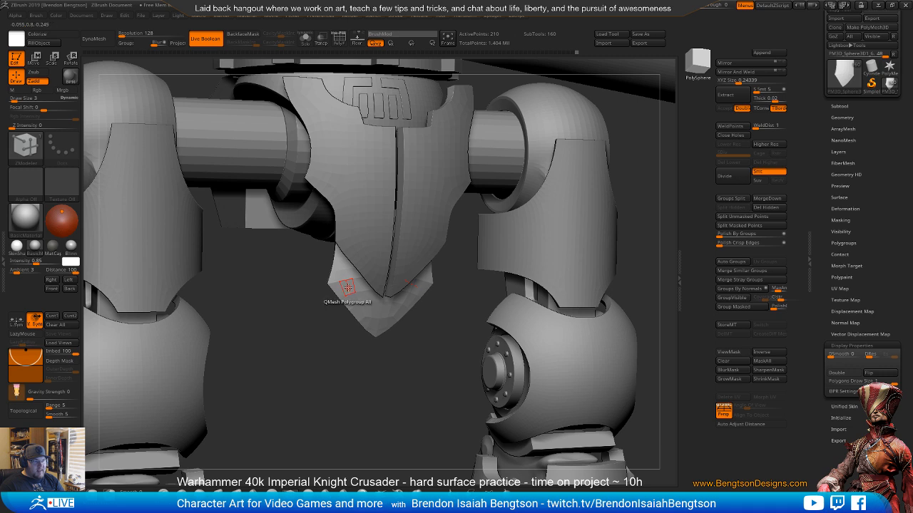
key(space)
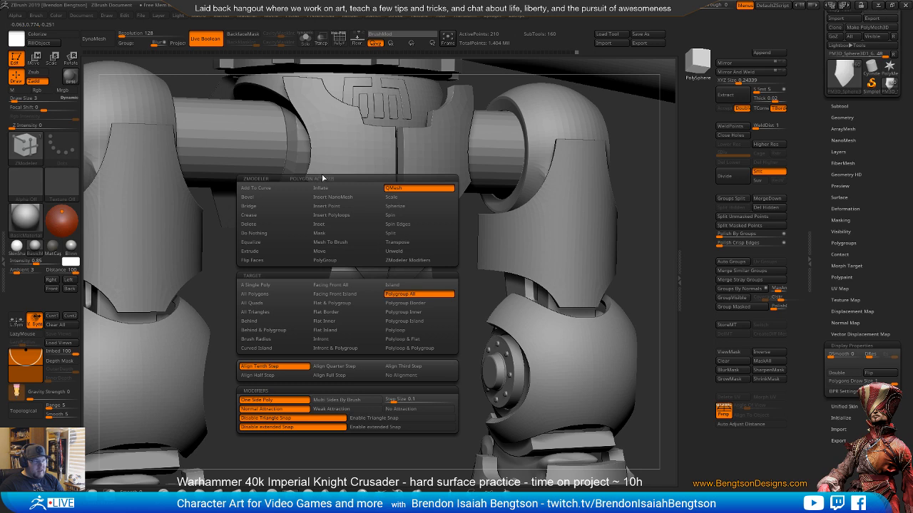
key(space)
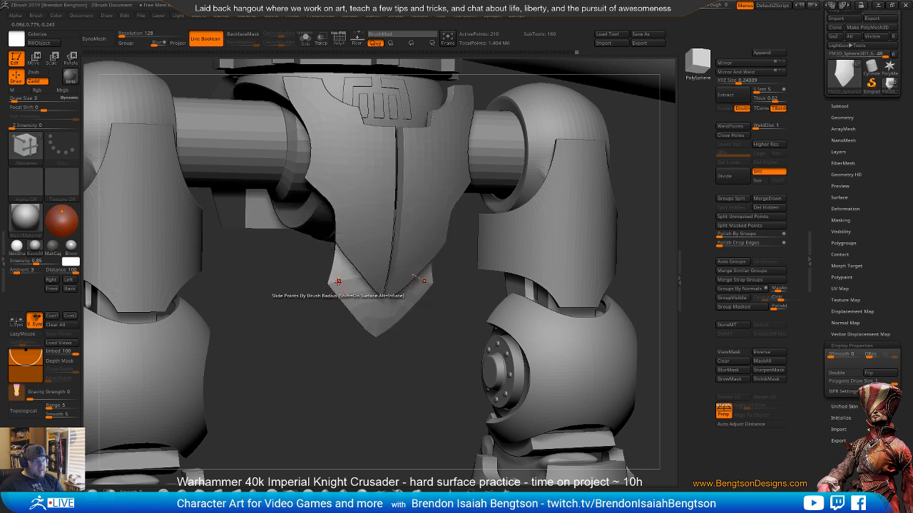
key(space)
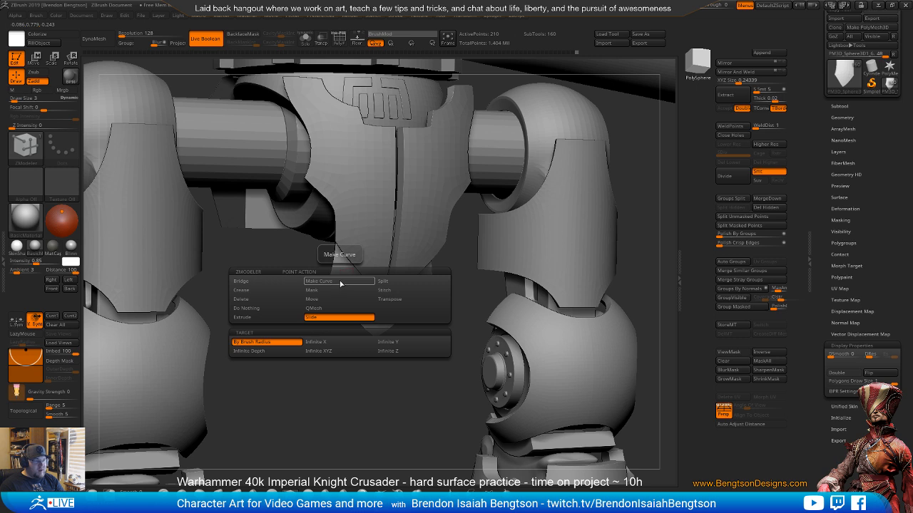
key(space)
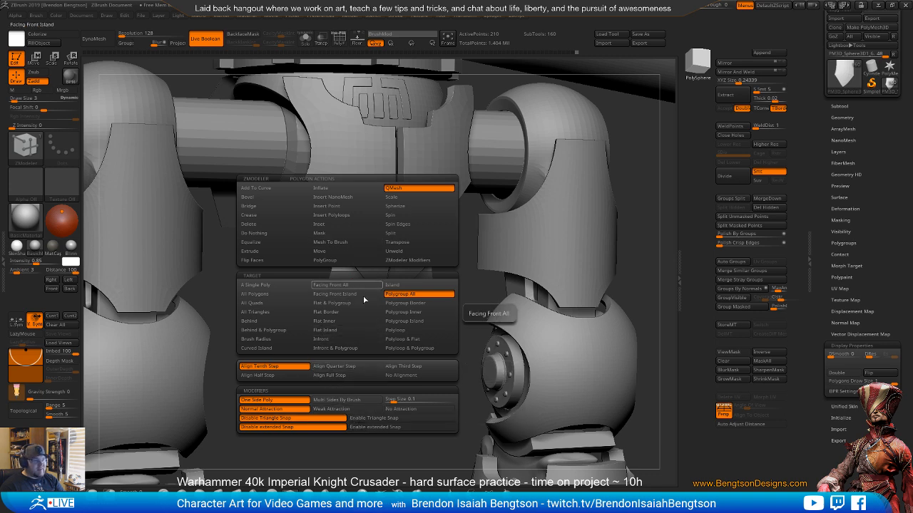
drag(454, 340, 381, 336)
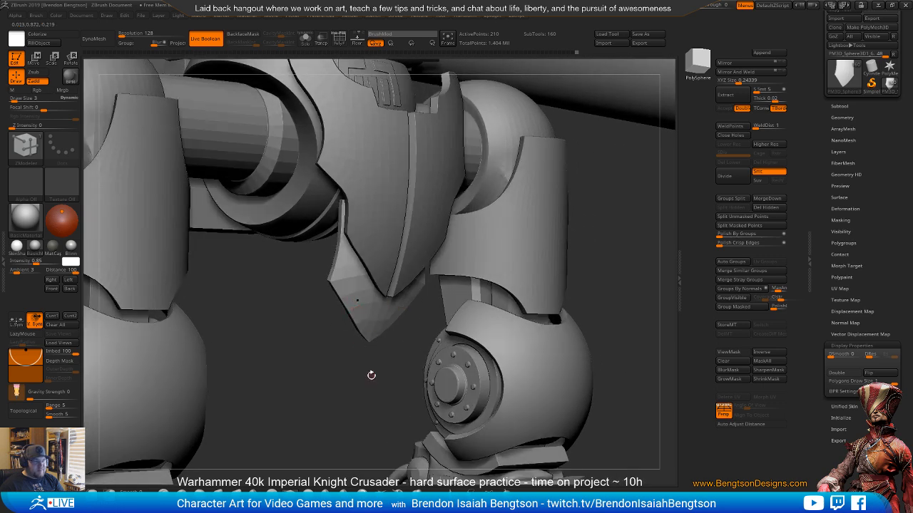
- Undo the lower plate's thickness and isolate the plate with its polyframe shown
key(ctrl+z)
mouse_move(345, 369)
mouse_down()
mouse_move(417, 372)
mouse_move(353, 375)
mouse_up()
key(alt+s)
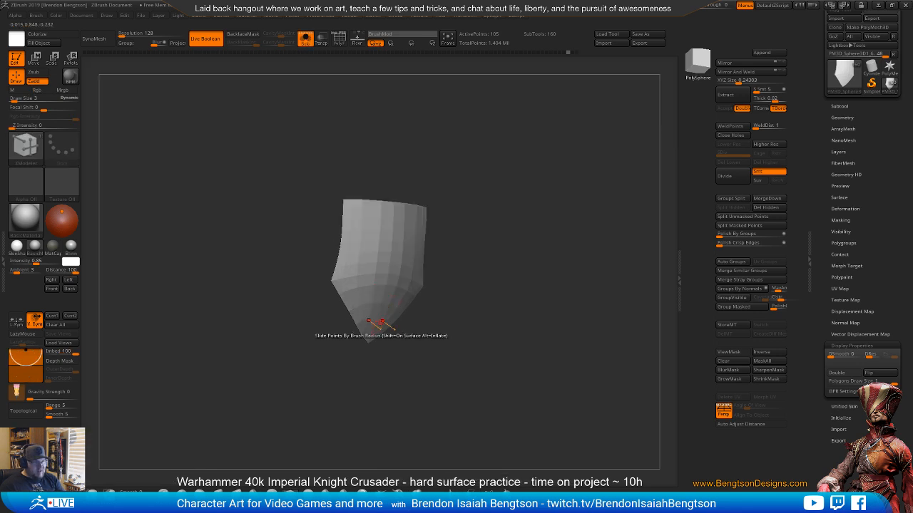
key(shift+f)
drag(390, 369, 392, 377)
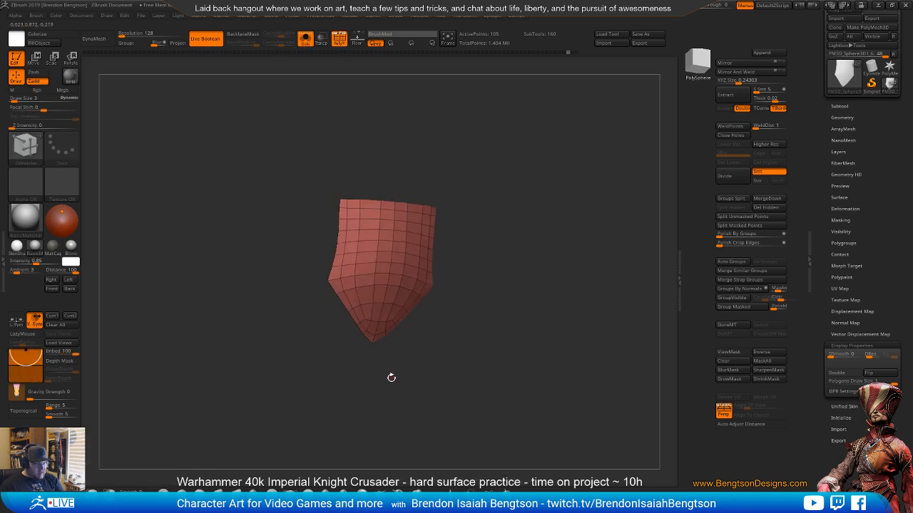
- Undo the lower plate's earlier loop reductions to restore its denser mesh, and show the whole model without polyframe
key(ctrl+z)
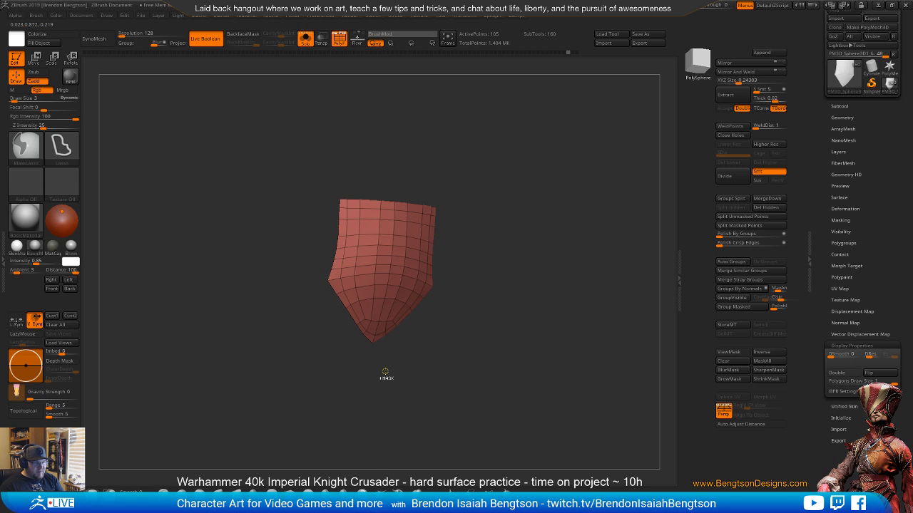
key(ctrl+z)
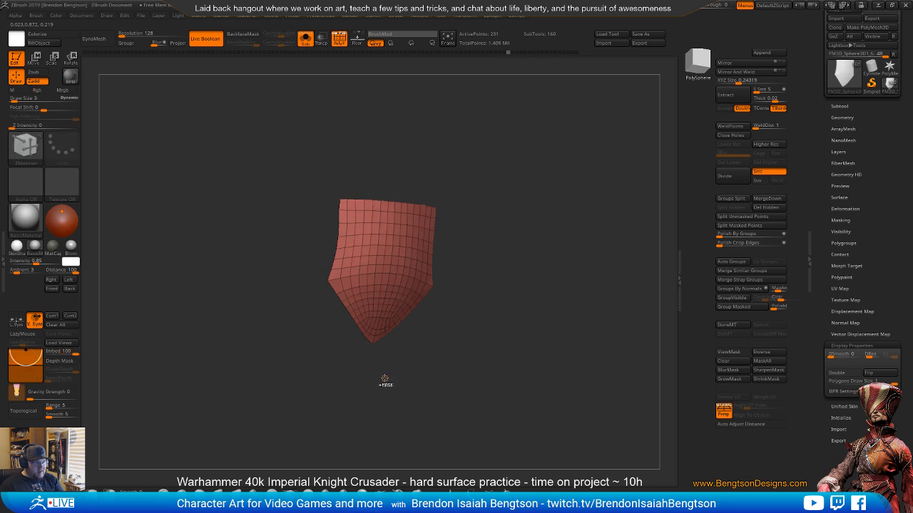
key(ctrl+z)
key(ctrl+z)
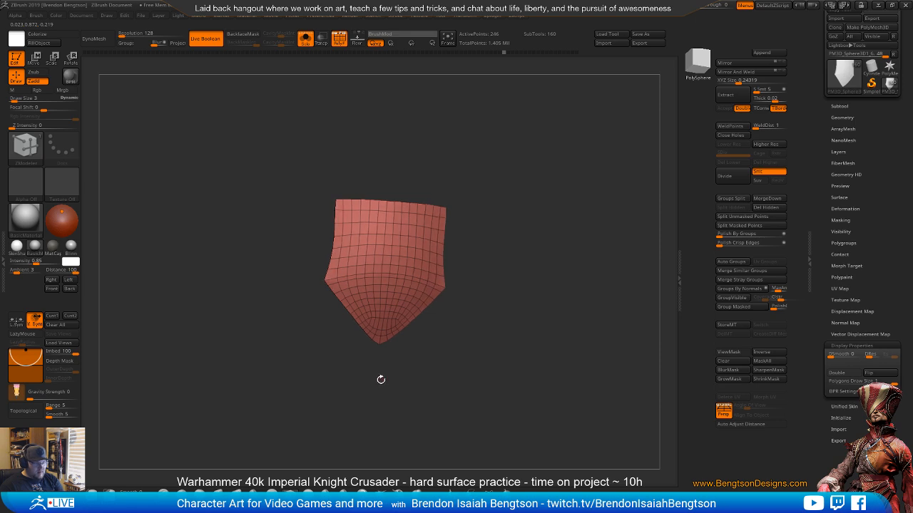
key(alt+s)
key(shift+f)
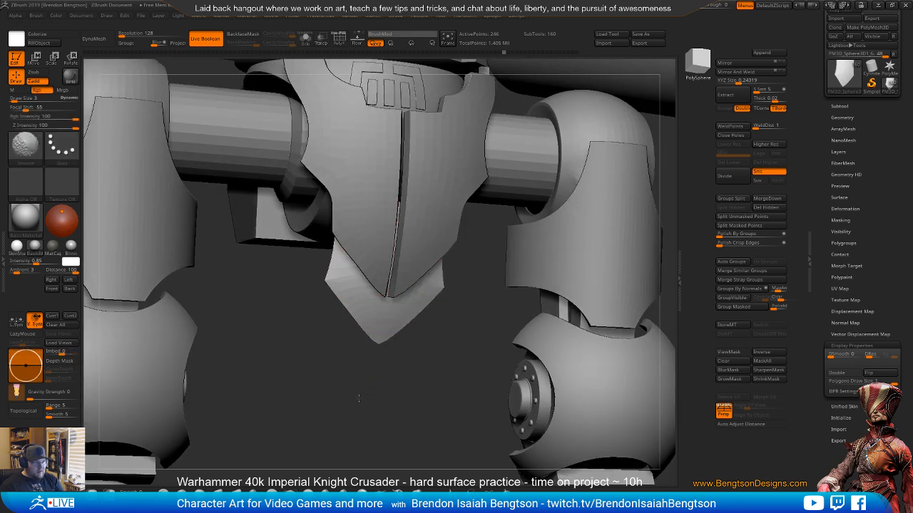
- Save the current work to disk and view the lower plate from the side
drag(369, 387, 342, 341)
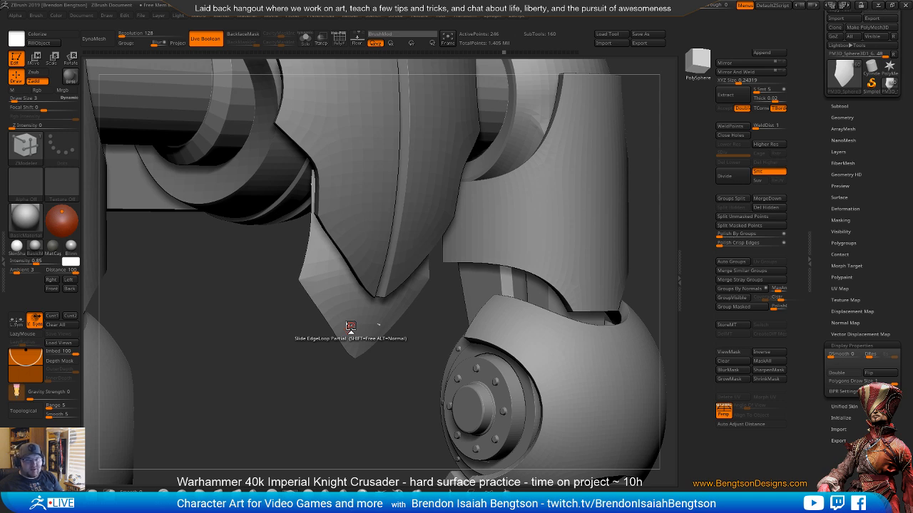
key(ctrl+s)
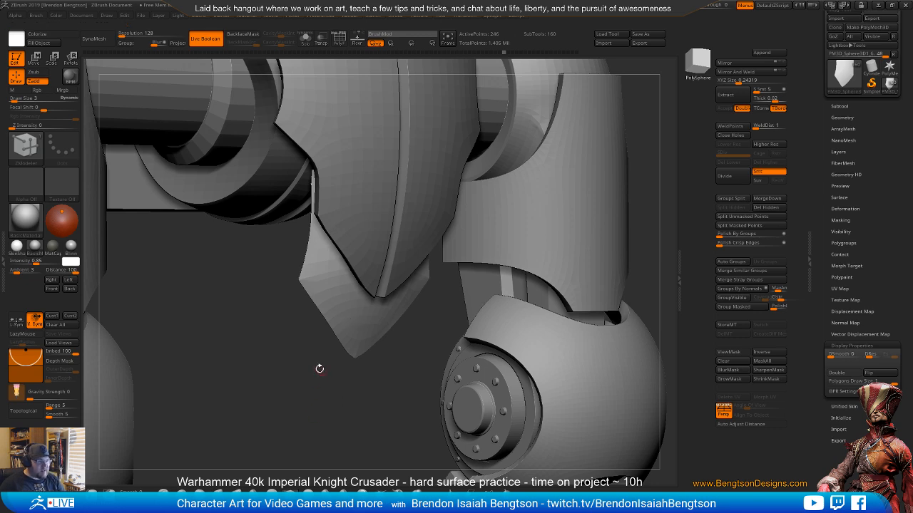
drag(323, 412, 314, 395)
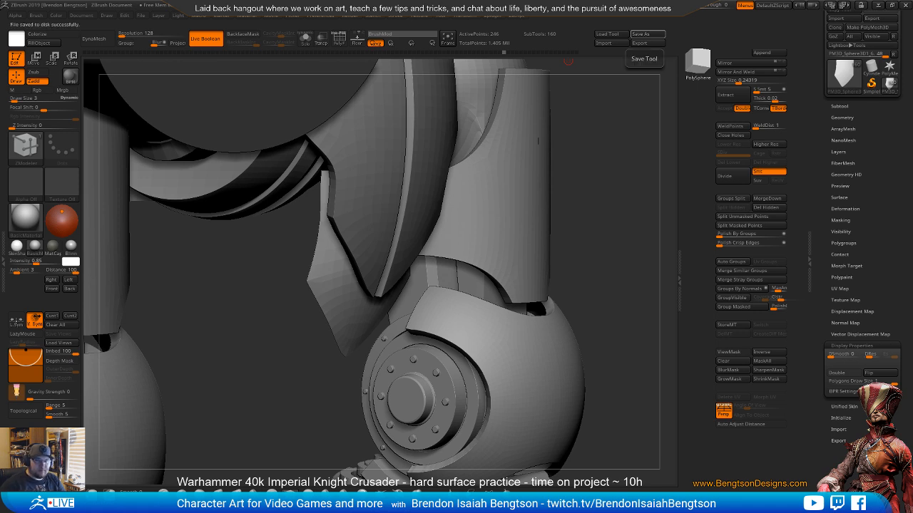
- Thicken the lower plate by extruding its whole surface with QMesh on the Polygroup All target
alt+drag(294, 352, 253, 347)
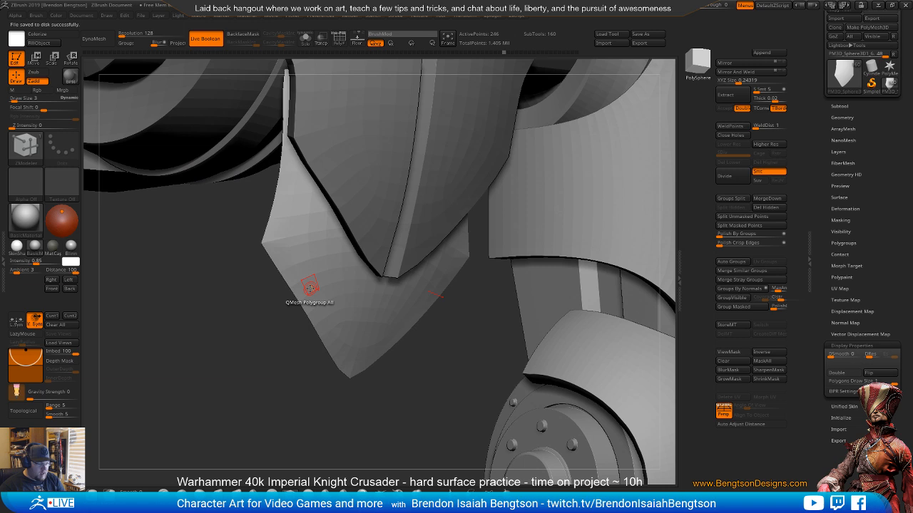
key(shift)
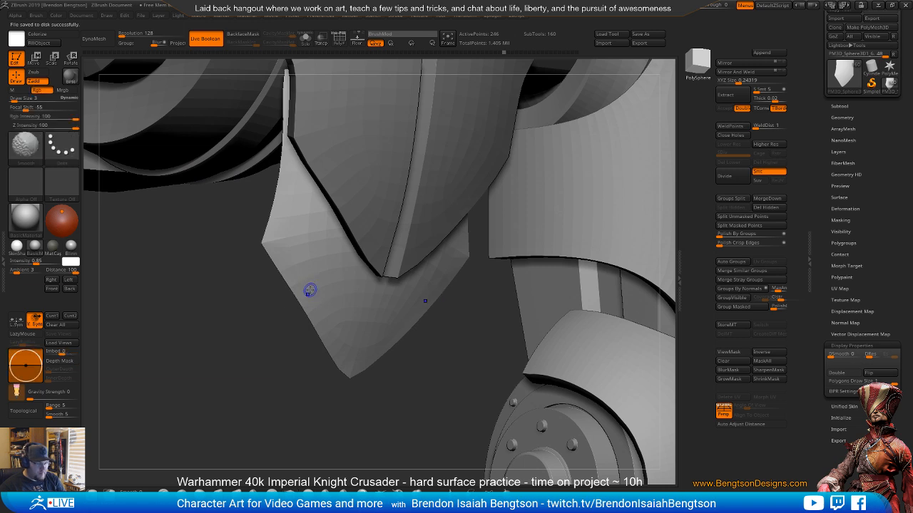
key(shift+f)
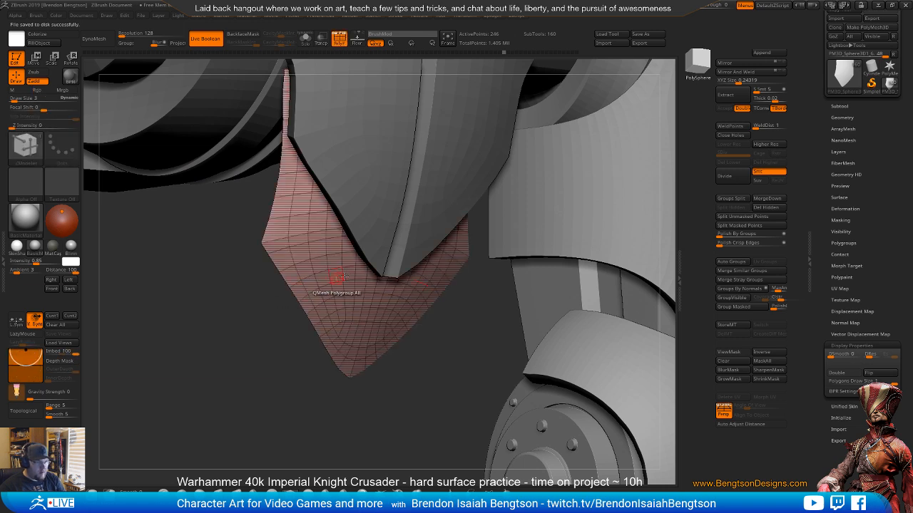
click(318, 249)
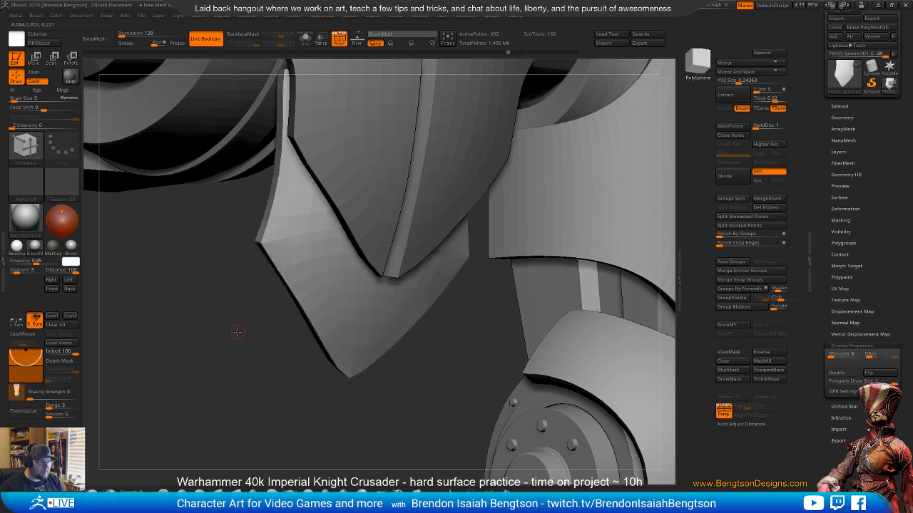
right_drag(316, 245, 246, 329)
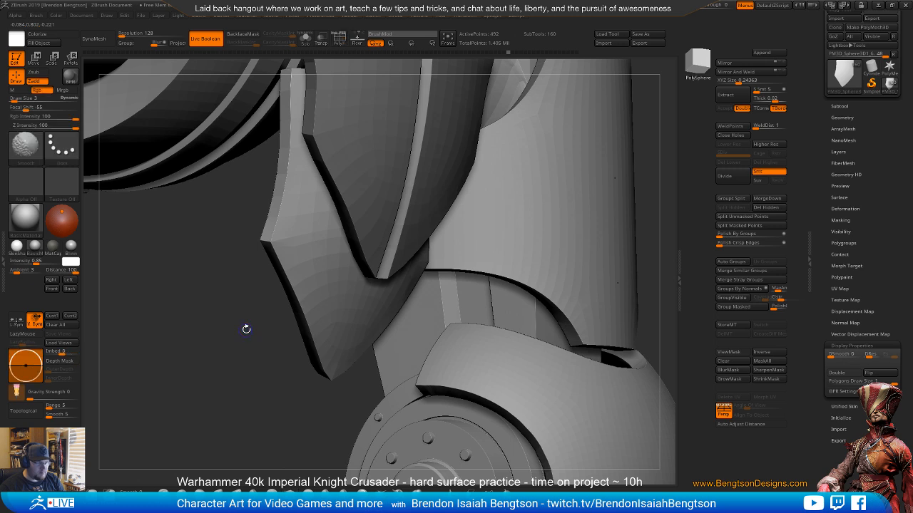
- Show the polyframe on the thickened lower plate and regroup the plate into a single polygroup
key(shift+ctrl+s)
drag(273, 311, 516, 296)
drag(559, 250, 513, 296)
key(shift+f)
key(shift+ctrl+s)
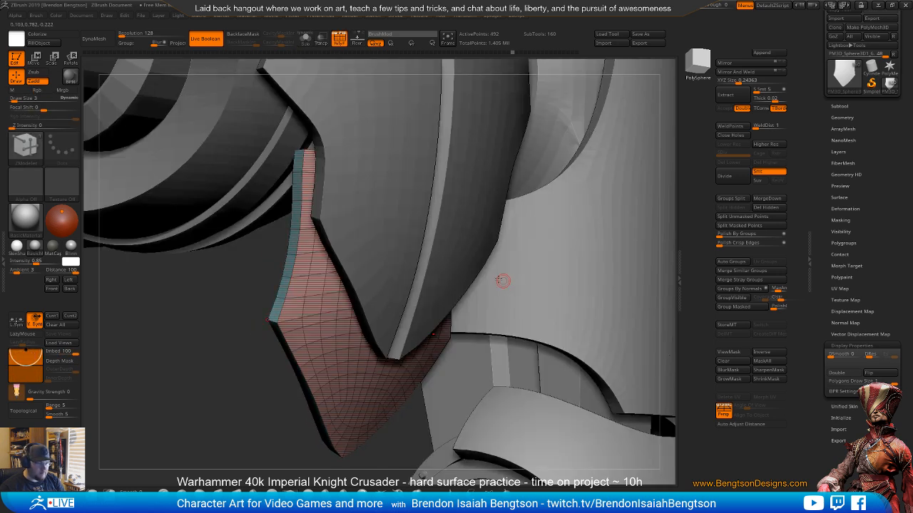
drag(87, 186, 492, 385)
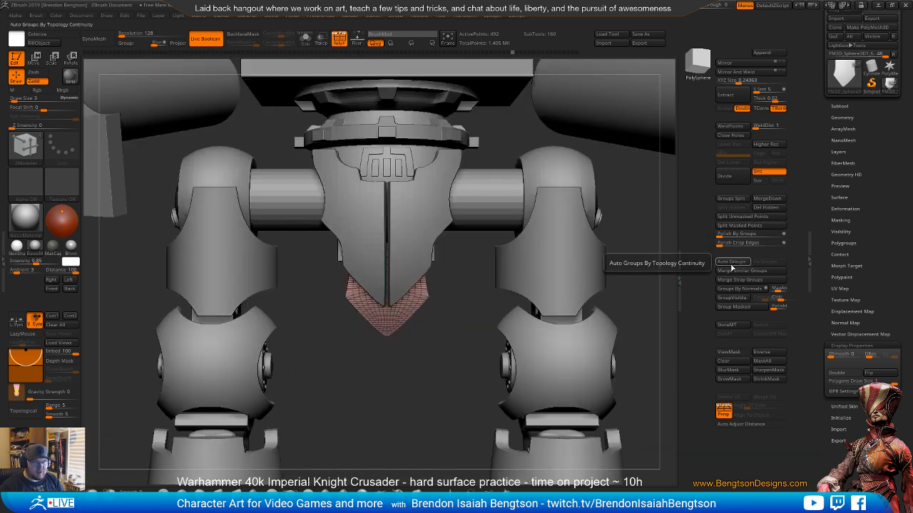
click(736, 312)
drag(646, 321, 371, 323)
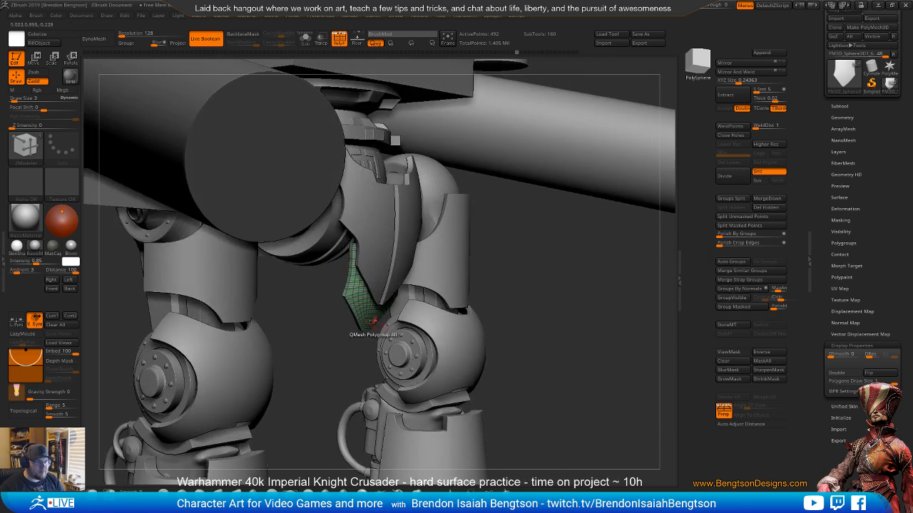
- Select the split front plate, switch to the ClayBuildup brush and regroup both halves into one polygroup
alt+click(383, 246)
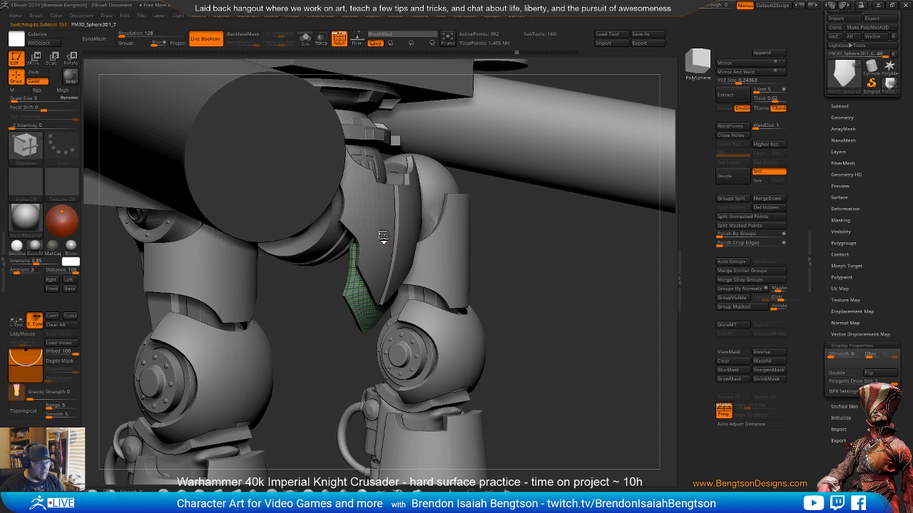
key(b)
key(c)
key(b)
alt+drag(534, 283, 534, 284)
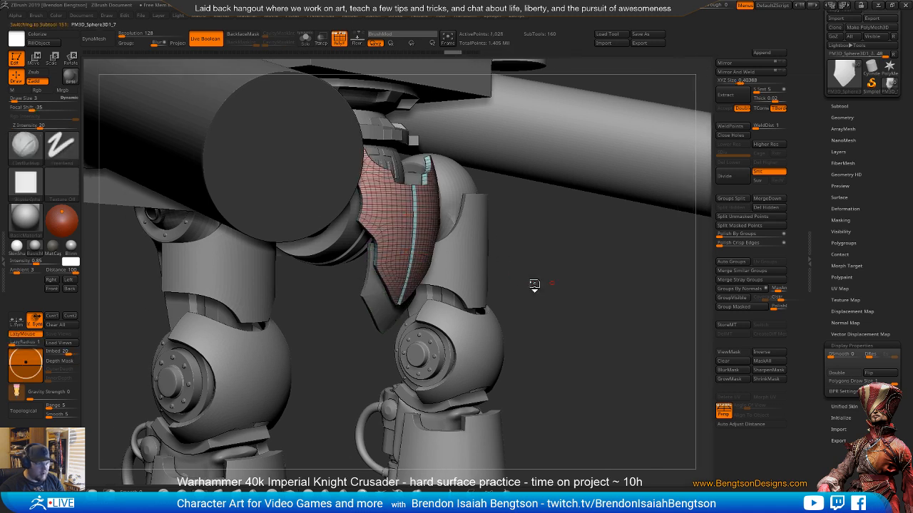
click(731, 262)
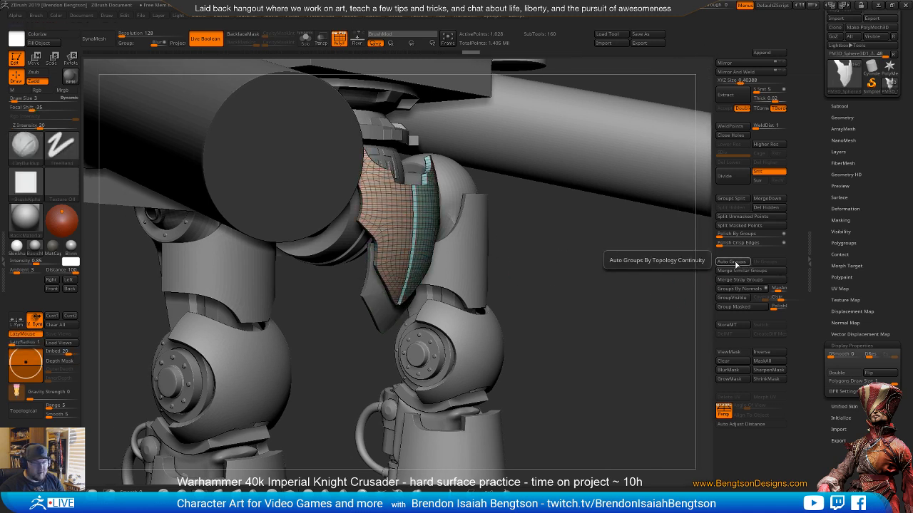
mouse_move(586, 324)
mouse_down()
mouse_move(621, 326)
mouse_move(585, 321)
mouse_up()
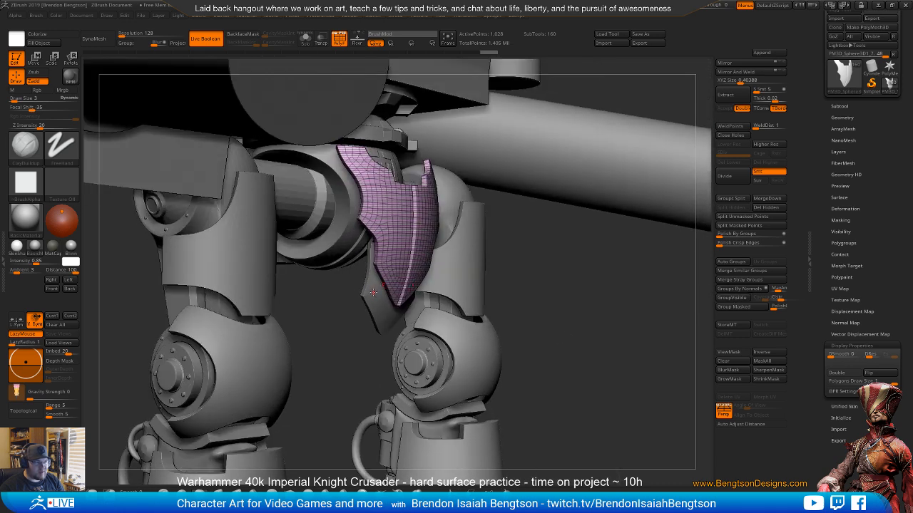
- Select the lower waist plate and nudge it slightly forward, closer behind the split front plate
drag(556, 300, 611, 306)
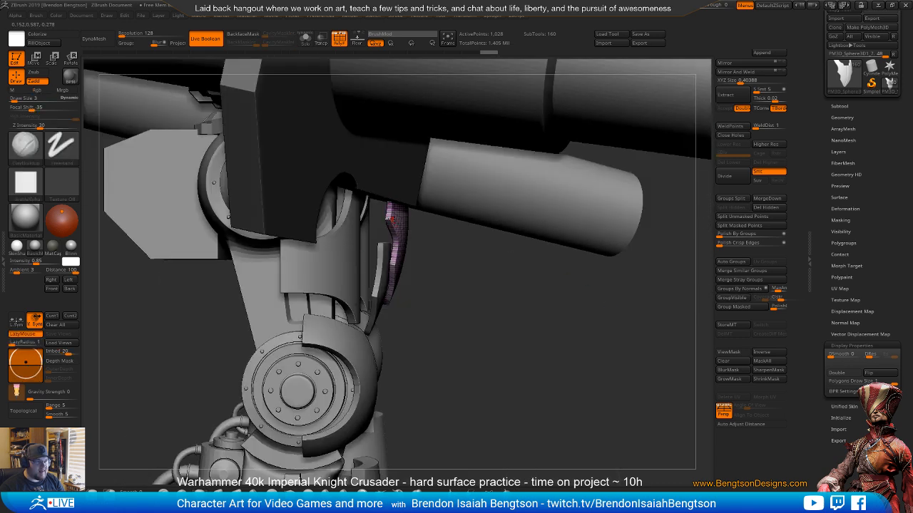
alt+click(385, 271)
key(e)
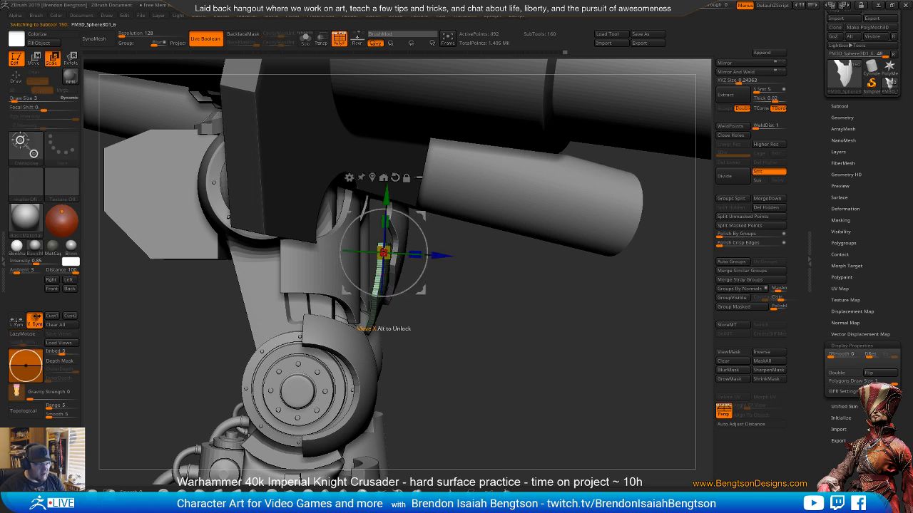
key(w)
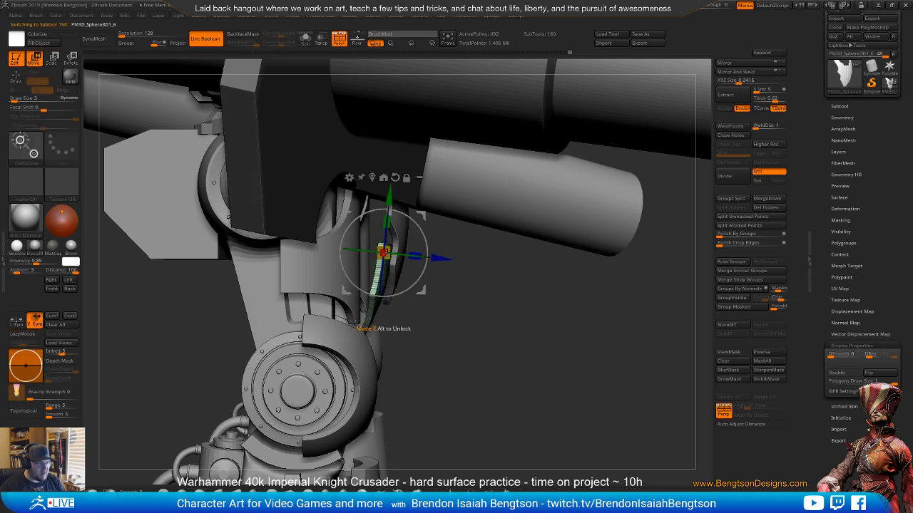
drag(385, 251, 387, 251)
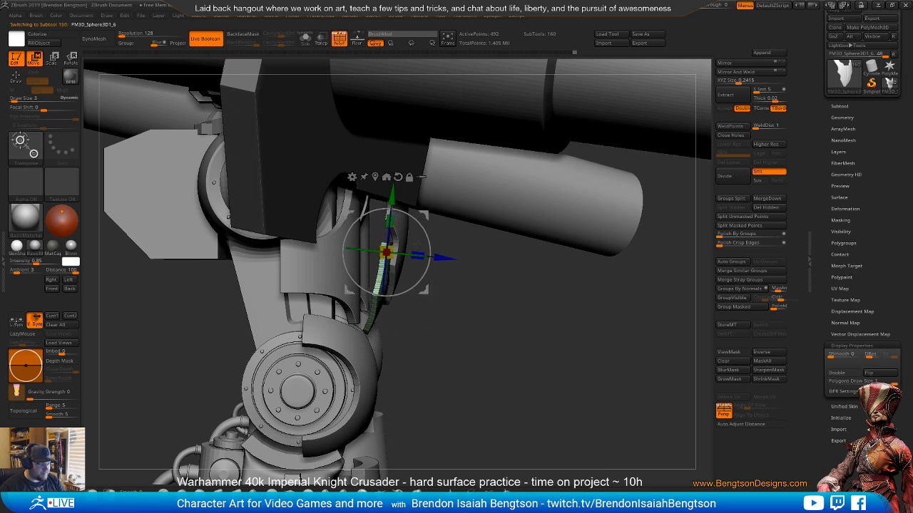
key(q)
drag(486, 329, 470, 328)
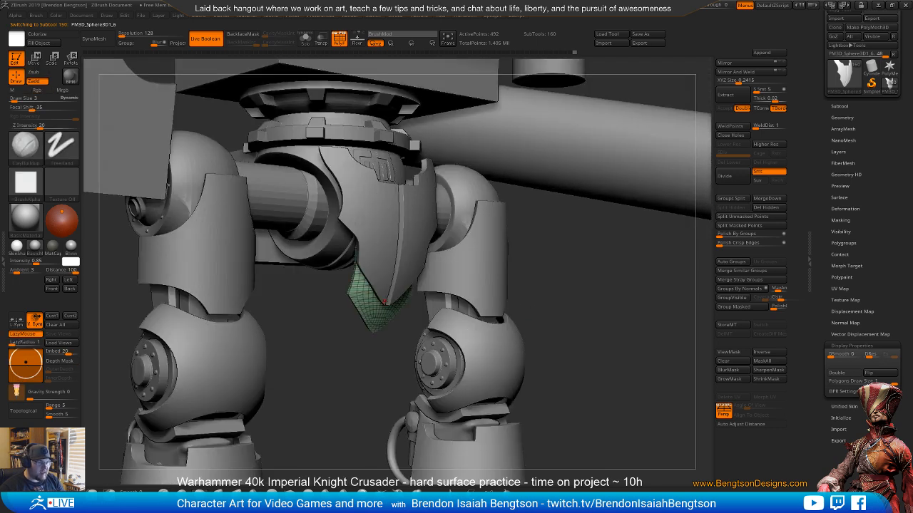
- Place the front plate directly above the lower plate in the subtool list and merge the two plates into one subtool
click(839, 106)
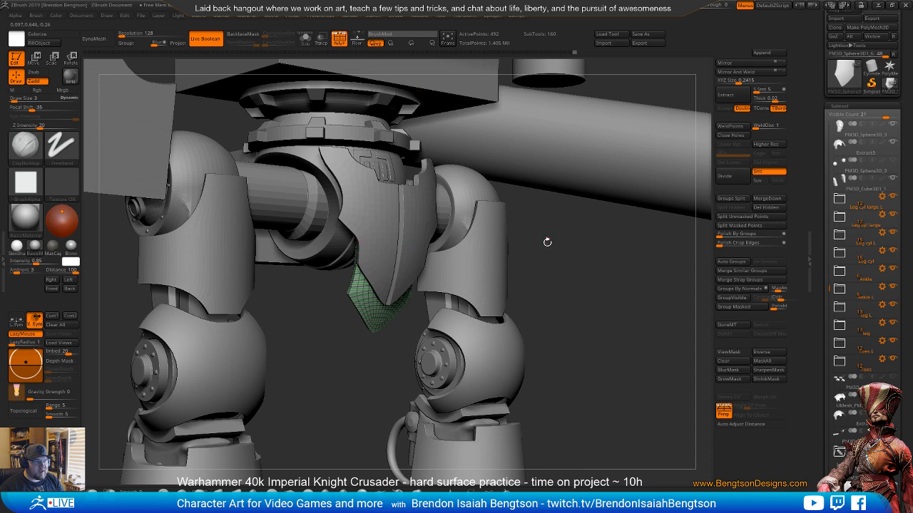
drag(547, 242, 580, 281)
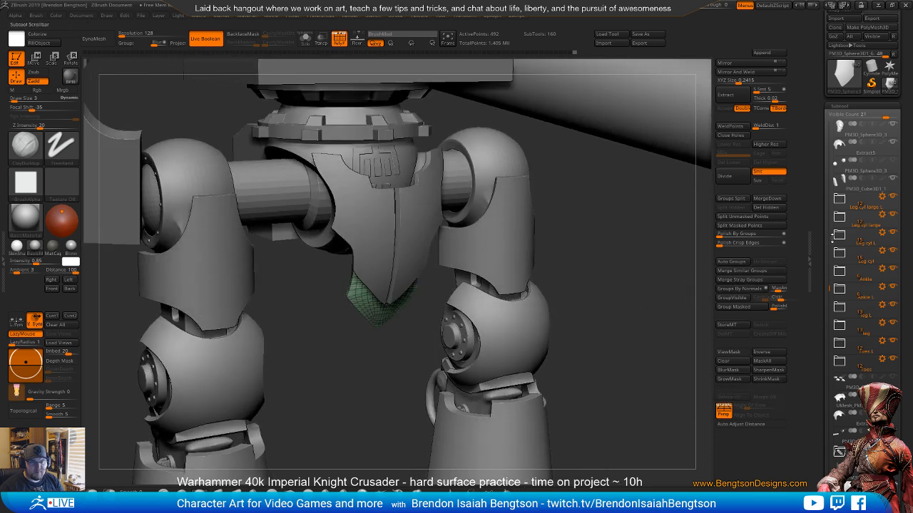
drag(832, 235, 832, 347)
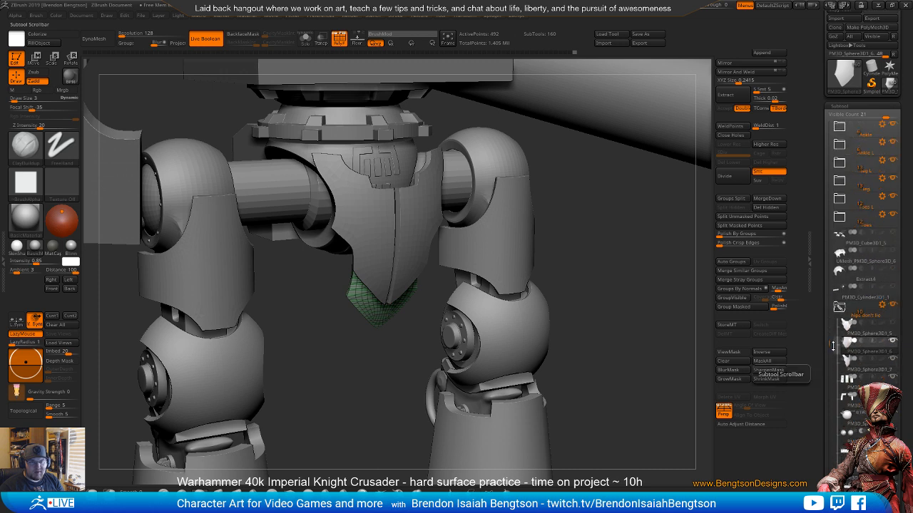
mouse_move(844, 351)
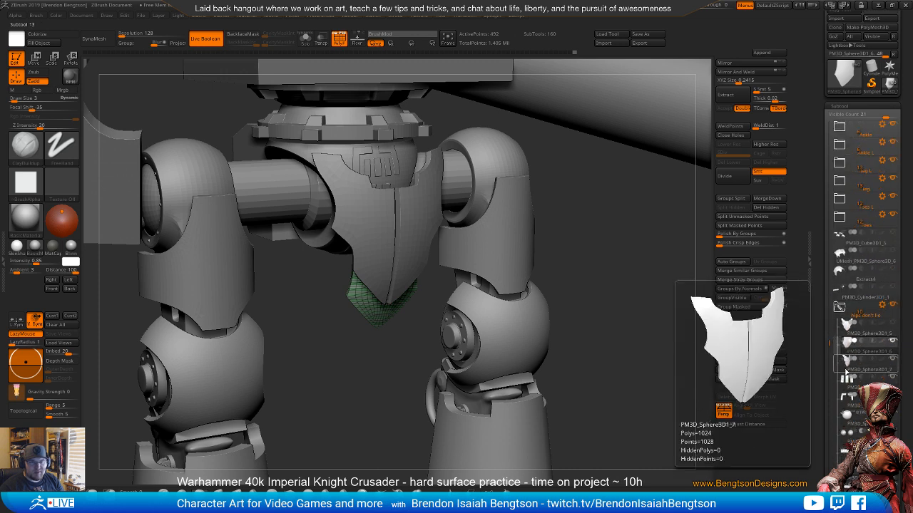
click(845, 371)
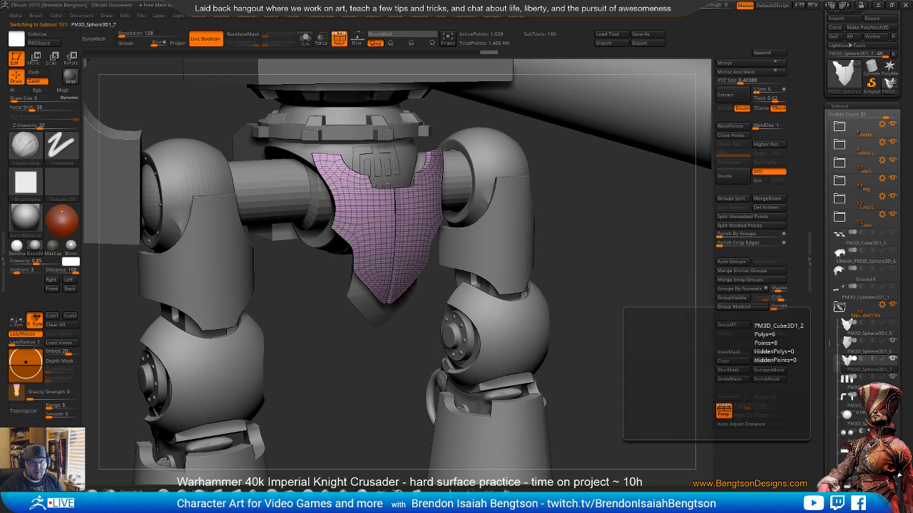
click(810, 374)
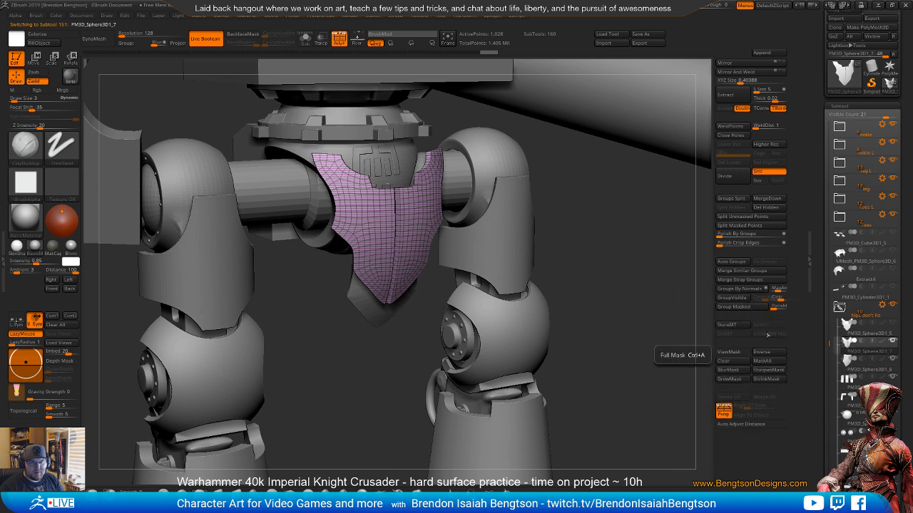
click(774, 207)
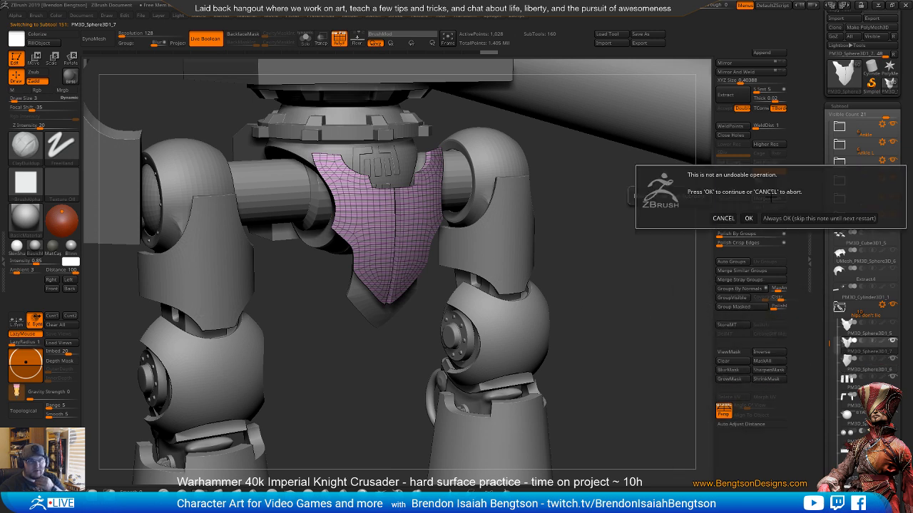
click(747, 218)
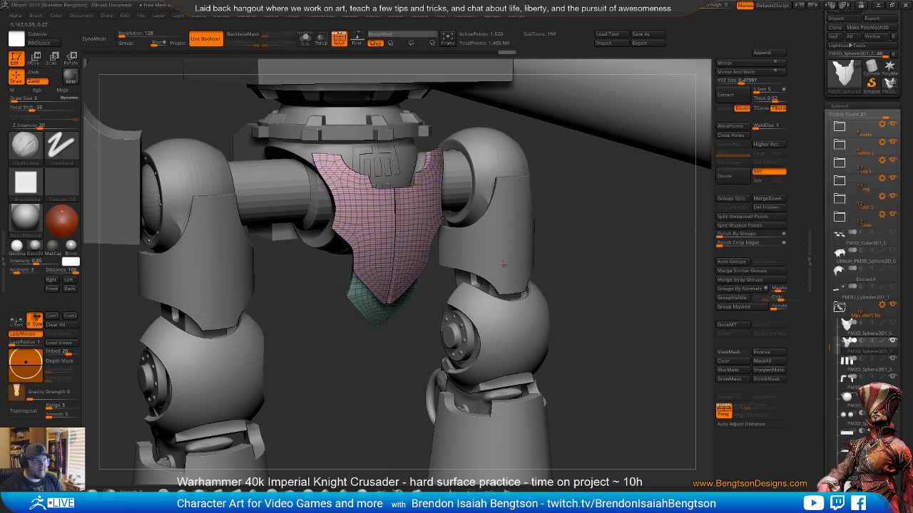
- Turn off the polyframe and move the merged waist plates about 0.063 back toward the hips and about 0.024 up
shift+drag(395, 237, 427, 346)
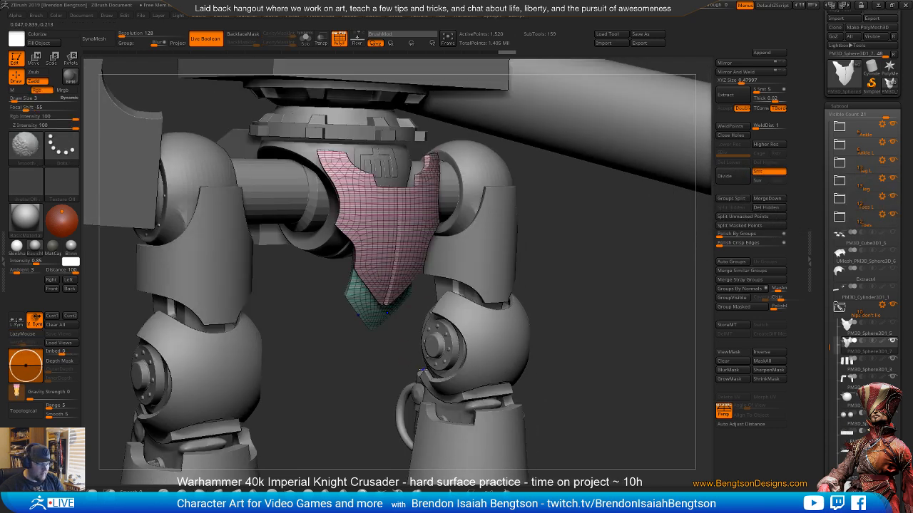
key(shift+f)
key(w)
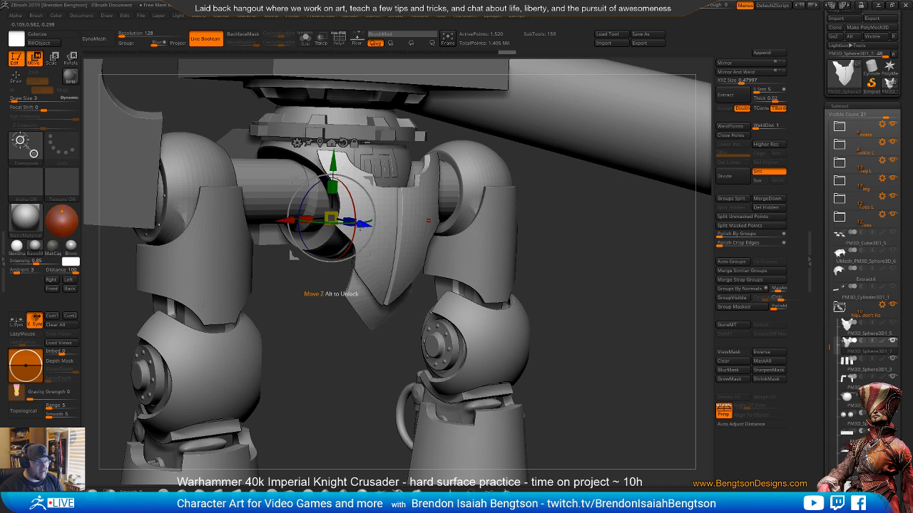
drag(292, 221, 282, 219)
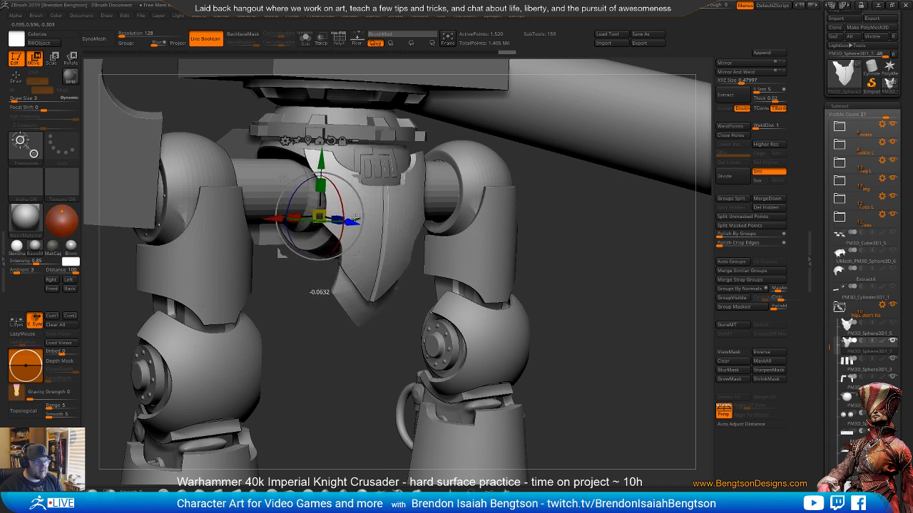
drag(321, 164, 321, 156)
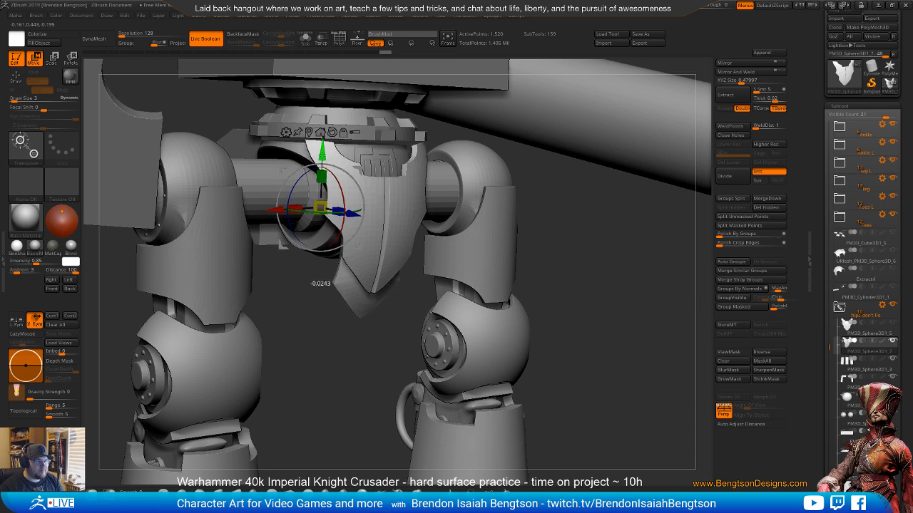
shift+drag(436, 325, 425, 325)
key(q)
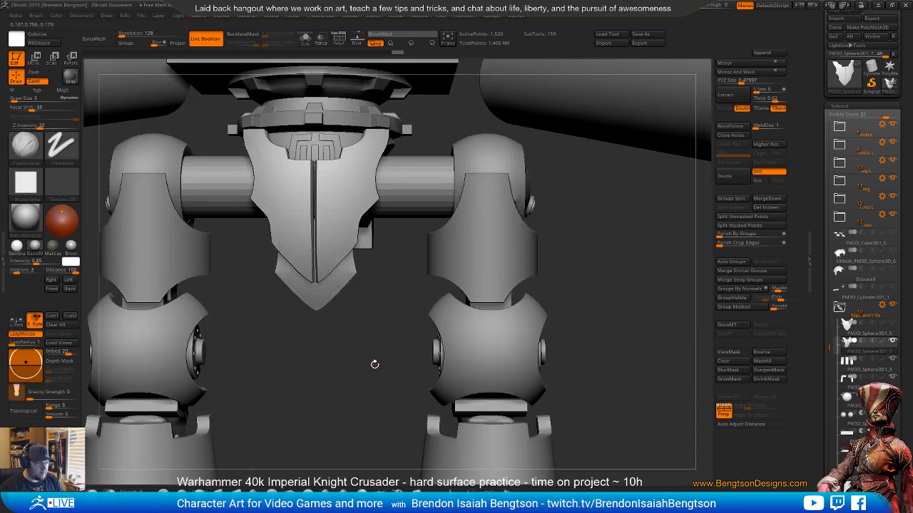
- Examine the merged waist plates from several angles and compare their placement with the Imperial Knight reference photo
alt+drag(354, 293, 306, 356)
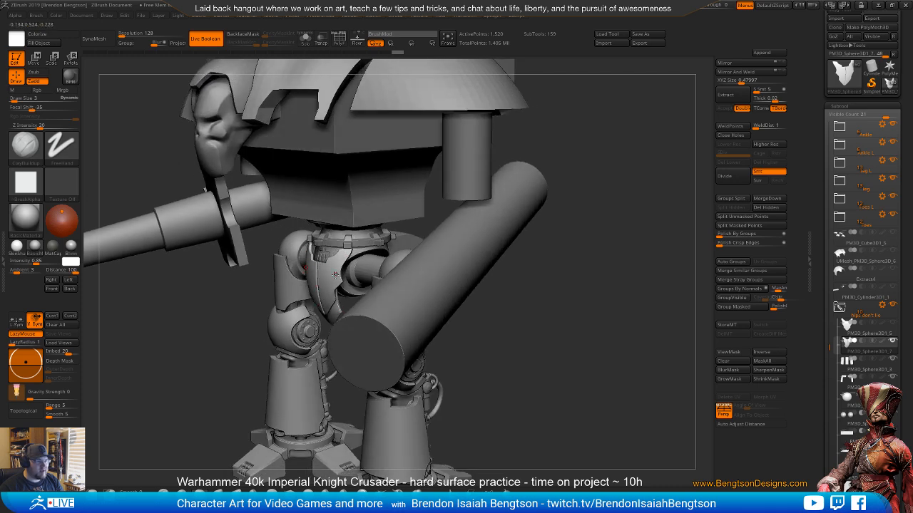
drag(306, 243, 333, 278)
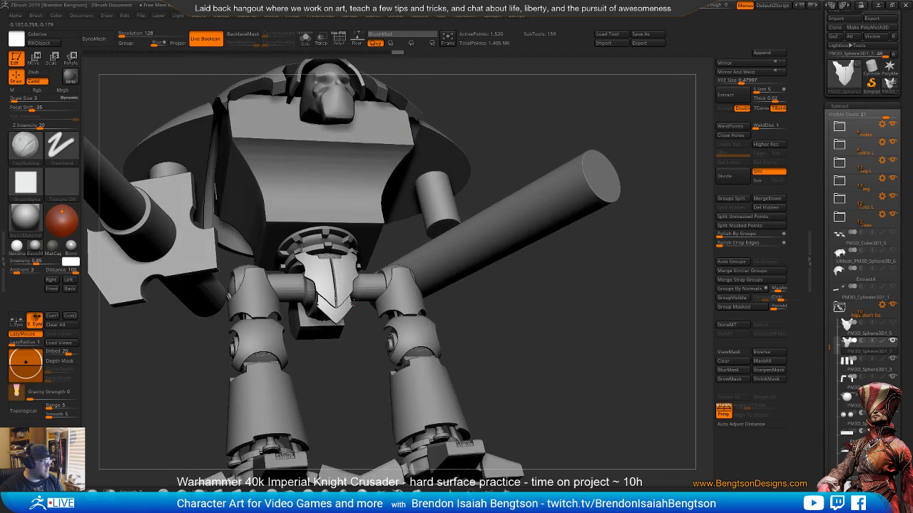
drag(345, 314, 341, 289)
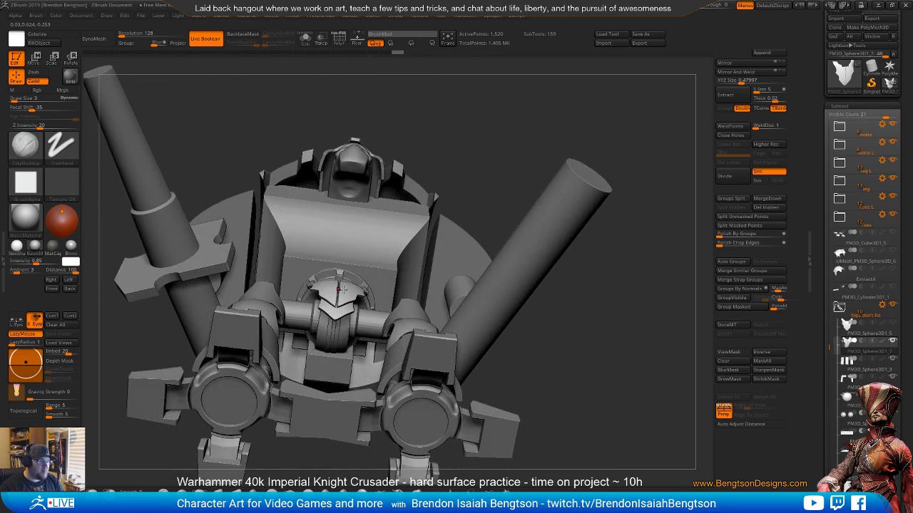
drag(360, 396, 328, 276)
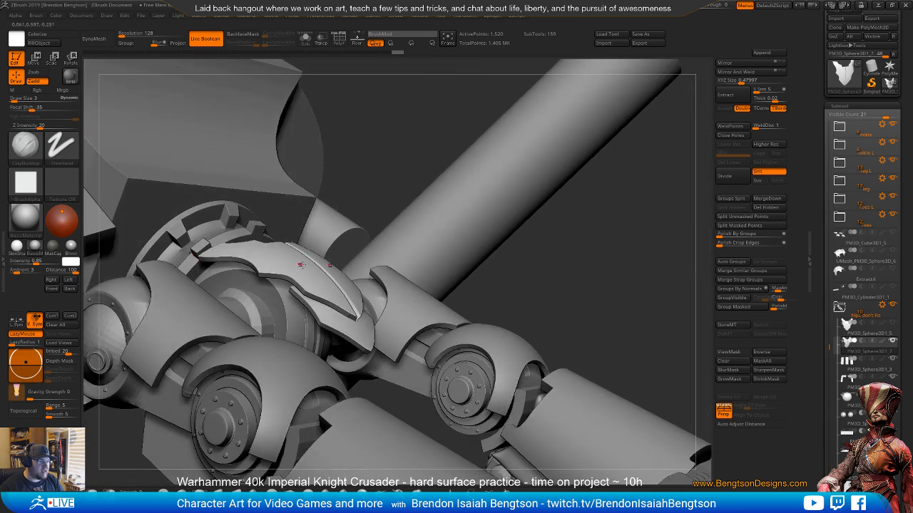
drag(368, 298, 320, 268)
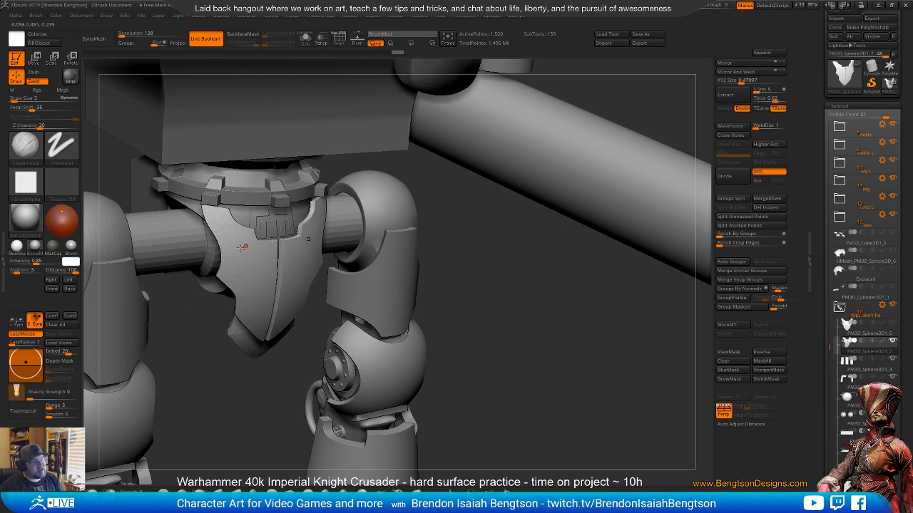
drag(237, 236, 246, 297)
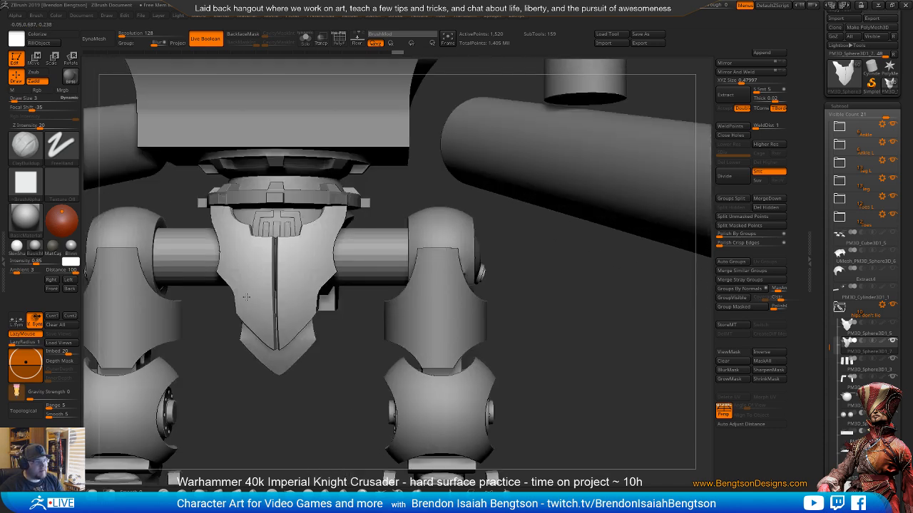
mouse_move(318, 314)
ctrl+right_down()
mouse_move(307, 285)
mouse_move(332, 319)
ctrl+right_up()
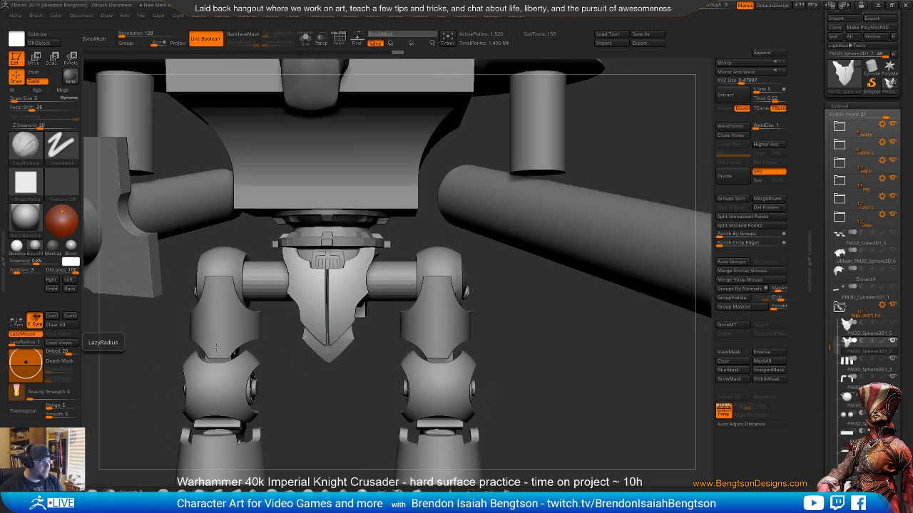
drag(106, 343, 364, 356)
alt+drag(363, 279, 371, 315)
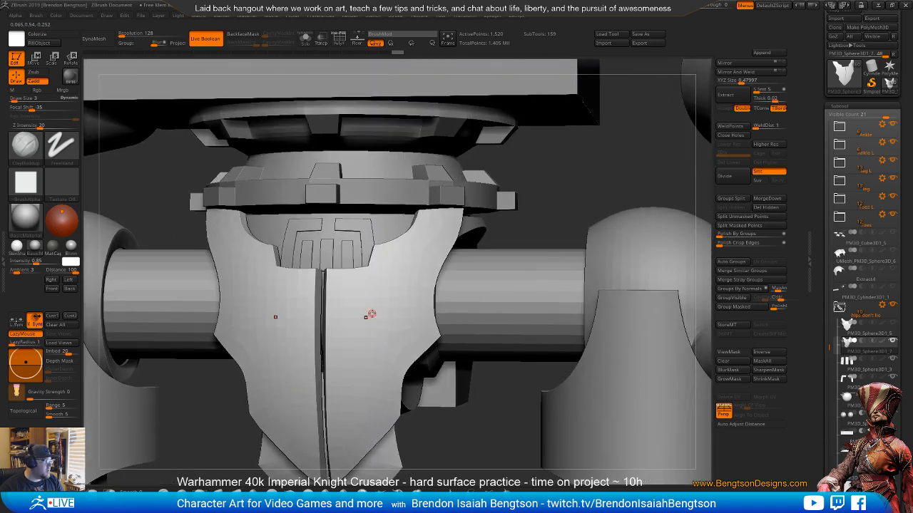
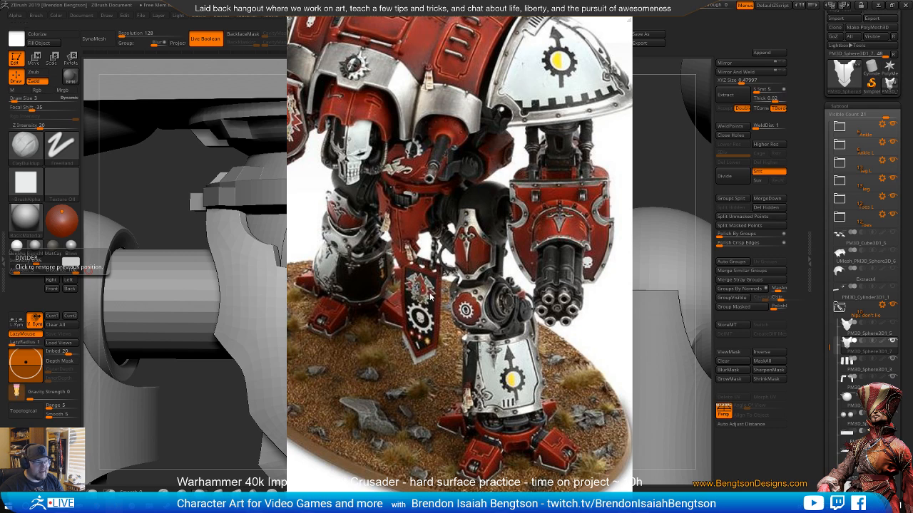
right_drag(468, 294, 0, 285)
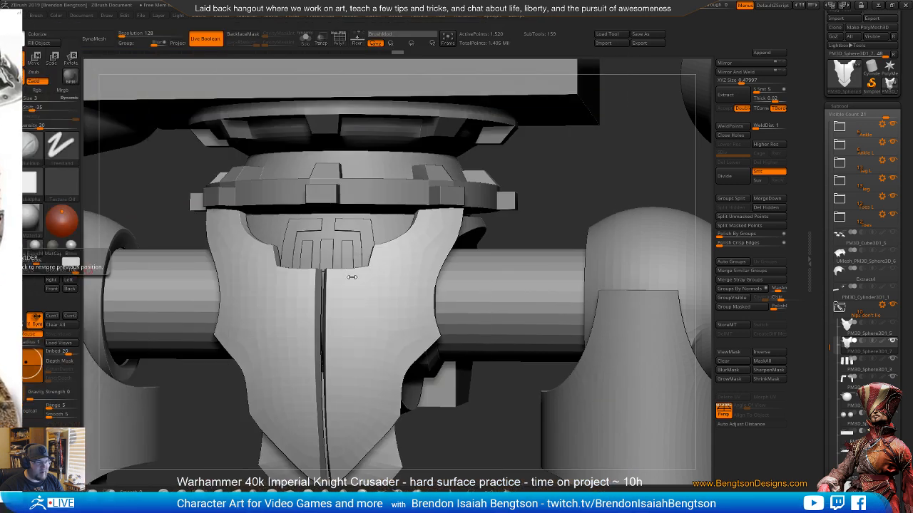
right_drag(519, 274, 420, 318)
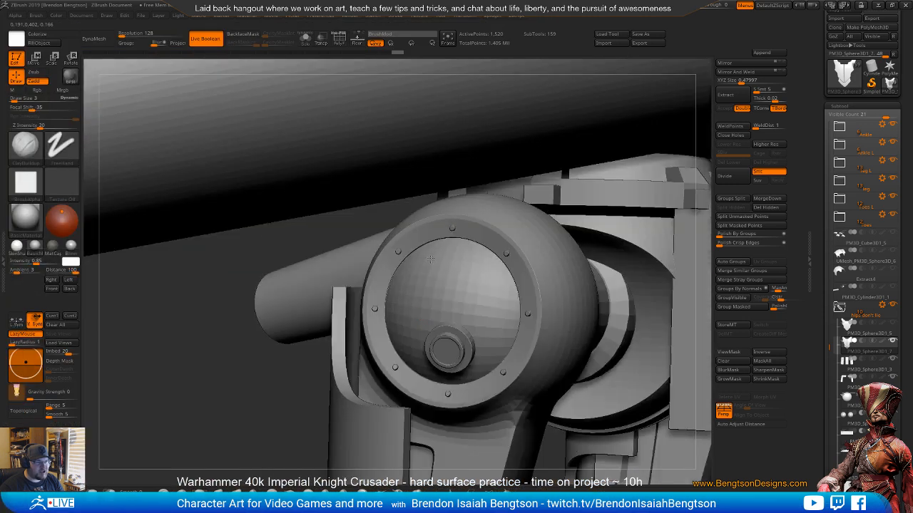
ctrl+right_drag(431, 259, 346, 247)
- Lower the merged waist plates by about 0.01 along the vertical axis
key(w)
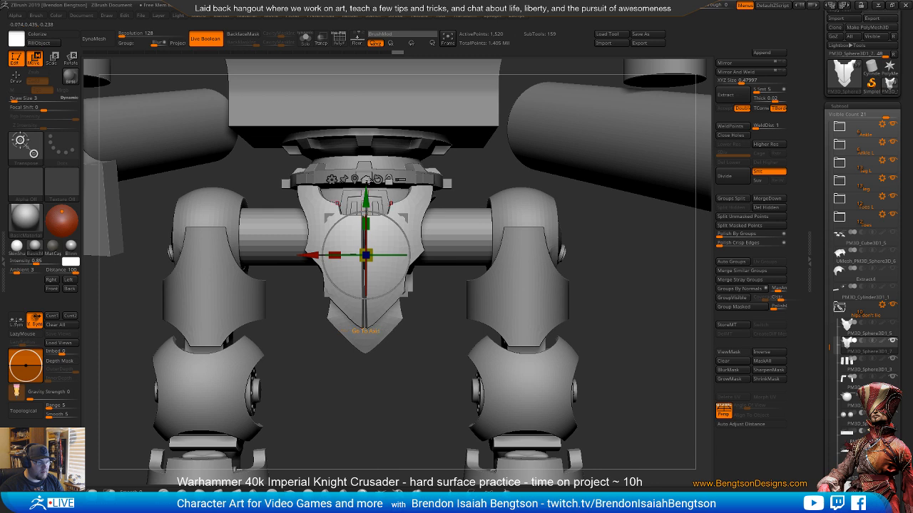
drag(365, 323, 365, 328)
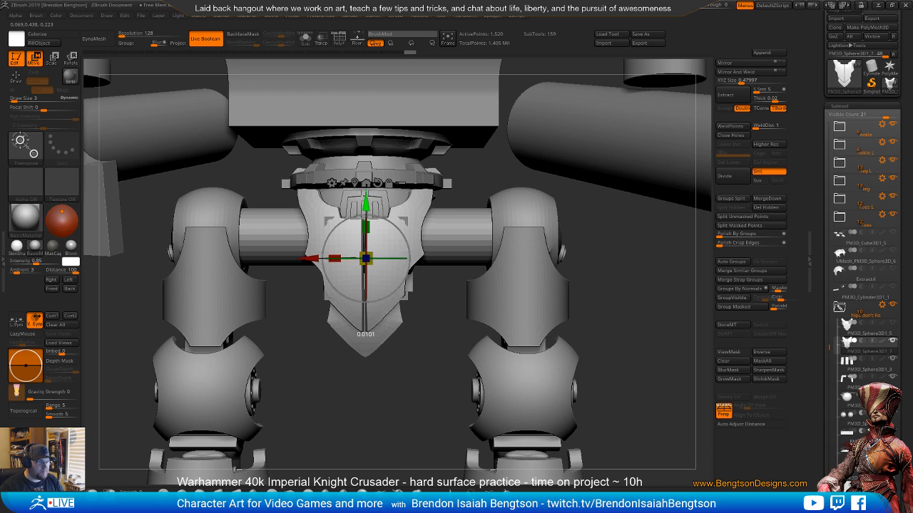
mouse_move(407, 394)
mouse_down()
mouse_move(417, 397)
mouse_move(395, 375)
mouse_move(383, 323)
mouse_move(381, 356)
mouse_move(418, 354)
mouse_move(326, 359)
mouse_move(401, 350)
mouse_up()
key(q)
- Append a Cylinder3D as a new subtool, make it the active subtool and bring up its move gizmo
click(760, 54)
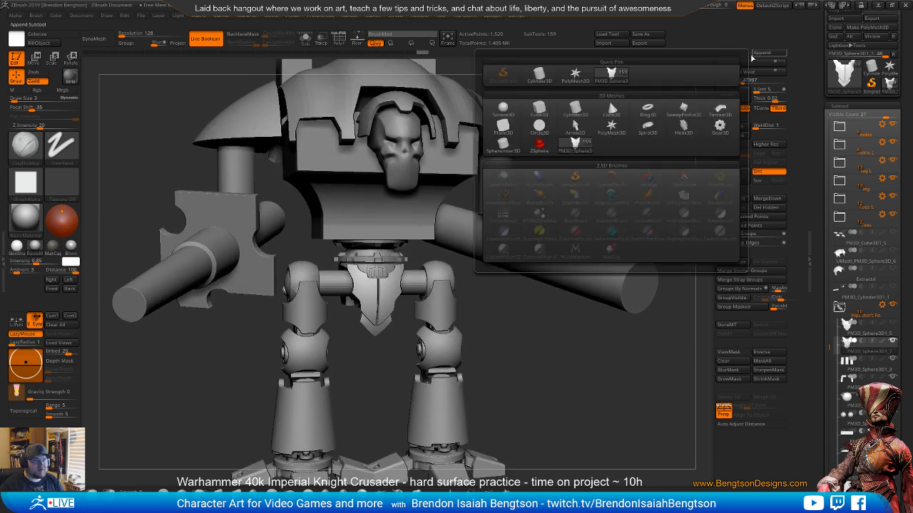
click(574, 111)
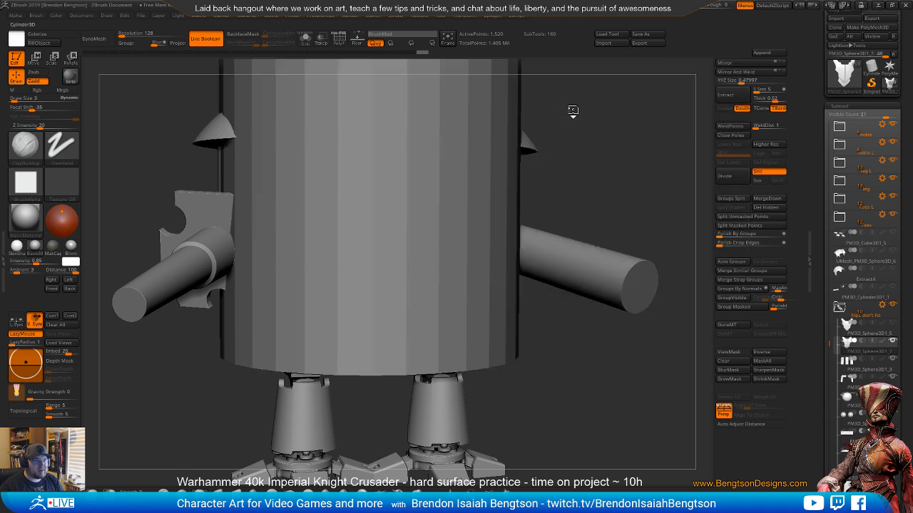
drag(565, 232, 548, 226)
alt+click(470, 215)
alt+drag(597, 123, 529, 161)
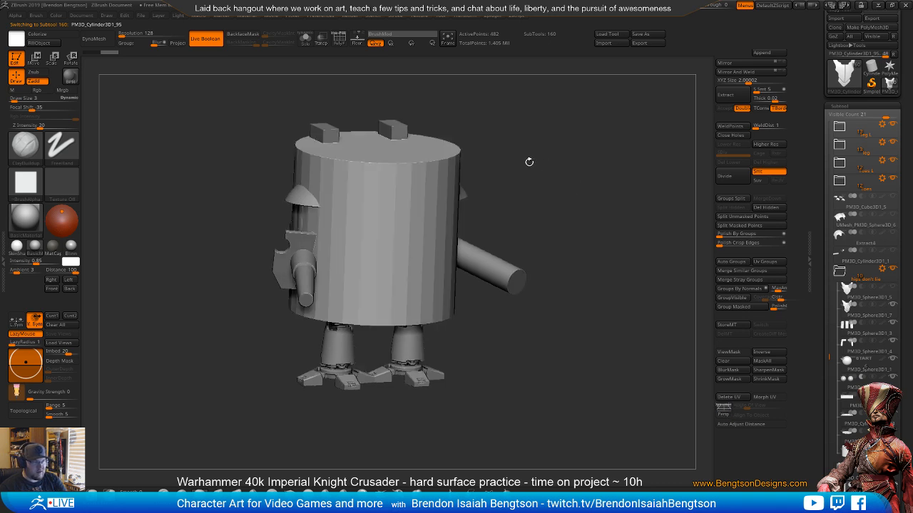
key(w)
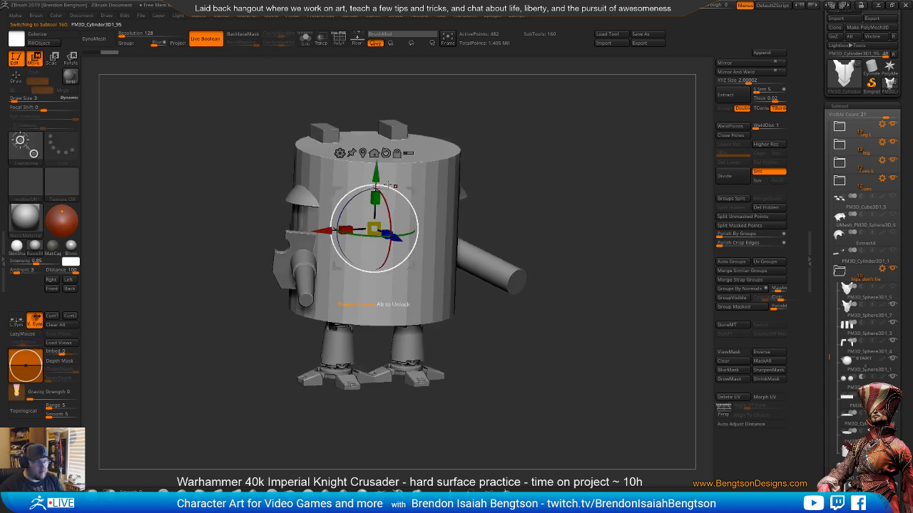
- Move the new cylinder forward along Y until it sits in front of the Knight, and turn on the polyframe
mouse_move(538, 174)
mouse_down()
mouse_move(408, 205)
mouse_move(409, 281)
mouse_up()
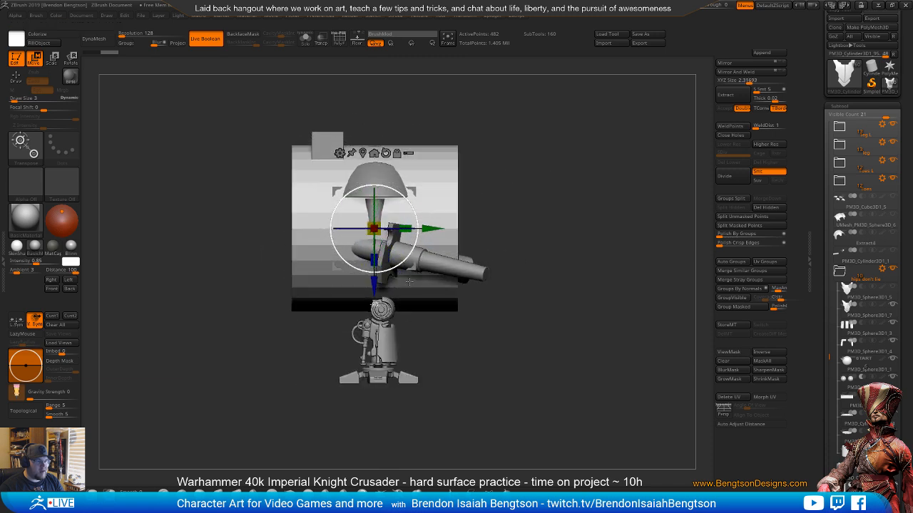
drag(430, 228, 618, 227)
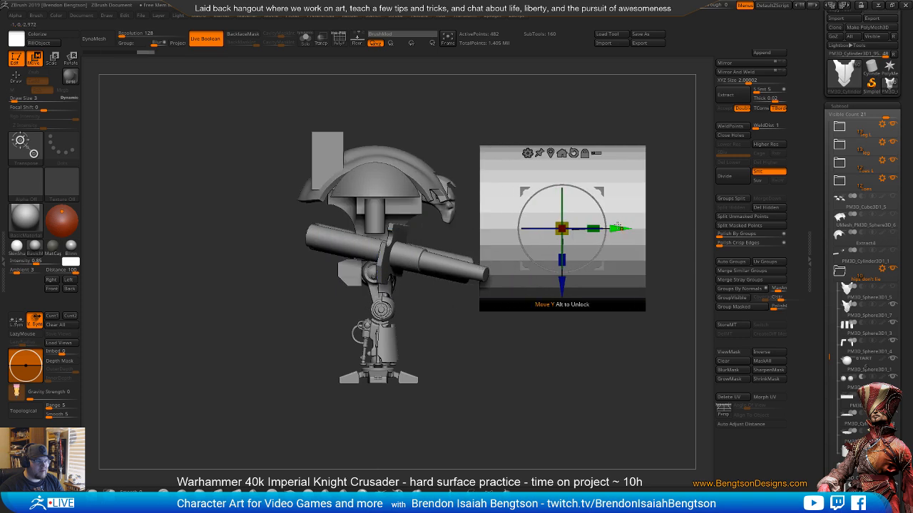
drag(606, 314, 474, 395)
key(shift+f)
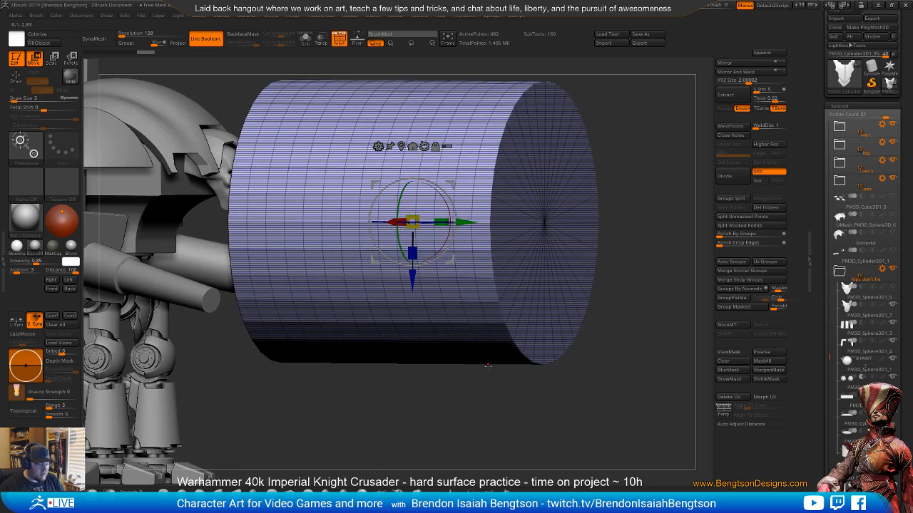
- Isolate the cylinder and set up the ZModeler brush with the Delete edge action targeting EdgeLoop Complete
key(q)
key(alt+s)
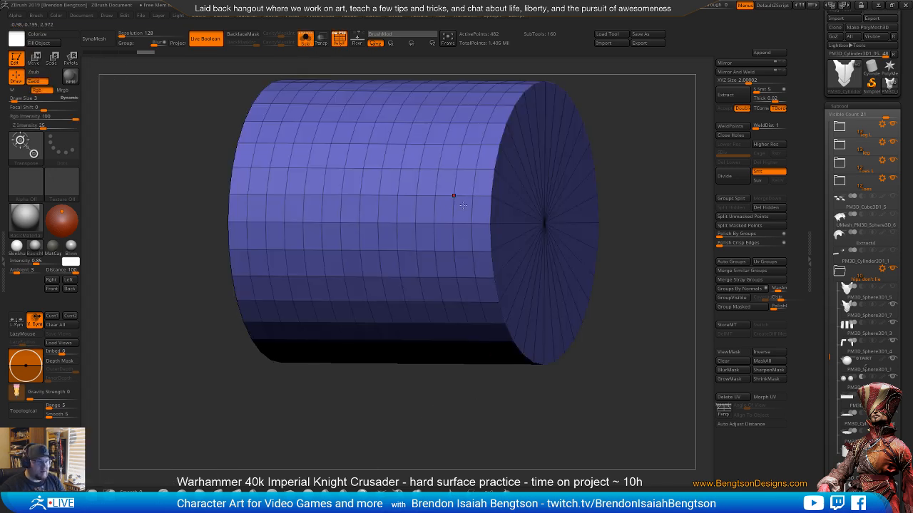
key(b)
key(z)
key(m)
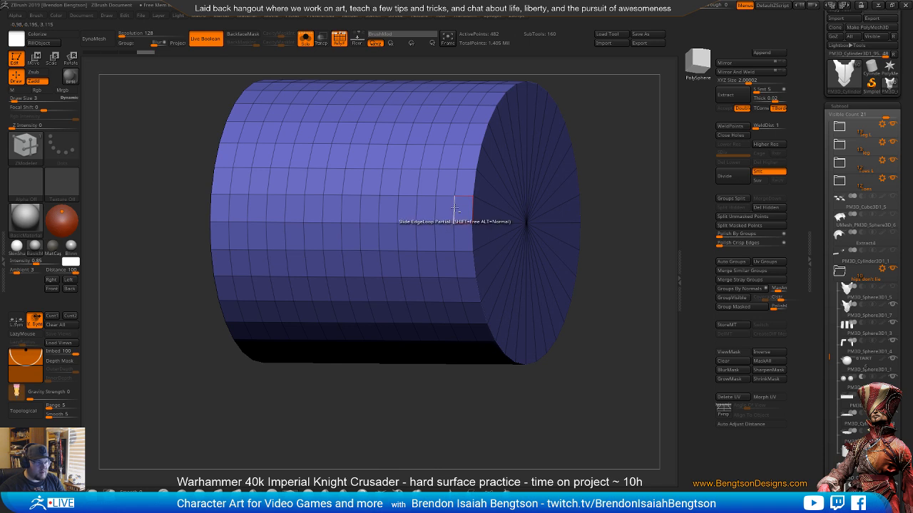
mouse_move(492, 209)
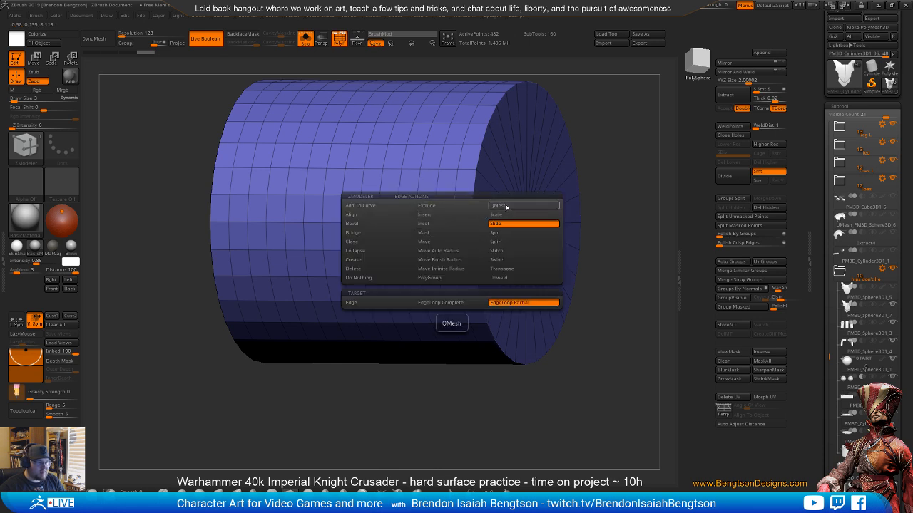
click(502, 206)
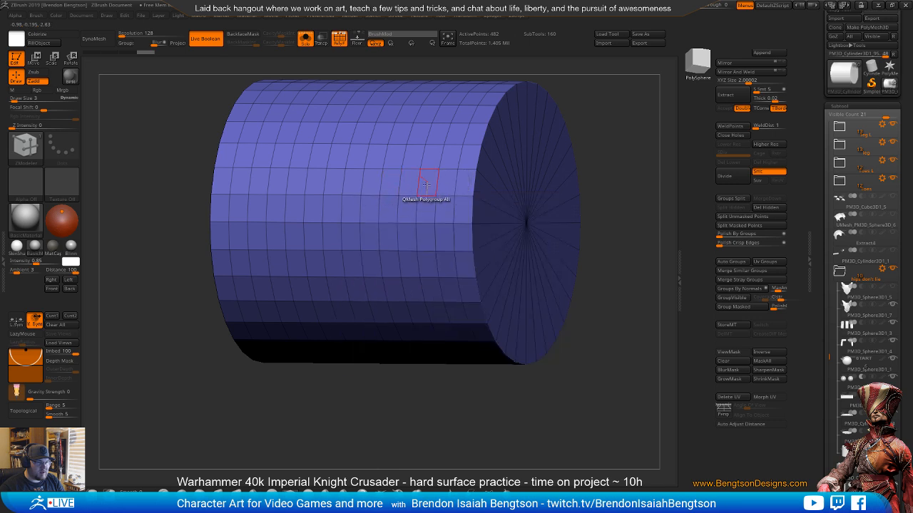
key(space)
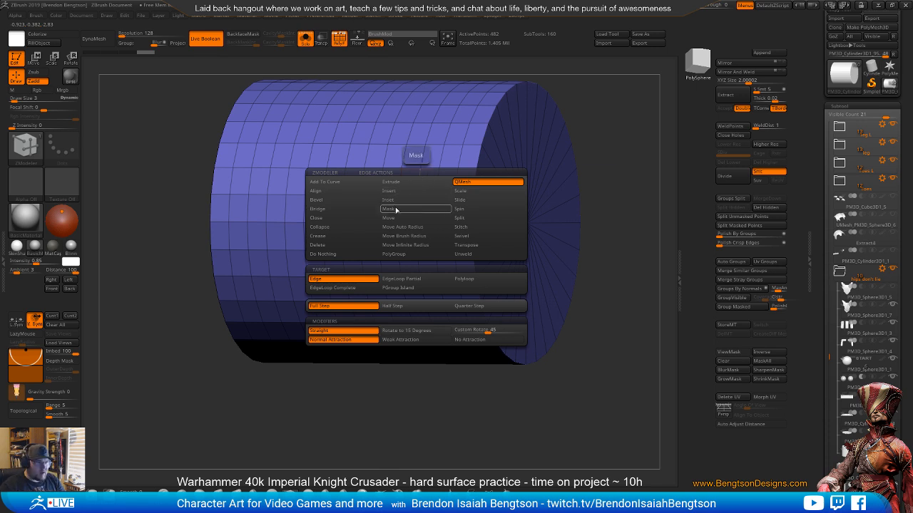
click(326, 245)
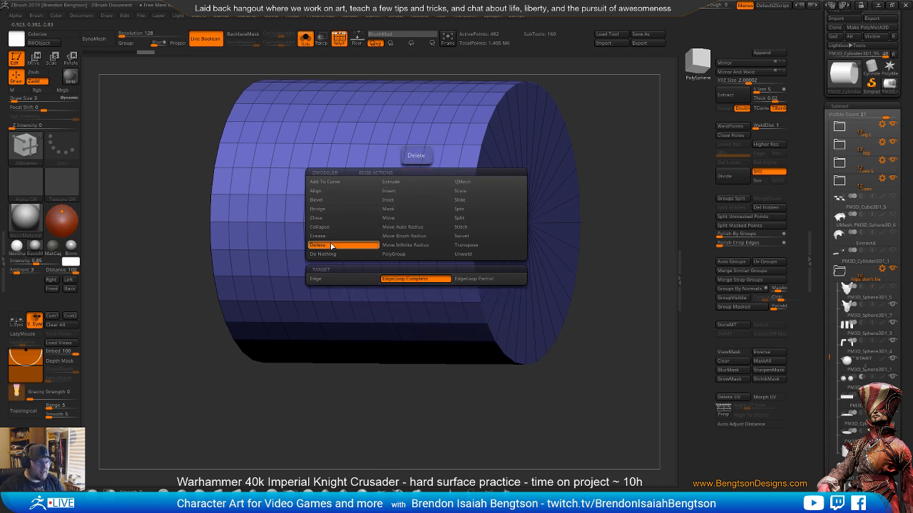
click(388, 280)
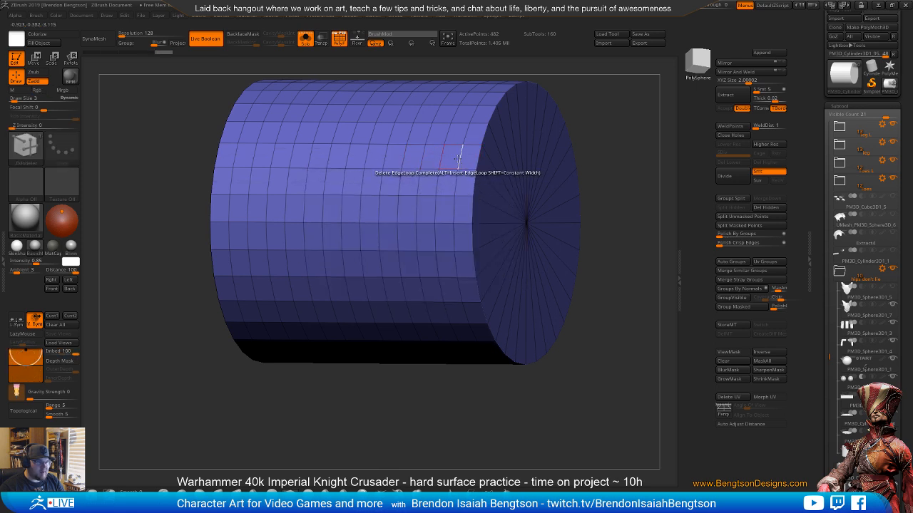
- Delete all the edge loops running around the cylinder's side, leaving single long faces between its two caps
click(438, 155)
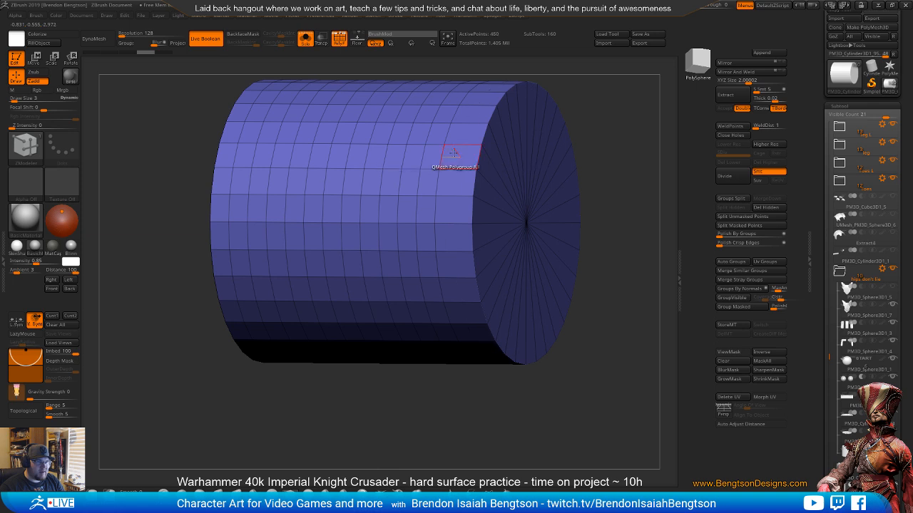
click(418, 155)
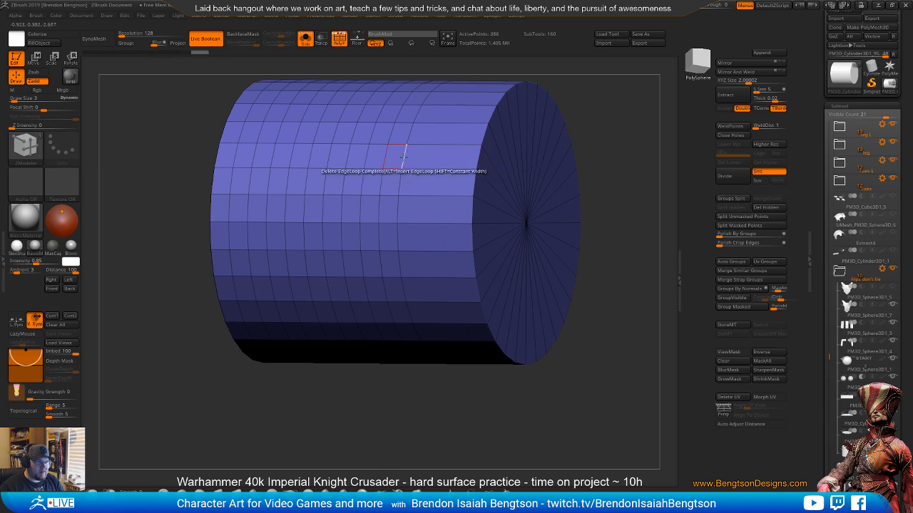
click(400, 156)
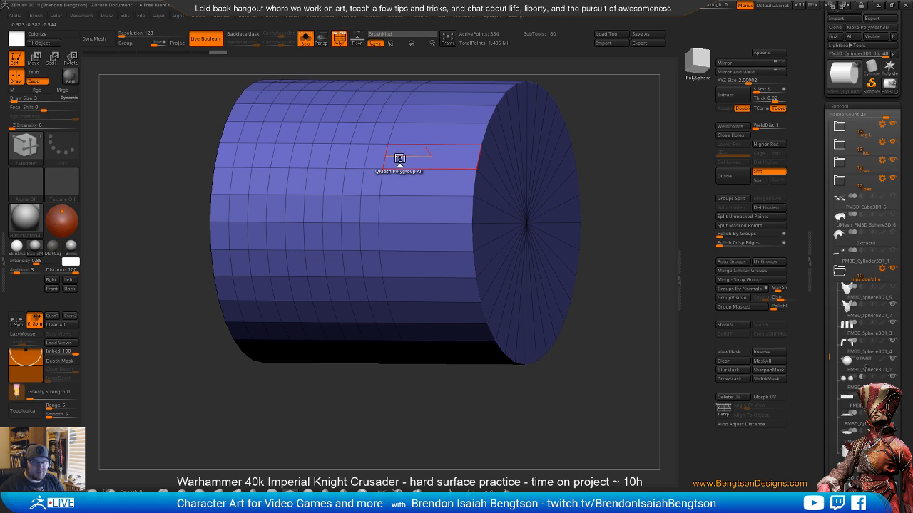
alt+right_drag(399, 158, 404, 174)
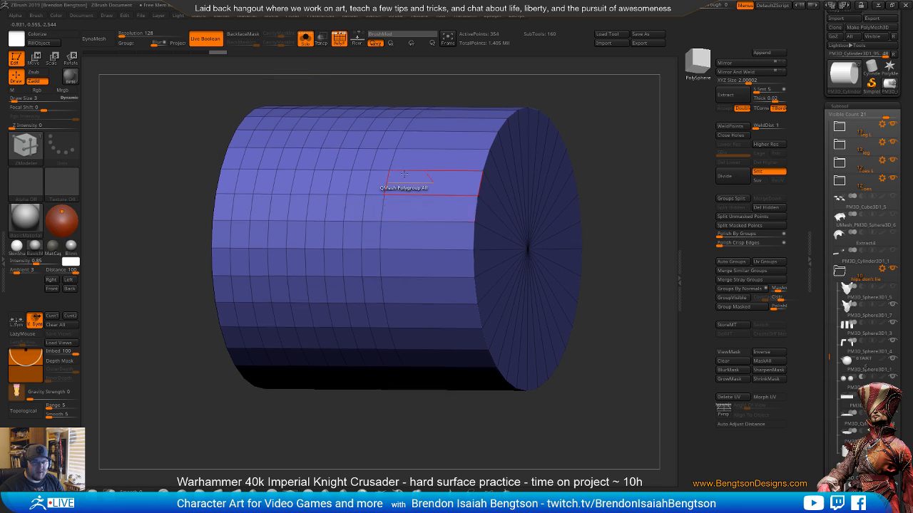
click(377, 191)
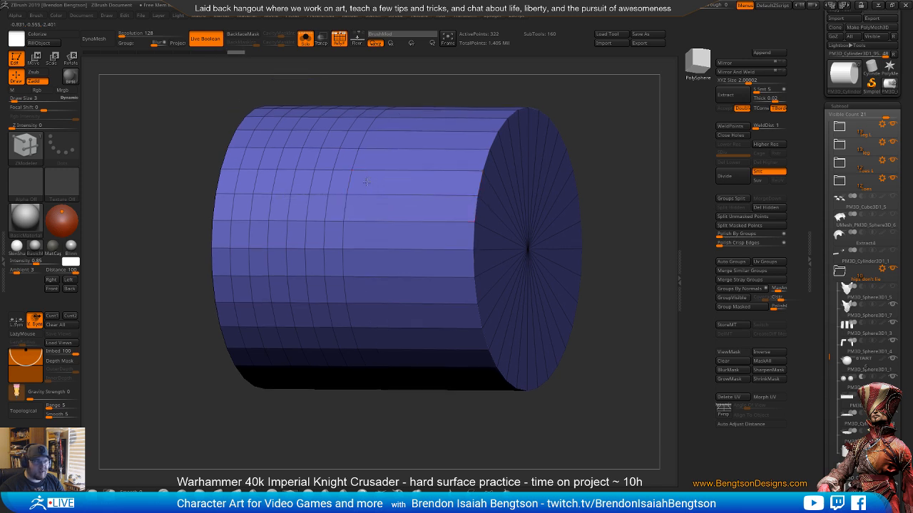
click(350, 182)
click(318, 183)
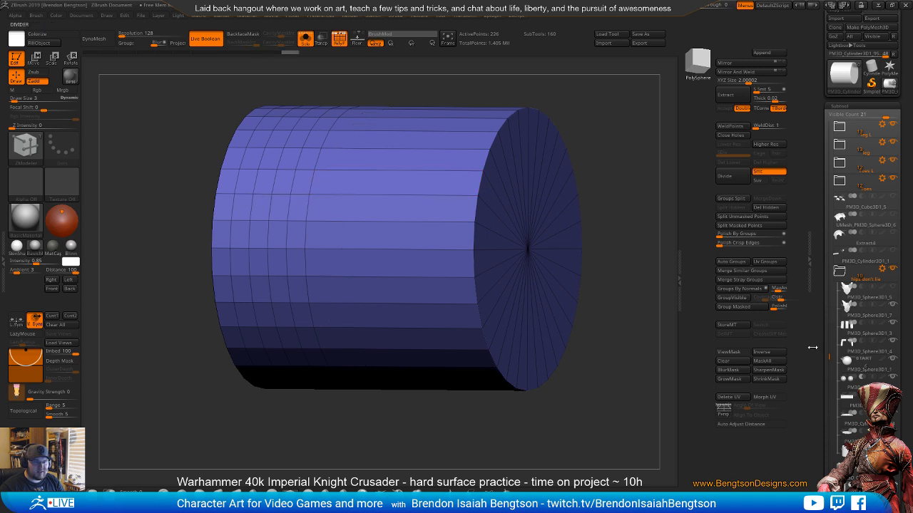
drag(813, 335, 829, 316)
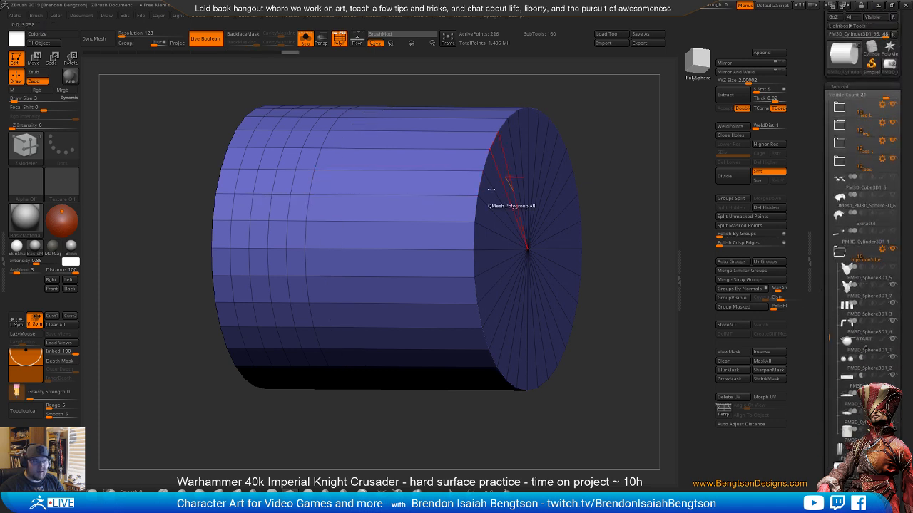
click(304, 180)
click(288, 180)
click(273, 181)
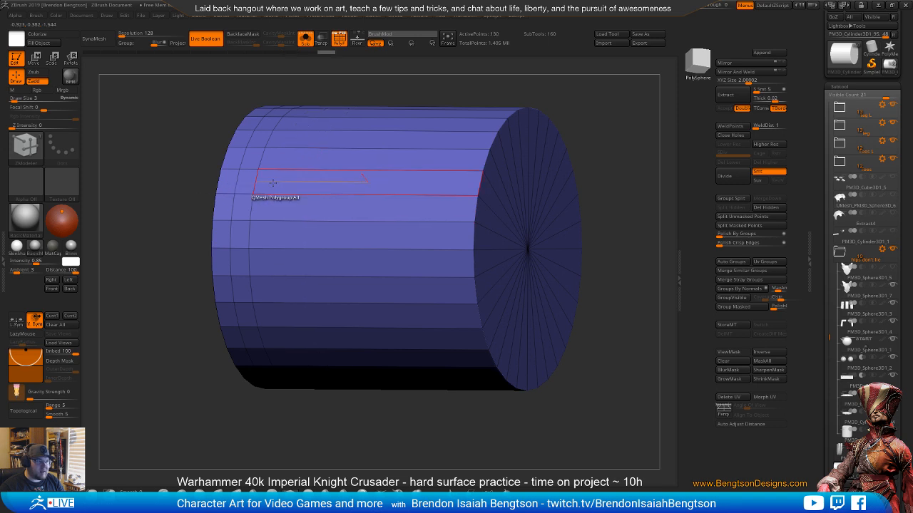
click(260, 181)
click(254, 181)
click(236, 181)
alt+drag(178, 299, 370, 285)
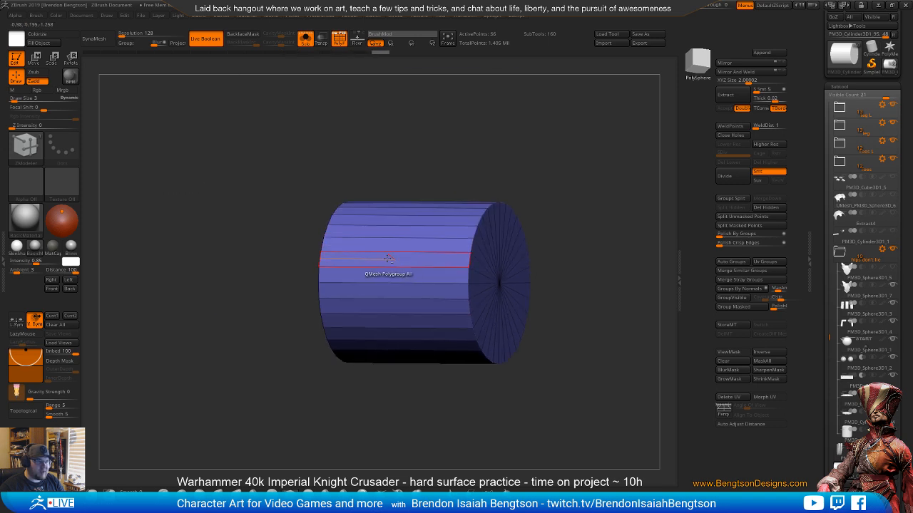
- Check the simplified cylinder, bring the other subtools back into view, and examine the Knight's arms, hips and legs from several angles
drag(335, 414, 414, 268)
right_drag(414, 267, 323, 269)
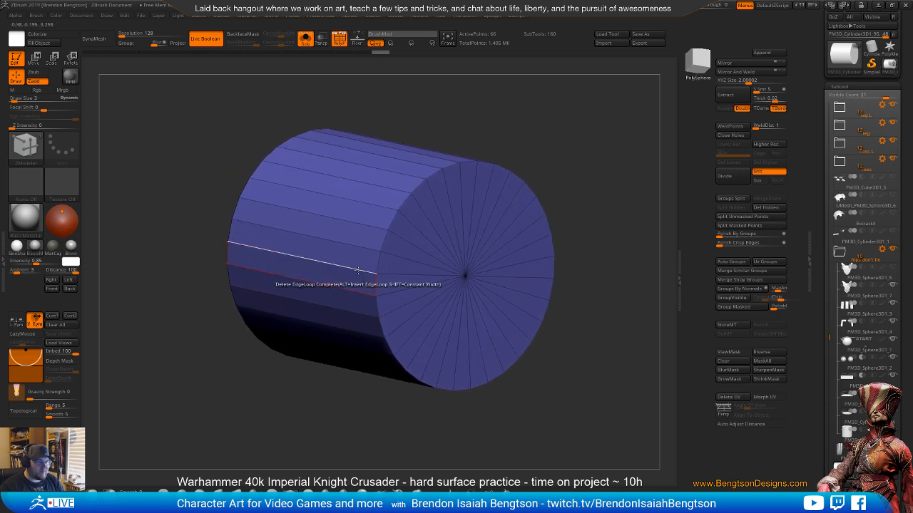
right_drag(589, 335, 589, 294)
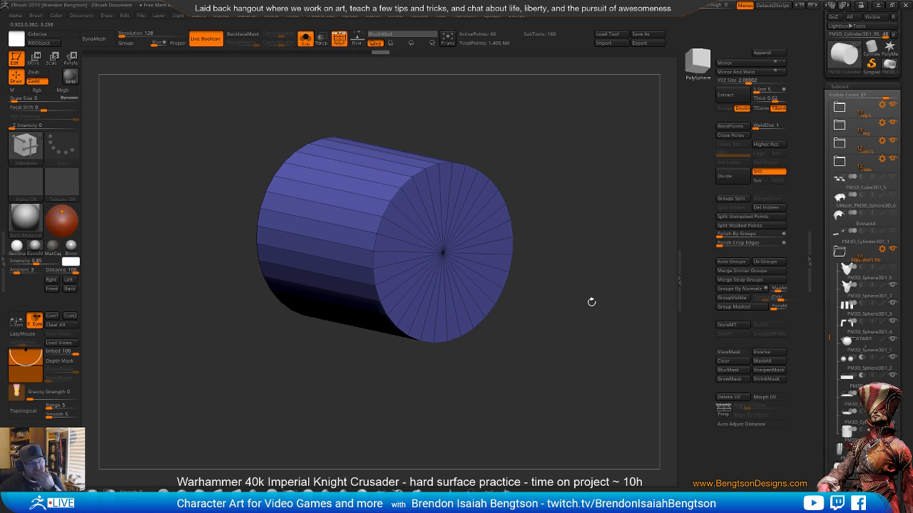
alt+right_drag(591, 334, 595, 368)
key(ctrl+shift+s)
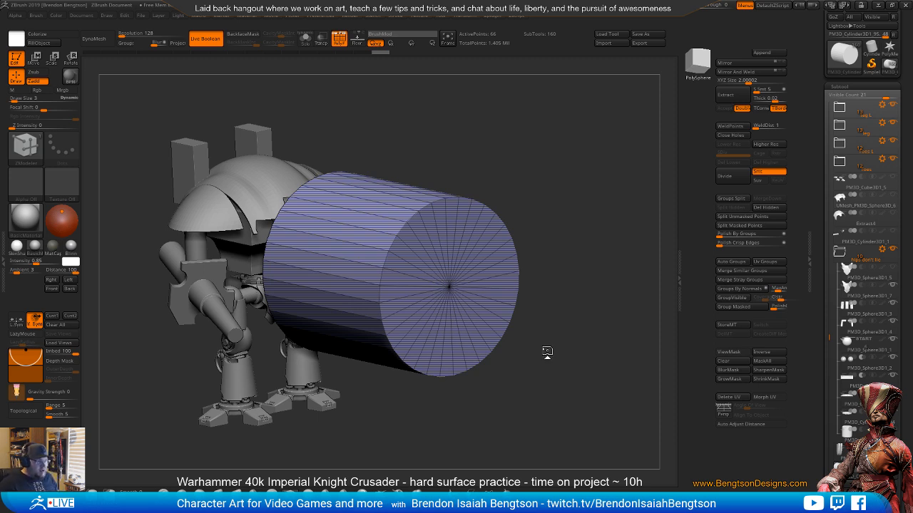
alt+right_drag(546, 352, 271, 311)
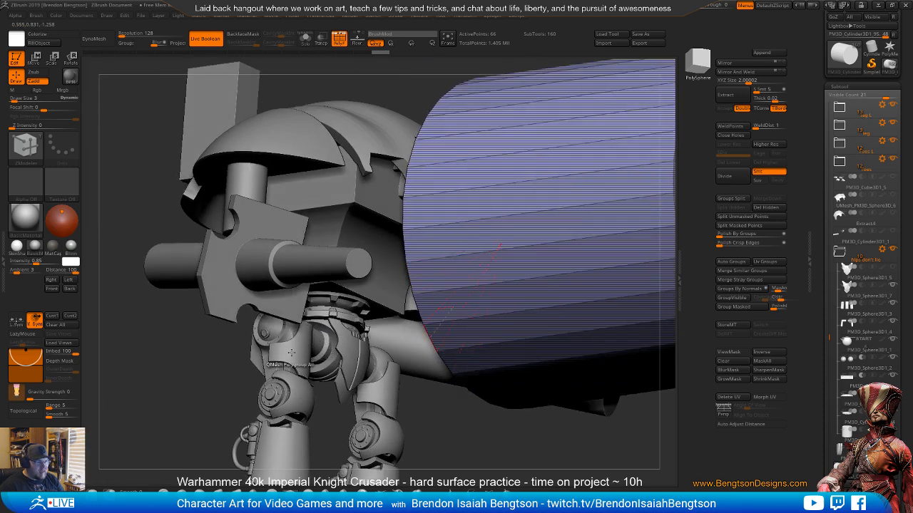
right_drag(323, 383, 300, 281)
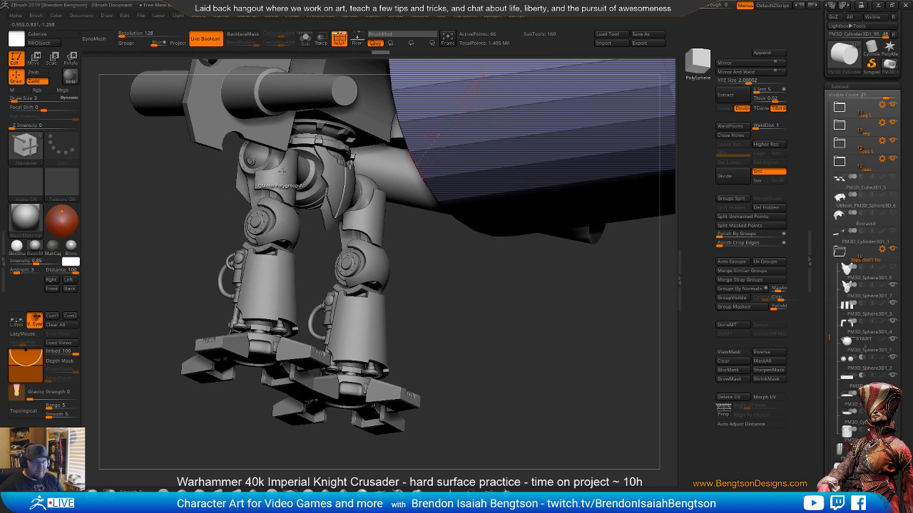
right_drag(280, 175, 269, 175)
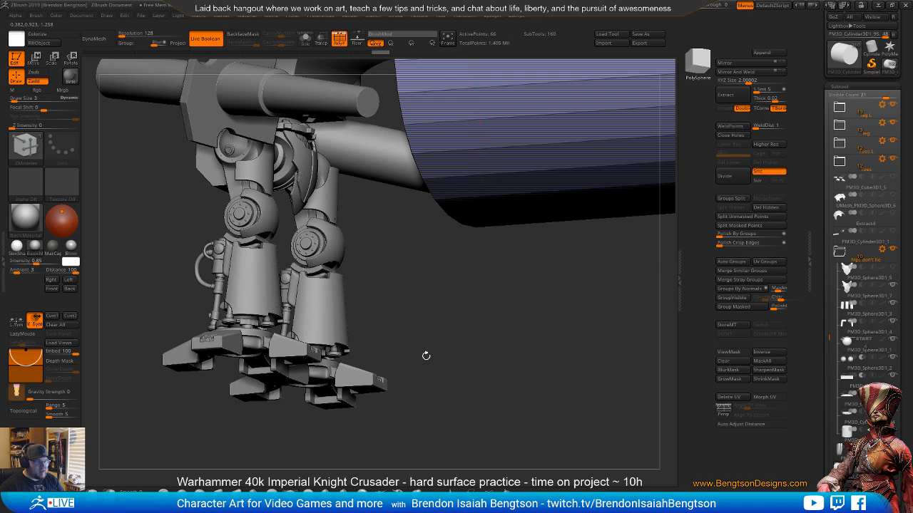
right_drag(425, 355, 475, 376)
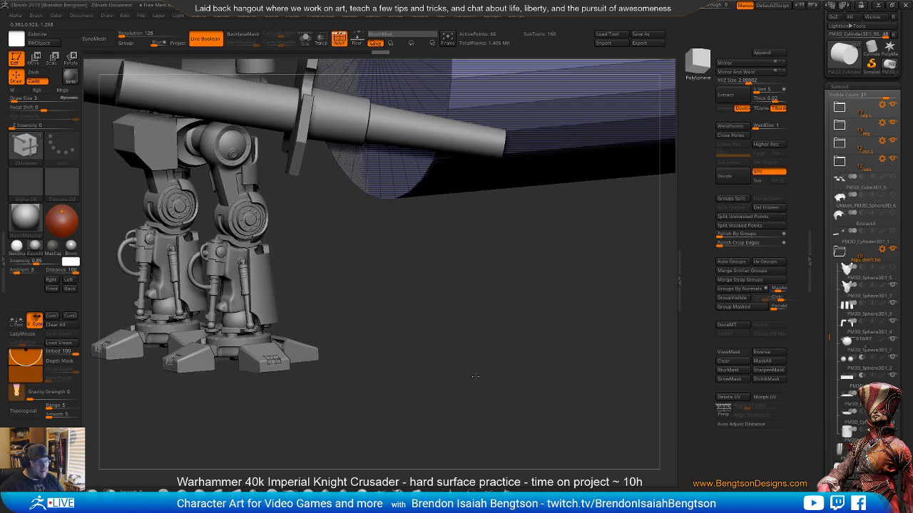
alt+drag(433, 340, 357, 427)
alt+drag(480, 330, 395, 360)
mouse_move(541, 346)
mouse_down()
mouse_move(515, 343)
mouse_move(536, 348)
mouse_up()
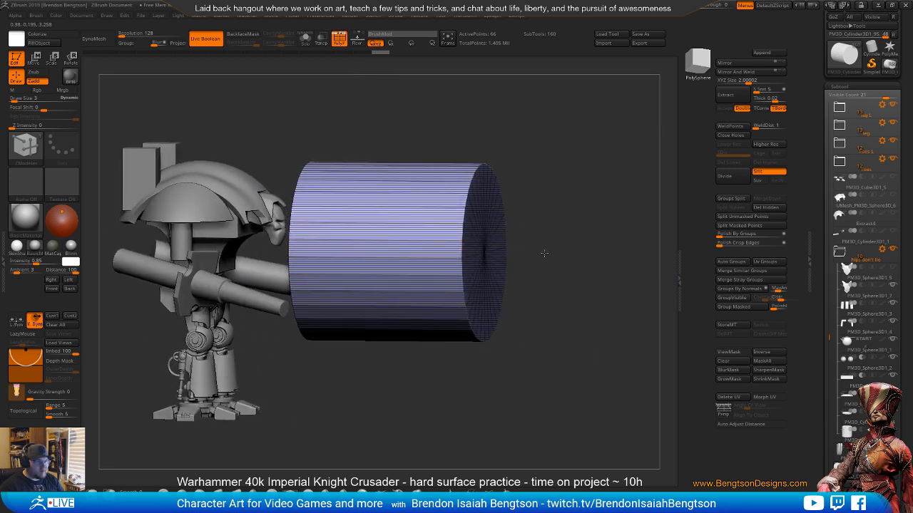
- Scale the cylinder down along its Y axis to flatten it into a thick disc in front of the Knight
alt+drag(544, 252, 552, 286)
shift+drag(613, 173, 607, 169)
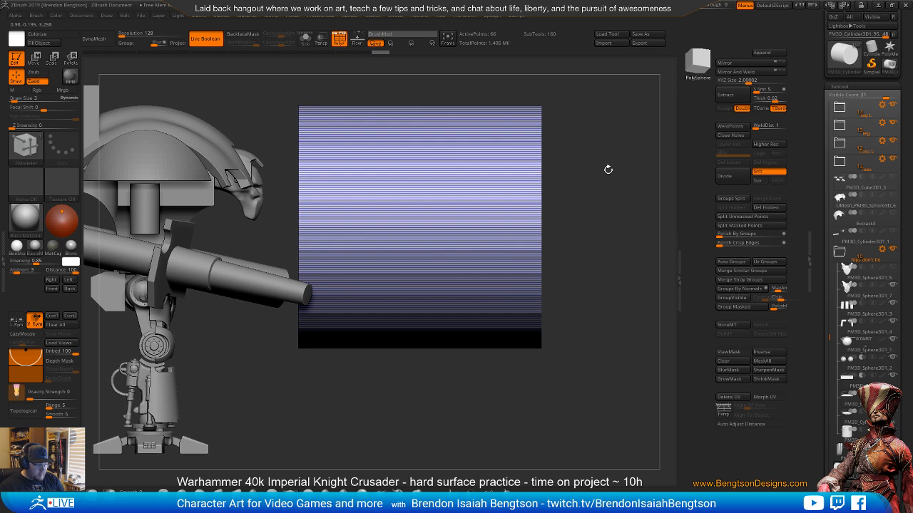
key(e)
drag(452, 226, 347, 236)
shift+drag(645, 211, 597, 213)
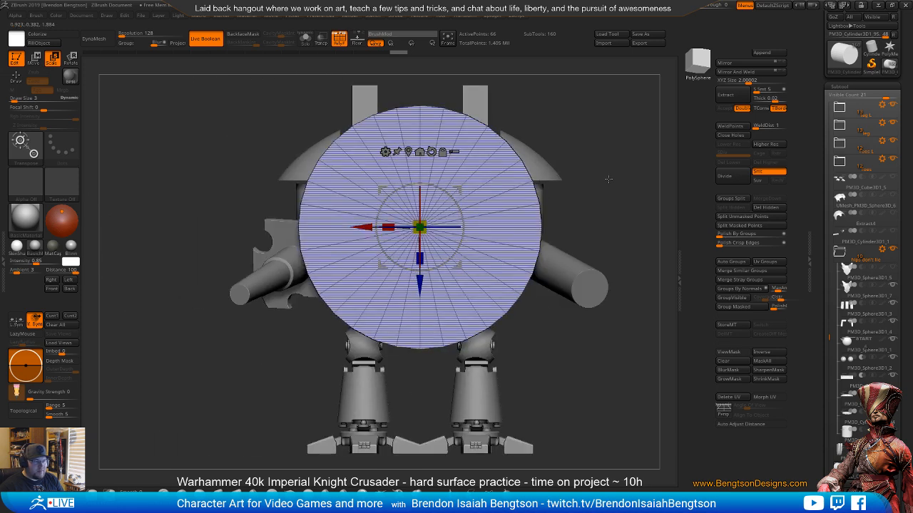
mouse_move(608, 179)
mouse_down()
mouse_move(598, 189)
mouse_move(605, 190)
mouse_up()
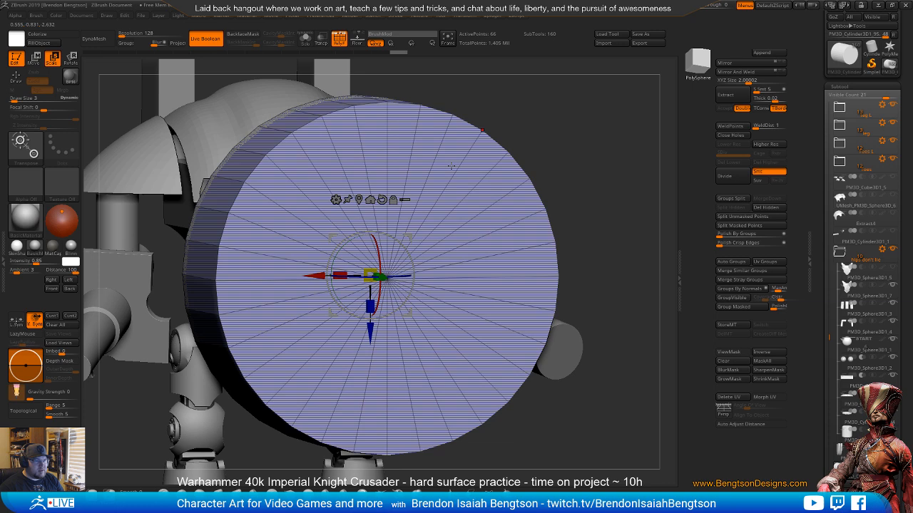
shift+drag(627, 149, 581, 170)
- Reinitialize the cylinder subtool as a quick X-axis cylinder (QCyl X) with a resolution of 2 per axis, and isolate it
drag(826, 213, 850, 134)
click(860, 359)
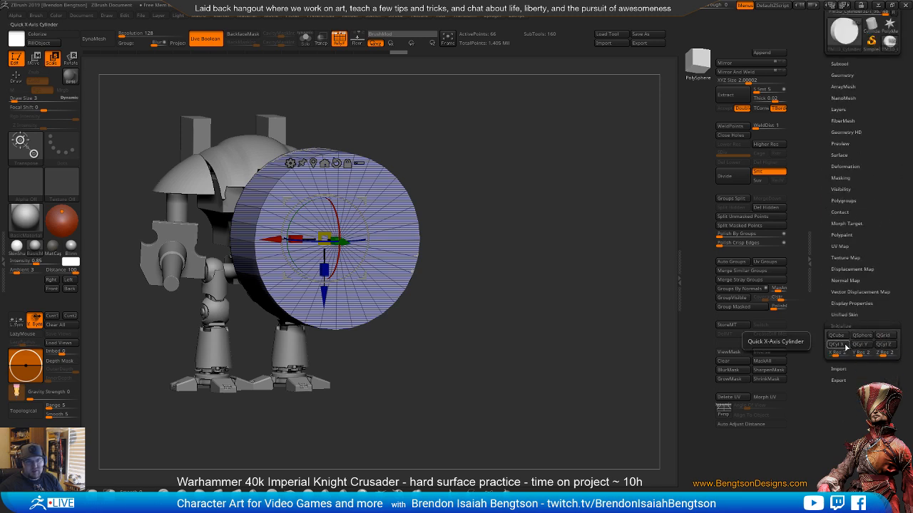
key(ctrl+z)
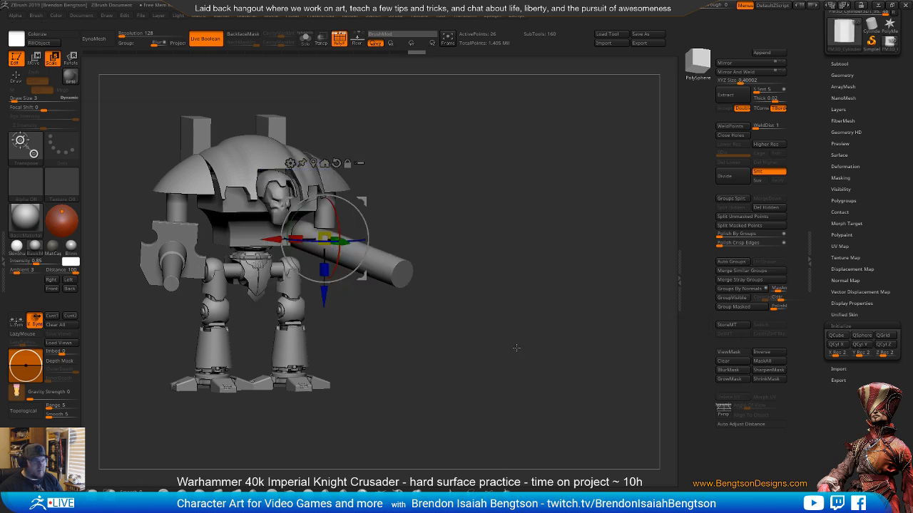
alt+drag(516, 347, 510, 372)
key(alt+s)
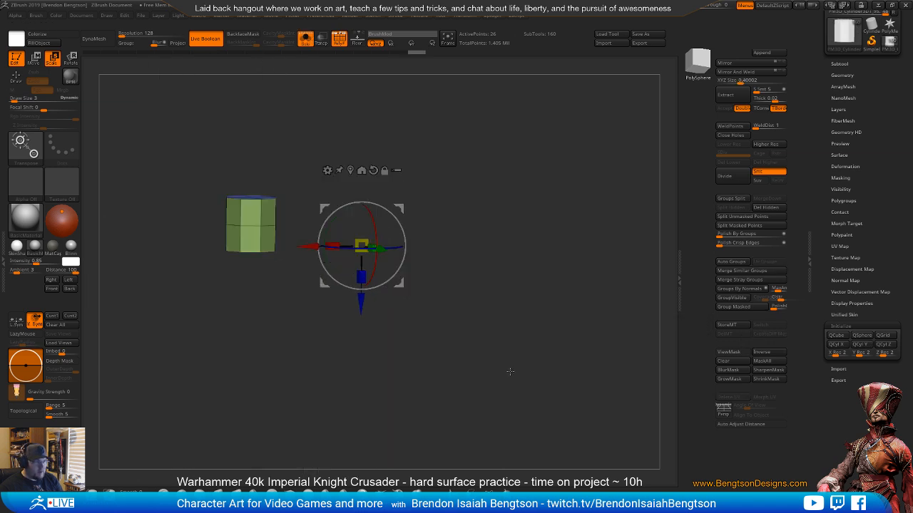
drag(510, 234, 517, 254)
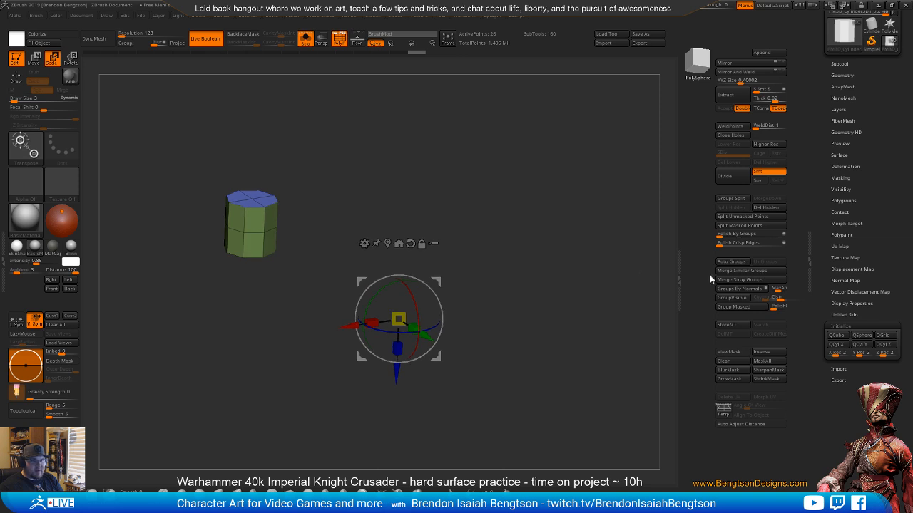
click(835, 344)
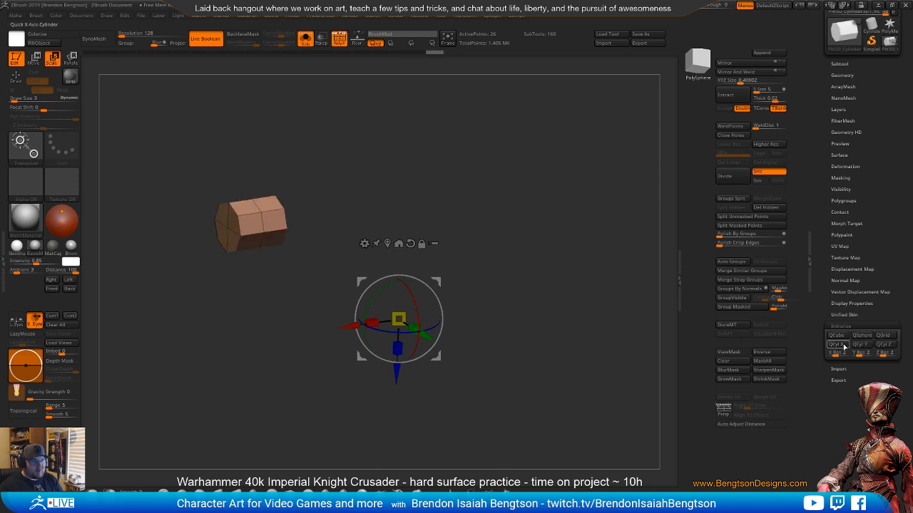
- Reinitialize the subtool as a quick Z-axis cylinder (QCyl Z) with a Z resolution of 1
click(885, 345)
drag(660, 294, 536, 229)
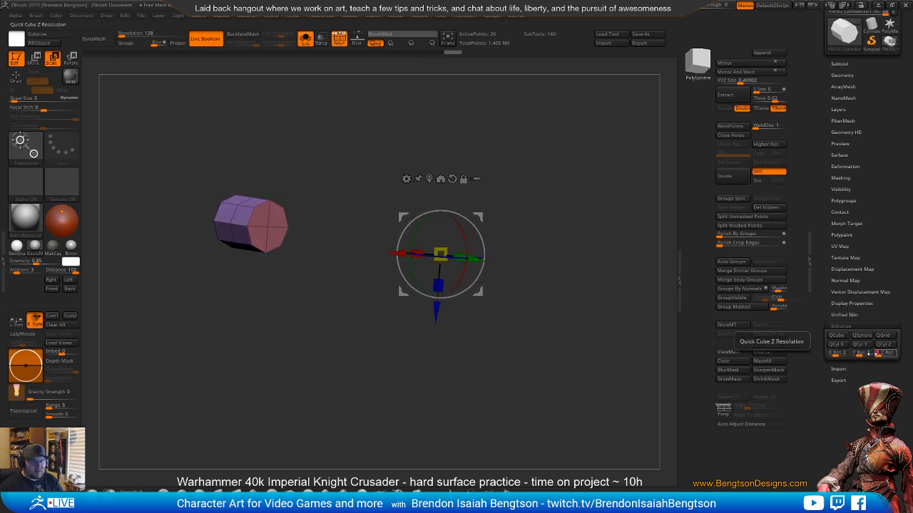
drag(878, 353, 871, 352)
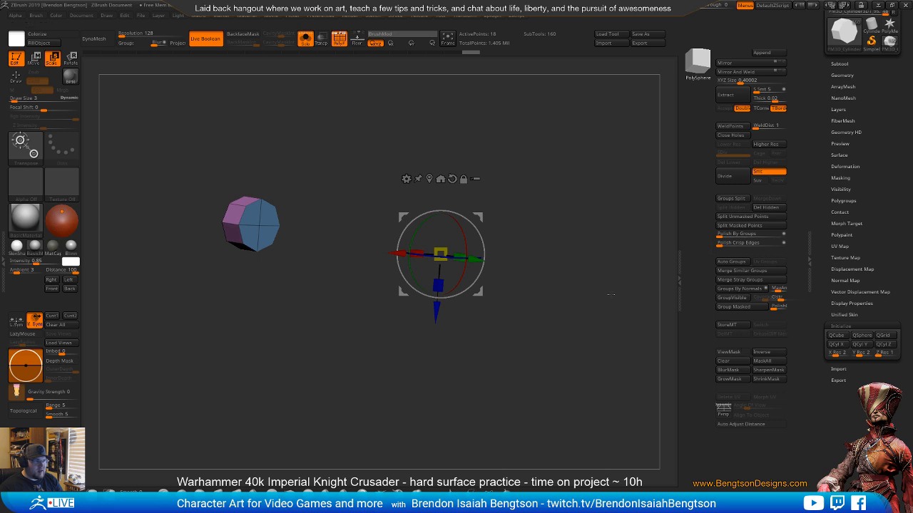
drag(597, 295, 579, 296)
alt+drag(353, 253, 460, 276)
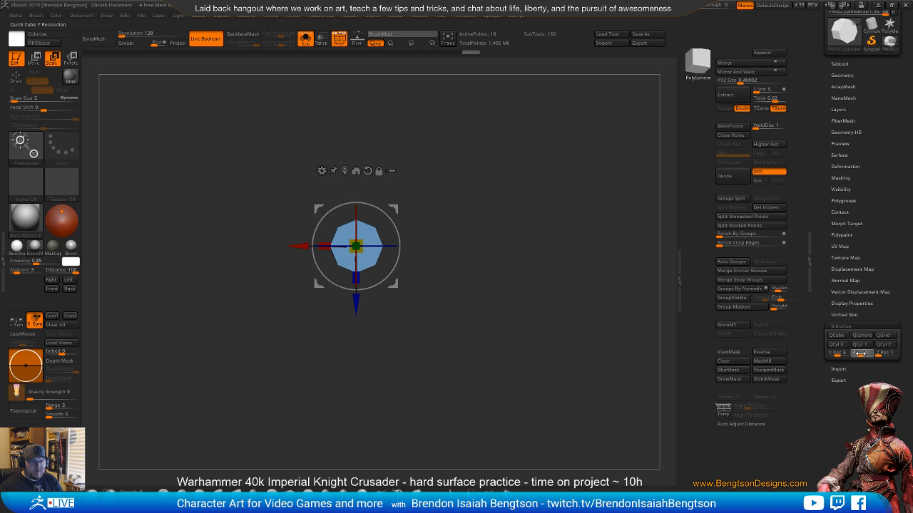
- Try regenerating the Z-axis cylinder with X and Y resolutions of 5, 4 and 3
key(Return)
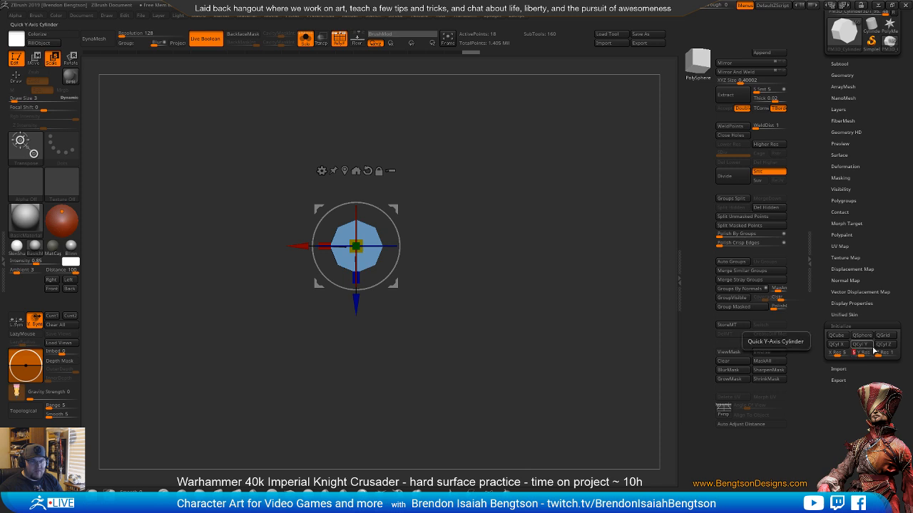
click(884, 345)
drag(486, 316, 409, 357)
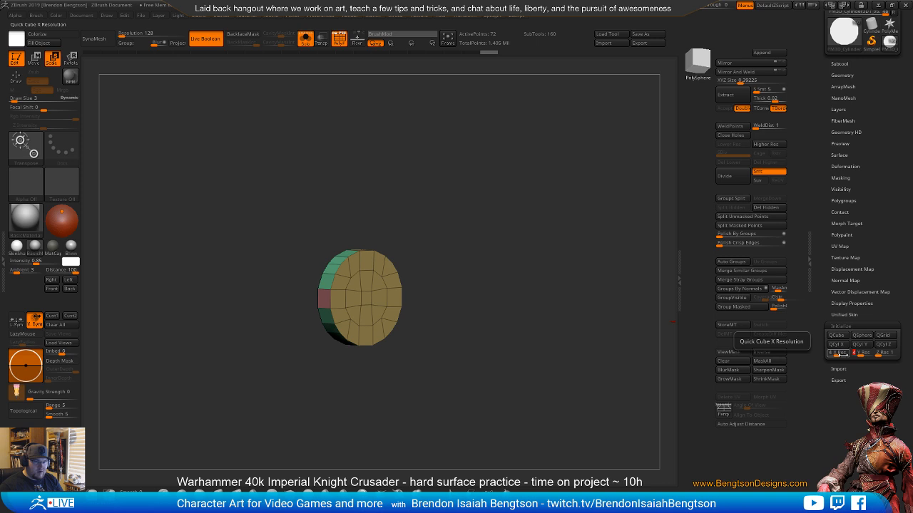
key(Return)
click(884, 345)
mouse_move(534, 355)
mouse_down()
mouse_move(516, 361)
mouse_move(535, 361)
mouse_up()
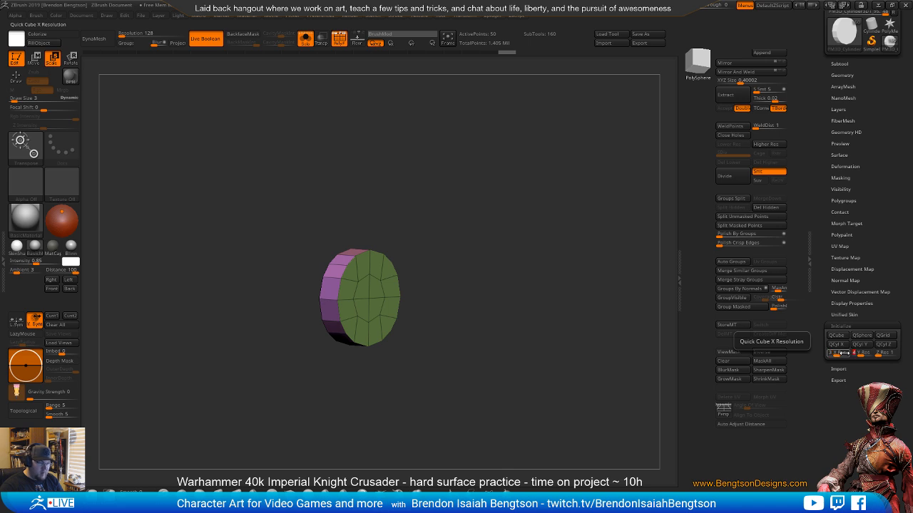
key(Return)
click(883, 345)
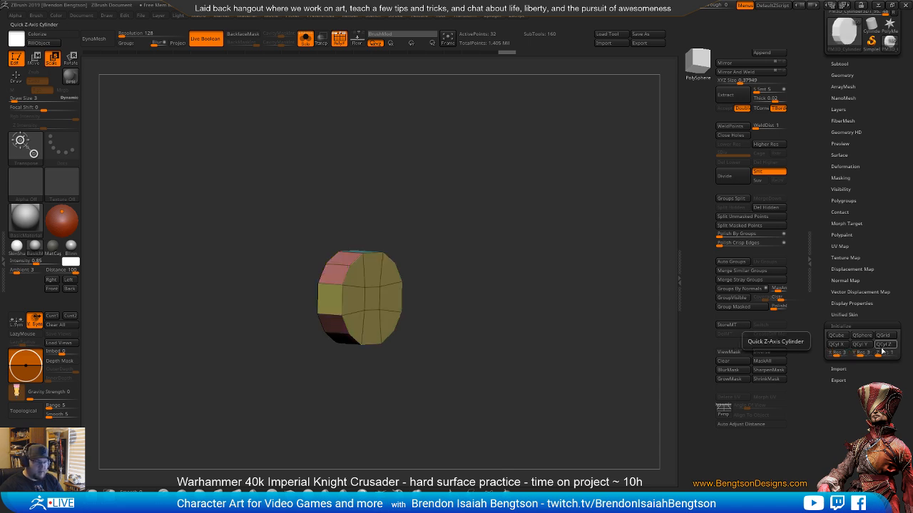
- Regenerate the Z-axis cylinder with X and Y resolutions of 2, and bring the other subtools back into view
mouse_move(525, 393)
mouse_down()
mouse_move(504, 386)
mouse_move(506, 345)
mouse_move(518, 386)
mouse_up()
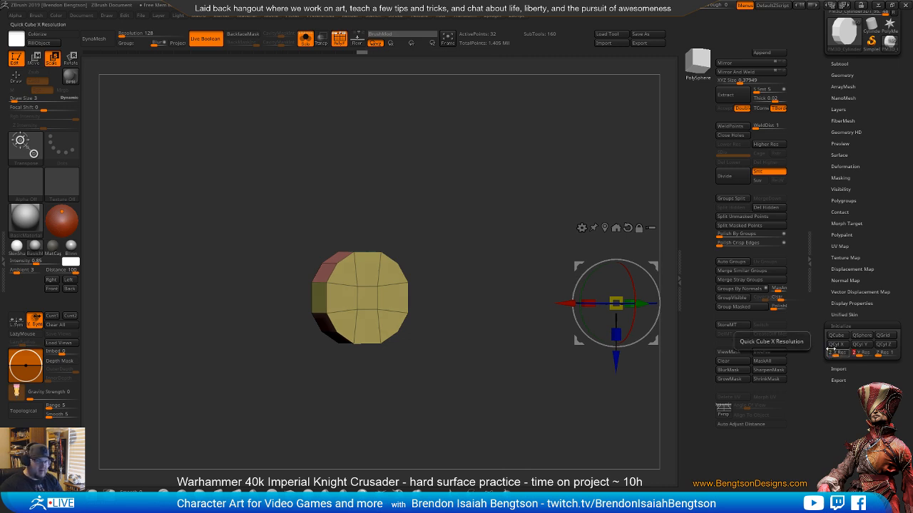
click(885, 345)
drag(466, 402, 454, 344)
key(alt+s)
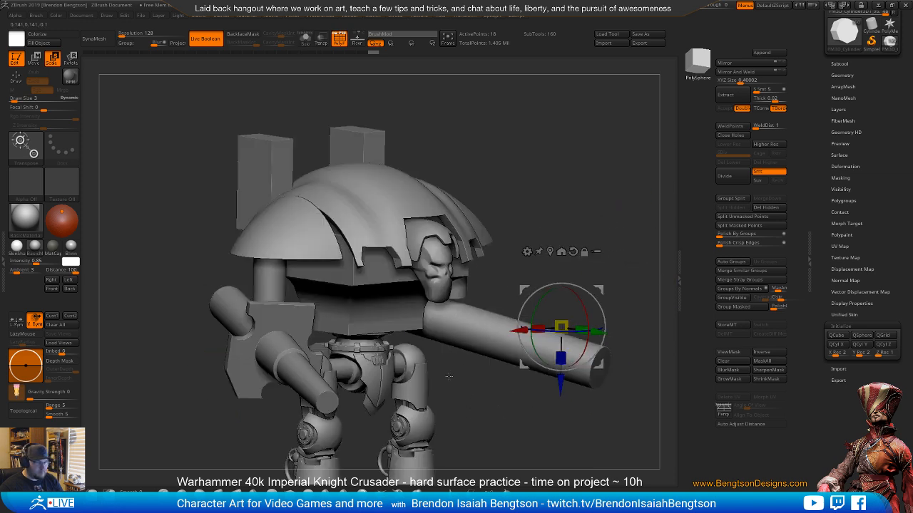
- Center the gizmo on the cylinder and move it forward along the Y axis, out in front of the Knight's body
alt+click(549, 252)
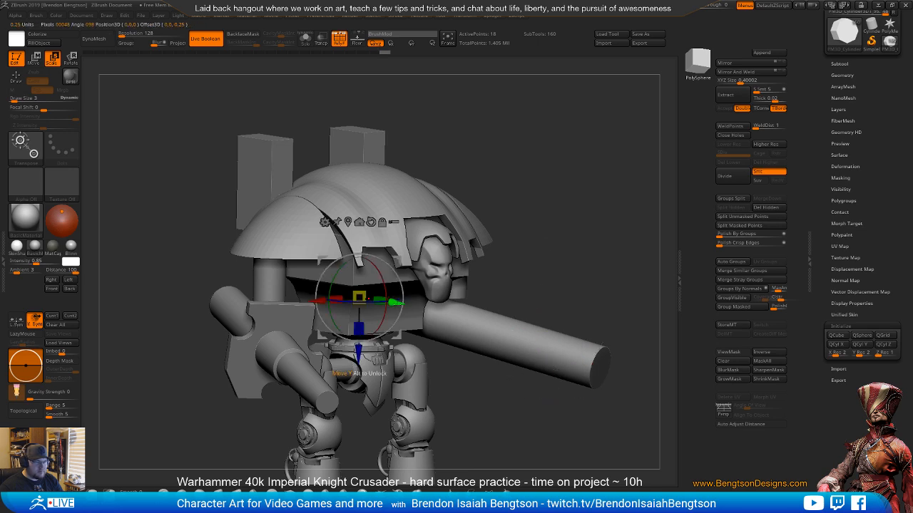
drag(397, 302, 498, 387)
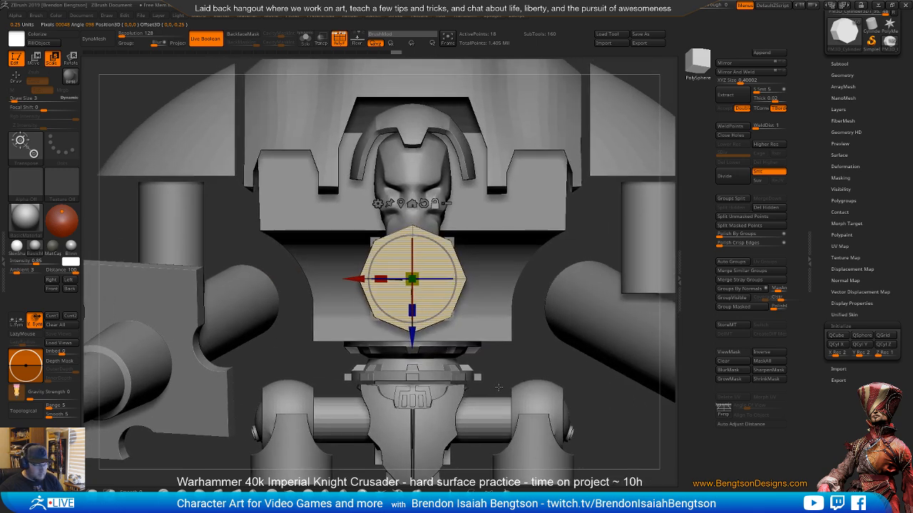
drag(576, 382, 573, 350)
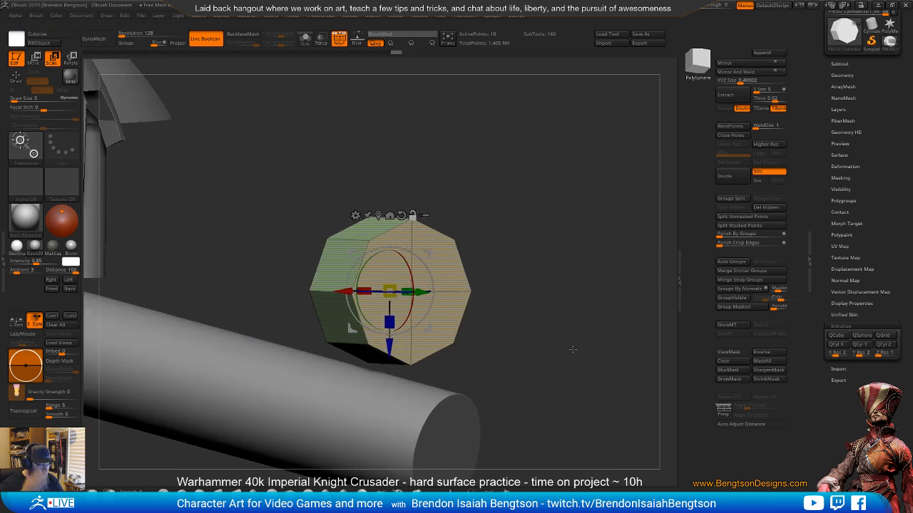
- Assign polygroups to the cylinder by face normals and isolate the subtool, with the ZModeler brush active
key(q)
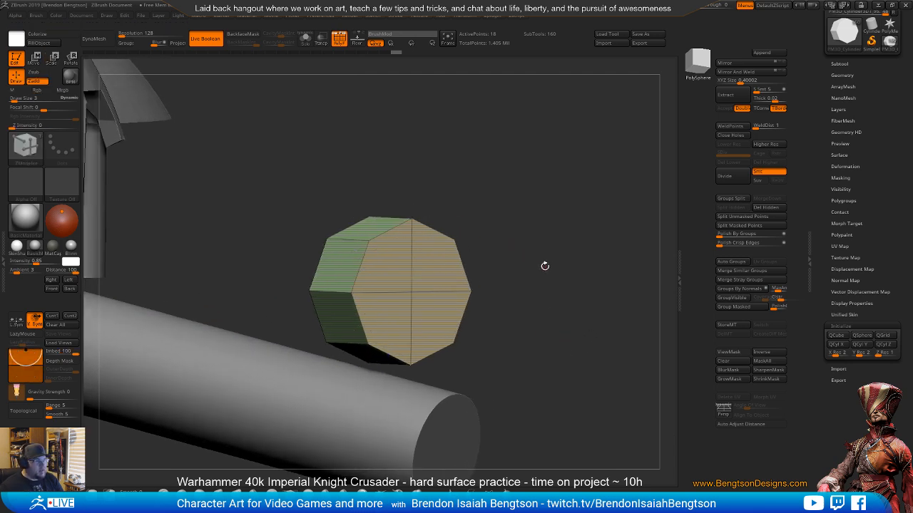
drag(544, 265, 589, 313)
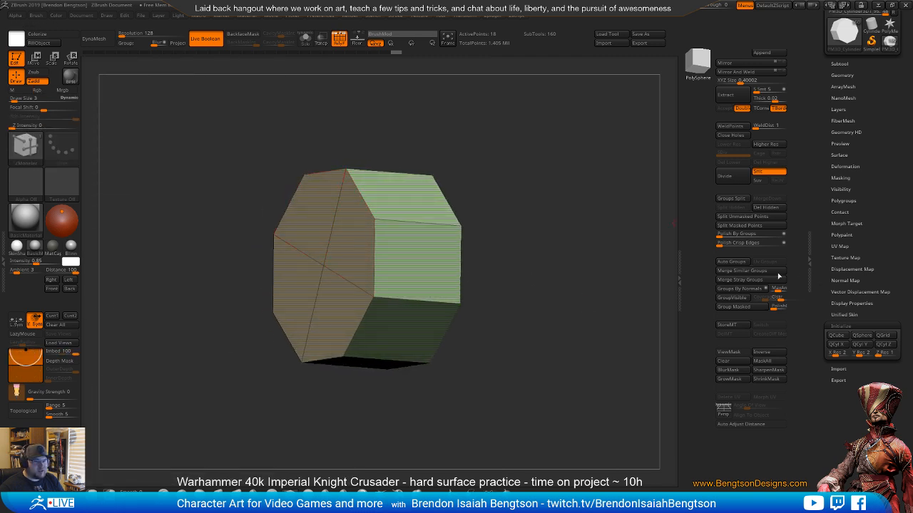
click(731, 297)
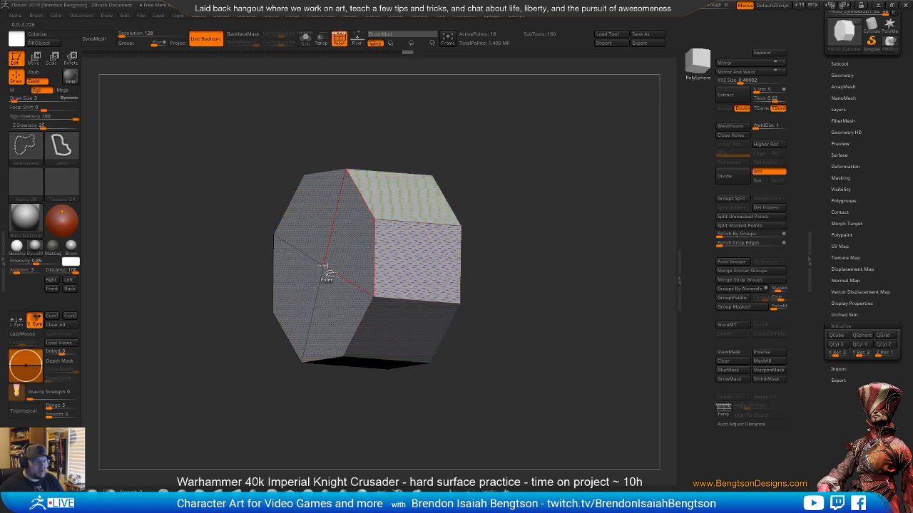
key(alt+s)
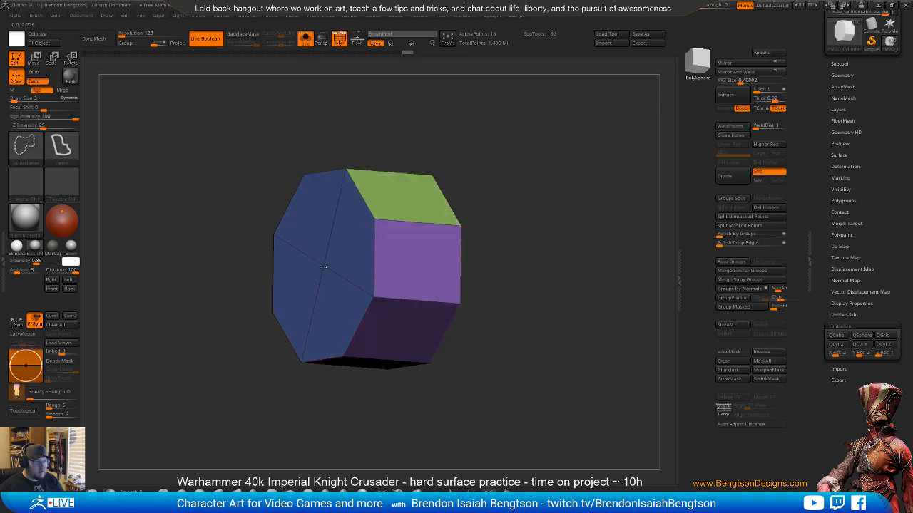
- Hide the cylinder's back cap and delete the hidden faces, leaving that end open
ctrl+shift+click(323, 267)
ctrl+shift+click(323, 267)
drag(585, 313, 540, 303)
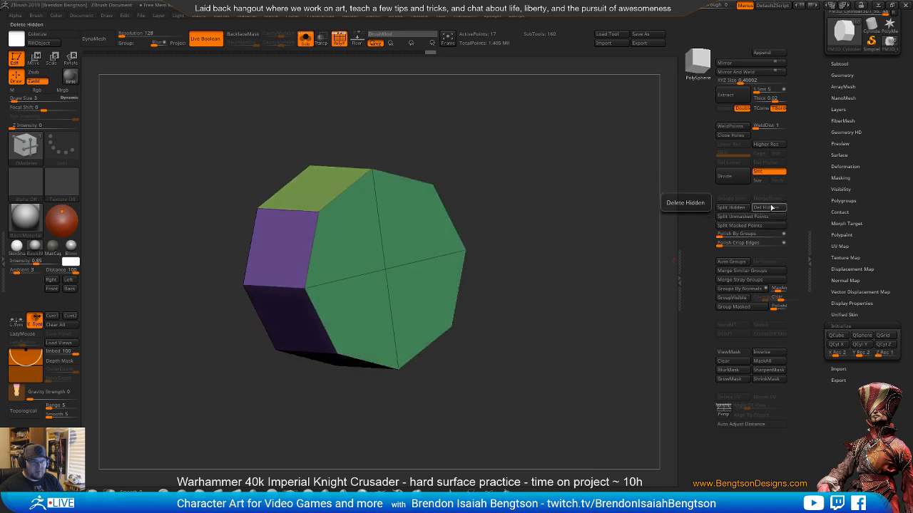
click(731, 207)
drag(607, 338, 362, 254)
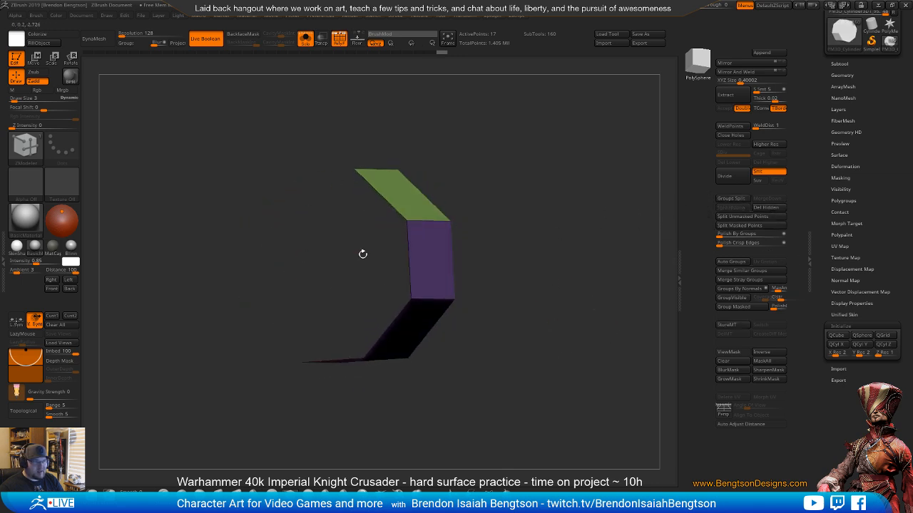
- Reinitialize the subtool as a quick Z-axis cylinder with X and Y resolutions of 3 and a Z resolution of 1
drag(578, 372, 565, 353)
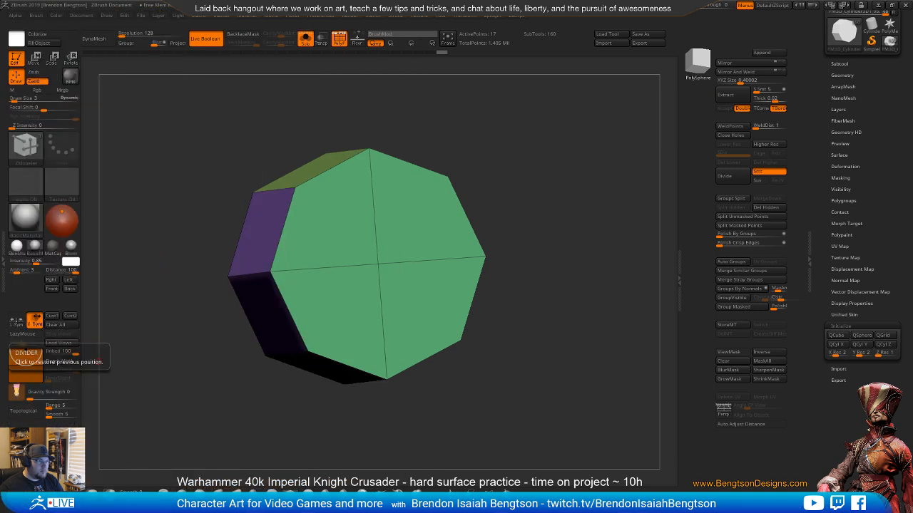
drag(533, 289, 585, 288)
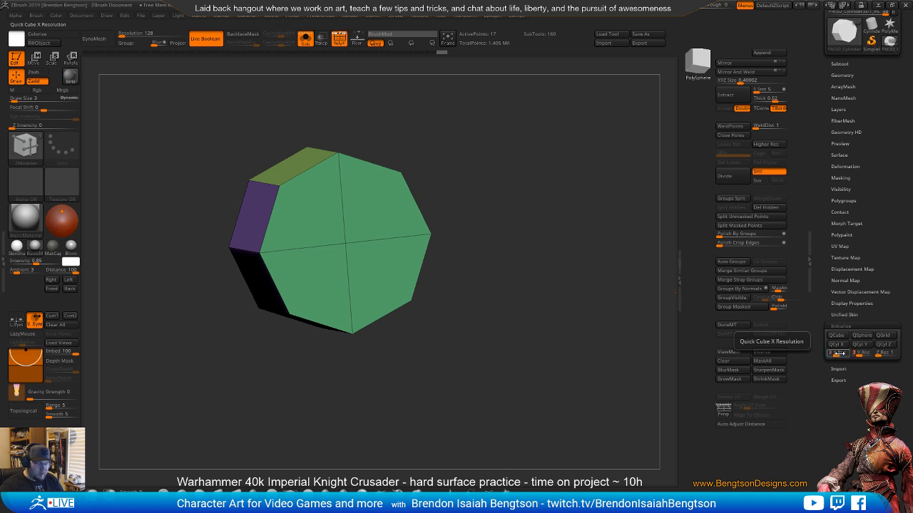
drag(838, 353, 833, 353)
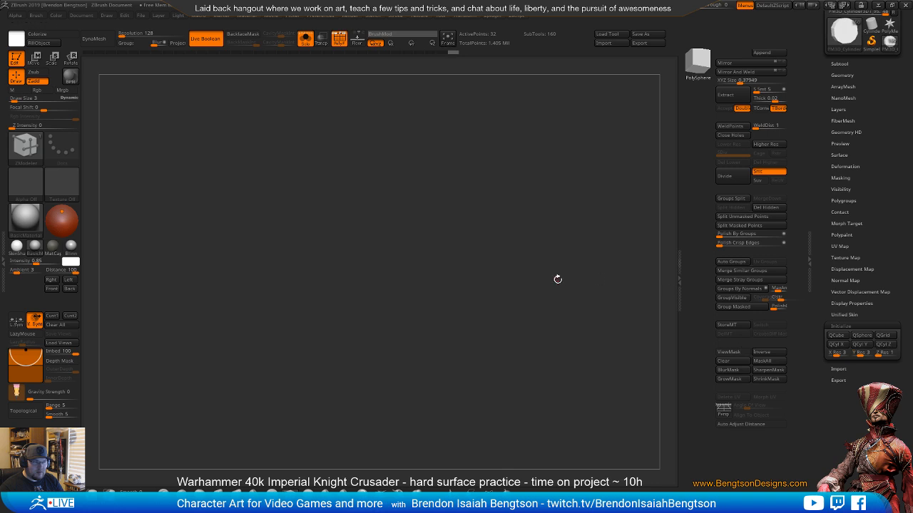
drag(401, 295, 459, 270)
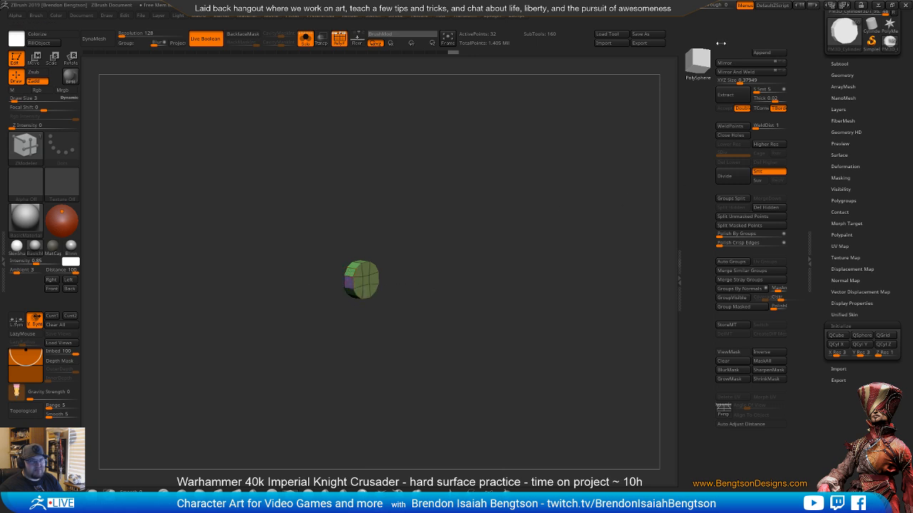
- Switch to the Cylinder3D primitive and set its horizontal subdivision count (HDivide) to 8
click(844, 31)
click(653, 73)
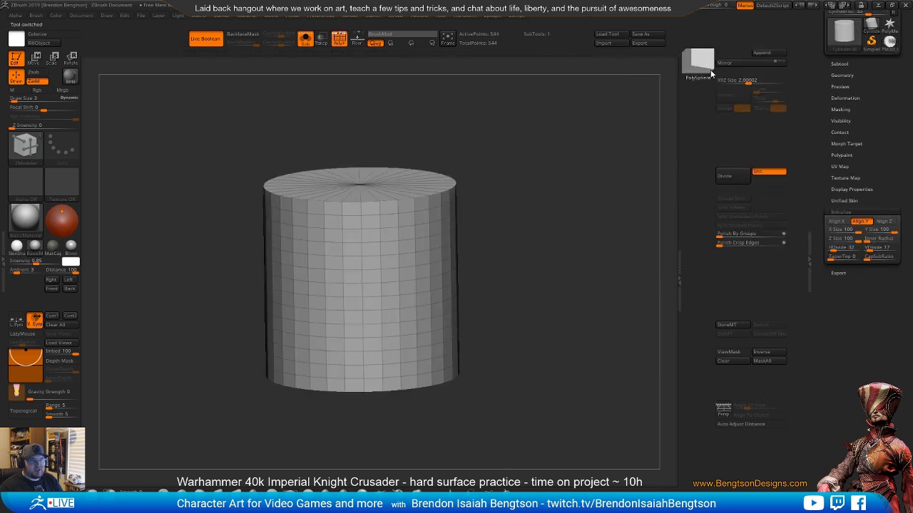
mouse_move(846, 45)
drag(606, 157, 628, 193)
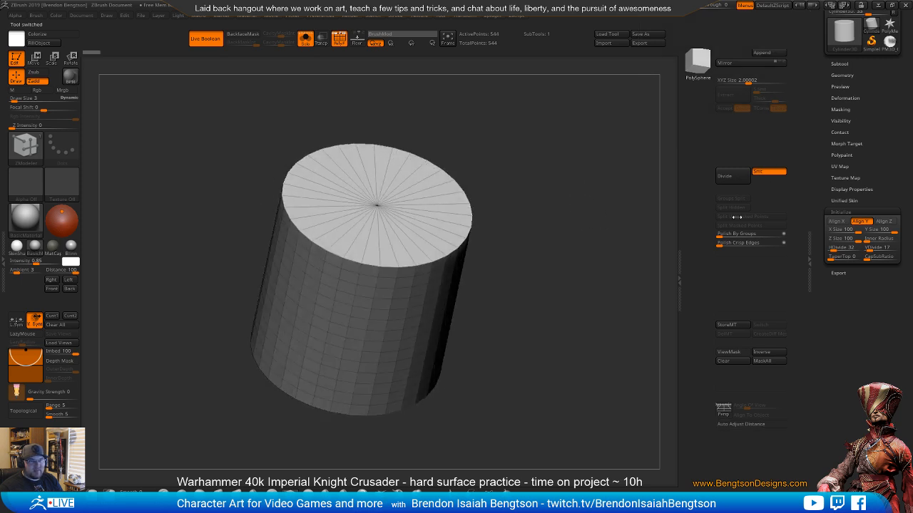
drag(826, 118, 826, 194)
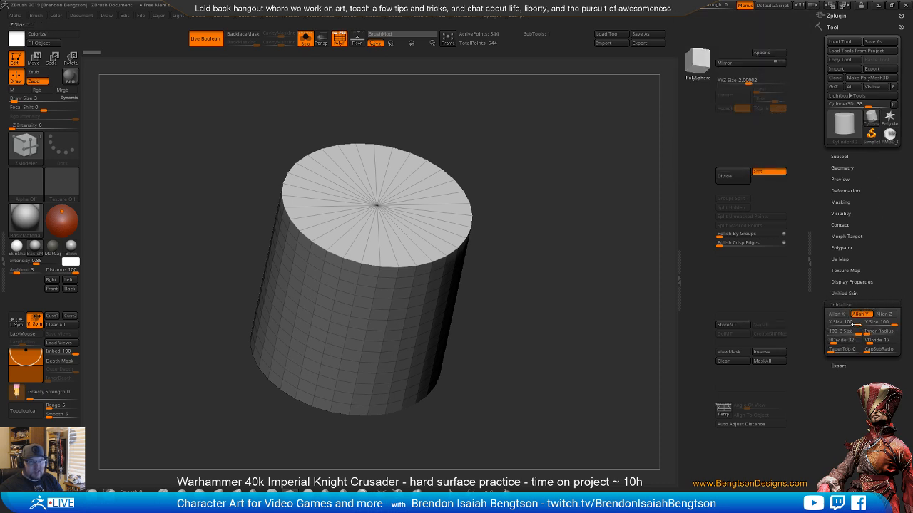
key(f)
alt+drag(543, 297, 537, 330)
key(space)
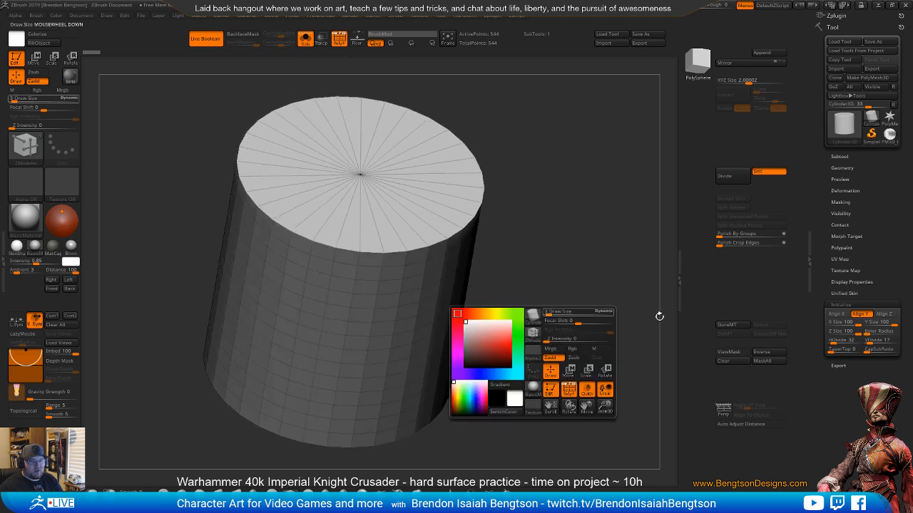
drag(838, 341, 830, 342)
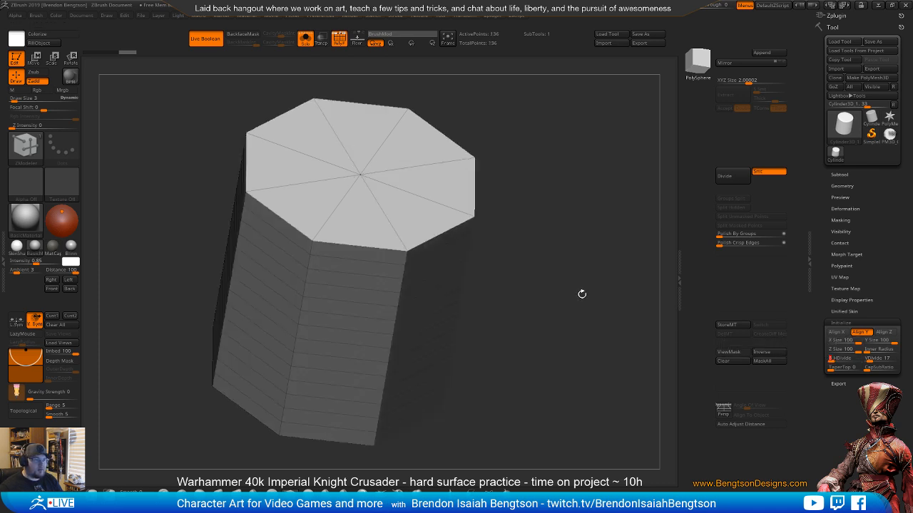
- Reduce the primitive's vertical subdivision count (VDivide), trying 3 and settling on 4
drag(531, 335, 552, 357)
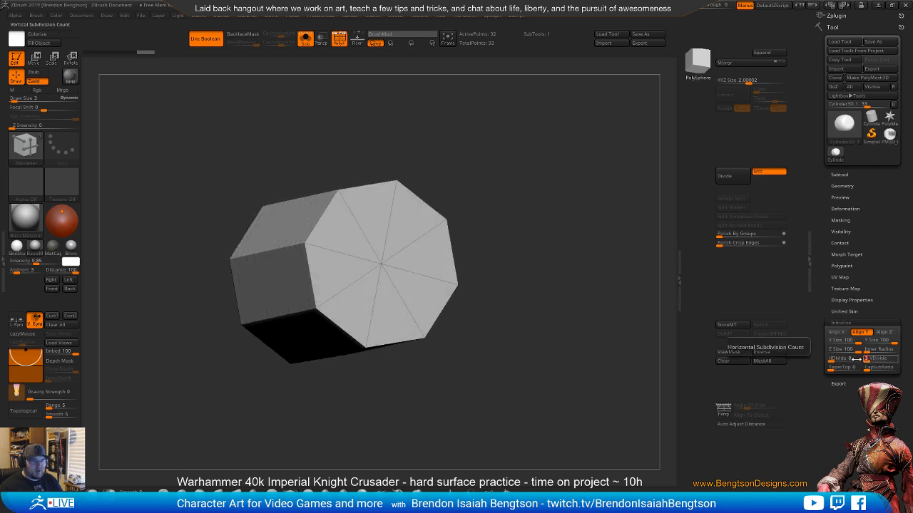
drag(544, 347, 642, 309)
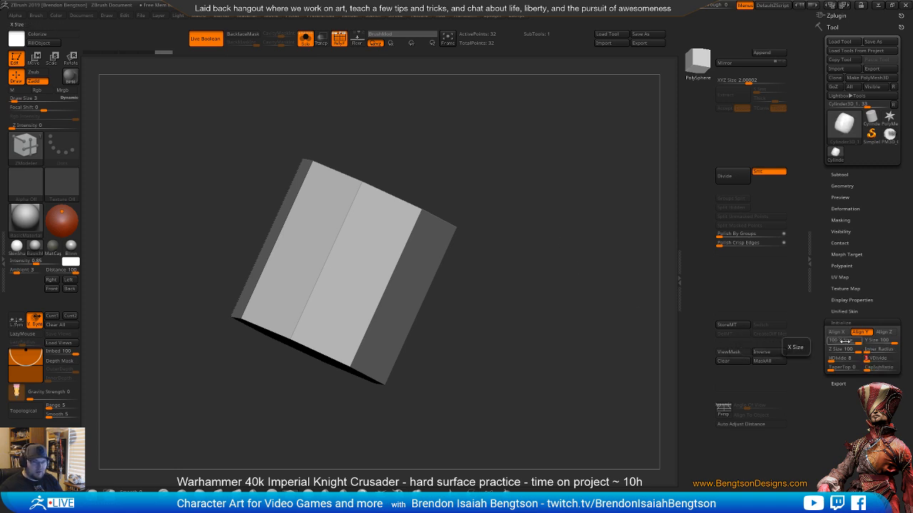
drag(524, 313, 573, 337)
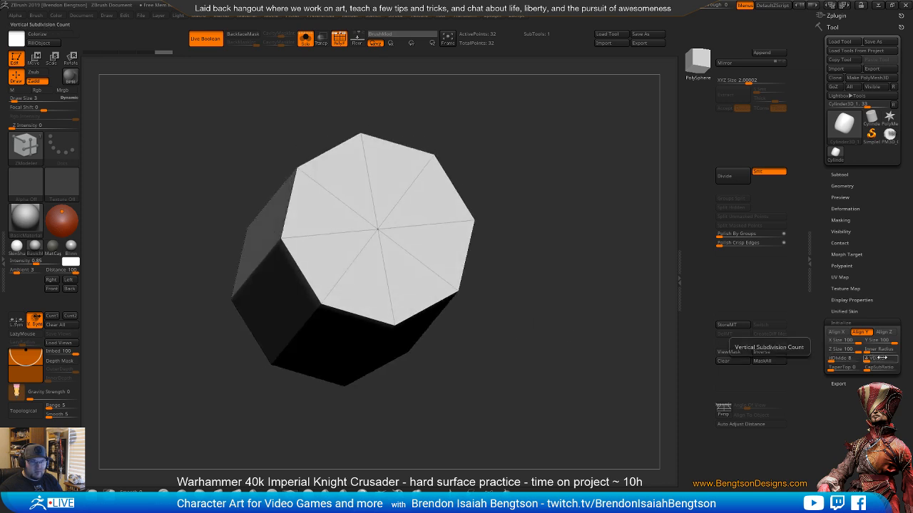
mouse_move(866, 351)
mouse_down()
mouse_move(888, 353)
mouse_move(868, 352)
mouse_up()
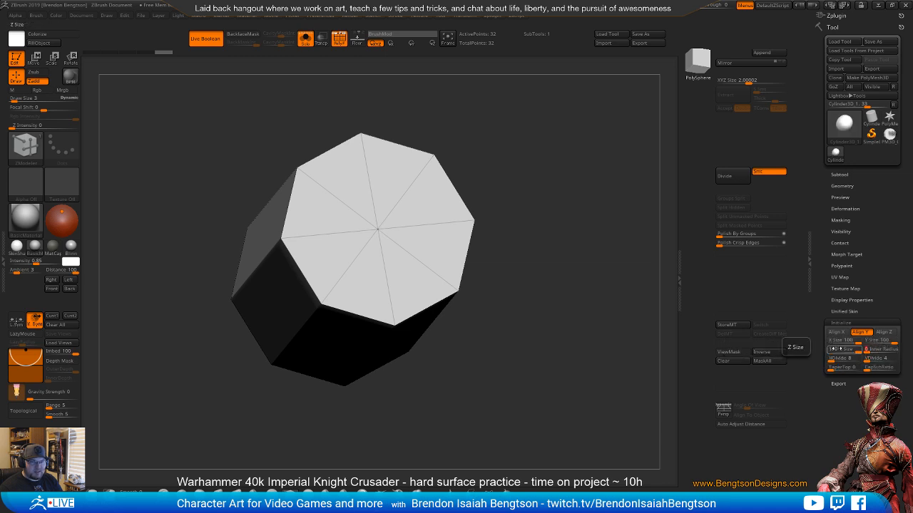
- Align the cylinder primitive to the Z axis and set its horizontal subdivision count to 10
click(885, 332)
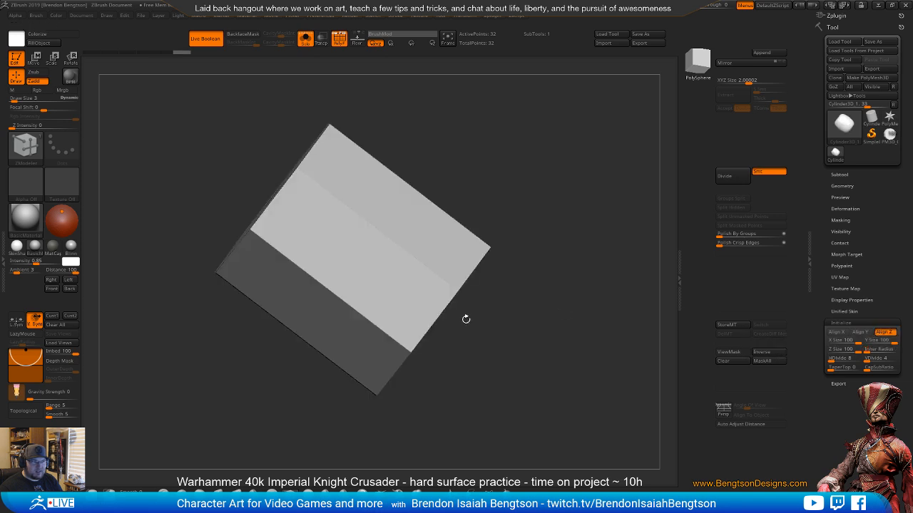
drag(464, 318, 528, 303)
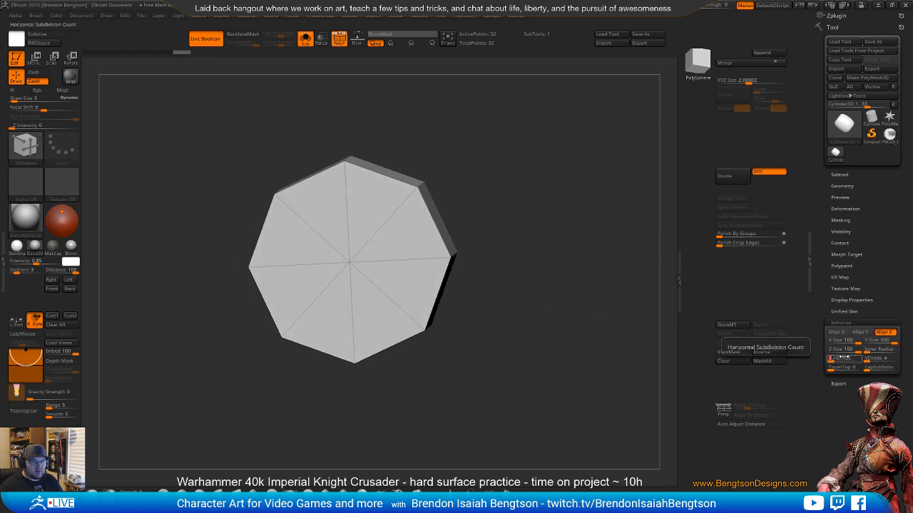
click(844, 357)
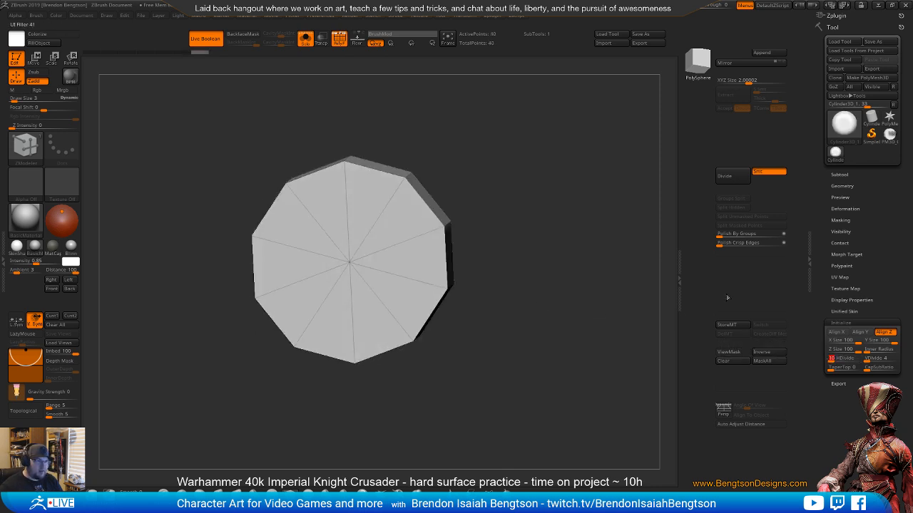
drag(531, 327, 499, 273)
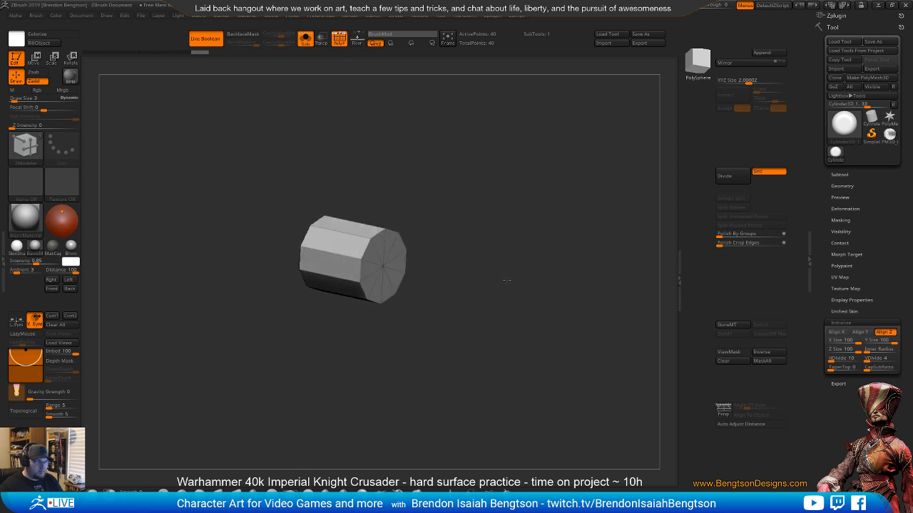
- Convert the ten-sided cylinder primitive into an editable polymesh
mouse_move(488, 264)
mouse_down()
mouse_move(501, 288)
mouse_move(504, 272)
mouse_up()
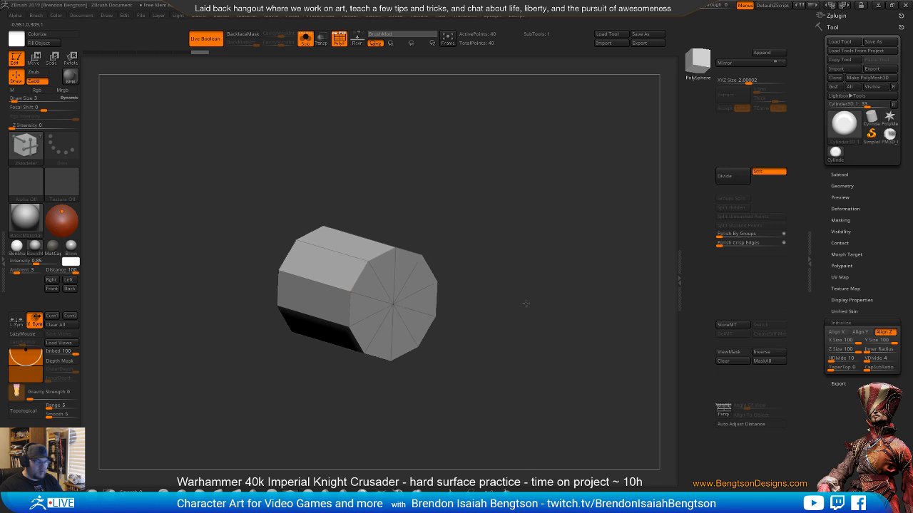
drag(523, 306, 383, 243)
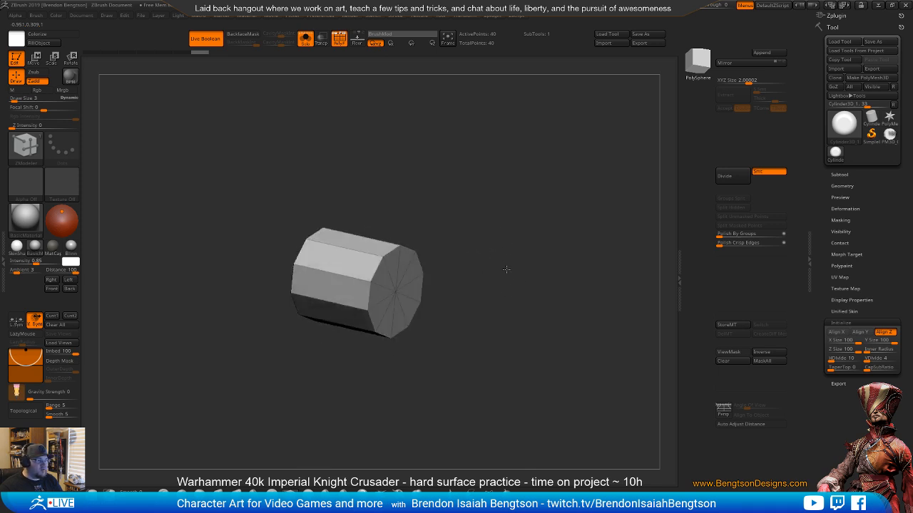
drag(506, 270, 513, 286)
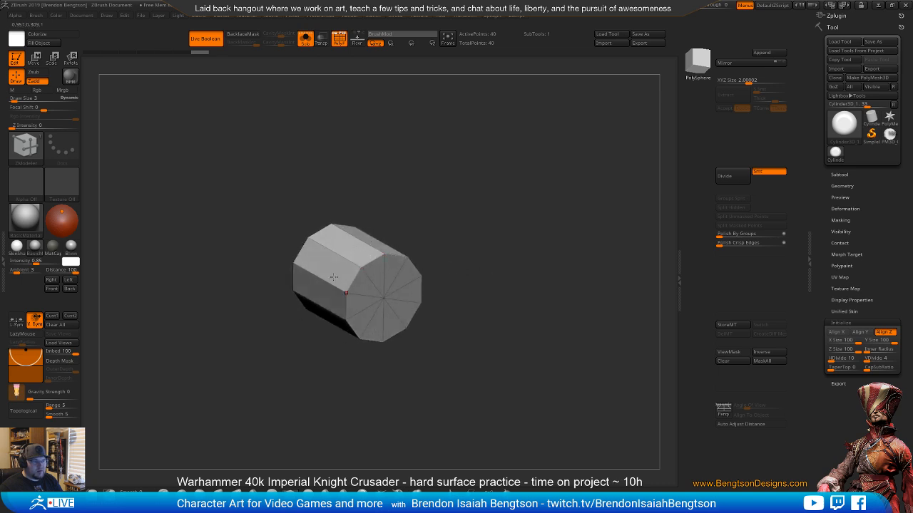
mouse_move(487, 246)
mouse_down()
mouse_move(512, 233)
mouse_move(488, 238)
mouse_up()
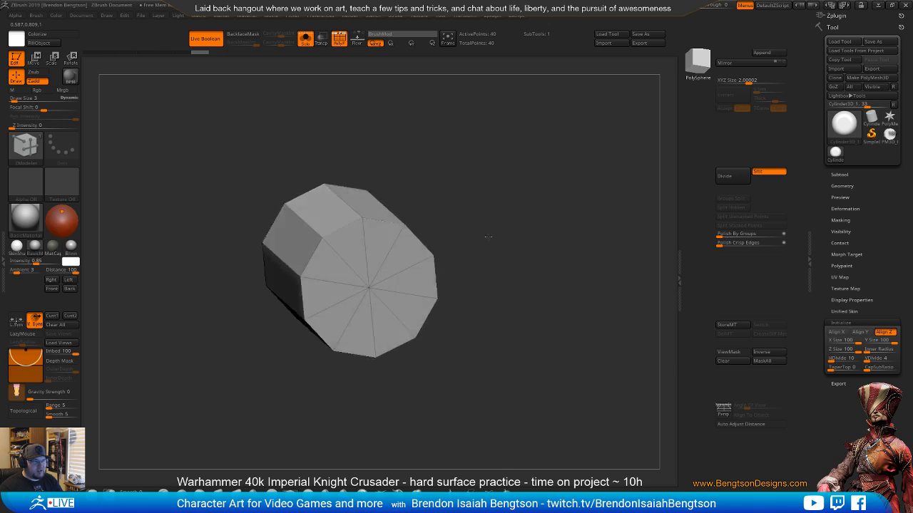
drag(497, 297, 553, 265)
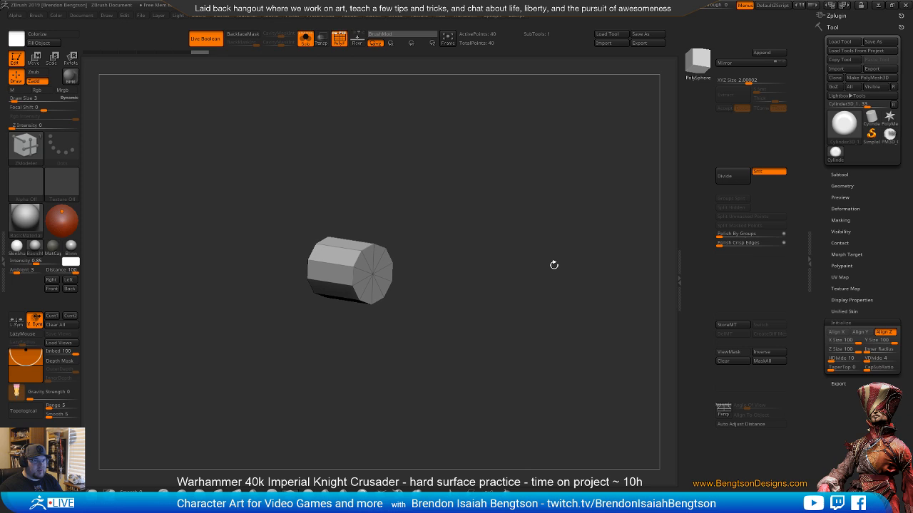
click(870, 79)
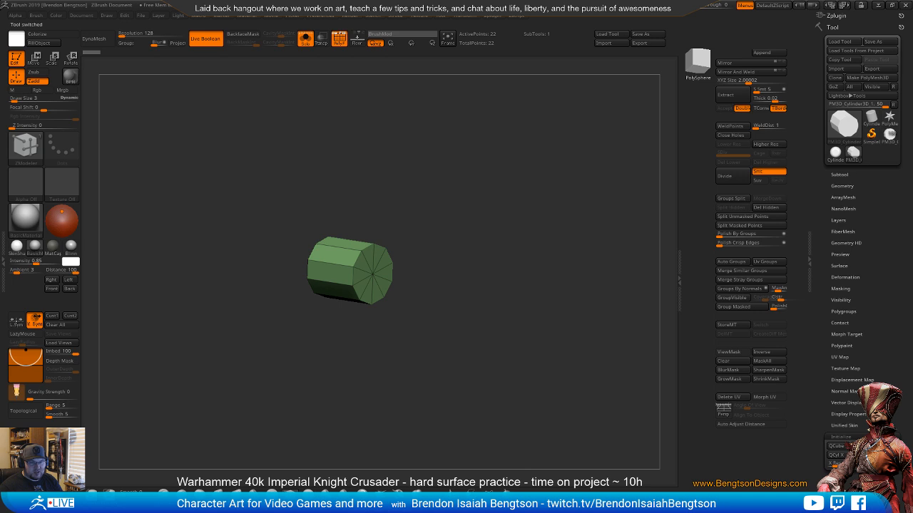
click(839, 175)
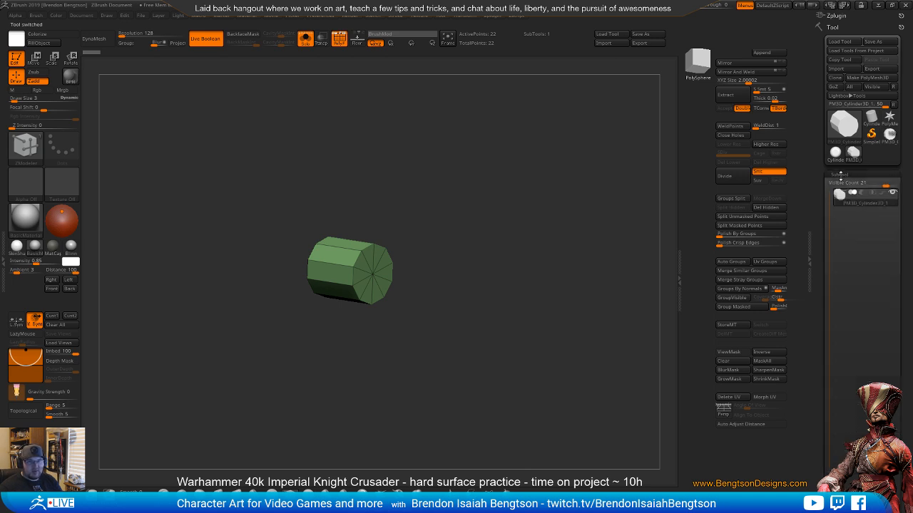
click(839, 175)
- Switch back to the Imperial Knight tool and append the new cylinder polymesh as a subtool
mouse_move(834, 155)
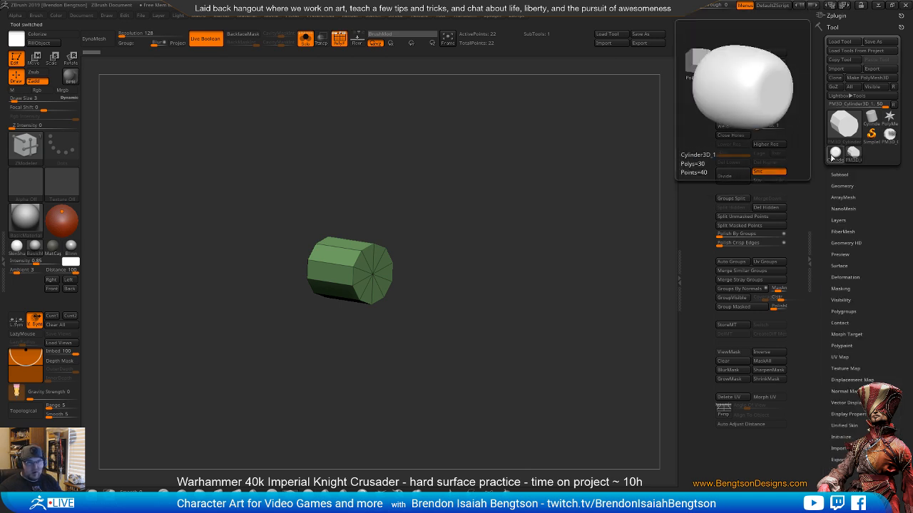
click(853, 152)
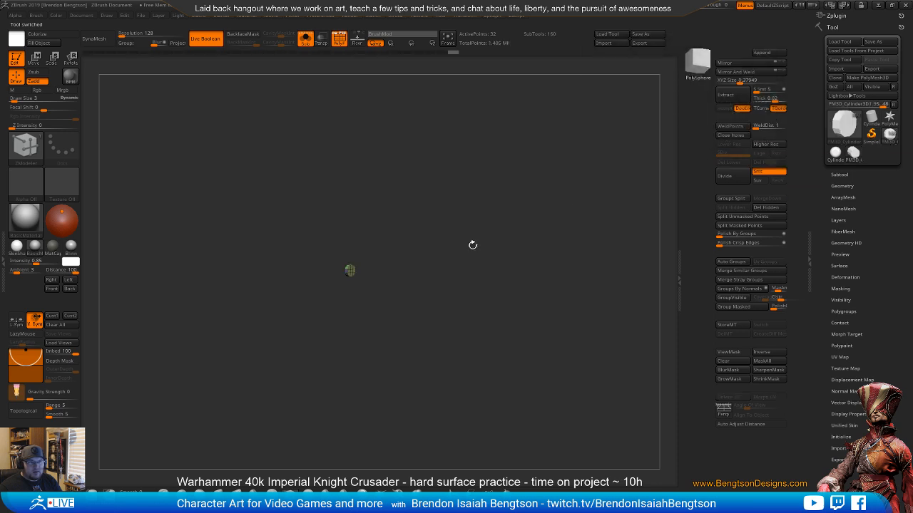
key(shift+alt+s)
mouse_move(440, 289)
mouse_down()
mouse_move(455, 157)
mouse_move(495, 257)
mouse_move(466, 352)
mouse_up()
drag(466, 352, 512, 358)
click(762, 52)
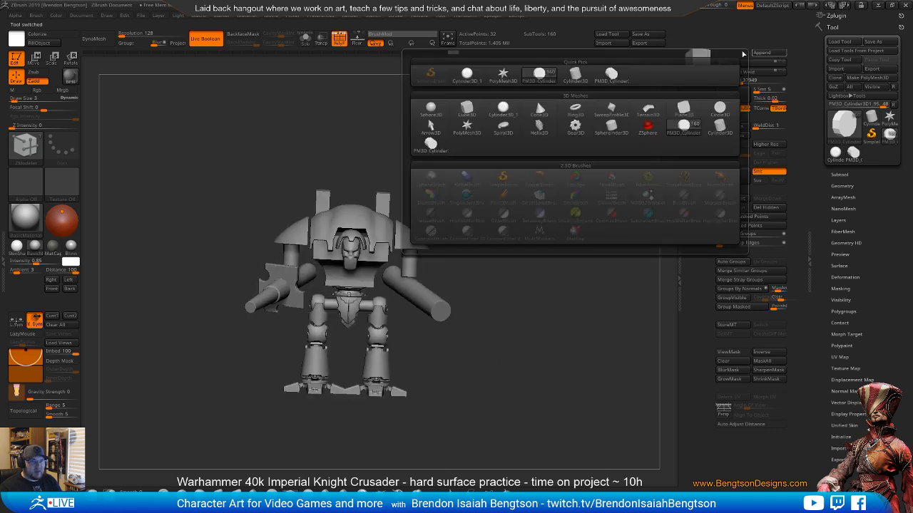
click(611, 73)
- Select the appended cylinder, move it straight out in front of the knight, and isolate it with Solo
drag(509, 269, 555, 225)
alt+click(423, 258)
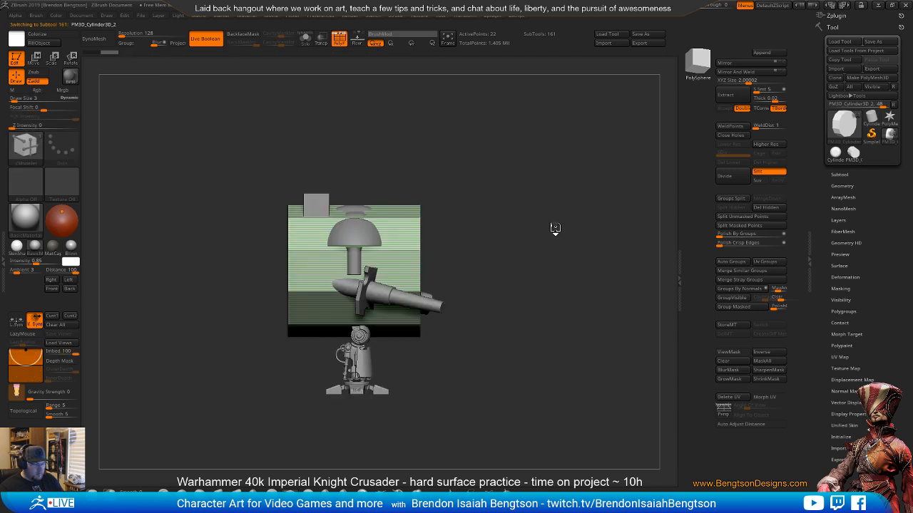
key(w)
drag(412, 271, 593, 271)
alt+drag(547, 346, 529, 246)
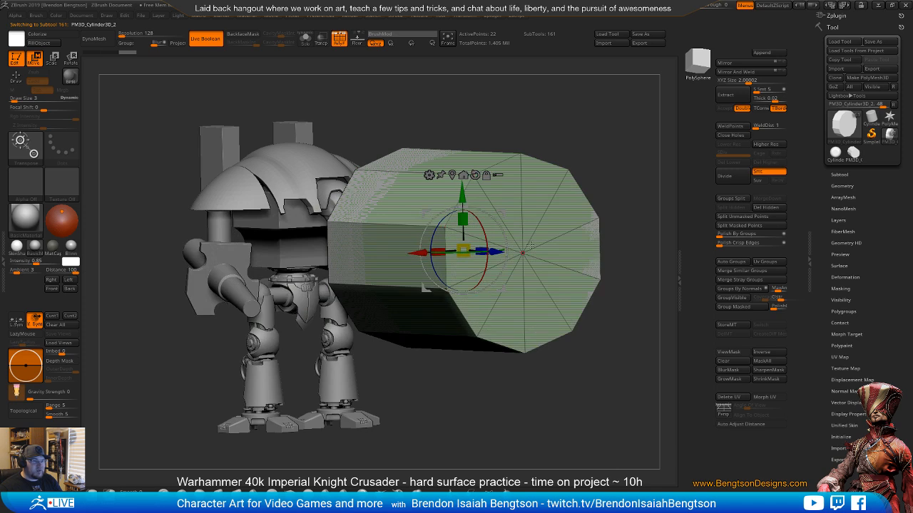
alt+right_drag(530, 246, 488, 289)
key(alt+s)
alt+right_drag(385, 317, 513, 328)
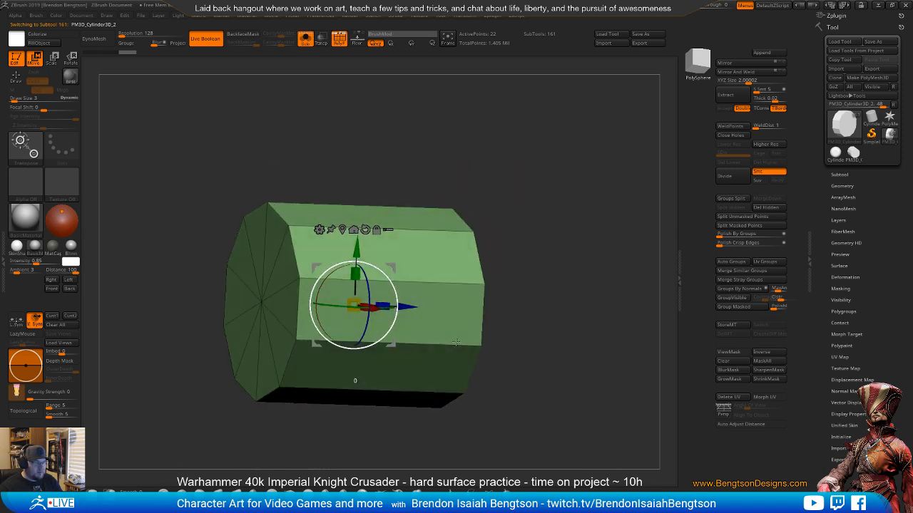
- Split the cylinder into polygroups by normals, separating the two end caps from the sides
click(745, 306)
key(ctrl+h)
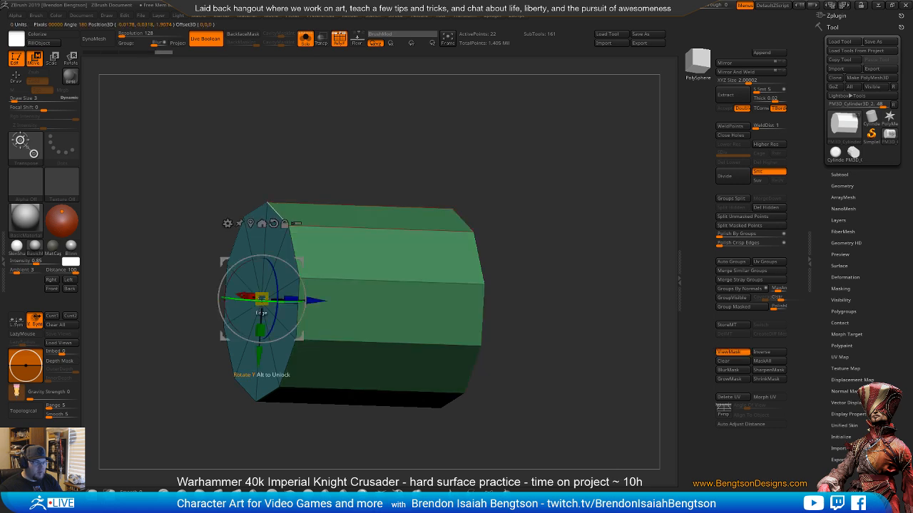
key(q)
key(ctrl+h)
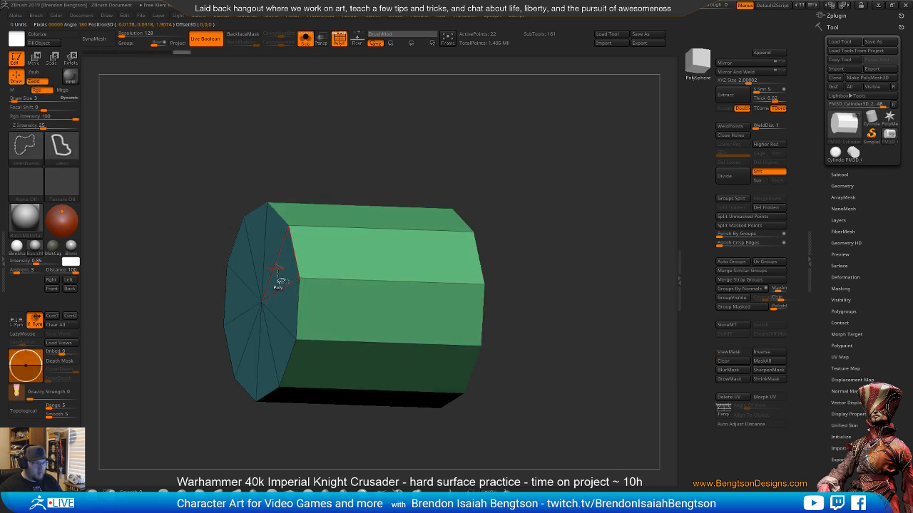
click(264, 306)
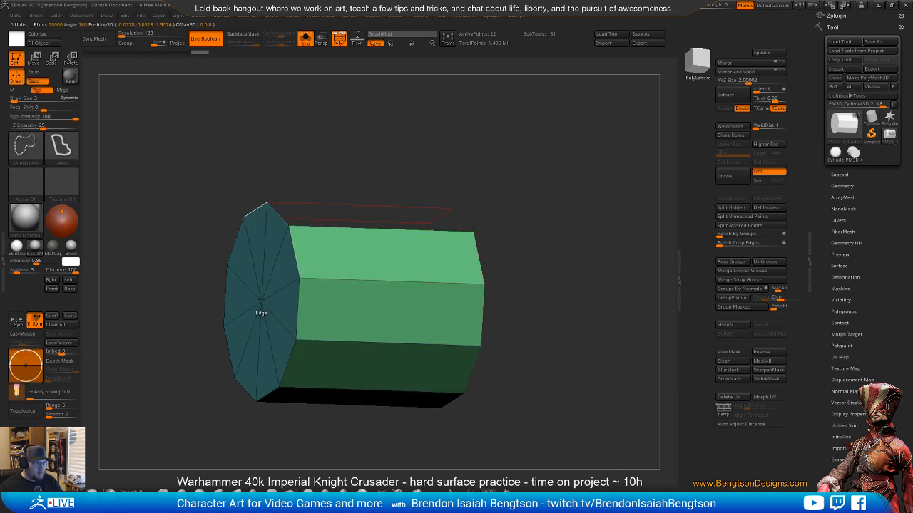
key(ctrl+z)
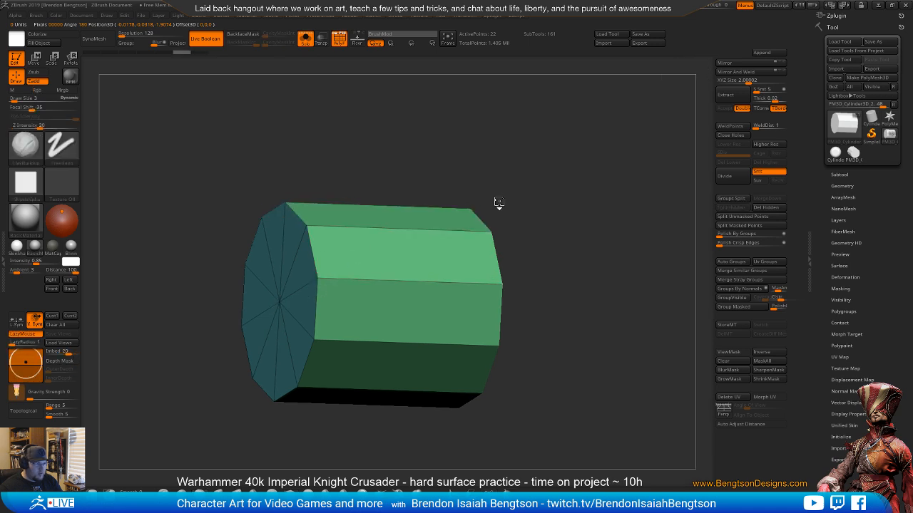
key(ctrl+shift)
drag(308, 114, 387, 127)
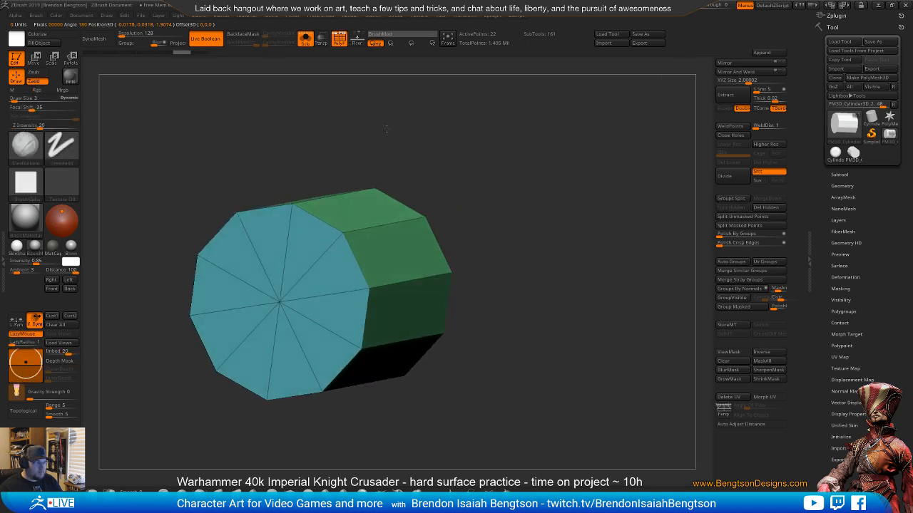
ctrl+shift+click(283, 311)
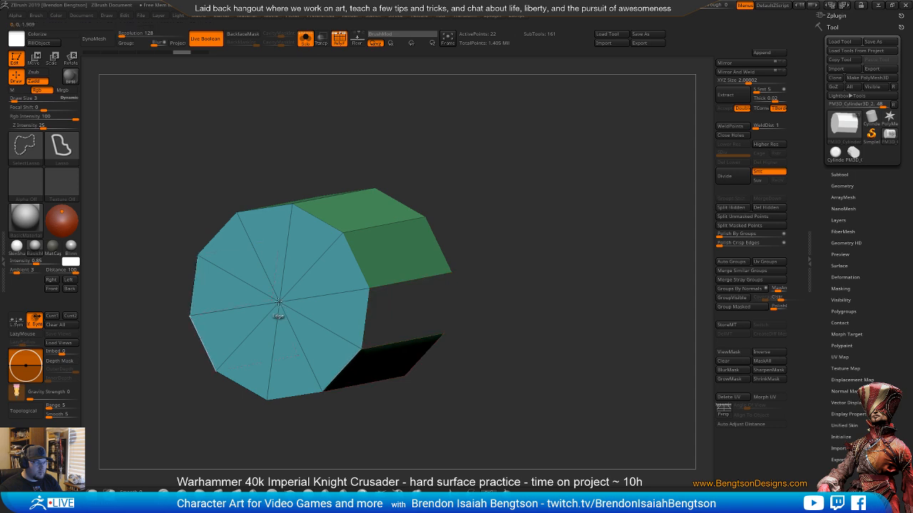
ctrl+shift+click(546, 238)
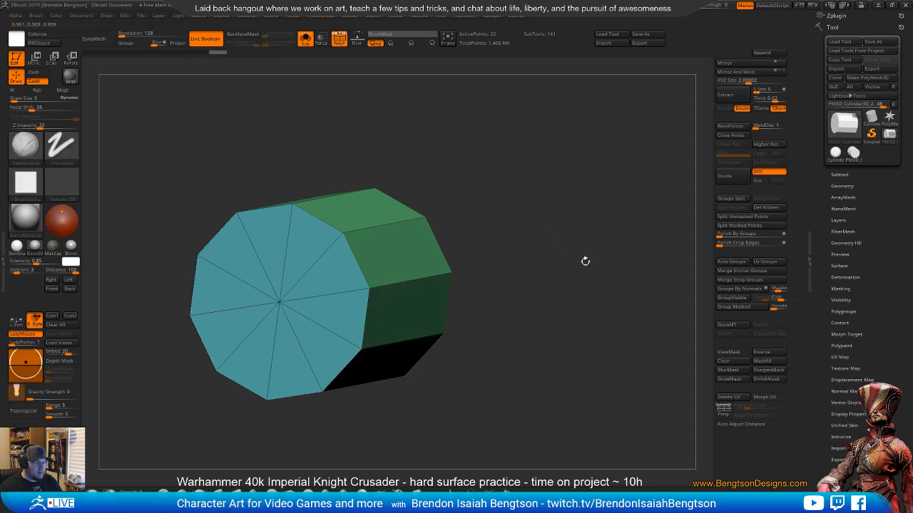
- Isolate the cylinder's back cap polygroup, invert the visibility, and delete the hidden cap to leave that end open
key(p)
alt+drag(493, 240, 572, 217)
ctrl+shift+click(310, 278)
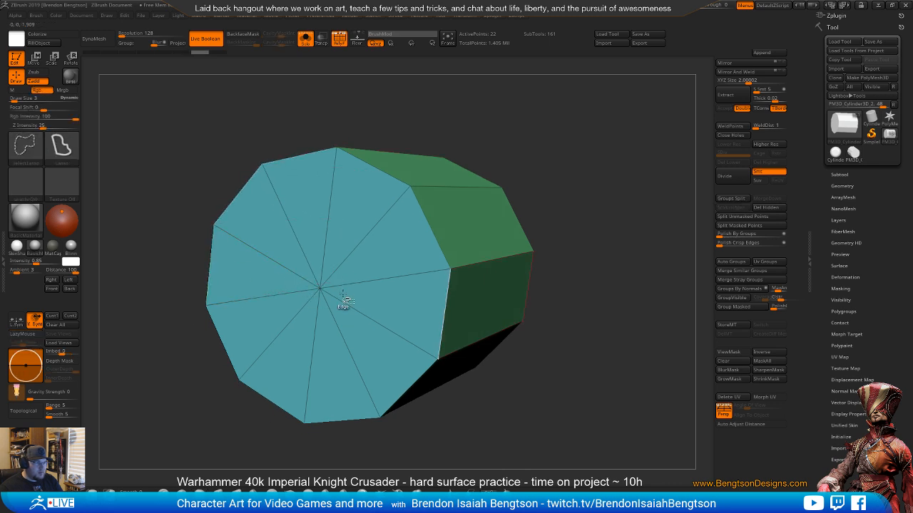
ctrl+shift+click(236, 290)
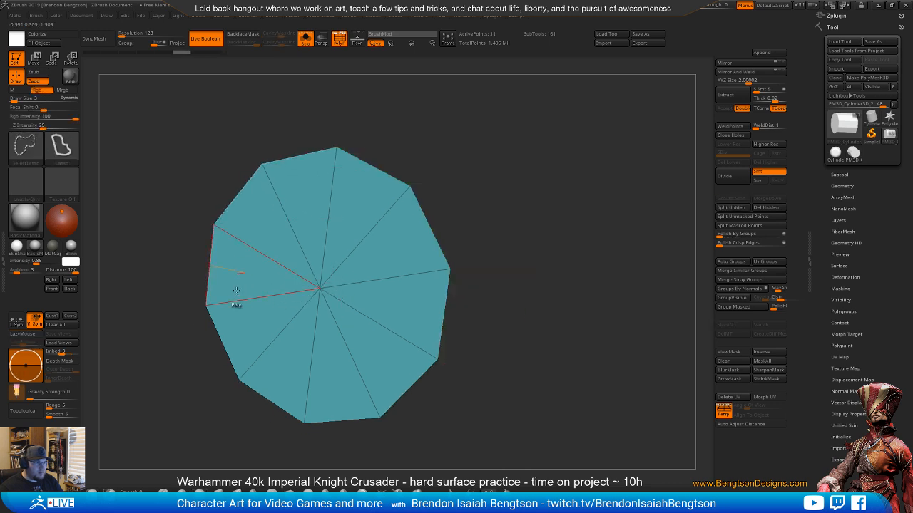
ctrl+shift+click(236, 292)
drag(234, 292, 540, 266)
ctrl+shift+click(461, 281)
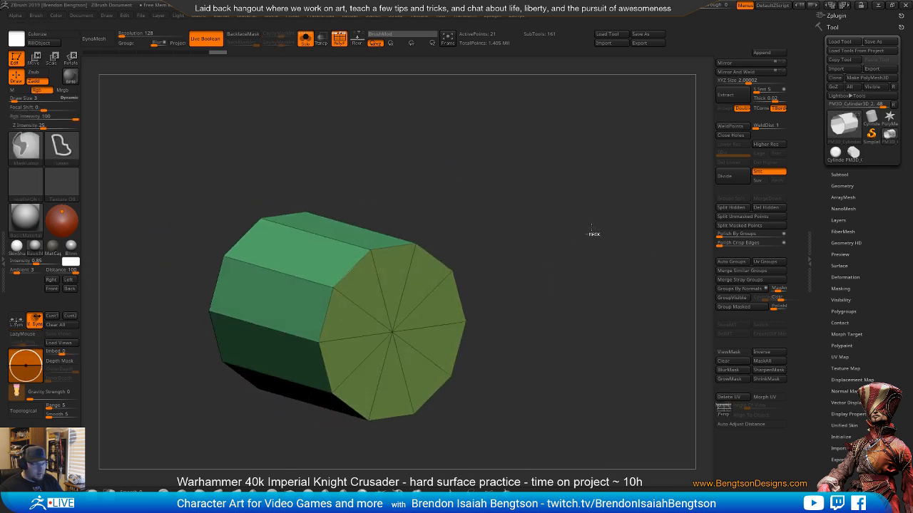
ctrl+click(590, 227)
ctrl+click(592, 228)
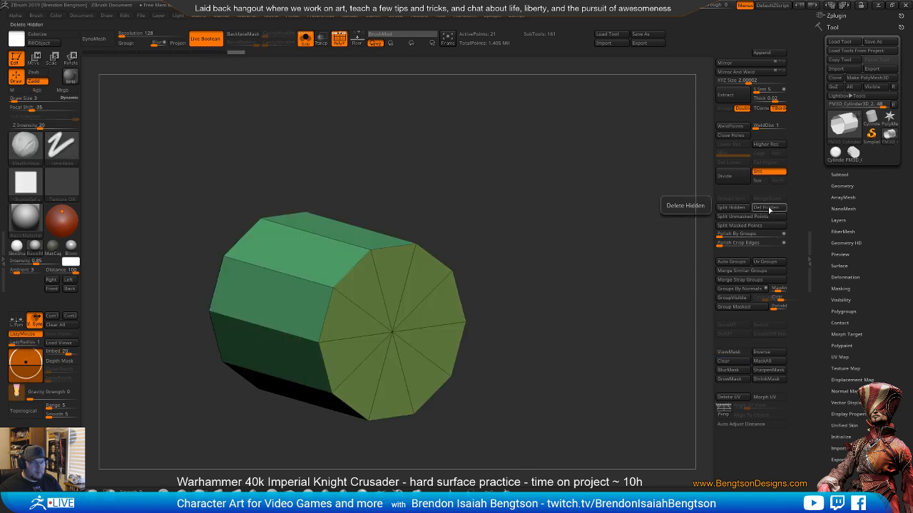
ctrl+shift+click(589, 259)
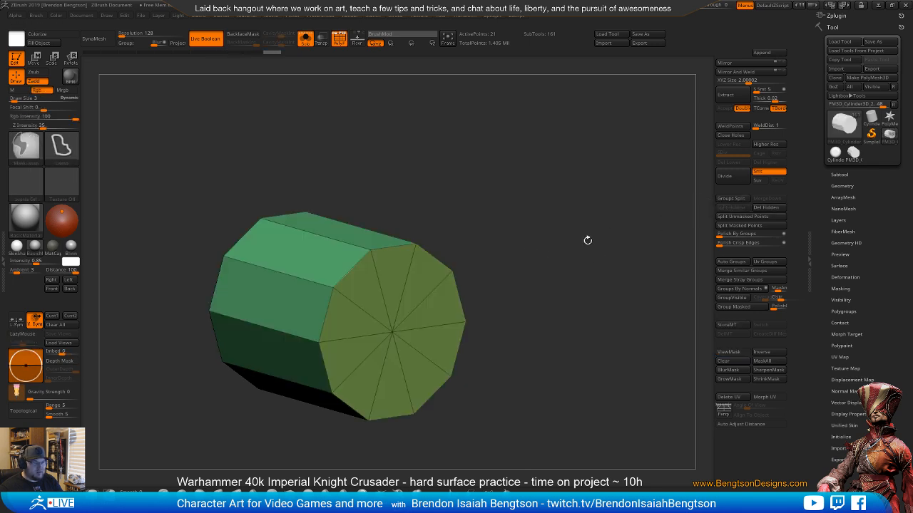
- With ZModeler's QMesh polygon action and the Polyloop target, push the remaining cap inward to shorten the cylinder into a flat disc
key(f)
mouse_move(641, 171)
mouse_down()
mouse_move(602, 221)
mouse_move(463, 264)
mouse_move(433, 223)
mouse_move(515, 235)
mouse_up()
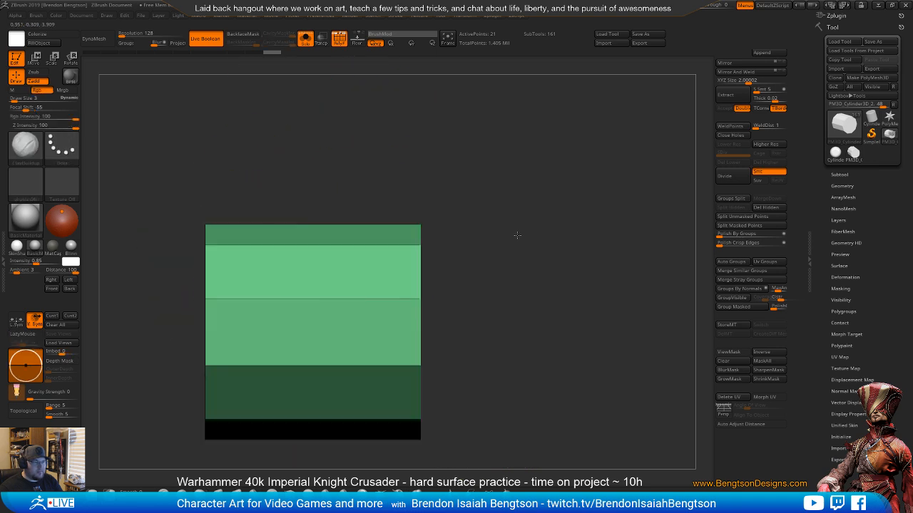
drag(539, 271, 566, 250)
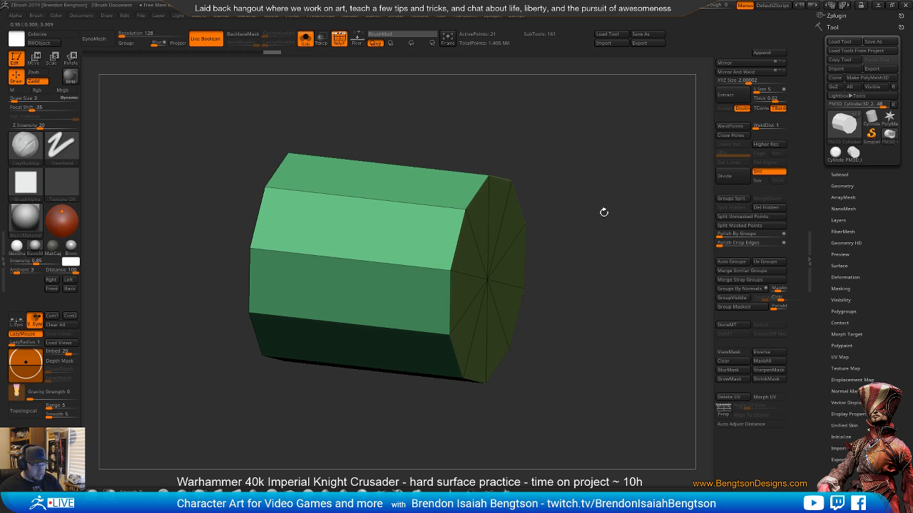
key(b)
key(i)
key(m)
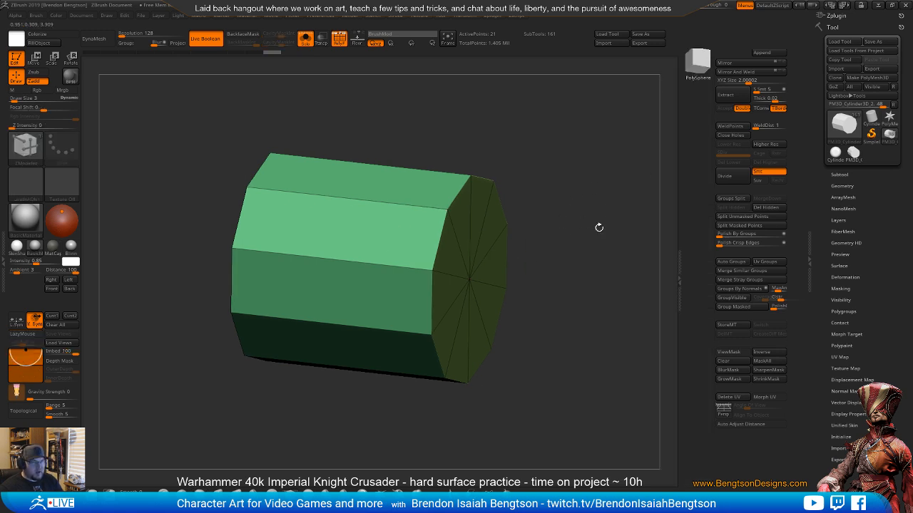
drag(598, 226, 542, 236)
key(space)
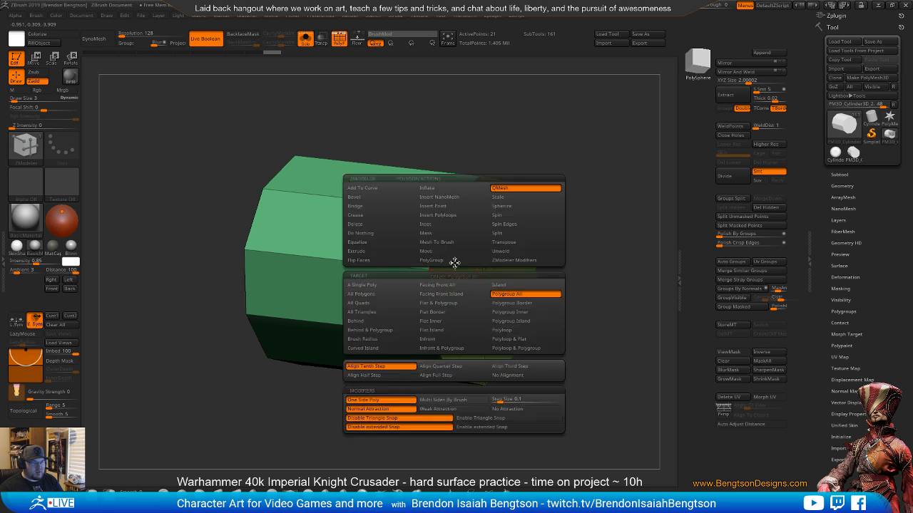
click(501, 330)
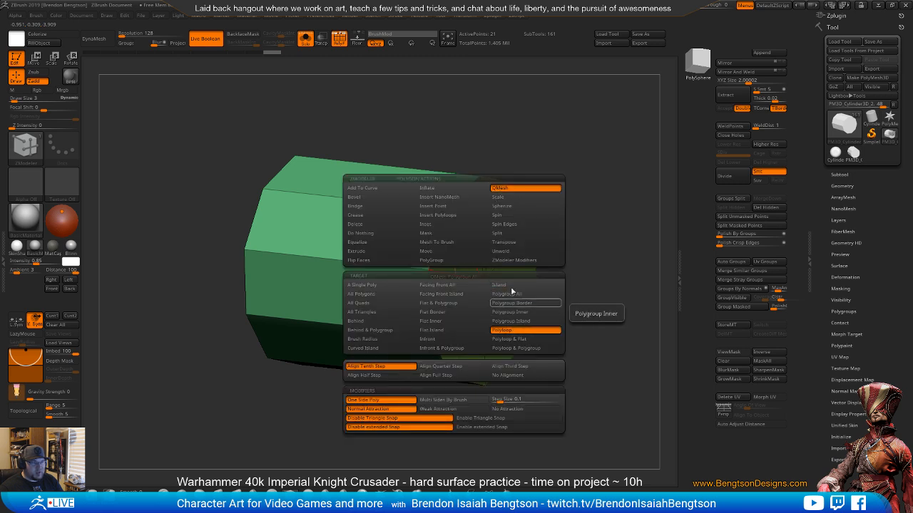
drag(454, 266, 281, 259)
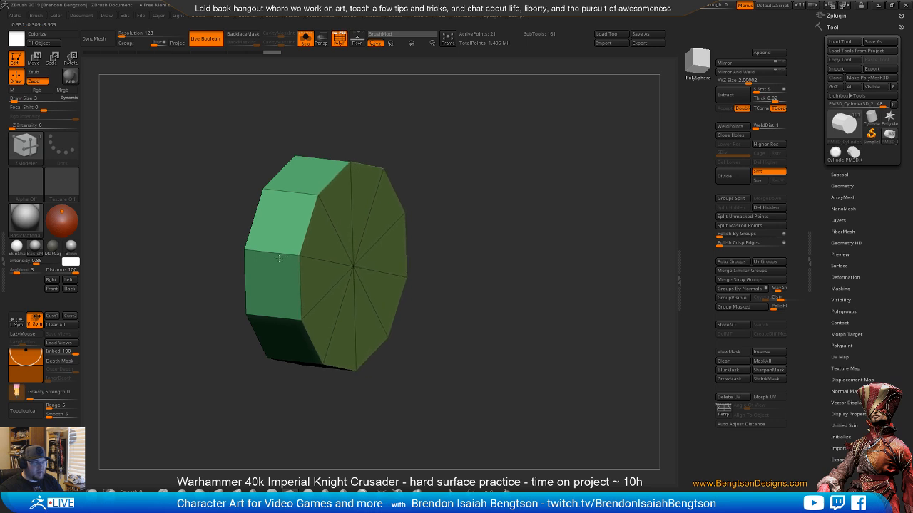
- Shrink the disc's cap with ZModeler's Scale polygon action and the Polyloop target so the sides taper toward it
alt+drag(507, 281, 427, 238)
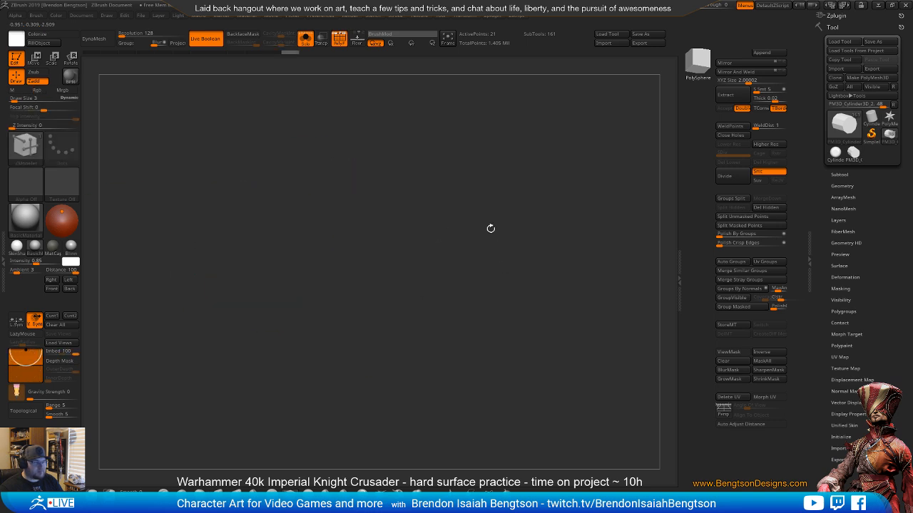
ctrl+shift+click(490, 229)
mouse_move(483, 258)
mouse_down()
mouse_move(435, 249)
mouse_move(532, 228)
mouse_move(499, 271)
mouse_move(471, 271)
mouse_move(307, 227)
mouse_up()
key(f)
key(space)
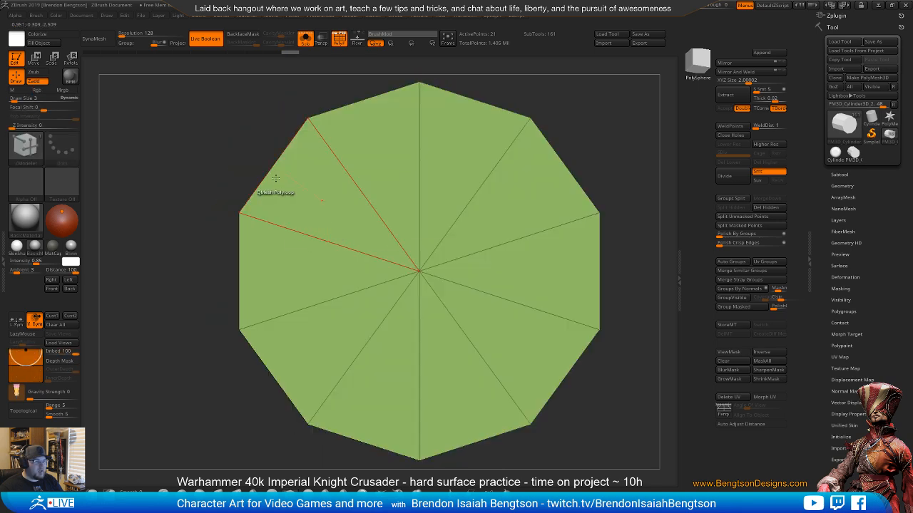
drag(261, 186, 214, 161)
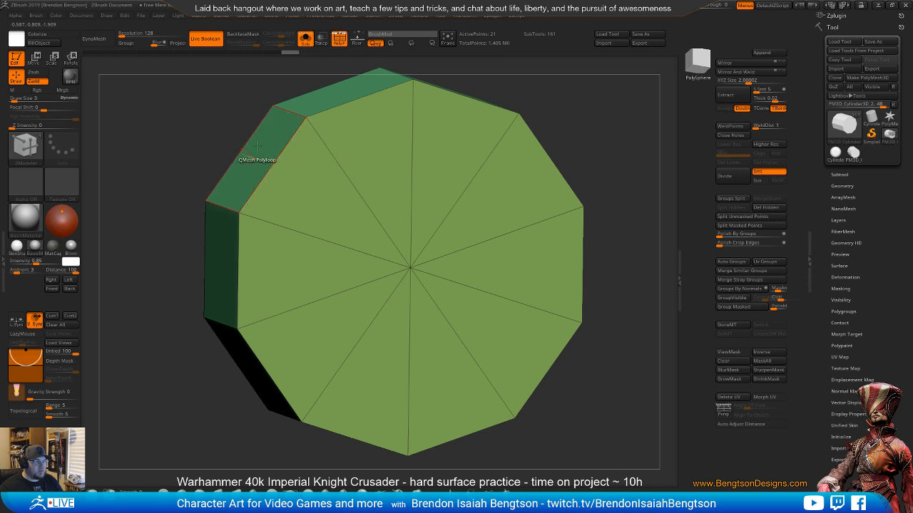
right_drag(262, 147, 321, 198)
key(space)
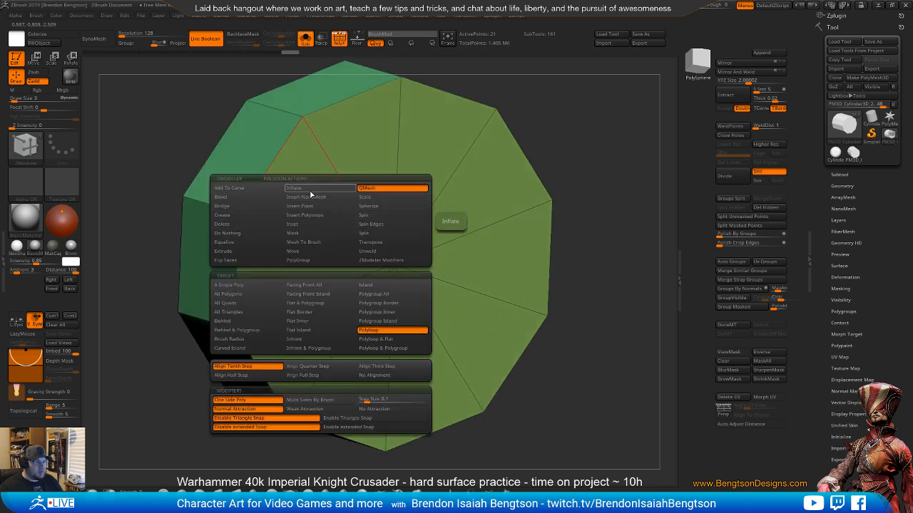
click(393, 205)
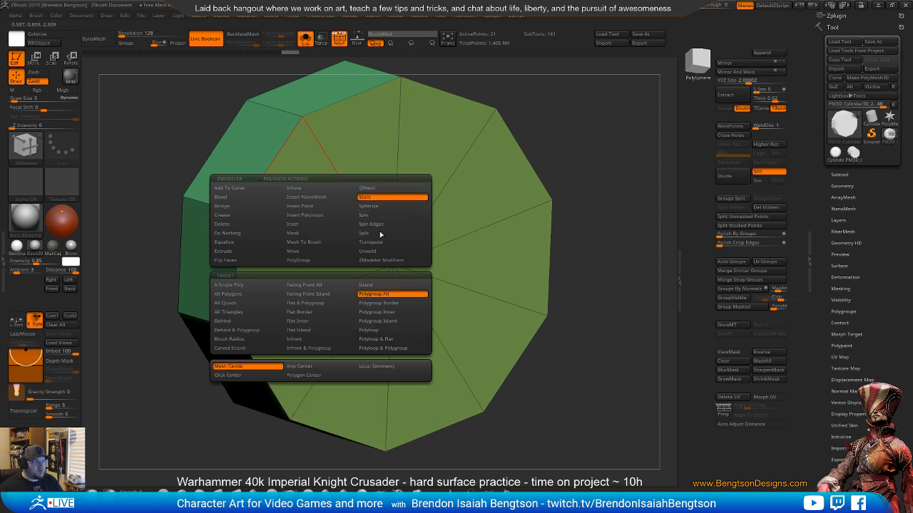
click(373, 331)
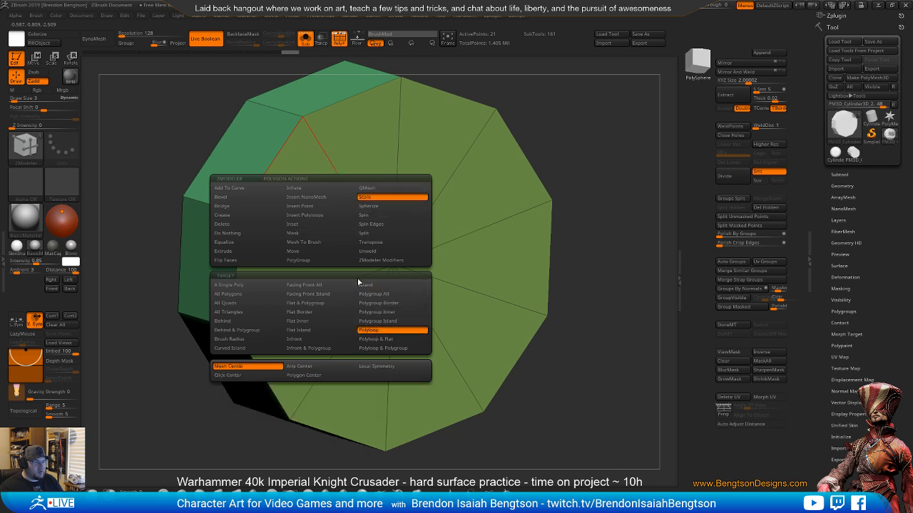
click(251, 370)
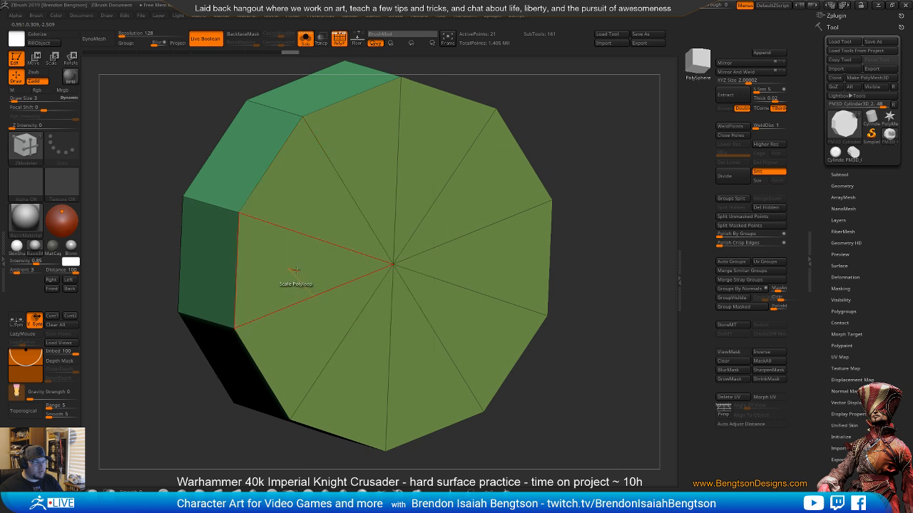
right_drag(287, 267, 405, 209)
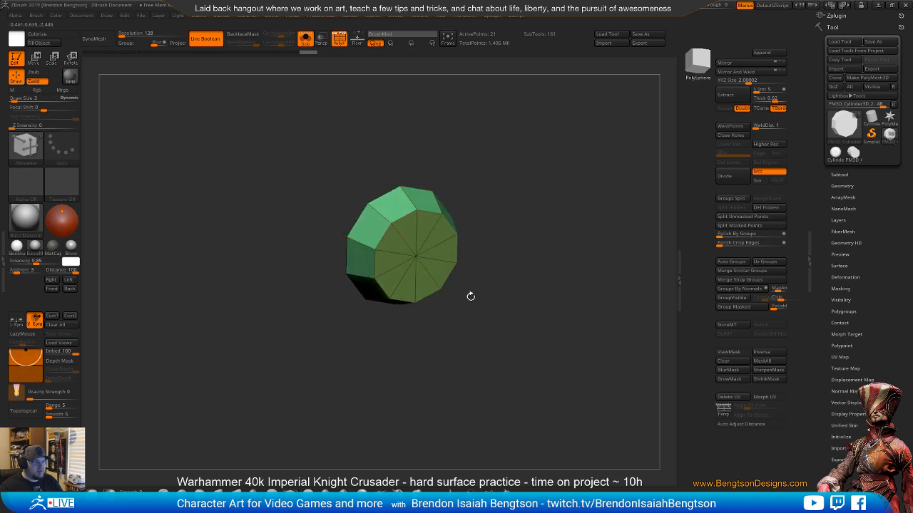
right_drag(469, 295, 506, 194)
key(f)
alt+right_drag(575, 259, 561, 216)
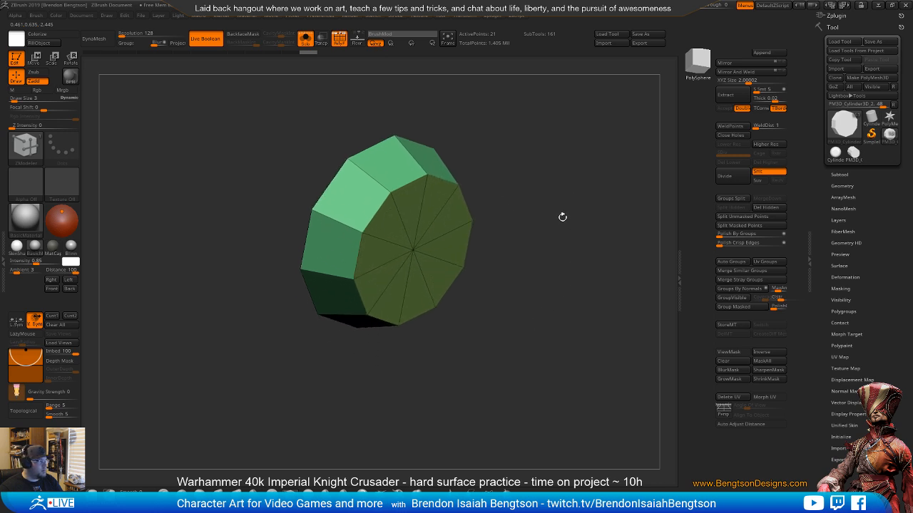
- Leave Solo to show the whole knight, then scale the disc down and move it back to the body
ctrl+right_drag(547, 251, 479, 126)
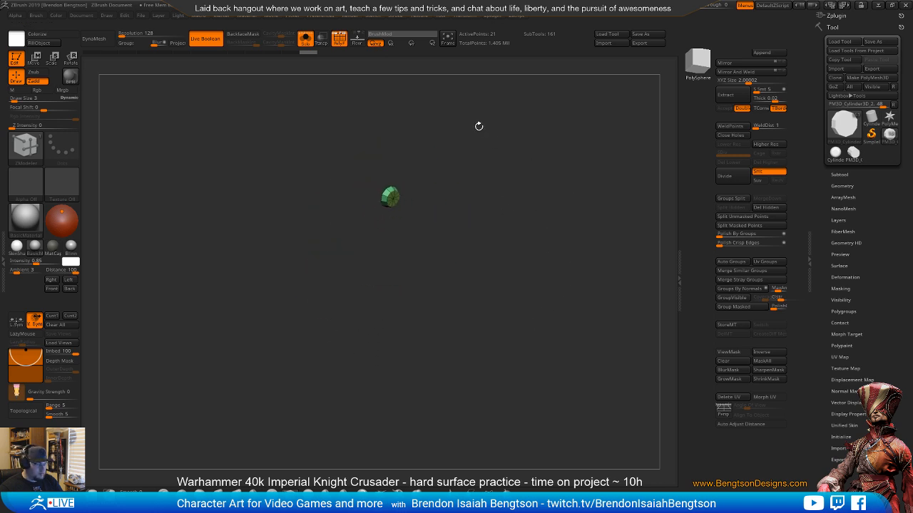
key(alt+s)
right_drag(462, 228, 516, 410)
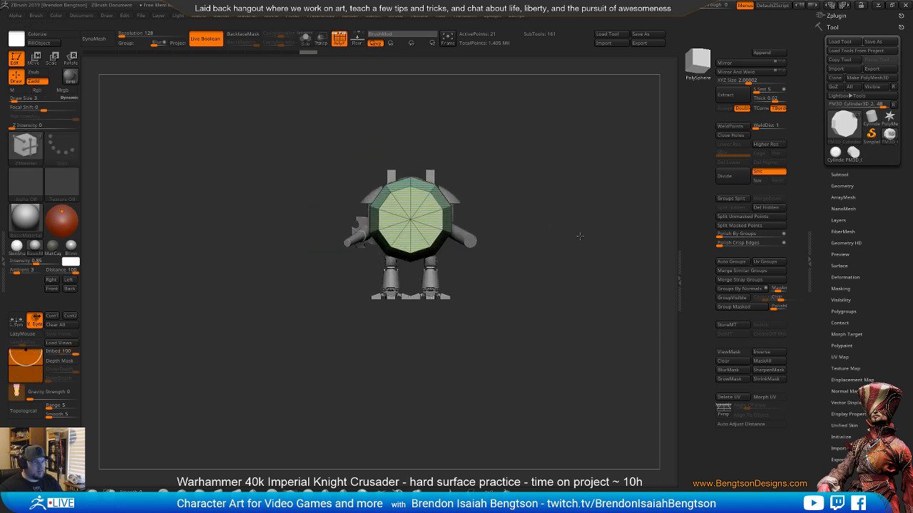
right_drag(514, 231, 538, 239)
key(w)
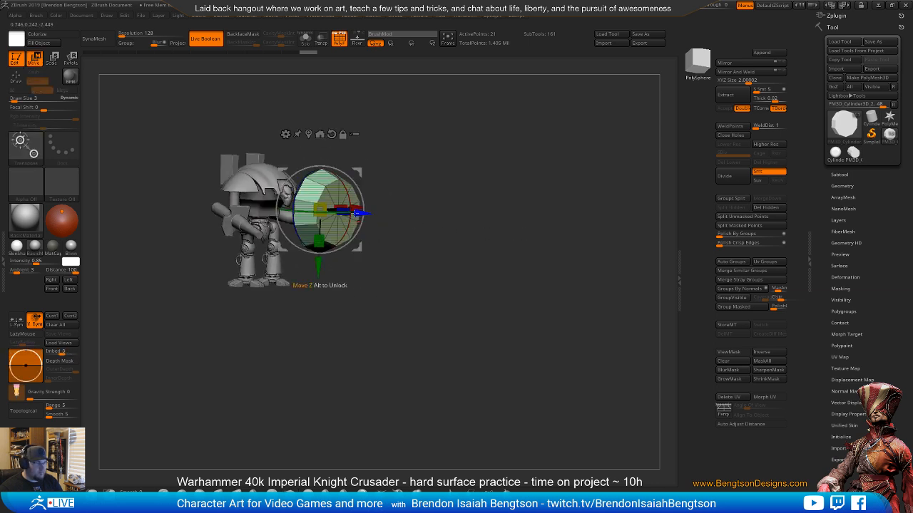
drag(361, 213, 266, 211)
key(f)
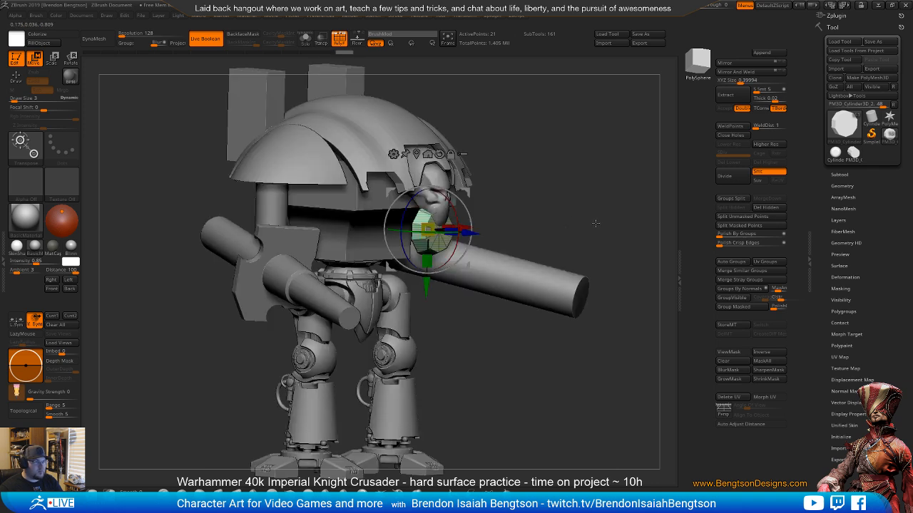
- Scale the disc down further and place it over the upper centre of the shin armour on one leg
drag(595, 223, 571, 226)
drag(426, 228, 311, 374)
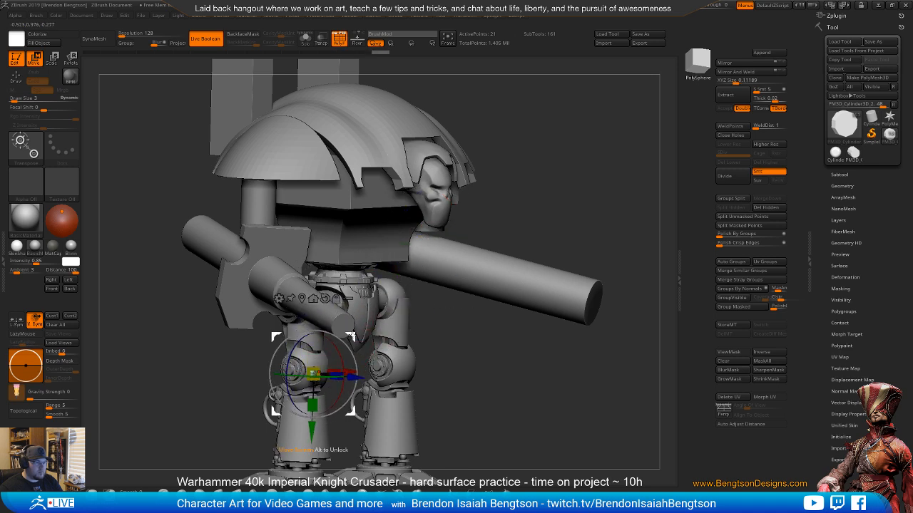
alt+drag(445, 298, 440, 176)
alt+drag(430, 269, 439, 377)
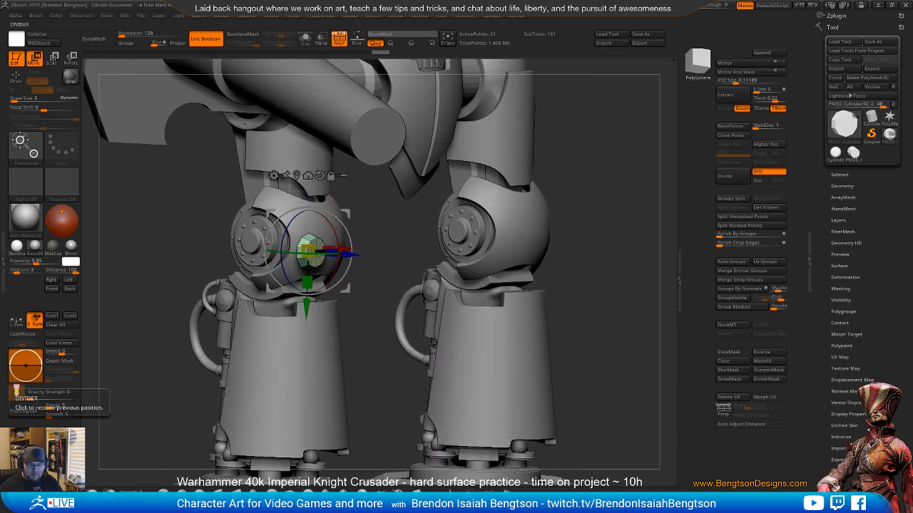
shift+drag(598, 242, 514, 244)
drag(340, 214, 379, 277)
- Scale the disc down to a small bolt and seat it against the front of the shin armour plate
drag(340, 312, 335, 314)
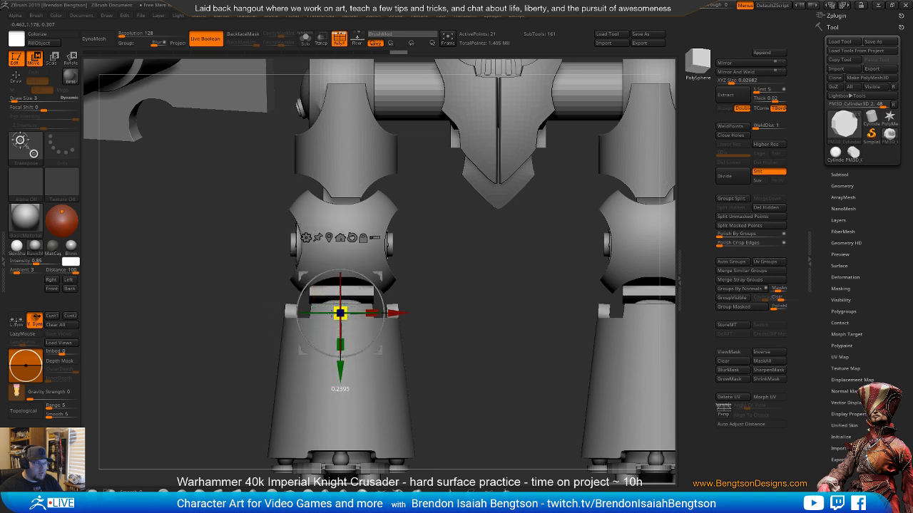
alt+drag(451, 370, 433, 303)
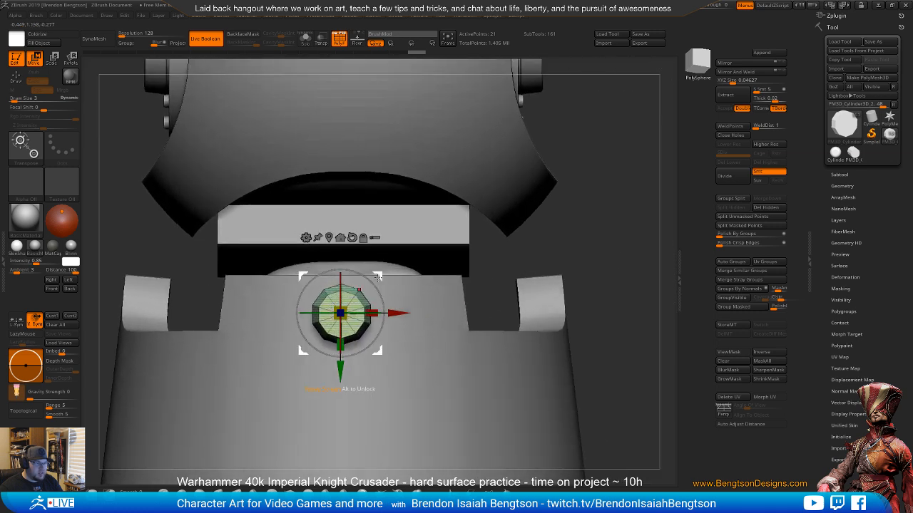
drag(345, 310, 340, 312)
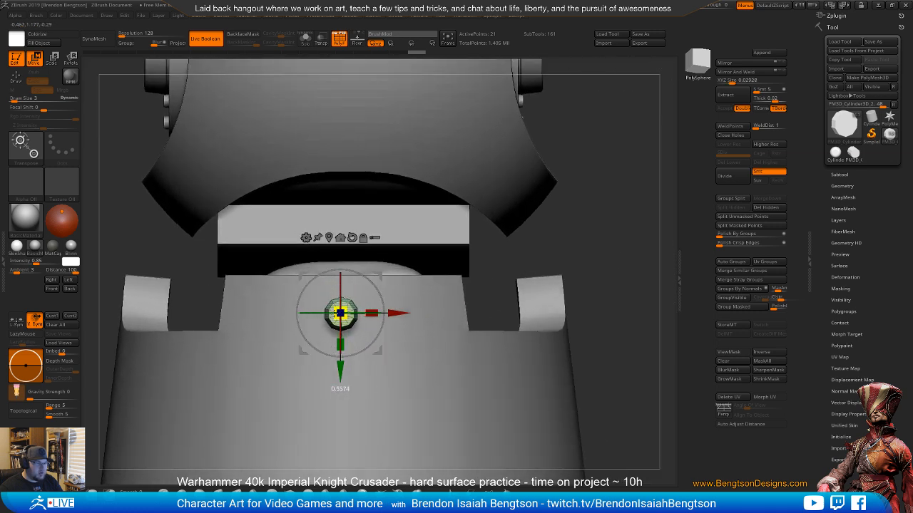
drag(473, 276, 513, 286)
drag(403, 313, 362, 313)
alt+drag(482, 351, 472, 329)
drag(311, 365, 308, 348)
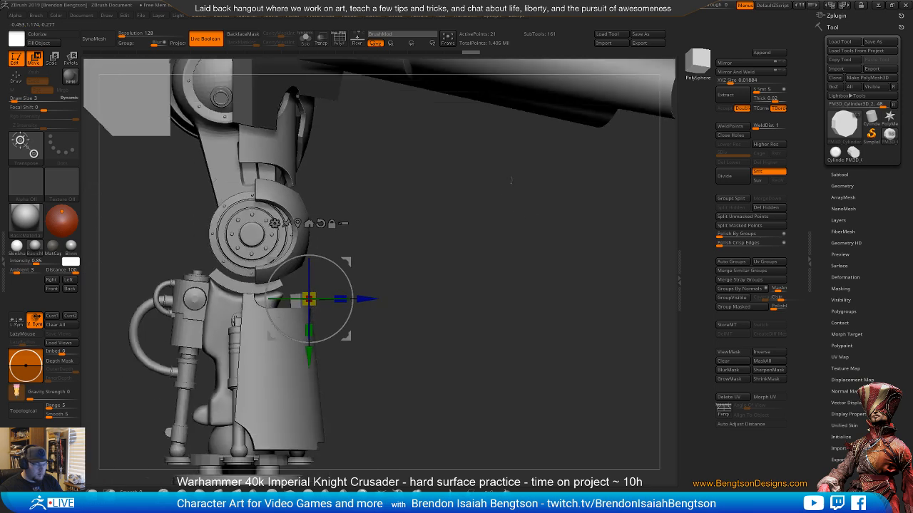
- Return to draw mode and examine the bolt's size and fit on the shin plate from several angles
key(q)
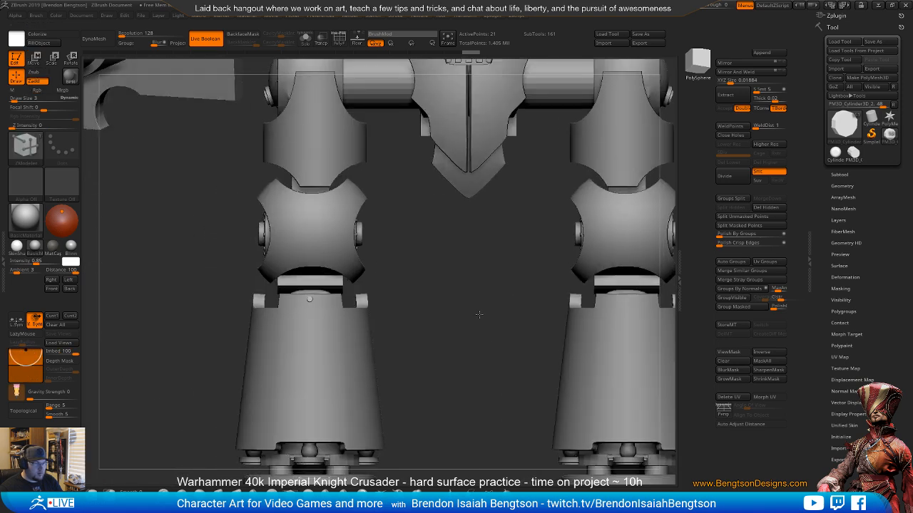
mouse_move(479, 315)
alt+mouse_down()
mouse_move(377, 256)
mouse_move(359, 353)
mouse_move(314, 349)
mouse_move(363, 363)
mouse_move(325, 361)
mouse_move(364, 362)
mouse_move(330, 363)
mouse_move(369, 290)
mouse_move(421, 411)
mouse_move(481, 311)
mouse_move(428, 309)
mouse_move(493, 319)
alt+mouse_up()
alt+drag(415, 273, 409, 353)
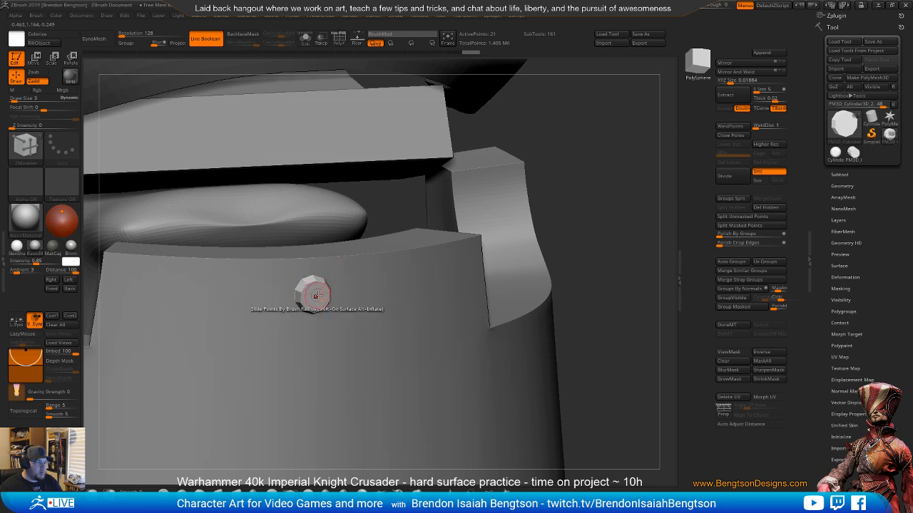
drag(316, 295, 277, 294)
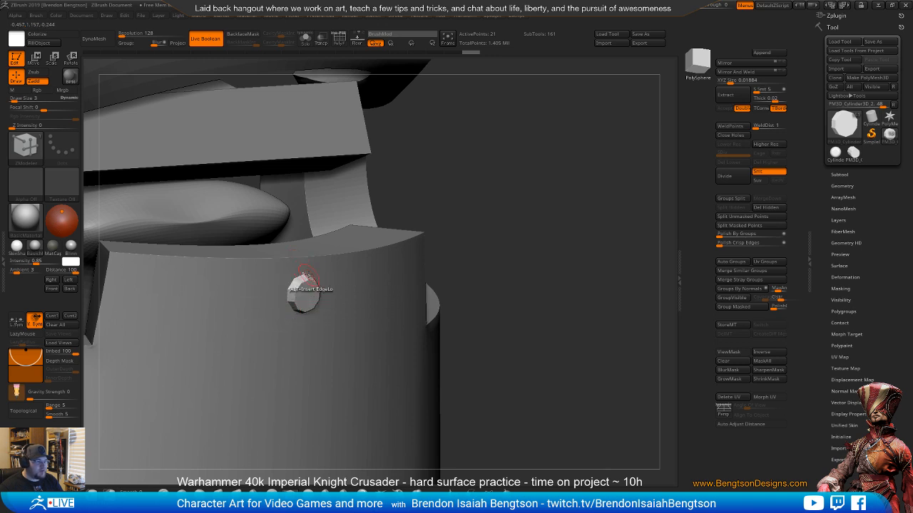
drag(434, 228, 454, 229)
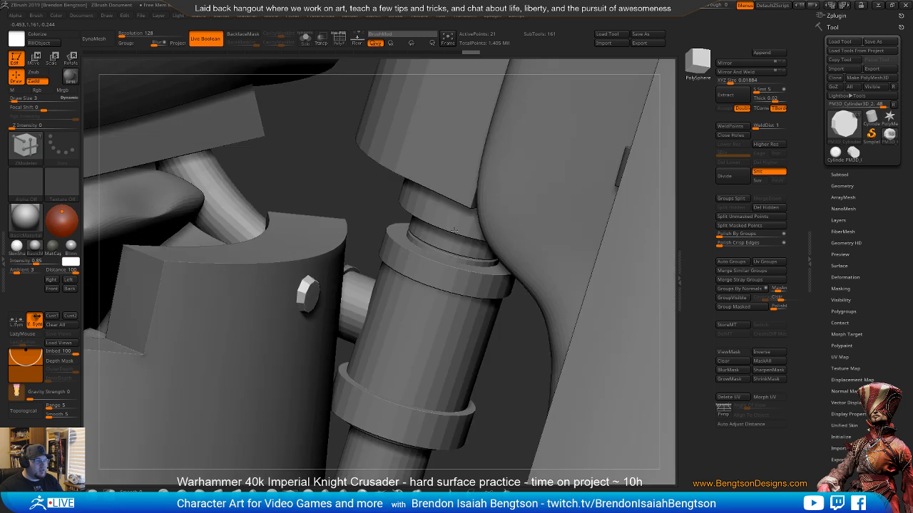
drag(317, 324, 284, 284)
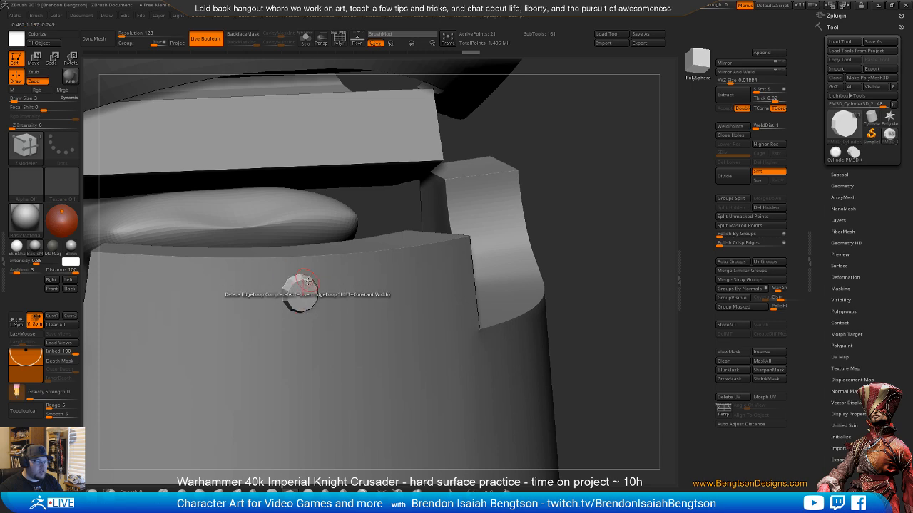
drag(319, 310, 352, 371)
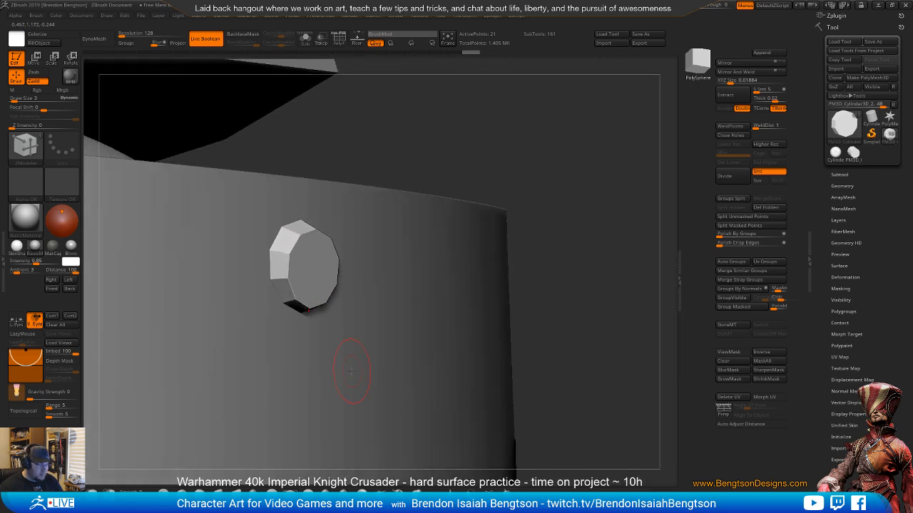
- Undo the bolt's last moves and size reductions on the shin plate
drag(402, 344, 515, 357)
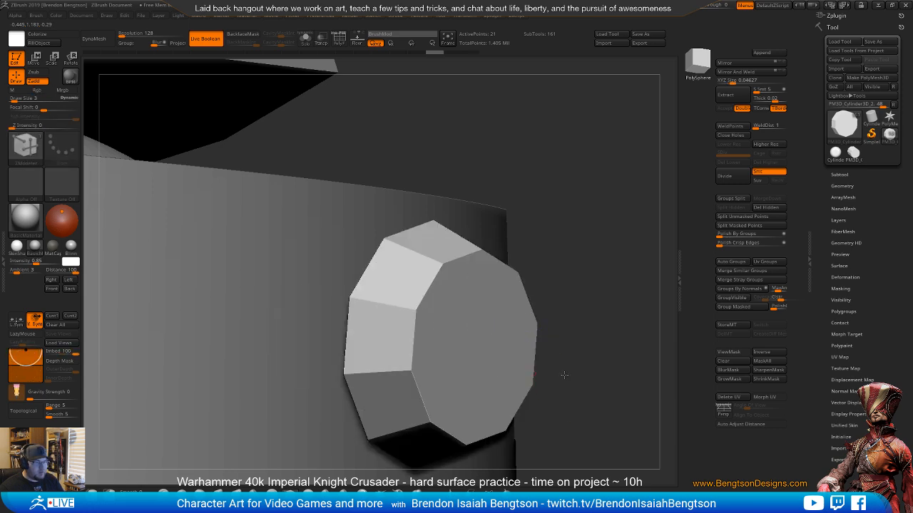
drag(563, 378, 501, 137)
drag(414, 352, 484, 335)
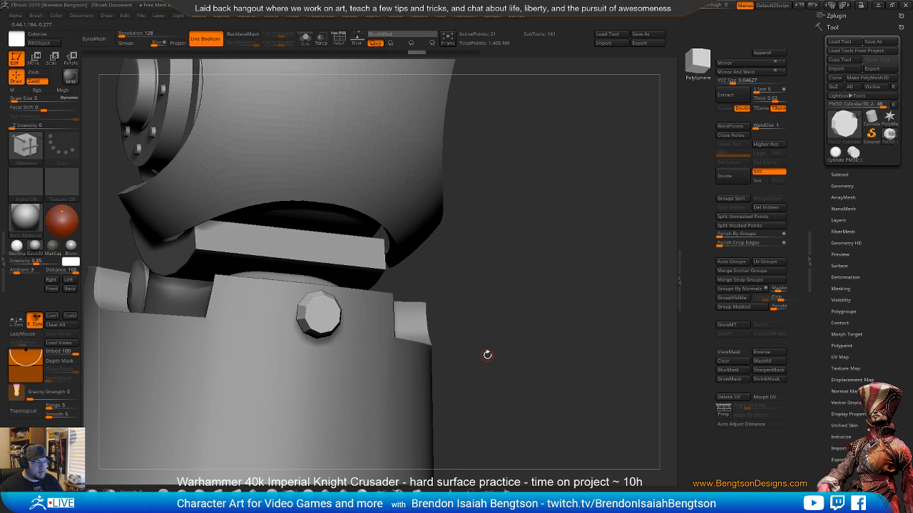
key(ctrl)
key(ctrl+z)
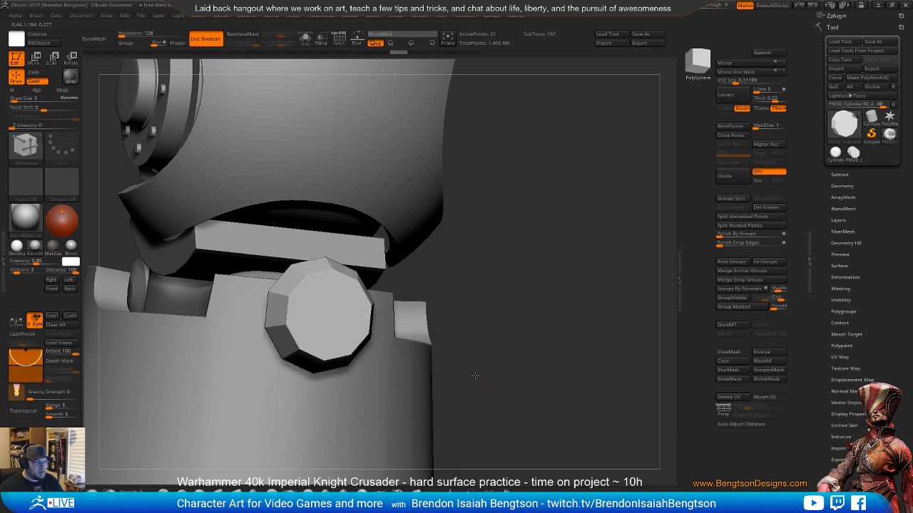
- Isolate the disc with Solo, show its polyframe, and face its cap straight on
alt+drag(475, 375, 456, 257)
mouse_move(431, 364)
shift+mouse_down()
mouse_move(367, 369)
mouse_move(428, 379)
mouse_move(375, 371)
mouse_move(461, 296)
mouse_move(473, 320)
mouse_move(448, 303)
mouse_move(559, 187)
mouse_move(553, 235)
mouse_move(488, 236)
mouse_move(463, 217)
mouse_move(476, 235)
mouse_move(446, 249)
shift+mouse_up()
key(alt+s)
key(shift+f)
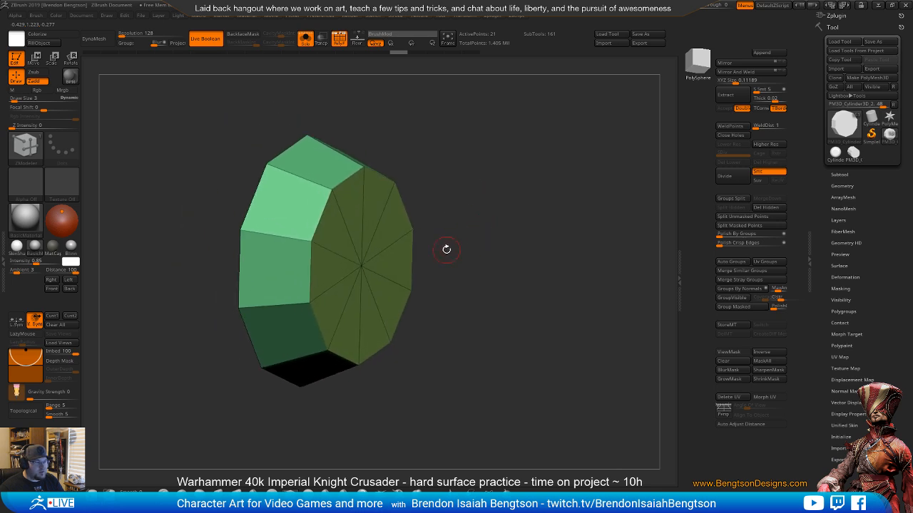
drag(473, 278, 444, 276)
- Mask everything except the cap's centre point and pull that point outward along Z by about 0.0043
mouse_move(244, 234)
ctrl+mouse_down()
mouse_move(224, 255)
mouse_move(251, 227)
ctrl+mouse_up()
key(ctrl+z)
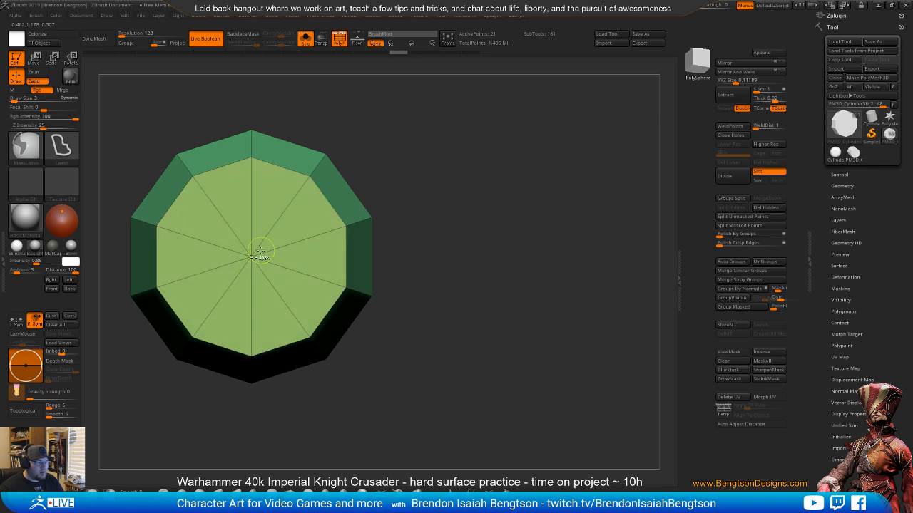
key(ctrl+h)
drag(461, 239, 491, 244)
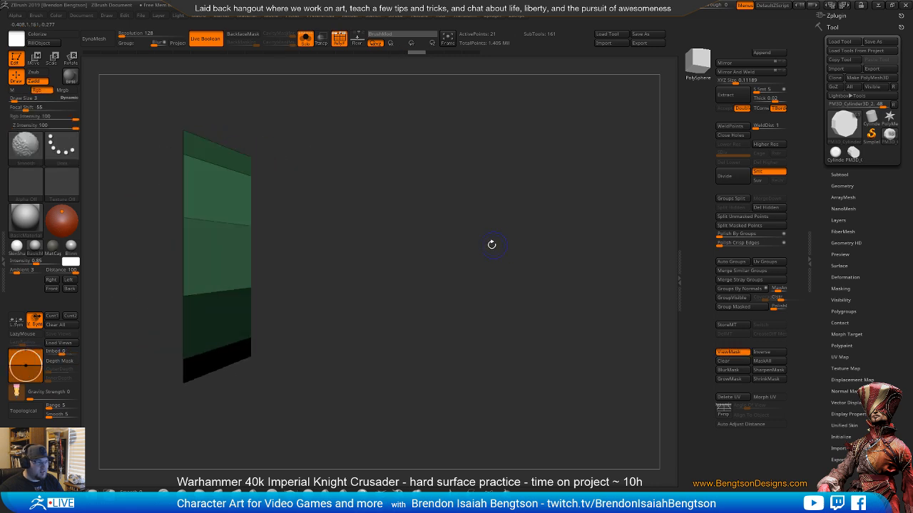
key(w)
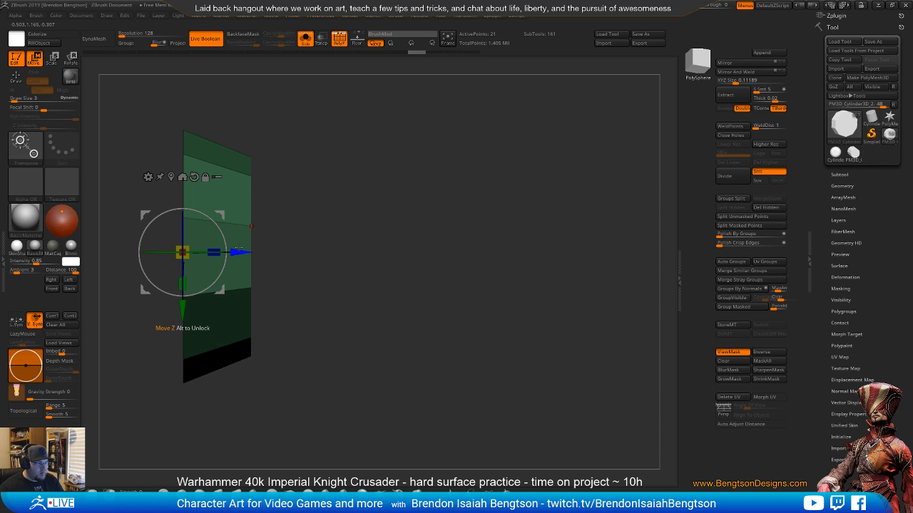
drag(237, 248, 248, 251)
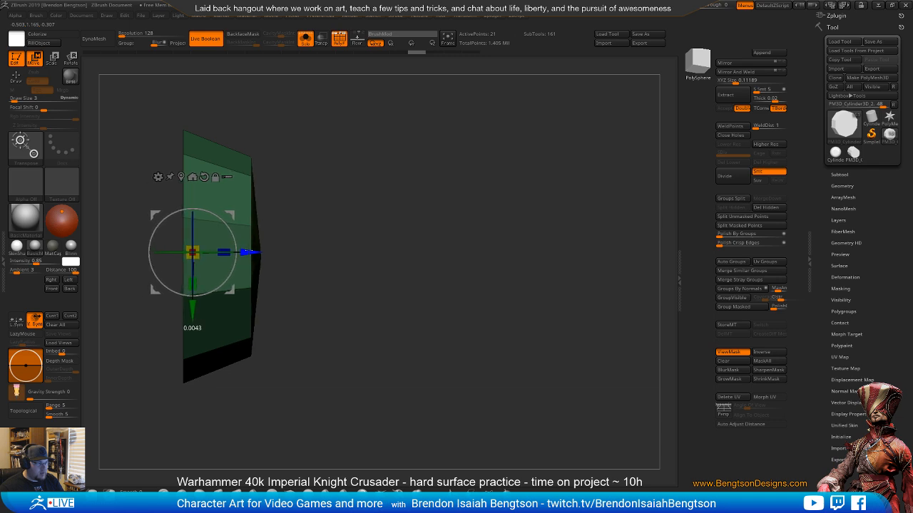
- Clear the mask, subdivide the disc into a smooth rounded bolt head, and hide the polyframe
key(q)
mouse_move(404, 330)
mouse_down()
mouse_move(398, 249)
mouse_move(450, 333)
mouse_move(419, 334)
mouse_move(511, 333)
mouse_move(503, 350)
mouse_move(508, 320)
mouse_move(536, 336)
mouse_move(541, 328)
mouse_move(513, 338)
mouse_move(484, 330)
mouse_move(517, 331)
mouse_move(489, 199)
mouse_up()
key(ctrl+d)
drag(496, 299, 512, 310)
key(shift+f)
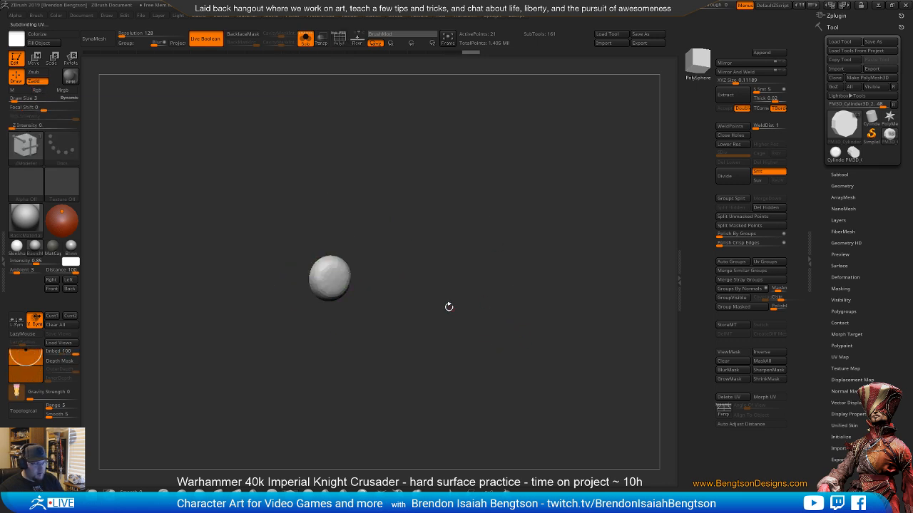
alt+drag(448, 307, 476, 200)
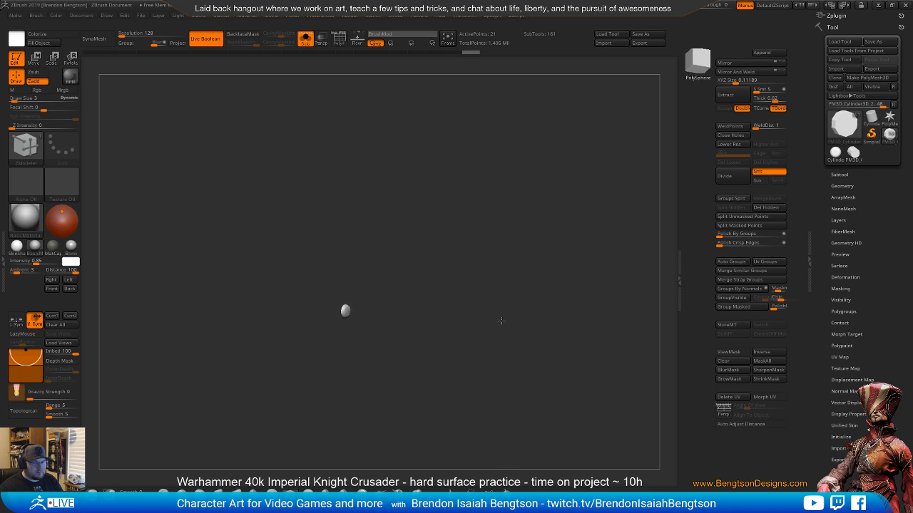
- Show the bolt's polyframe, face its cap straight on, and regroup the mesh with Auto Groups
key(shift+f)
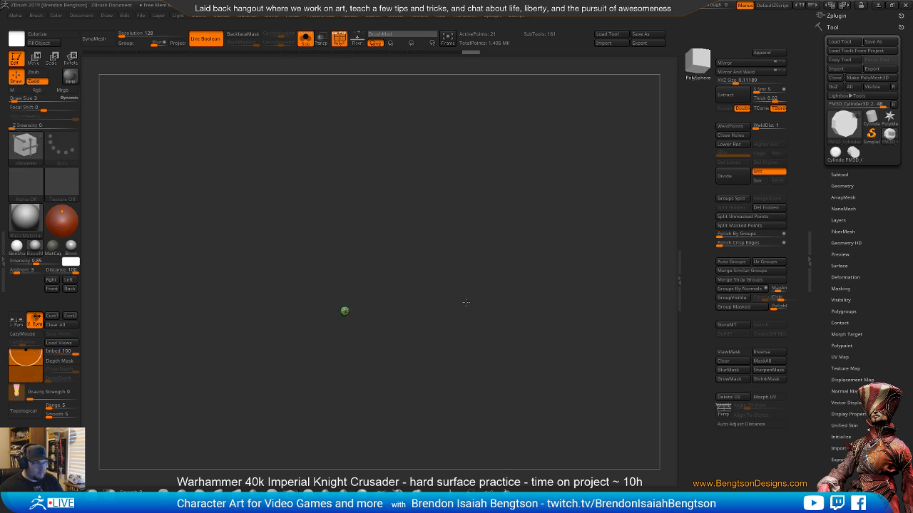
key(alt+s)
shift+drag(441, 324, 420, 297)
key(ctrl+shift+s)
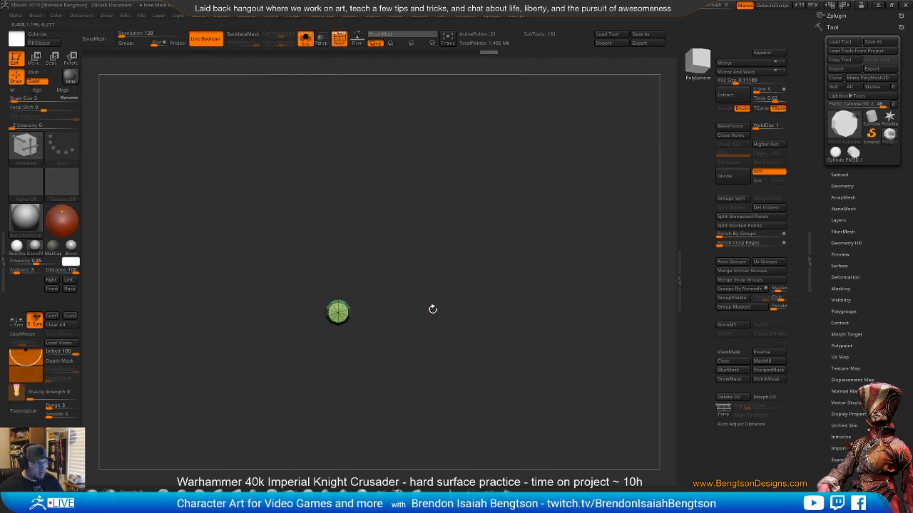
key(f)
key(b)
key(z)
key(m)
mouse_move(609, 320)
mouse_down()
mouse_move(572, 235)
mouse_move(560, 253)
mouse_move(566, 283)
mouse_move(542, 265)
mouse_up()
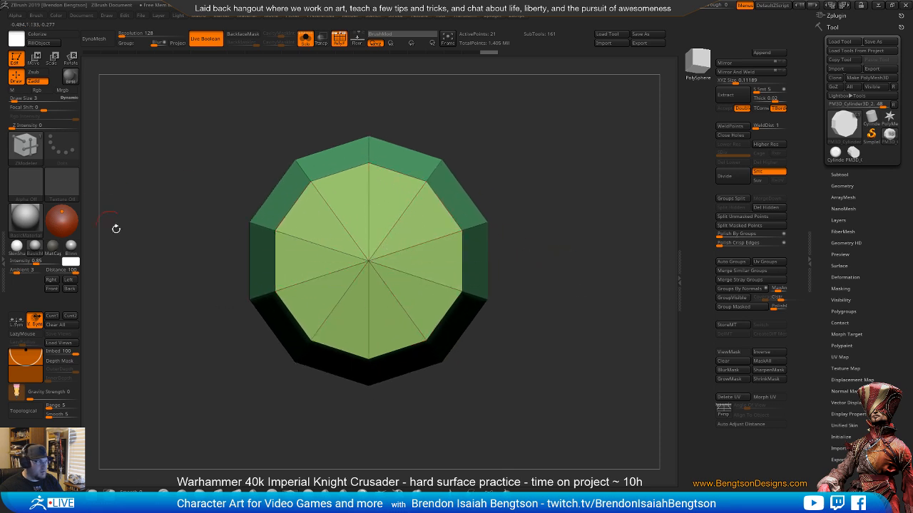
click(730, 262)
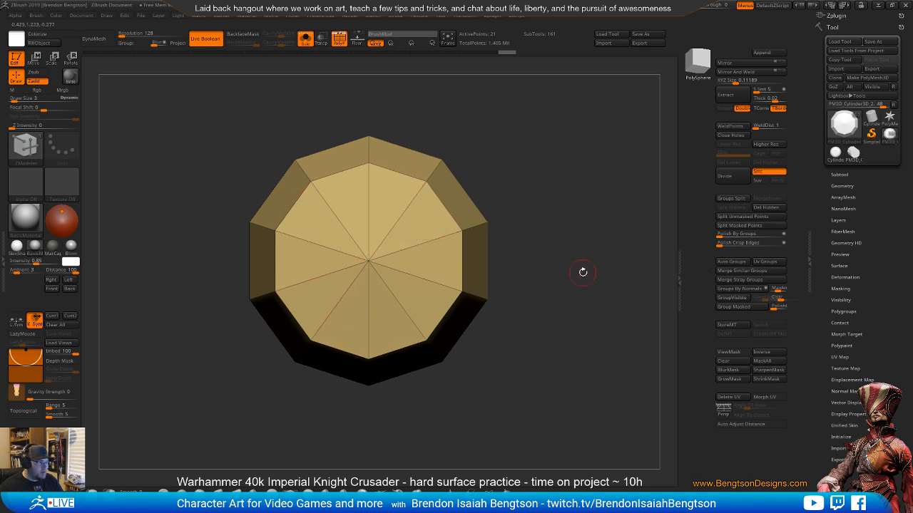
- Create a new InsertMesh brush from the bolt head instead of appending it to the current brush
click(3, 243)
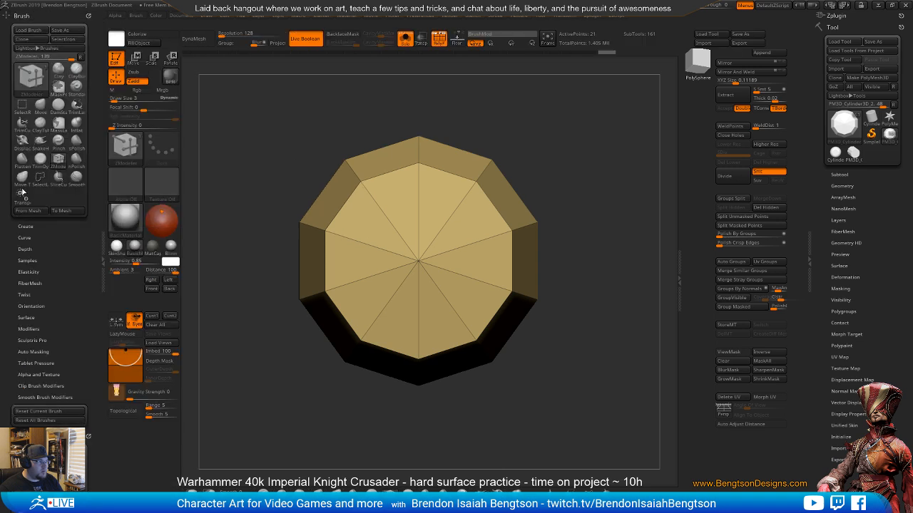
click(25, 228)
click(37, 235)
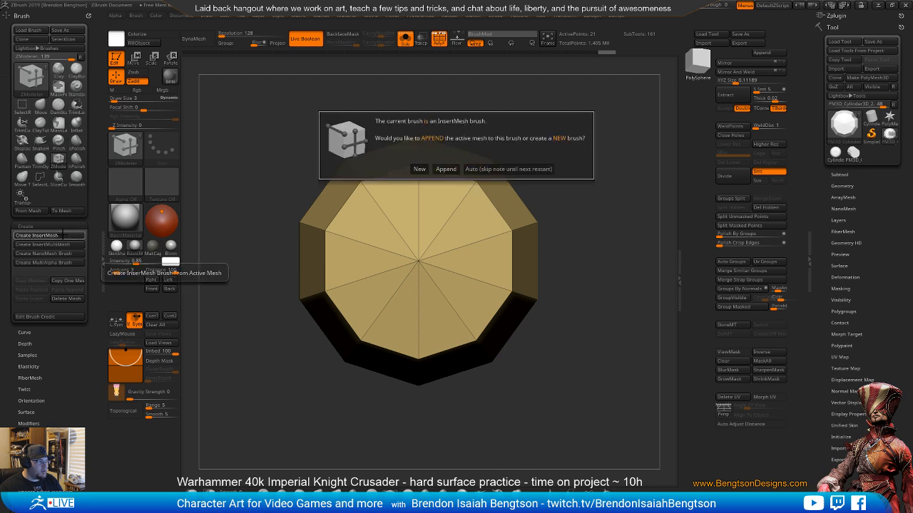
click(420, 168)
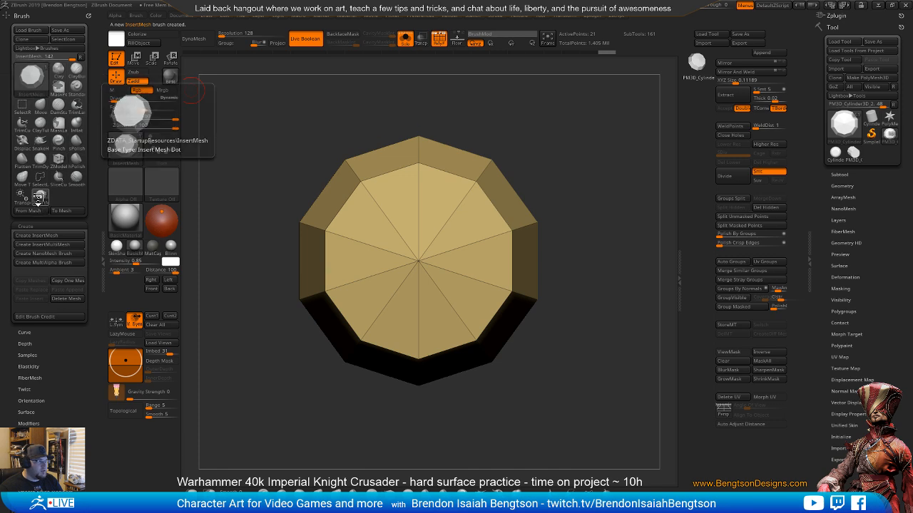
key(b)
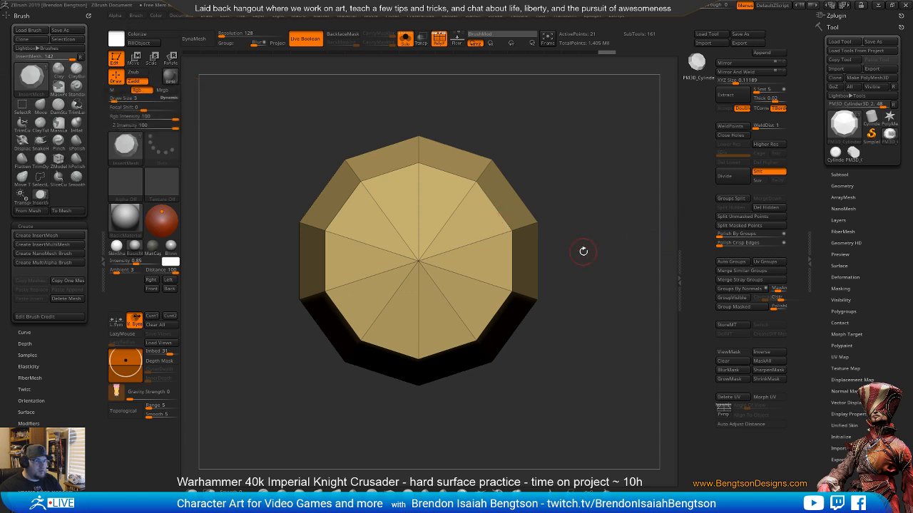
- Exit Solo, make the front pelvis armour plate the active subtool, and hide its polyframe
alt+drag(580, 255, 510, 287)
key(ctrl+shift+f)
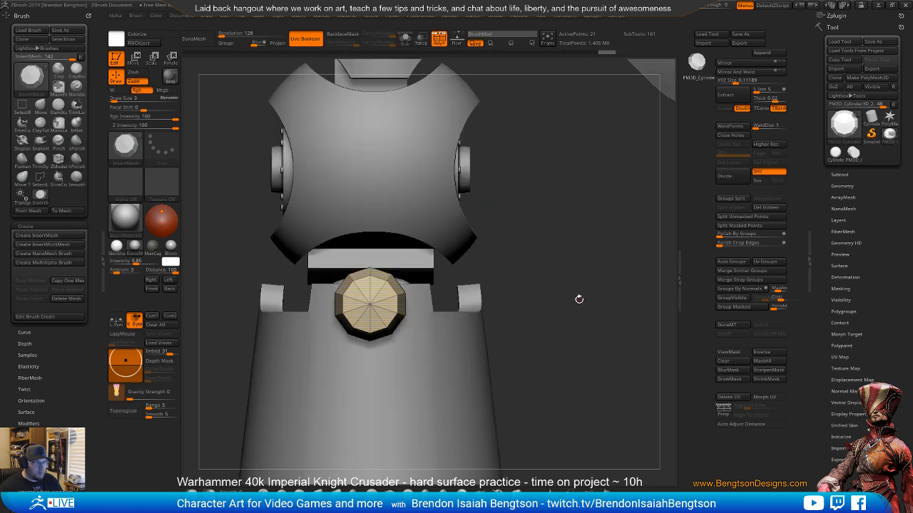
alt+drag(578, 297, 578, 314)
alt+drag(458, 280, 507, 444)
alt+click(331, 300)
alt+drag(408, 253, 438, 319)
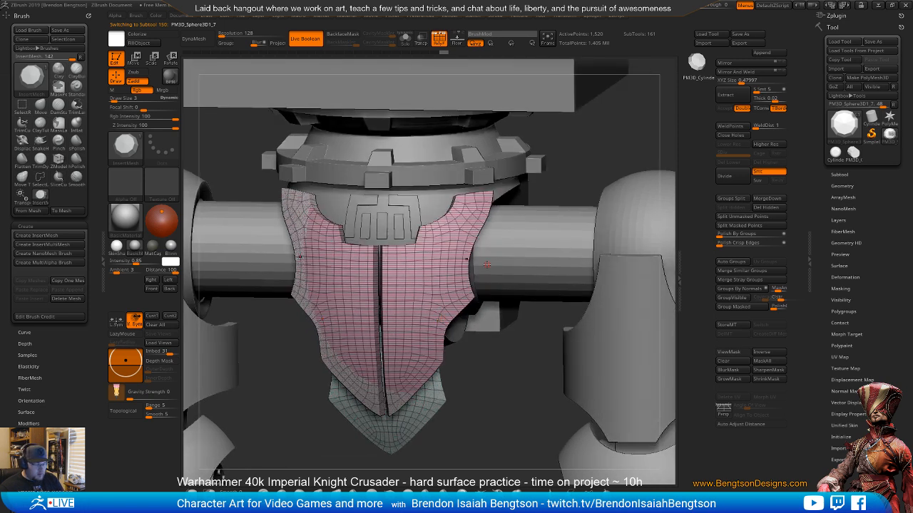
key(shift+f)
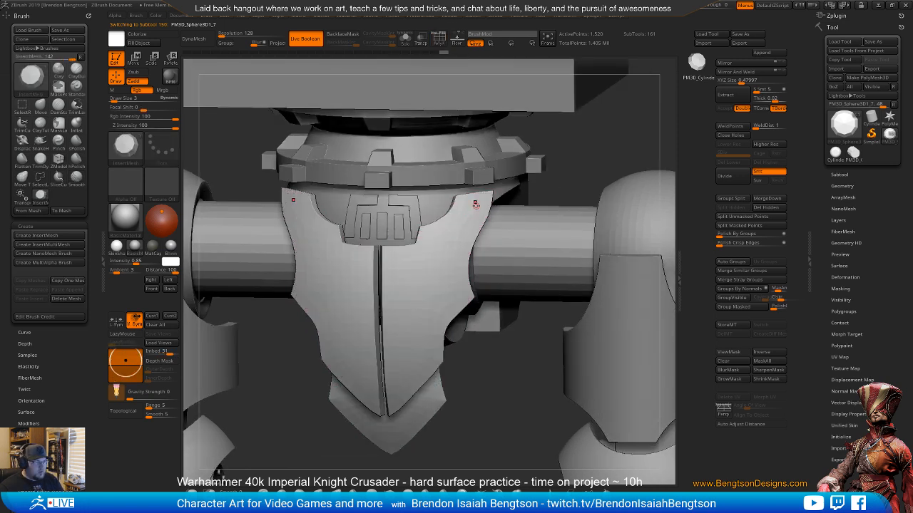
- Try to insert a mirrored pair of bolts at the pelvis plate's upper corners
key(ctrl+h)
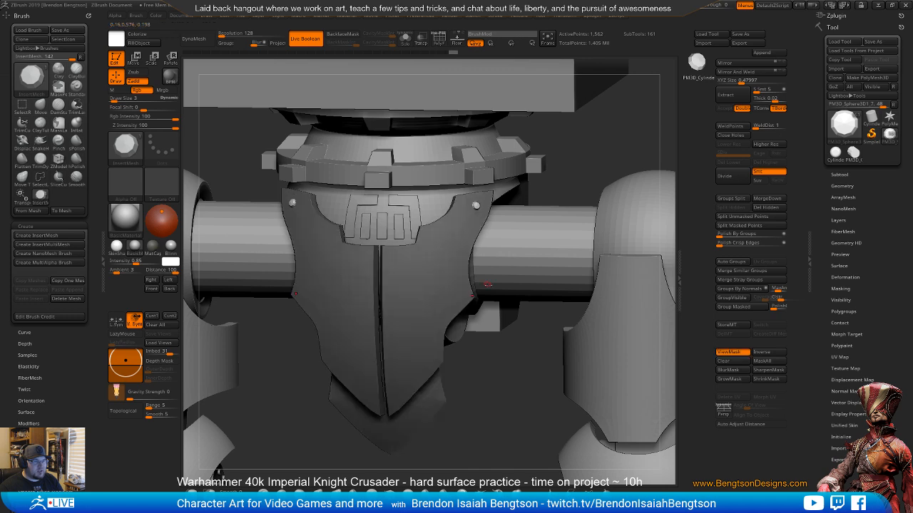
right_drag(503, 350, 497, 339)
right_drag(503, 164, 471, 224)
key(ctrl+h)
- Try a series of four mirrored bolt pairs down both side edges of the pelvis plate
key(space)
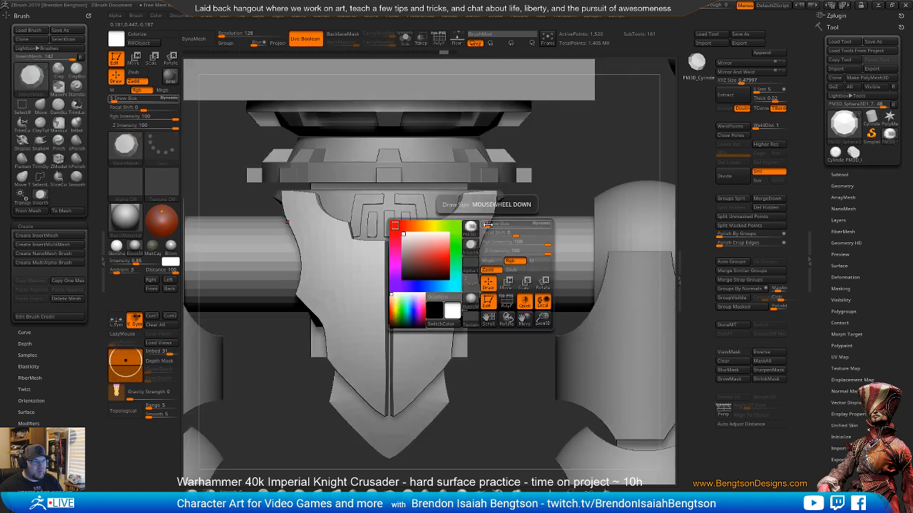
right_drag(572, 189, 475, 226)
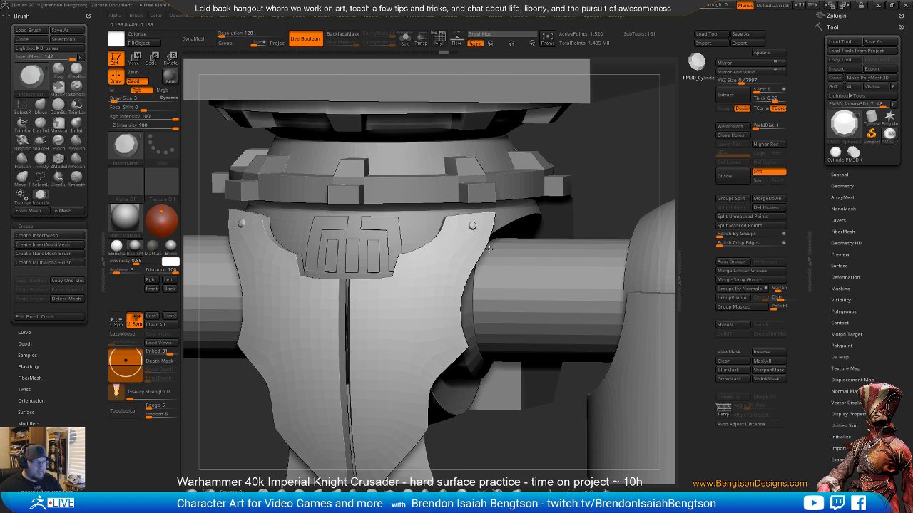
ctrl+click(481, 253)
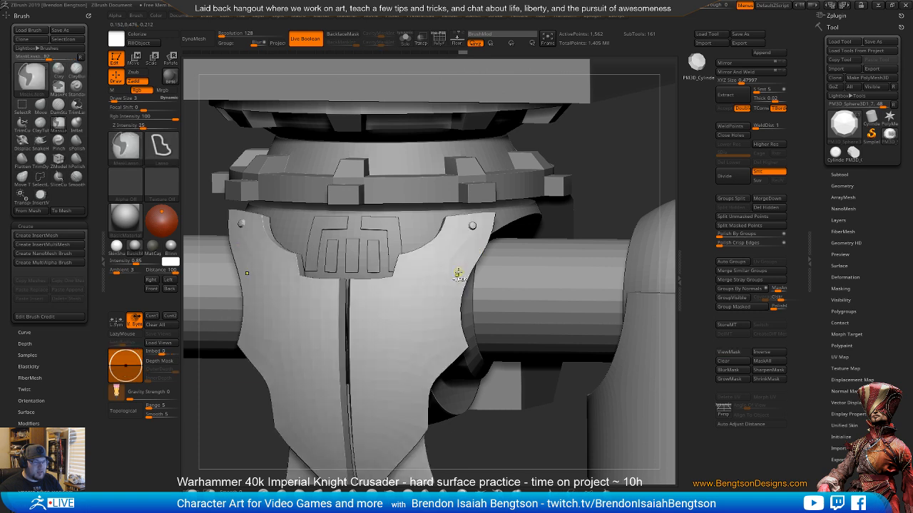
click(475, 247)
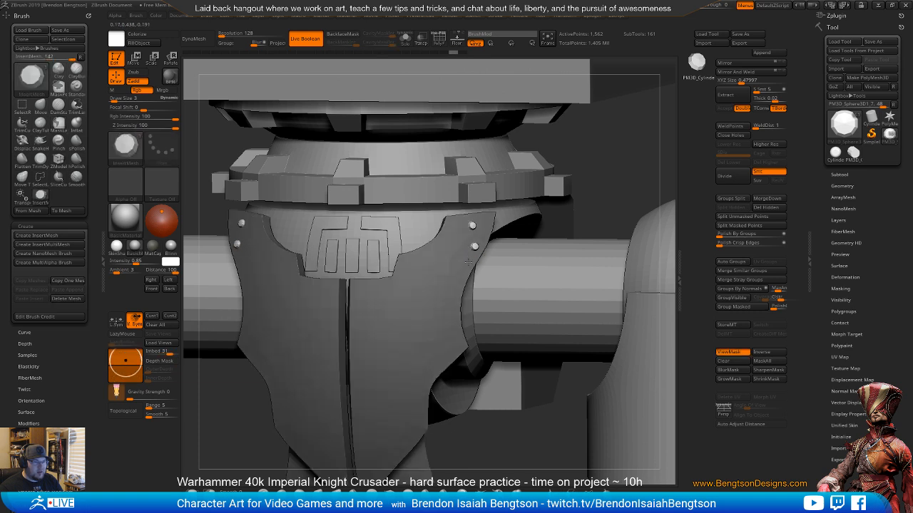
click(453, 293)
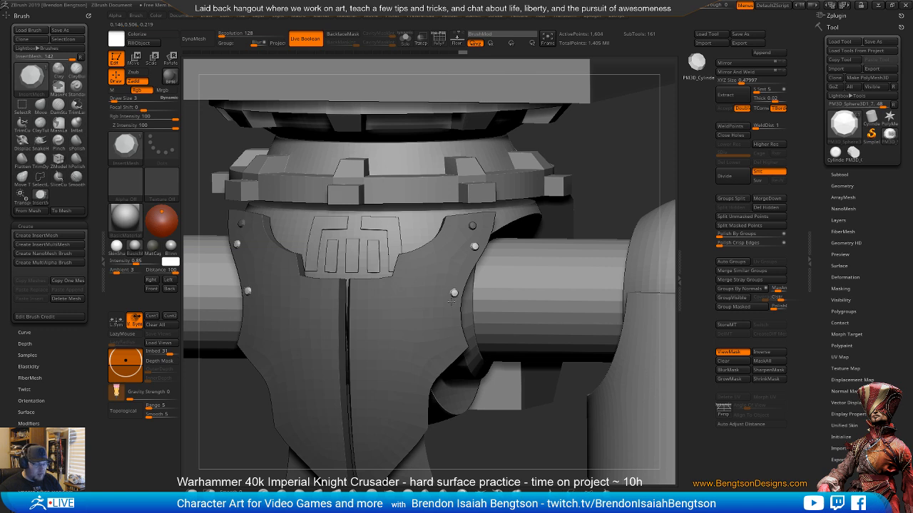
click(450, 325)
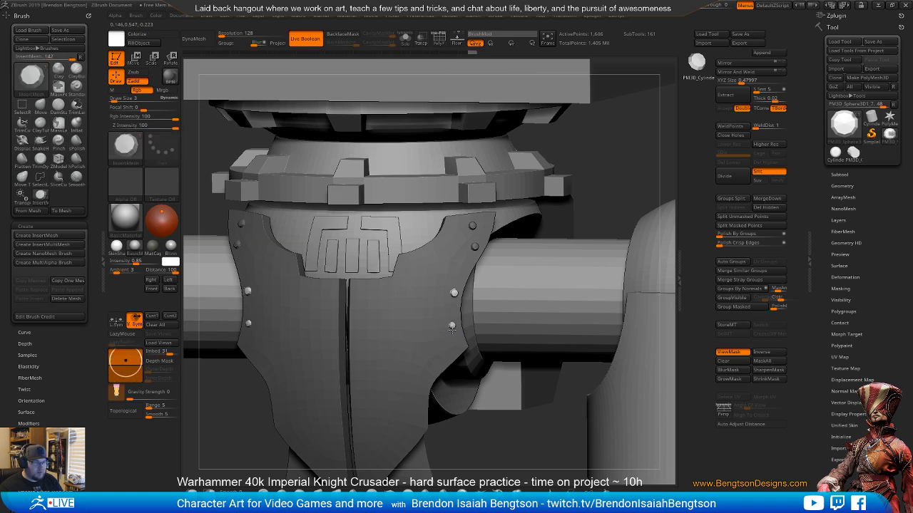
ctrl+drag(452, 330, 457, 353)
- Undo all the trial bolts on the pelvis plate
key(f)
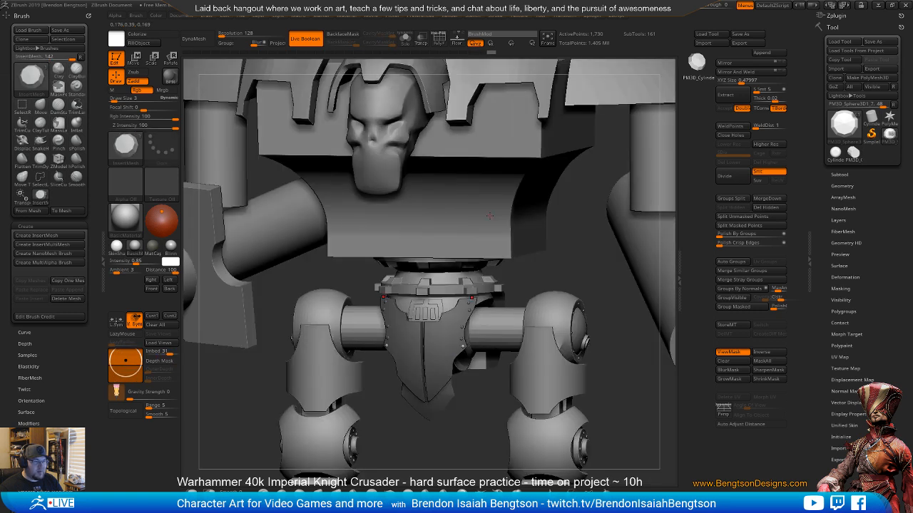
shift+drag(493, 303, 472, 290)
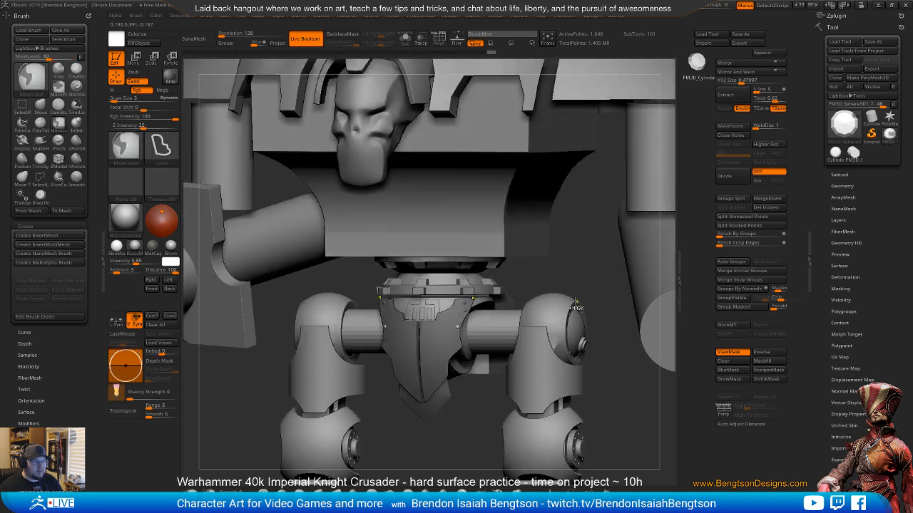
key(ctrl+h)
- Set the Draw Size to 4 and insert mirrored bolts at the pelvis plate's upper corners and beside the central emblem
mouse_move(477, 318)
alt+mouse_down()
mouse_move(400, 334)
mouse_move(431, 246)
alt+mouse_up()
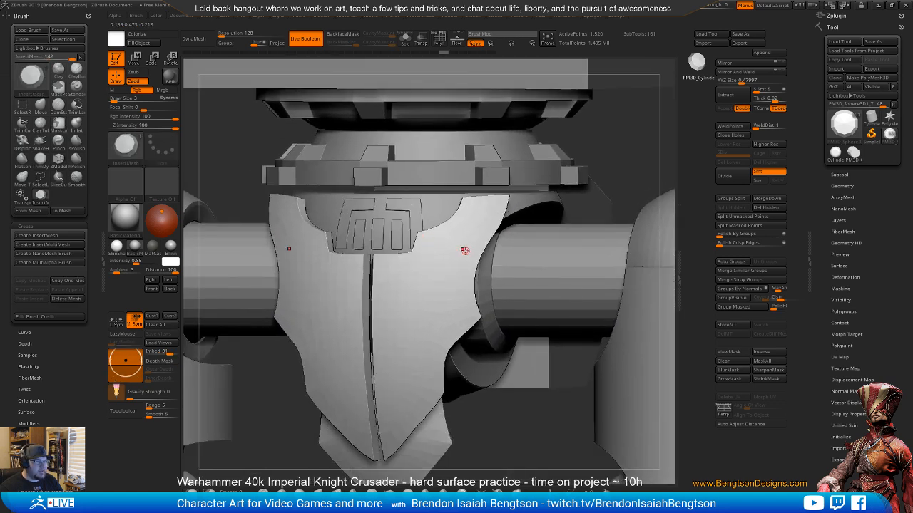
key(space)
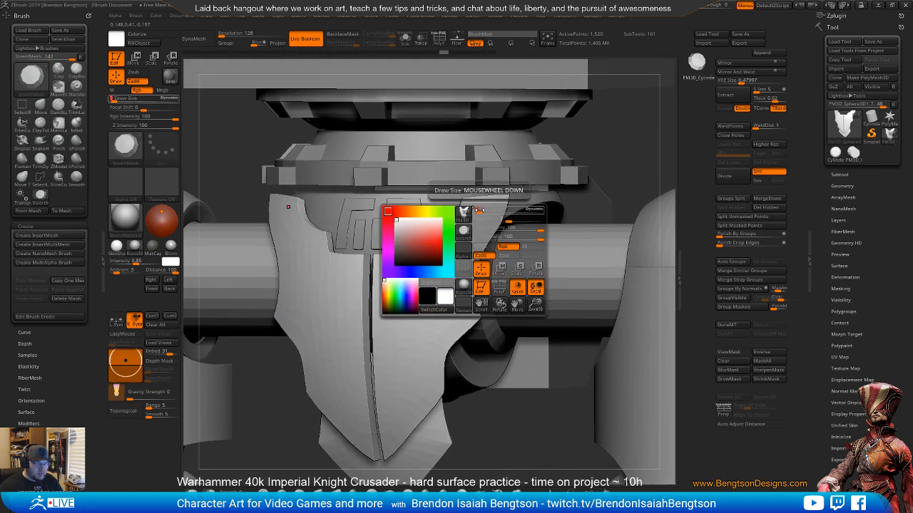
key(Return)
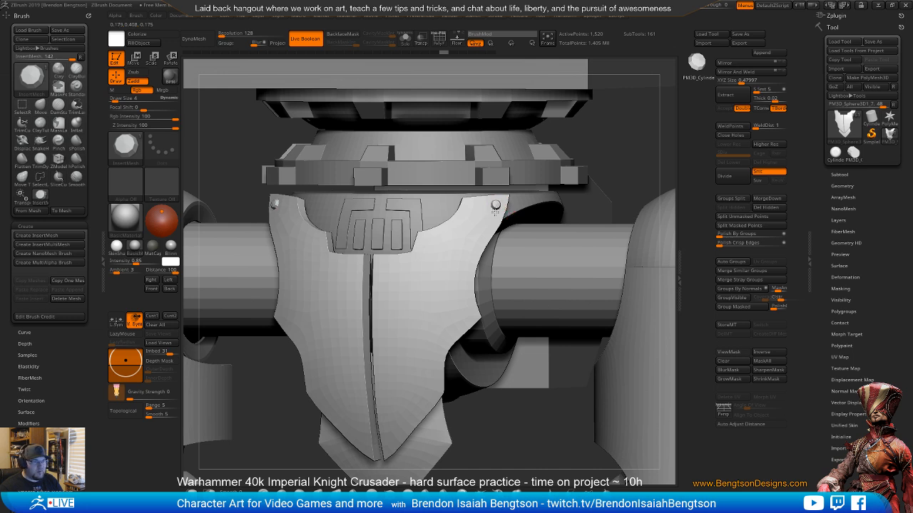
alt+click(494, 206)
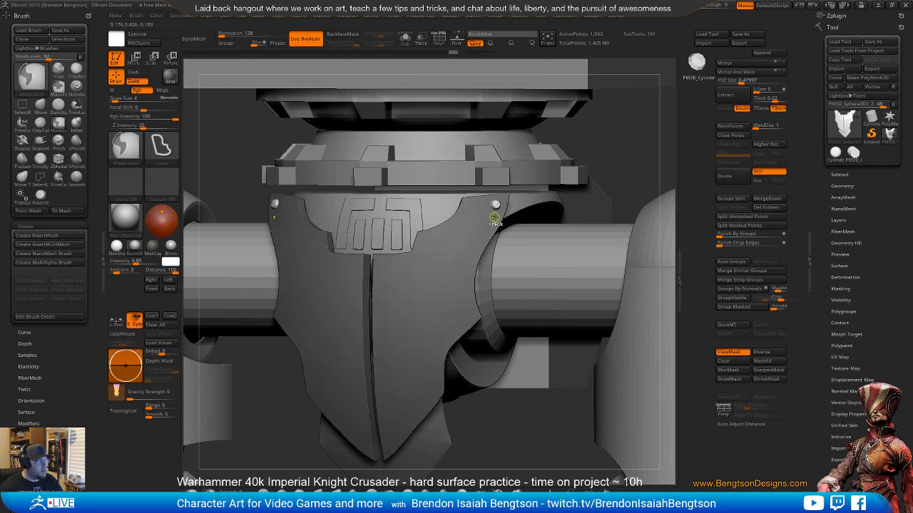
click(426, 240)
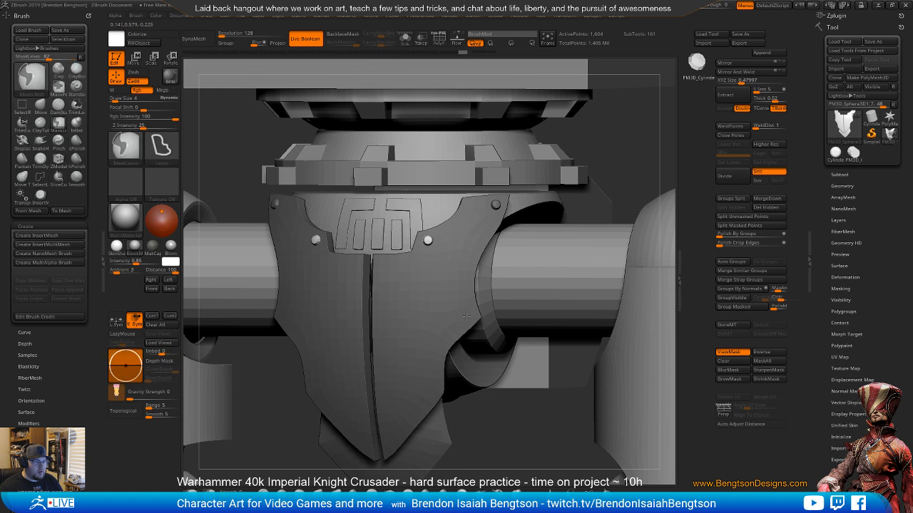
- Insert three more mirrored bolt pairs on the pelvis plate: at the side corners, the lower edges, and near the pointed tip
key(ctrl+h)
key(ctrl+h)
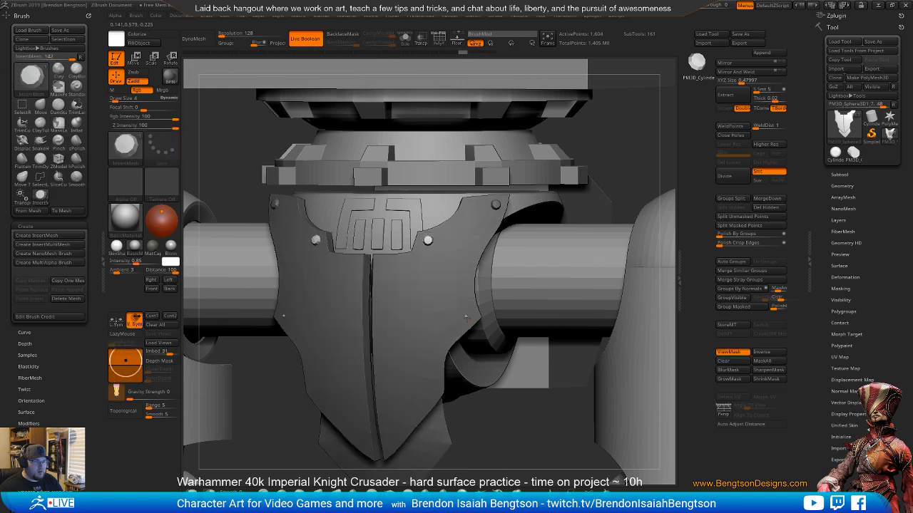
click(465, 316)
ctrl+drag(465, 326, 465, 325)
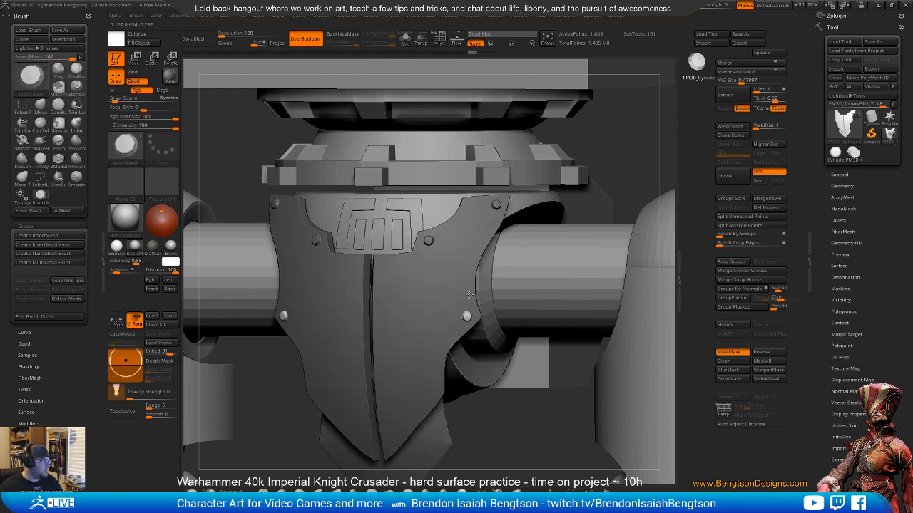
alt+right_drag(435, 377, 453, 332)
click(451, 332)
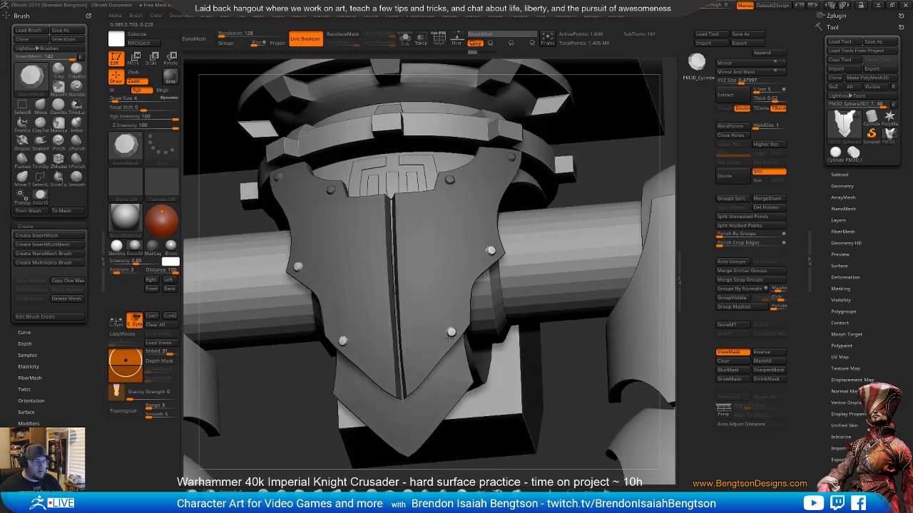
click(416, 373)
- Clear the mask on the pelvis plate and view the whole Knight with perspective turned on
shift+right_drag(575, 376, 479, 388)
key(ctrl+h)
key(f)
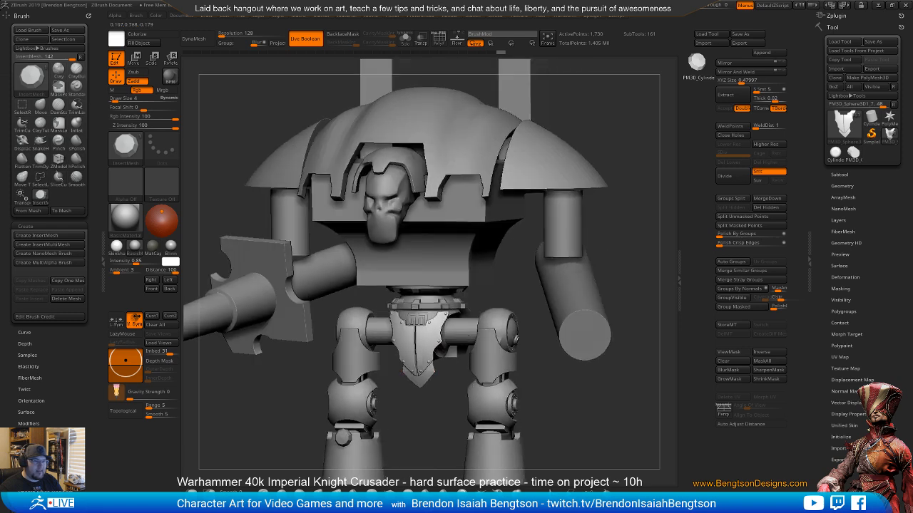
key(p)
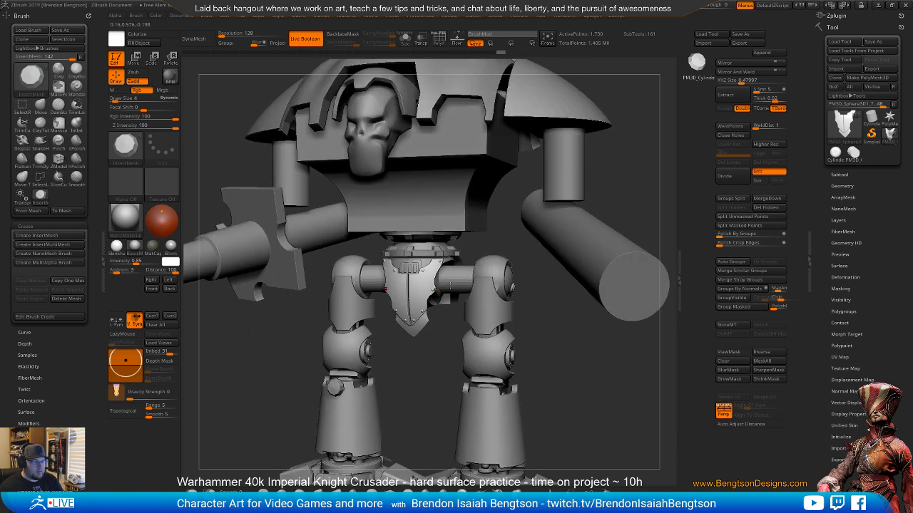
mouse_move(423, 321)
right_down()
mouse_move(471, 320)
mouse_move(405, 321)
mouse_move(432, 322)
right_up()
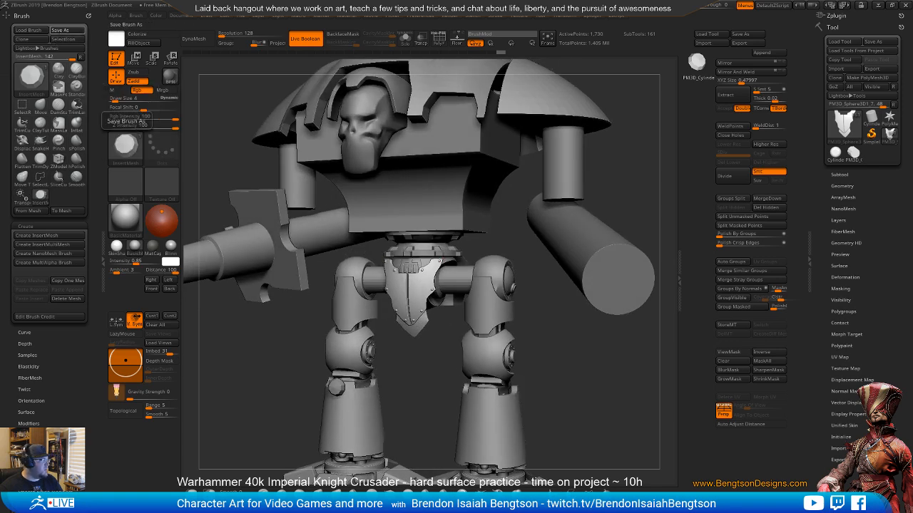
- Save the bolt brush preset as TitanBolt_BIB.ZBP in the Warhammer 40k Titan project folder
click(60, 30)
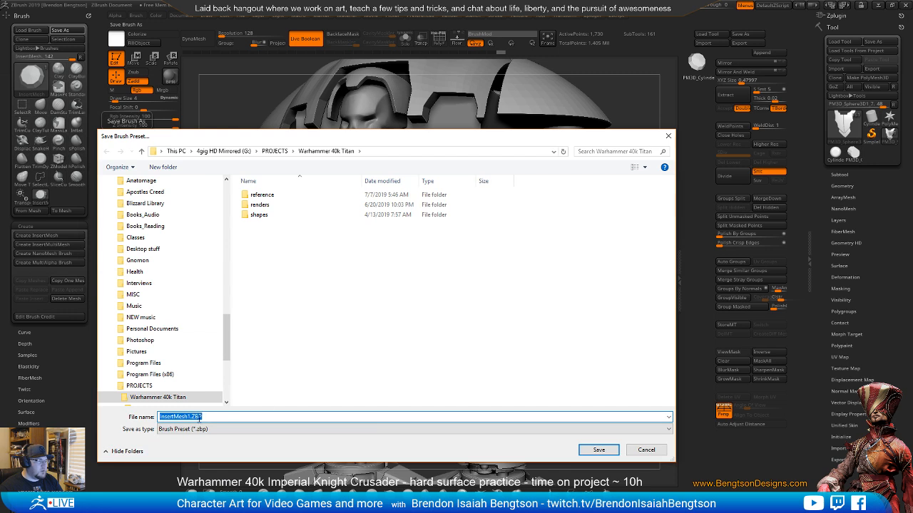
click(190, 418)
drag(189, 417, 102, 420)
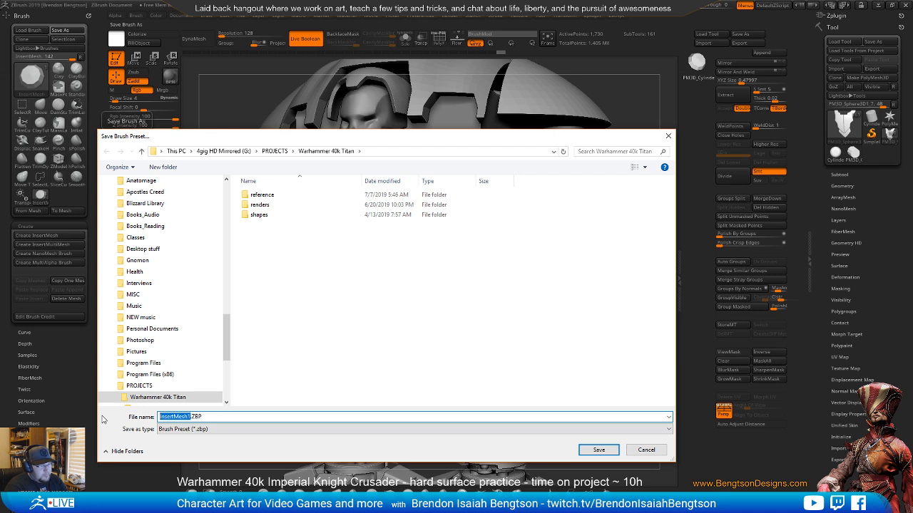
text(8)
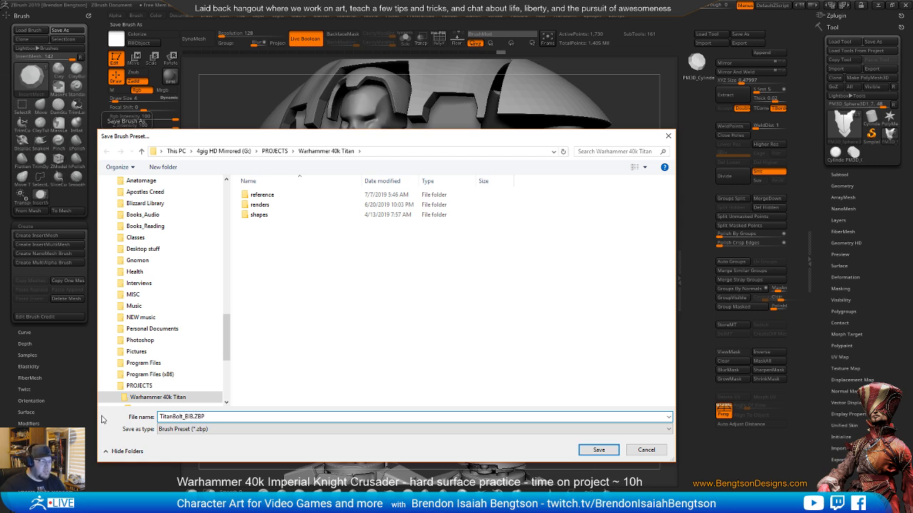
click(610, 449)
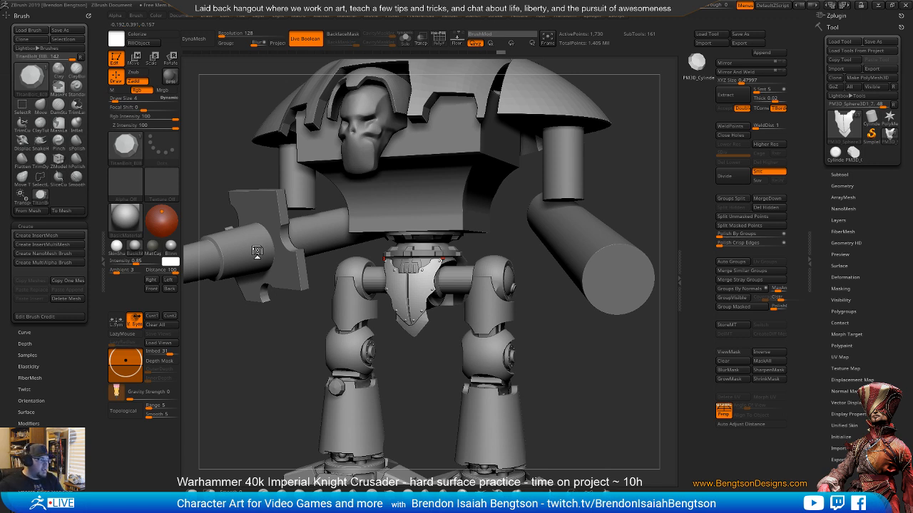
- Collapse the brush palette, make the loose bolt on the shin the active subtool, and show it in the subtool list
click(98, 258)
drag(357, 366, 377, 328)
key(f)
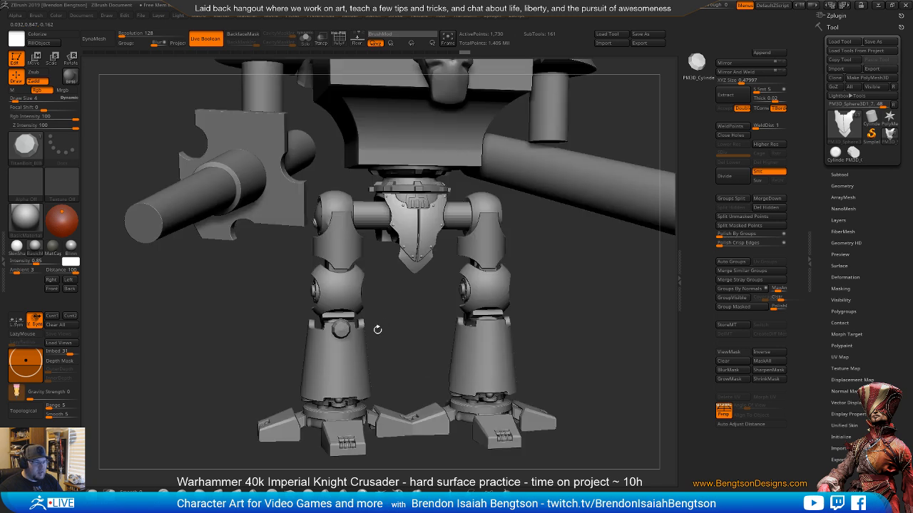
alt+click(343, 331)
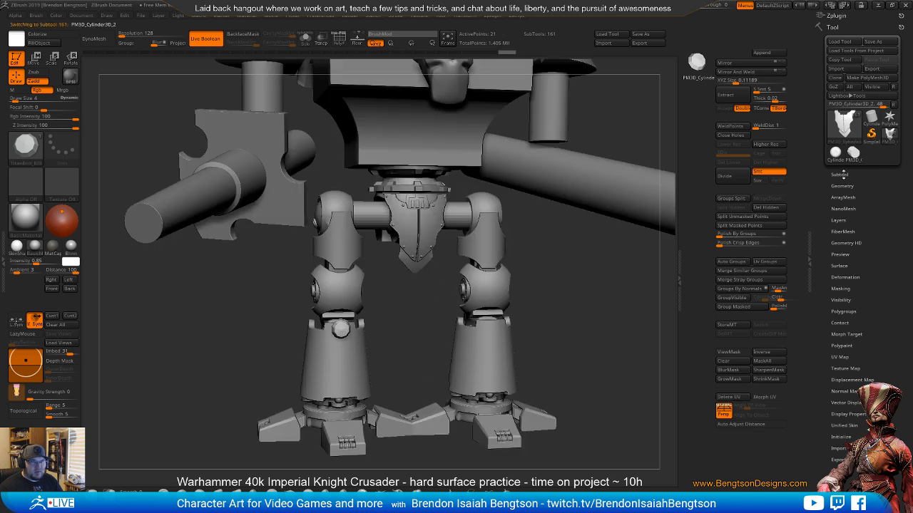
click(839, 174)
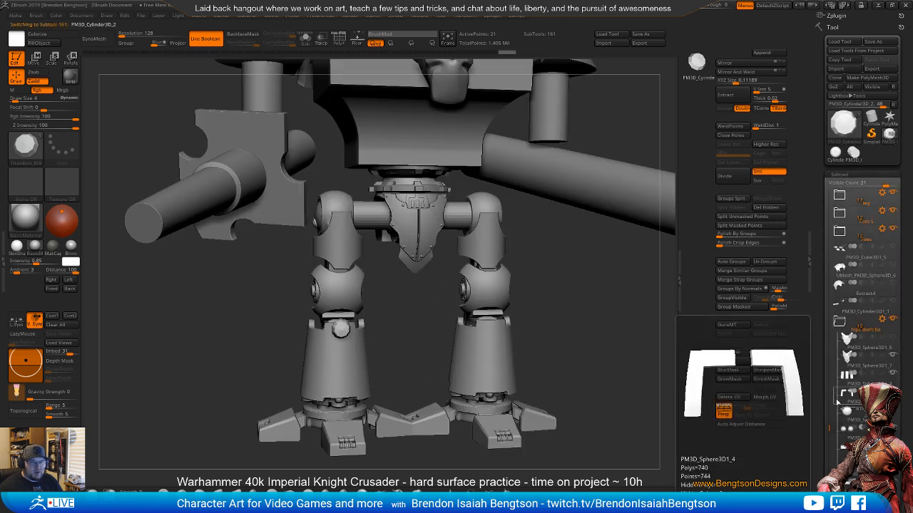
scroll(863, 321, down, 5)
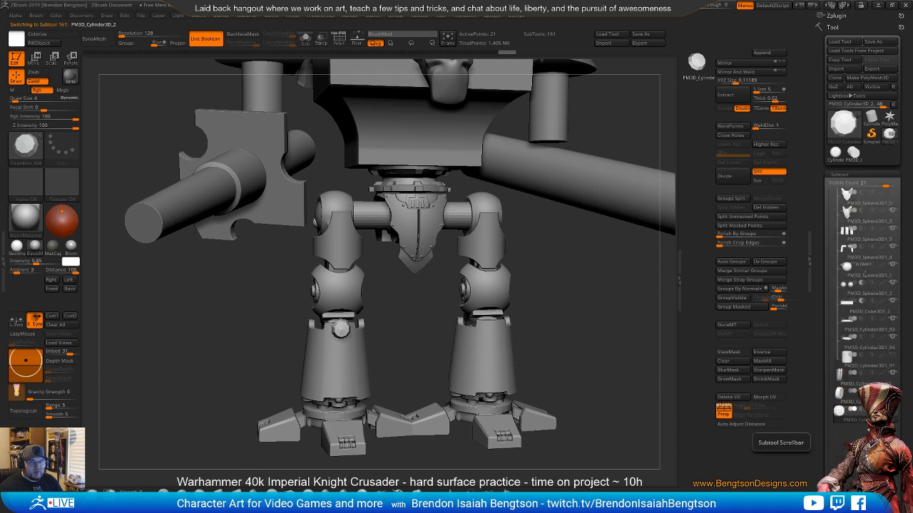
- Set the subtool list's Visible Count to 14 and delete the leftover cylinder subtool PM3D_Cylinder3D1_95
mouse_move(840, 392)
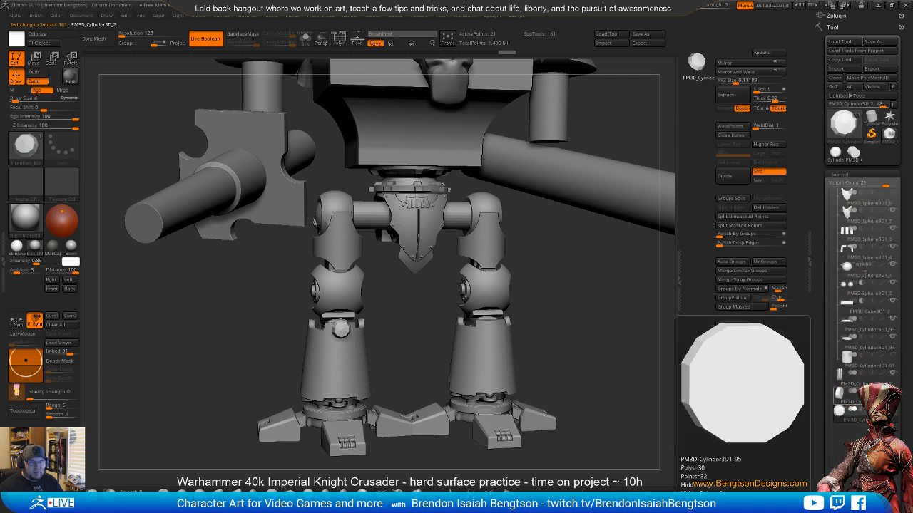
click(840, 392)
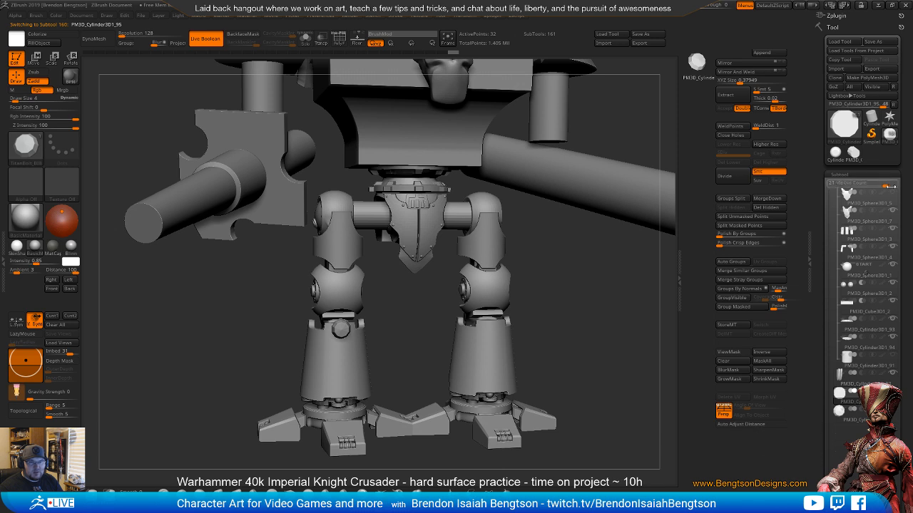
drag(885, 186, 865, 203)
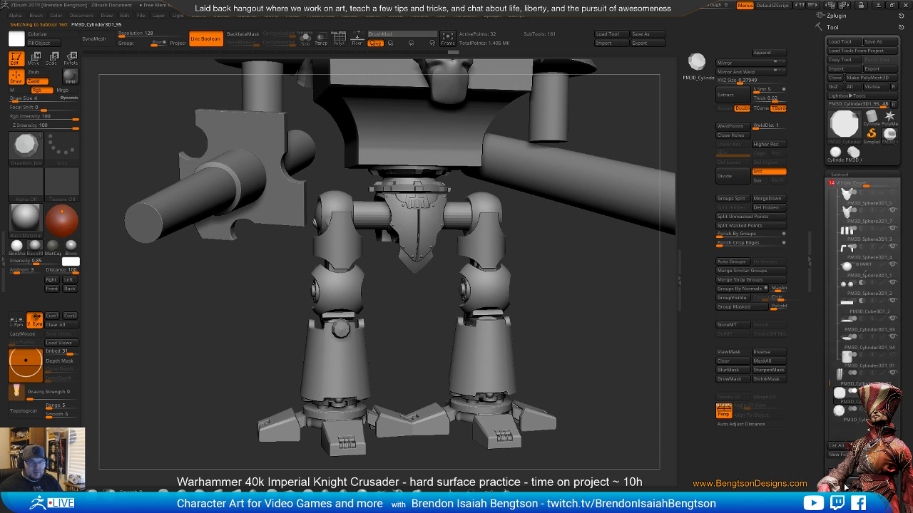
drag(818, 487, 820, 447)
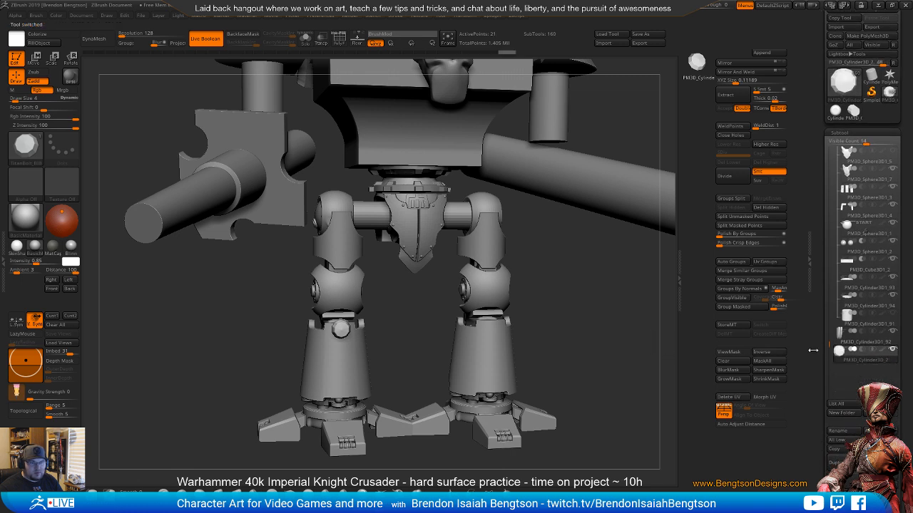
- Move the PM3D_Cylinder3D1_92 subtool up into the hips folder, directly below PM3D_Sphere3D1_4
mouse_move(891, 351)
mouse_move(838, 345)
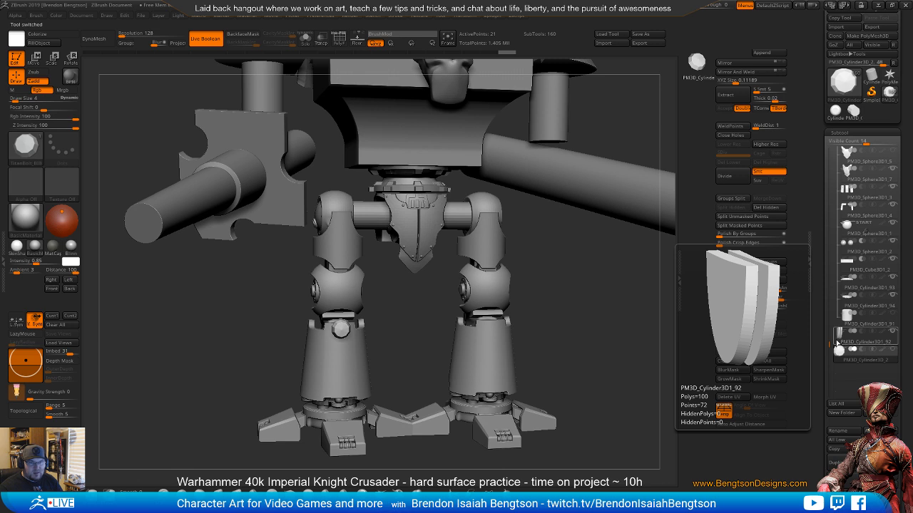
drag(823, 223, 827, 226)
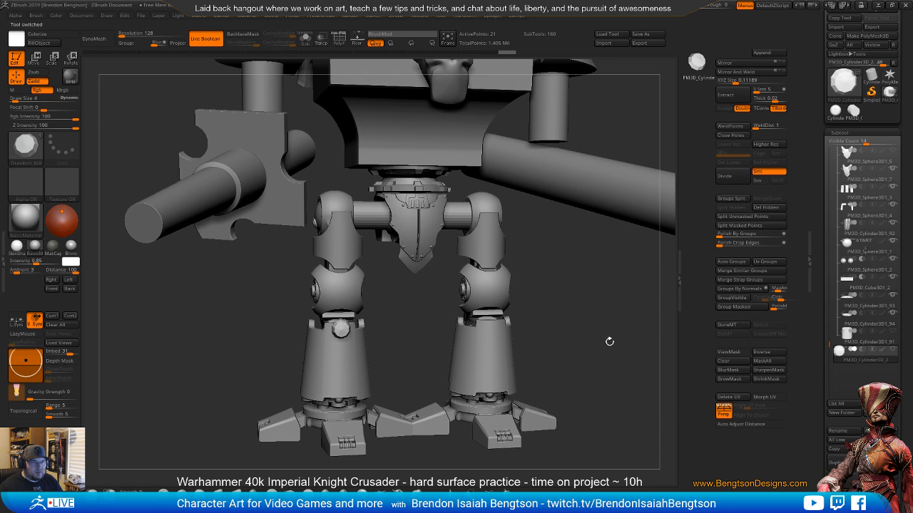
- Make the studded pelvis plate PM3D_Sphere3D1_7 the active subtool and view the whole Knight from the front
click(845, 185)
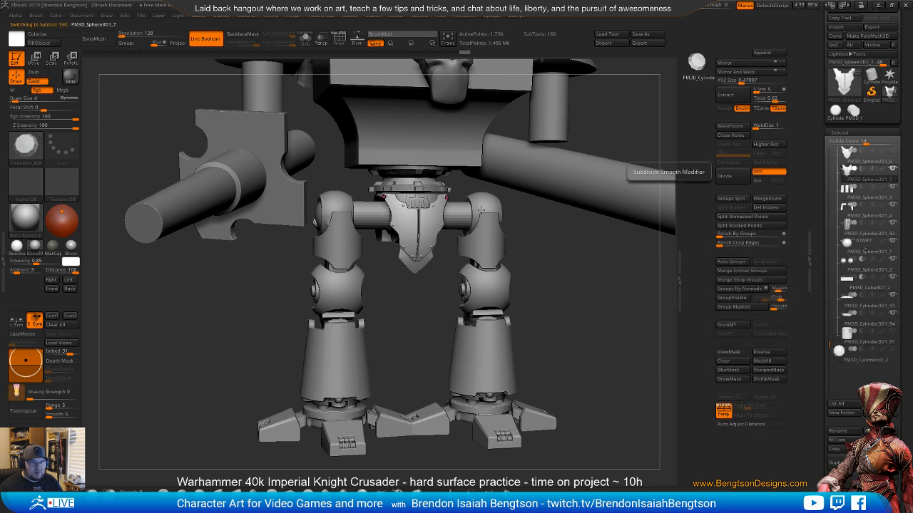
drag(566, 387, 499, 288)
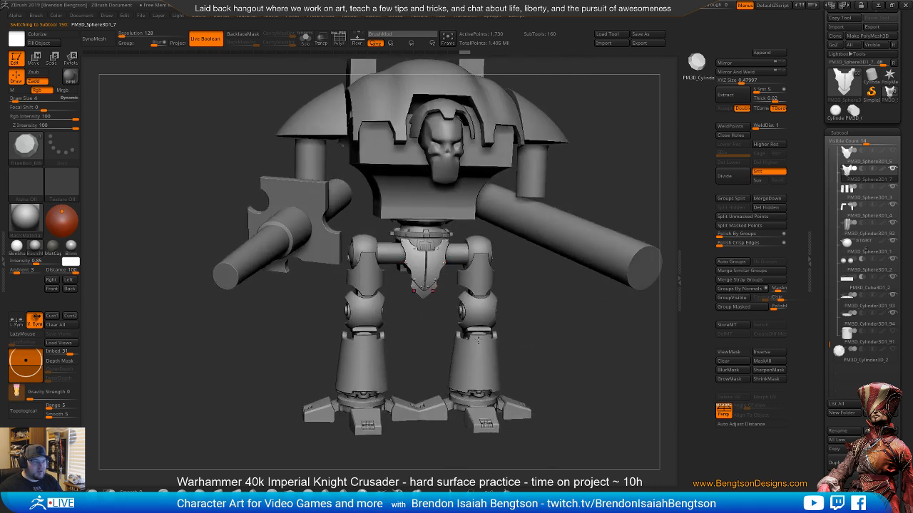
alt+drag(500, 425, 609, 353)
drag(467, 319, 509, 331)
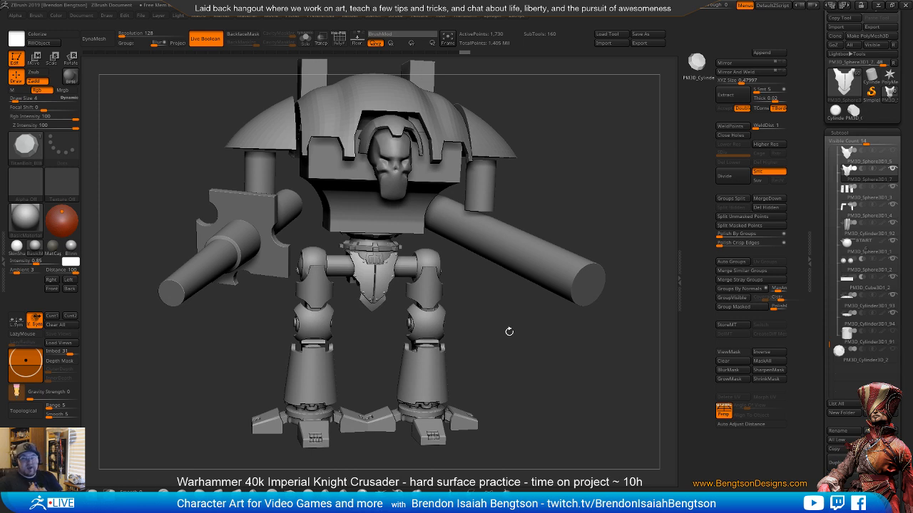